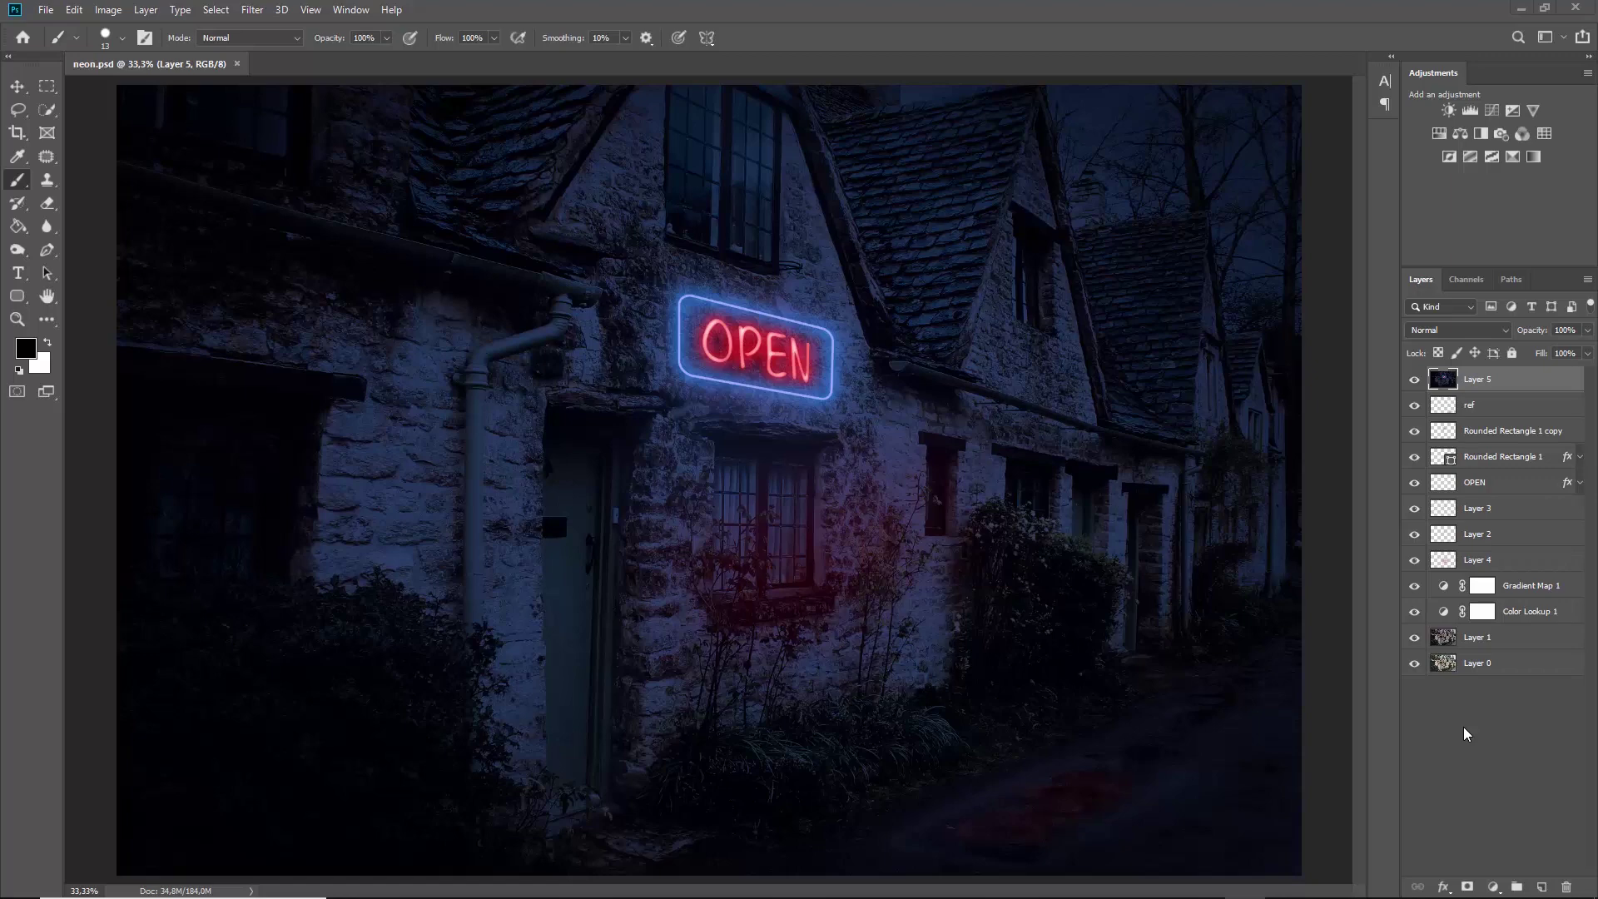
- Toggle between the original daytime photo and the finished neon night composite to compare them
alt+click(1413, 663)
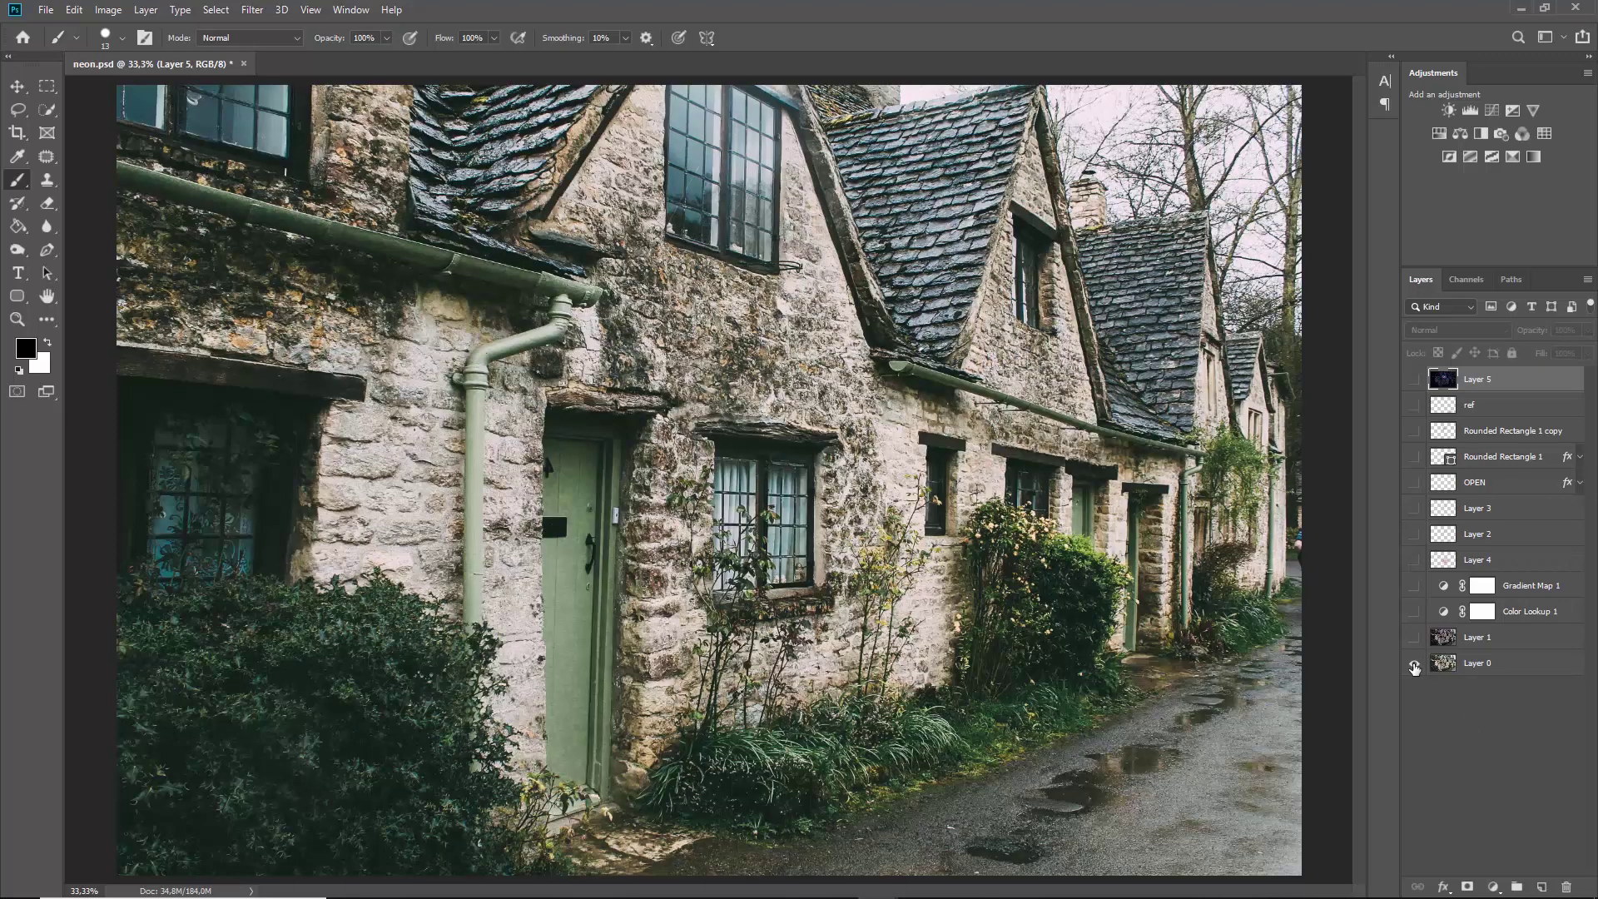
alt+click(1413, 663)
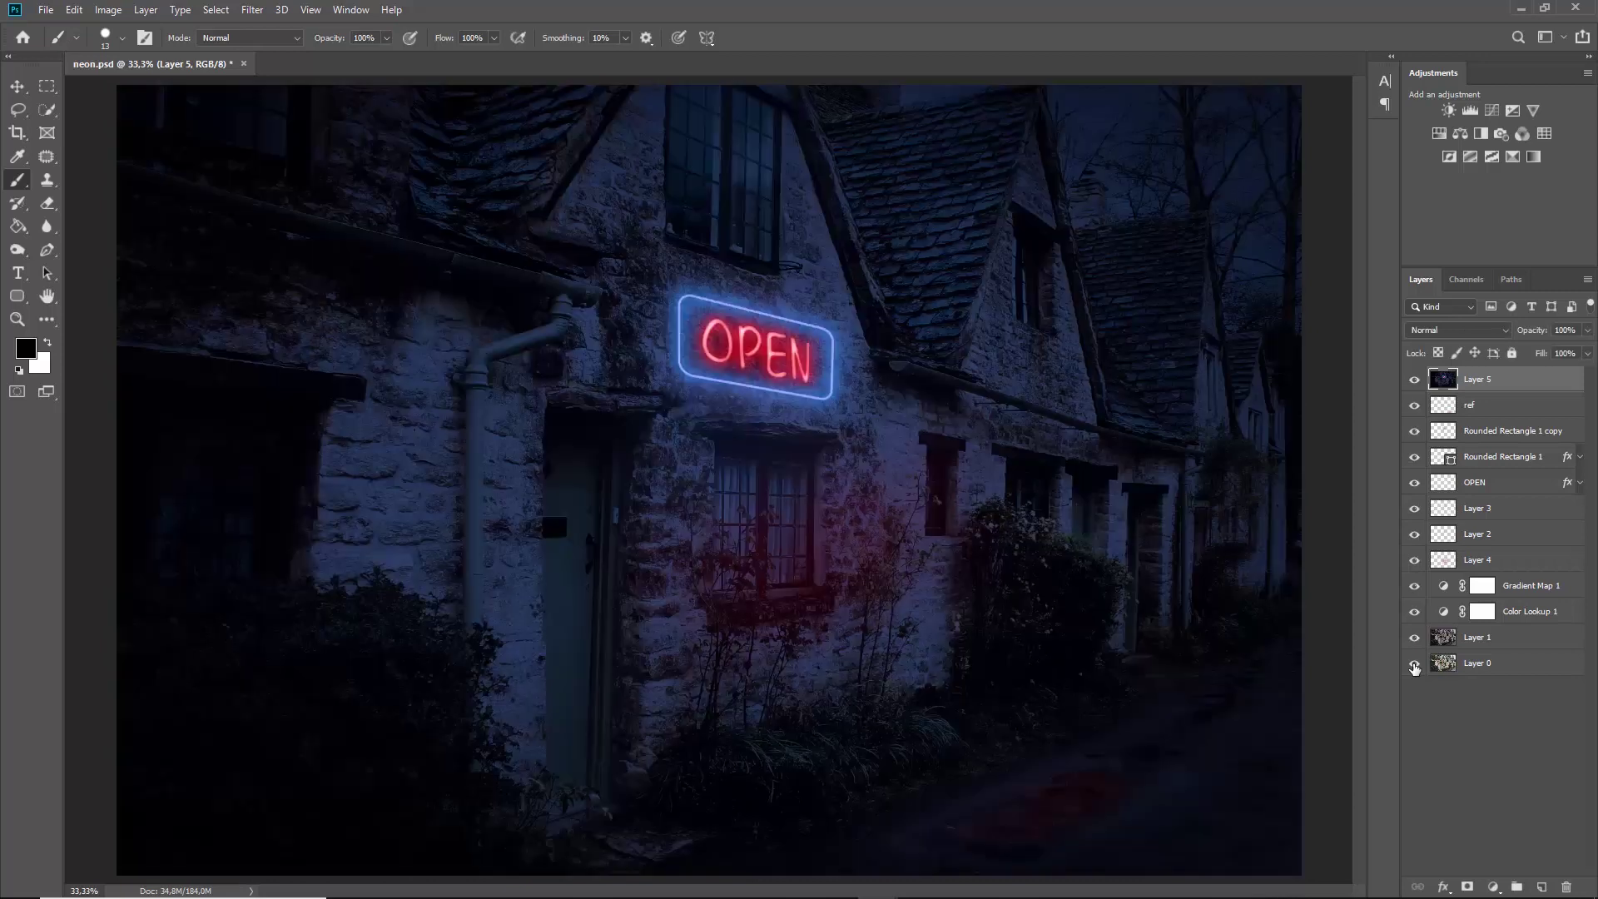
alt+click(1414, 662)
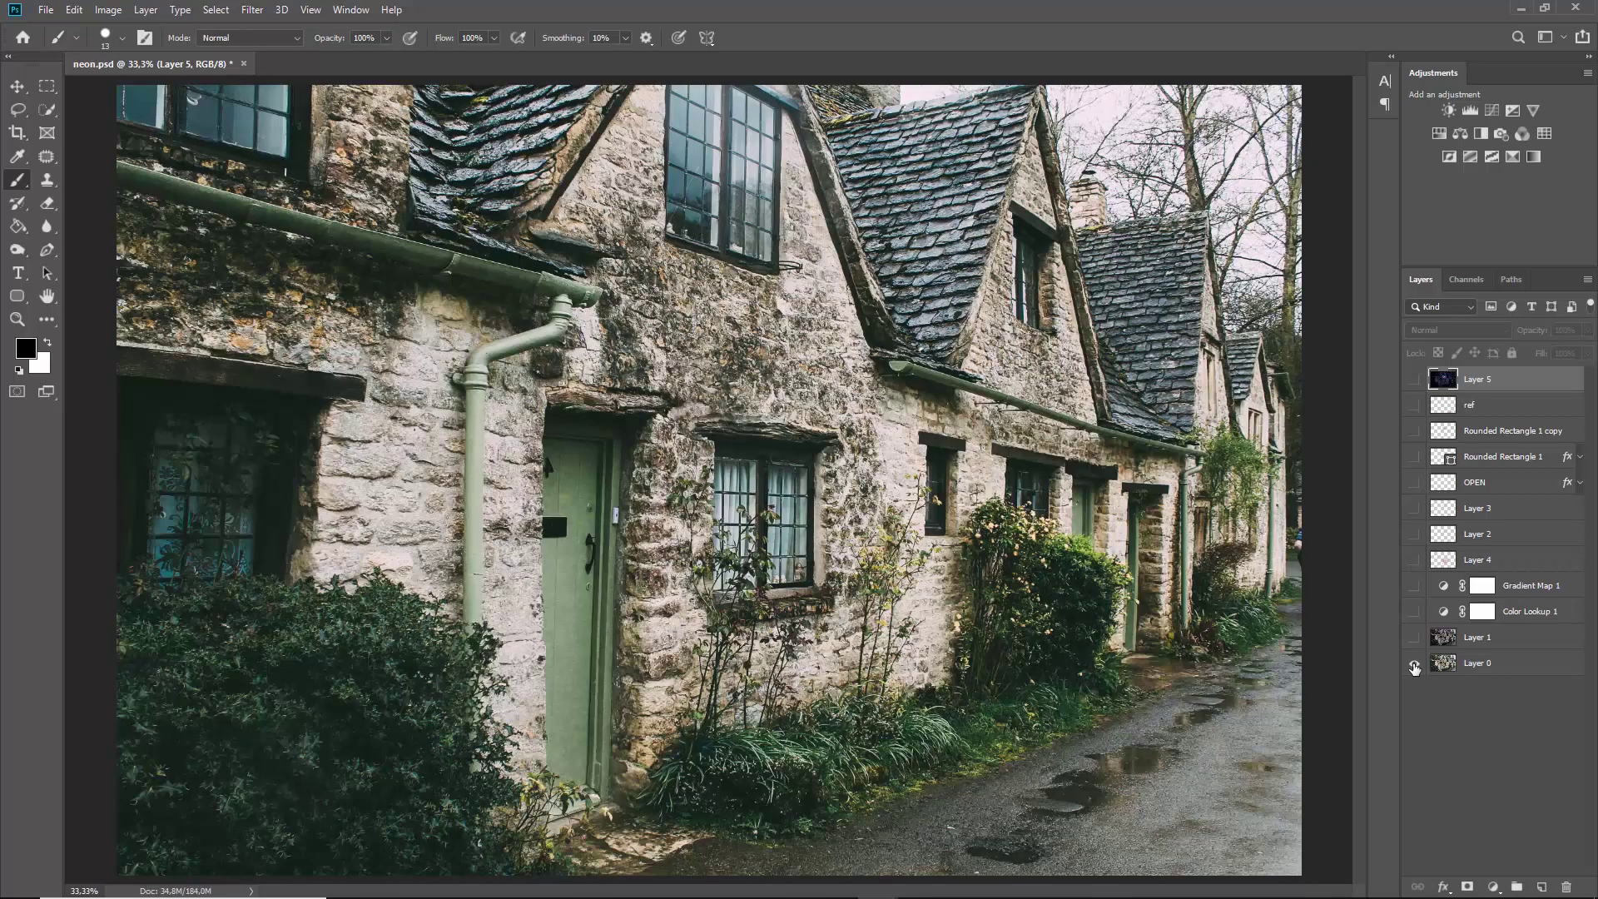
alt+click(1413, 662)
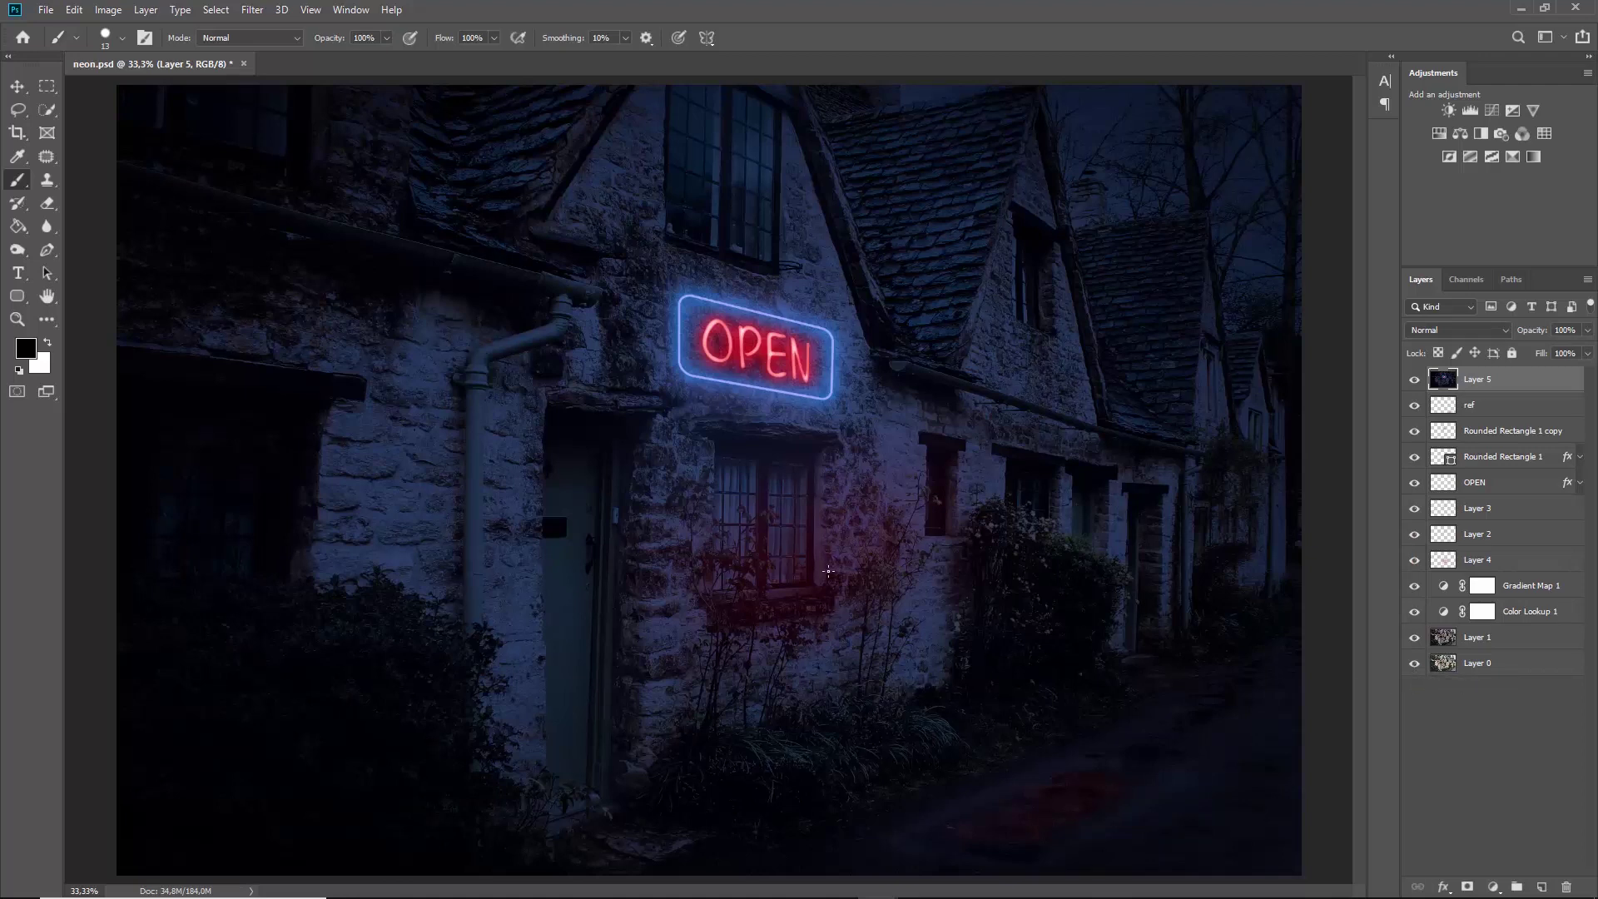
- Delete Layers 1 through 5, leaving only the original cottage photo Layer 0
click(1477, 635)
shift+click(1493, 384)
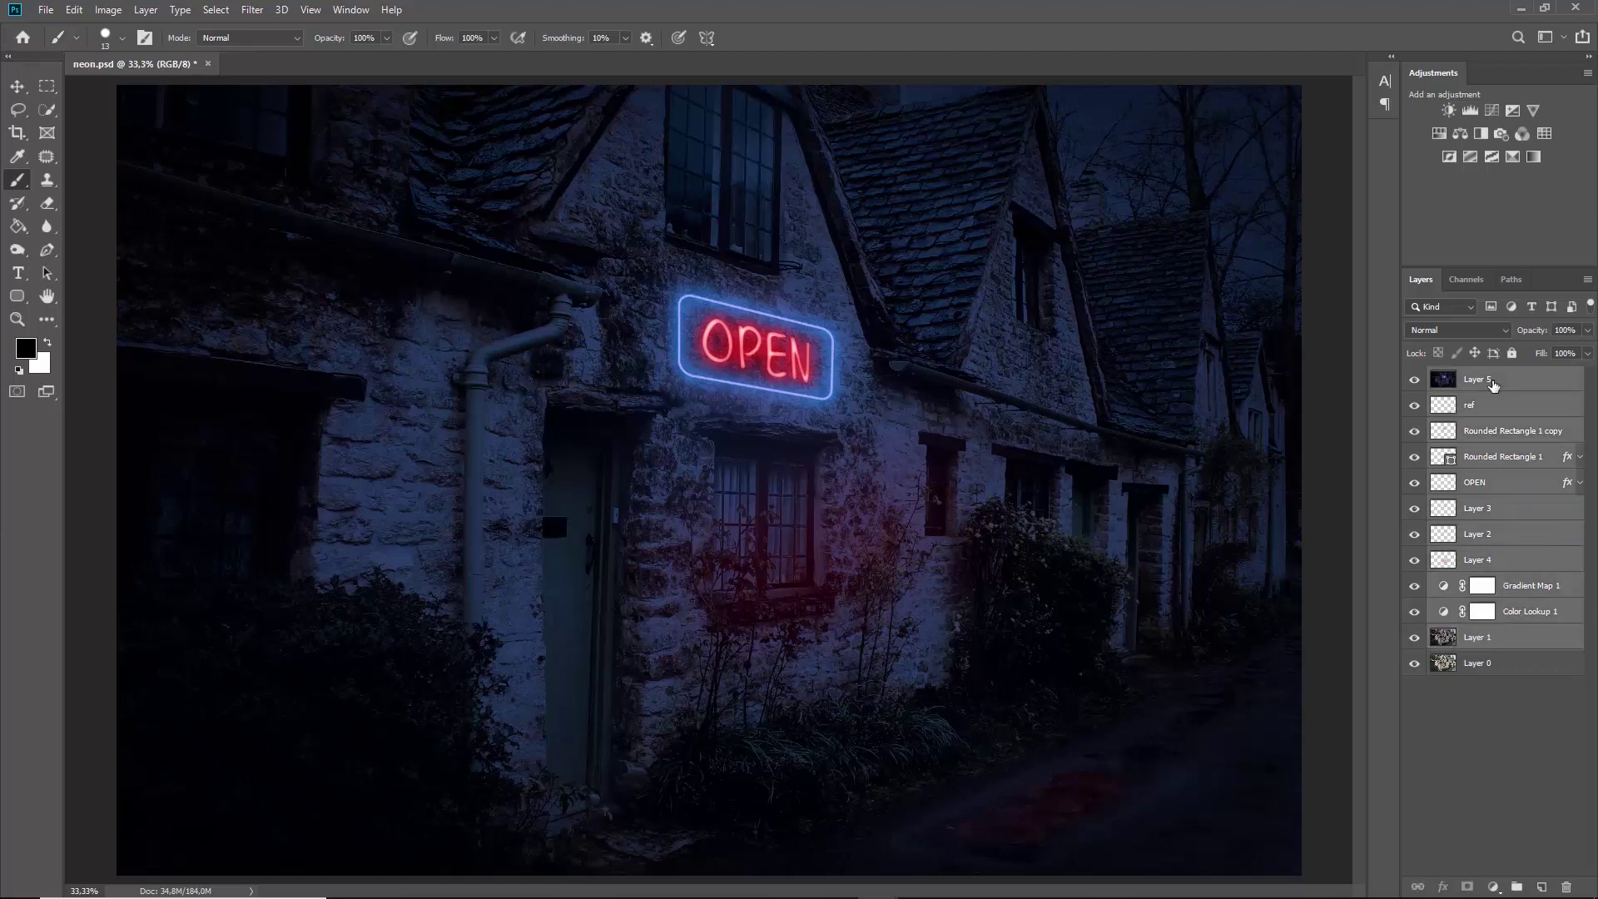
key(Delete)
- Duplicate Layer 0 and darken the copy with Levels, output white set to 185
click(17, 86)
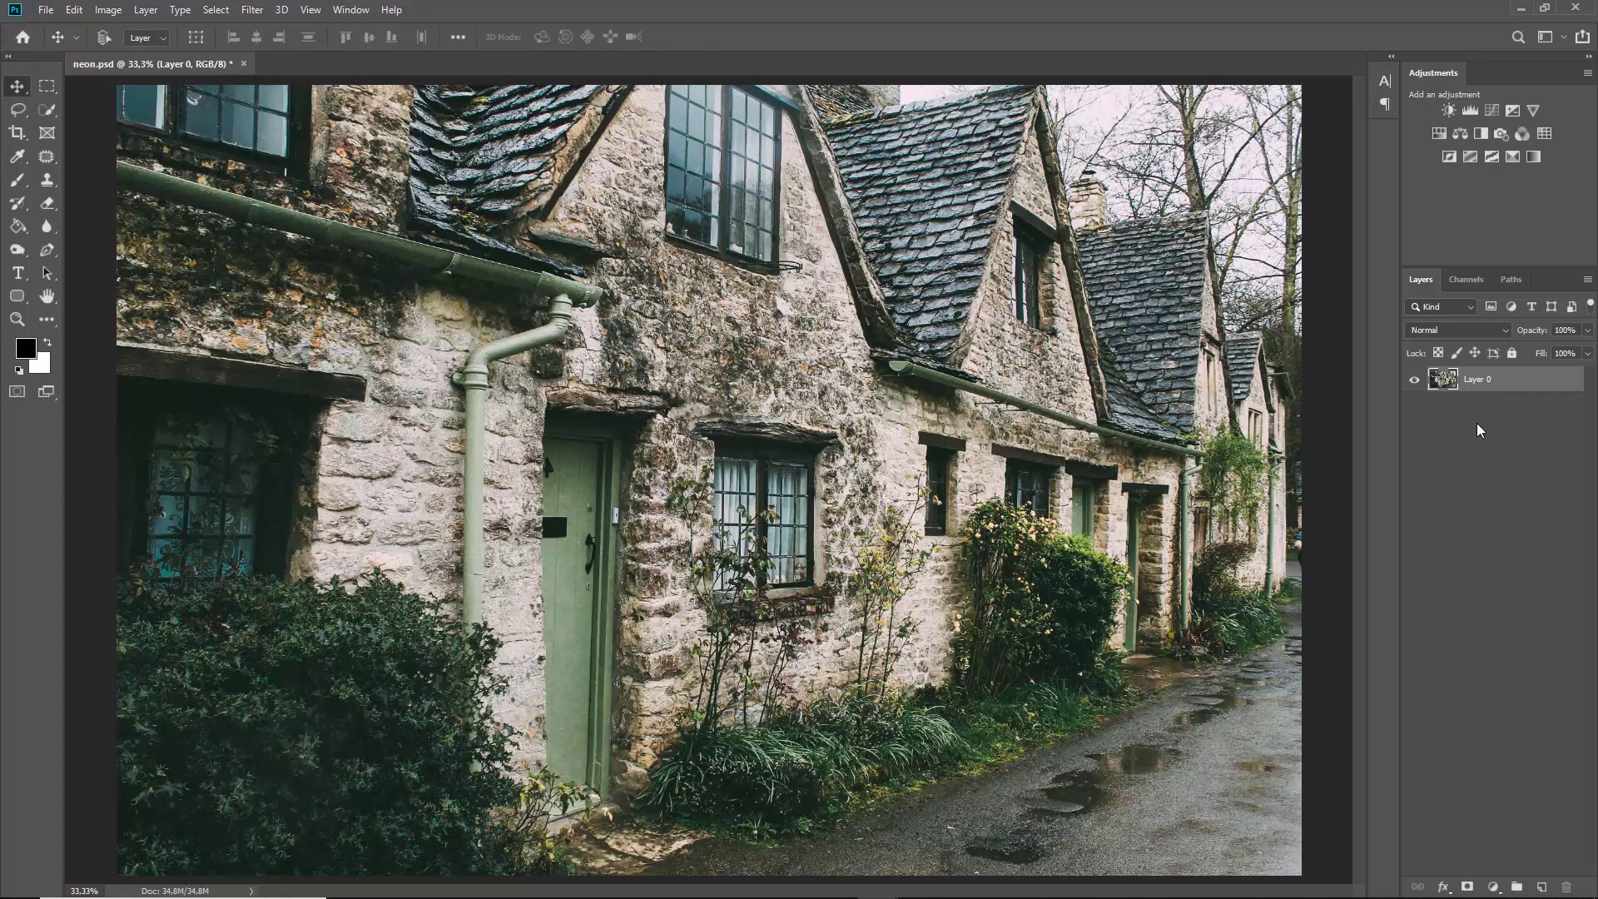
key(ctrl+j)
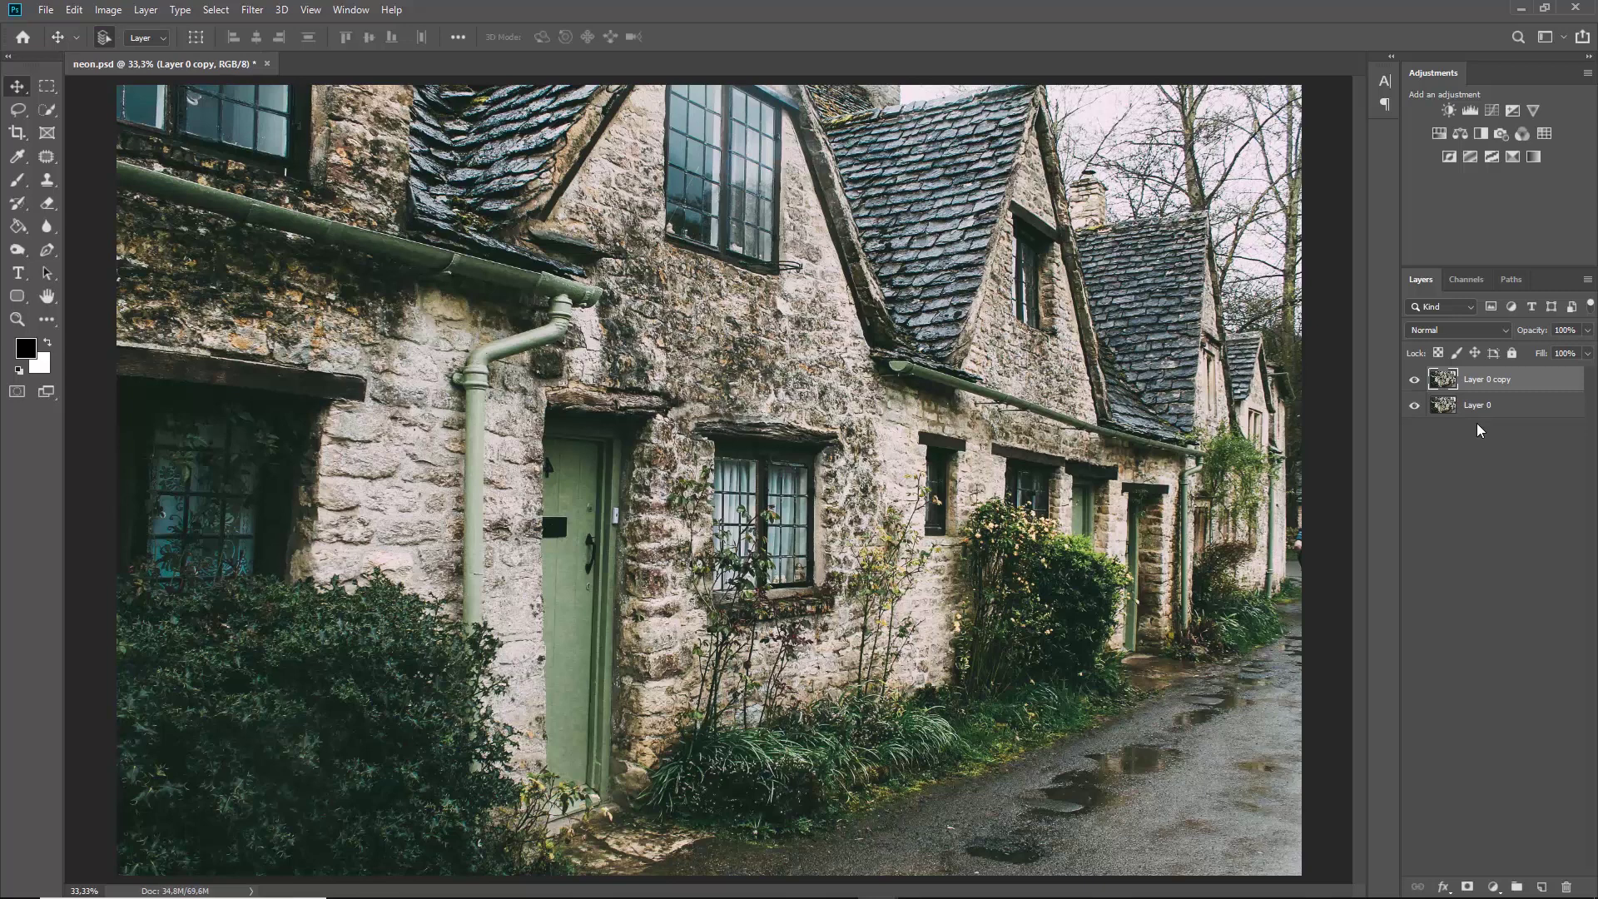
key(ctrl+l)
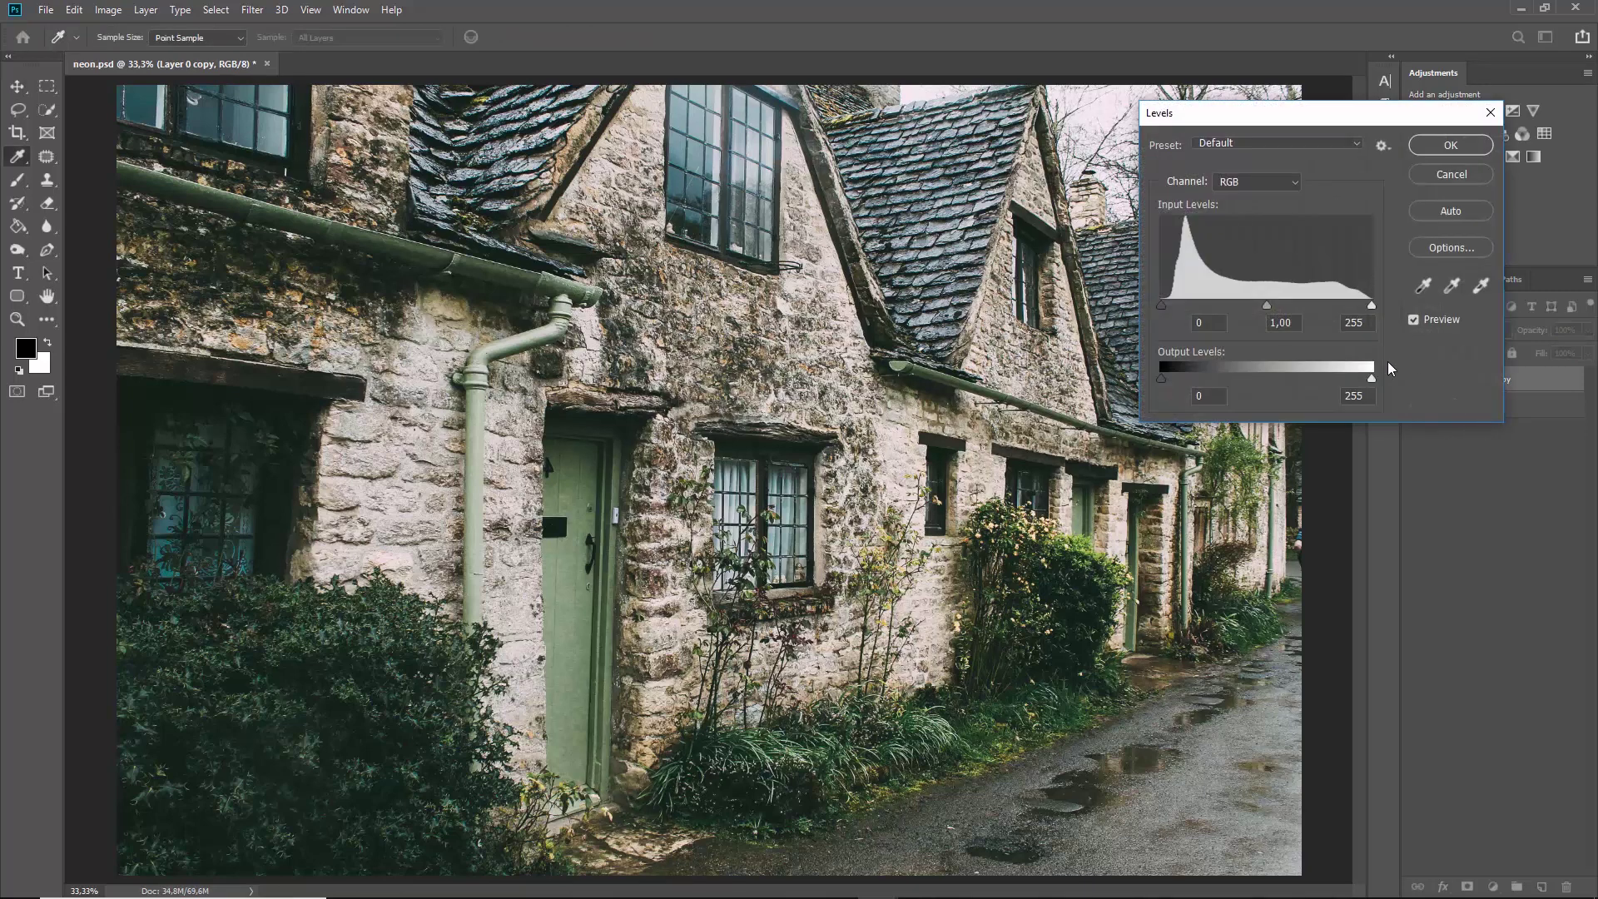
drag(1368, 379, 1244, 391)
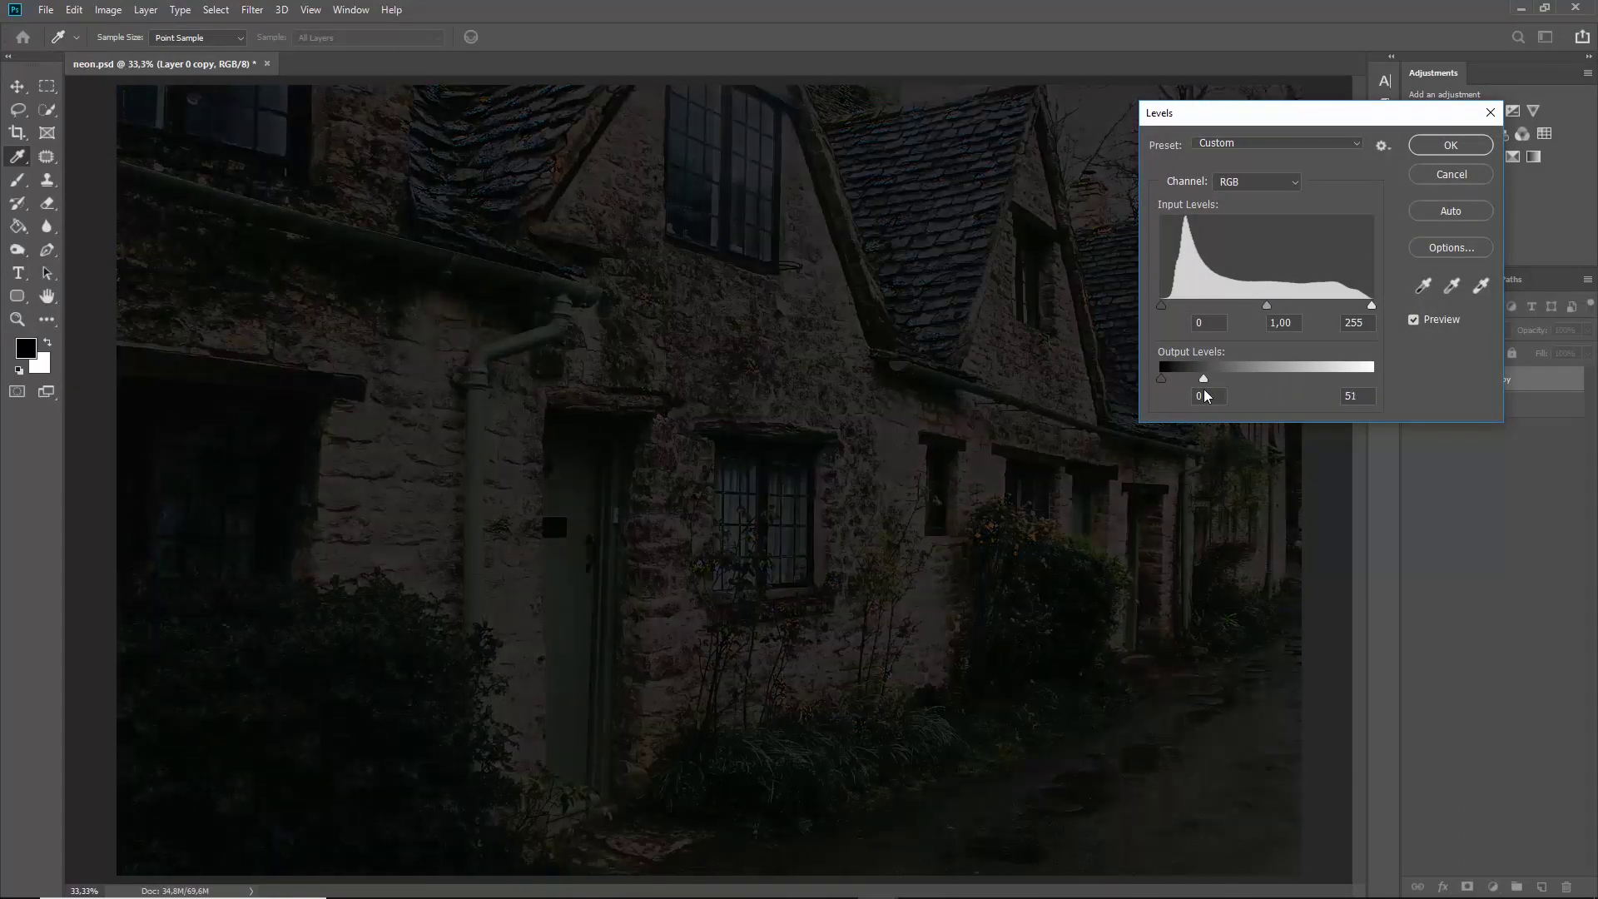
mouse_move(1243, 391)
mouse_down()
mouse_move(1341, 385)
mouse_move(1316, 379)
mouse_up()
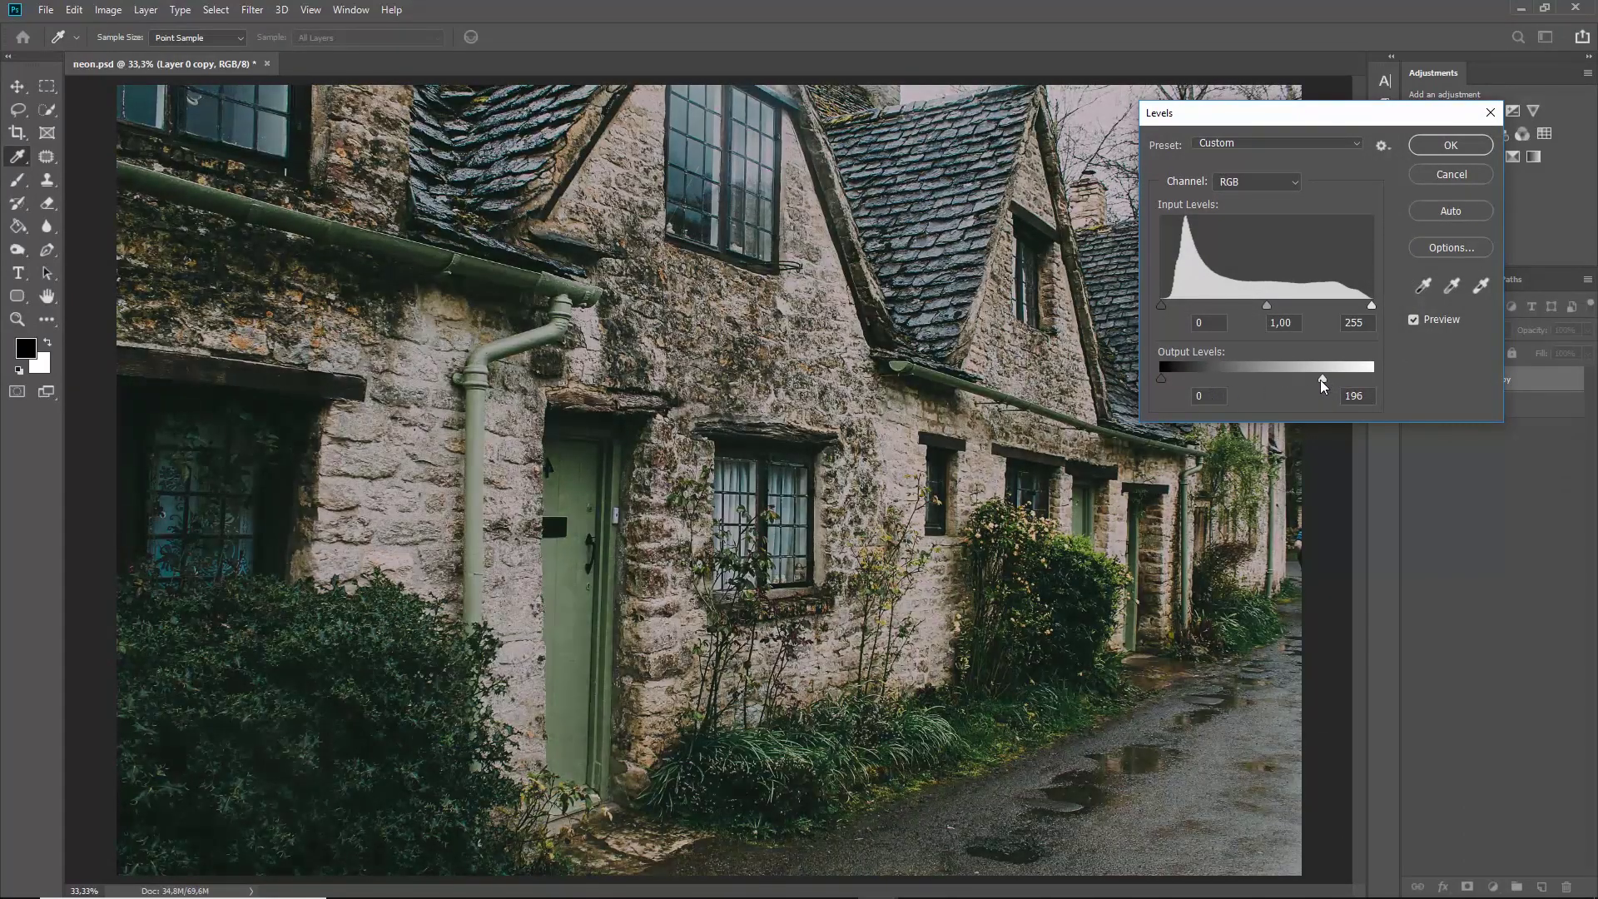
click(1450, 145)
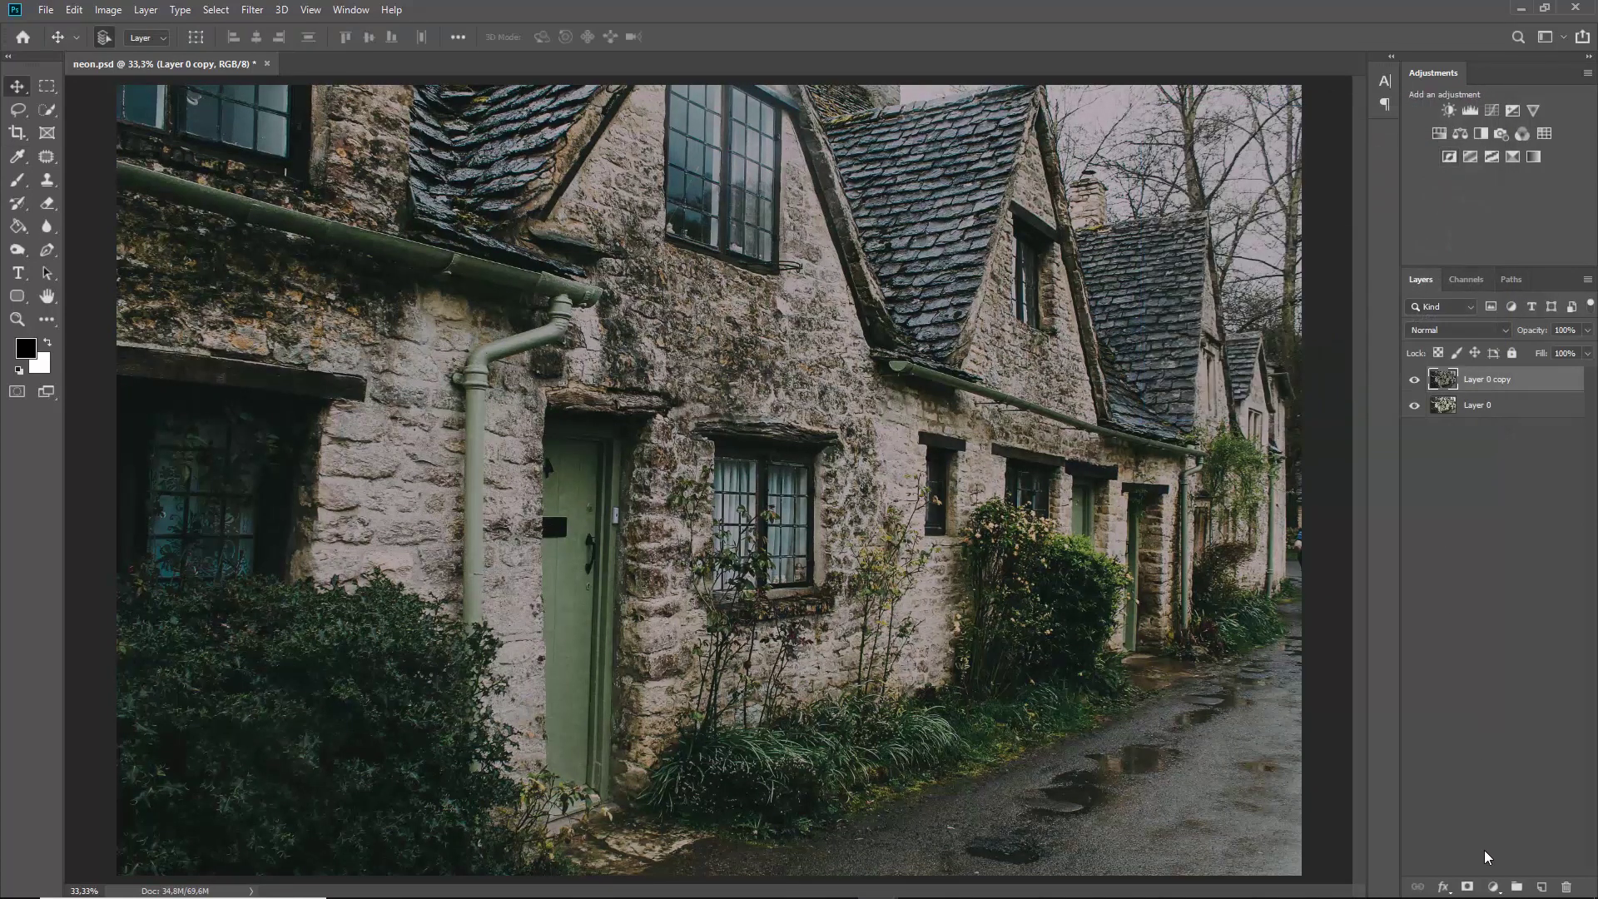
- Add a Color Lookup adjustment layer using the NightFromDay.CUBE 3D LUT
click(1495, 887)
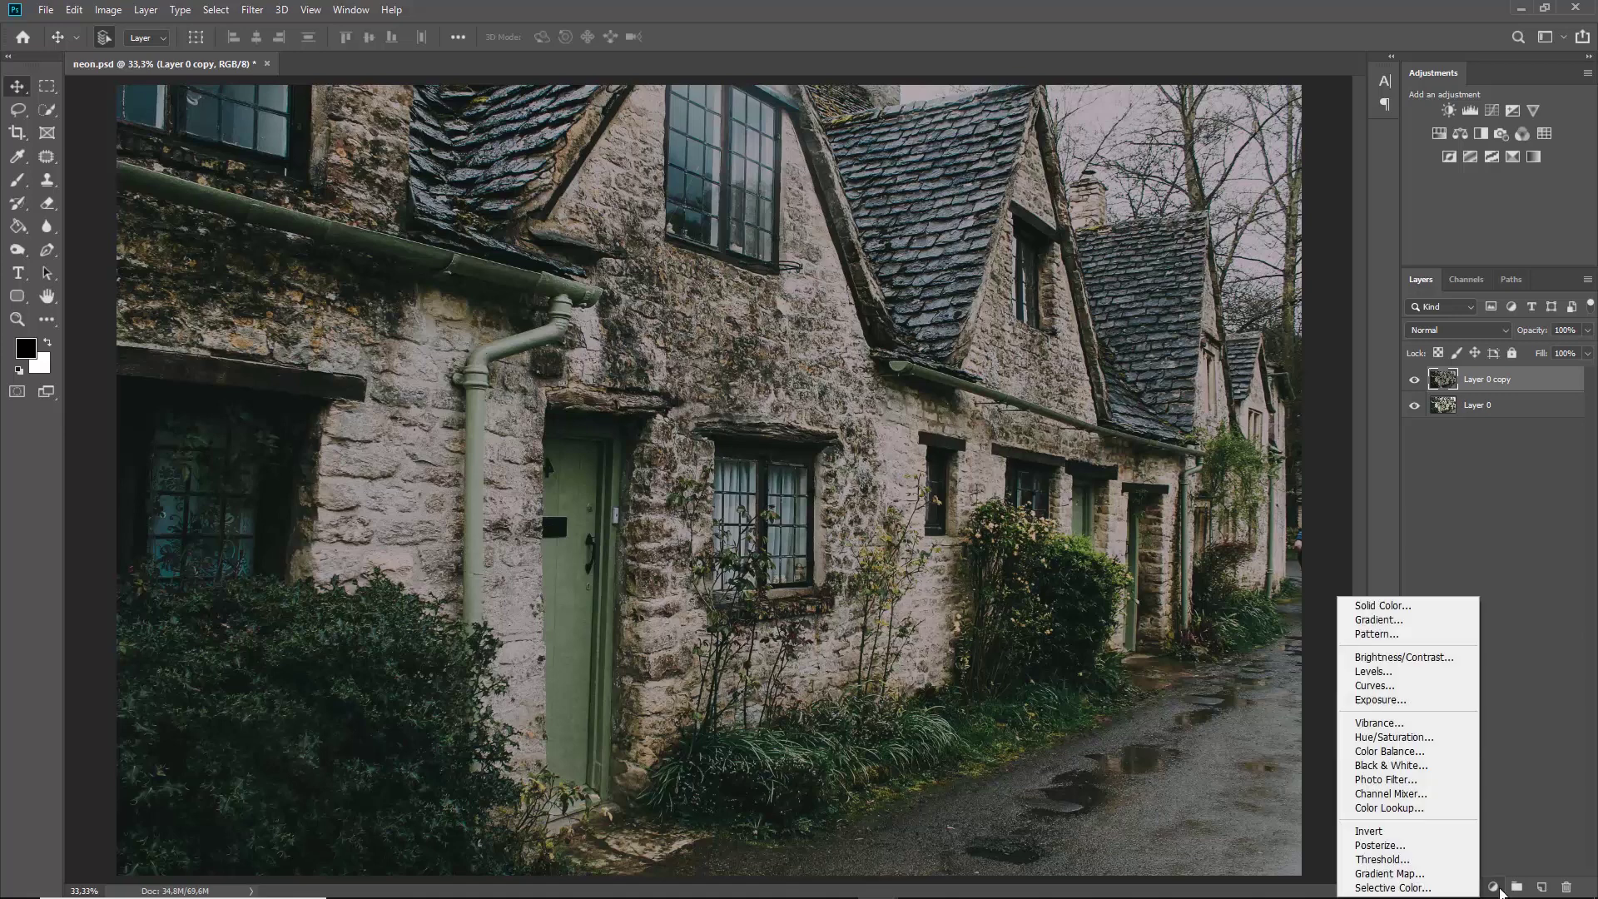
click(1421, 808)
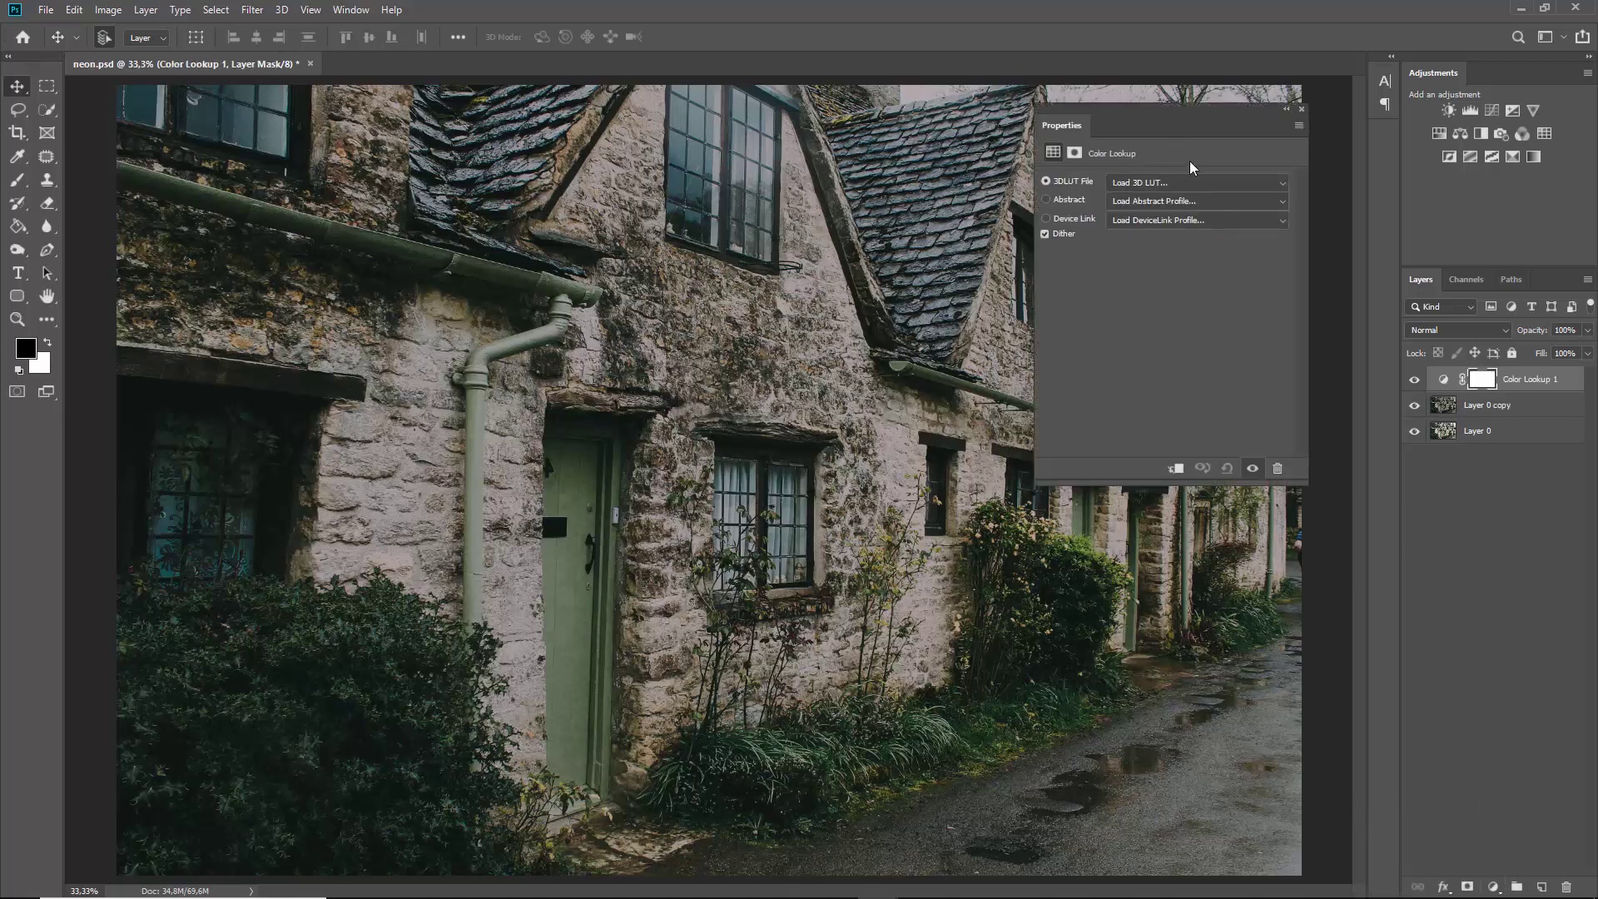
click(1173, 182)
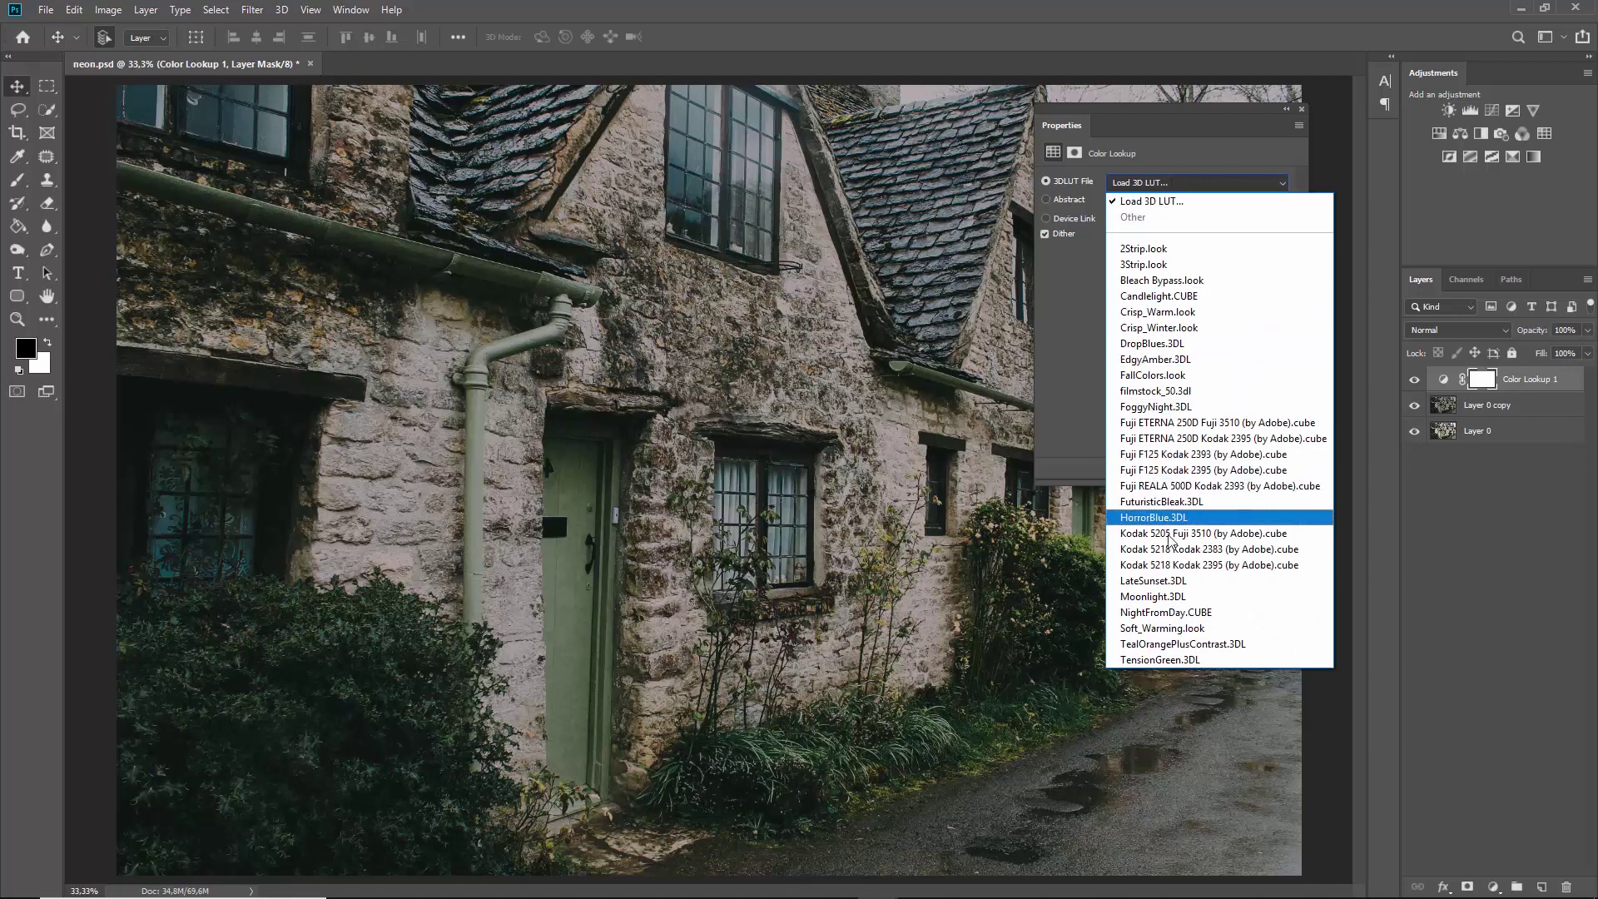
click(1178, 612)
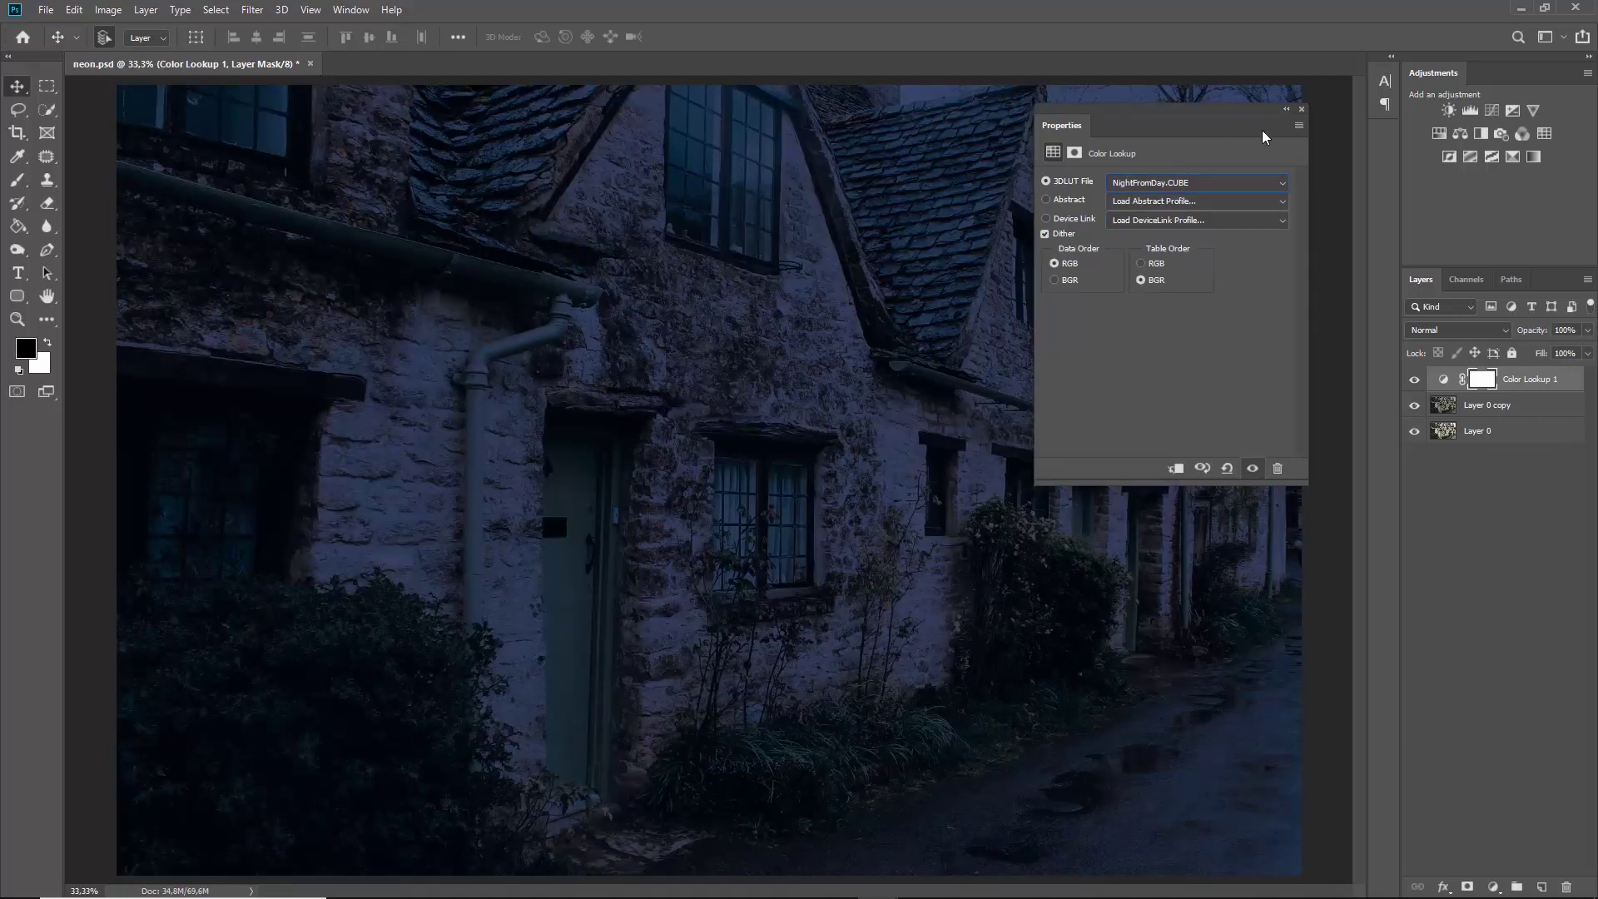
click(1301, 107)
- Set the Color Lookup layer's opacity to 95% and toggle it to compare
mouse_move(1532, 333)
mouse_down()
mouse_move(1512, 333)
mouse_move(1543, 333)
mouse_move(1529, 337)
mouse_up()
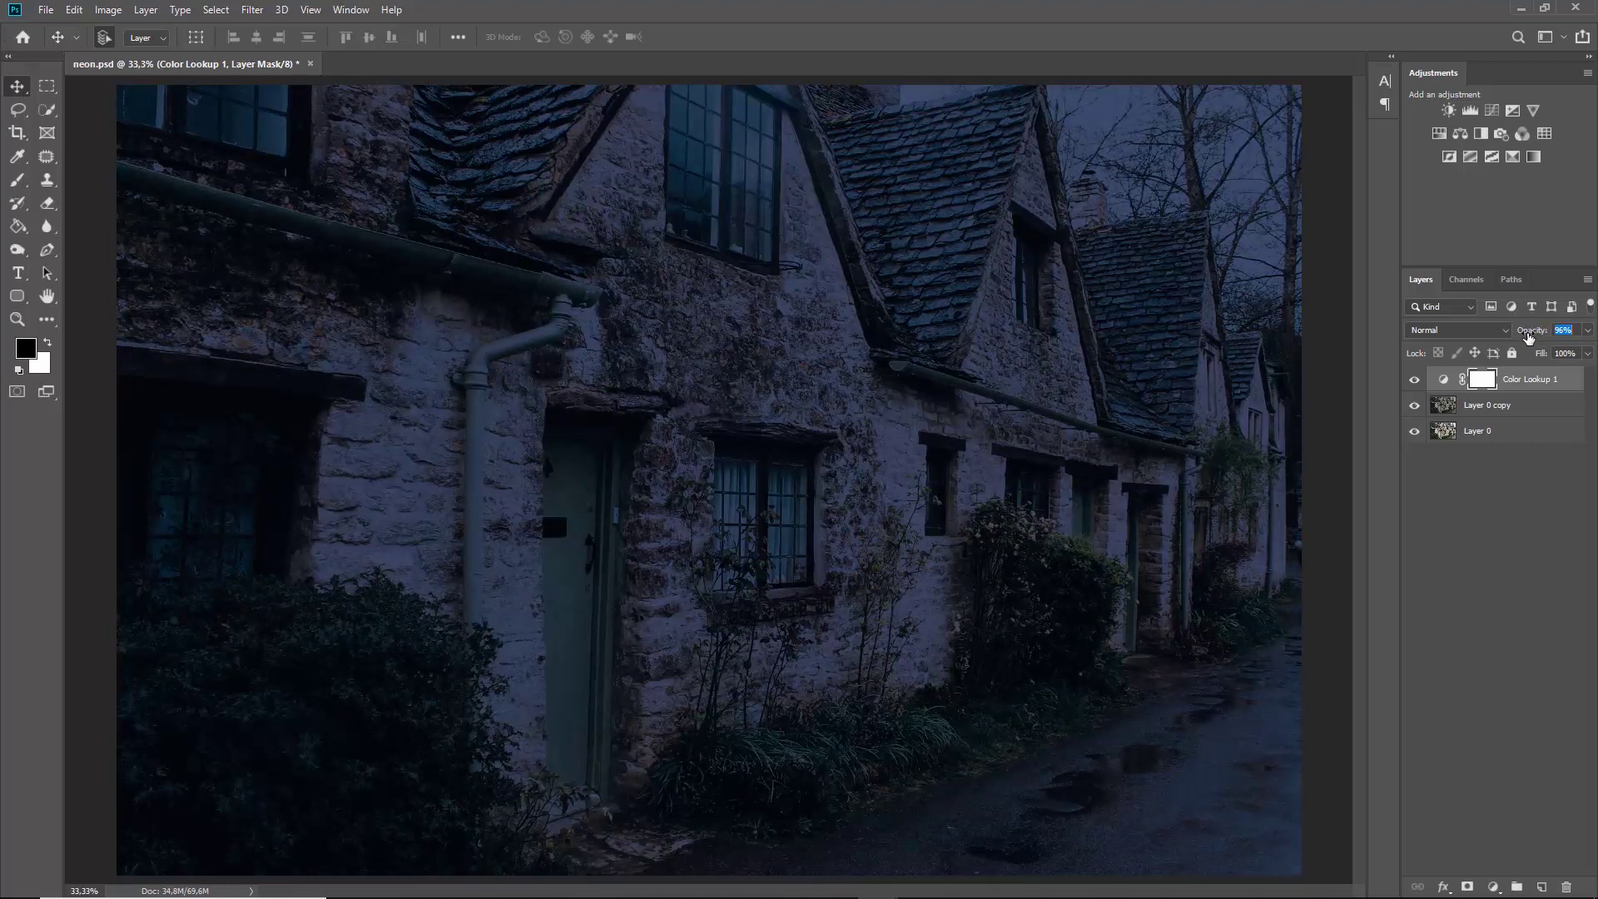
key(Return)
click(1524, 333)
text(95)
click(1416, 382)
click(1494, 888)
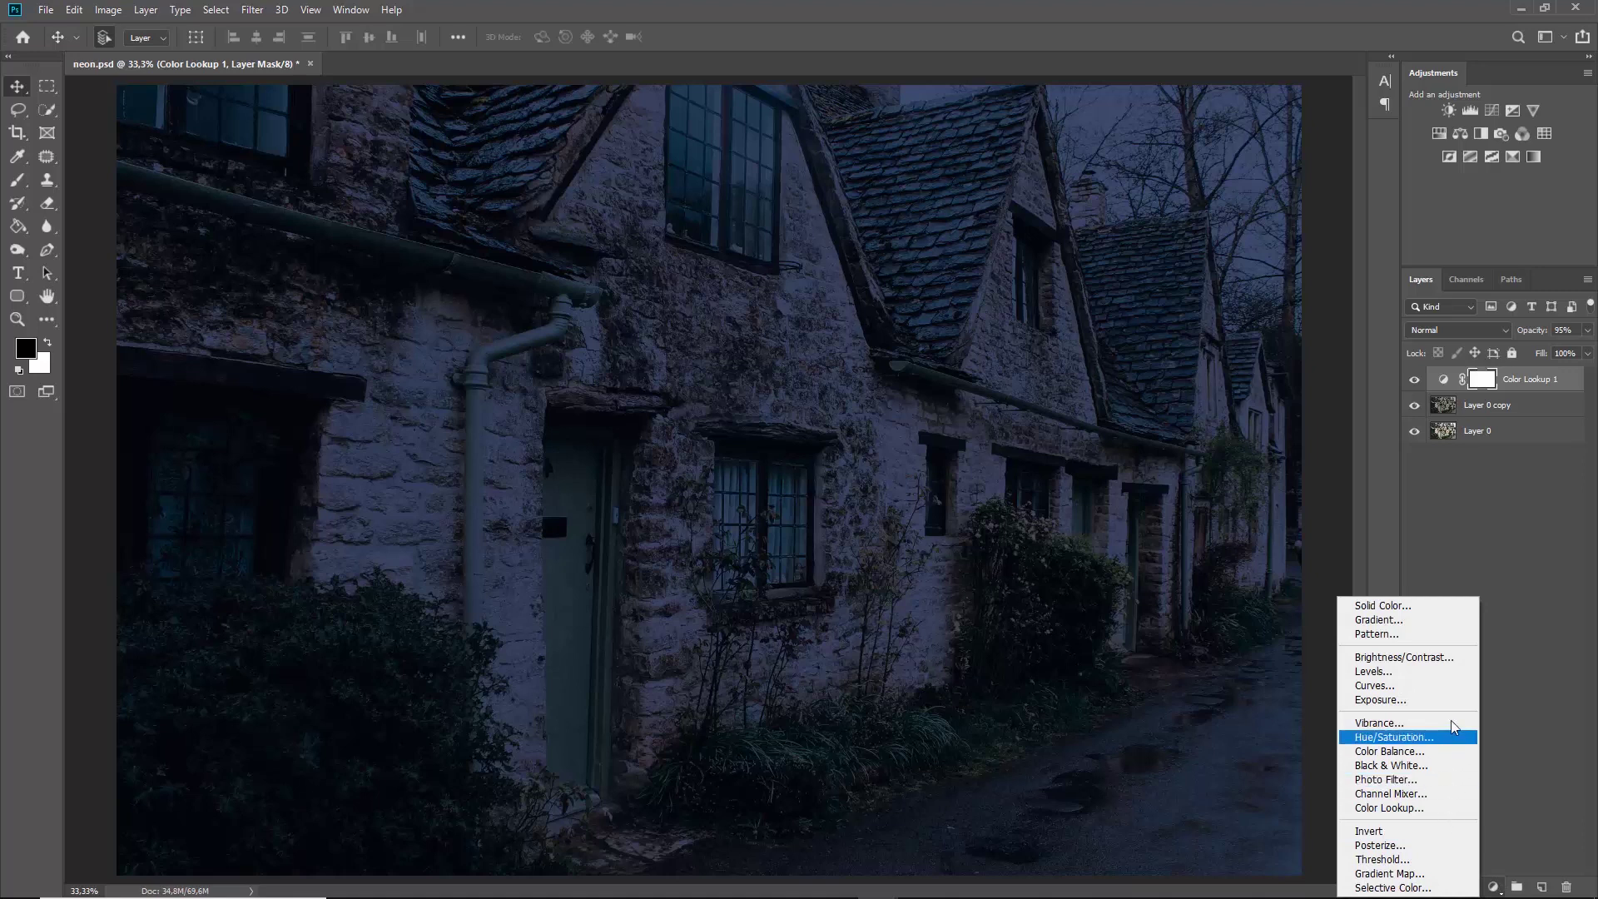
- Add a Gradient Map layer and browse the Photographic Toning and Color Harmonies 1 gradient sets
click(1428, 874)
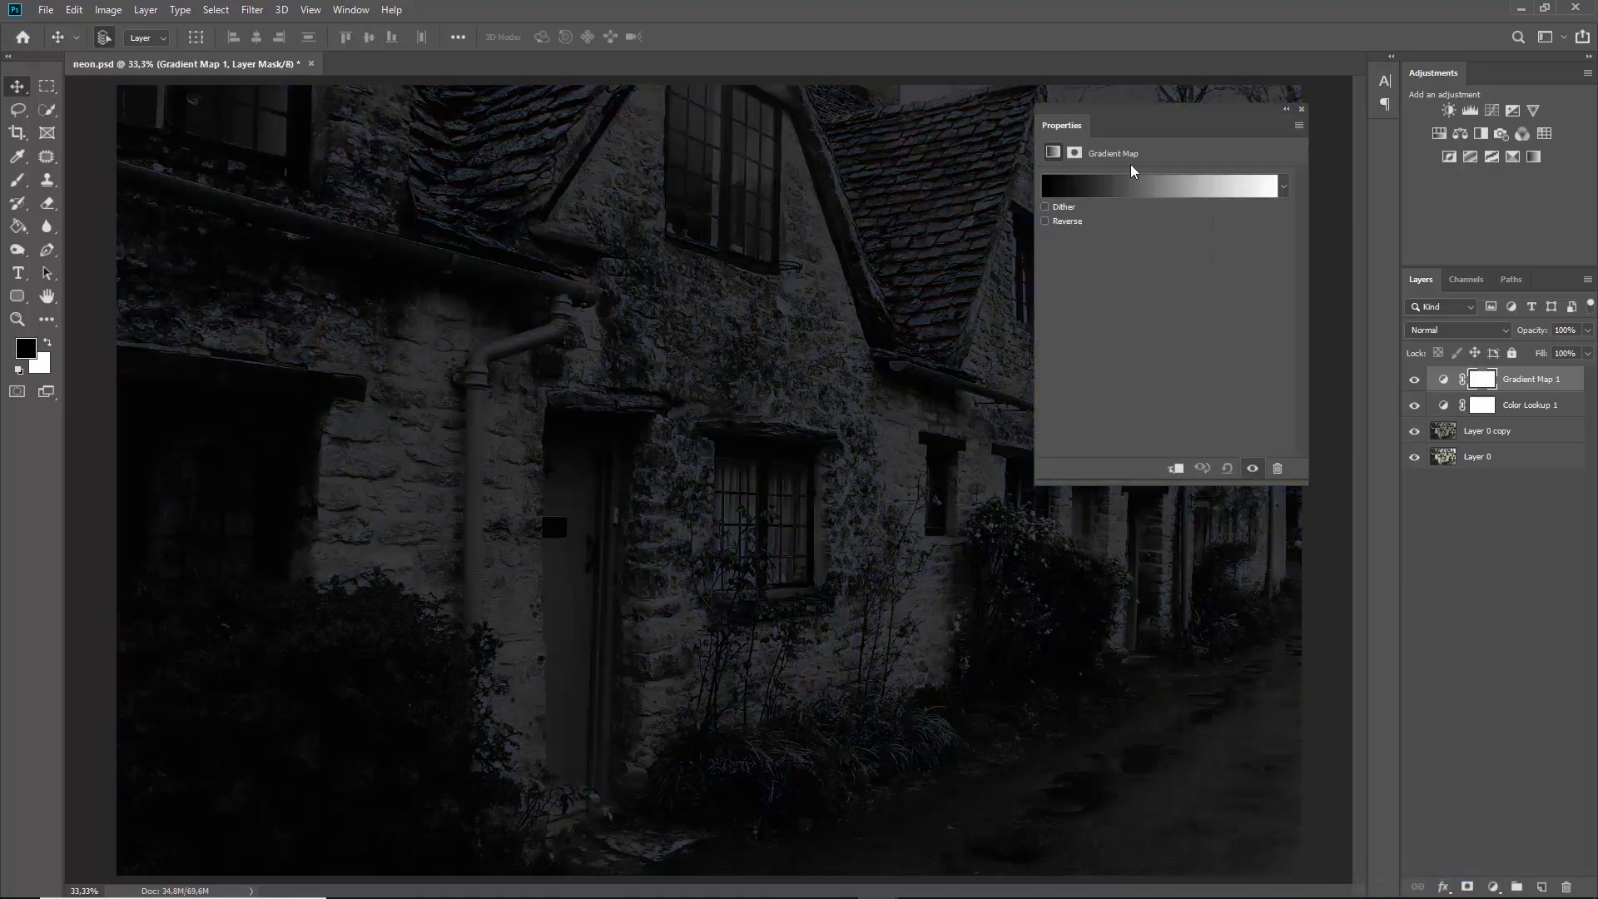
click(1283, 187)
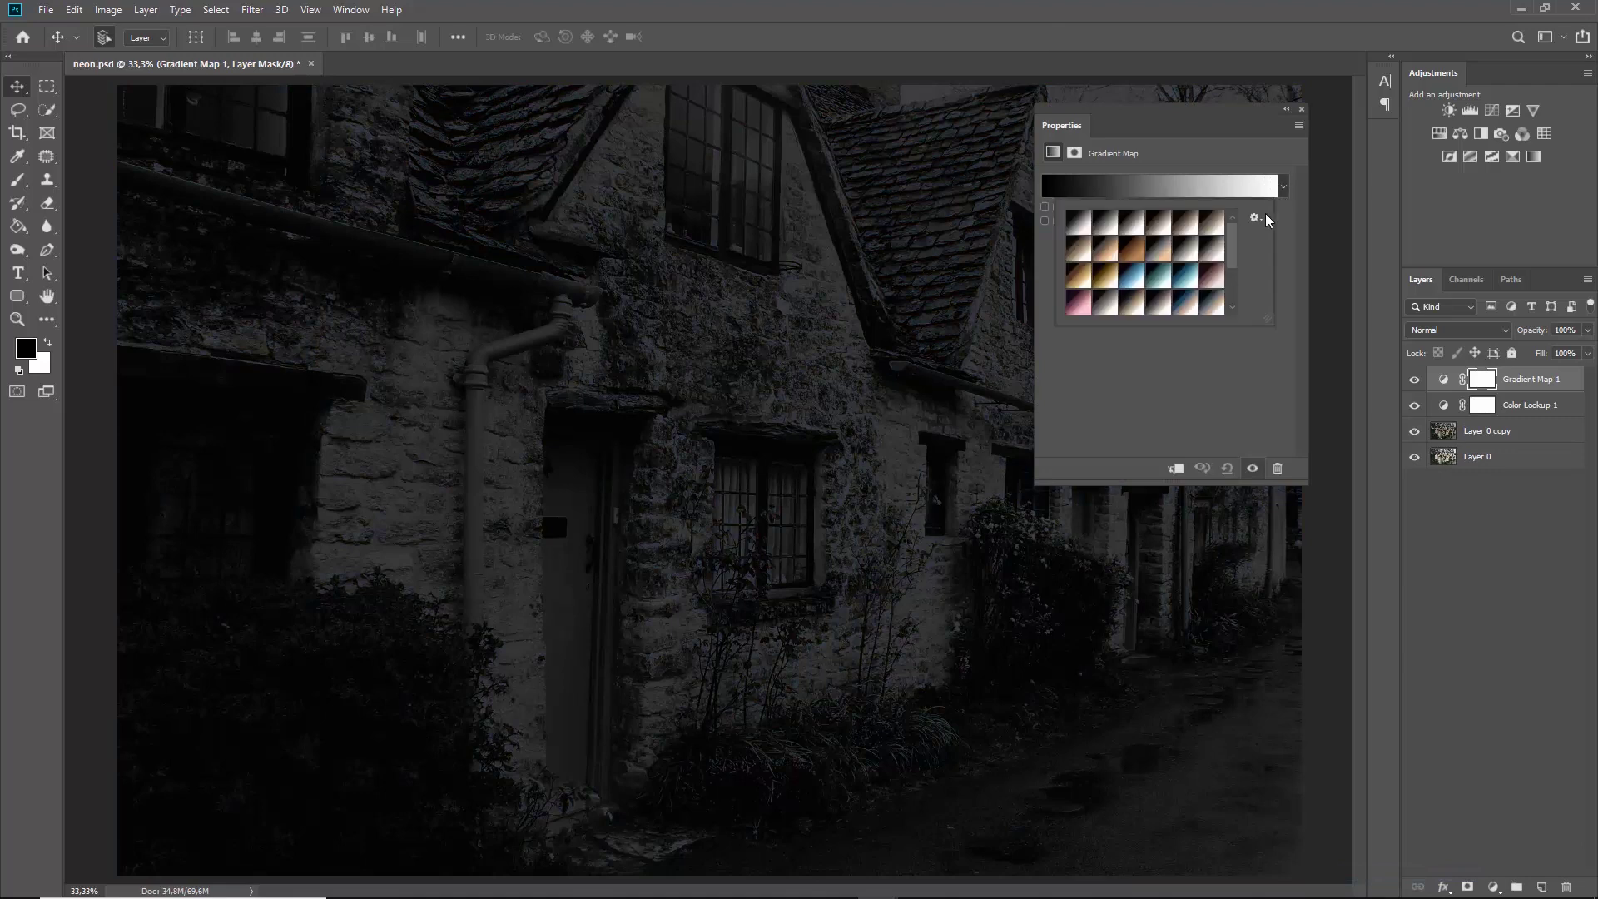
click(1258, 217)
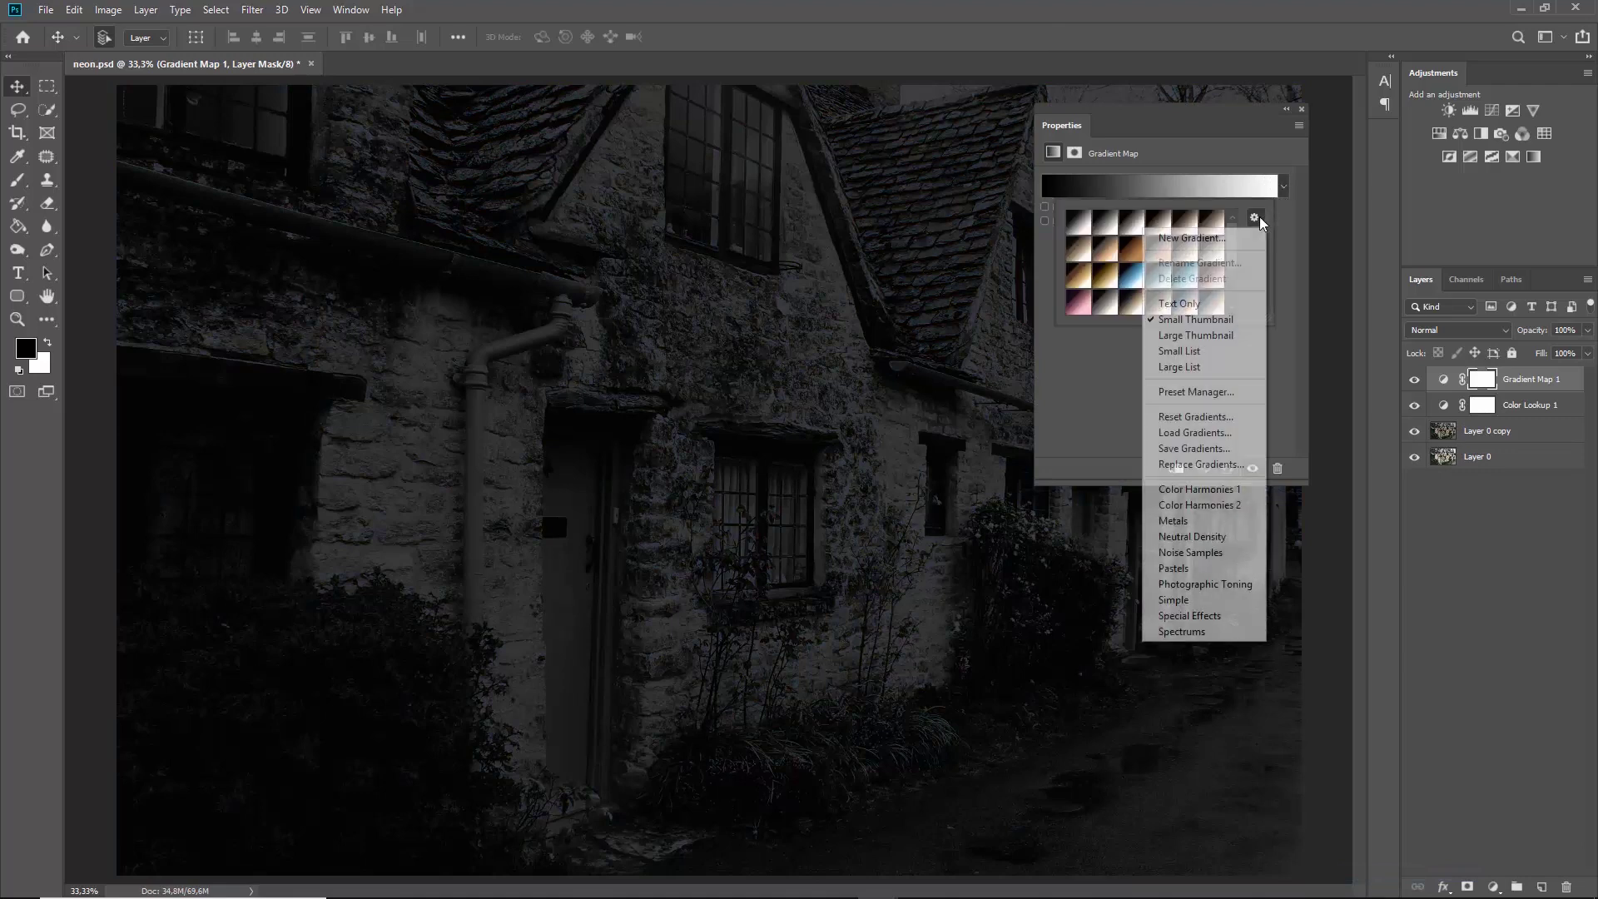
click(1222, 587)
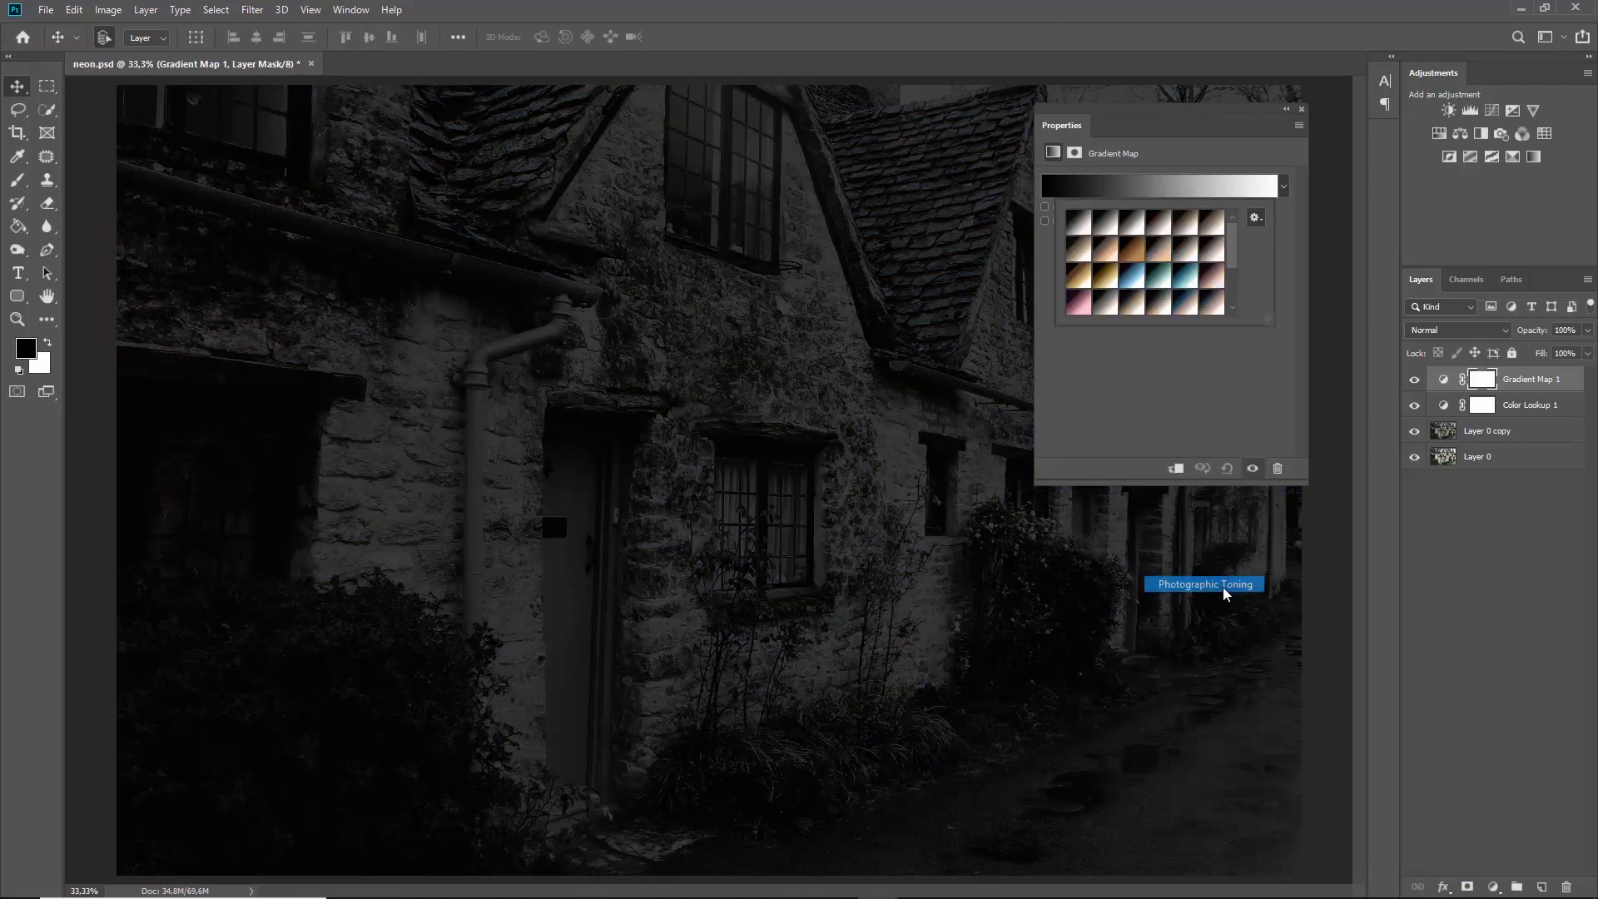
click(721, 342)
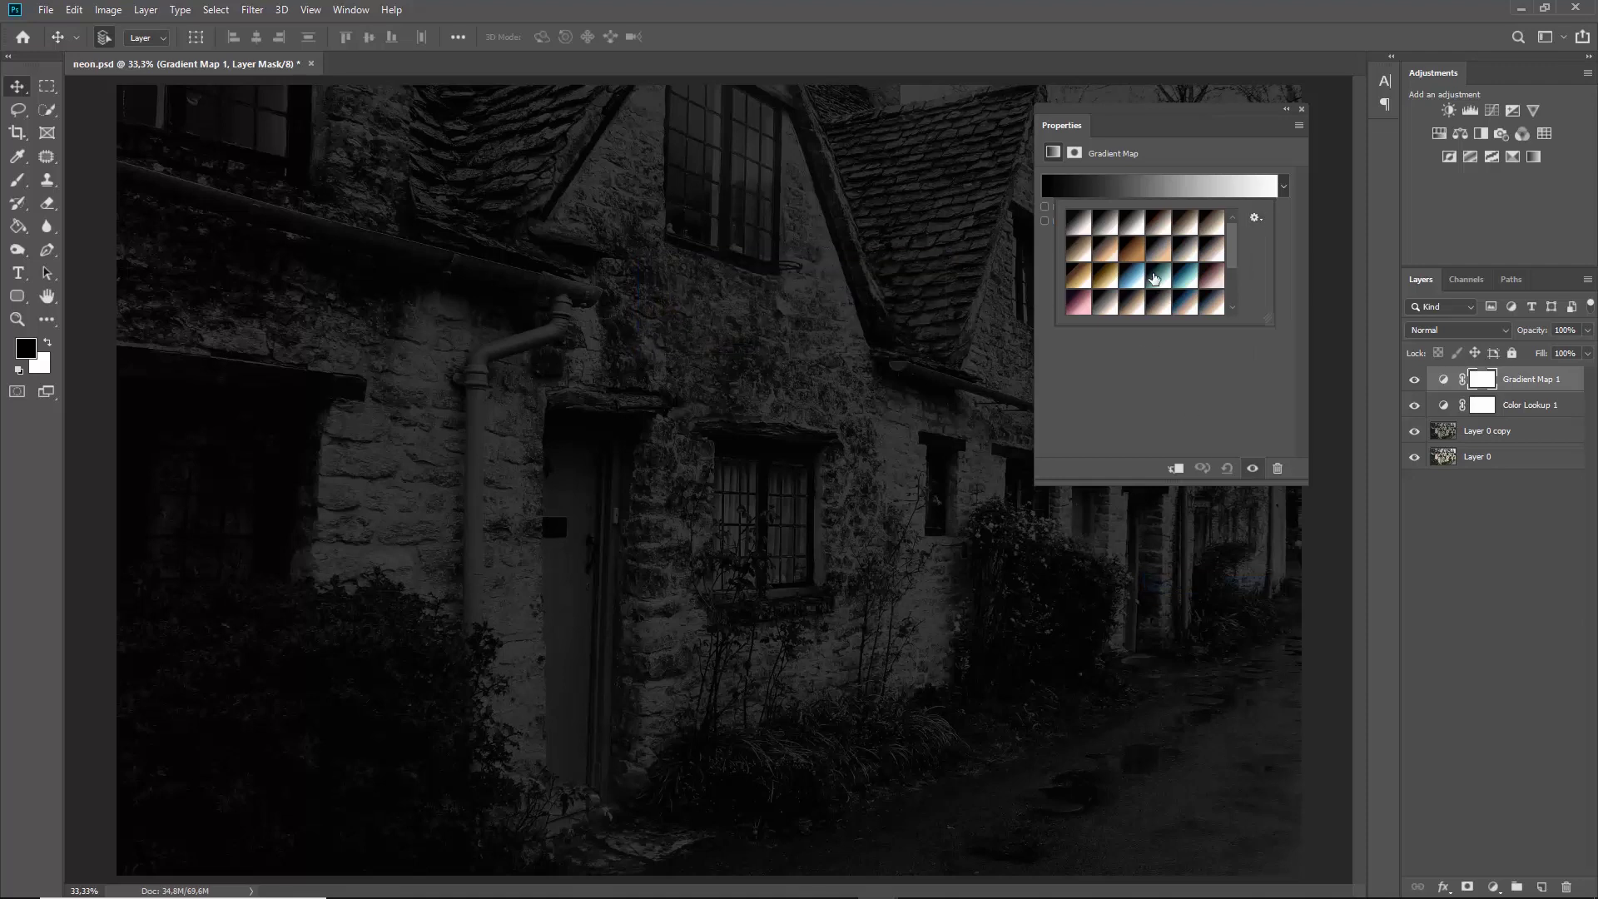
click(1285, 185)
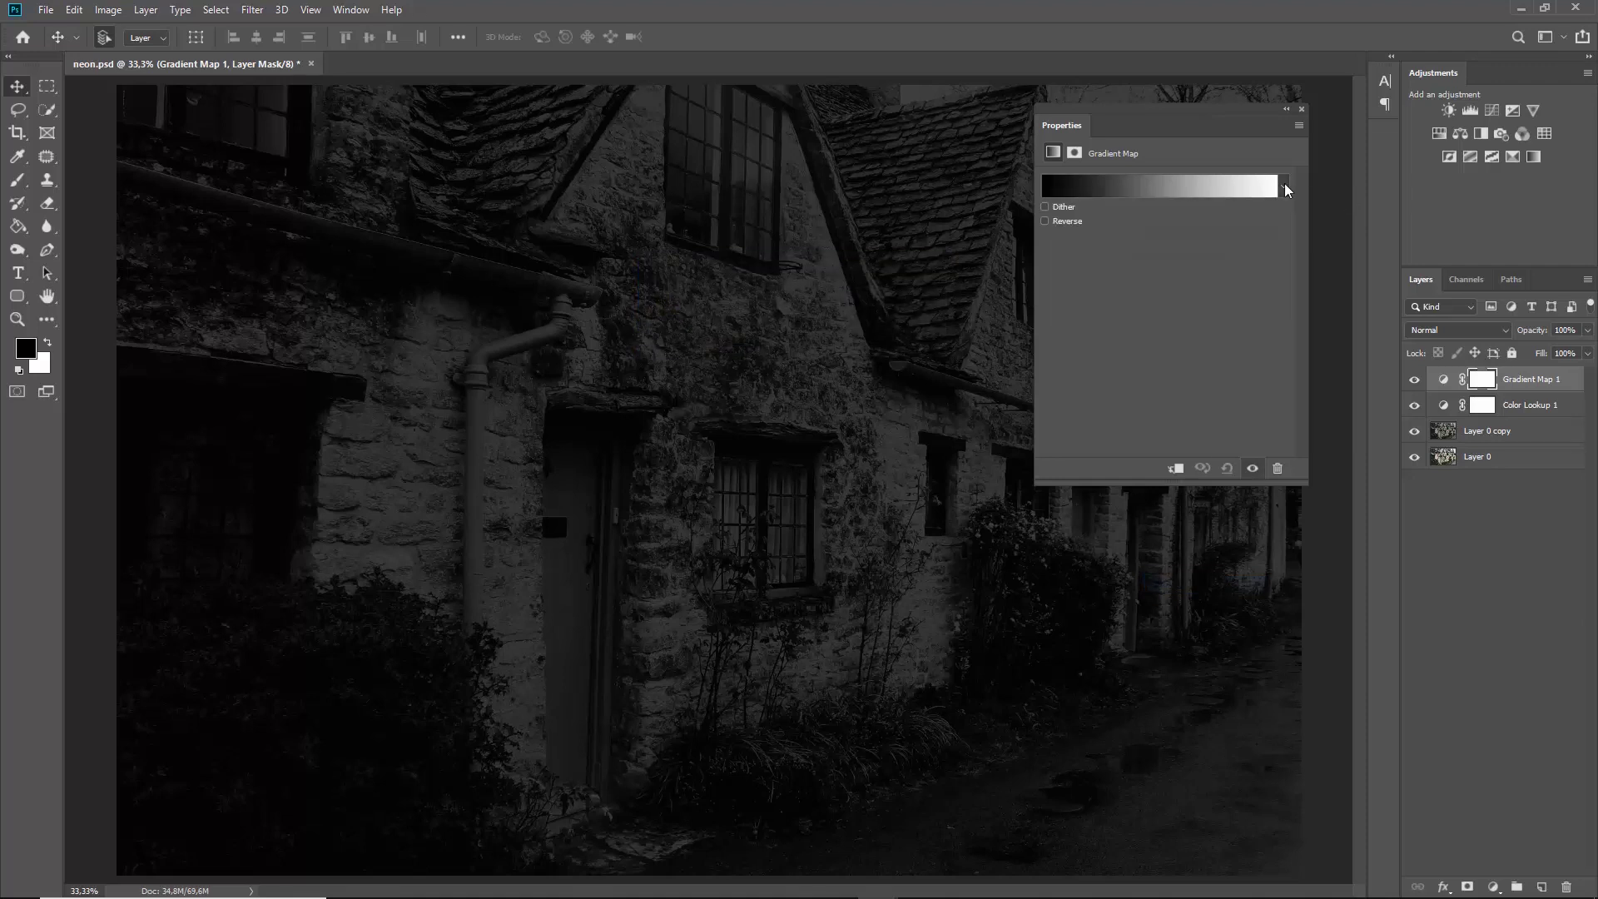
click(1285, 186)
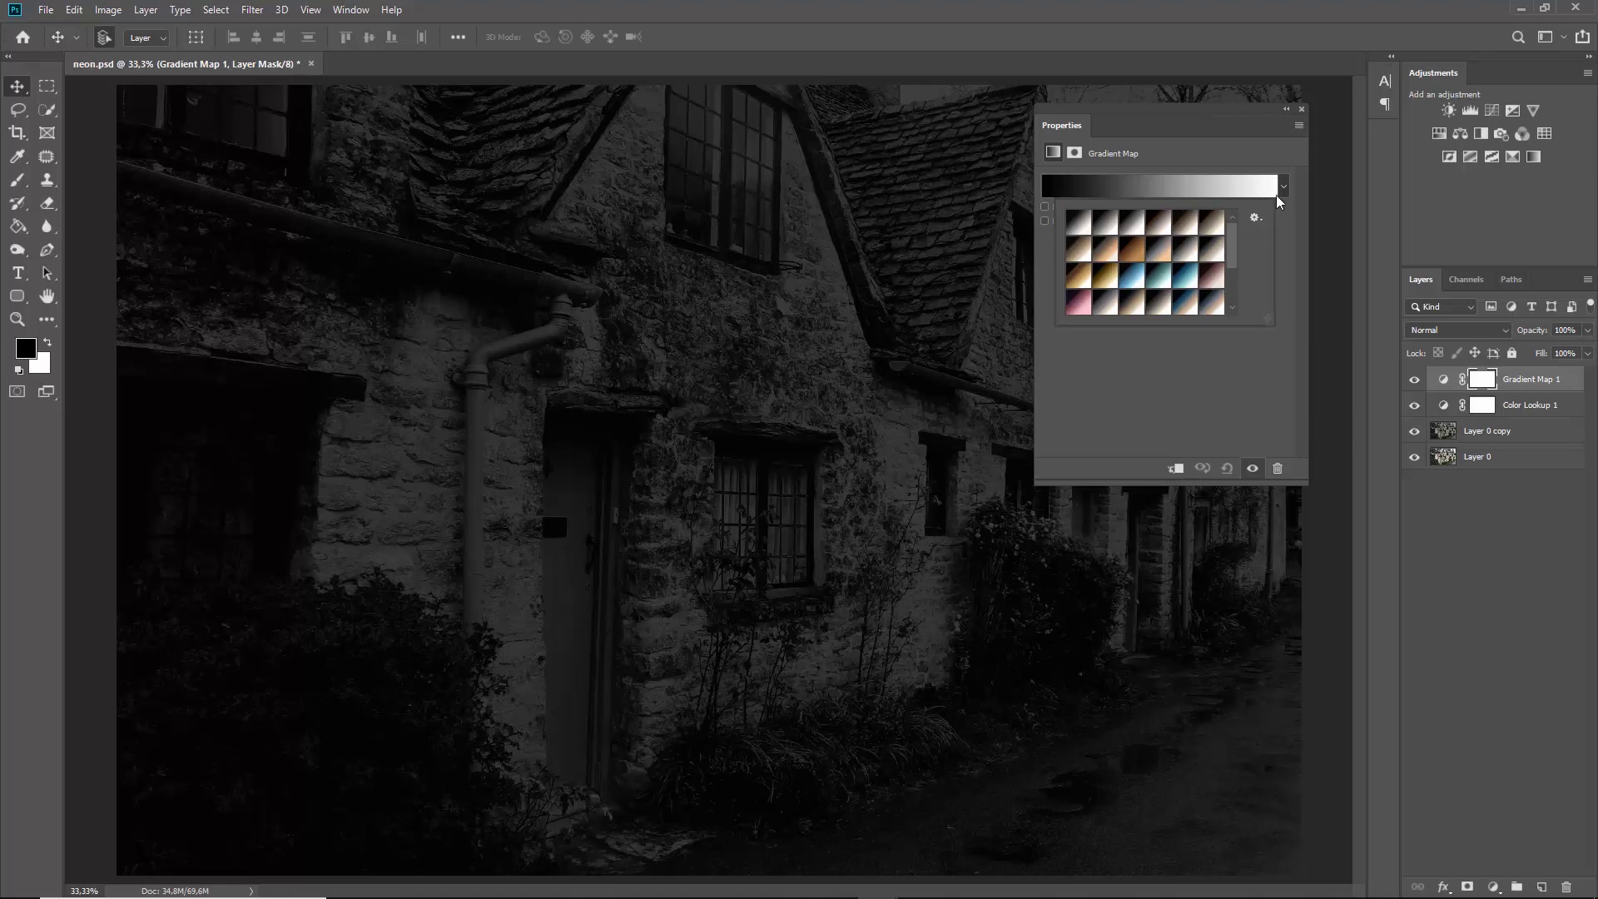
click(1255, 218)
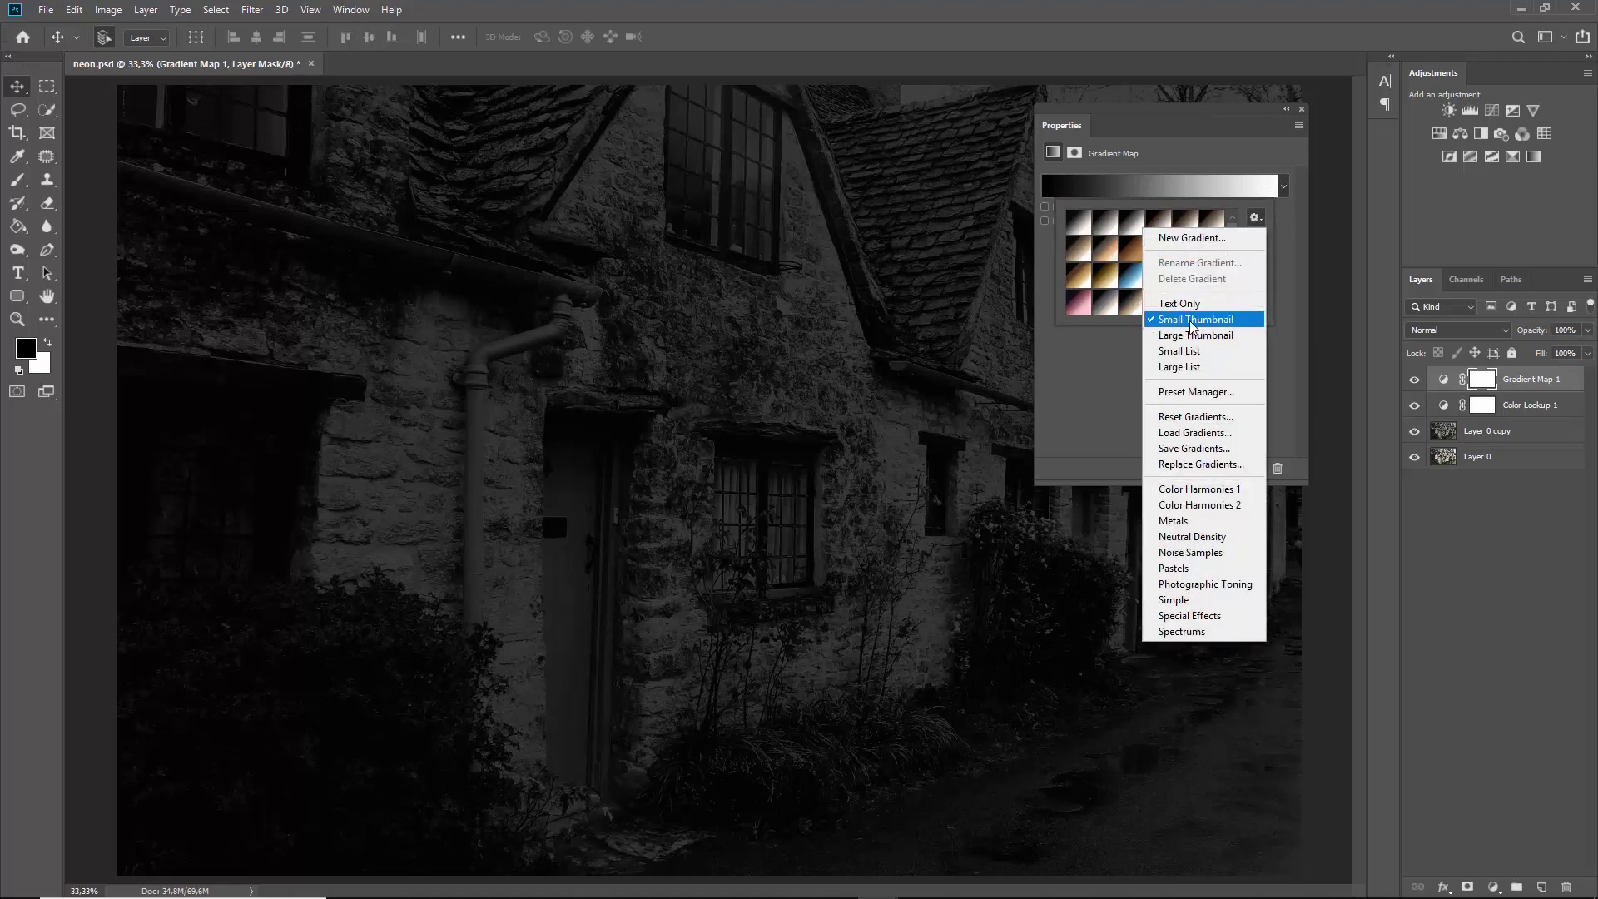
click(1198, 489)
click(724, 338)
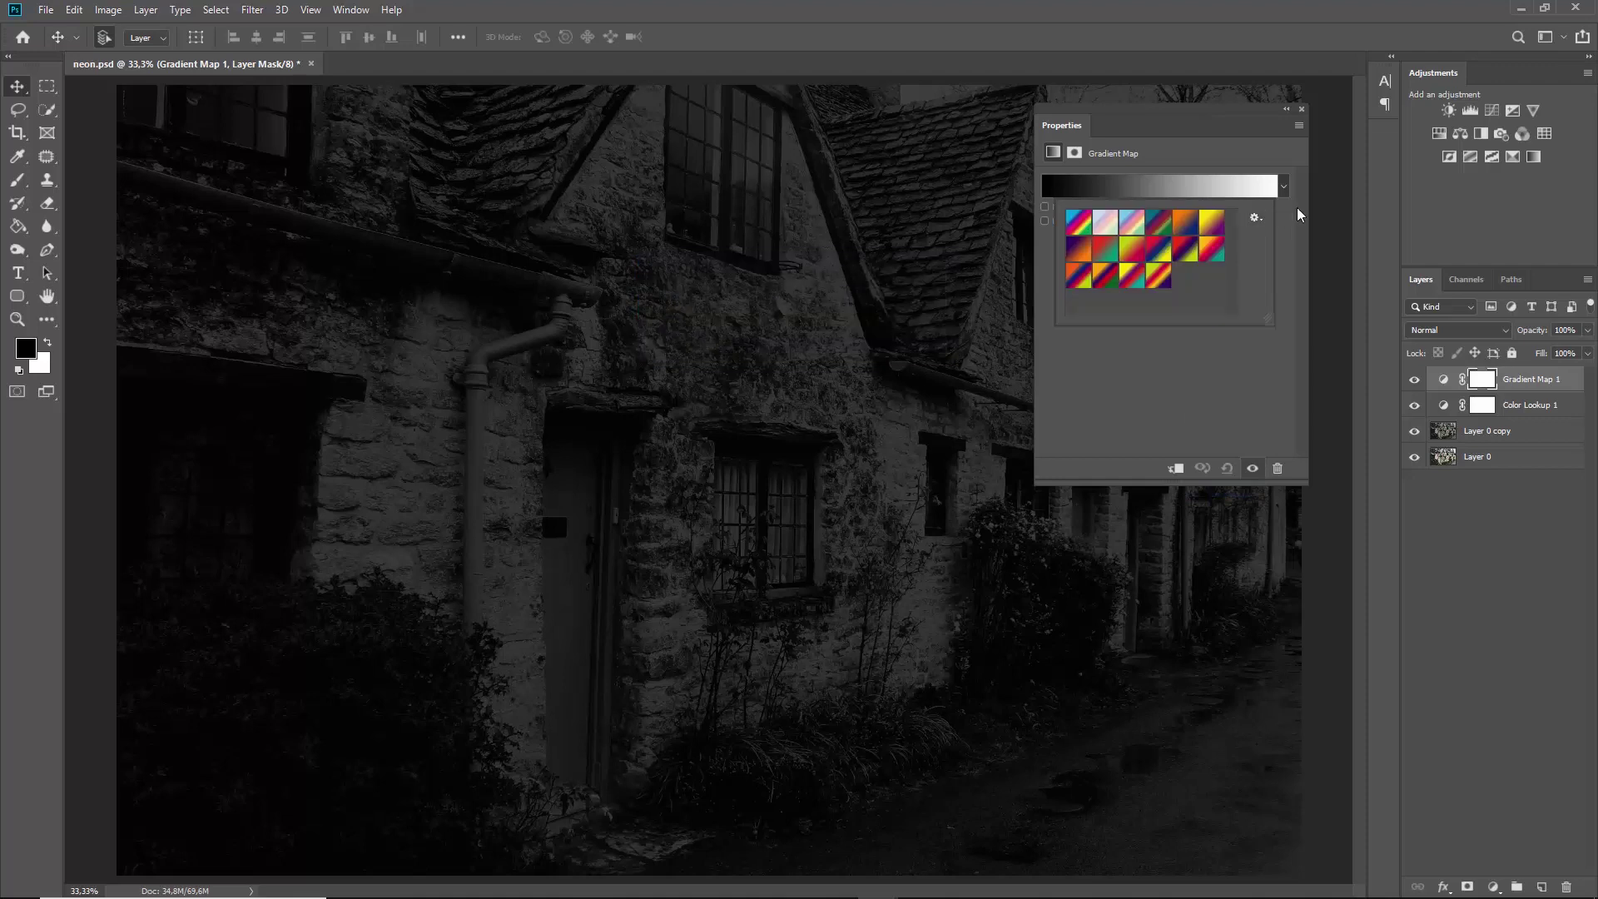
- Reload Photographic Toning gradients and apply a blue preset to the gradient map
click(1256, 217)
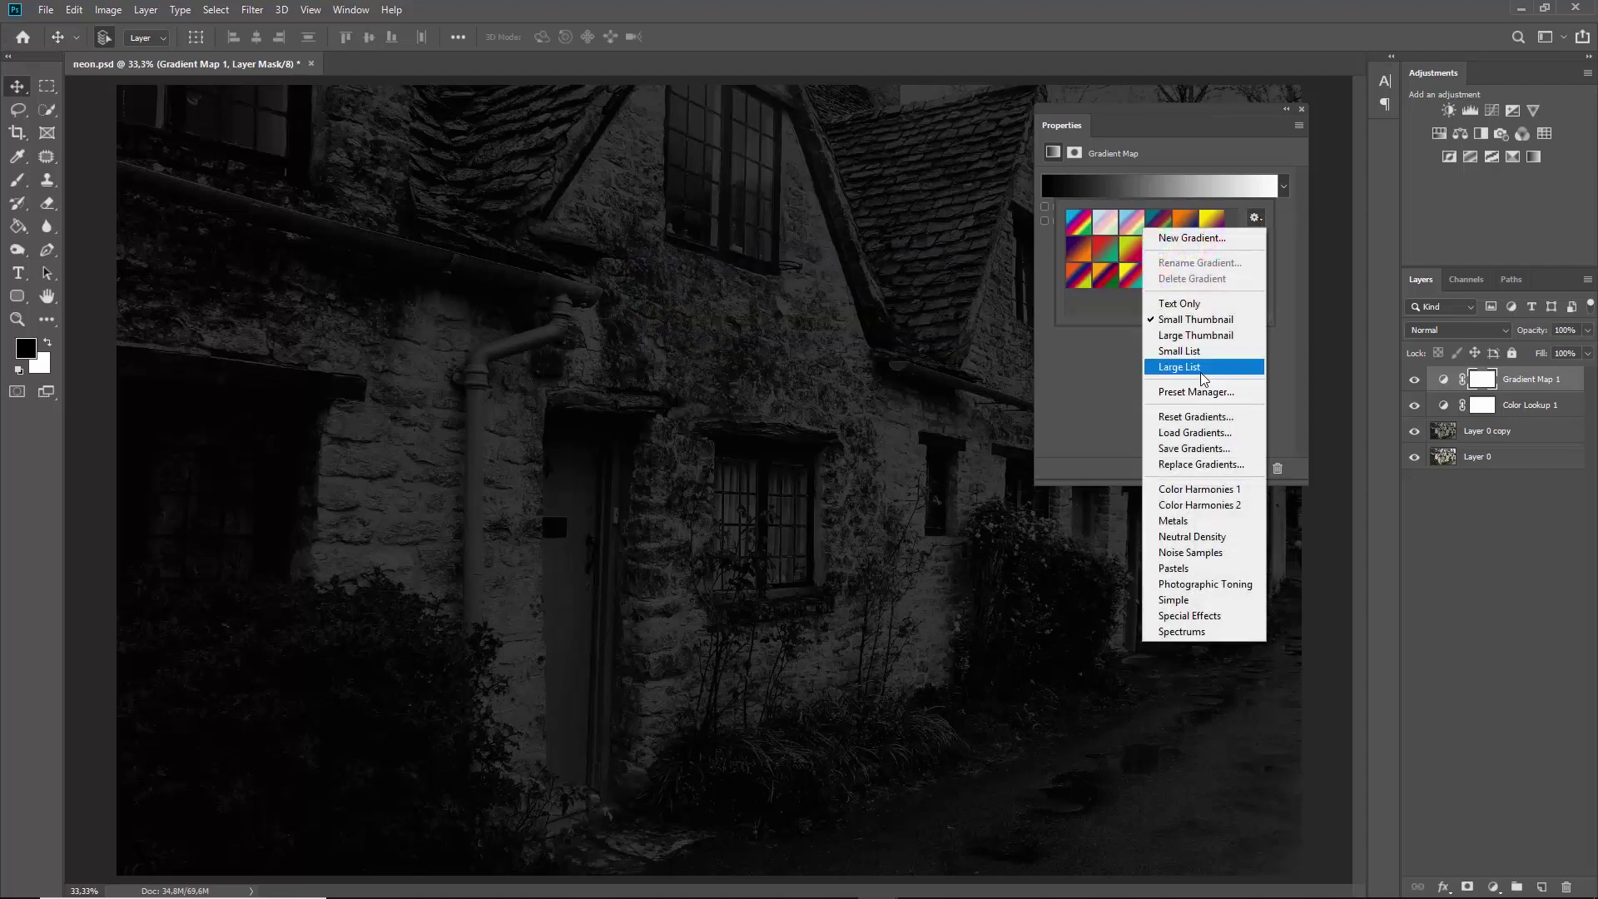
click(1255, 217)
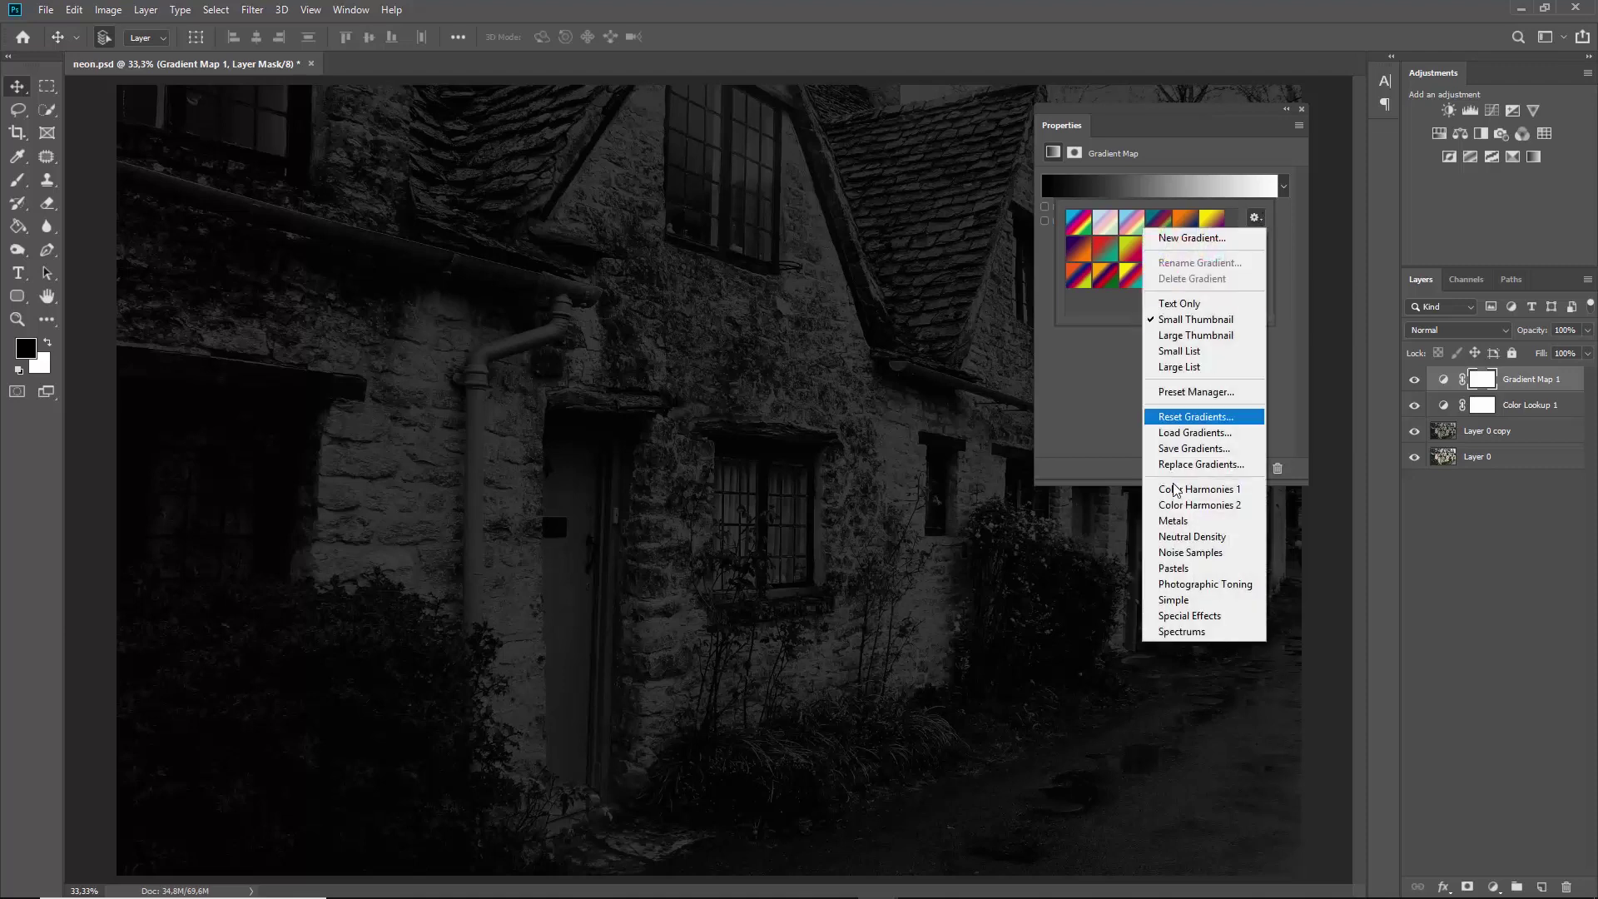
click(1195, 584)
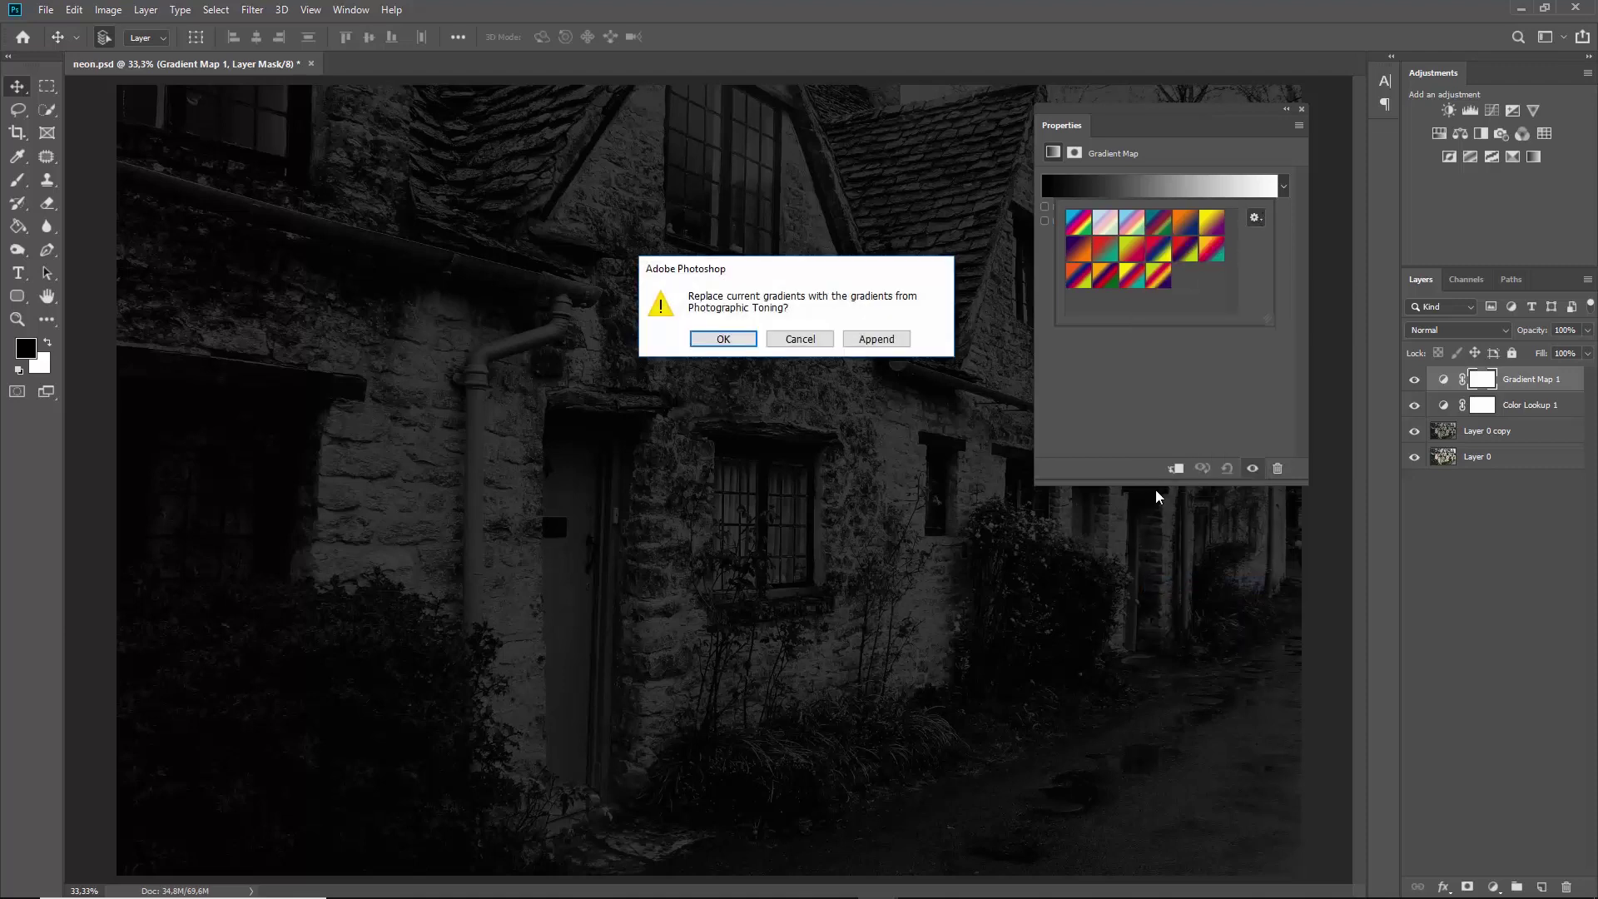
click(715, 338)
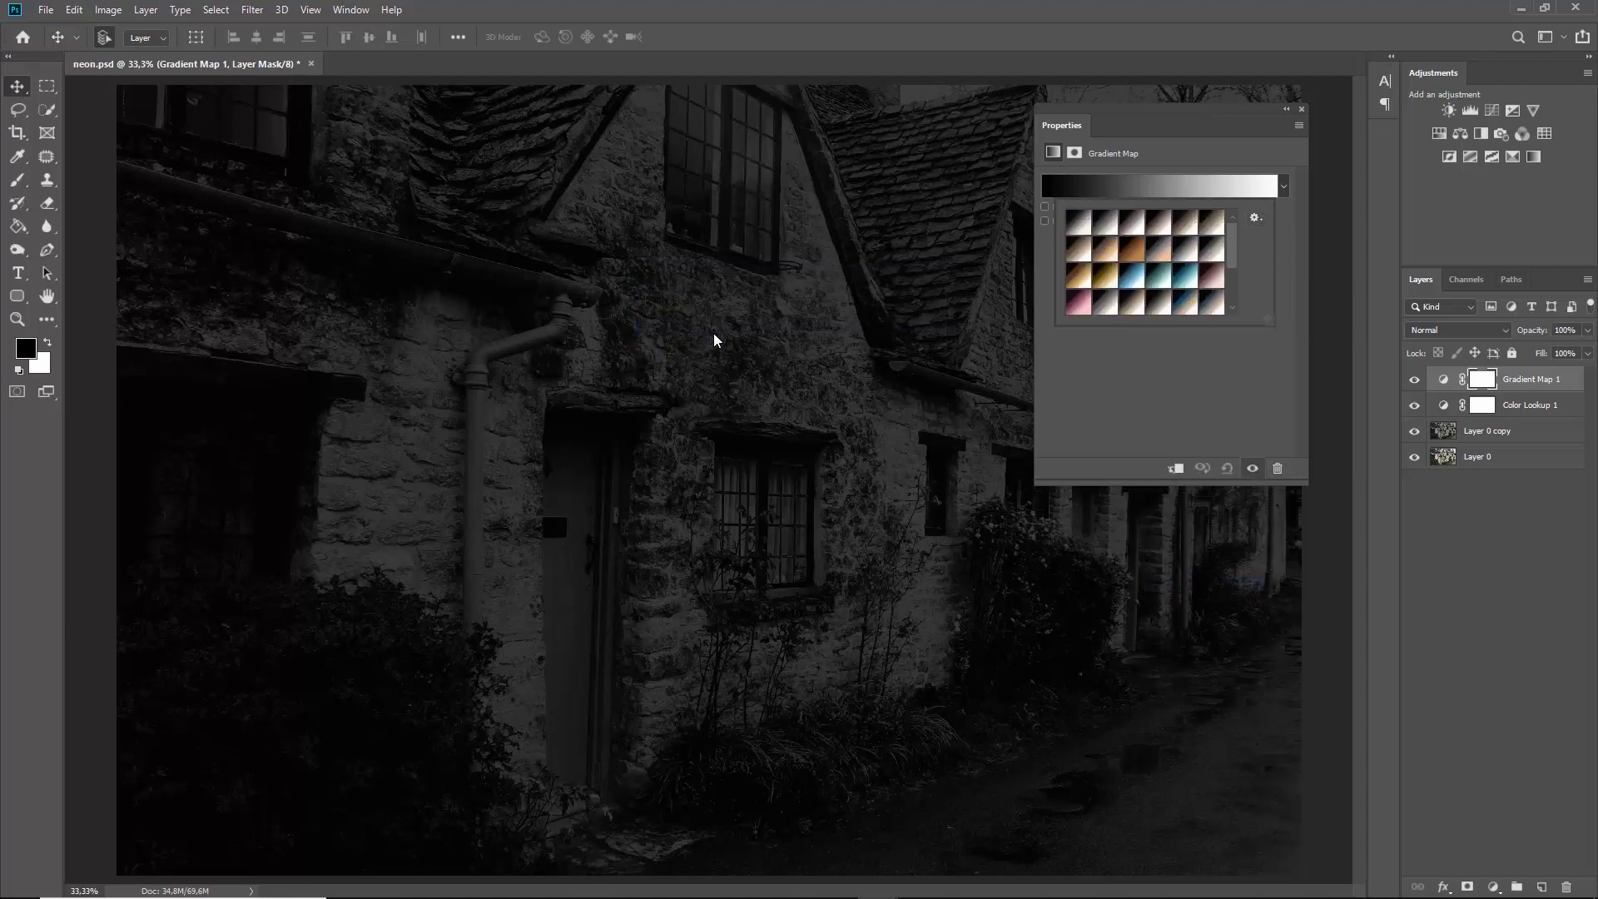
click(1135, 277)
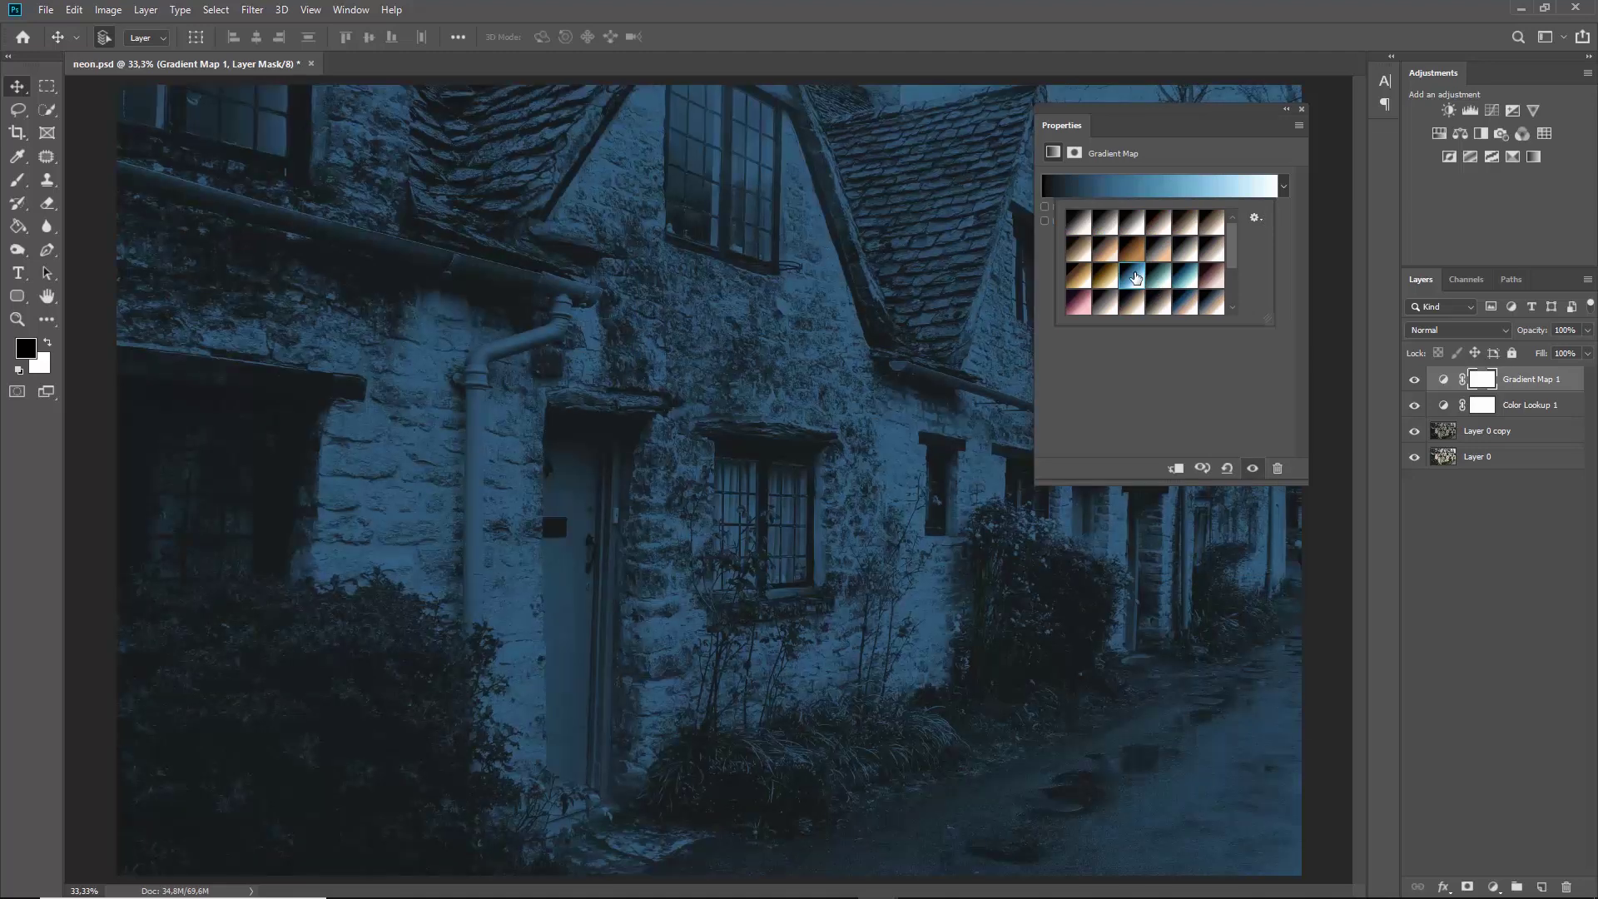
click(1300, 109)
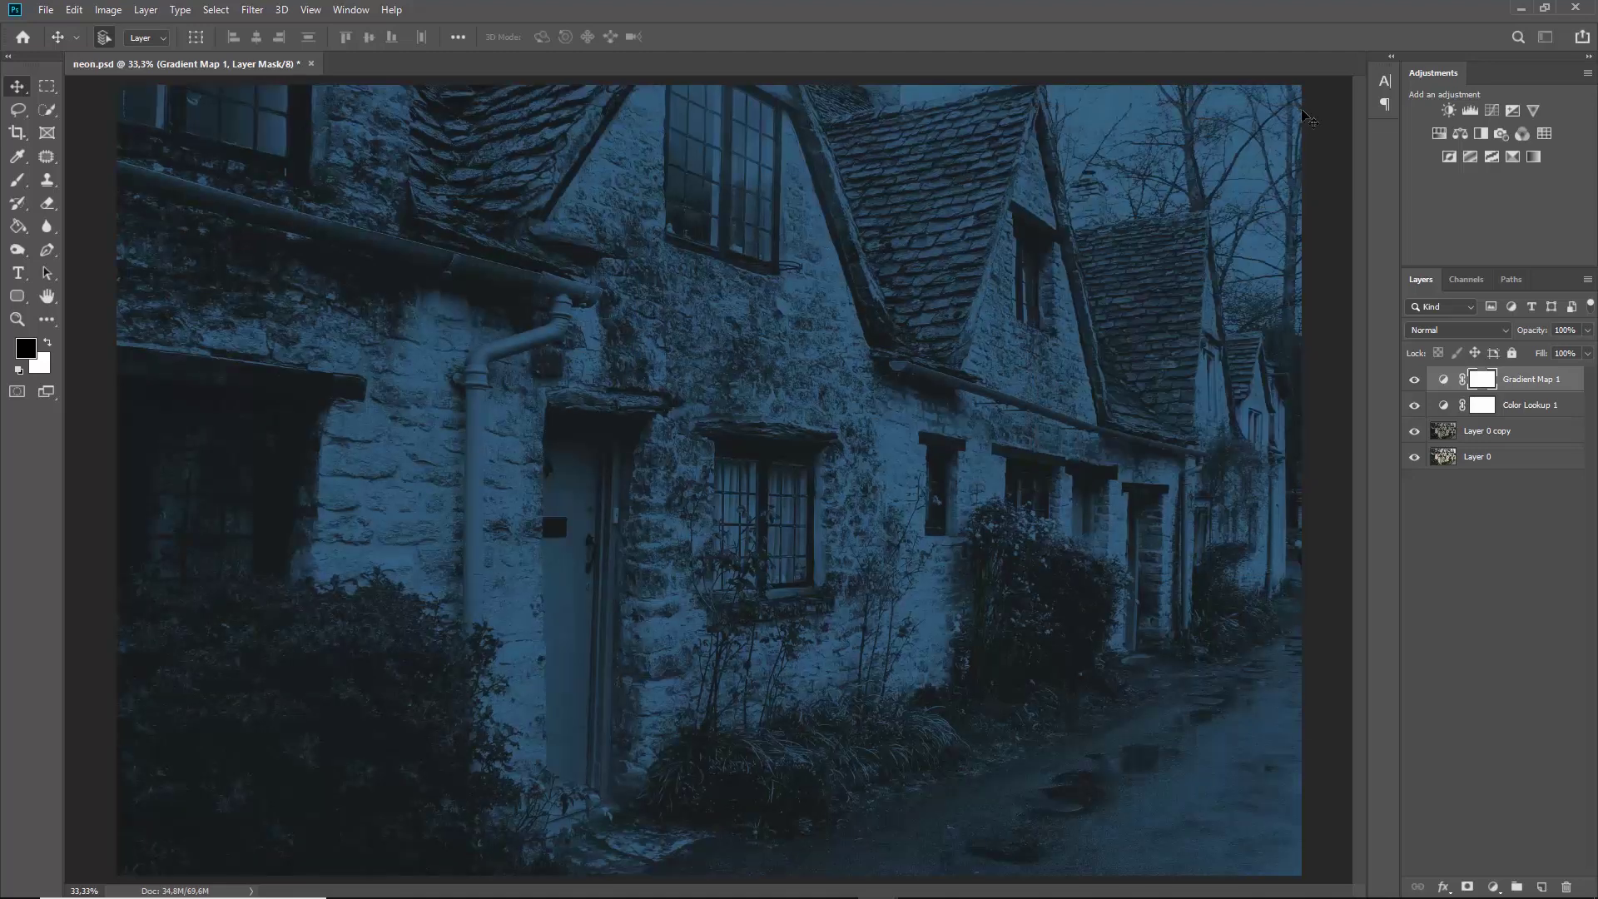
- Set Gradient Map 1 to Soft Light blend mode at 57% opacity
click(1444, 329)
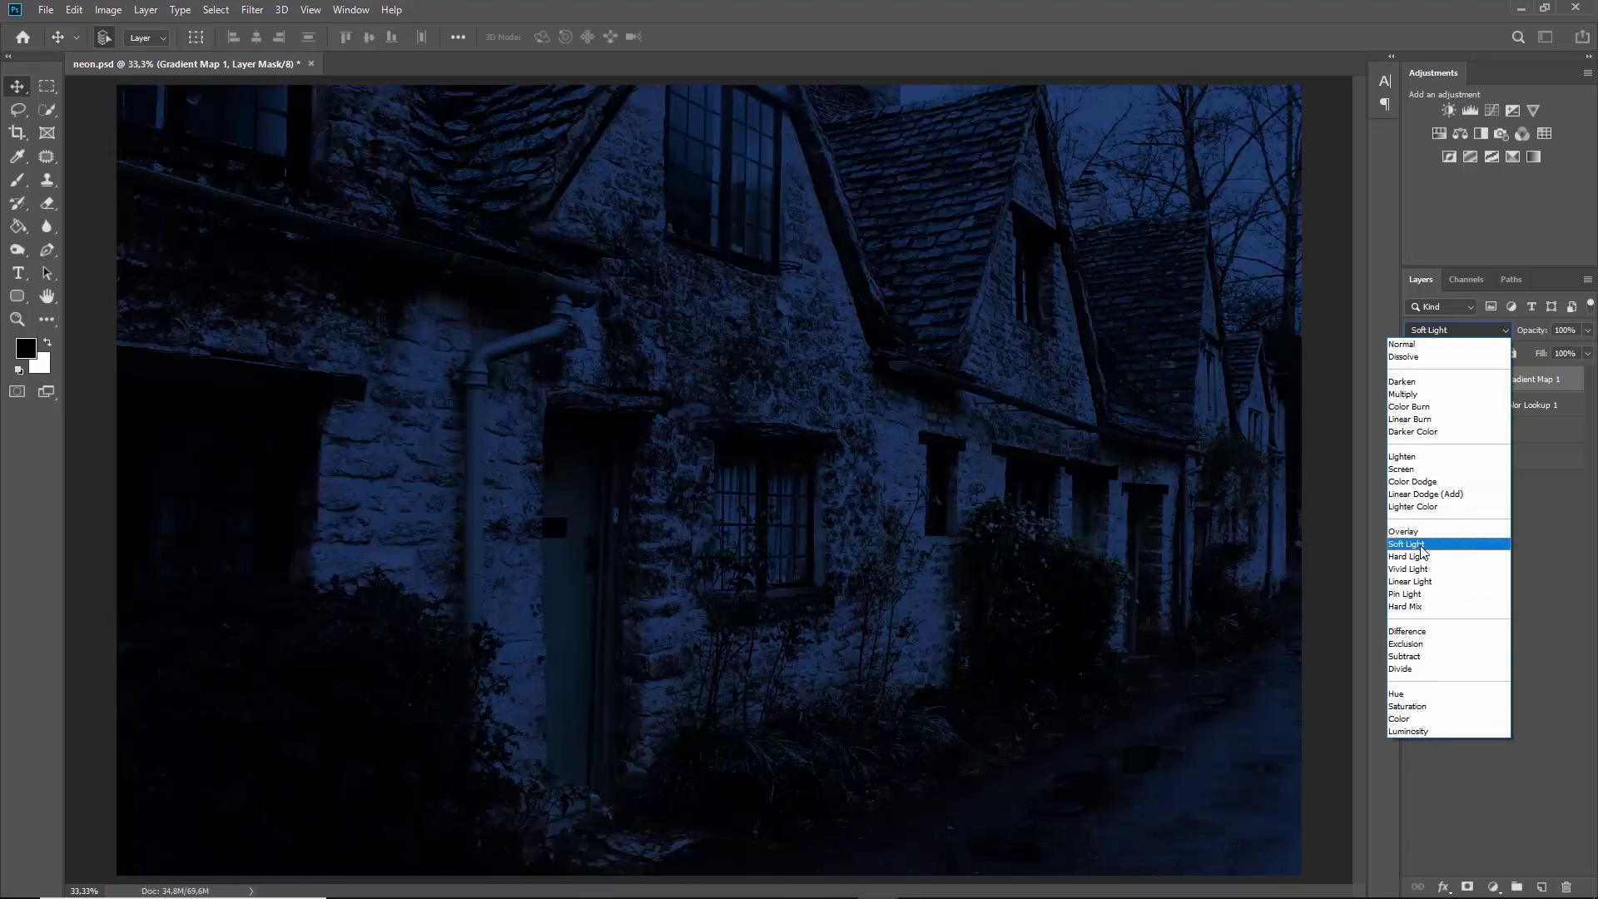
click(1422, 544)
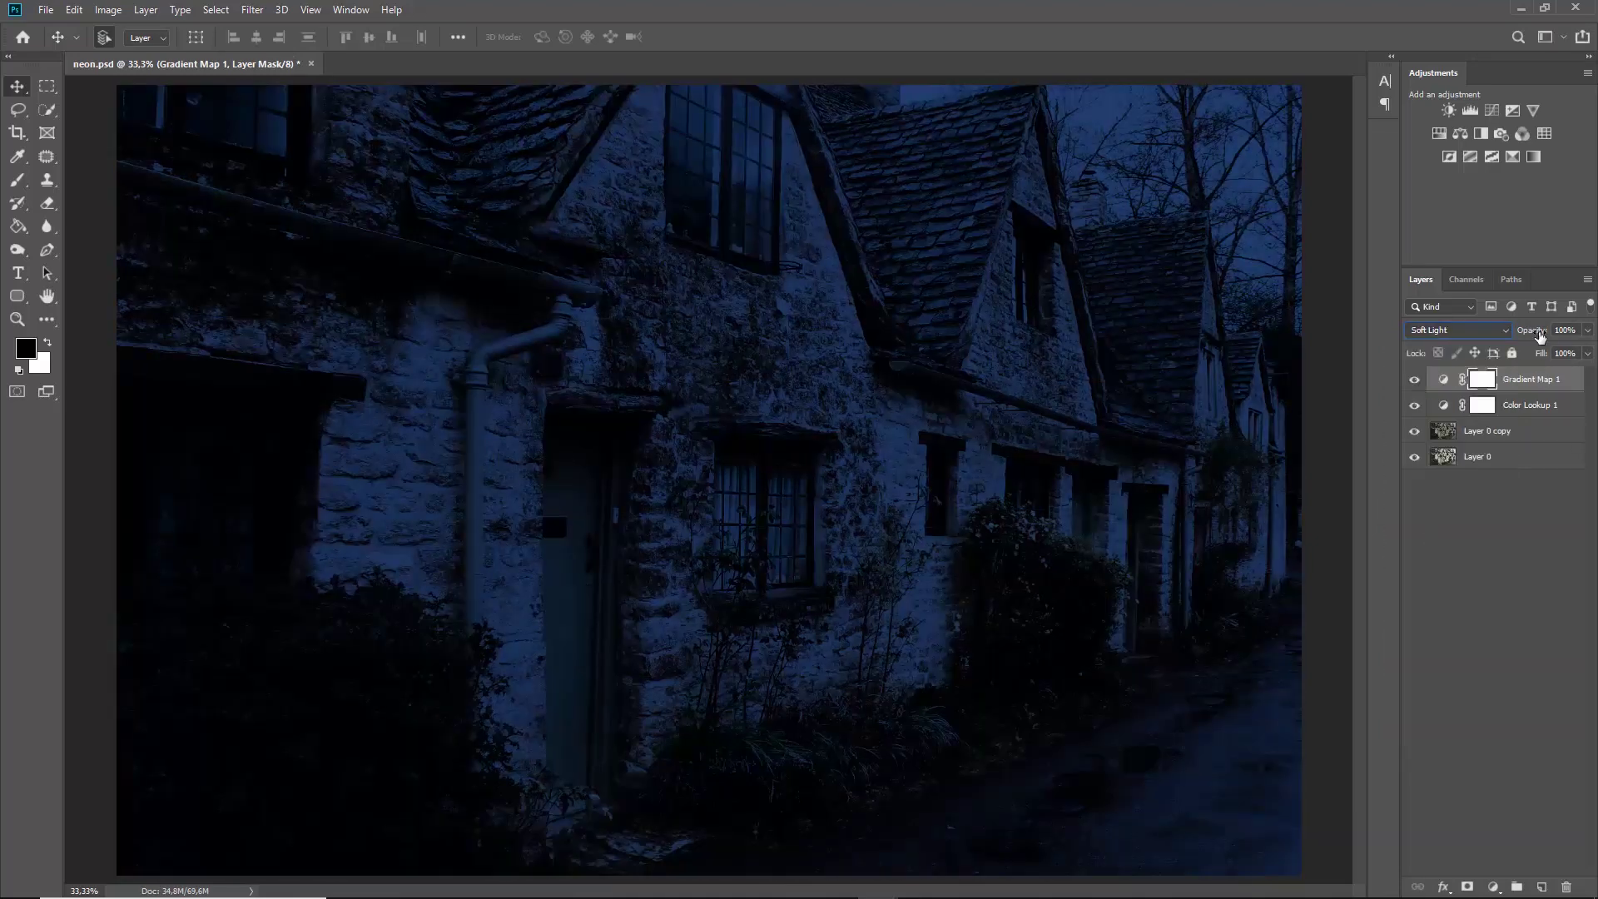
drag(1528, 336, 1473, 337)
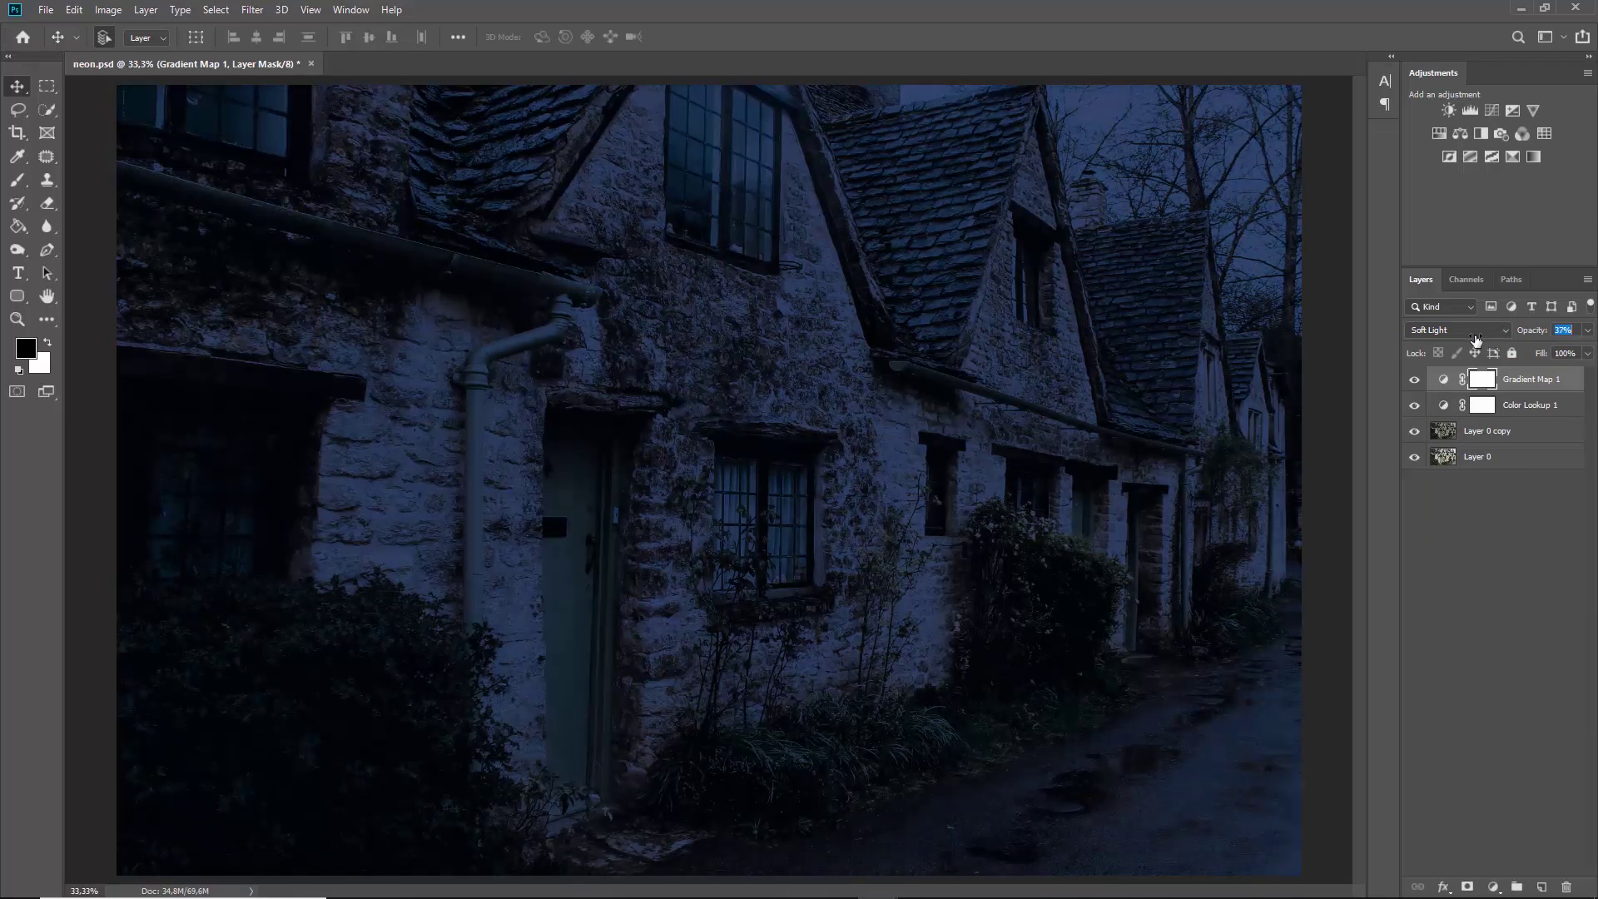
drag(1472, 337, 1483, 345)
click(1414, 381)
click(1415, 380)
drag(1528, 333, 1541, 333)
click(1542, 383)
- Stamp all visible layers into a new merged top layer and compare it
key(ctrl+shift+alt+e)
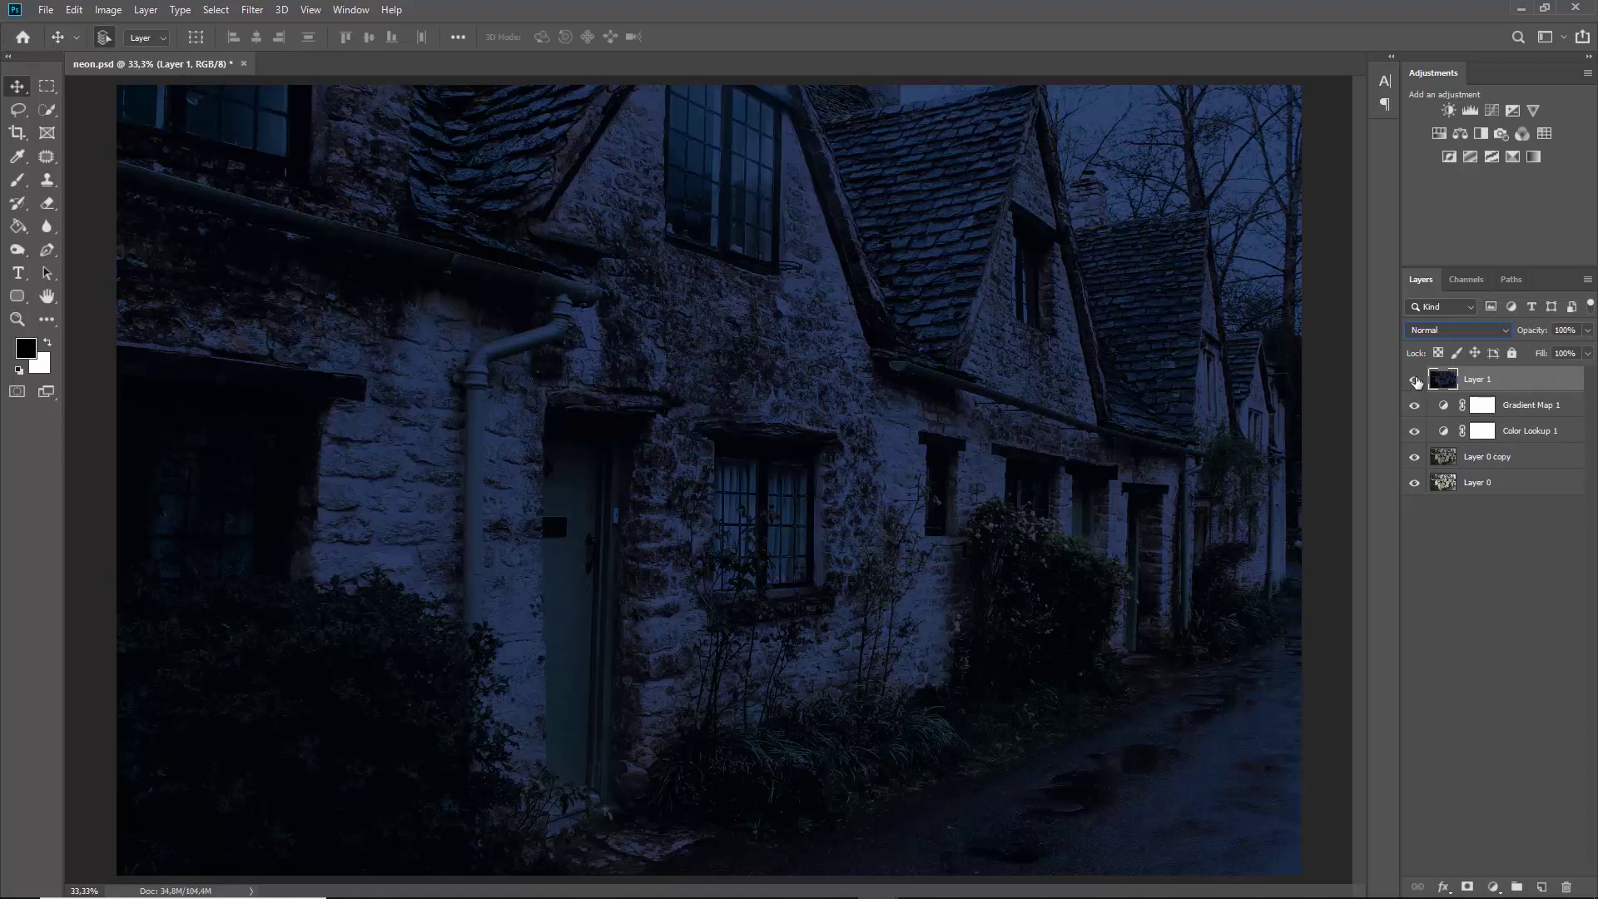
click(1414, 380)
click(1414, 381)
- Apply Camera Raw to the merged layer: exposure -0.35, vignette amount -41, midpoint 48
key(ctrl+shift+a)
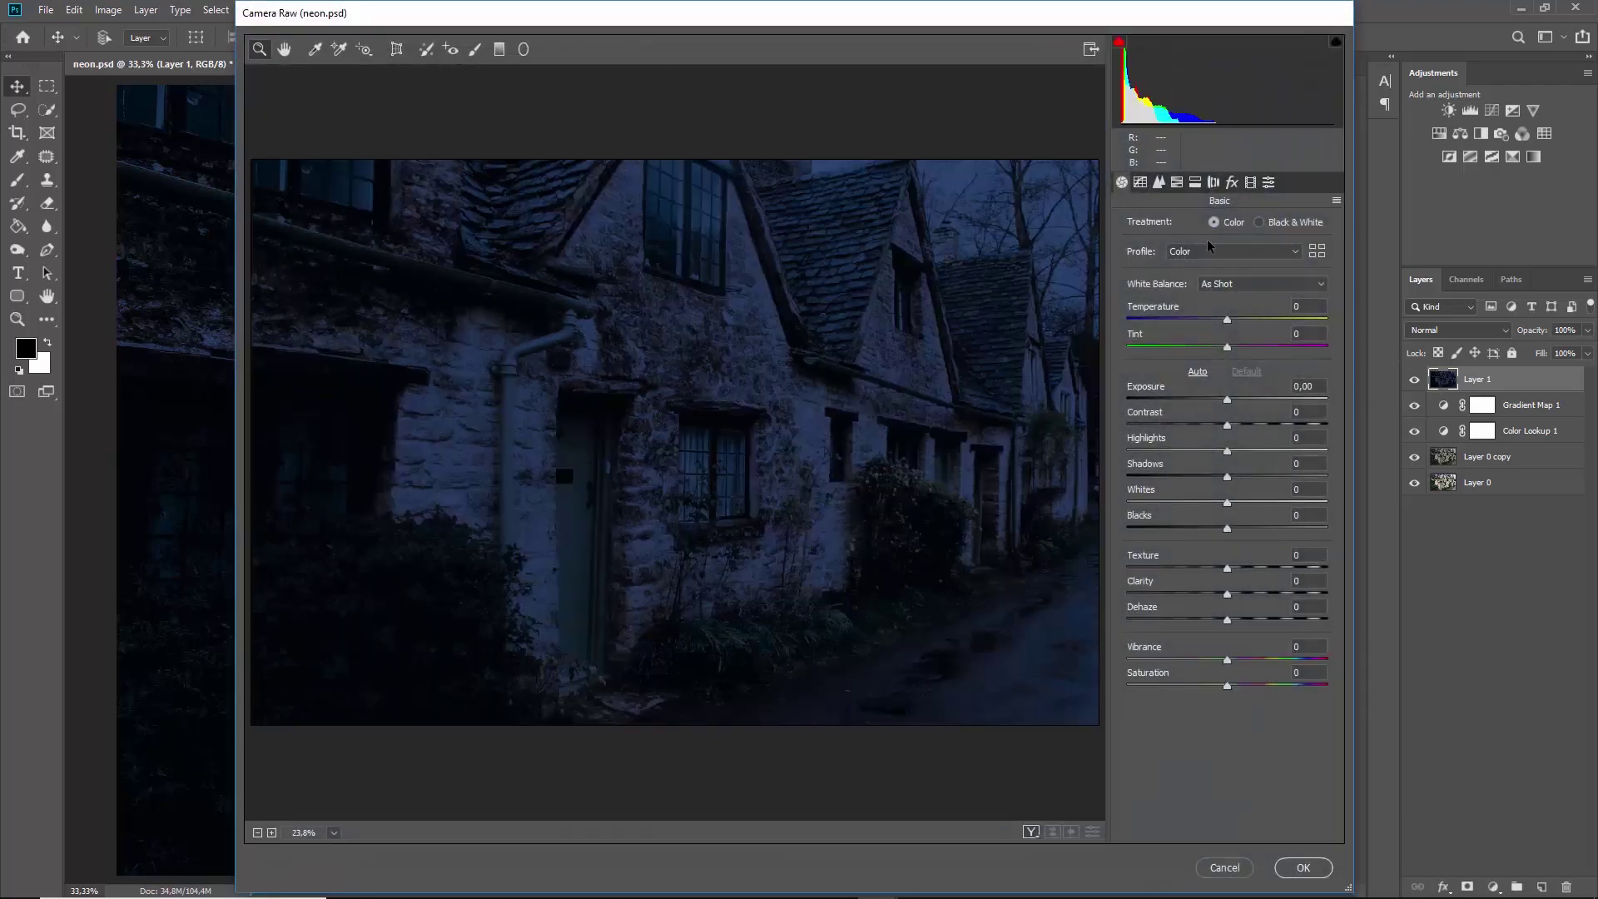
click(1232, 182)
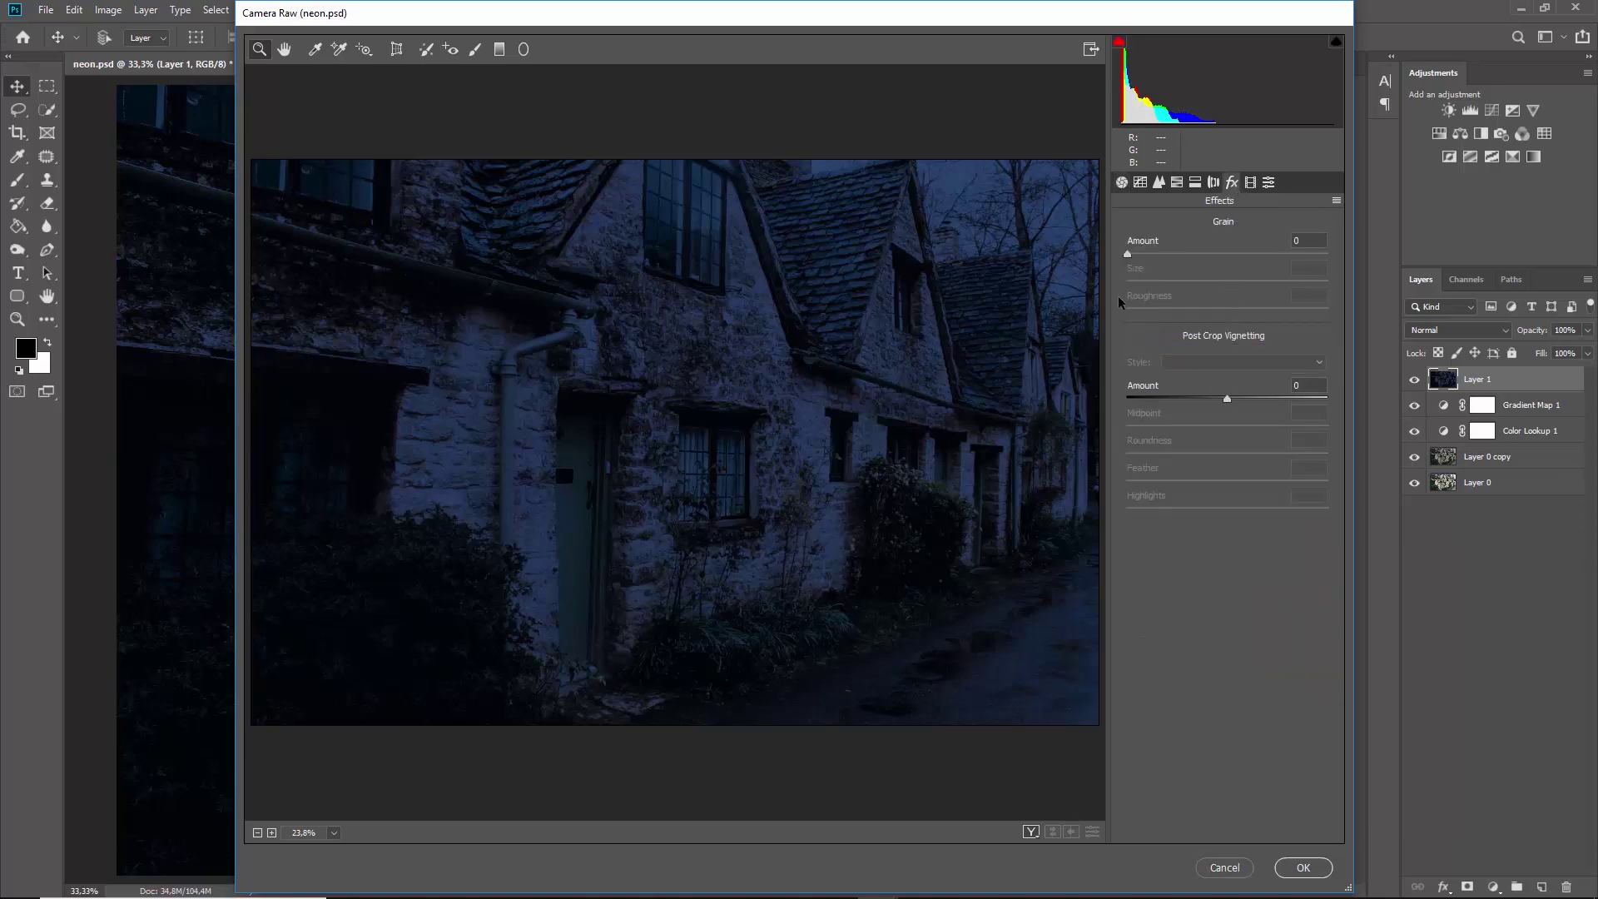
click(1121, 182)
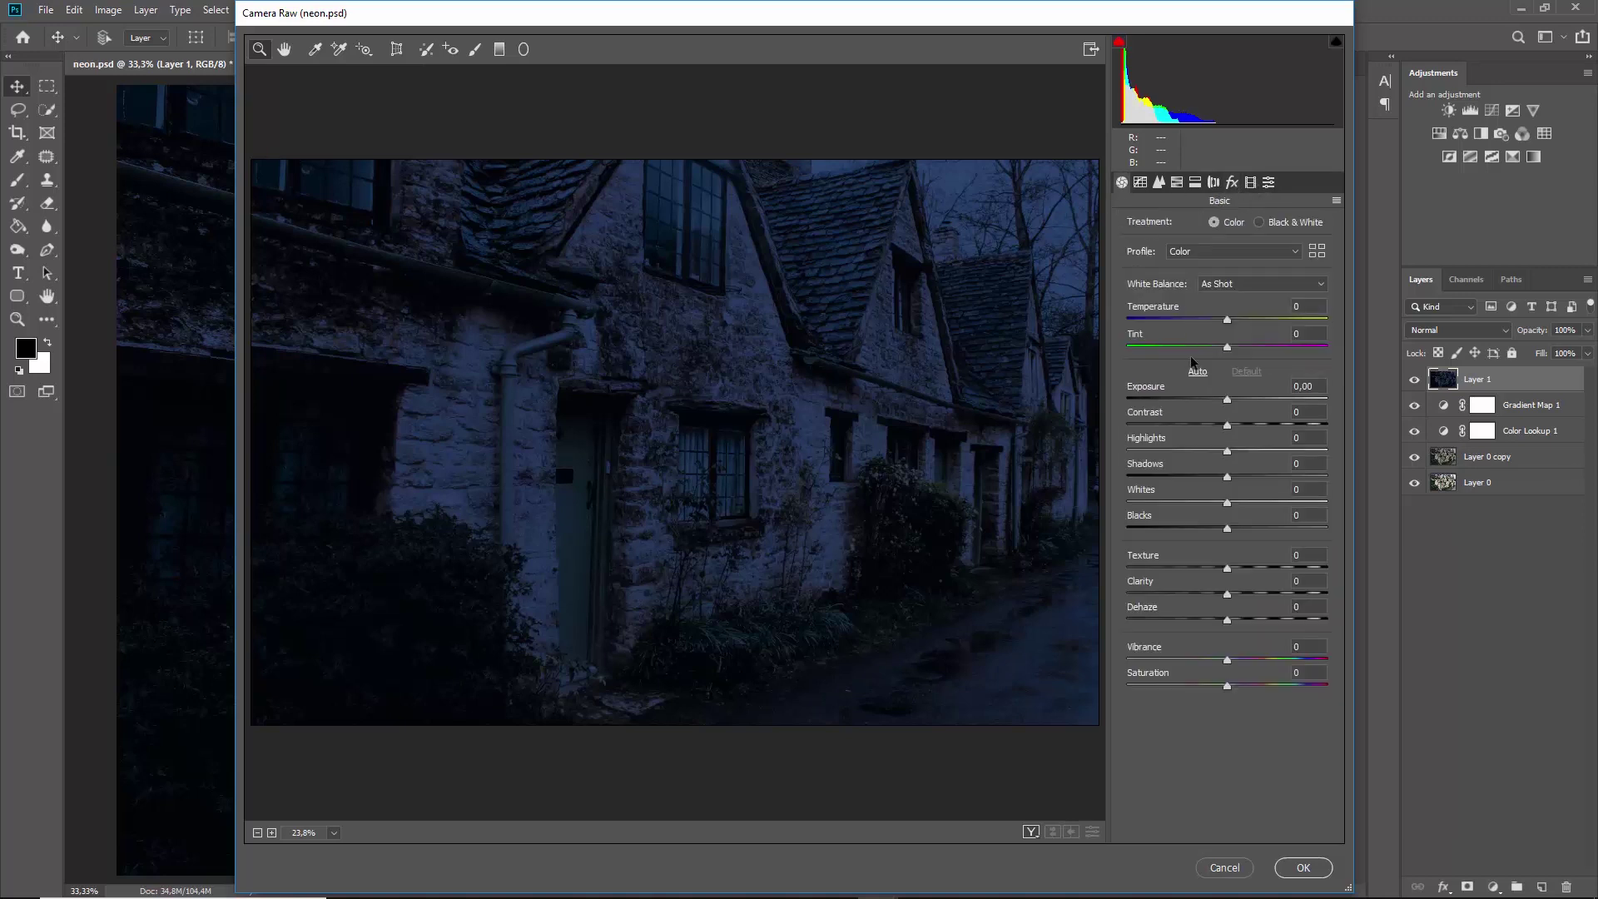
drag(1224, 403, 1219, 405)
click(1235, 184)
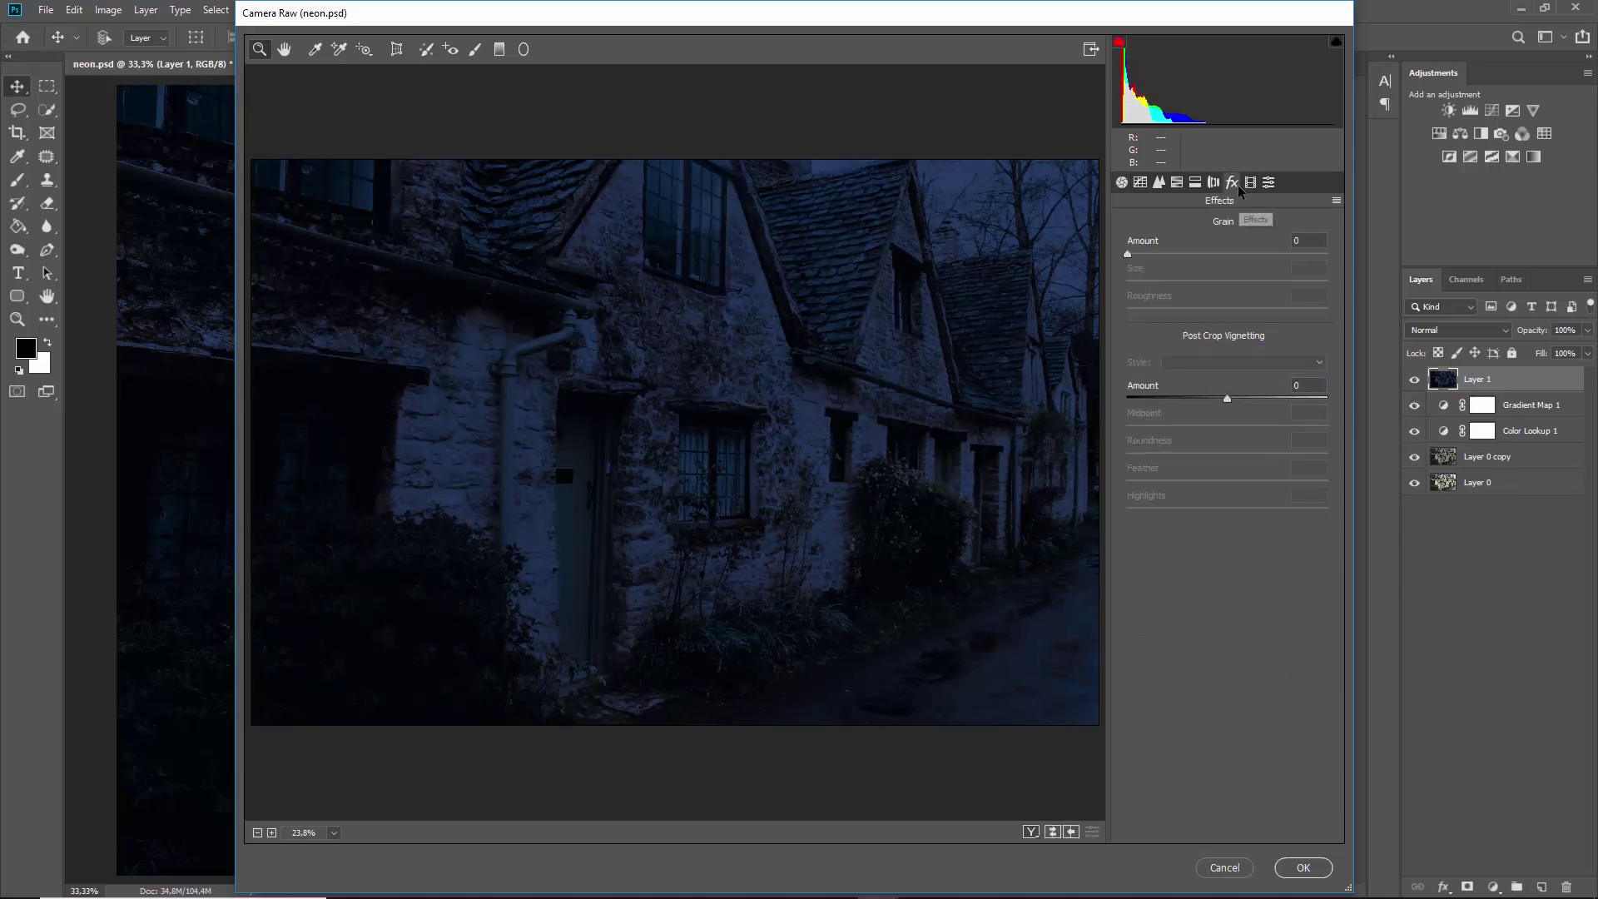
drag(1220, 398, 1175, 402)
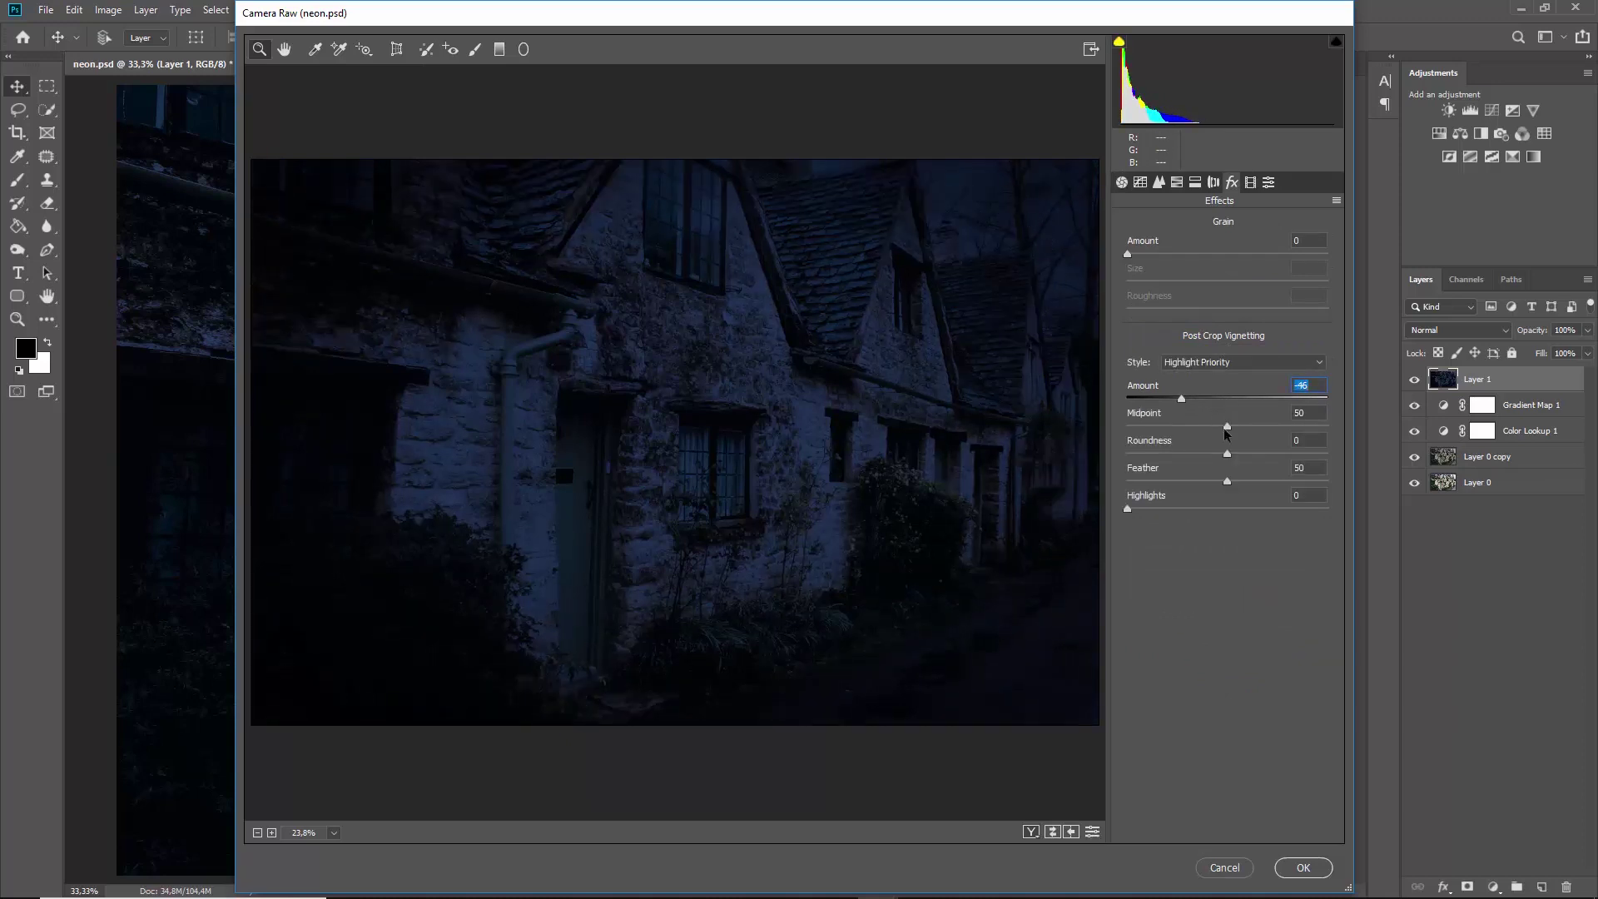
drag(1227, 427, 1210, 426)
click(1292, 870)
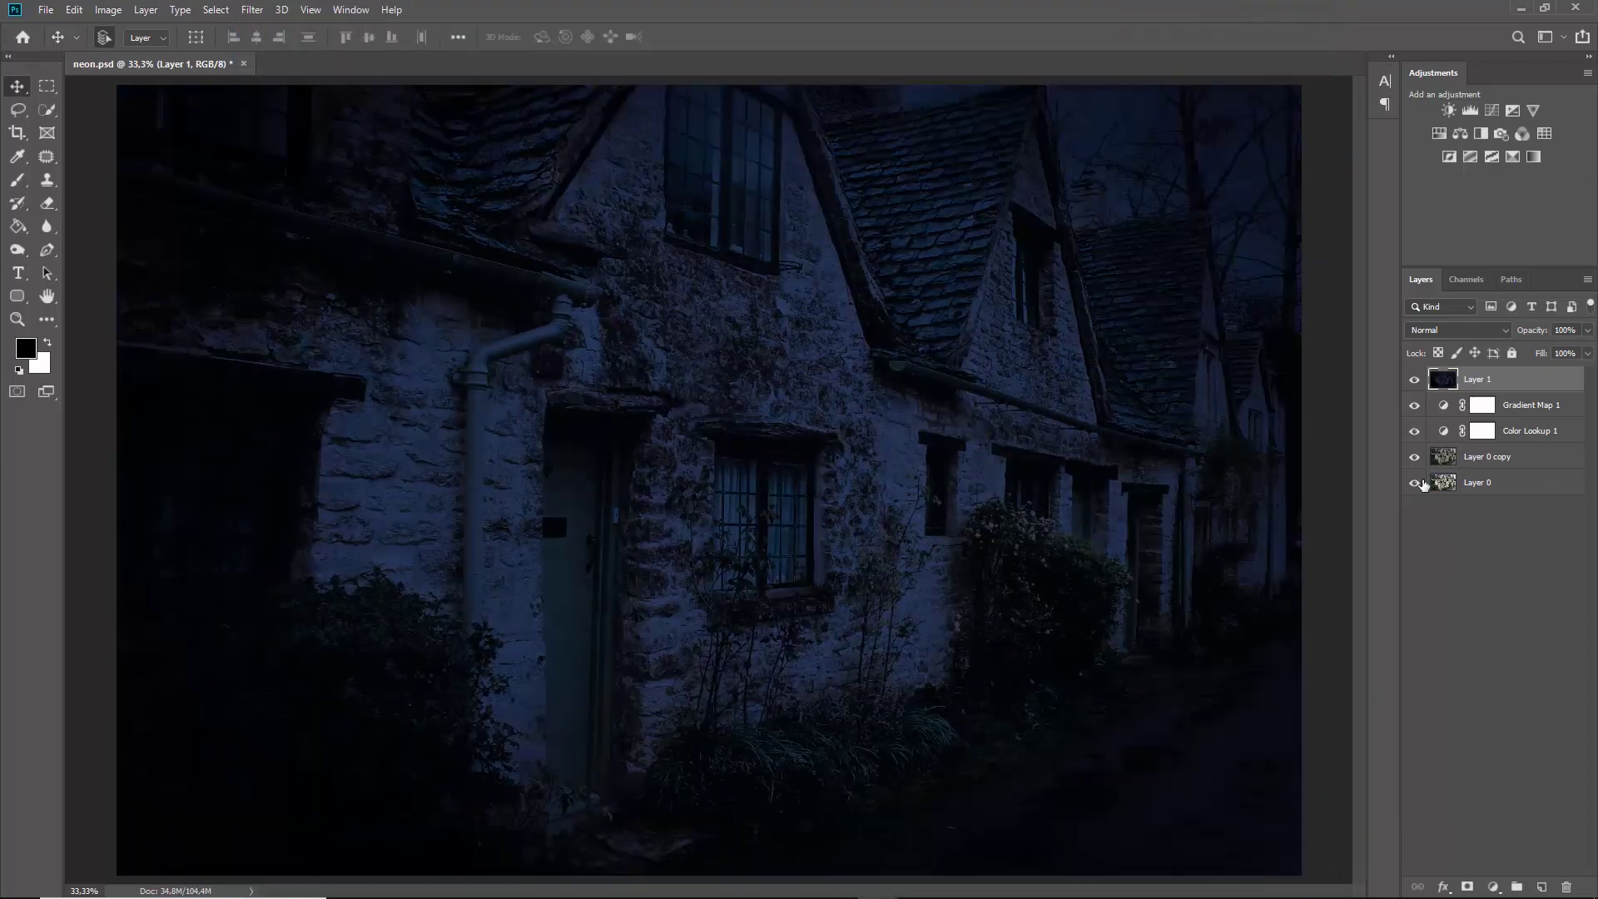
alt+click(1414, 483)
alt+click(1414, 483)
- Add white OPEN text above the window, enlarge it about 248% and move it up-right
click(27, 280)
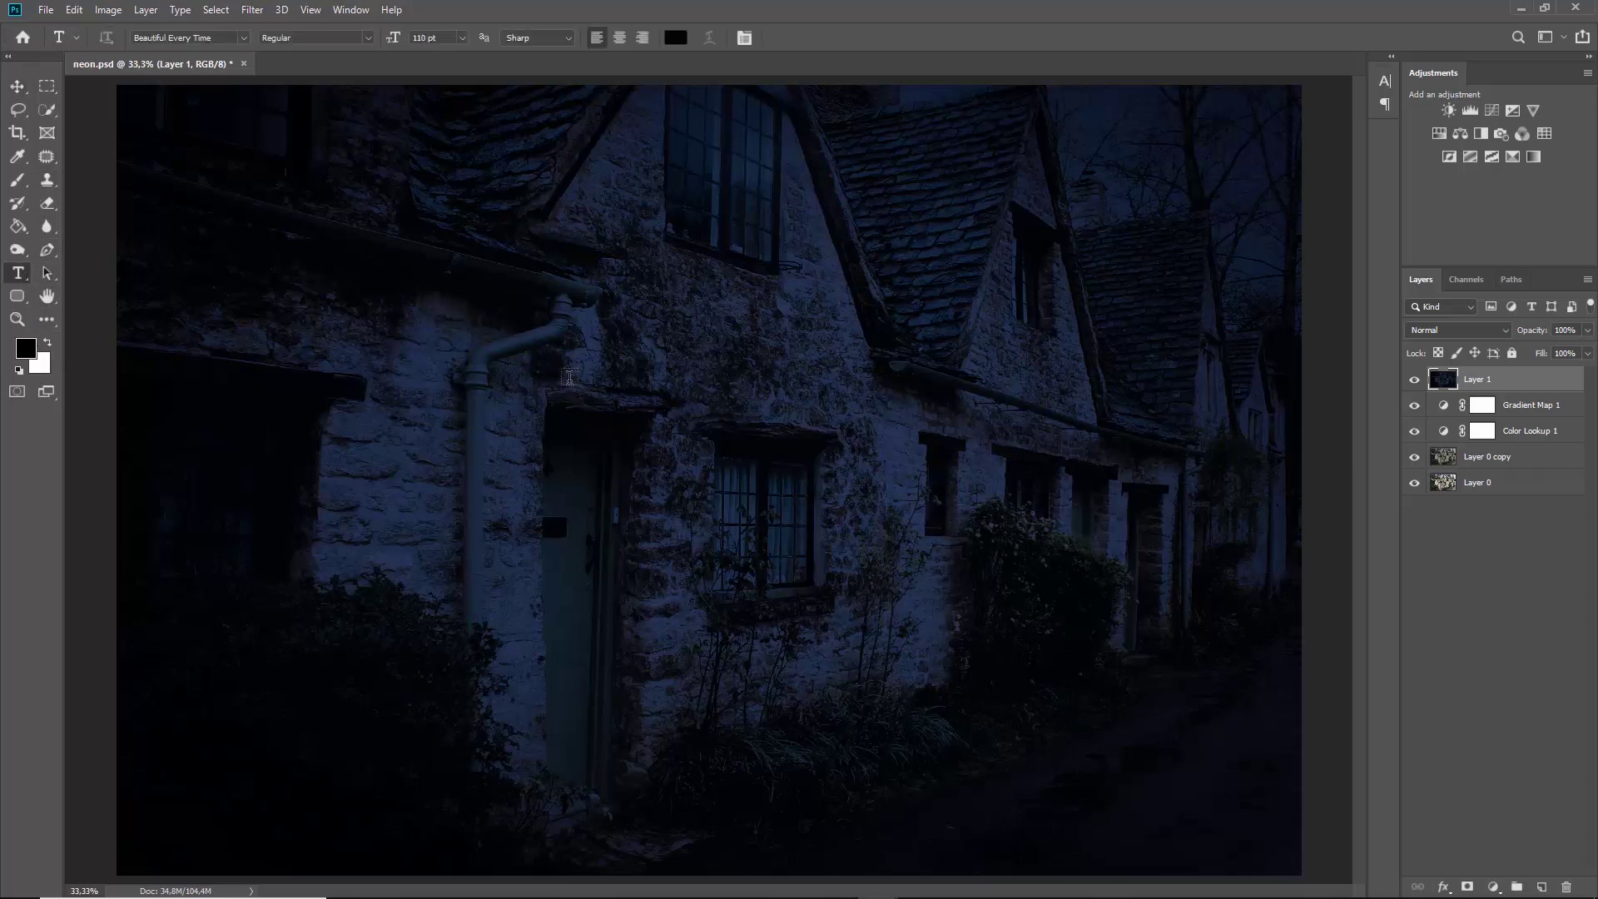
click(571, 379)
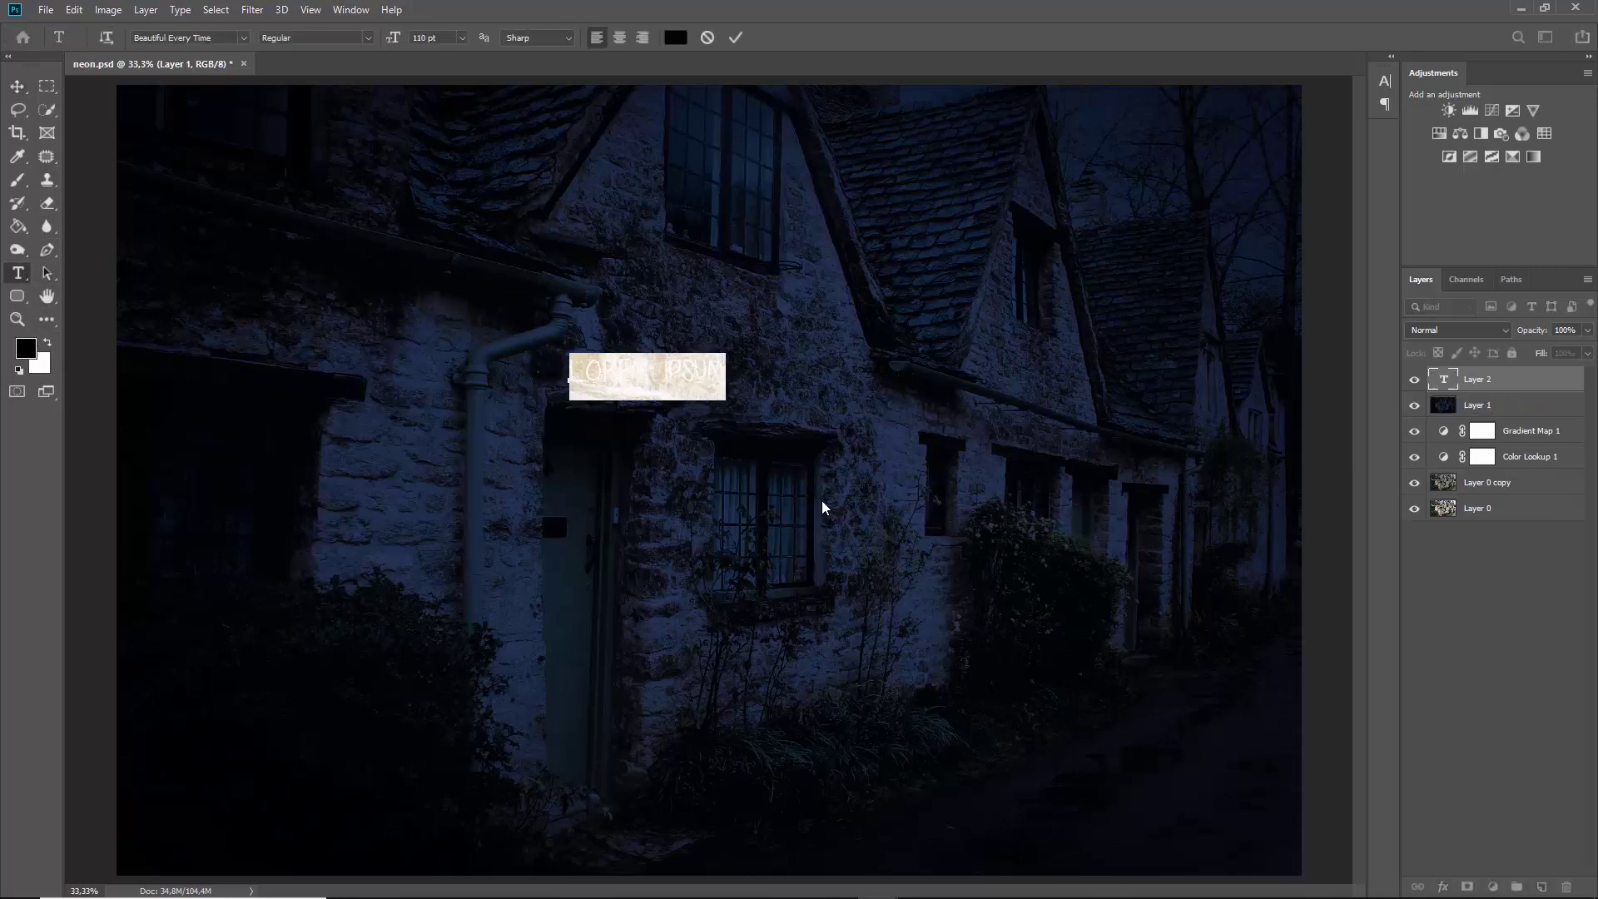
text(OPEN)
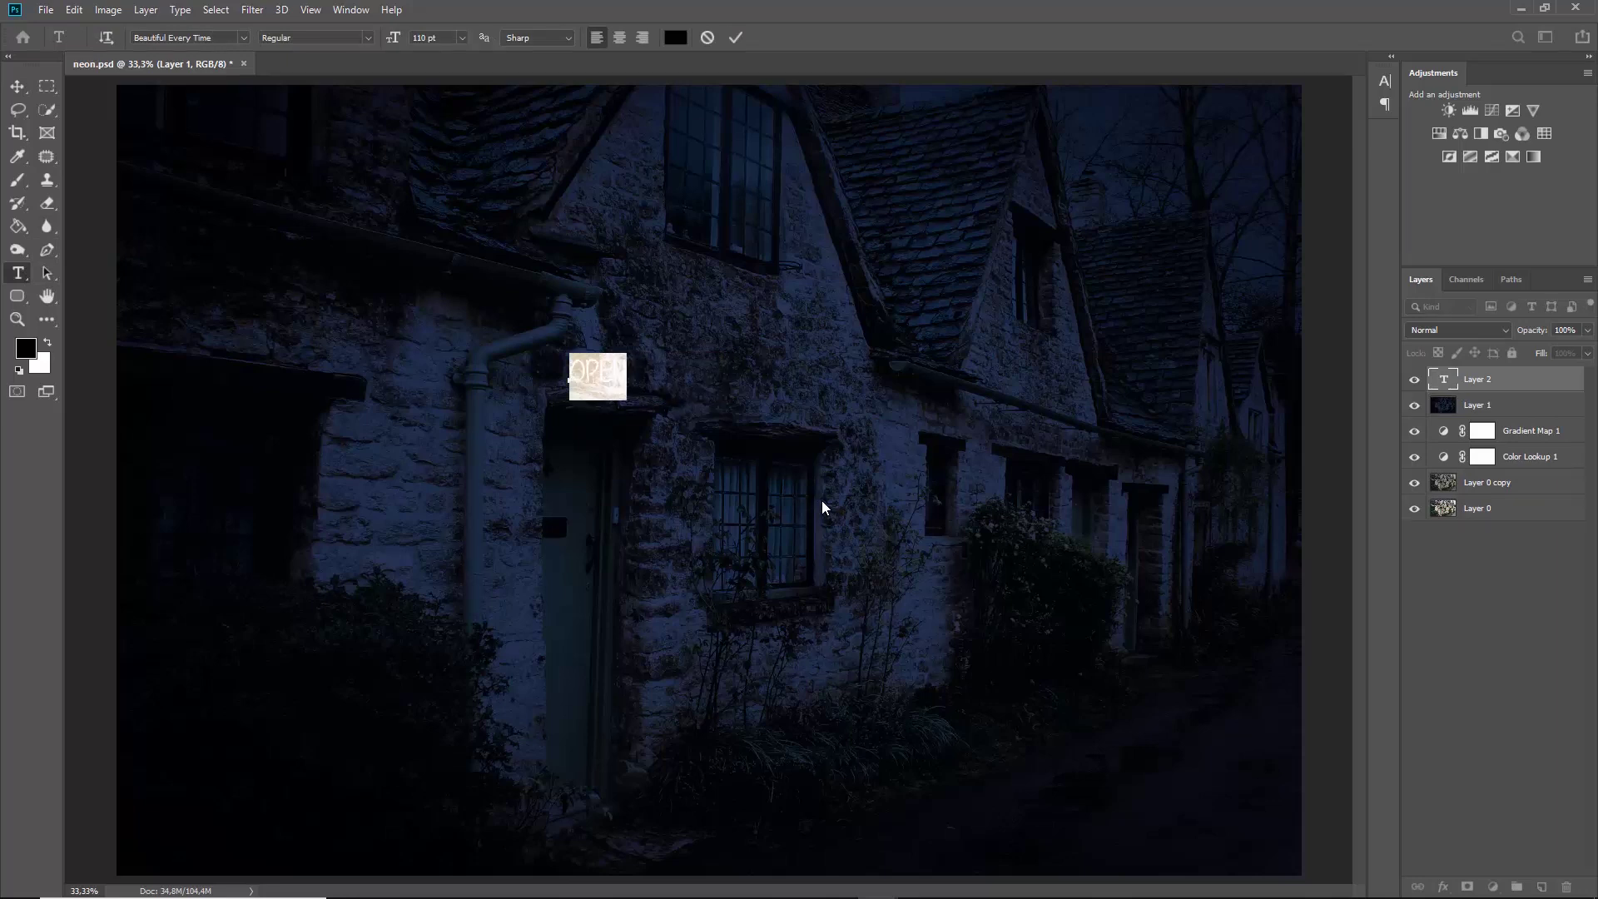
click(45, 343)
key(ctrl+Return)
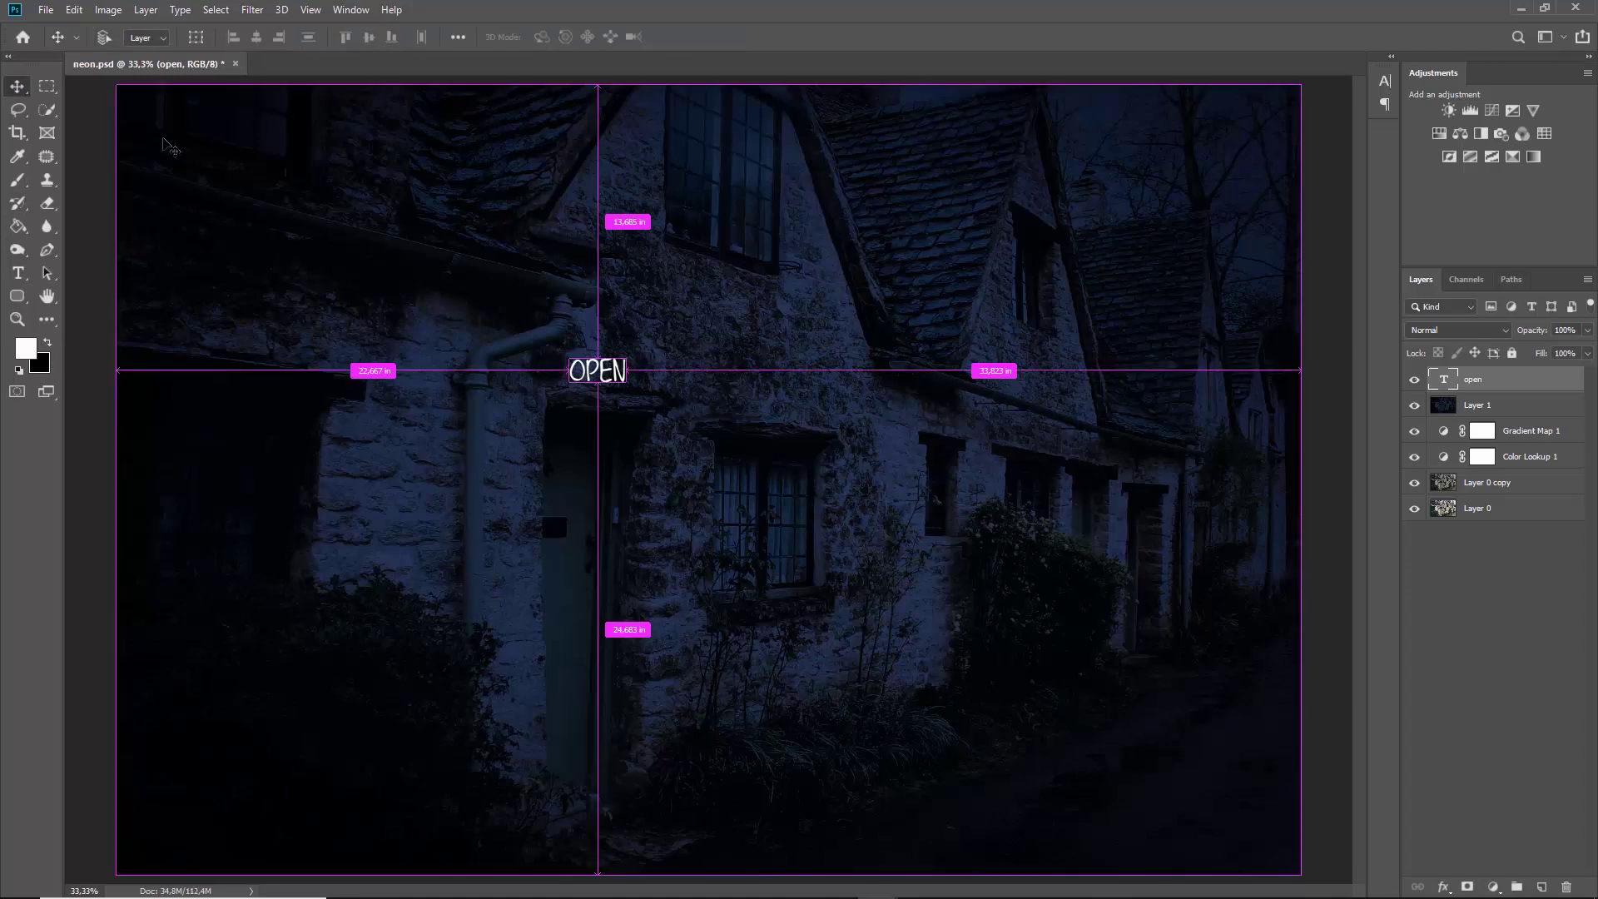
key(ctrl+t)
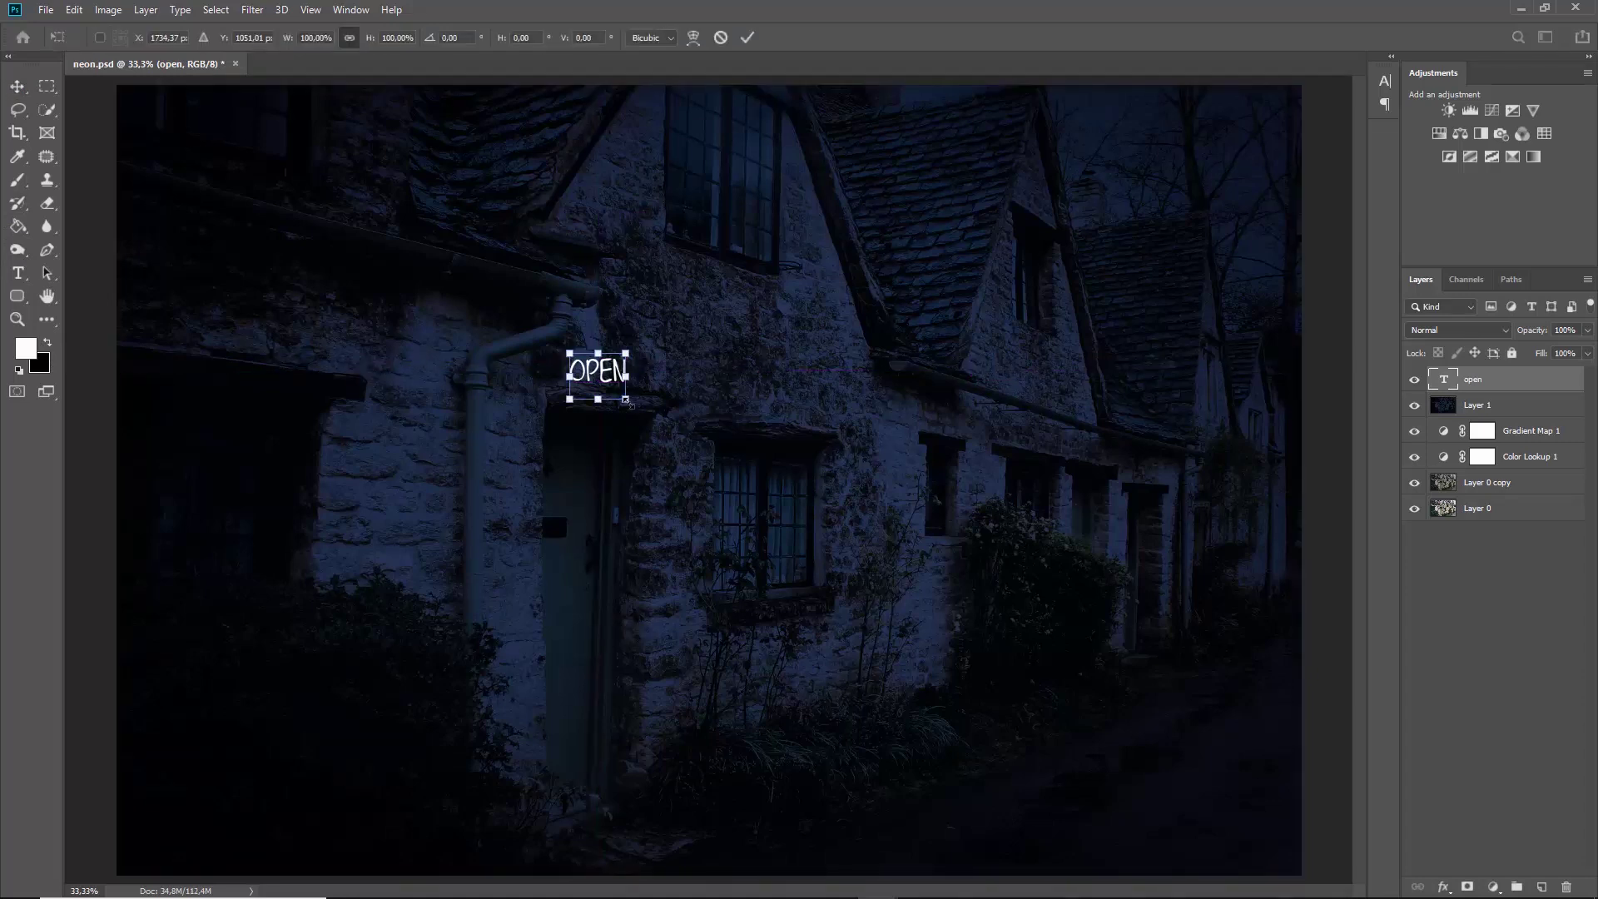
drag(626, 400, 709, 469)
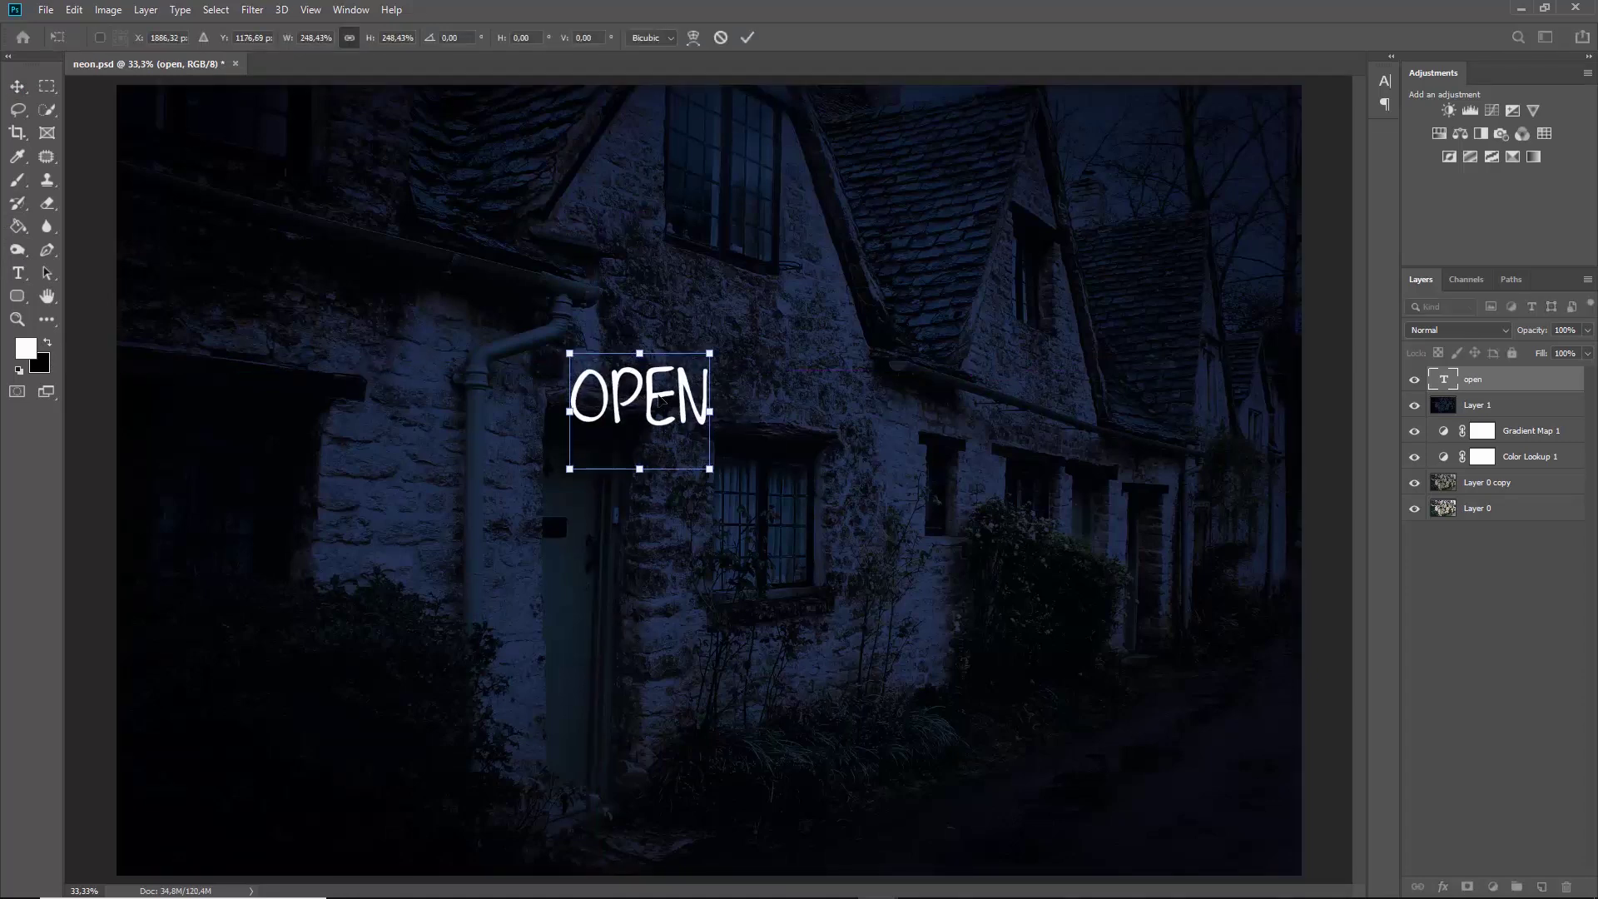
key(v)
drag(660, 401, 747, 349)
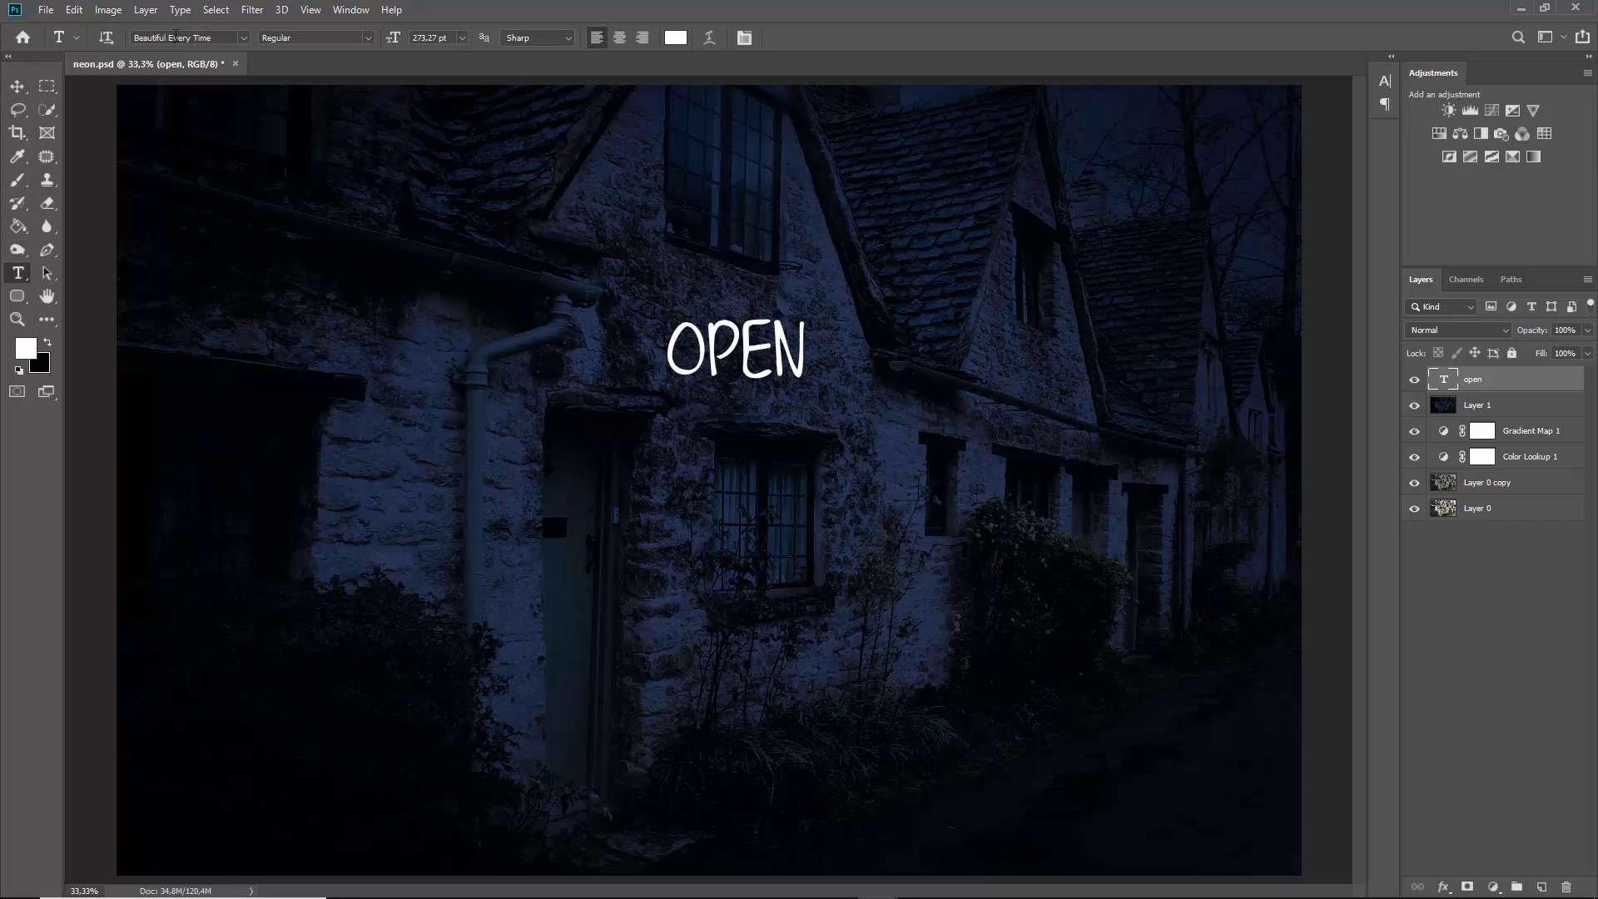
- Try the Neon font on OPEN, shrink it to about 69% and nudge it right
click(175, 37)
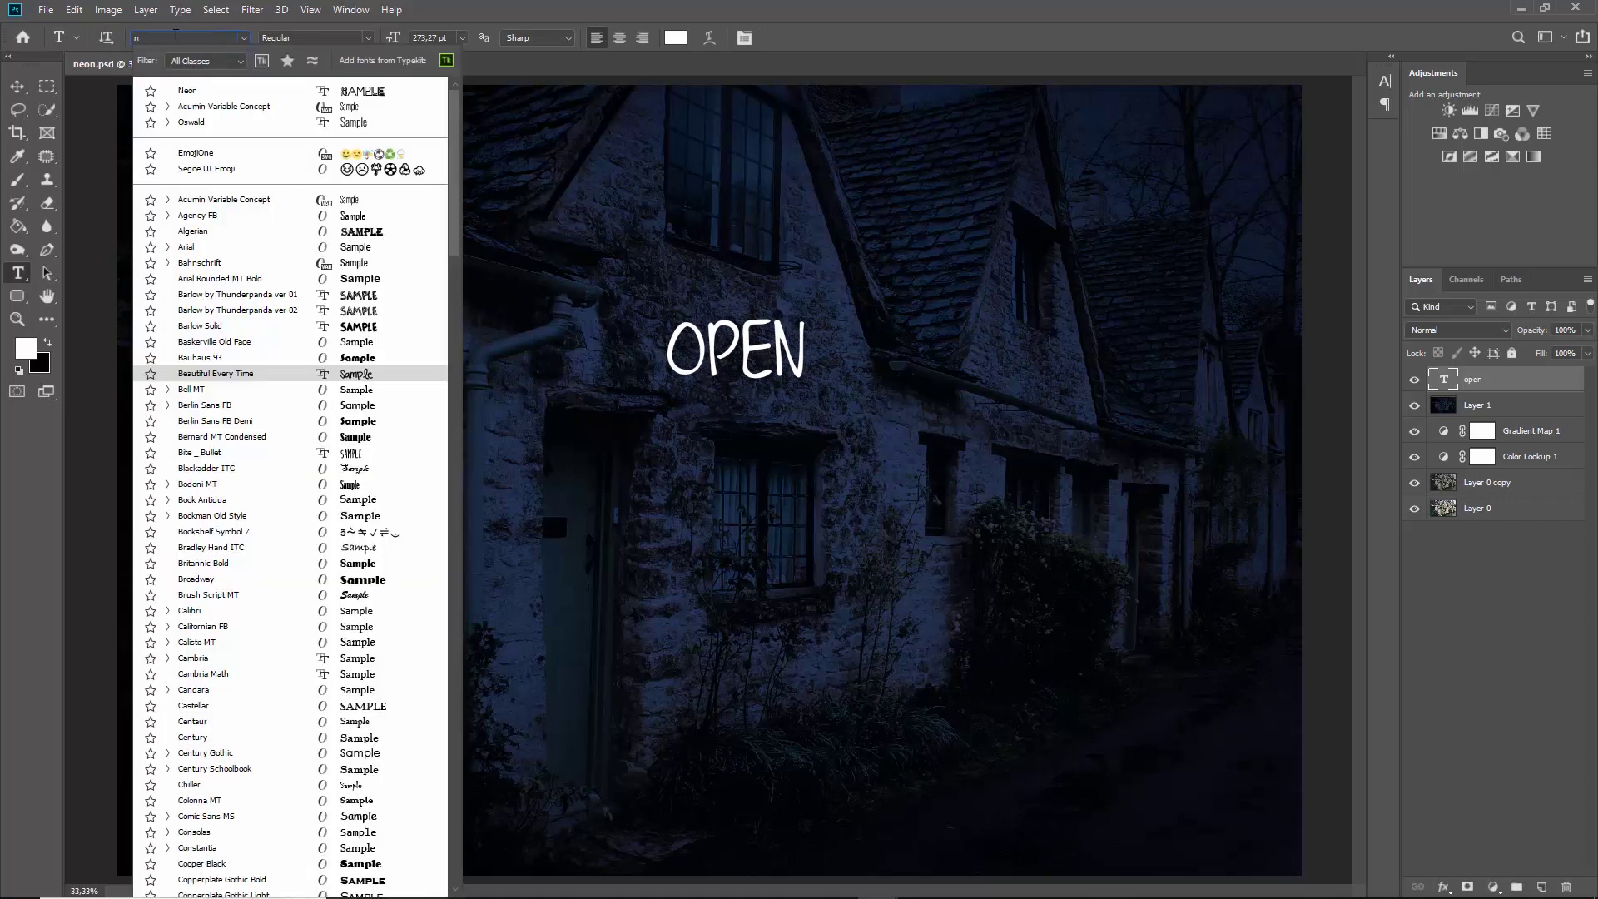
text(neo)
click(233, 93)
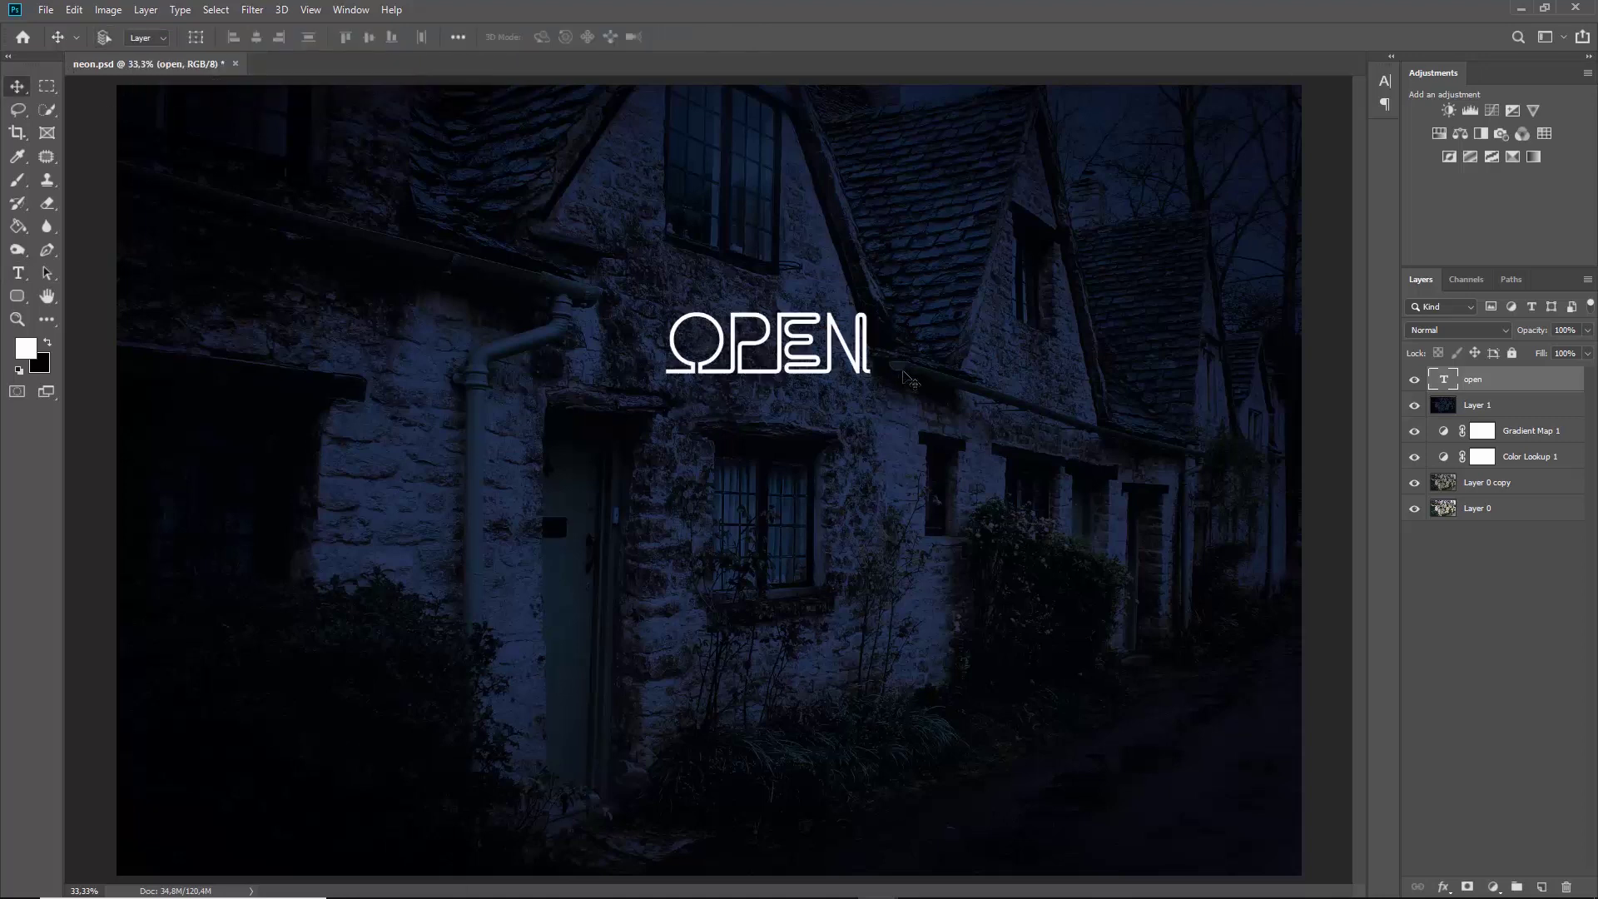
key(ctrl+t)
drag(871, 305, 807, 326)
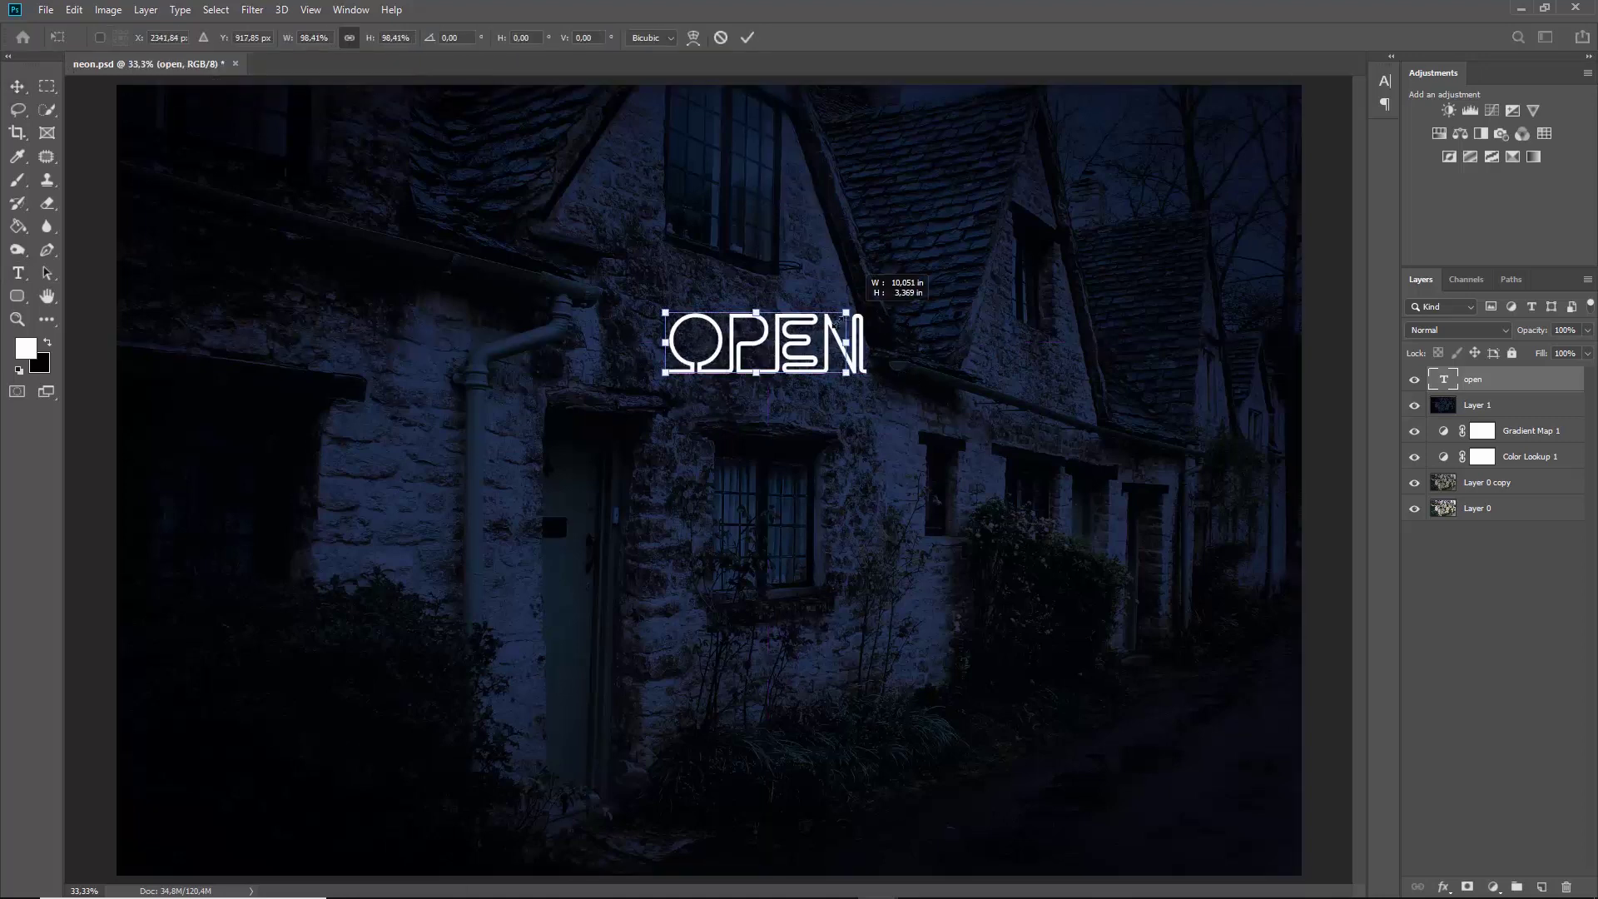
key(Return)
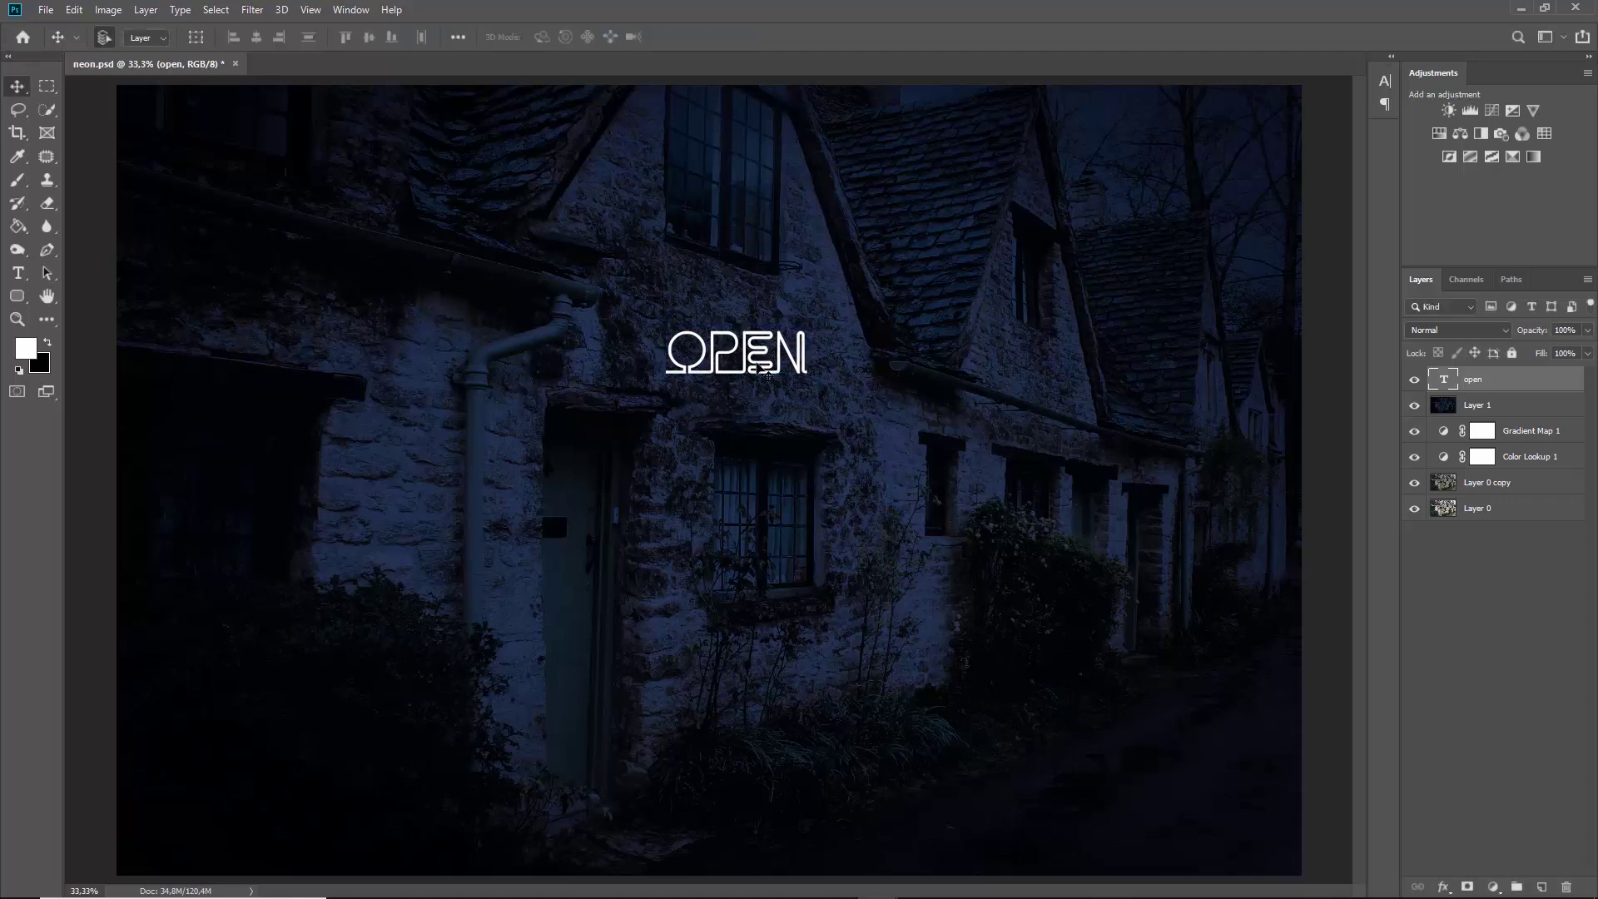
drag(752, 355, 766, 356)
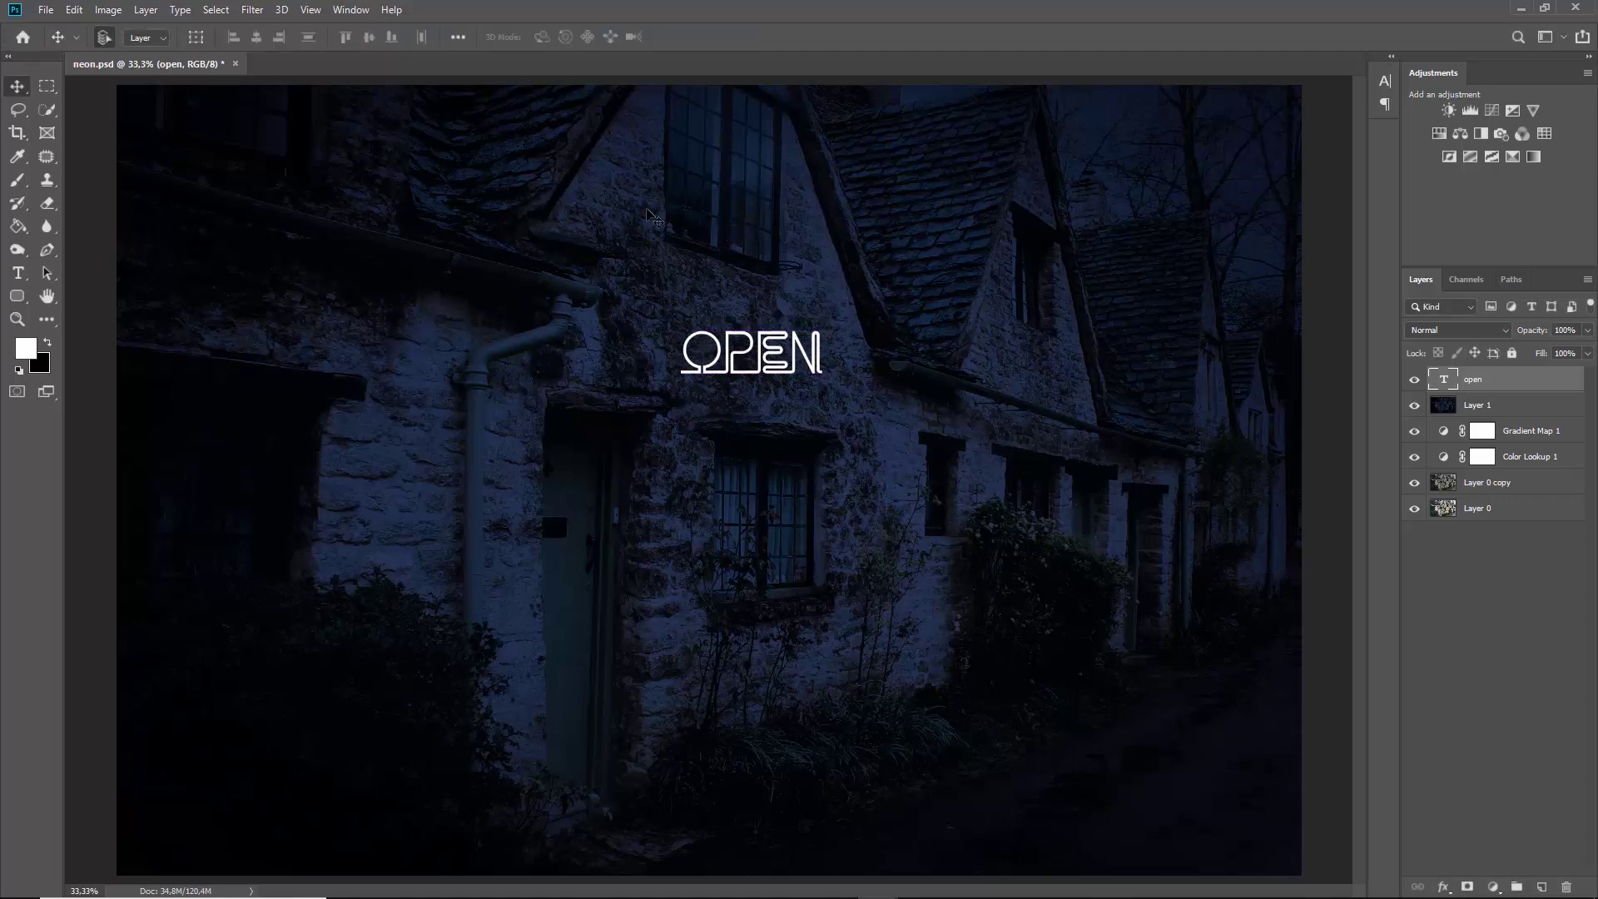
- Switch OPEN back to Beautiful Every Time, set tracking to 40 and centre it horizontally
key(t)
click(165, 38)
text(Beautiful Every Time)
key(Return)
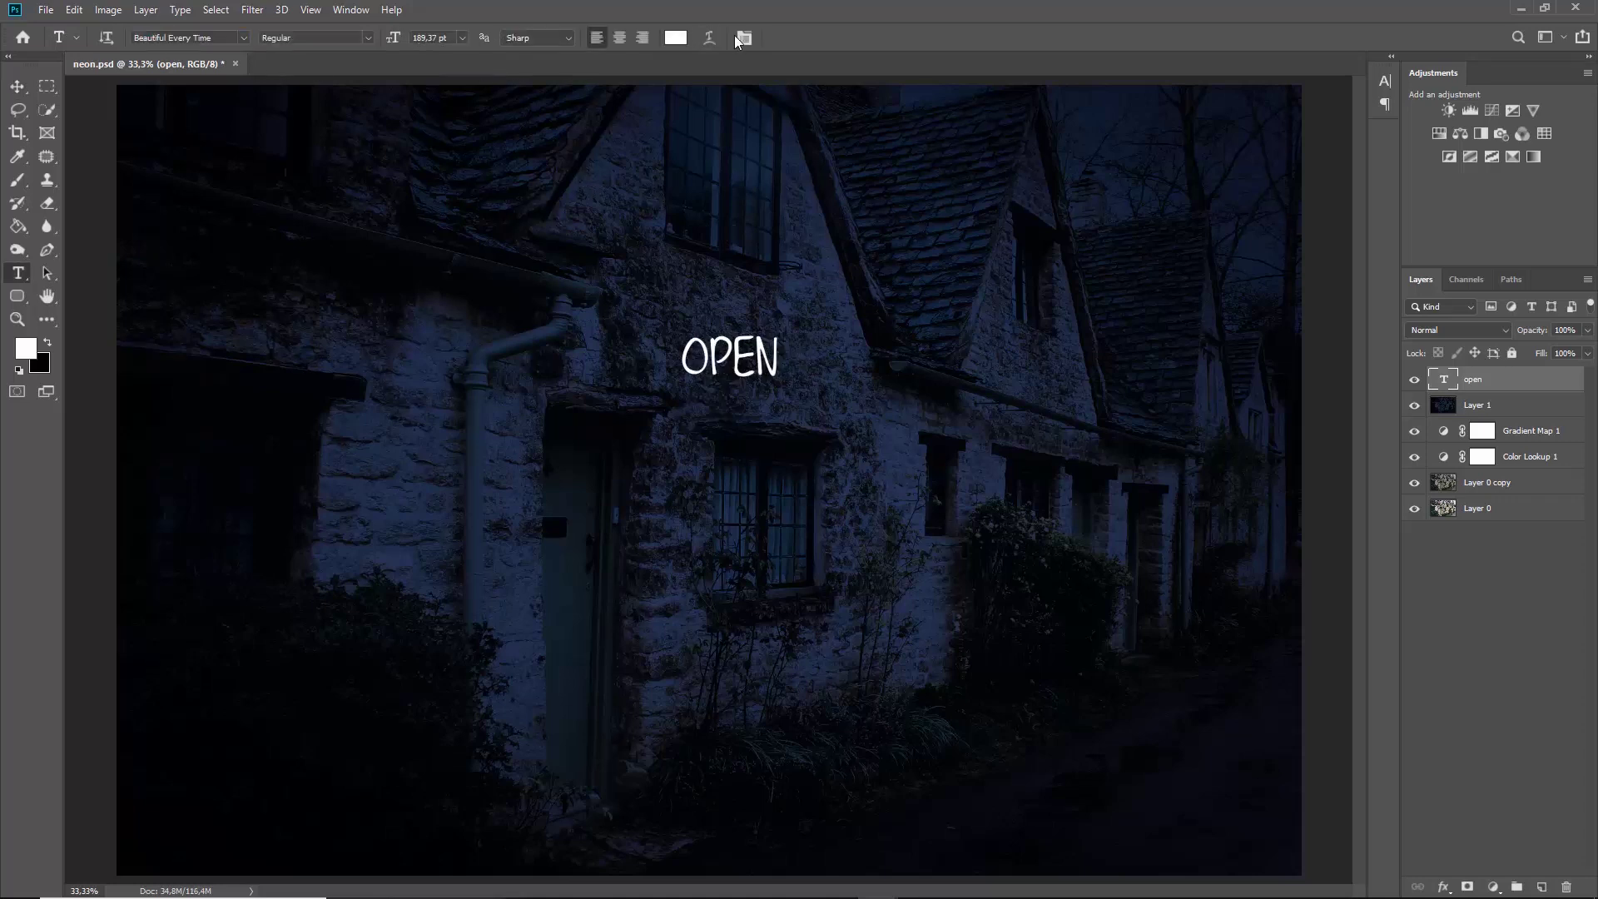
click(744, 38)
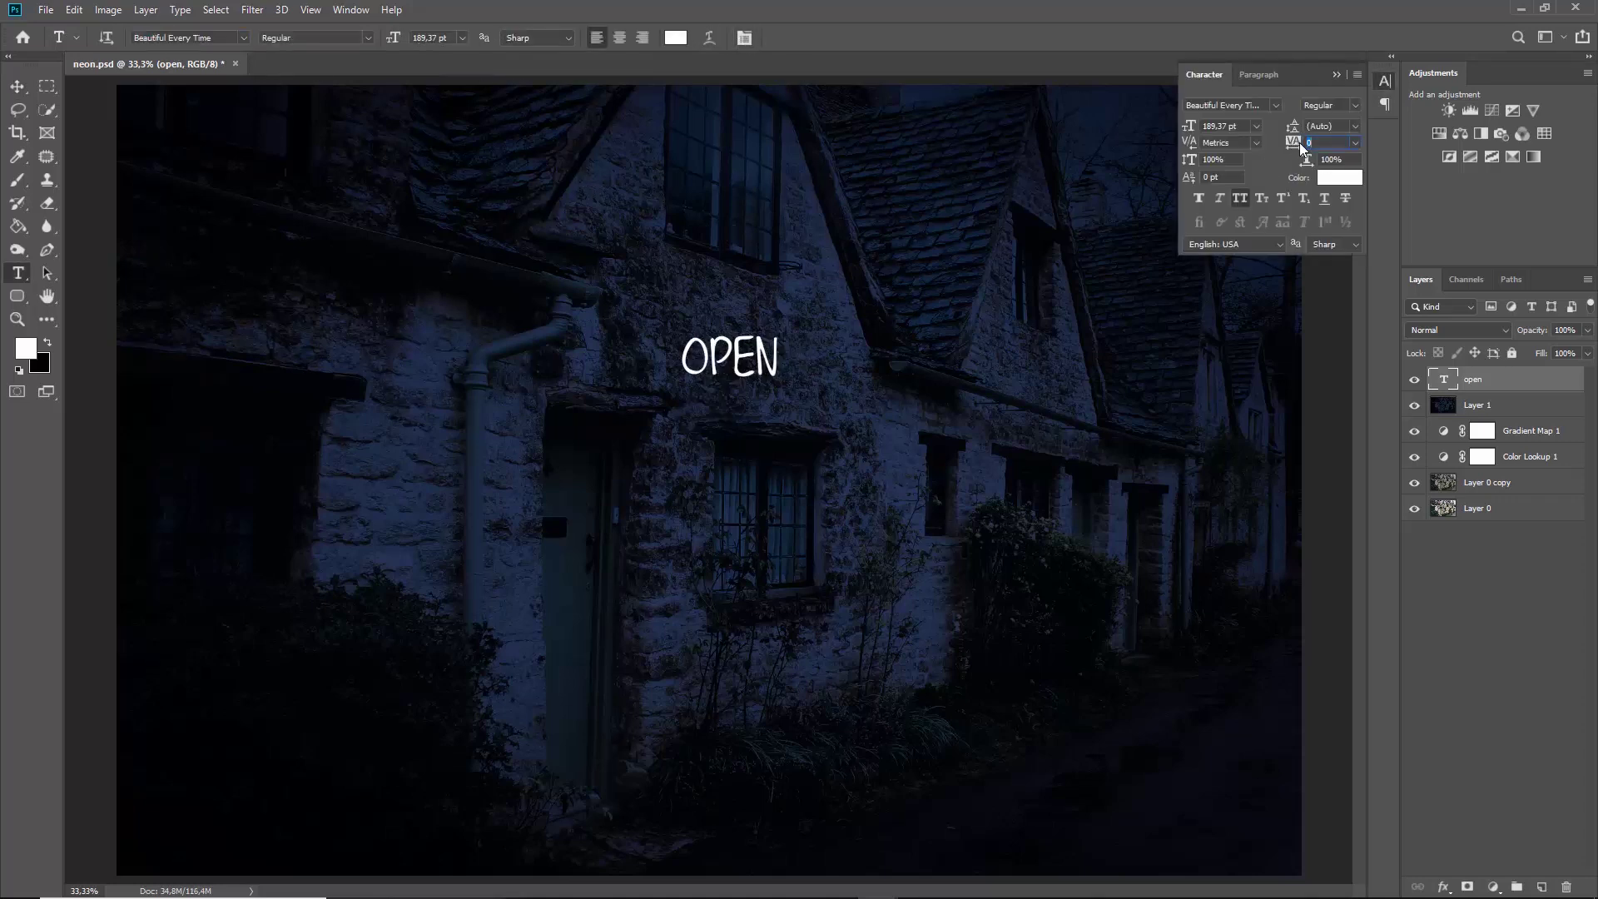
drag(1292, 142, 1295, 142)
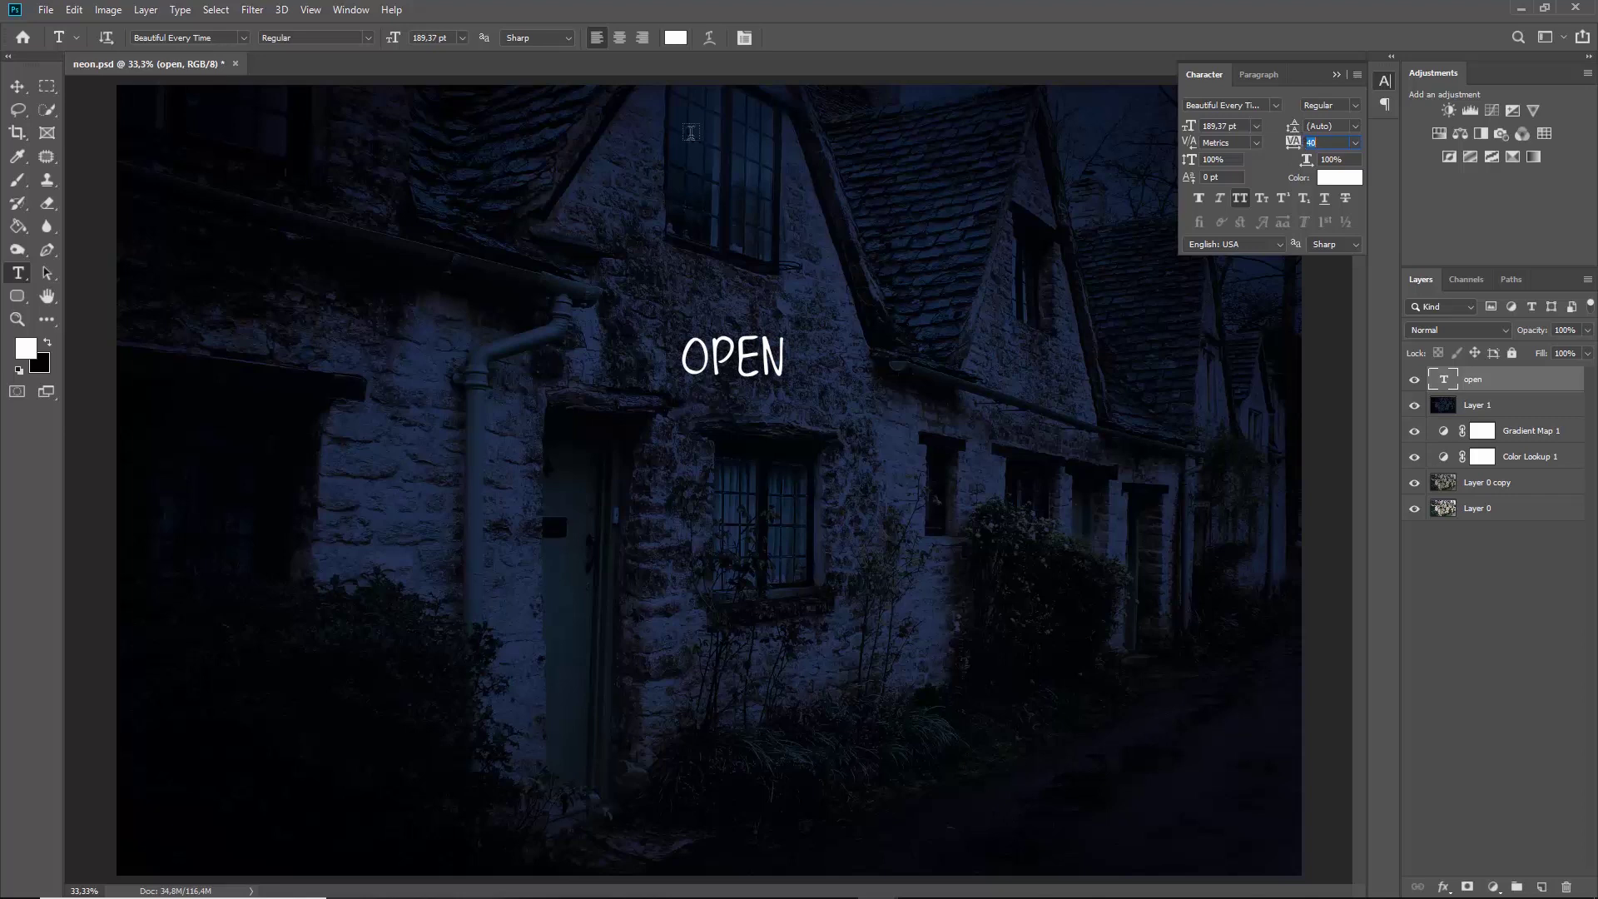
click(16, 86)
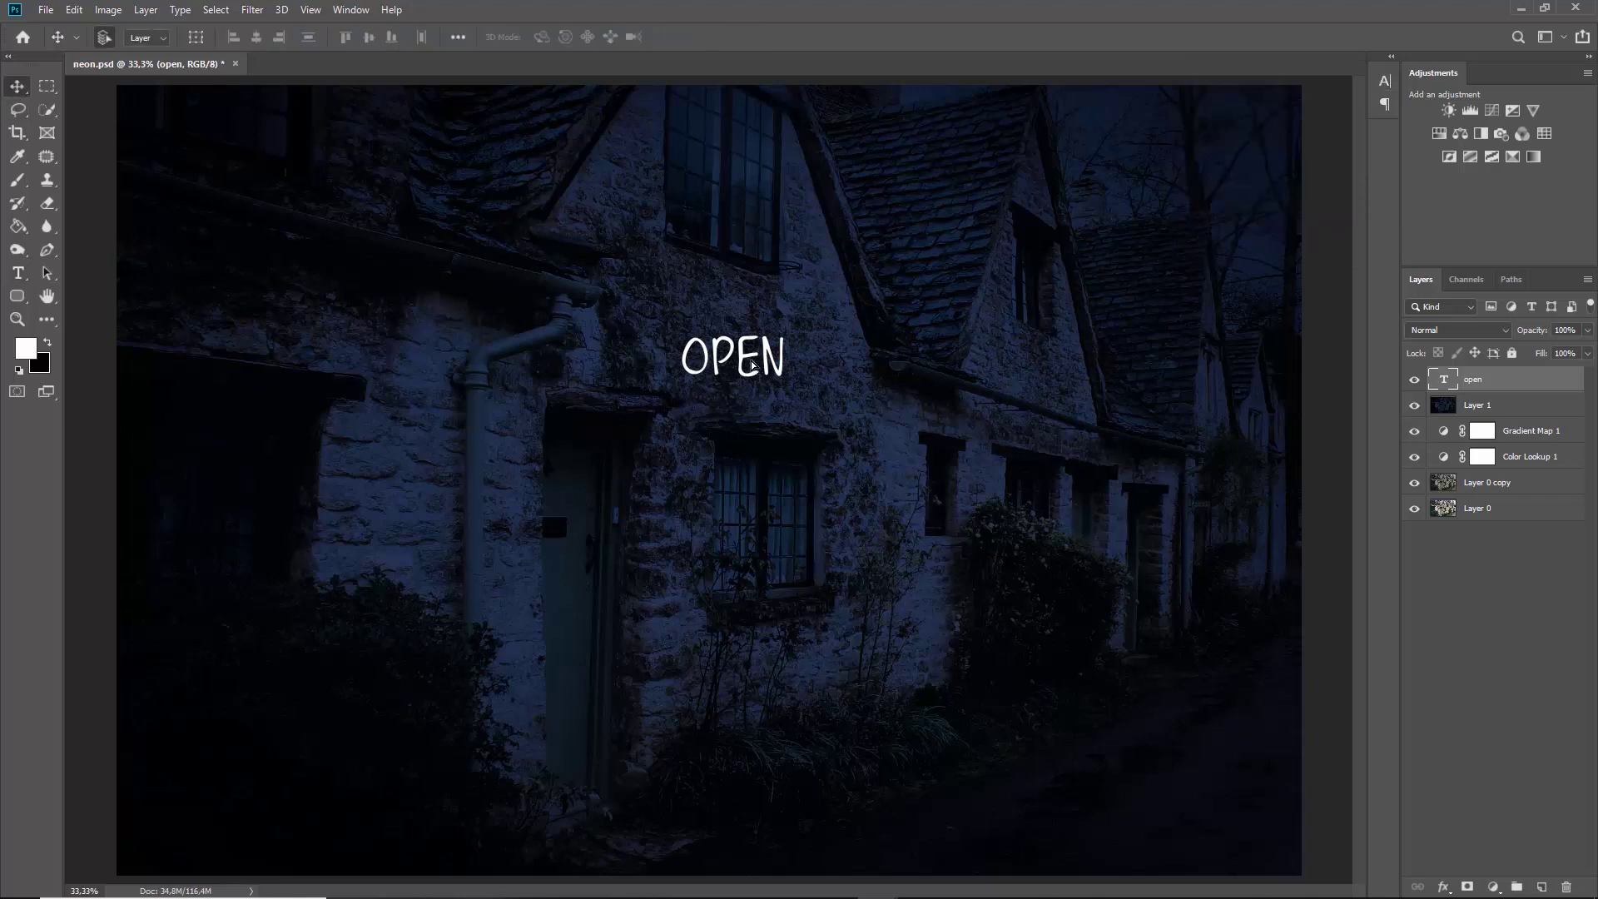
mouse_move(754, 370)
mouse_down()
mouse_move(830, 371)
mouse_move(774, 362)
mouse_up()
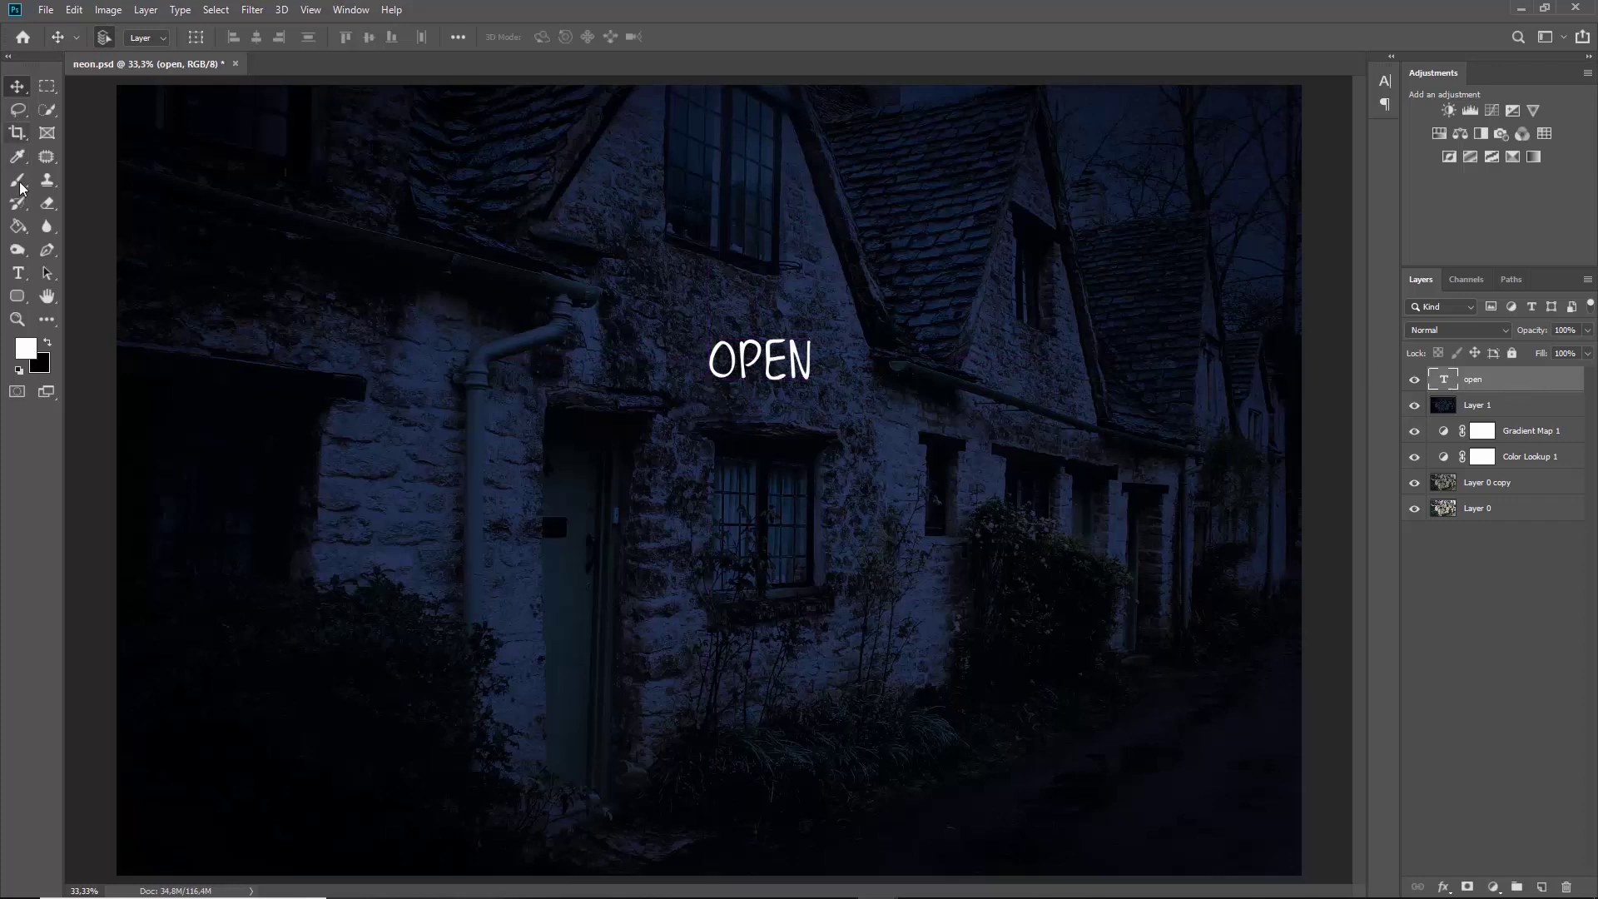
- Draw a rounded rectangle around OPEN, then delete the first frame
click(17, 295)
click(63, 312)
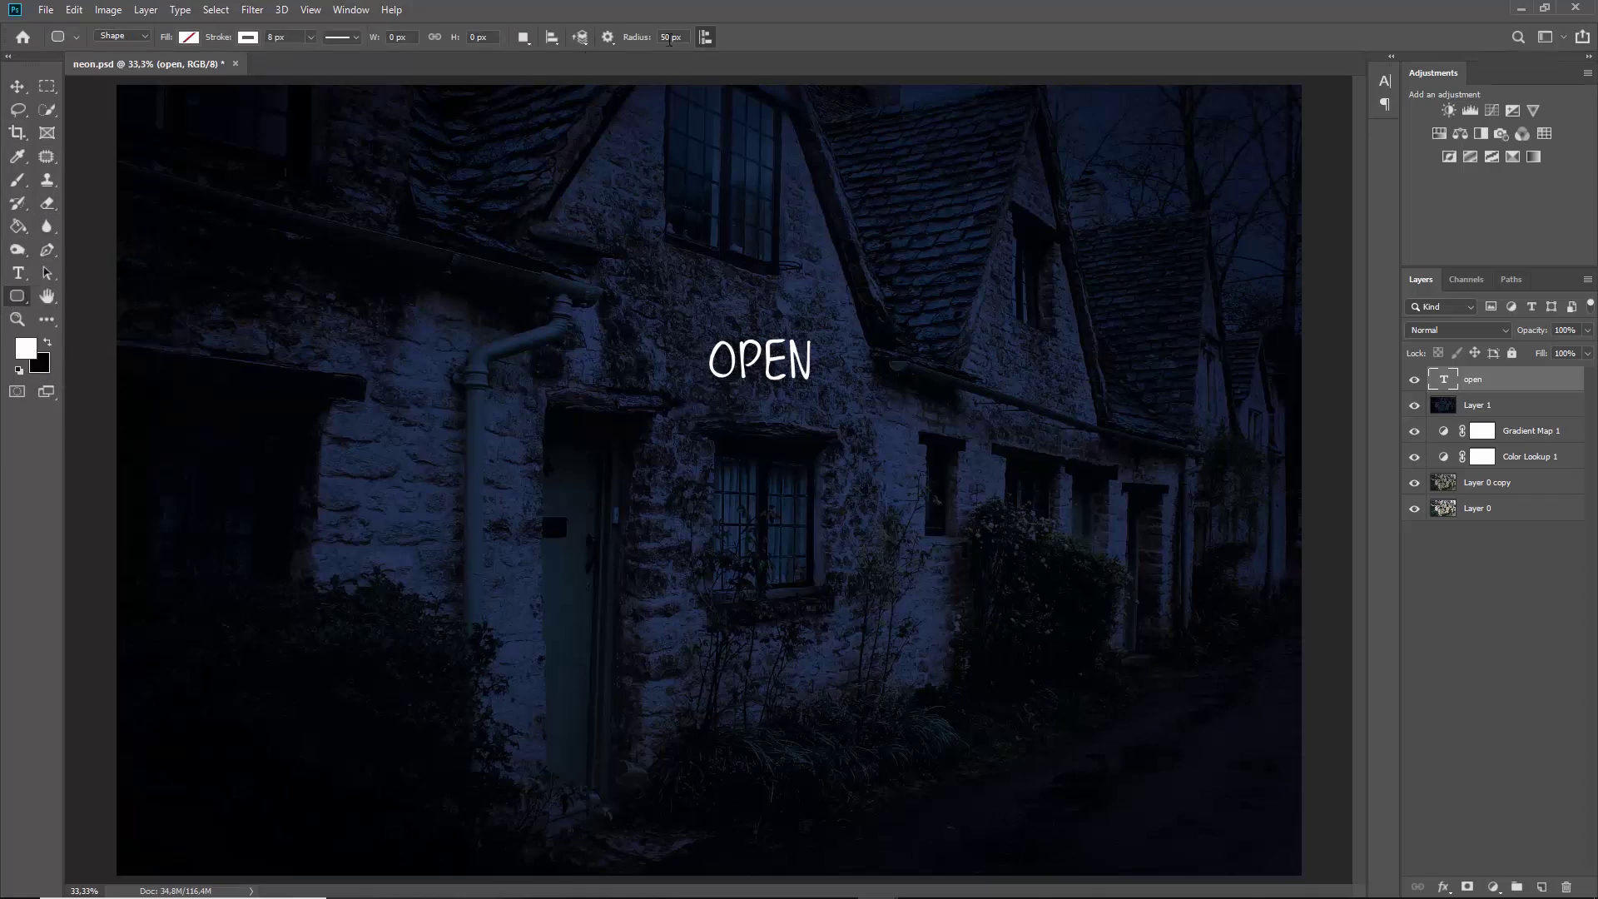
click(672, 35)
text(10)
drag(545, 235, 894, 418)
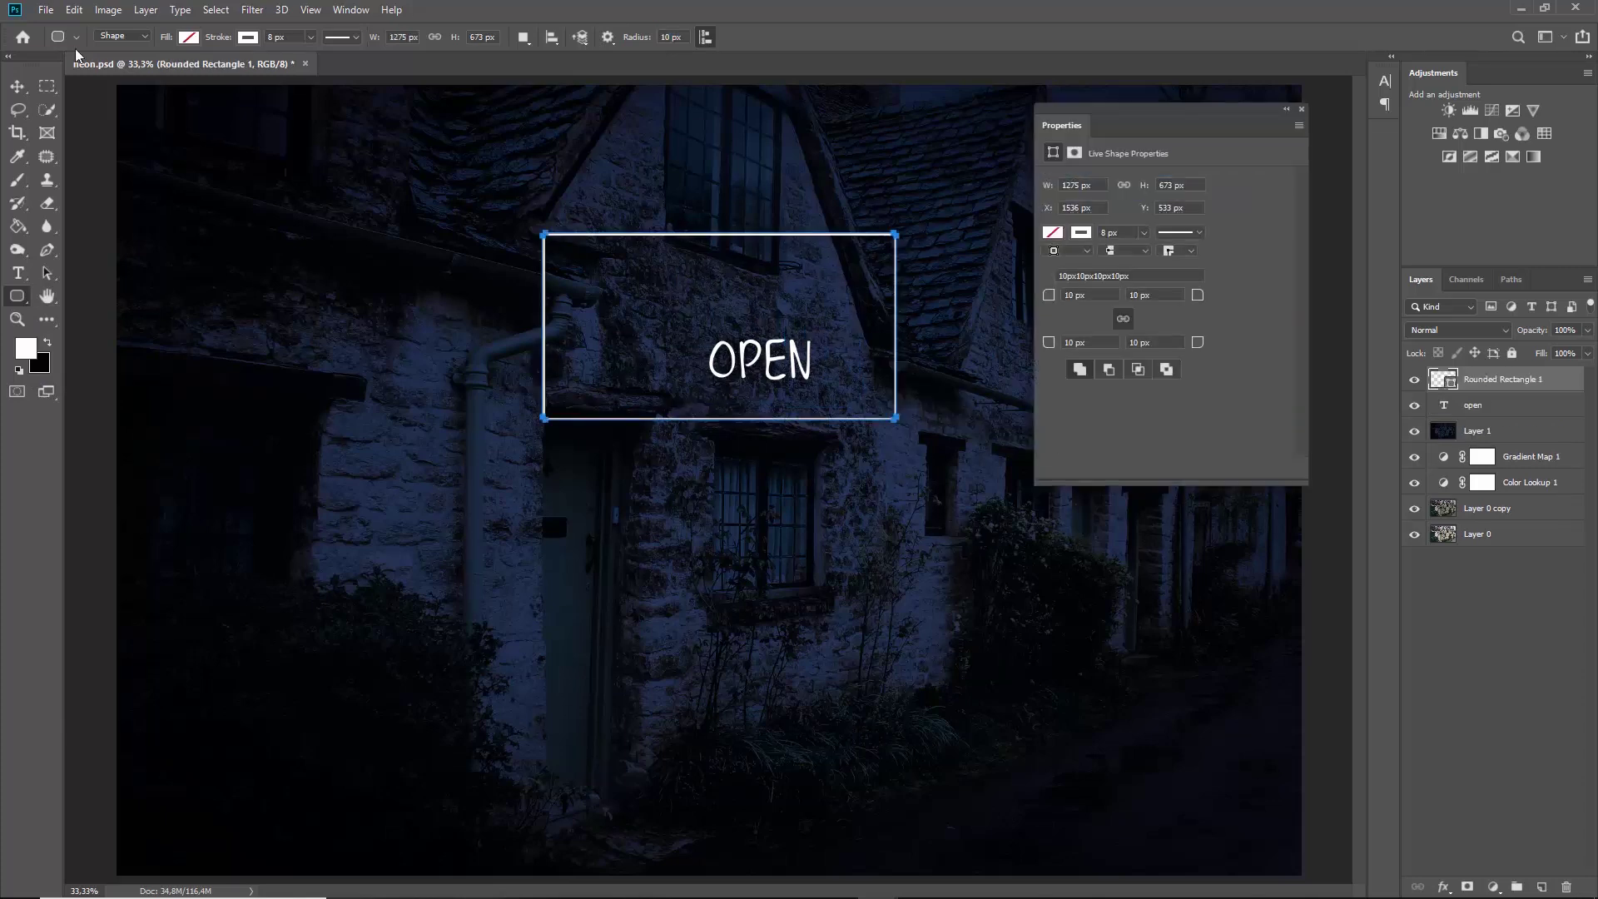
click(14, 88)
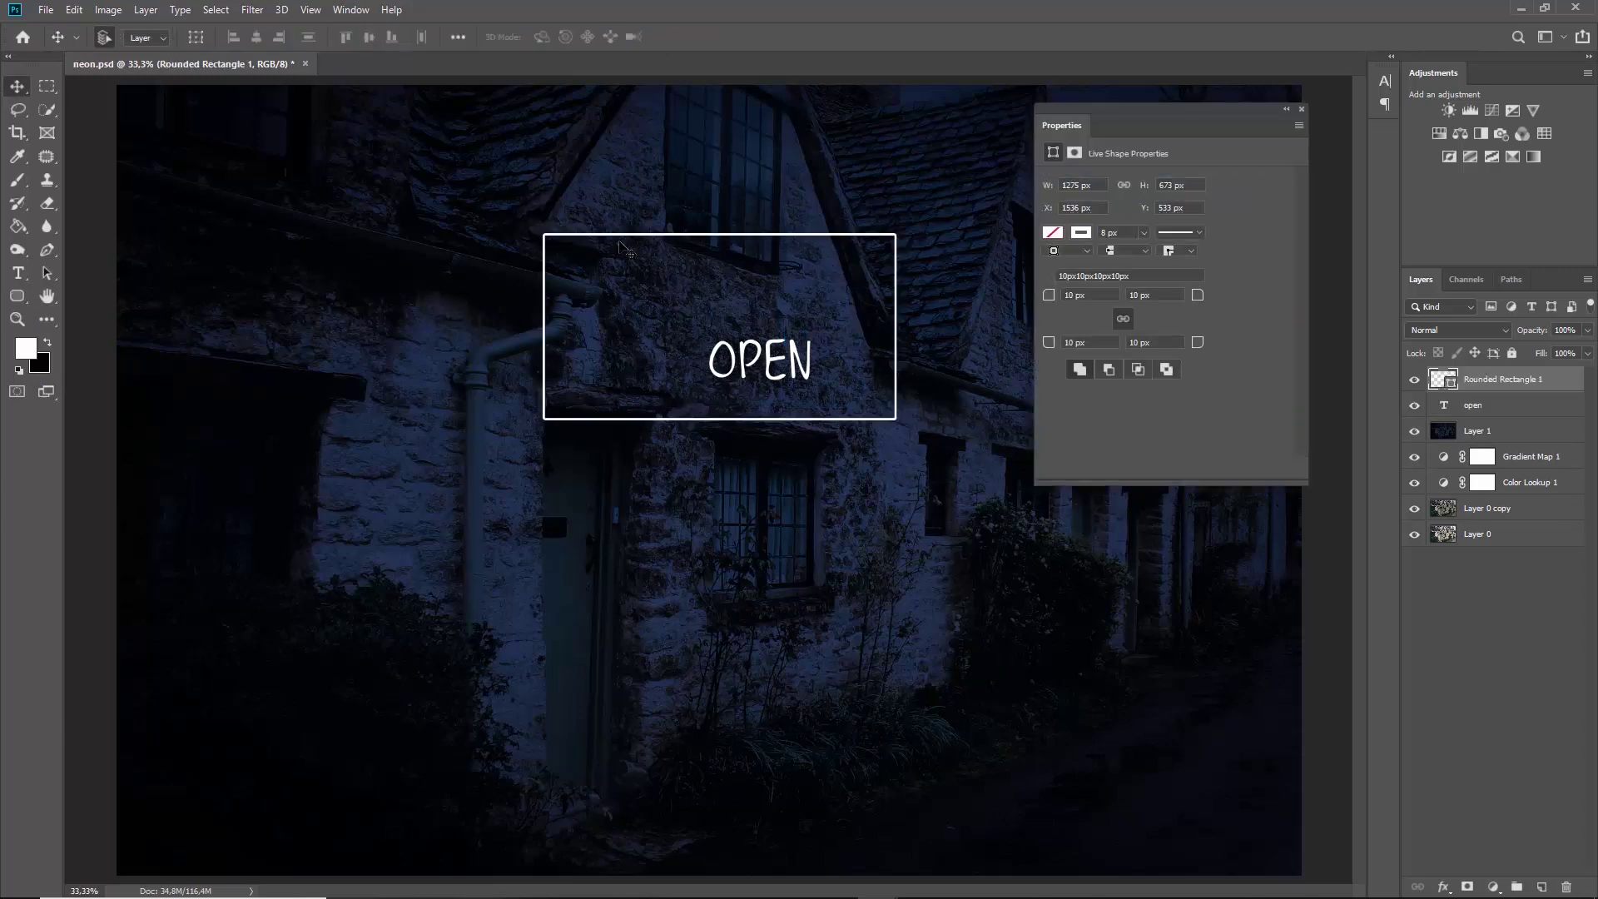
key(Delete)
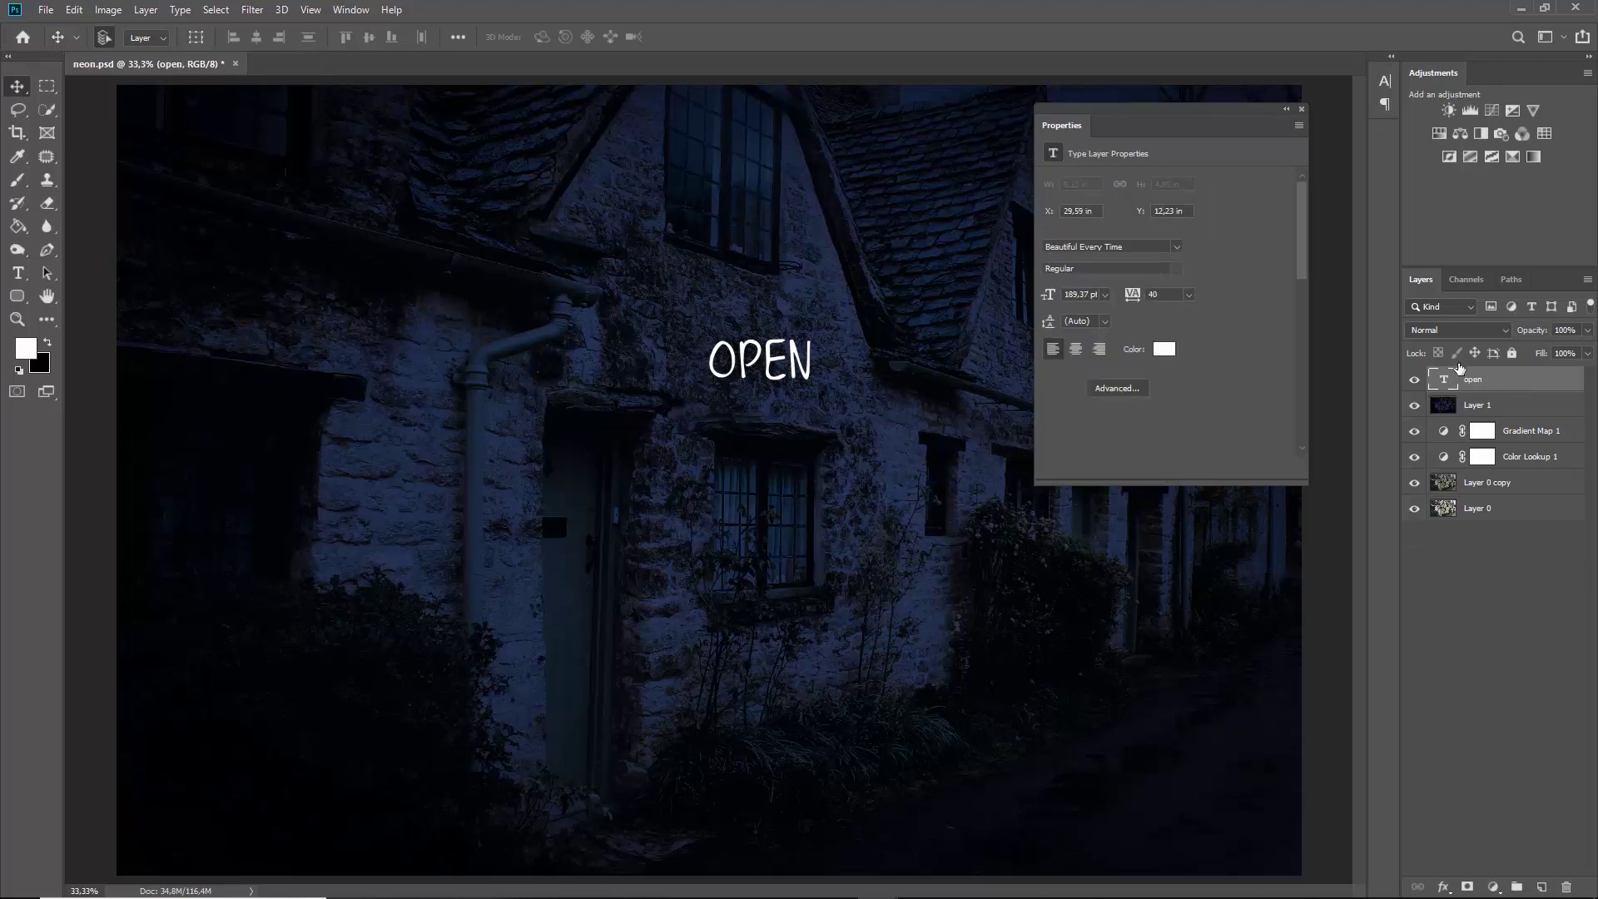
- Redraw a snug rounded-rectangle frame with 50 px corners around the OPEN text
click(18, 295)
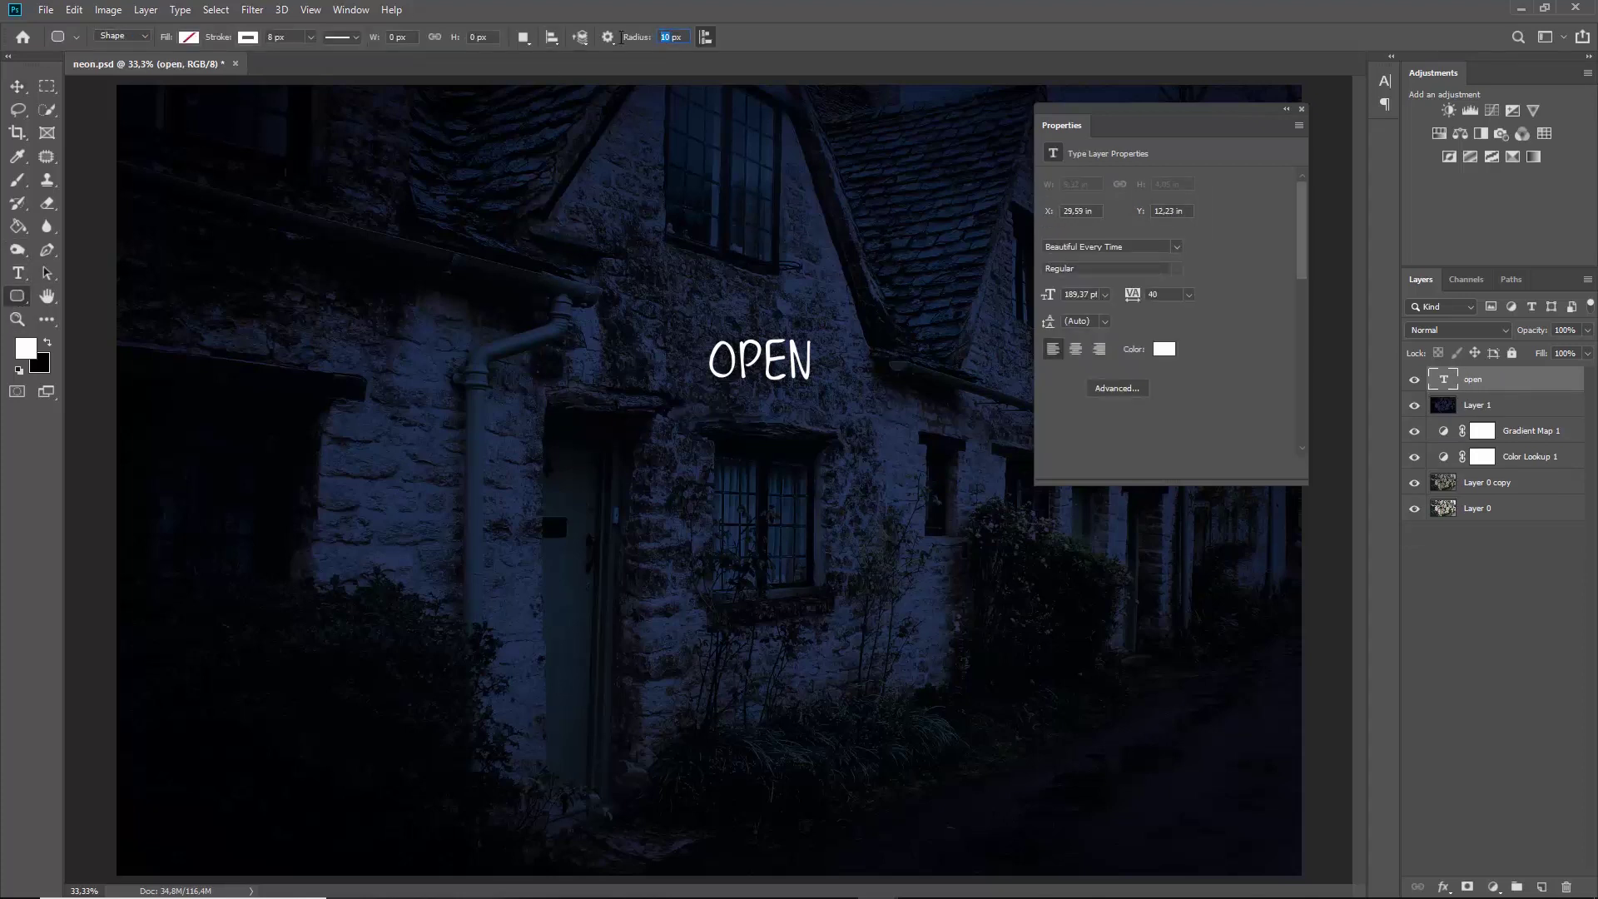
mouse_move(597, 296)
mouse_down()
mouse_move(1030, 460)
mouse_move(1001, 470)
mouse_up()
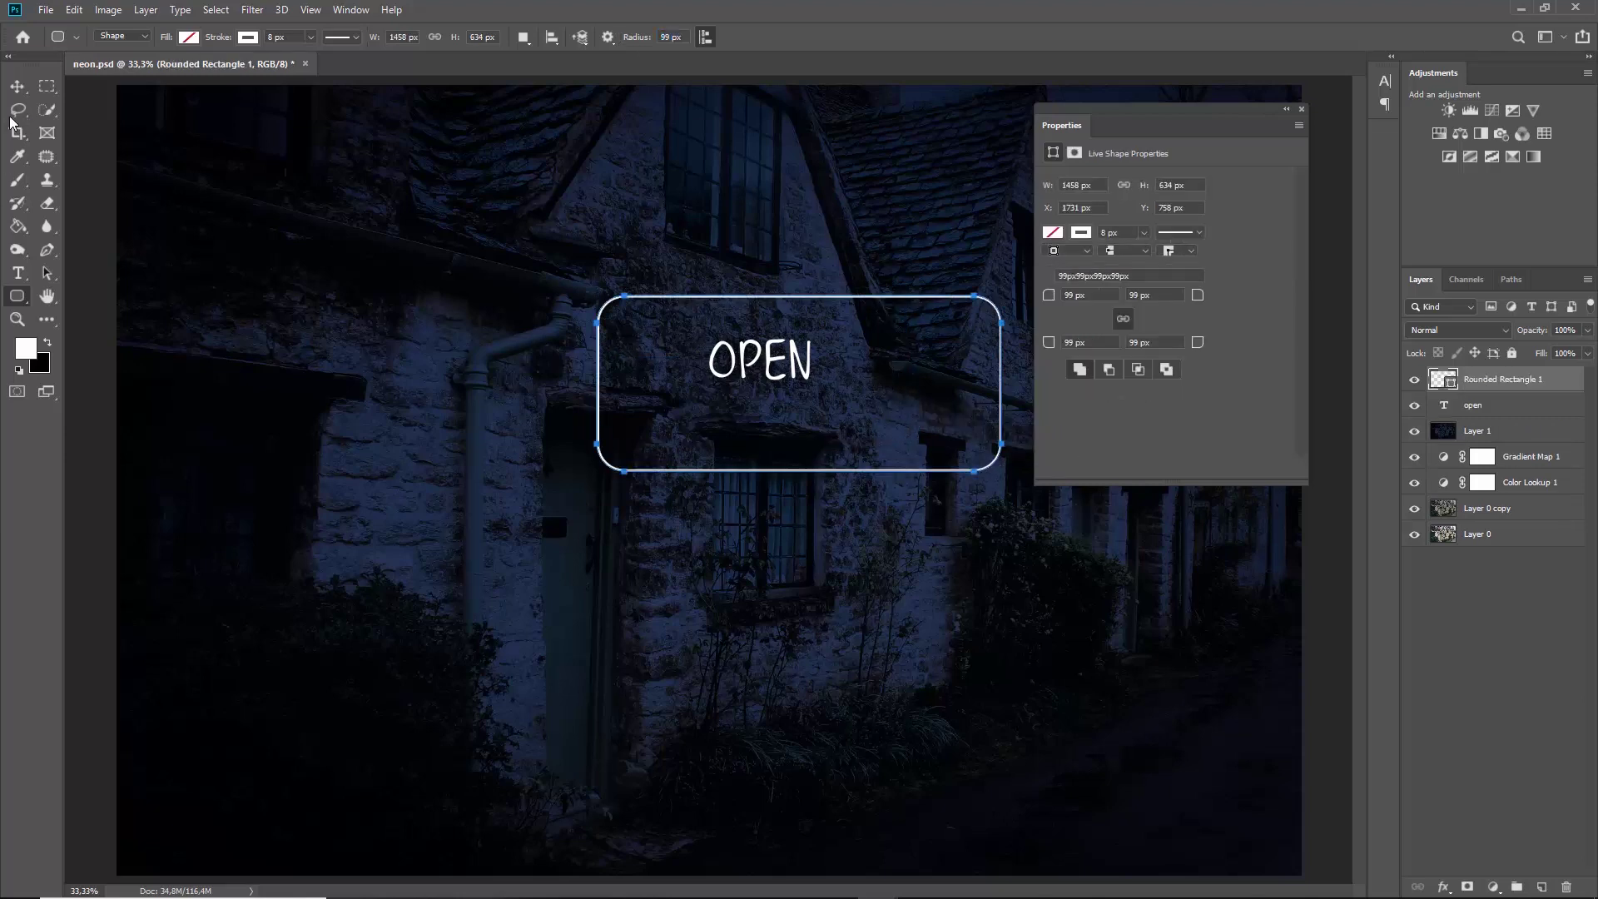
key(ctrl+z)
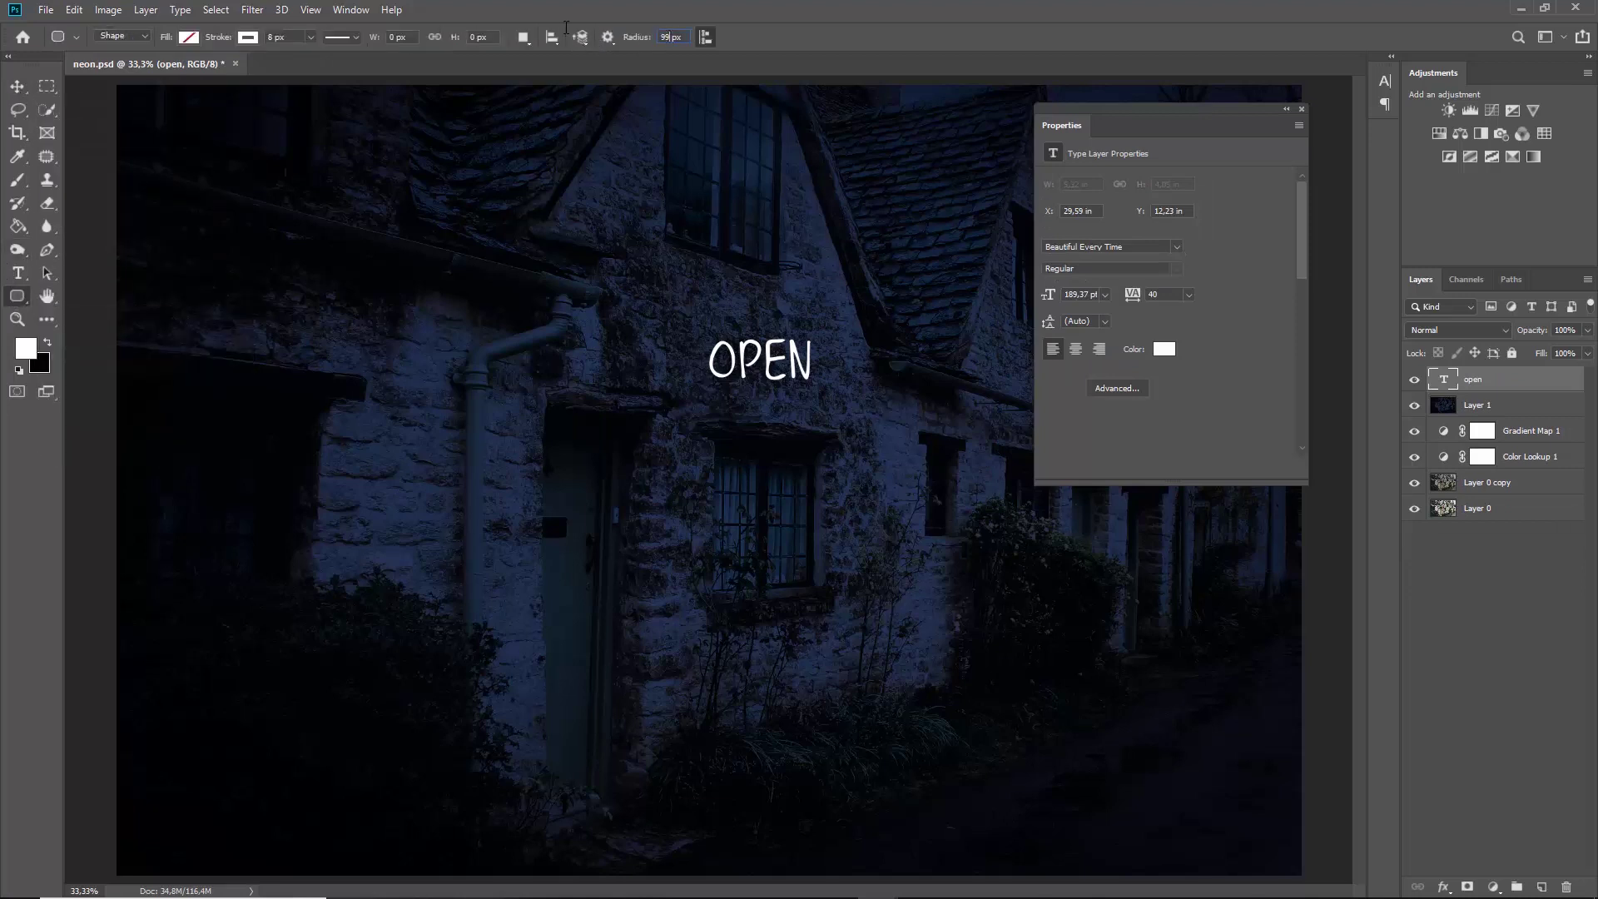
text(50)
key(Return)
drag(667, 317, 682, 327)
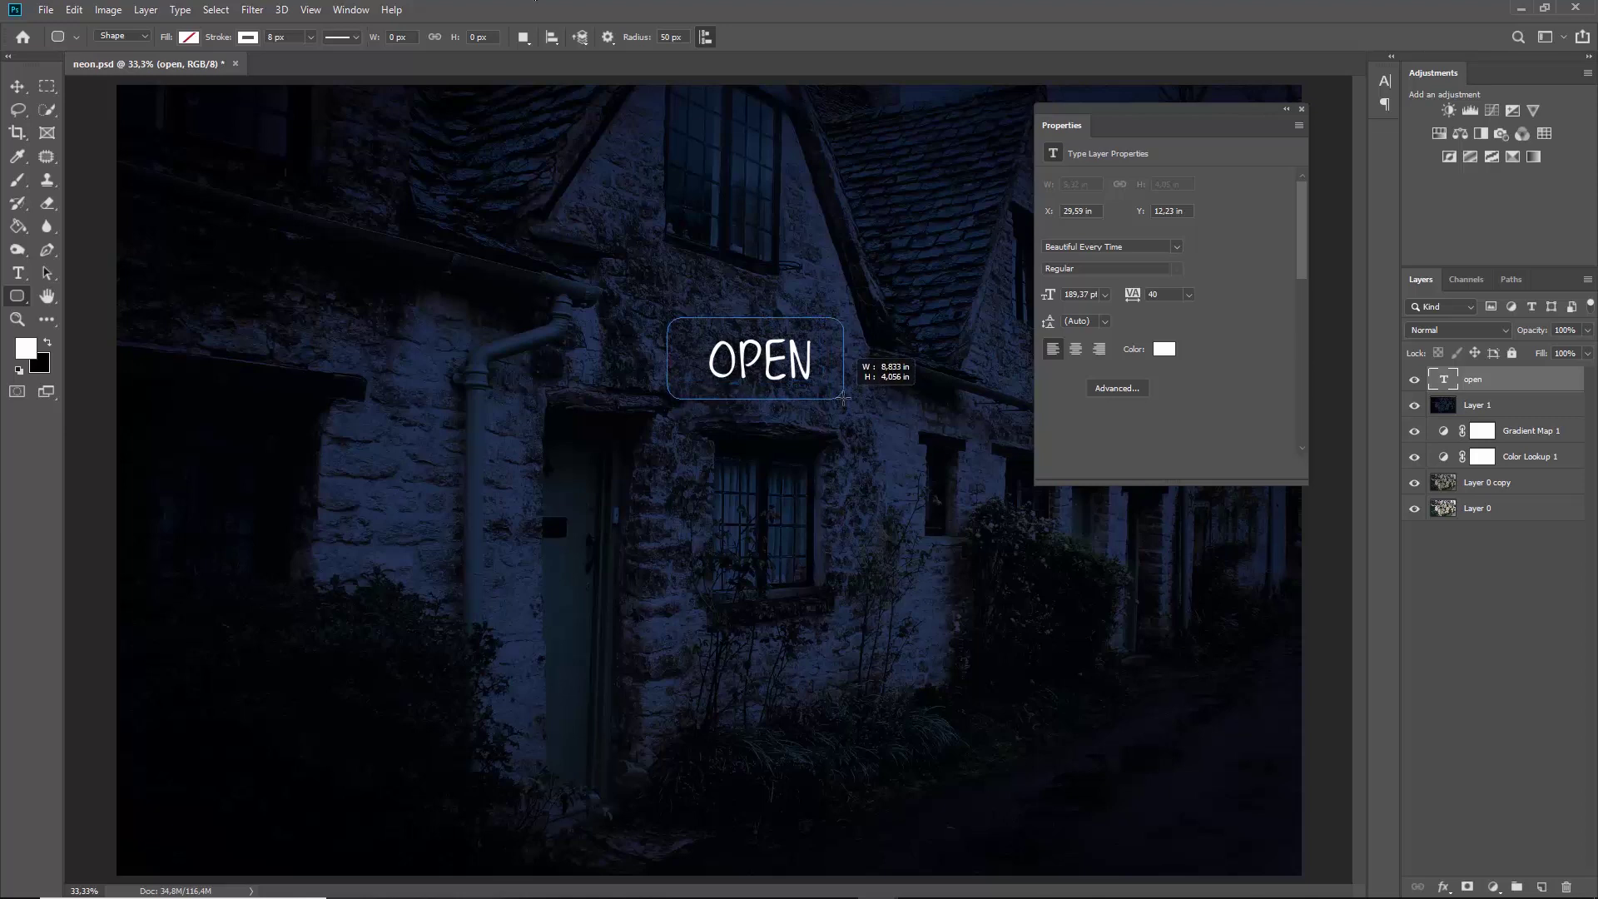
drag(774, 367, 848, 398)
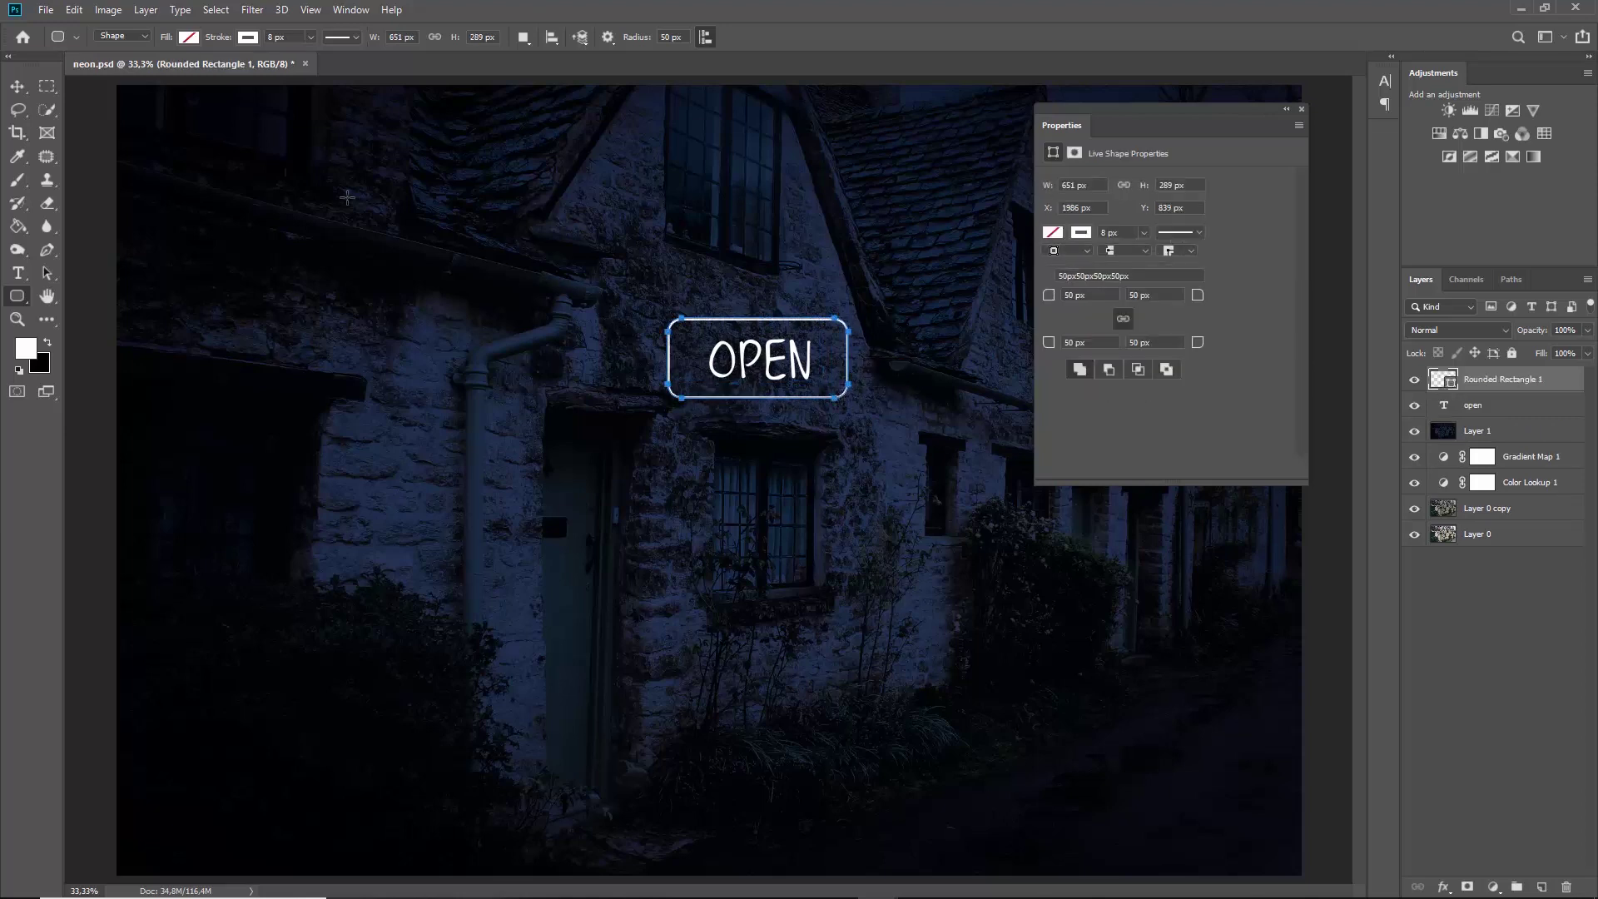
- Set the rounded frame's fill to none so only its stroke outline remains
click(247, 38)
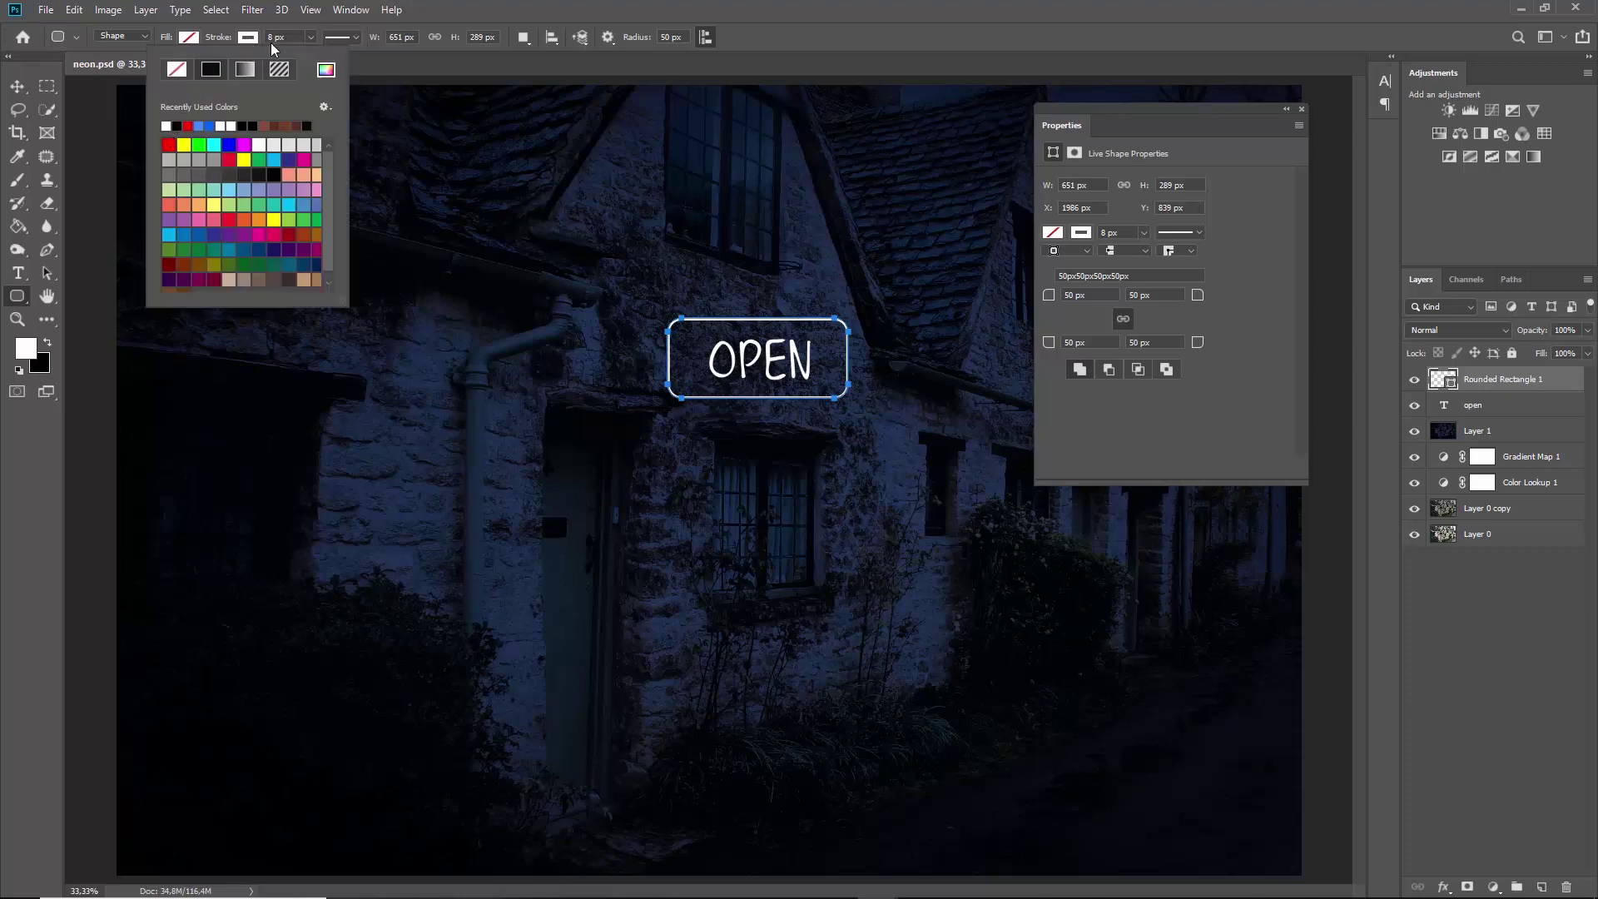
click(272, 36)
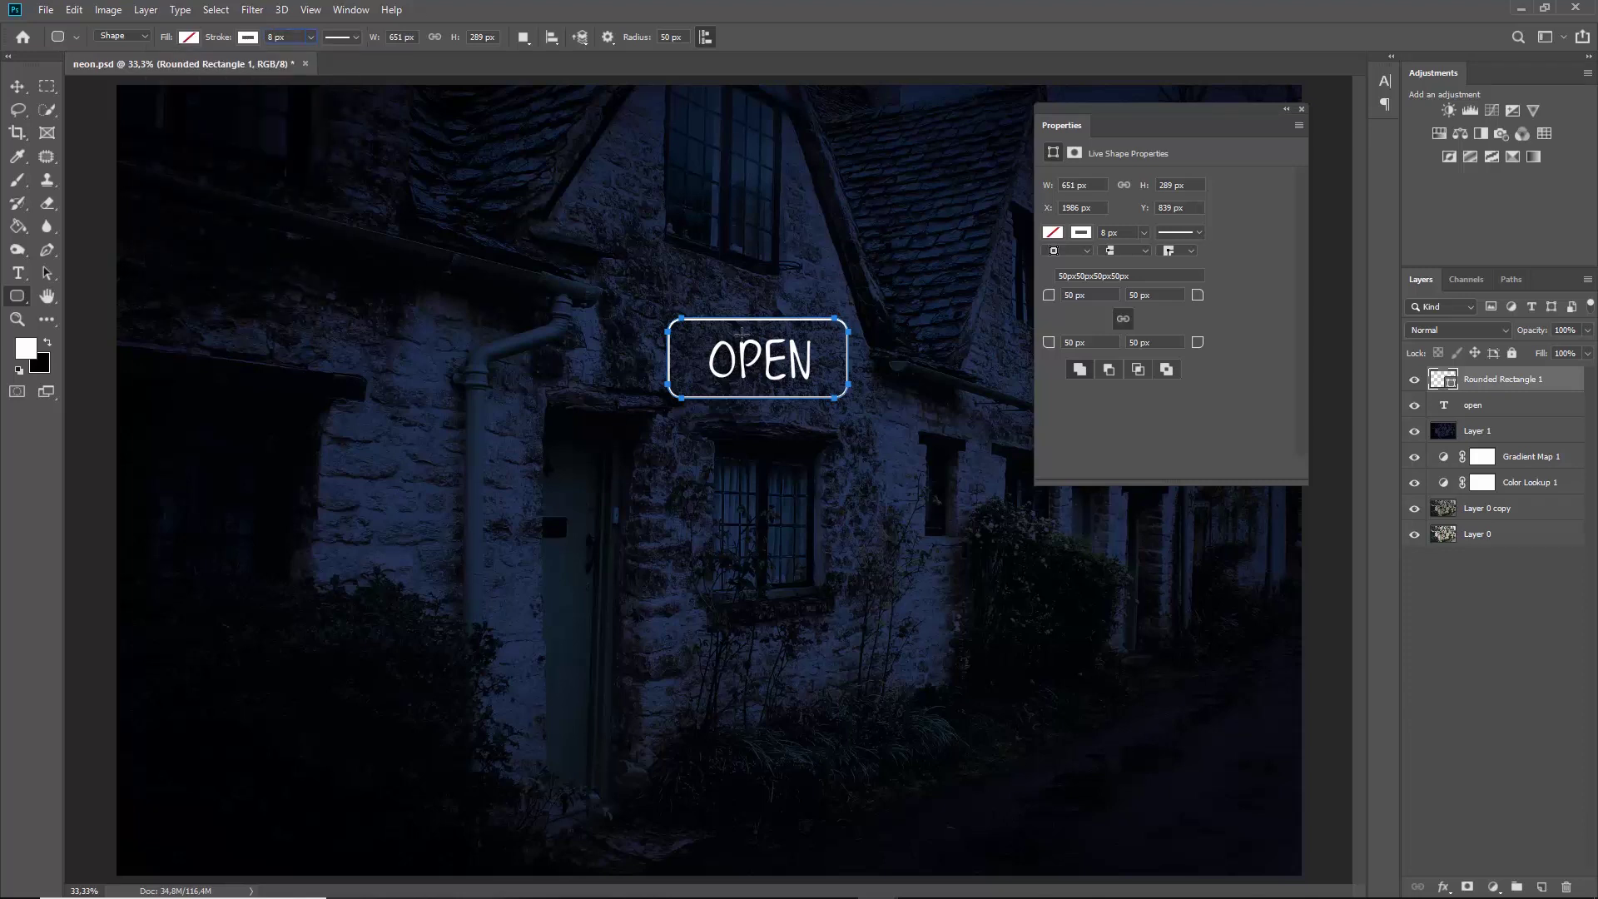
click(192, 40)
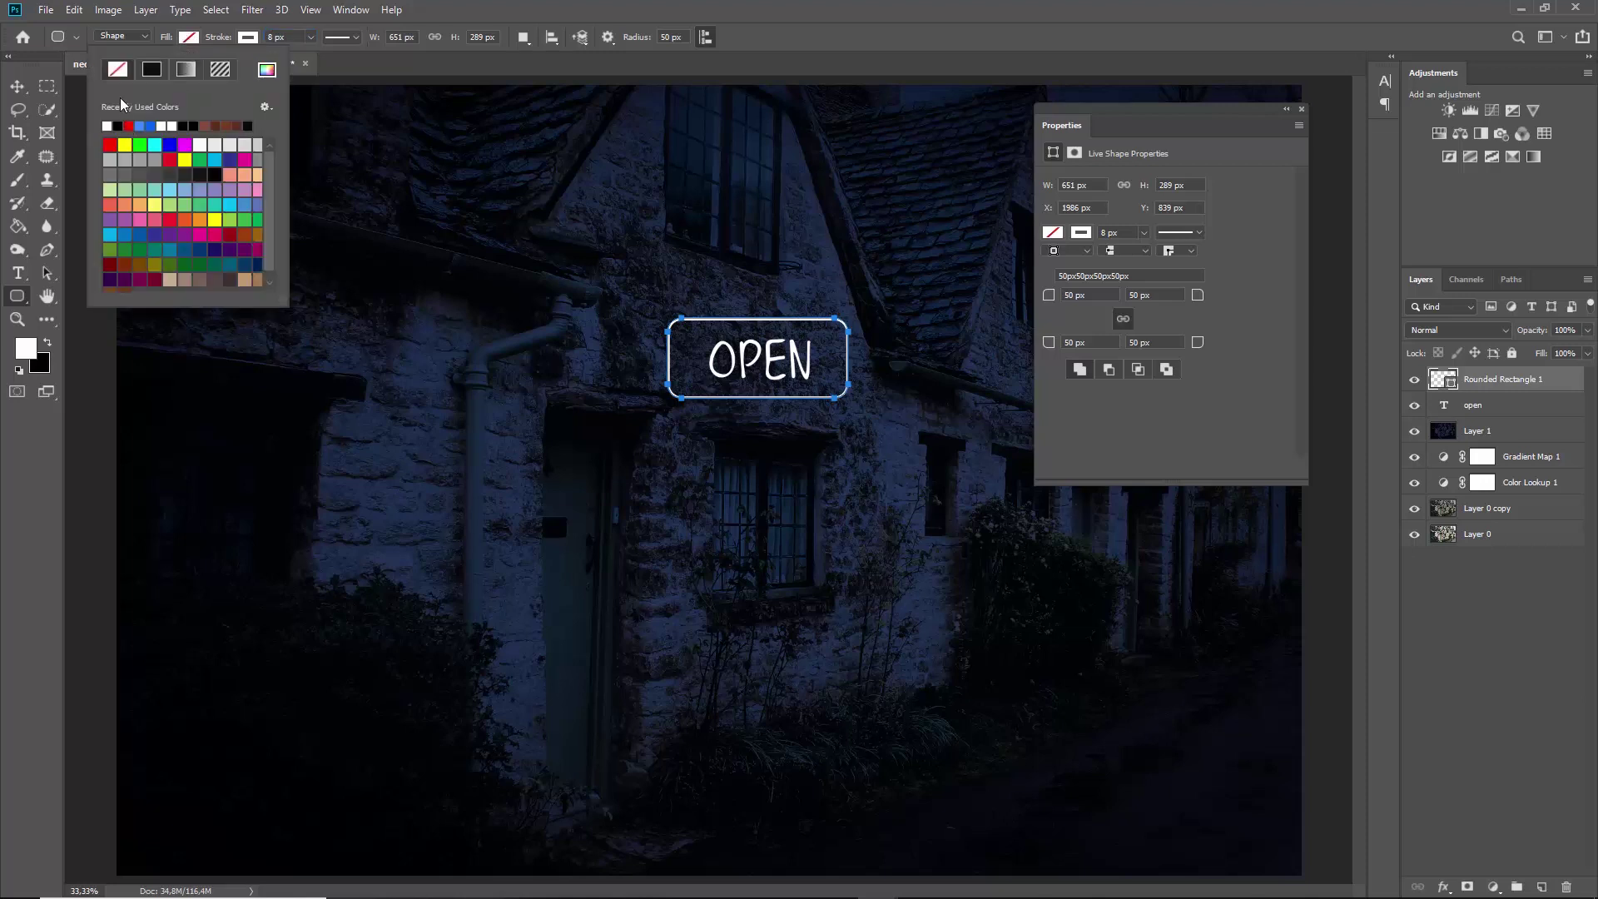
click(139, 190)
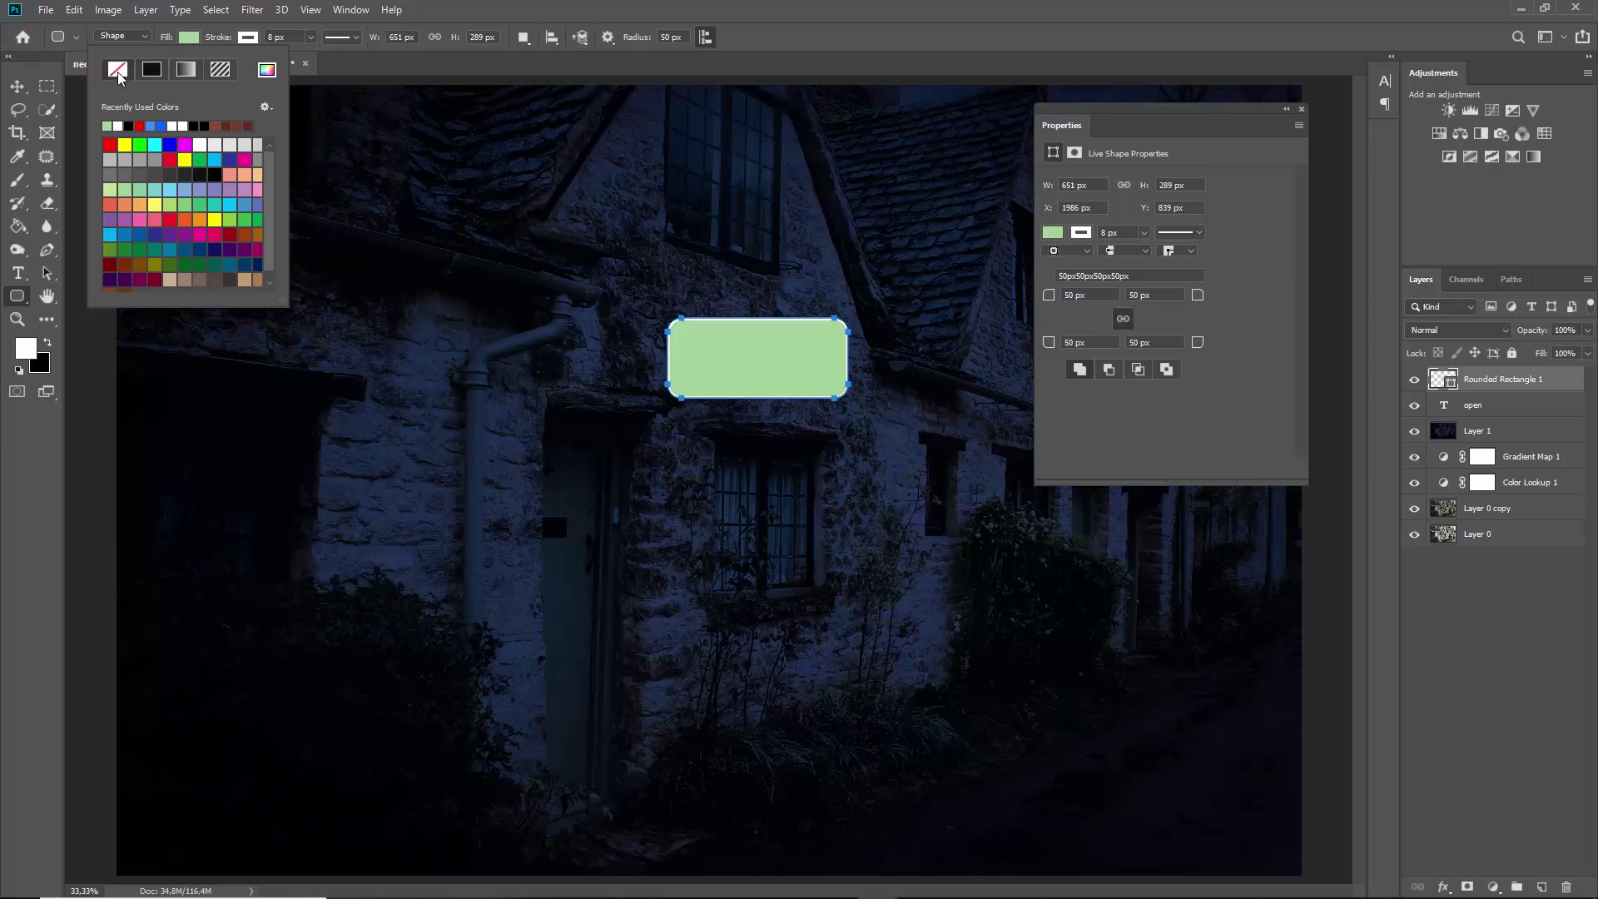
click(117, 71)
click(30, 91)
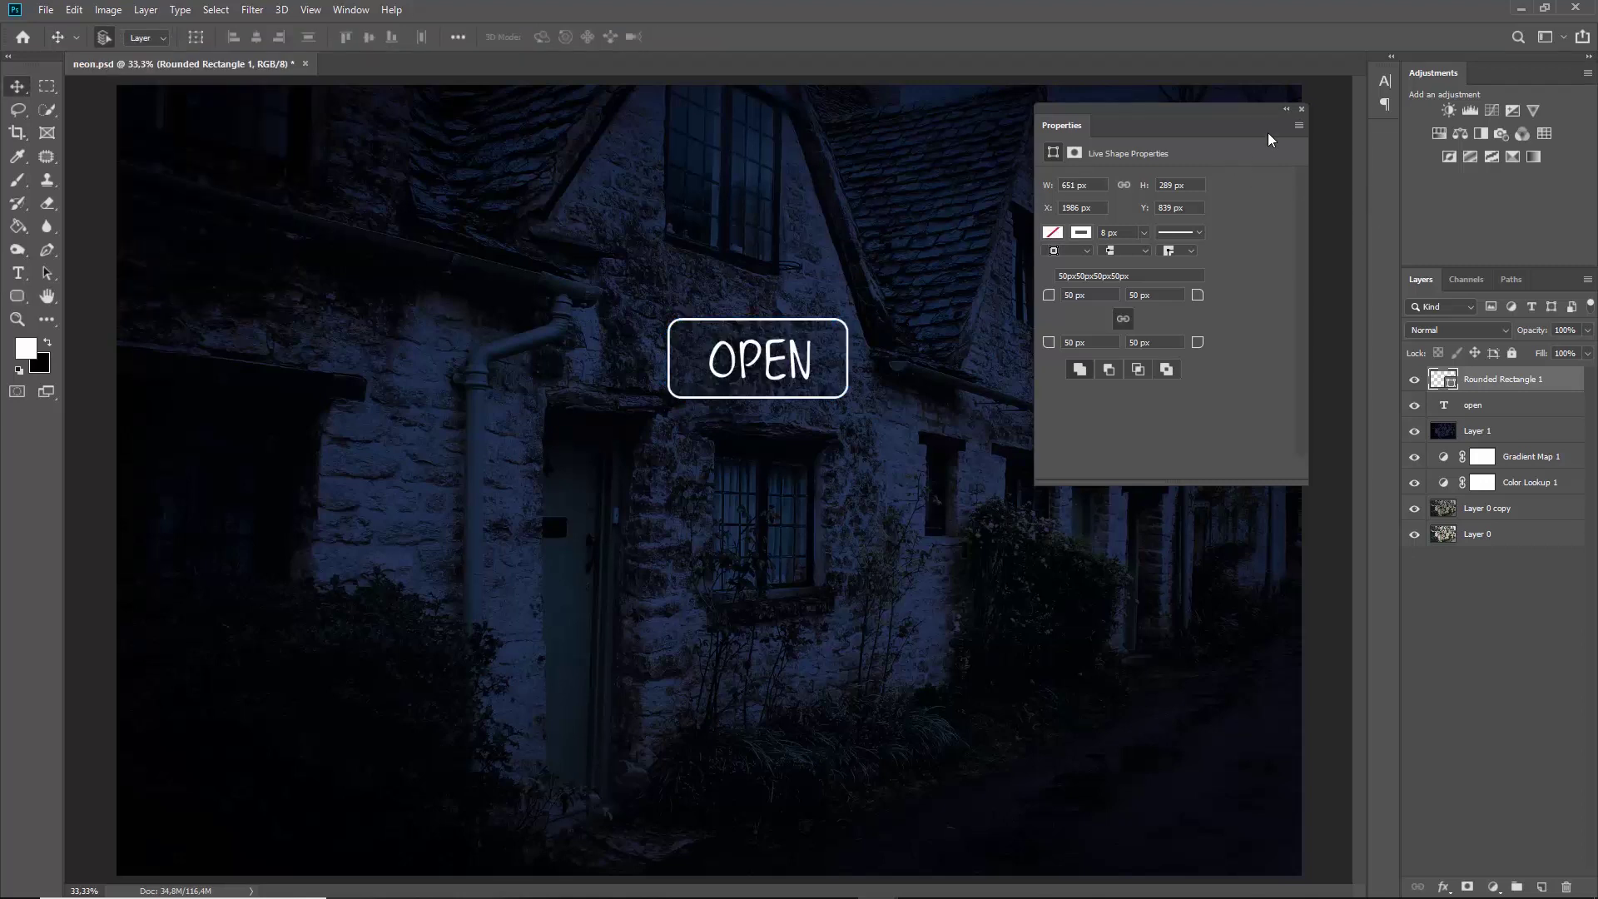
click(1302, 111)
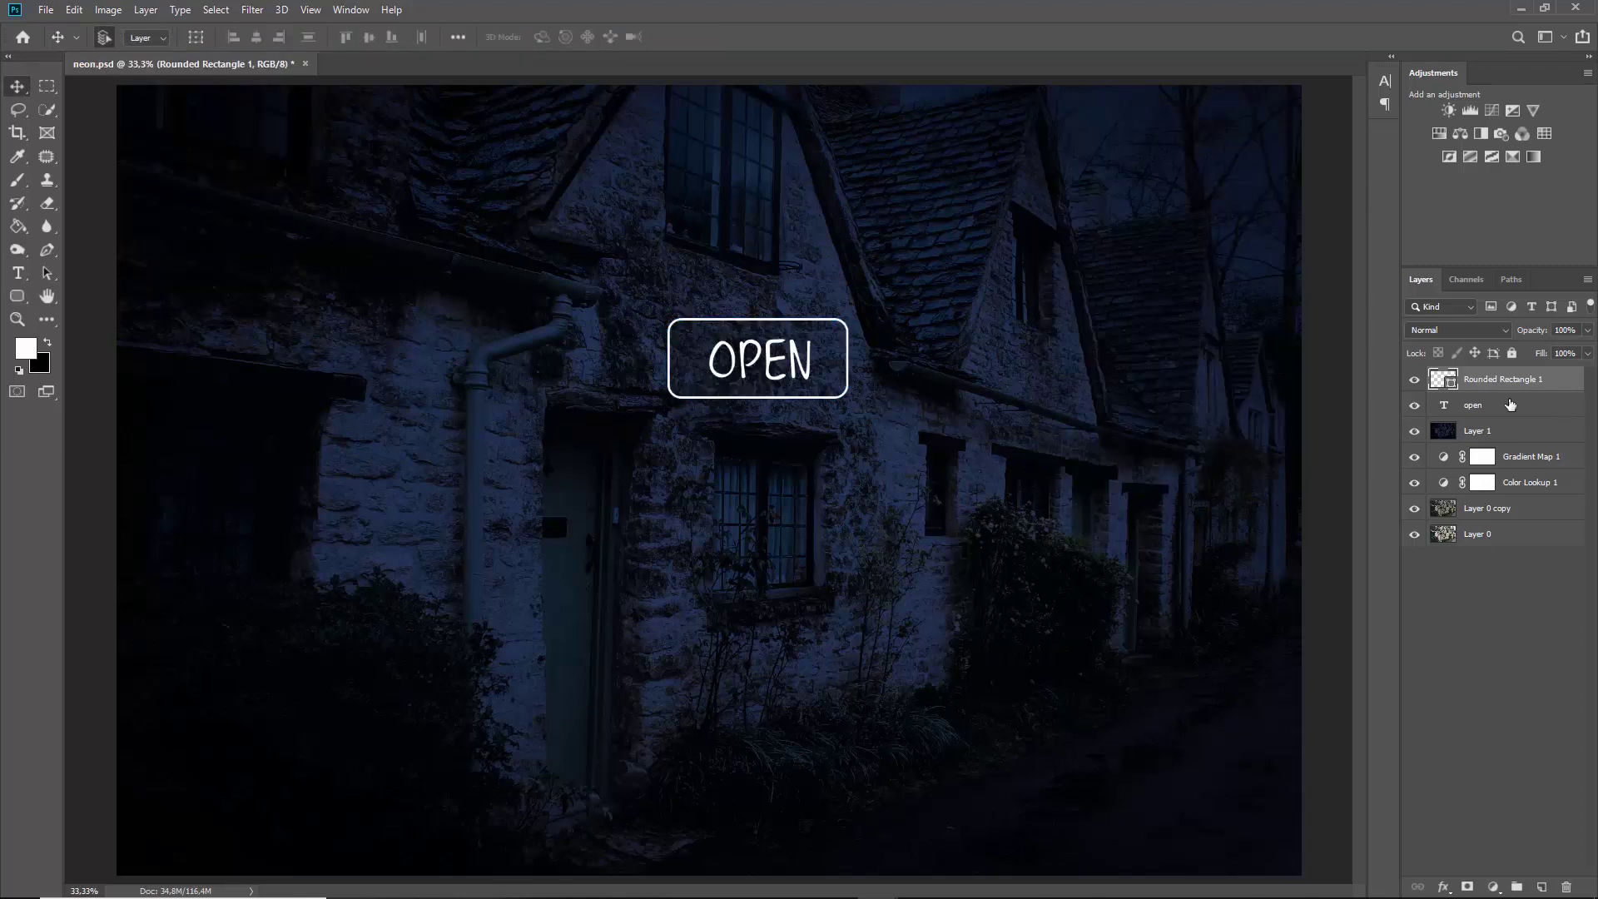
- Centre OPEN in the frame vertically and horizontally, then shift the sign slightly up-right
shift+click(1473, 405)
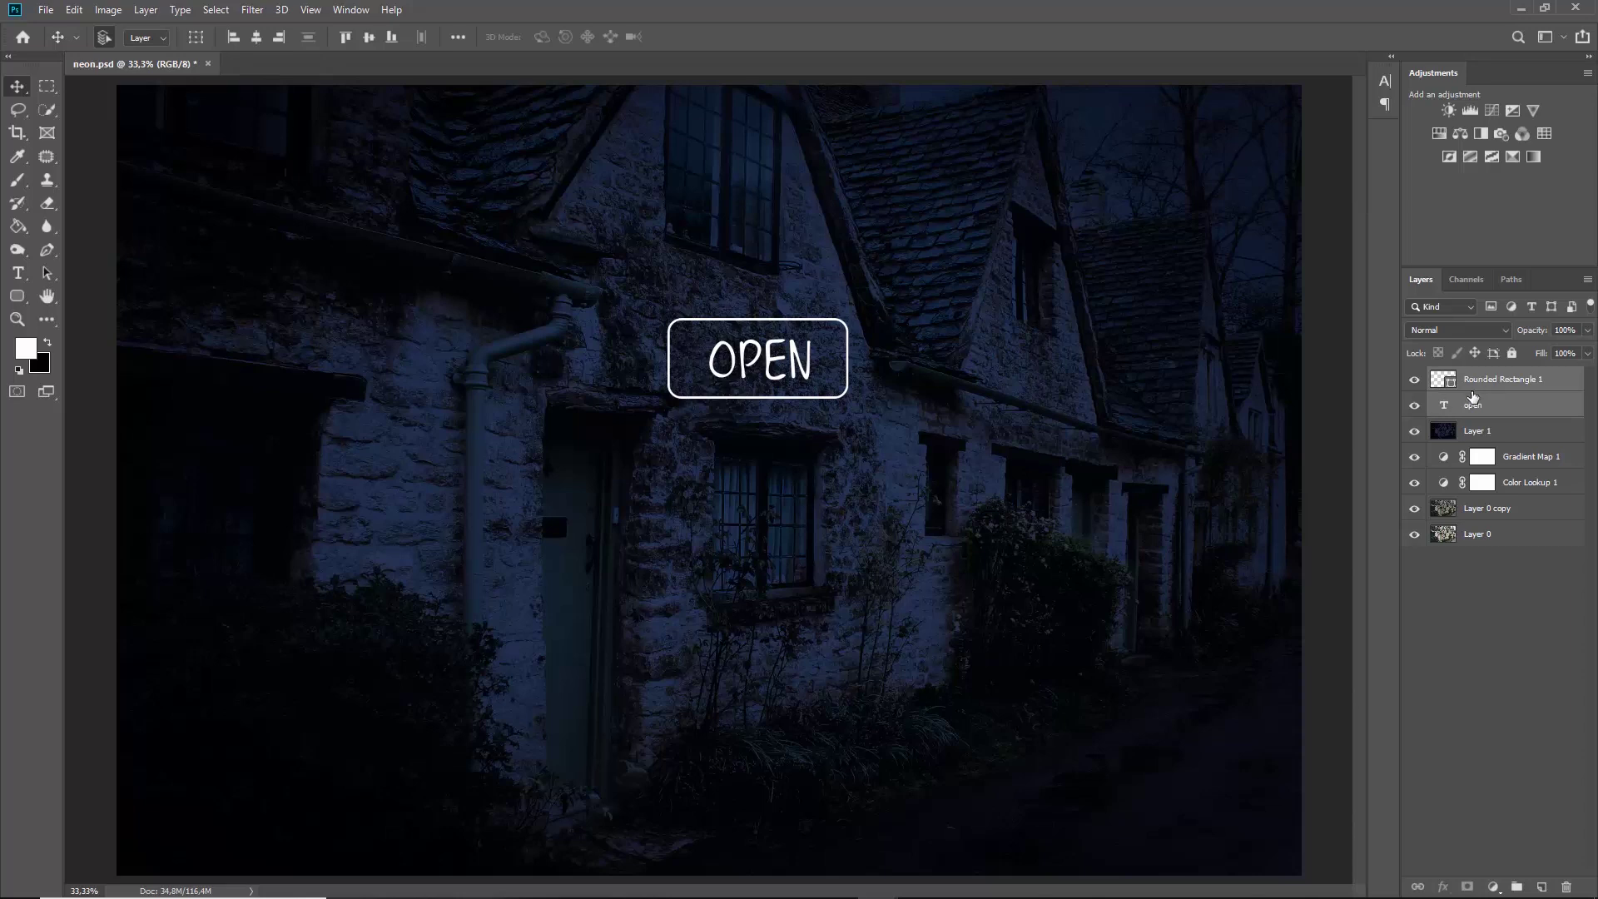
click(369, 37)
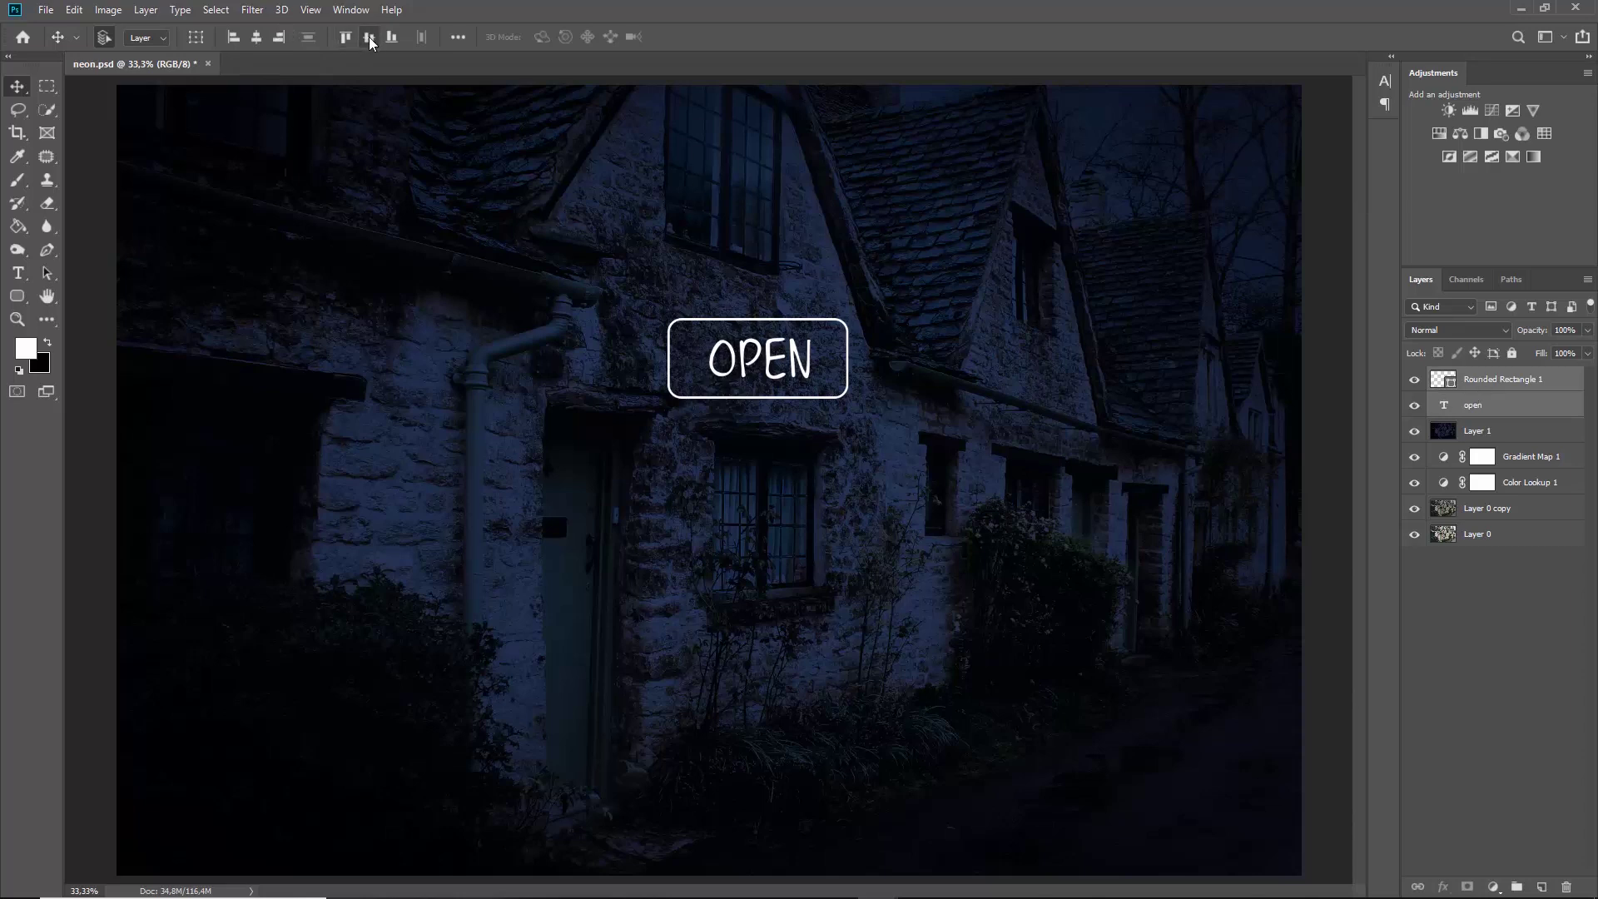
click(256, 36)
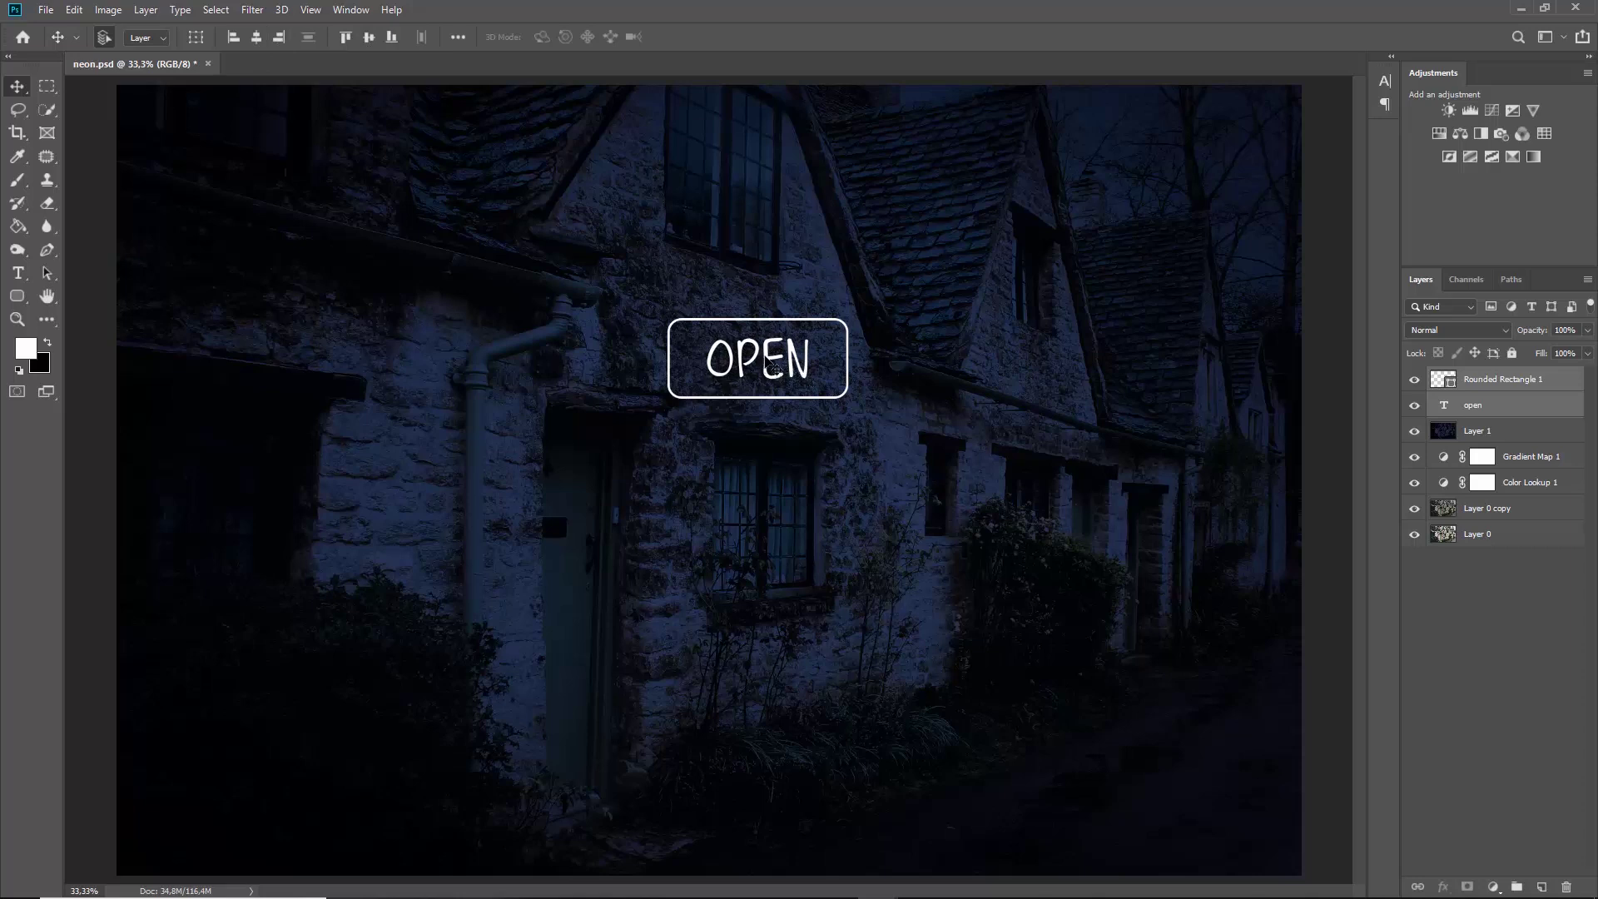
mouse_move(773, 360)
mouse_down()
mouse_move(799, 348)
mouse_move(772, 352)
mouse_up()
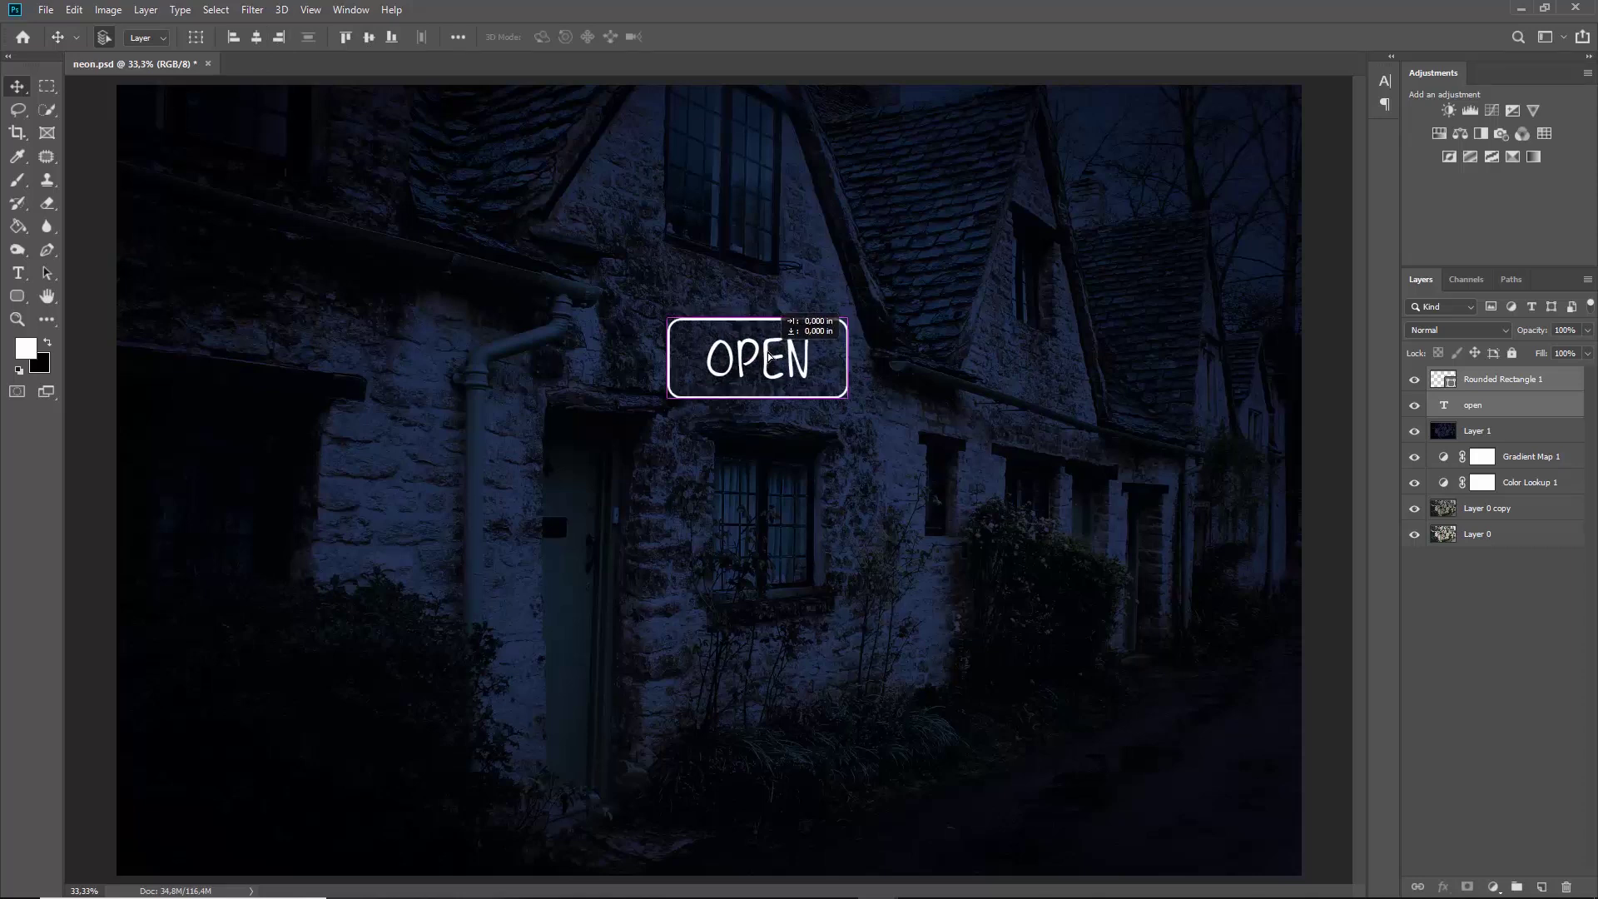
- Rasterize the OPEN text layer into pixels
click(1498, 406)
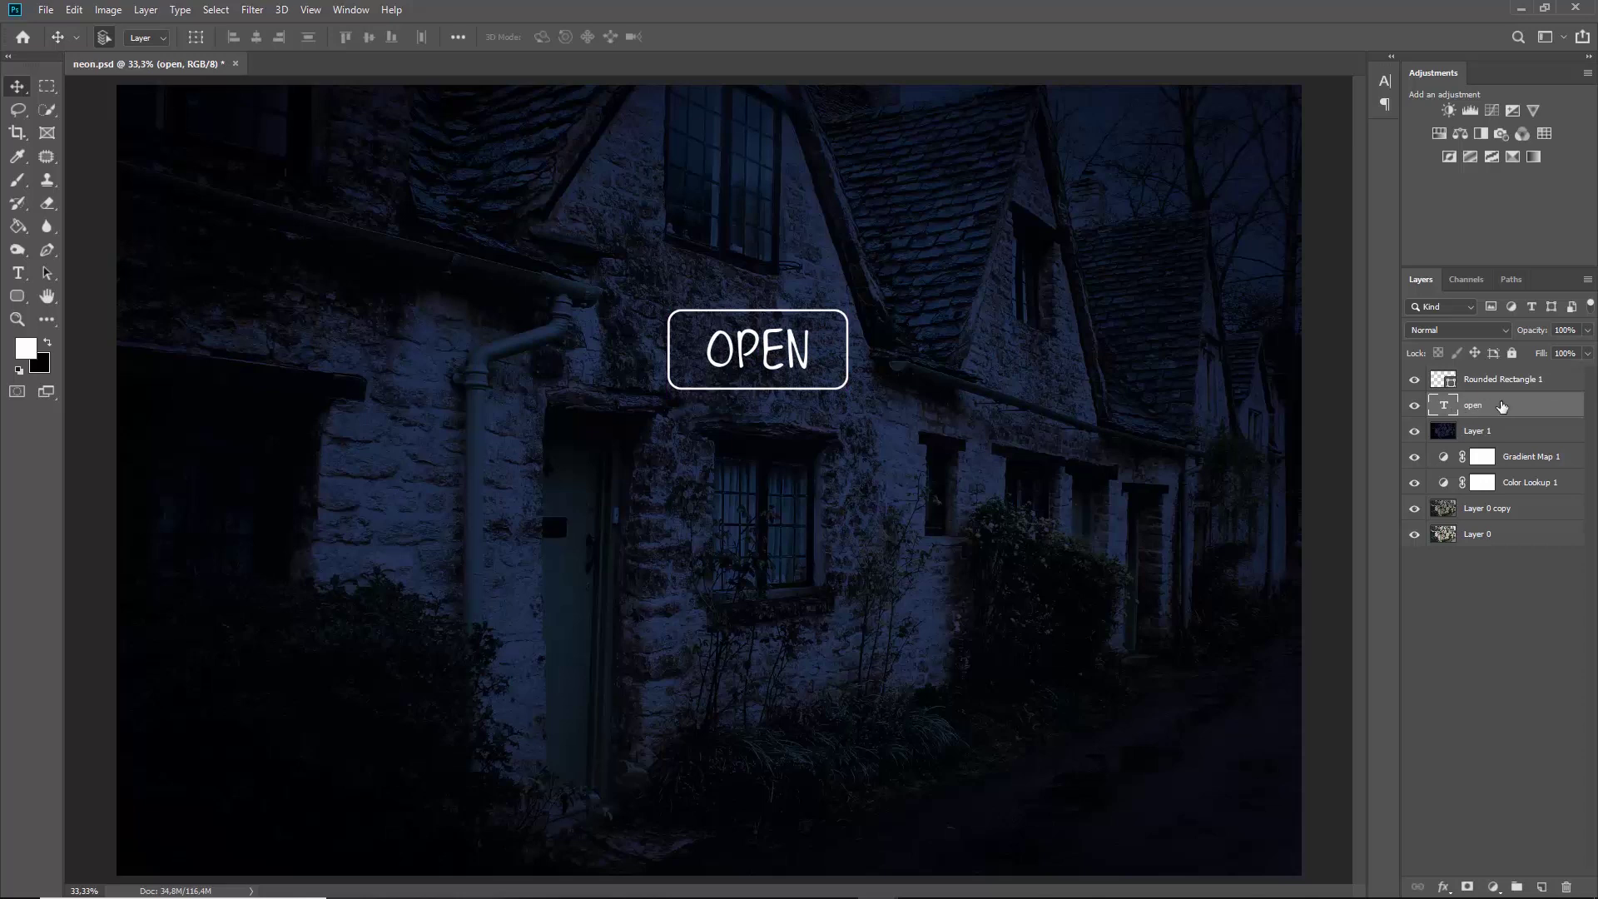
right_click(1502, 406)
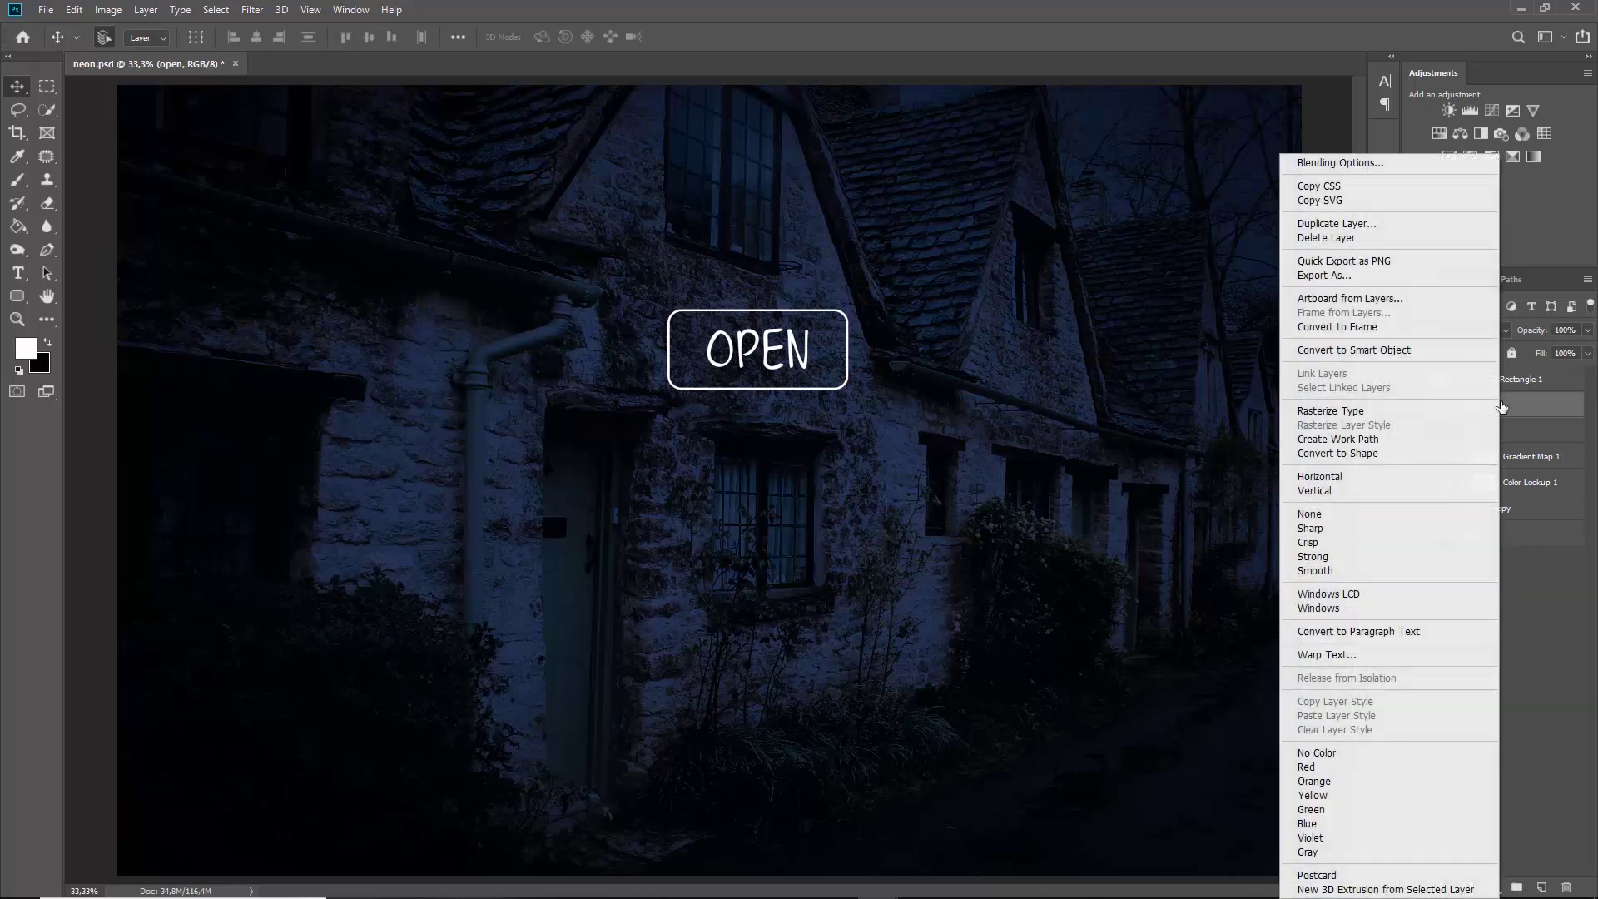
click(1332, 411)
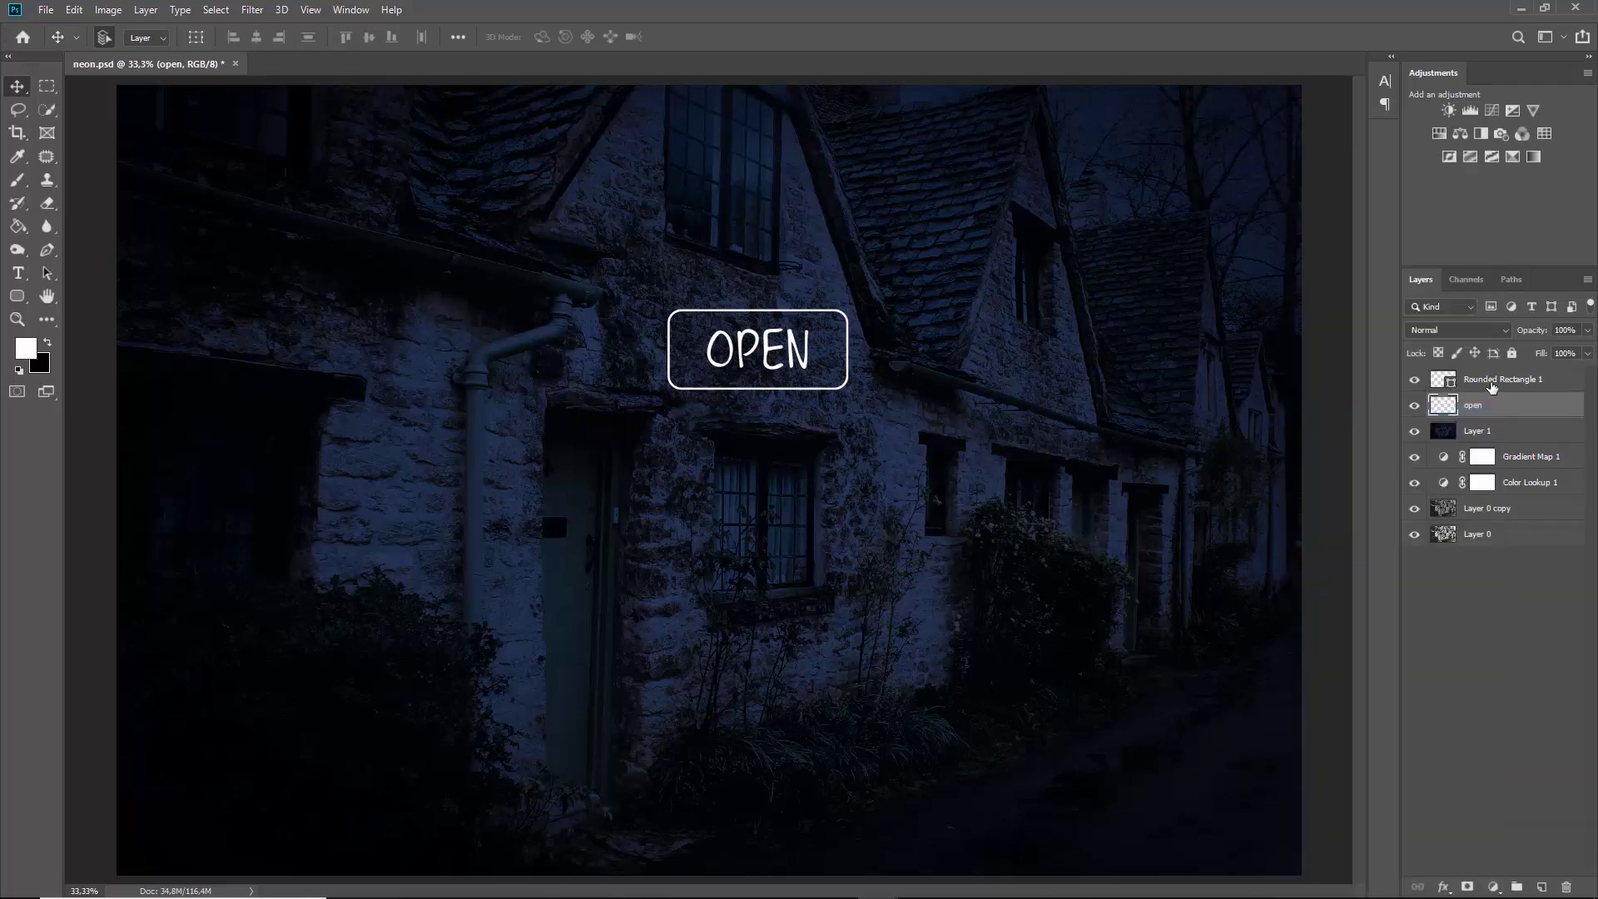
- Tilt the OPEN sign and frame slightly, dropping the right side about 2°
ctrl+click(1492, 386)
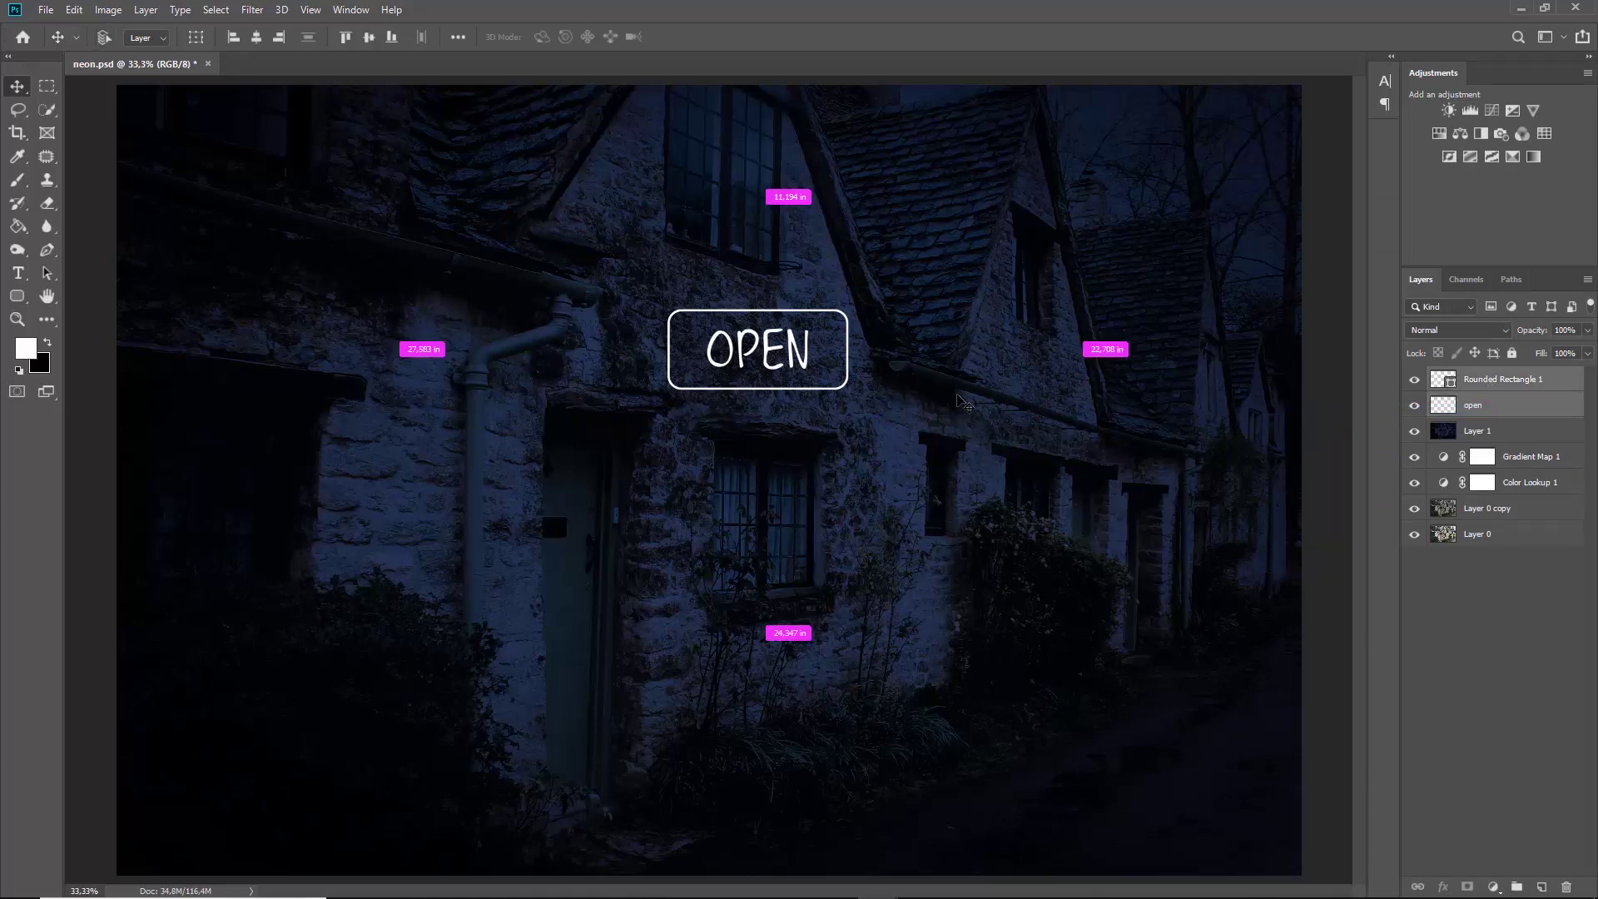
key(ctrl+t)
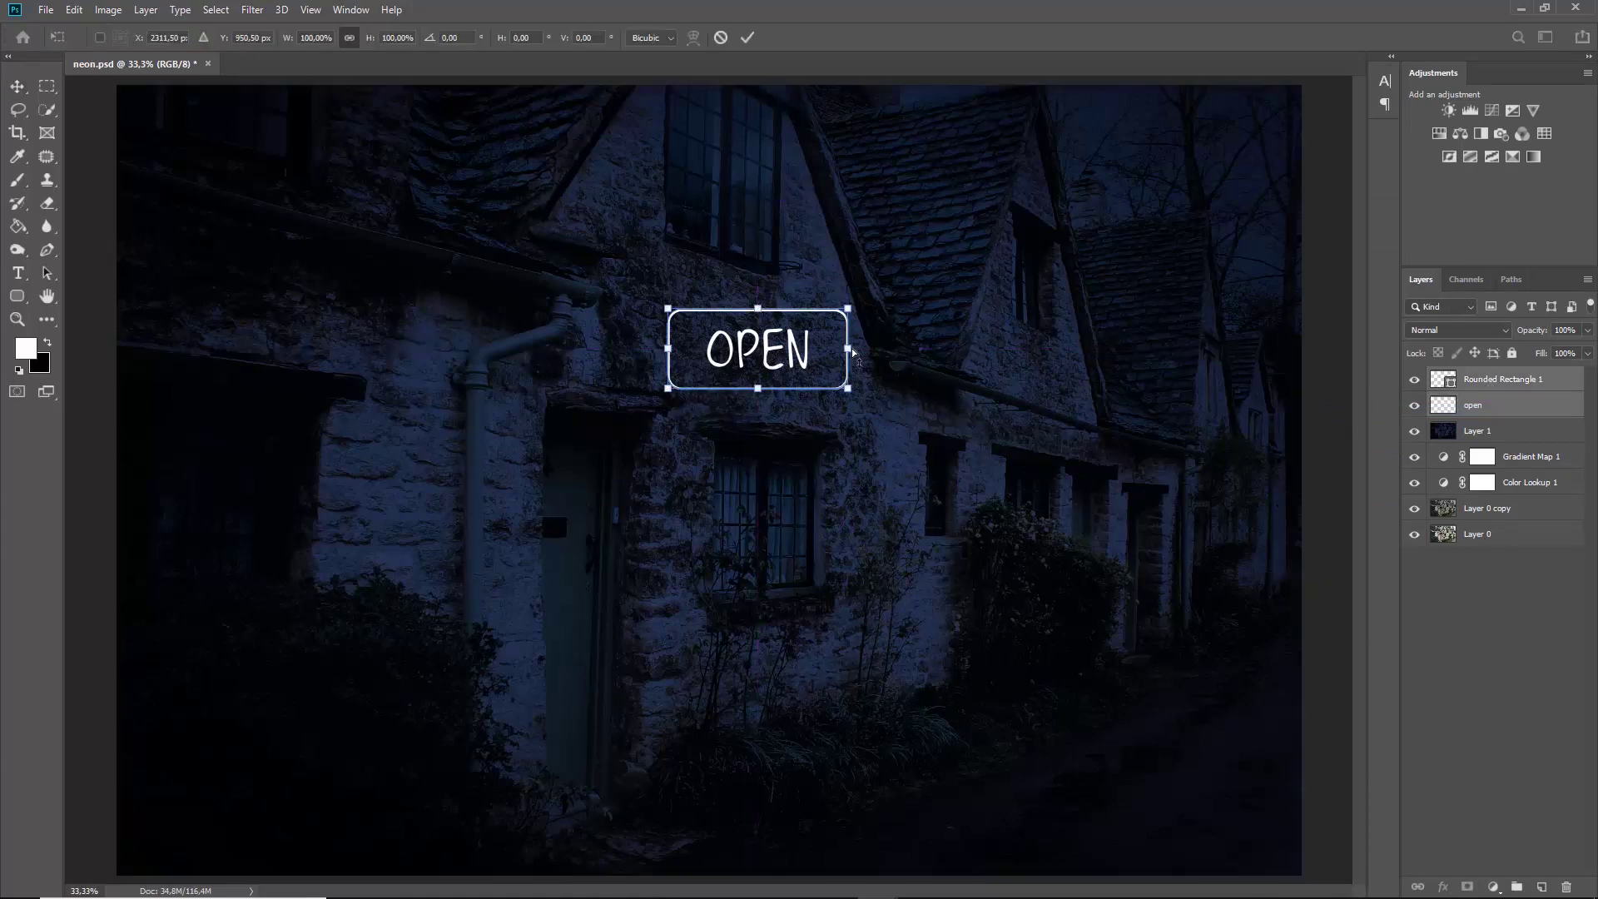
drag(850, 352, 851, 376)
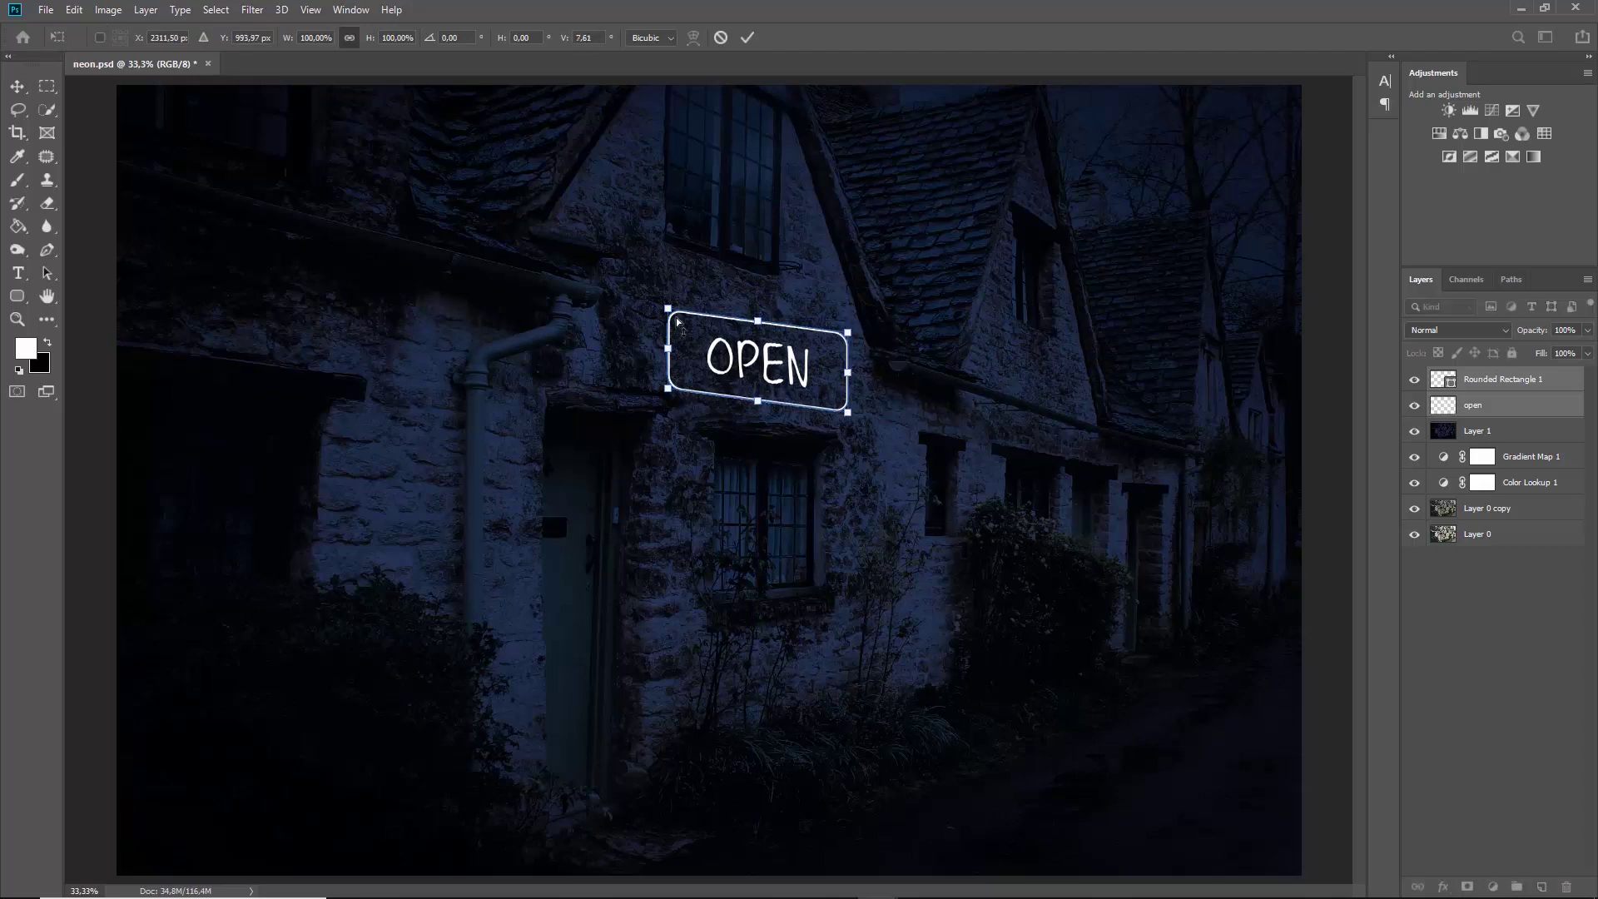
drag(667, 315, 667, 305)
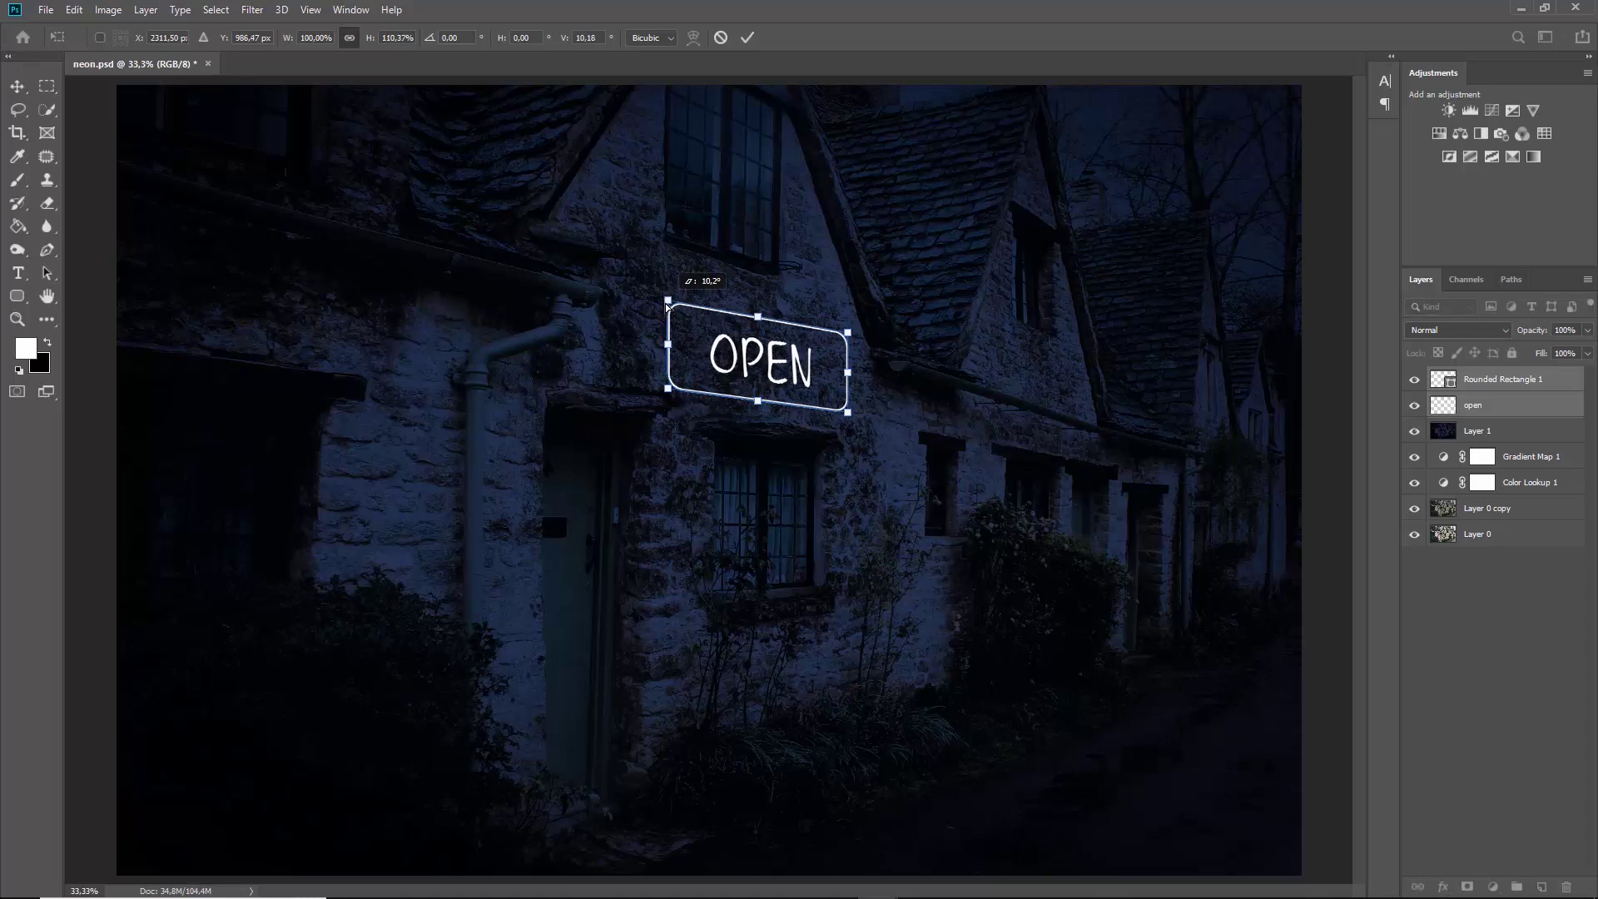
key(ctrl+z)
key(ctrl+z)
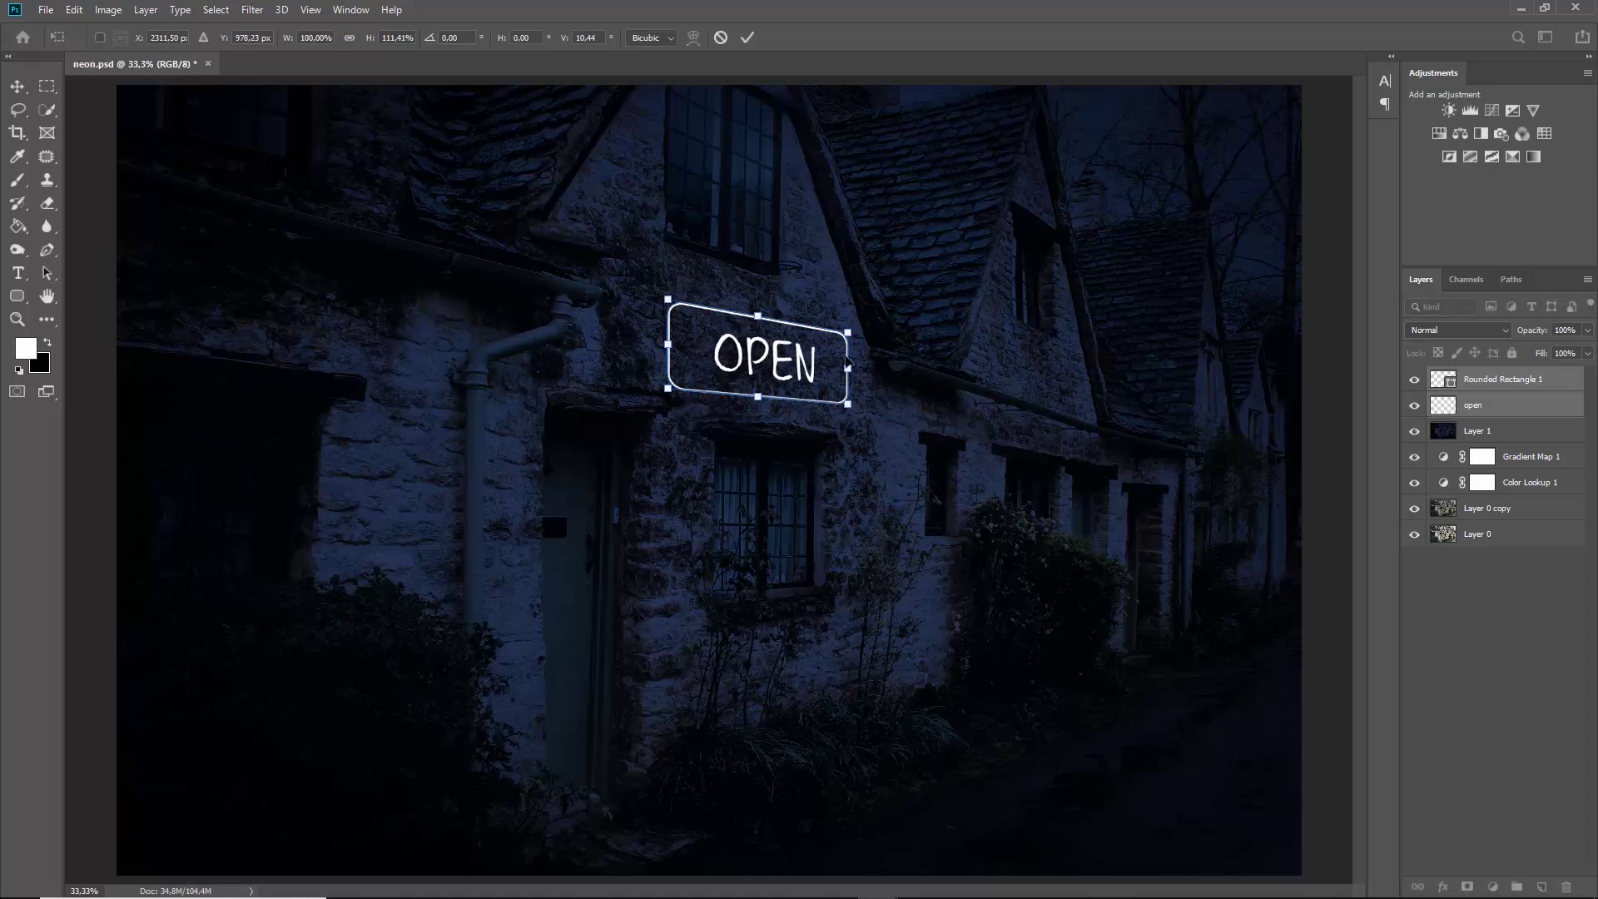
key(ctrl+z)
key(ctrl+z)
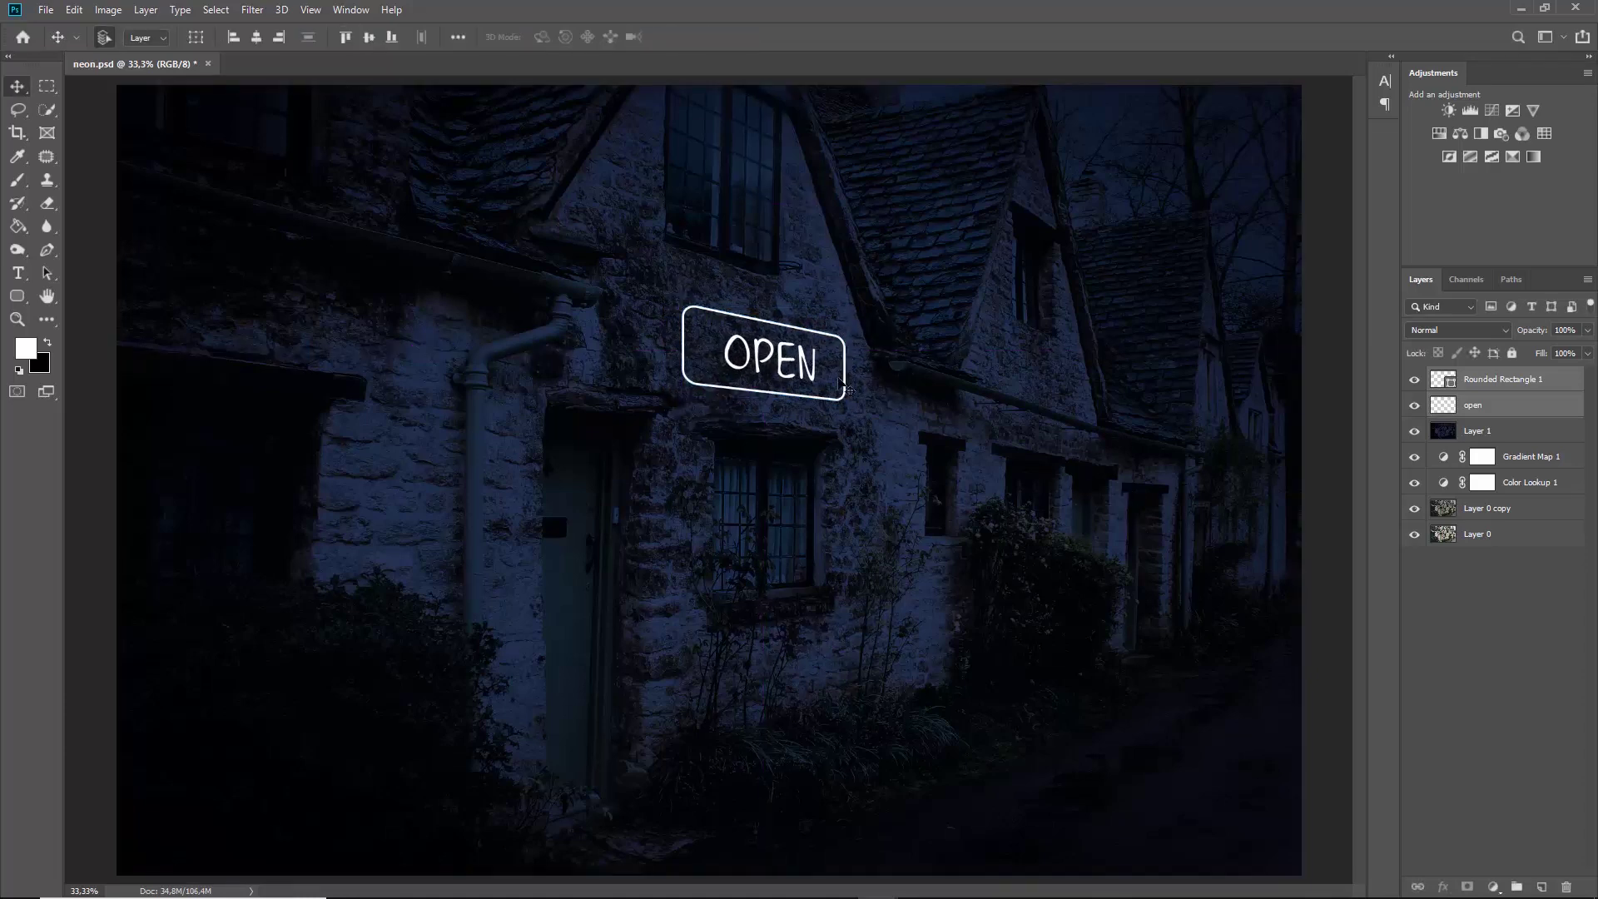
drag(682, 305, 682, 302)
key(Return)
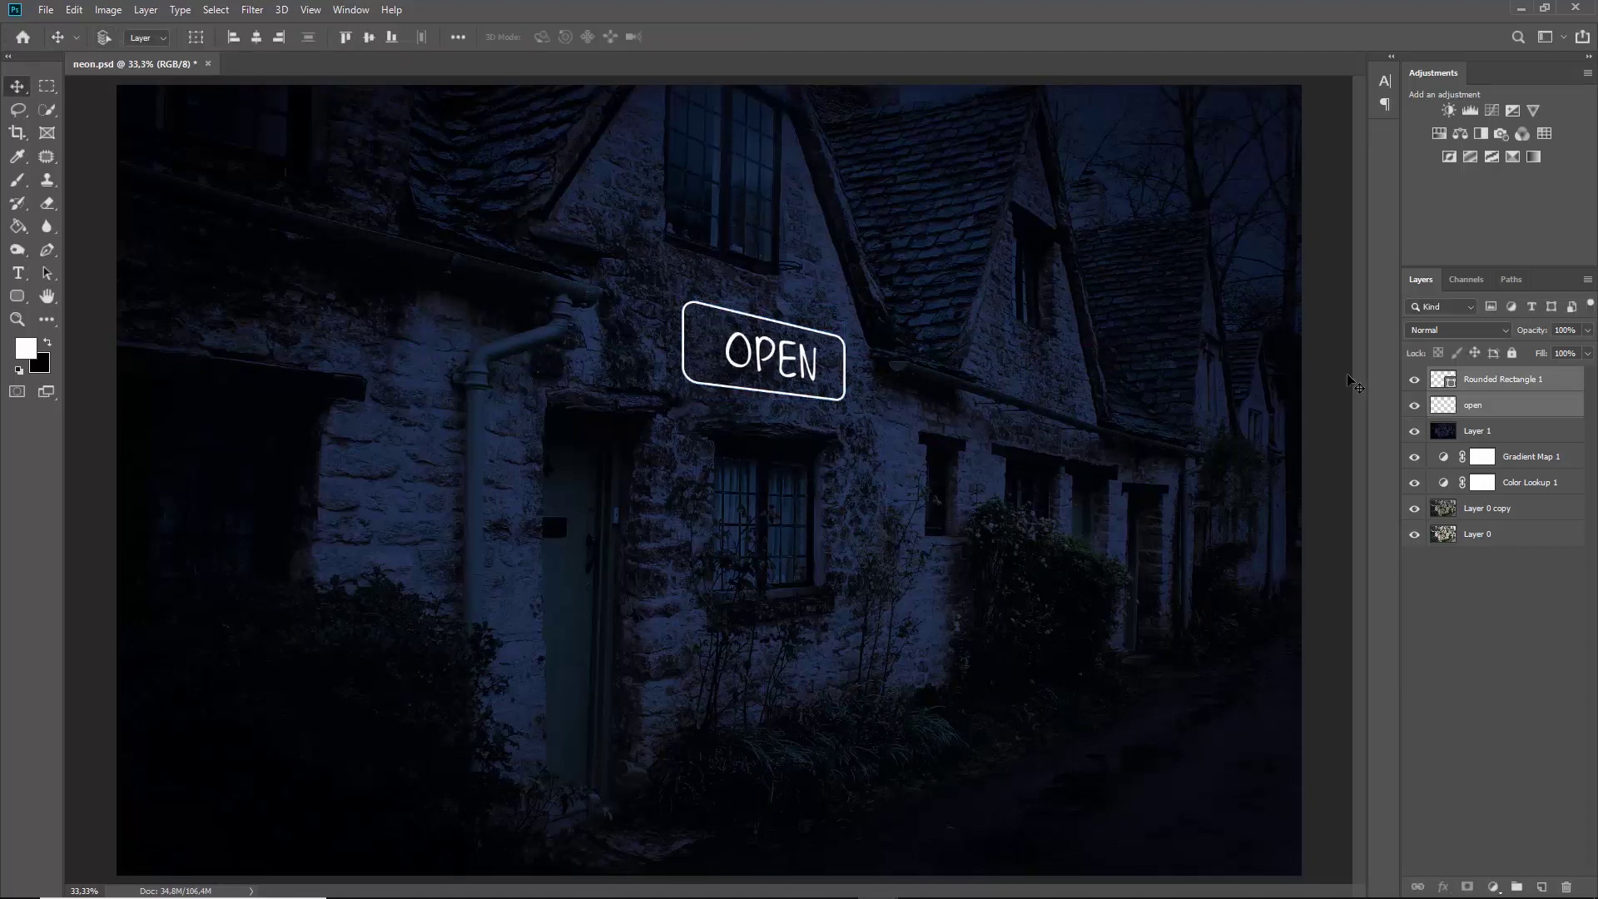
key(ctrl+t)
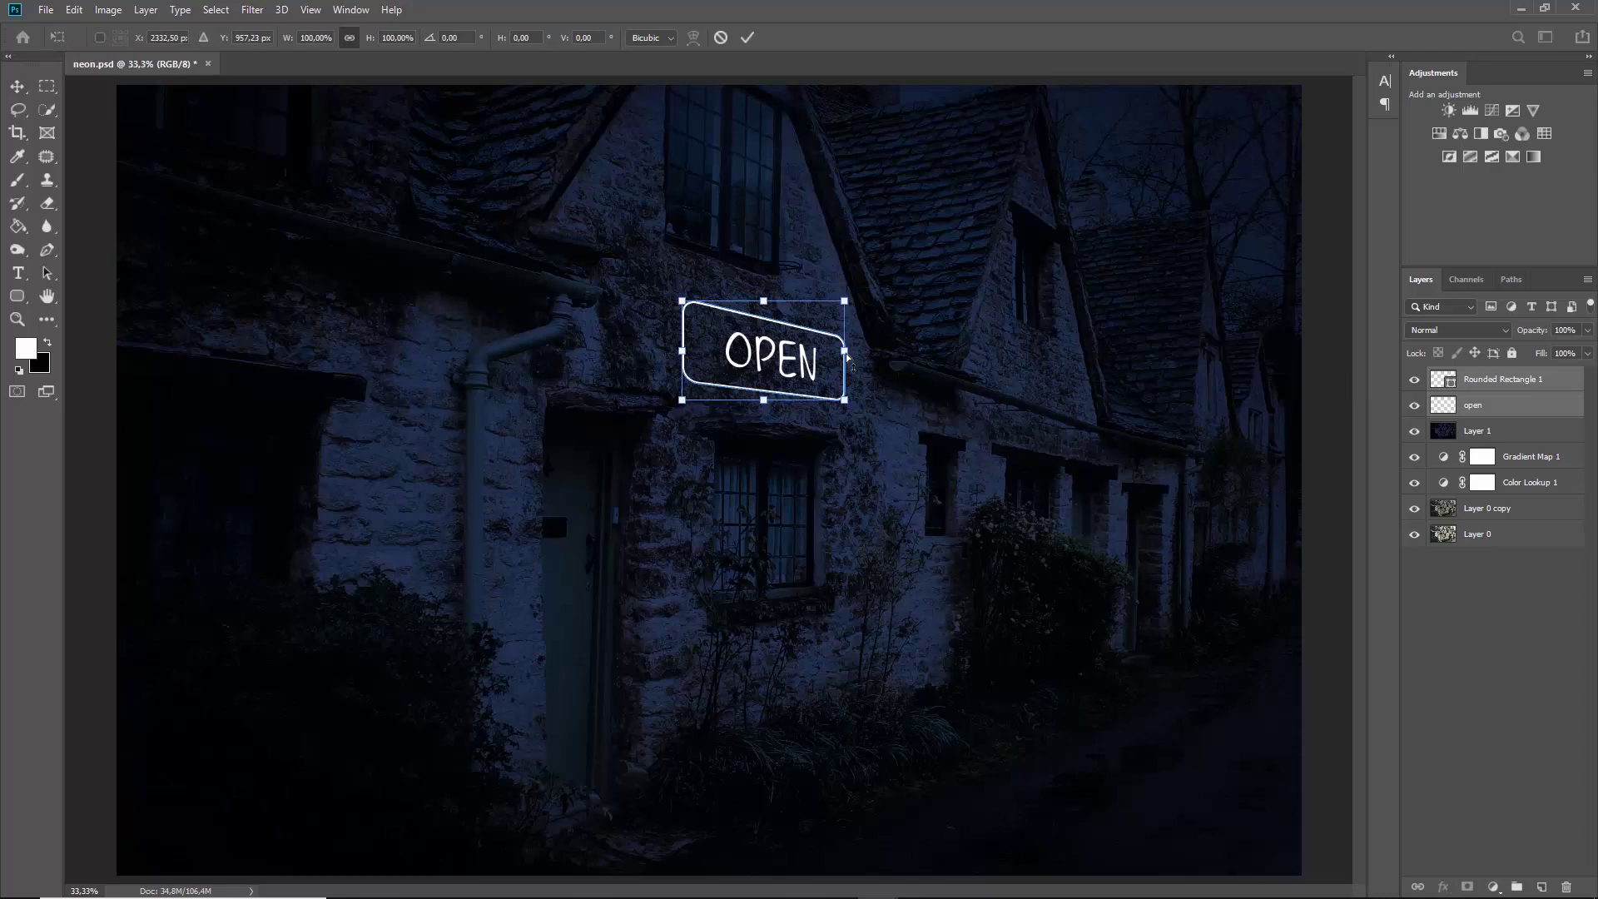
drag(845, 354, 847, 364)
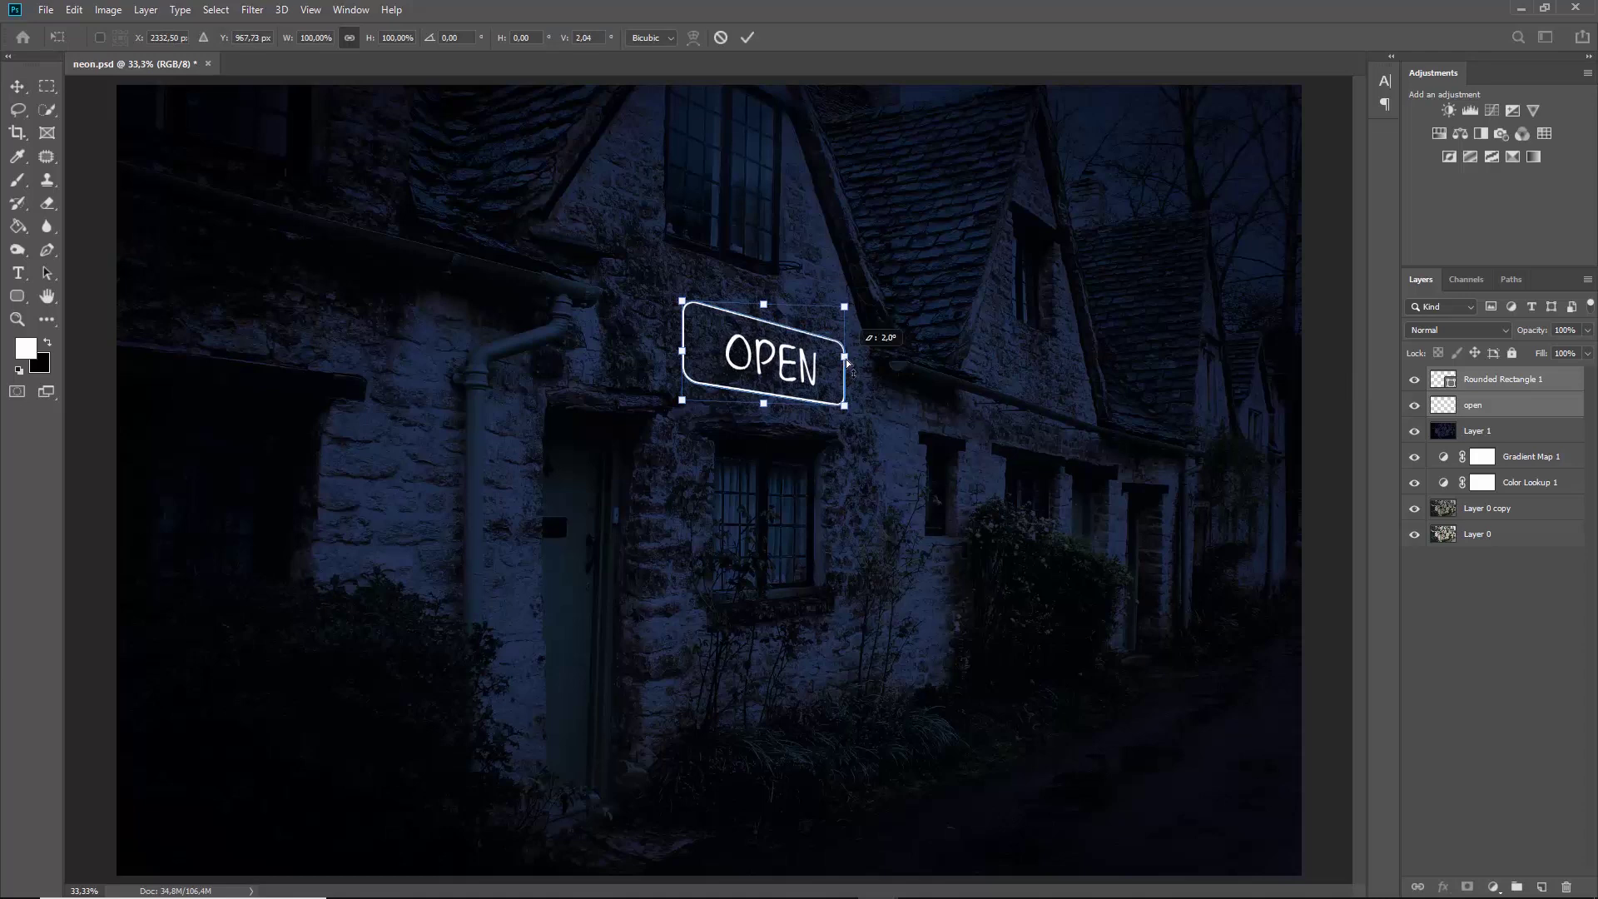
key(Return)
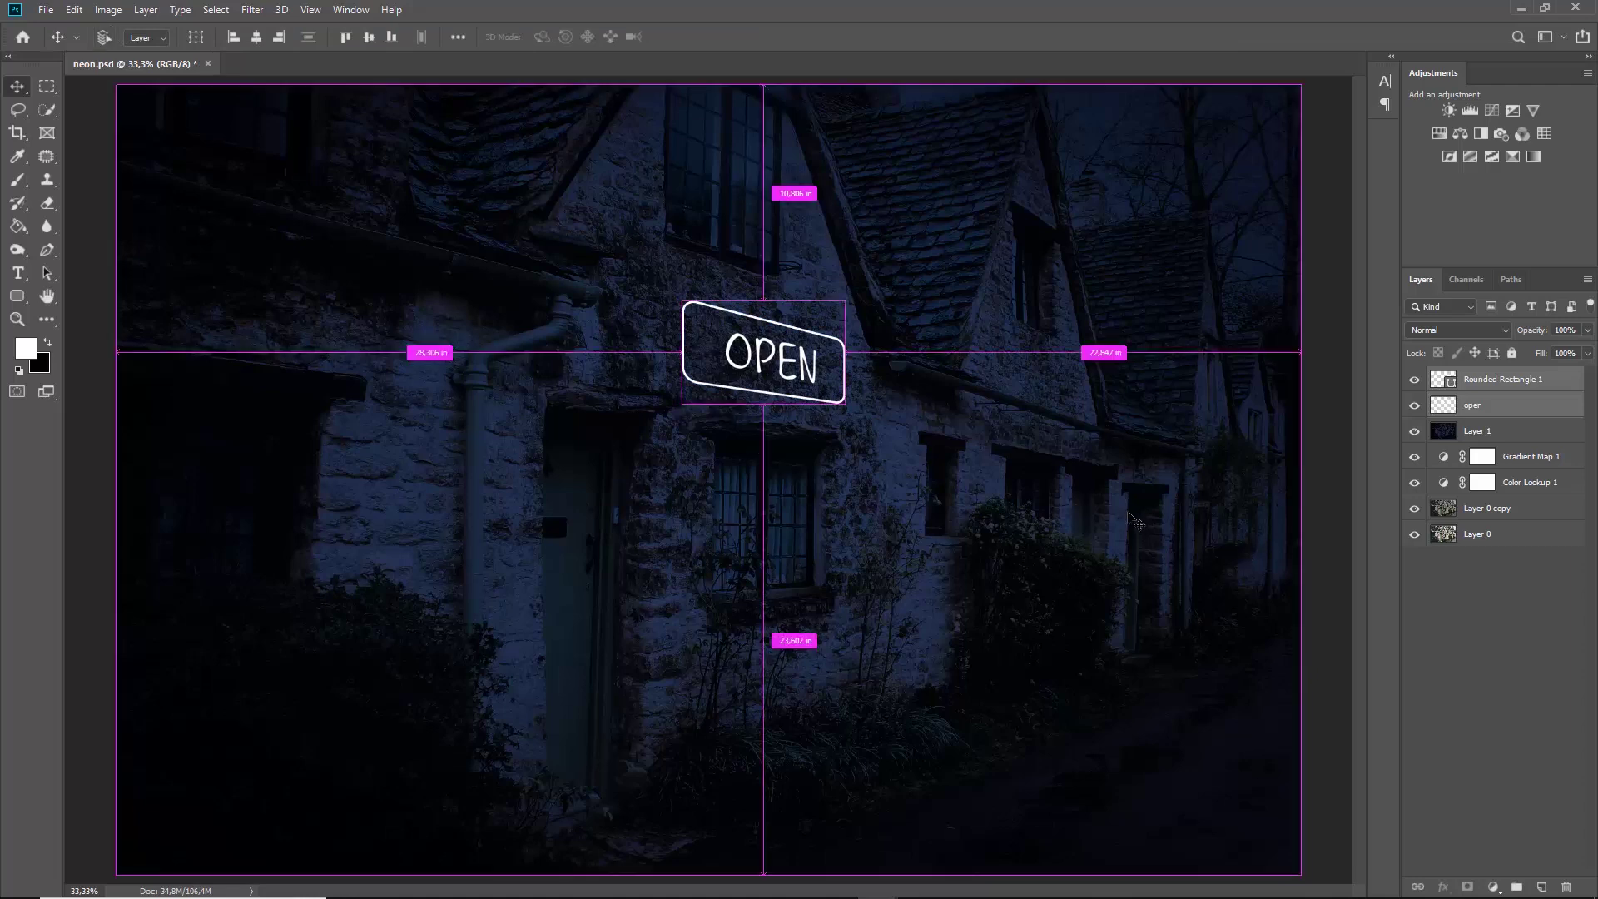
- Shrink the sign to about 87% and nudge it slightly up and right
key(ctrl+t)
drag(847, 300, 834, 307)
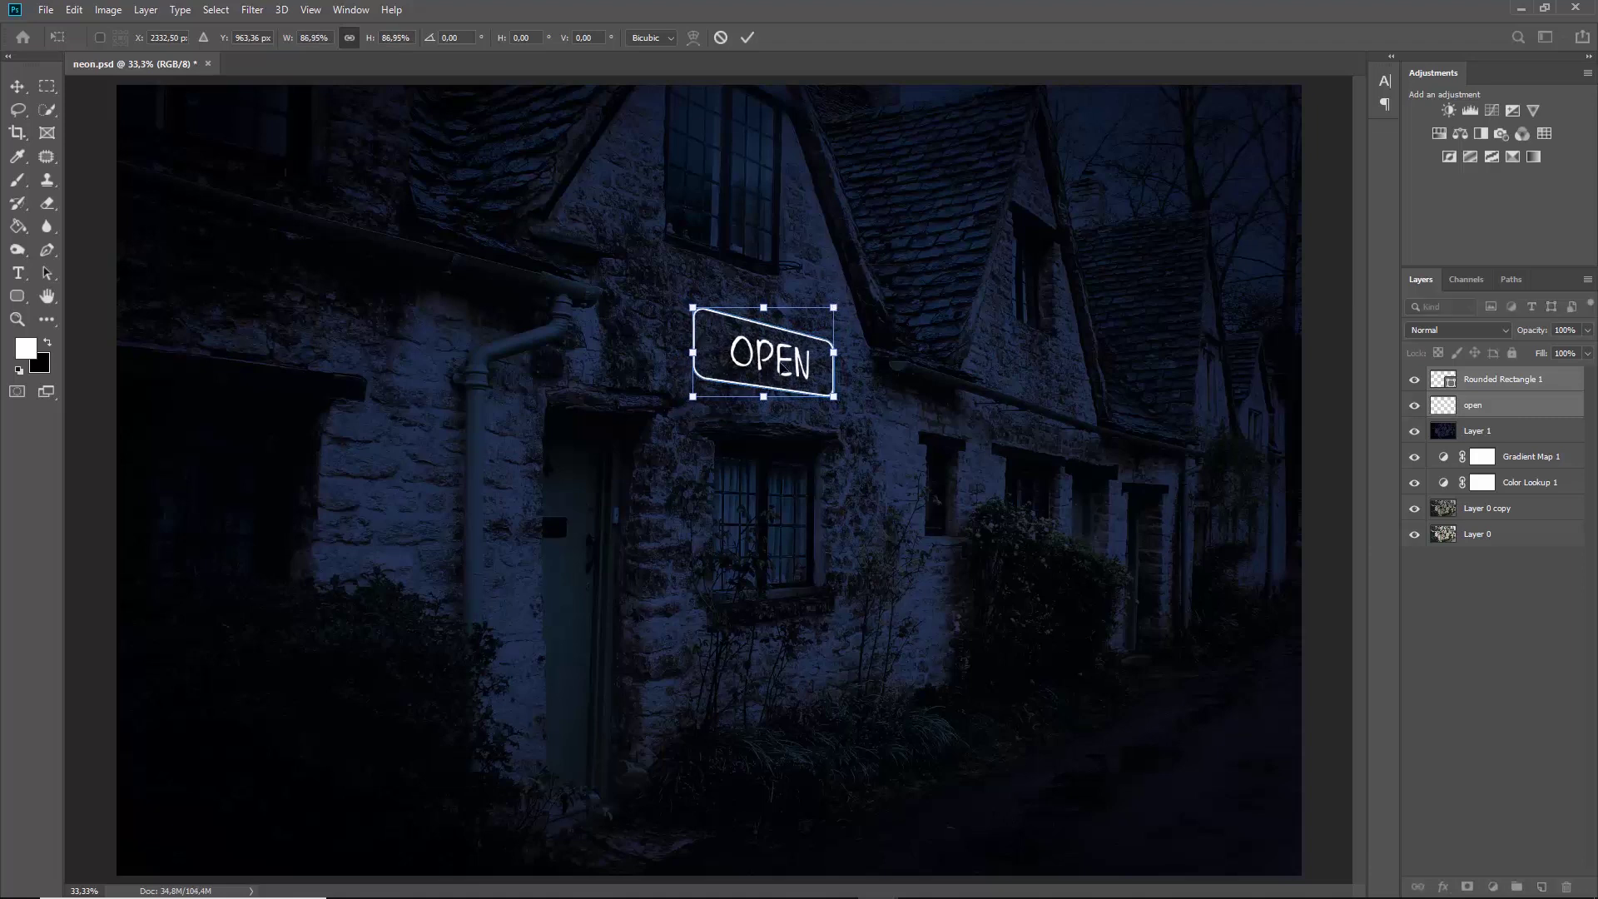
drag(778, 368, 771, 370)
key(Return)
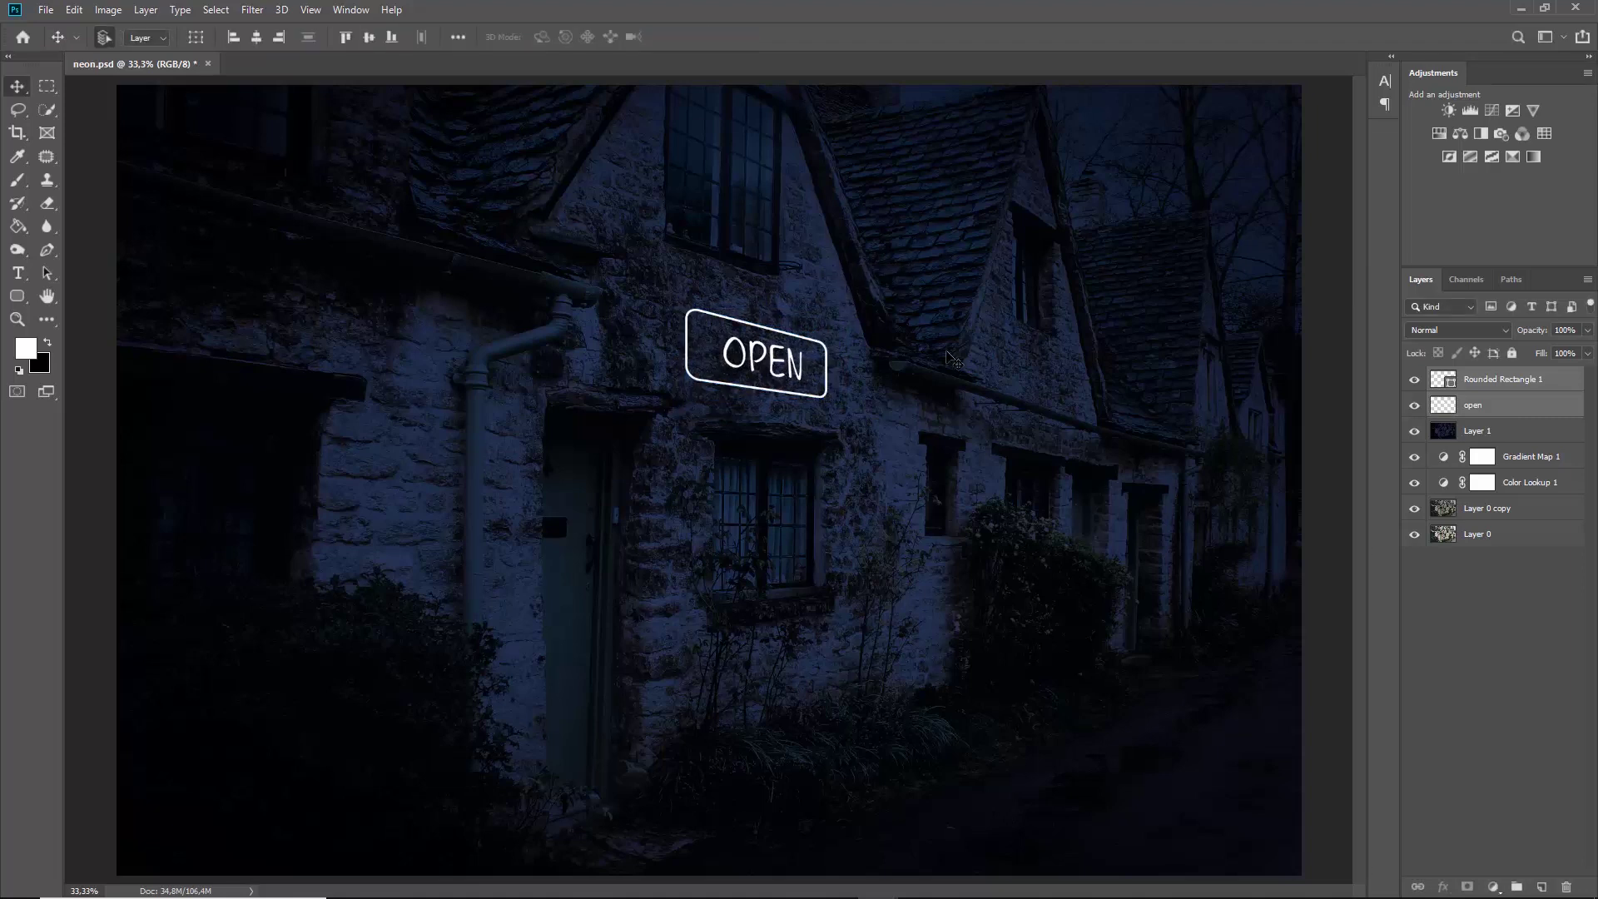
key(shift+Up)
key(shift+Right)
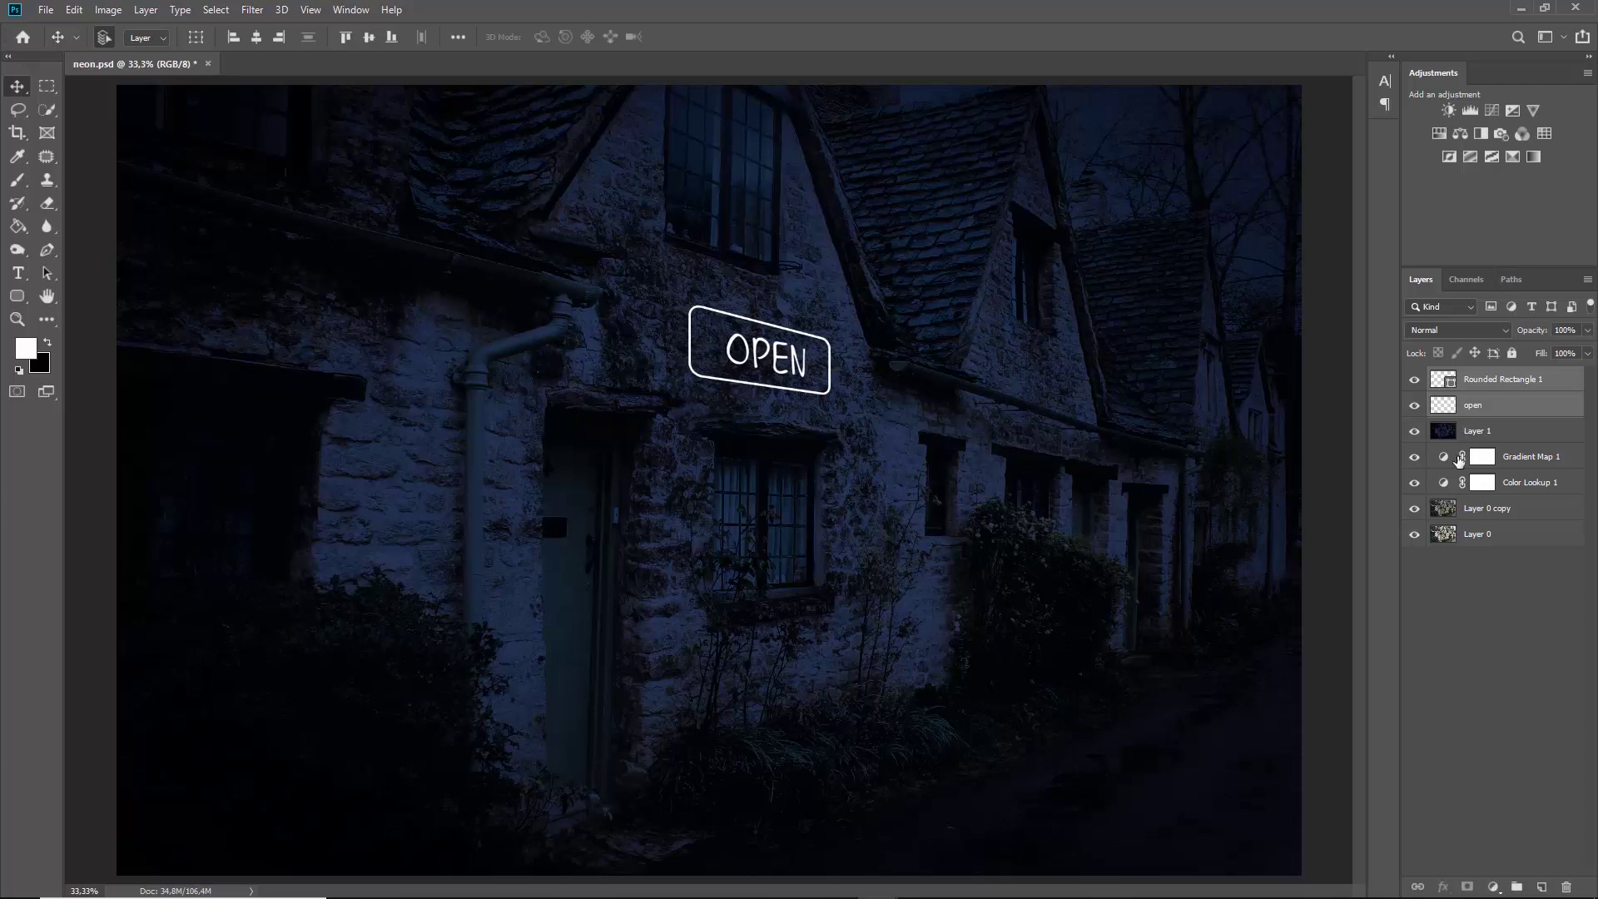
click(1485, 409)
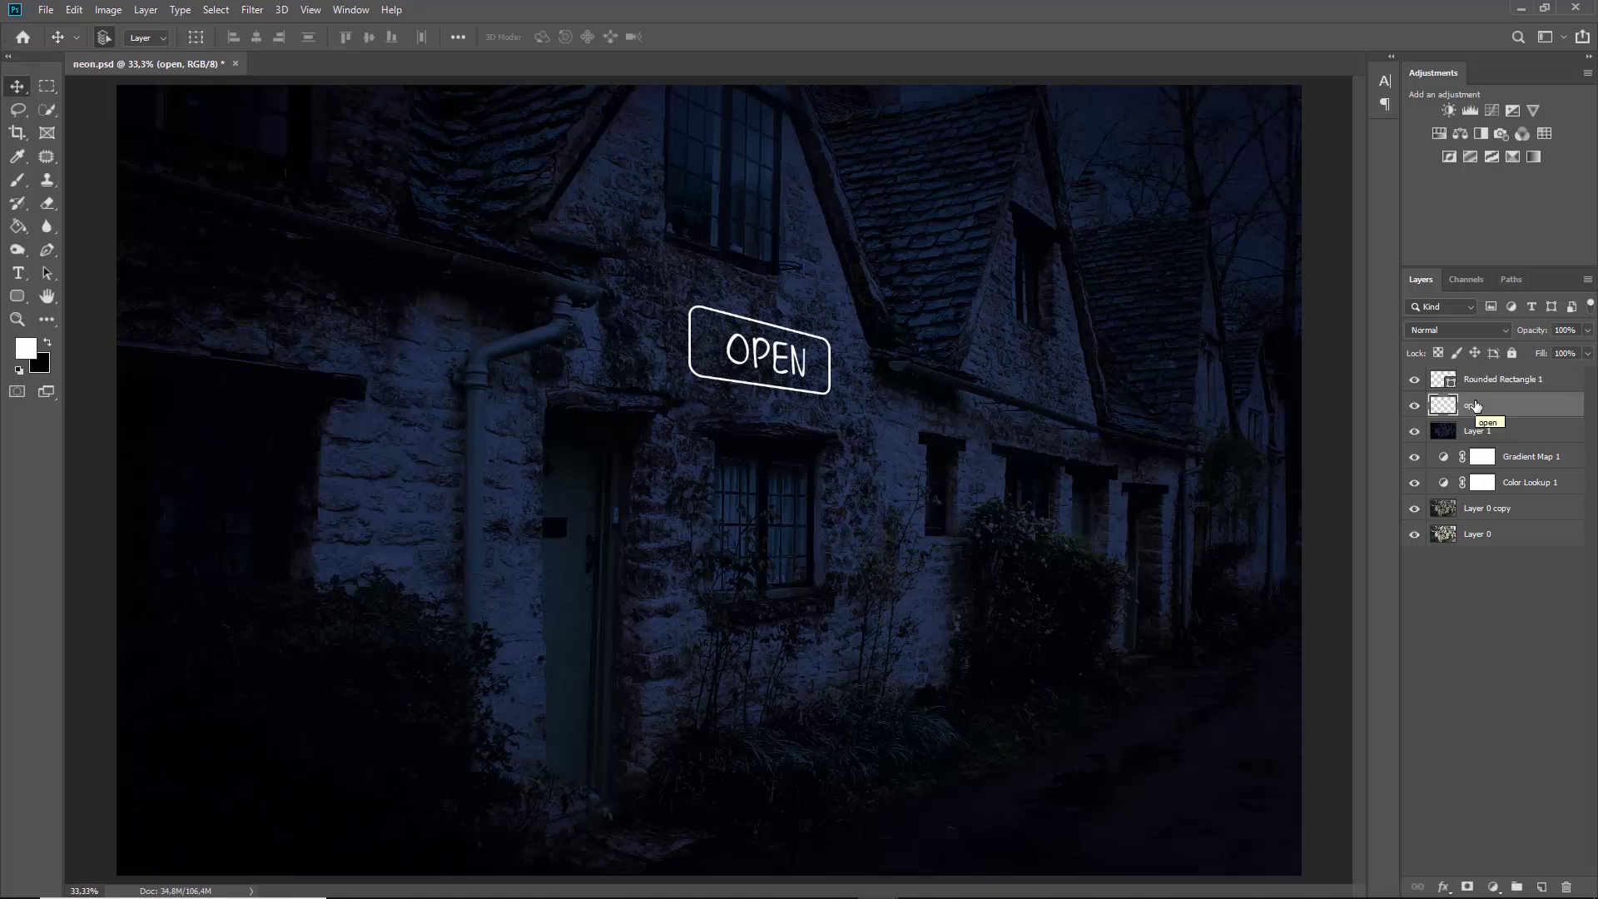
- Enable Outer Glow in the open layer's Blending Options with Normal blend mode
right_click(1473, 405)
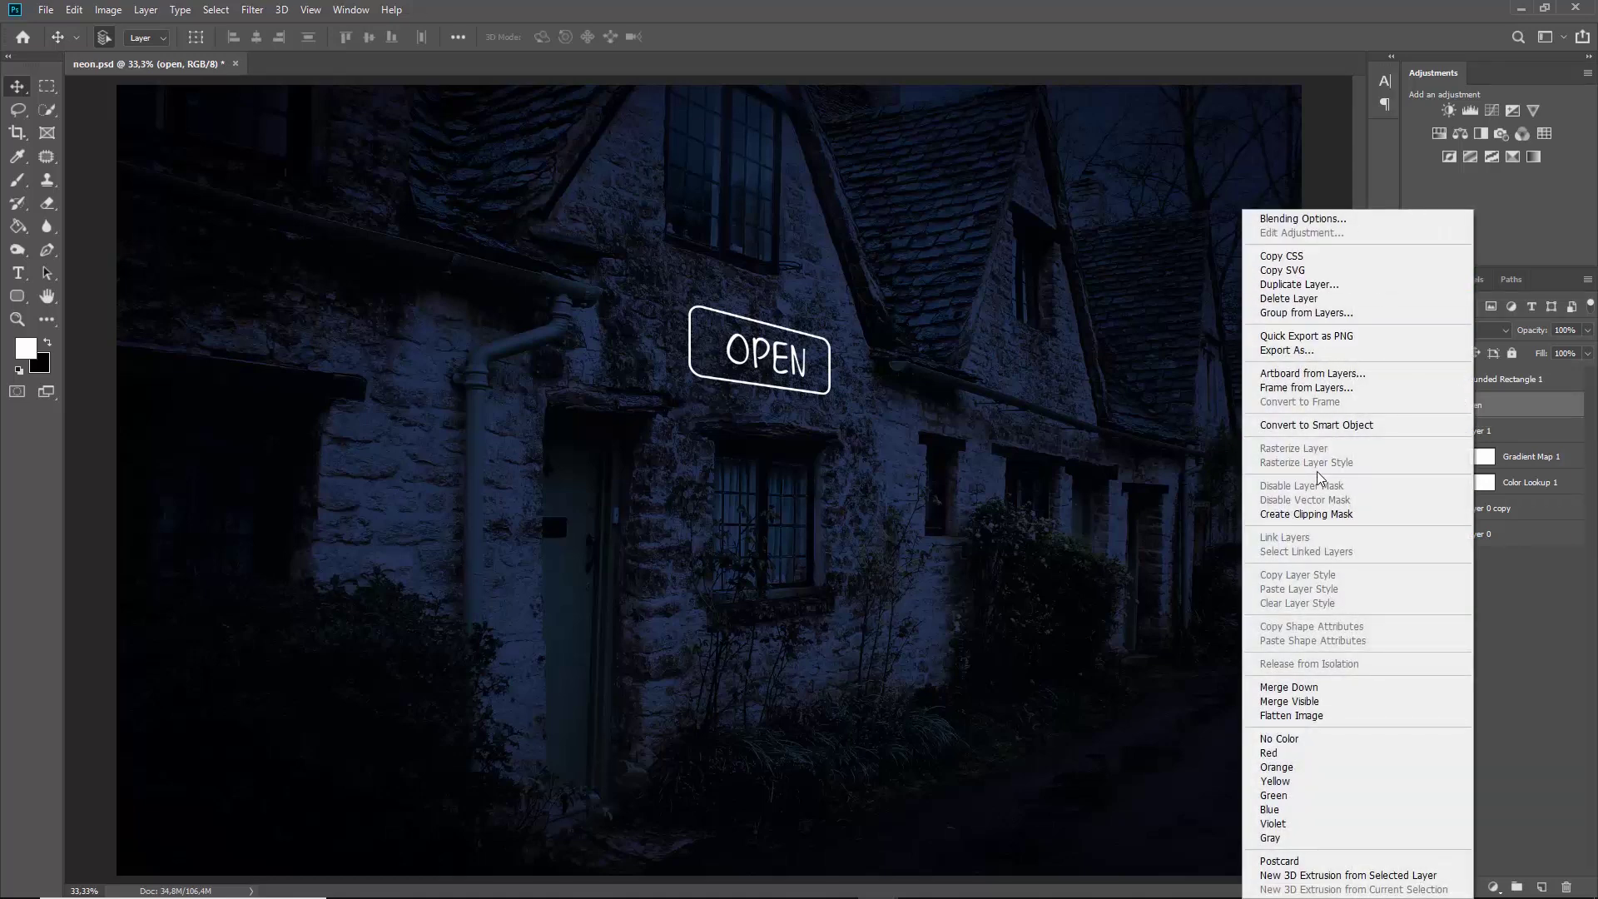
click(1348, 218)
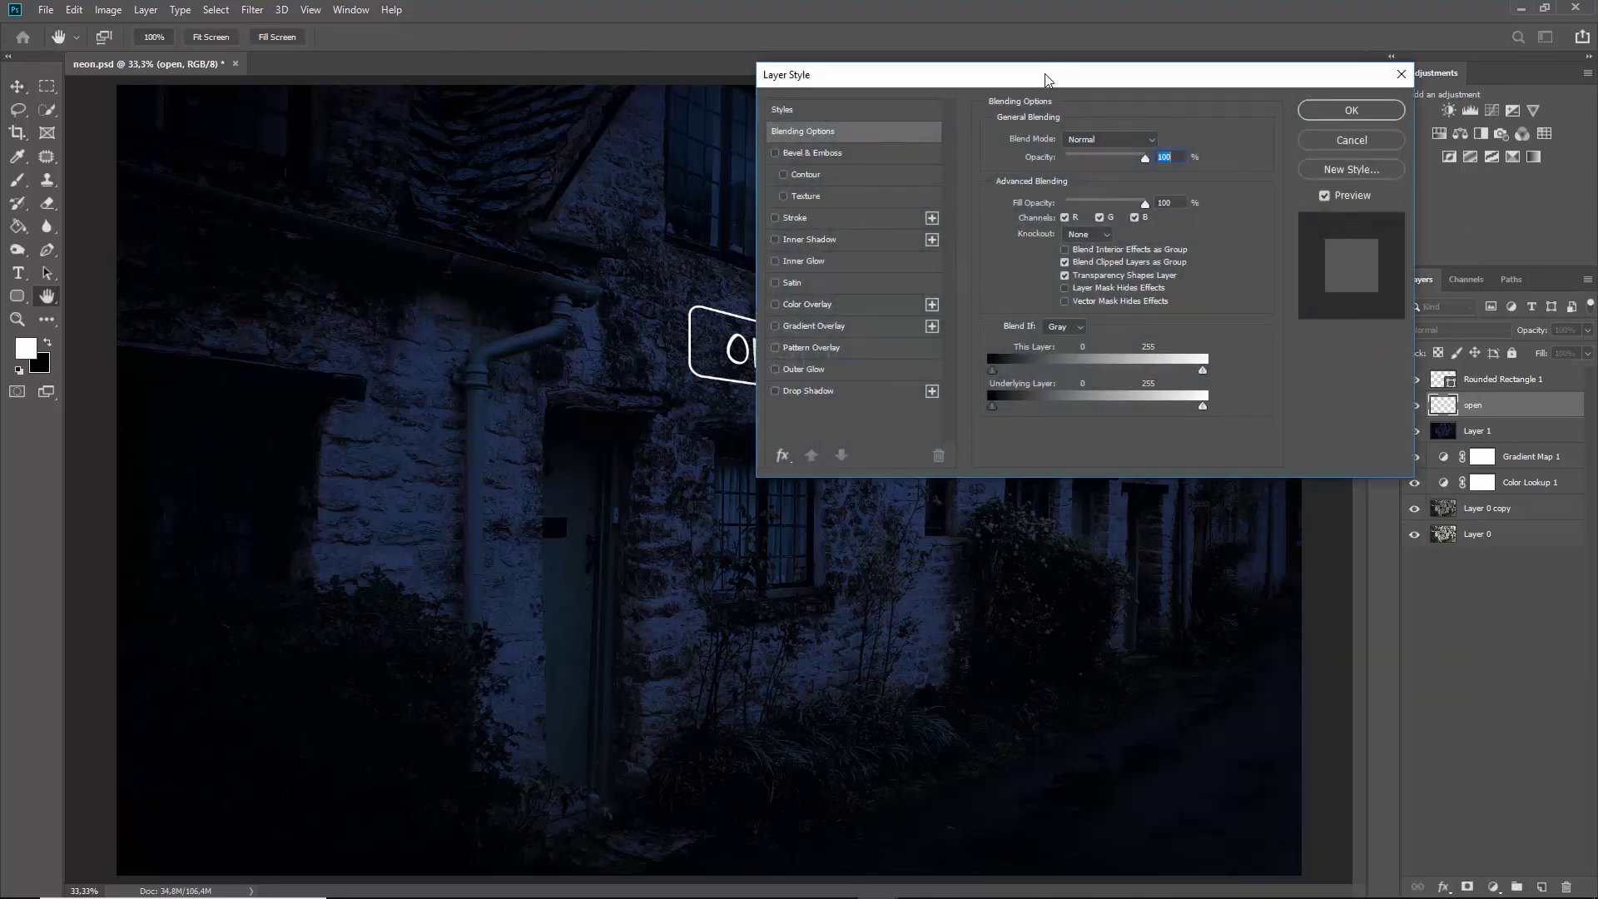
drag(1043, 74, 1186, 73)
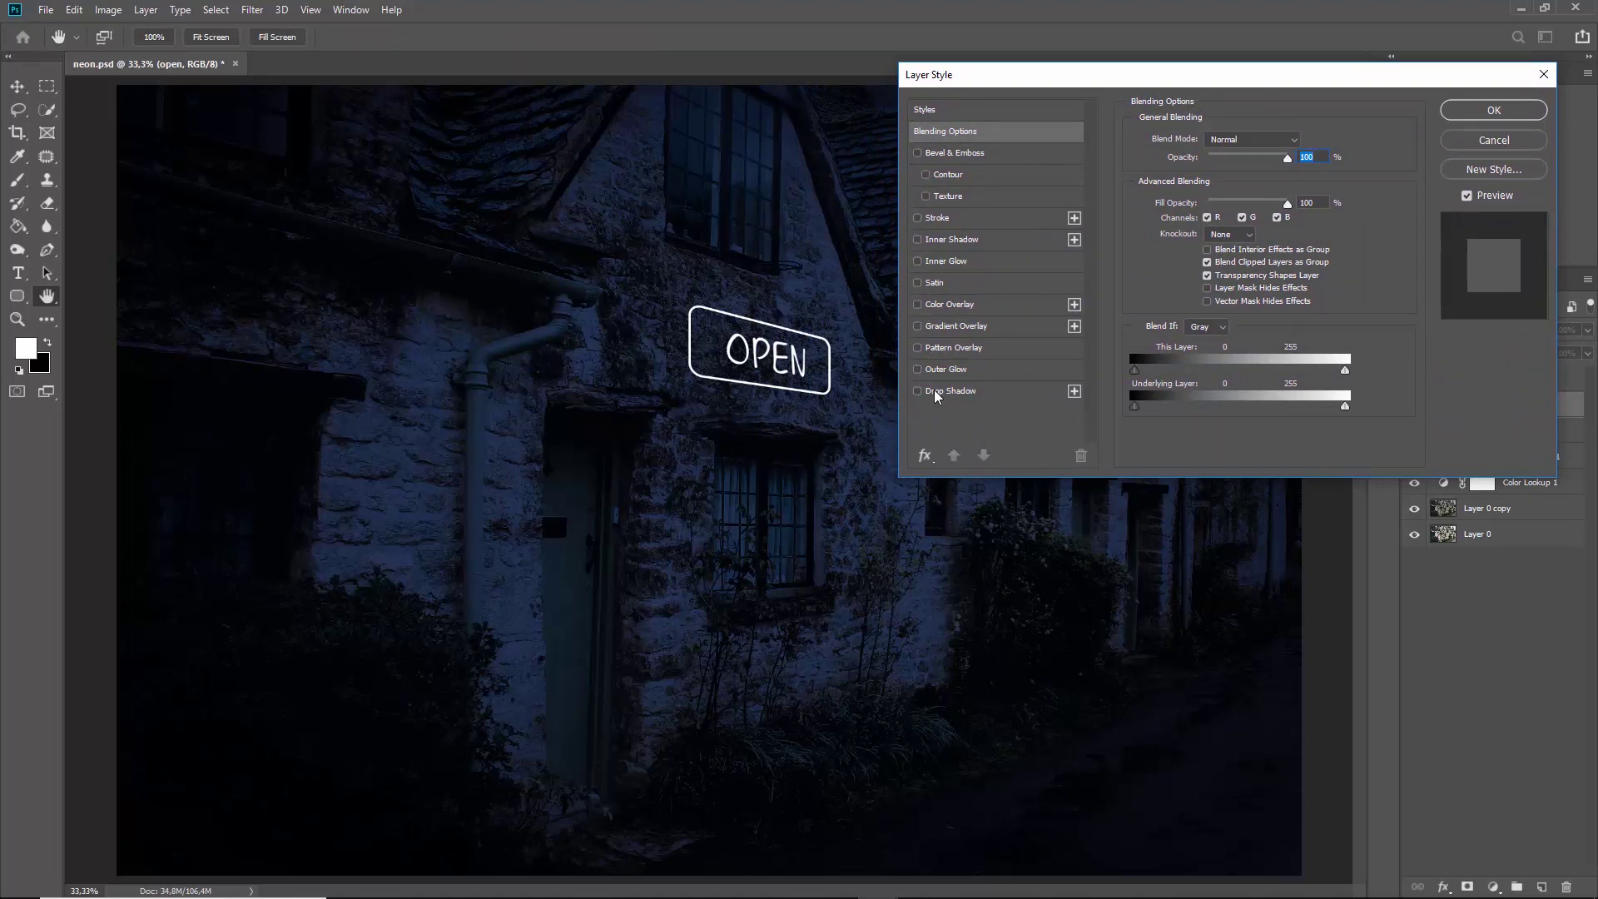
click(918, 370)
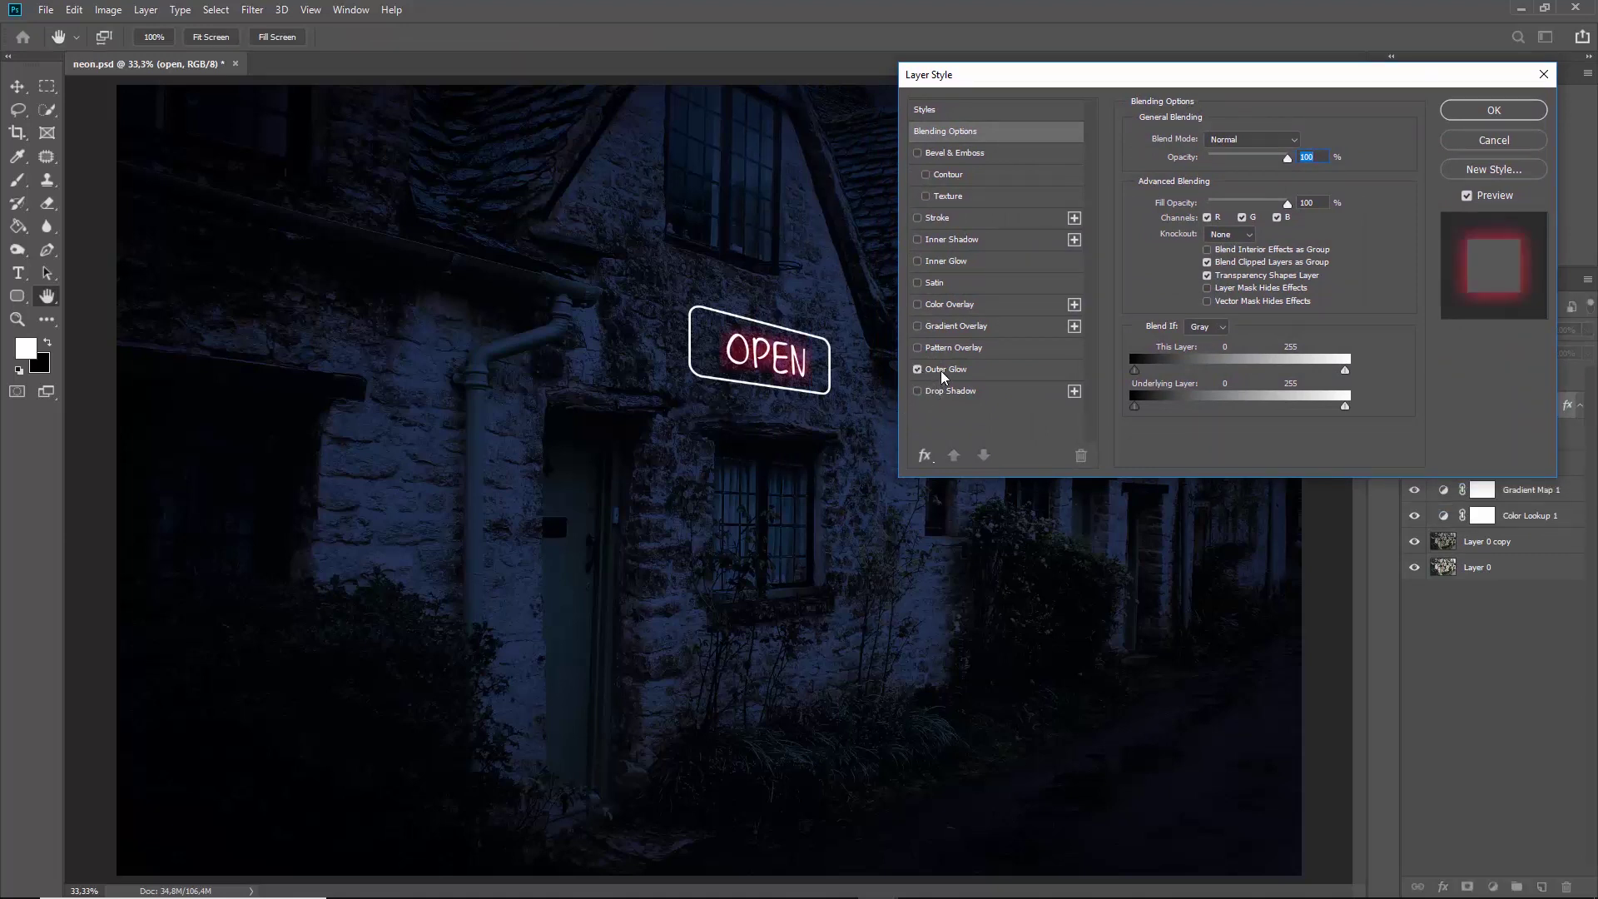
click(944, 375)
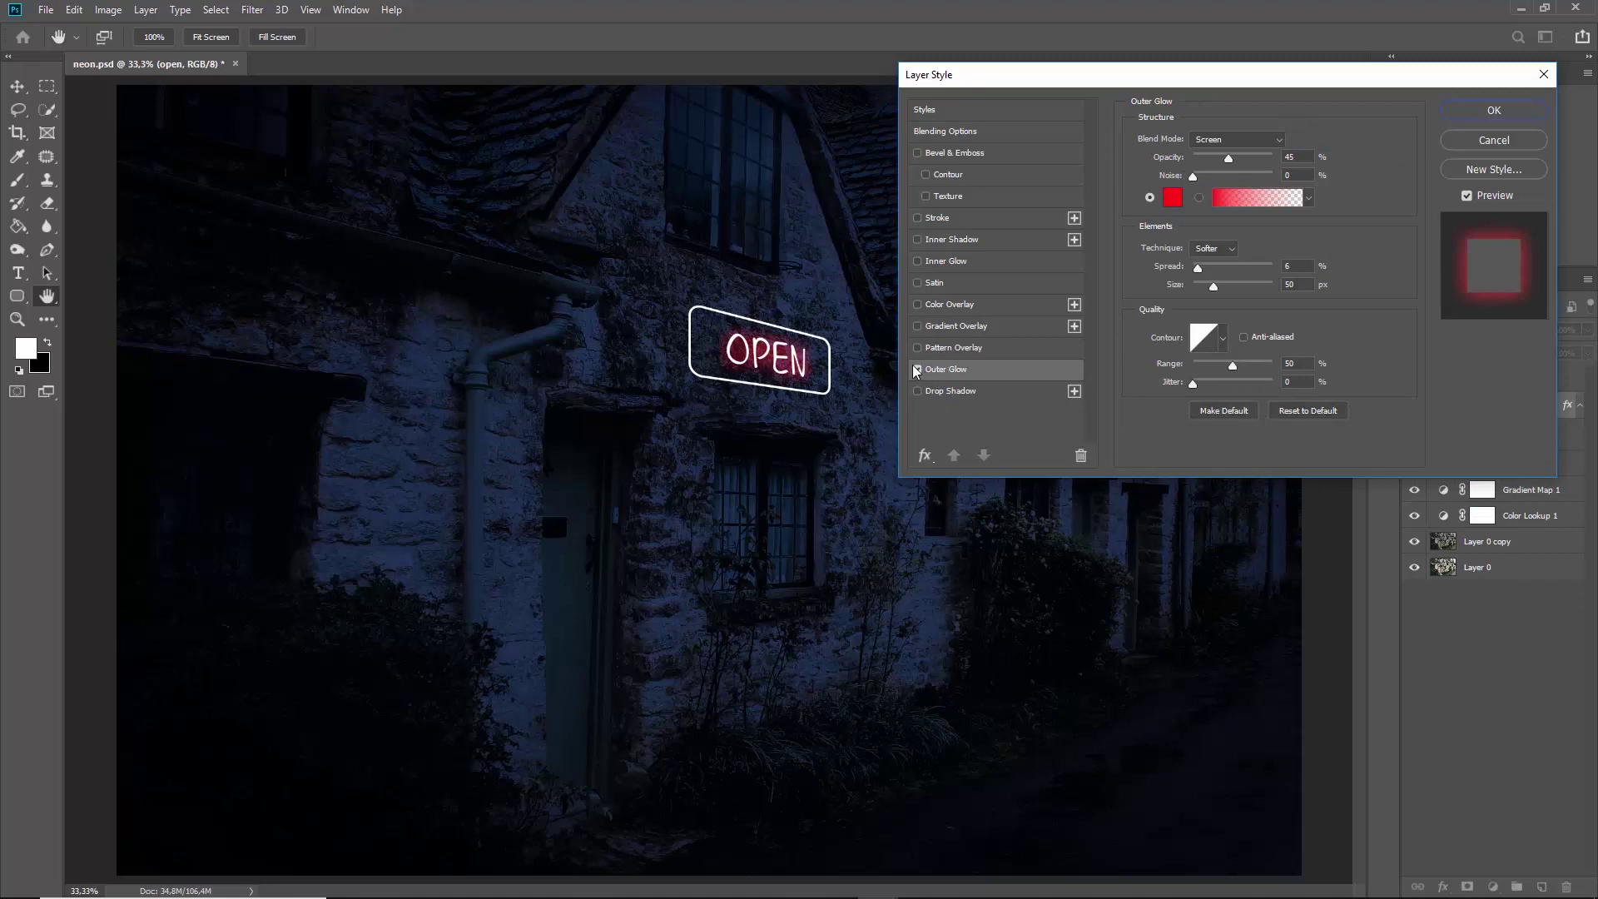
click(917, 370)
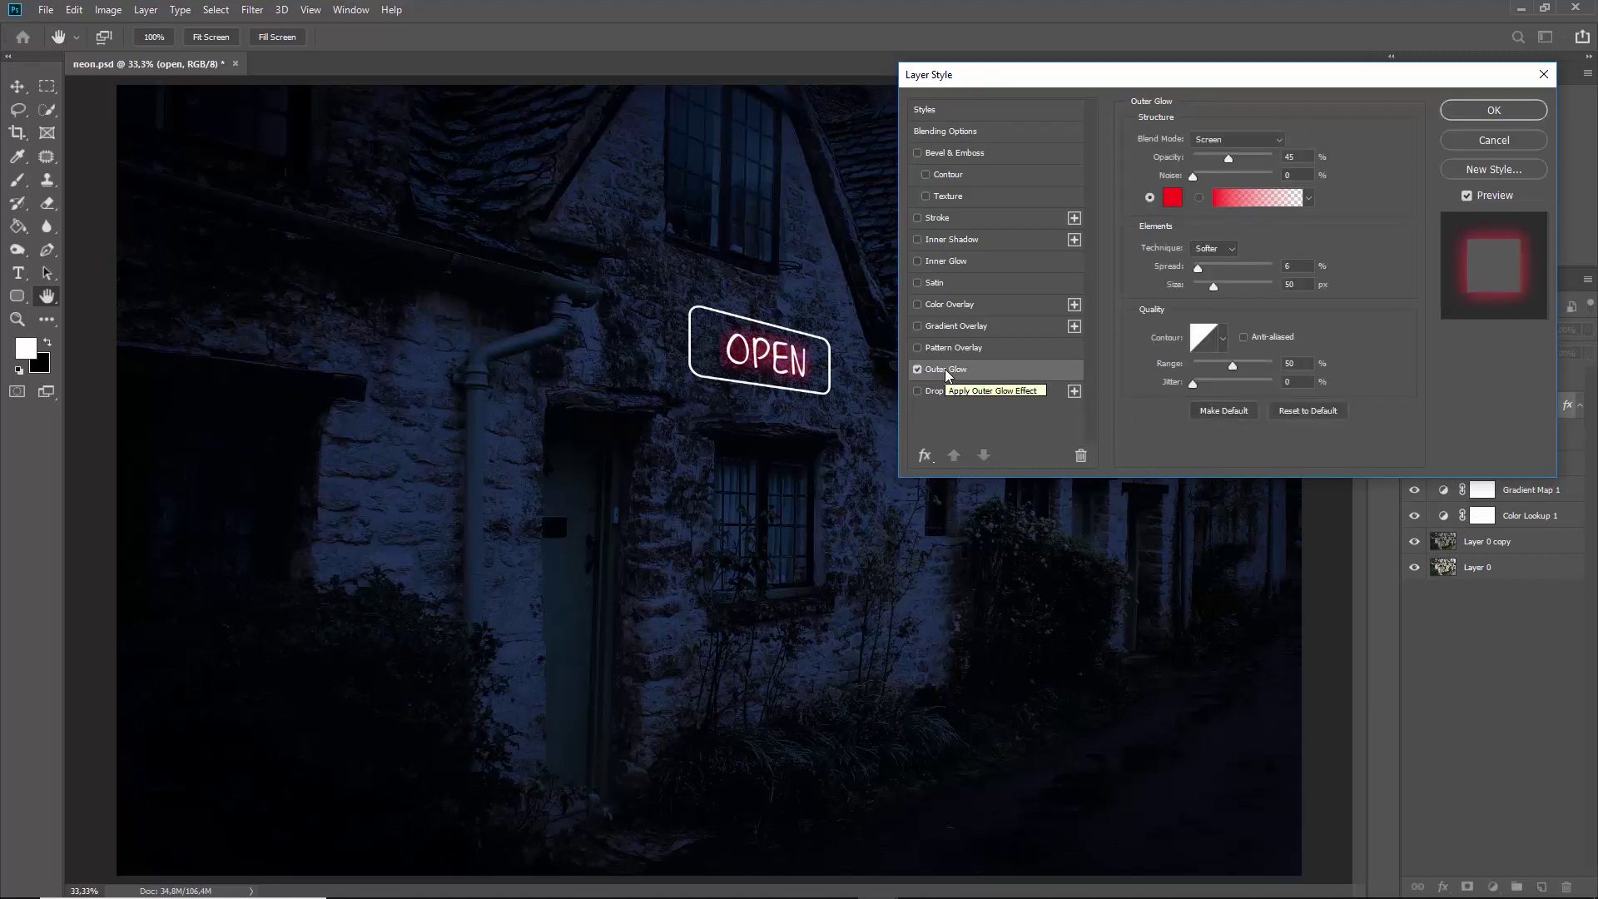
click(1240, 140)
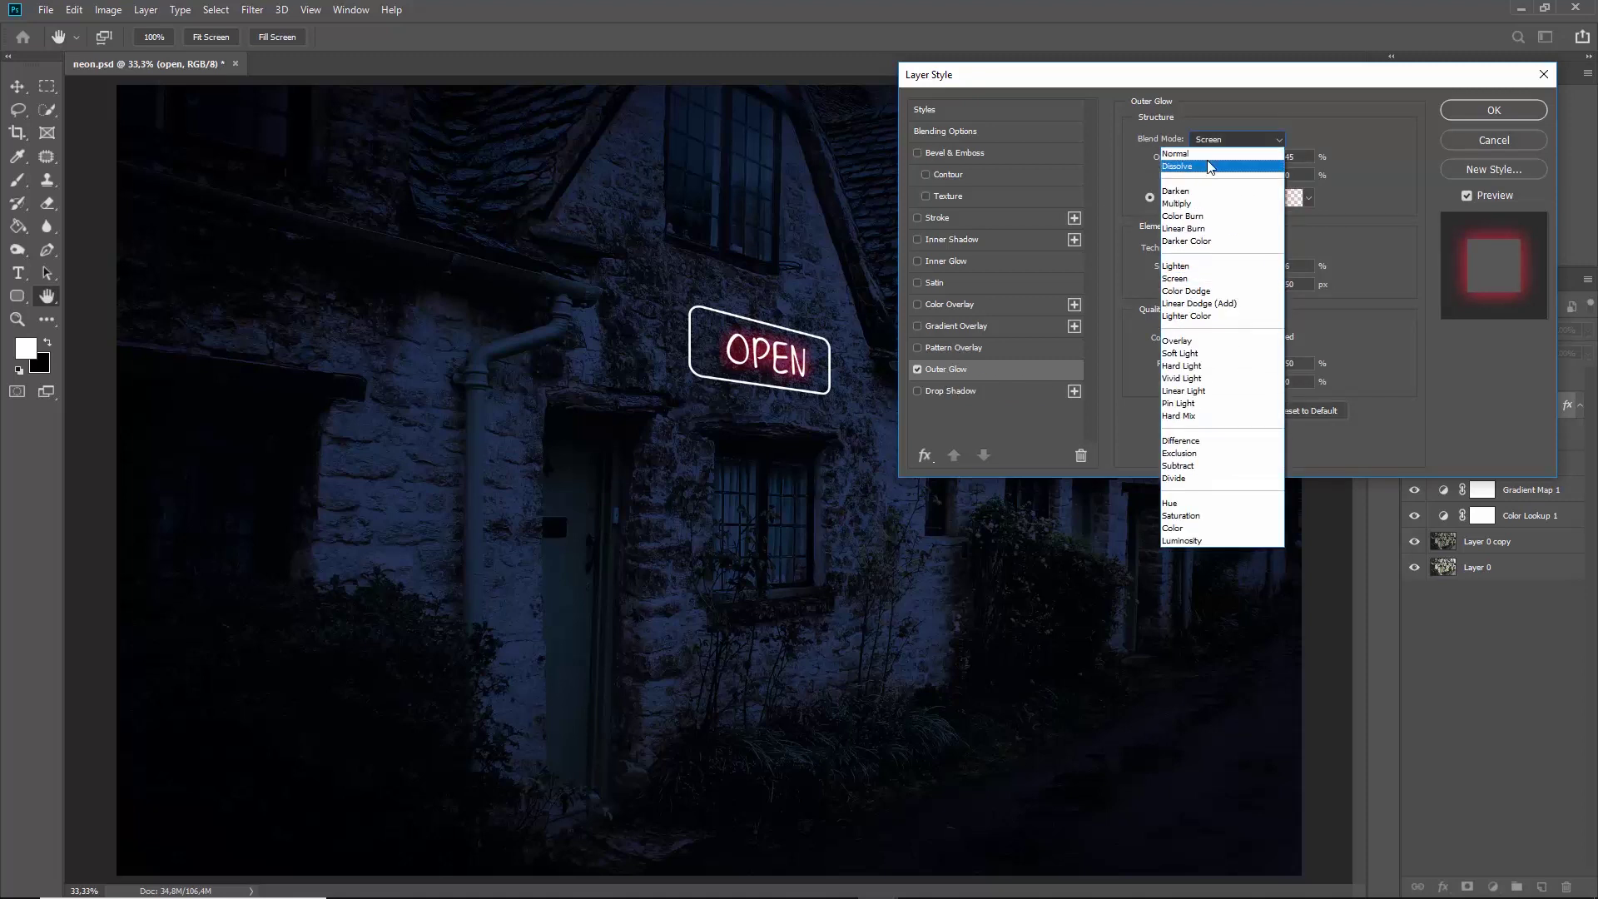
click(1206, 154)
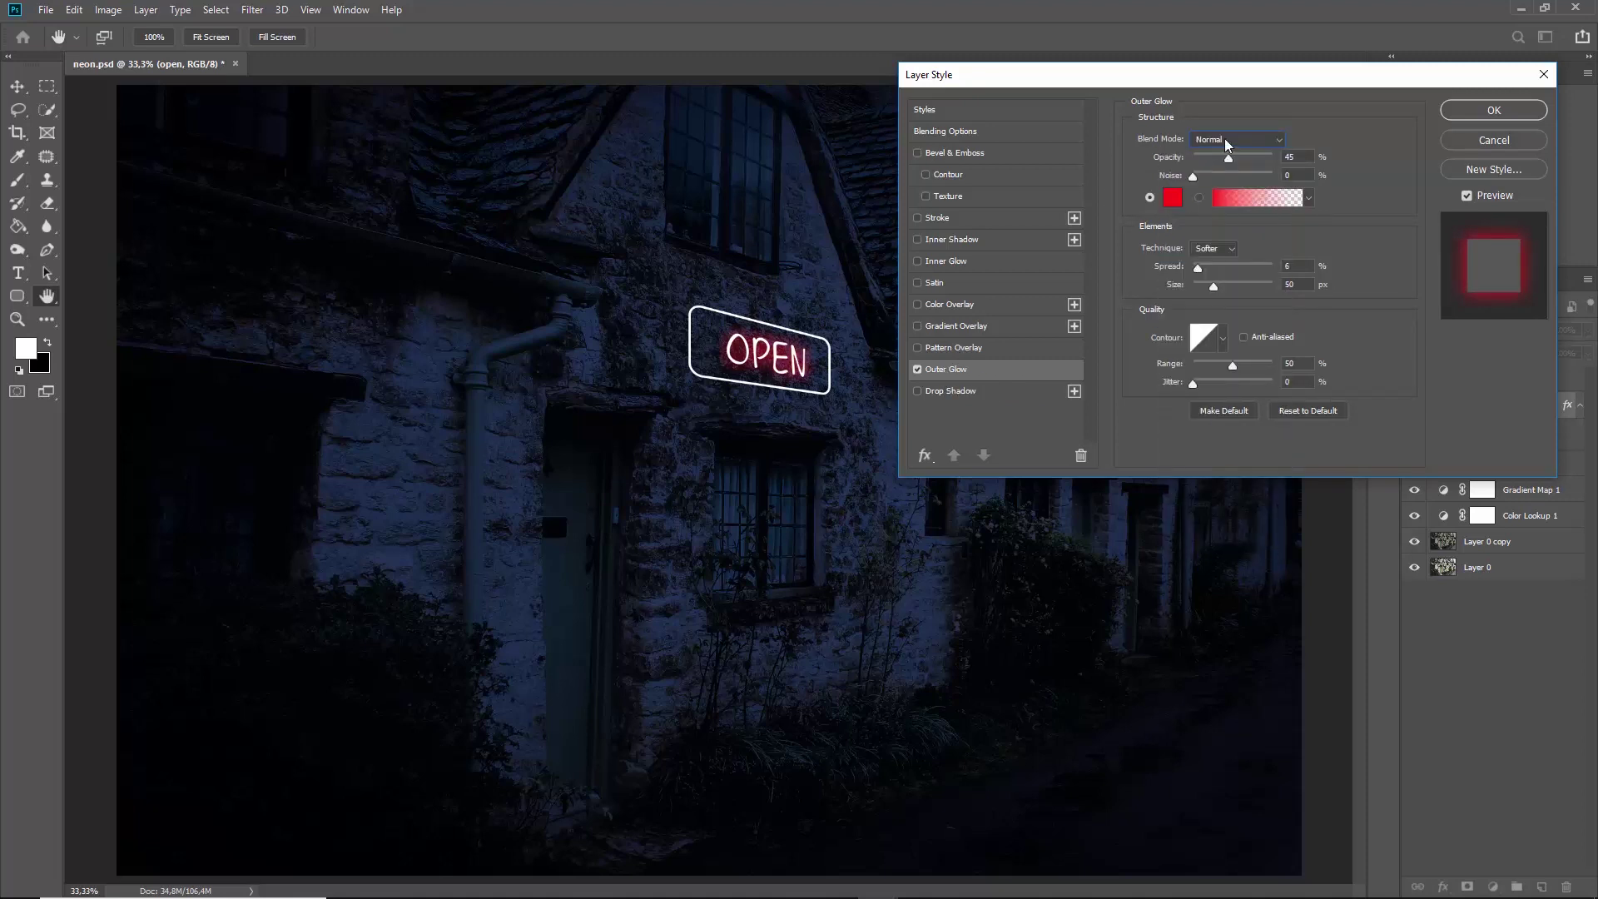
click(1225, 140)
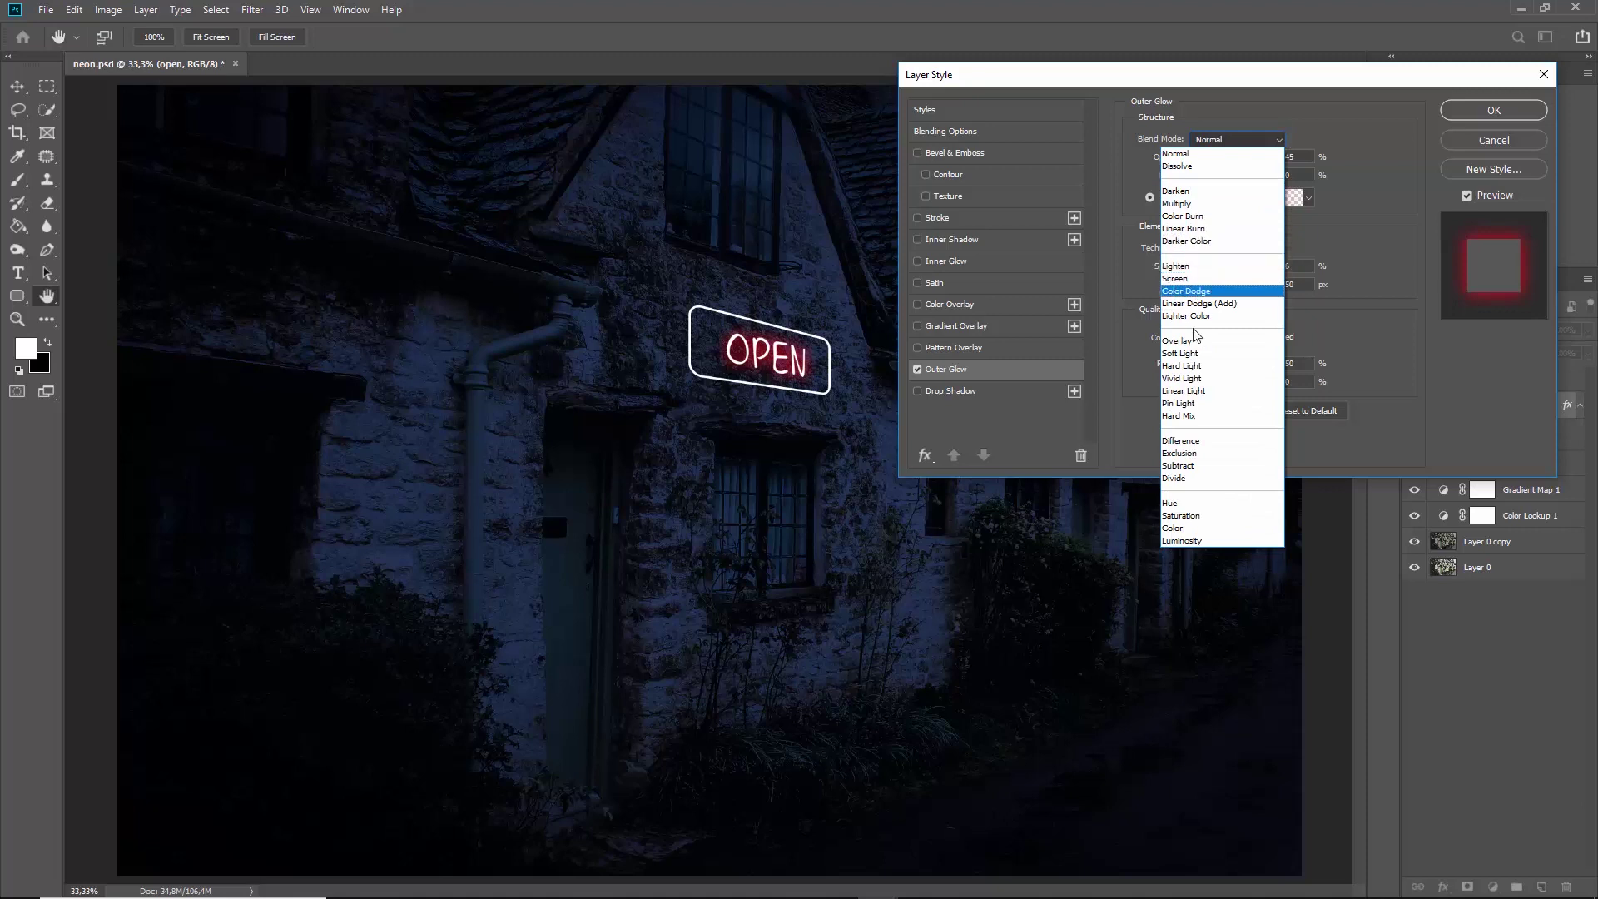
click(1465, 639)
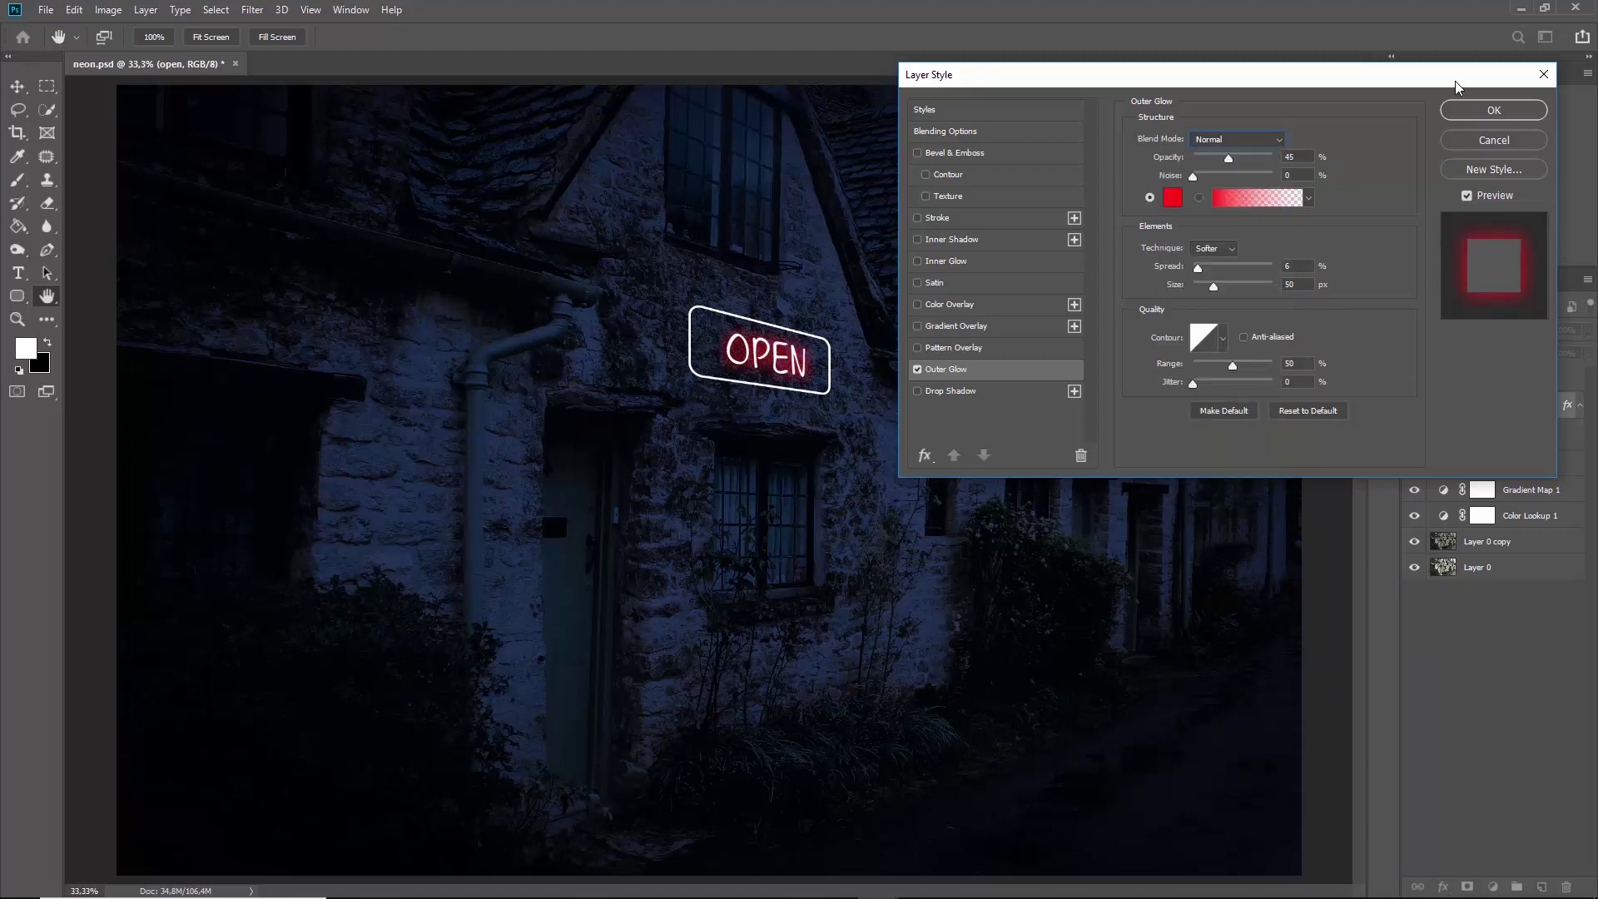
drag(1455, 82, 1287, 90)
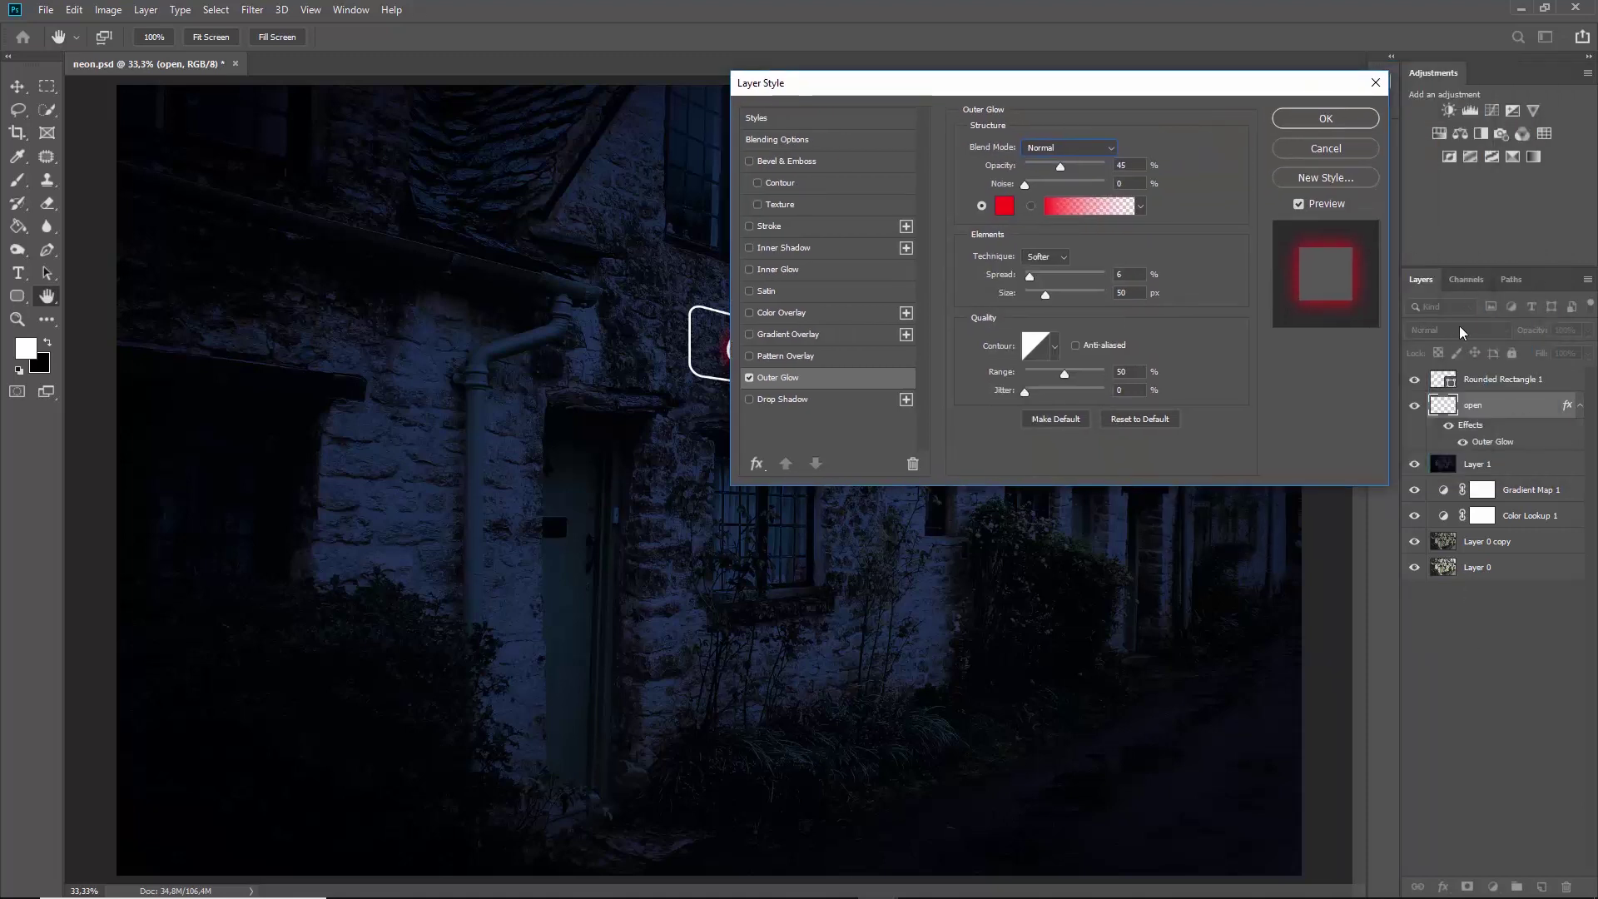
drag(1072, 80, 1215, 61)
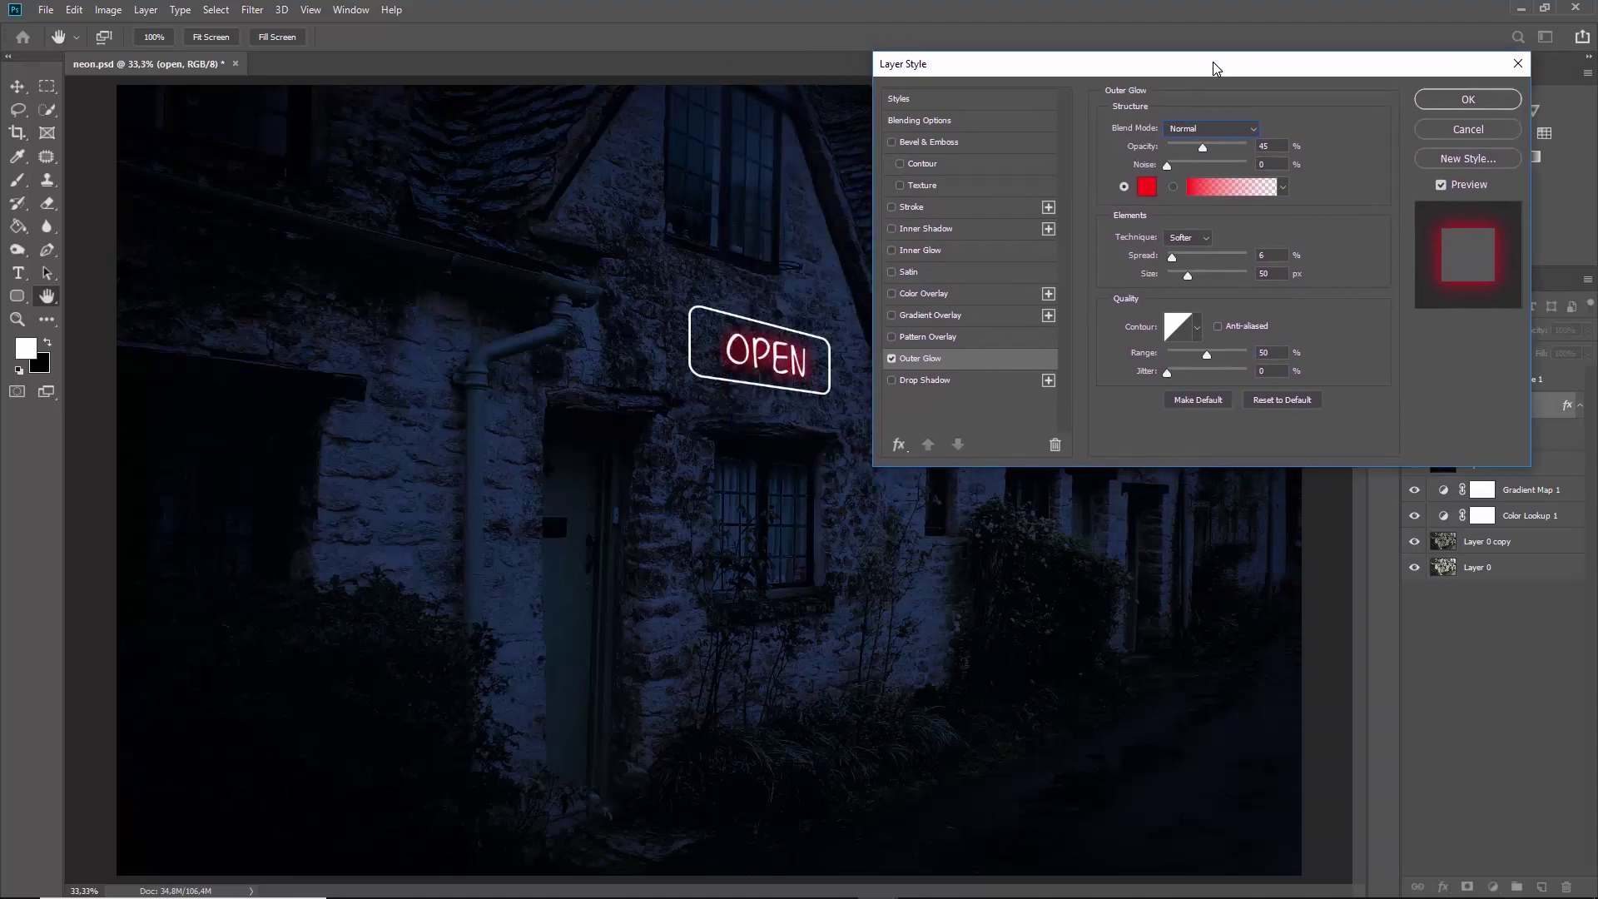
- Set the outer glow to Screen, 6% spread and 50 px size, keeping it red
click(1189, 131)
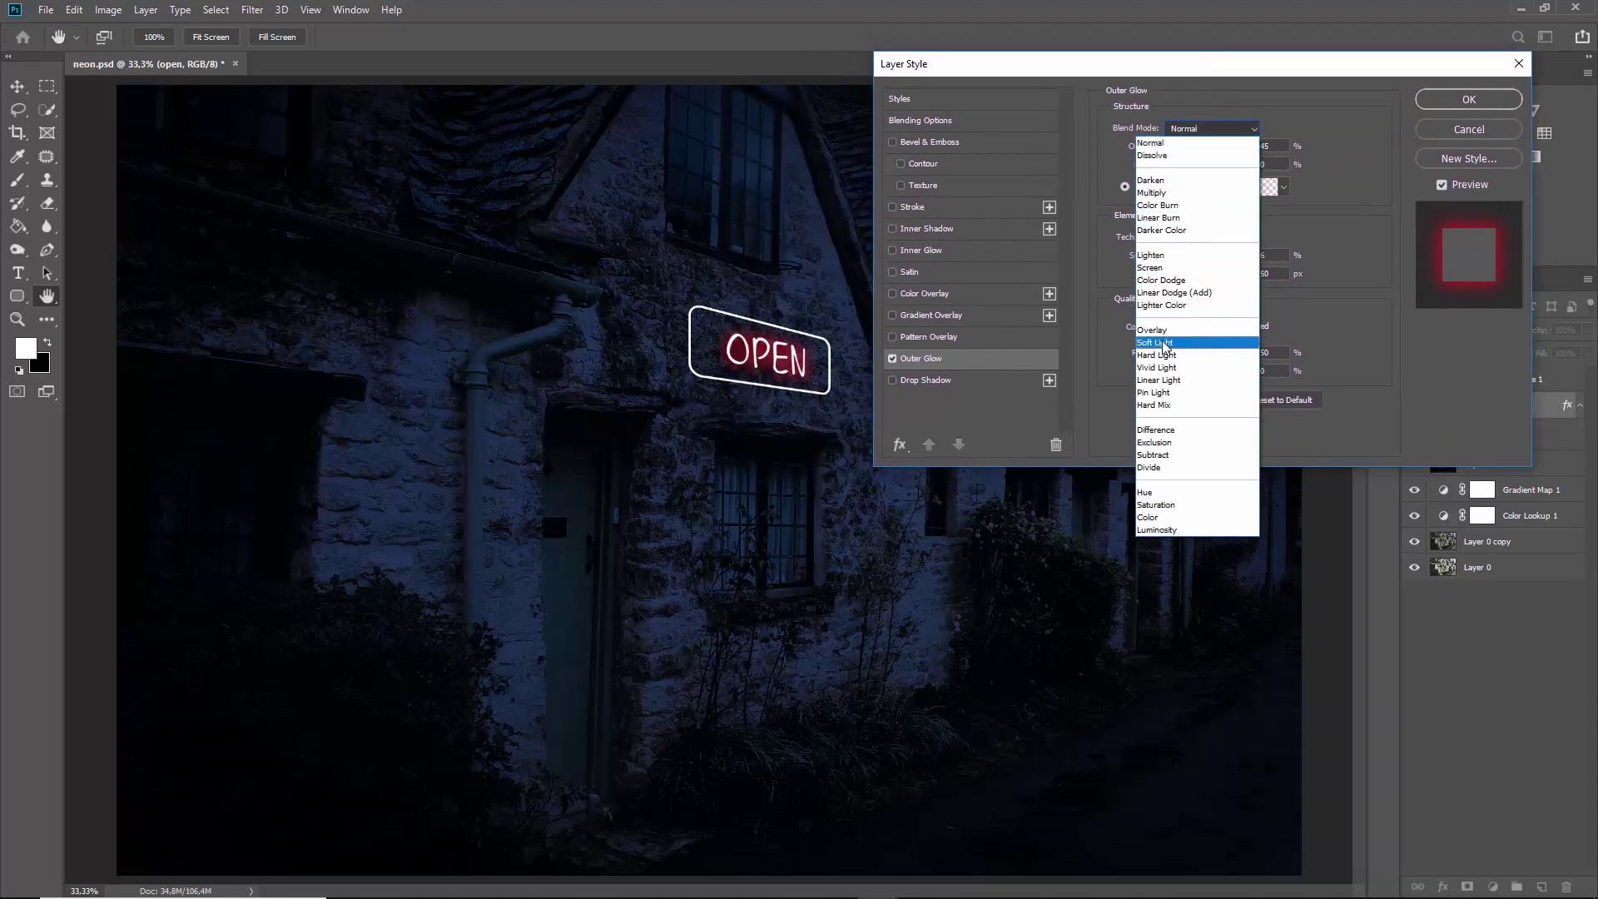
click(1166, 267)
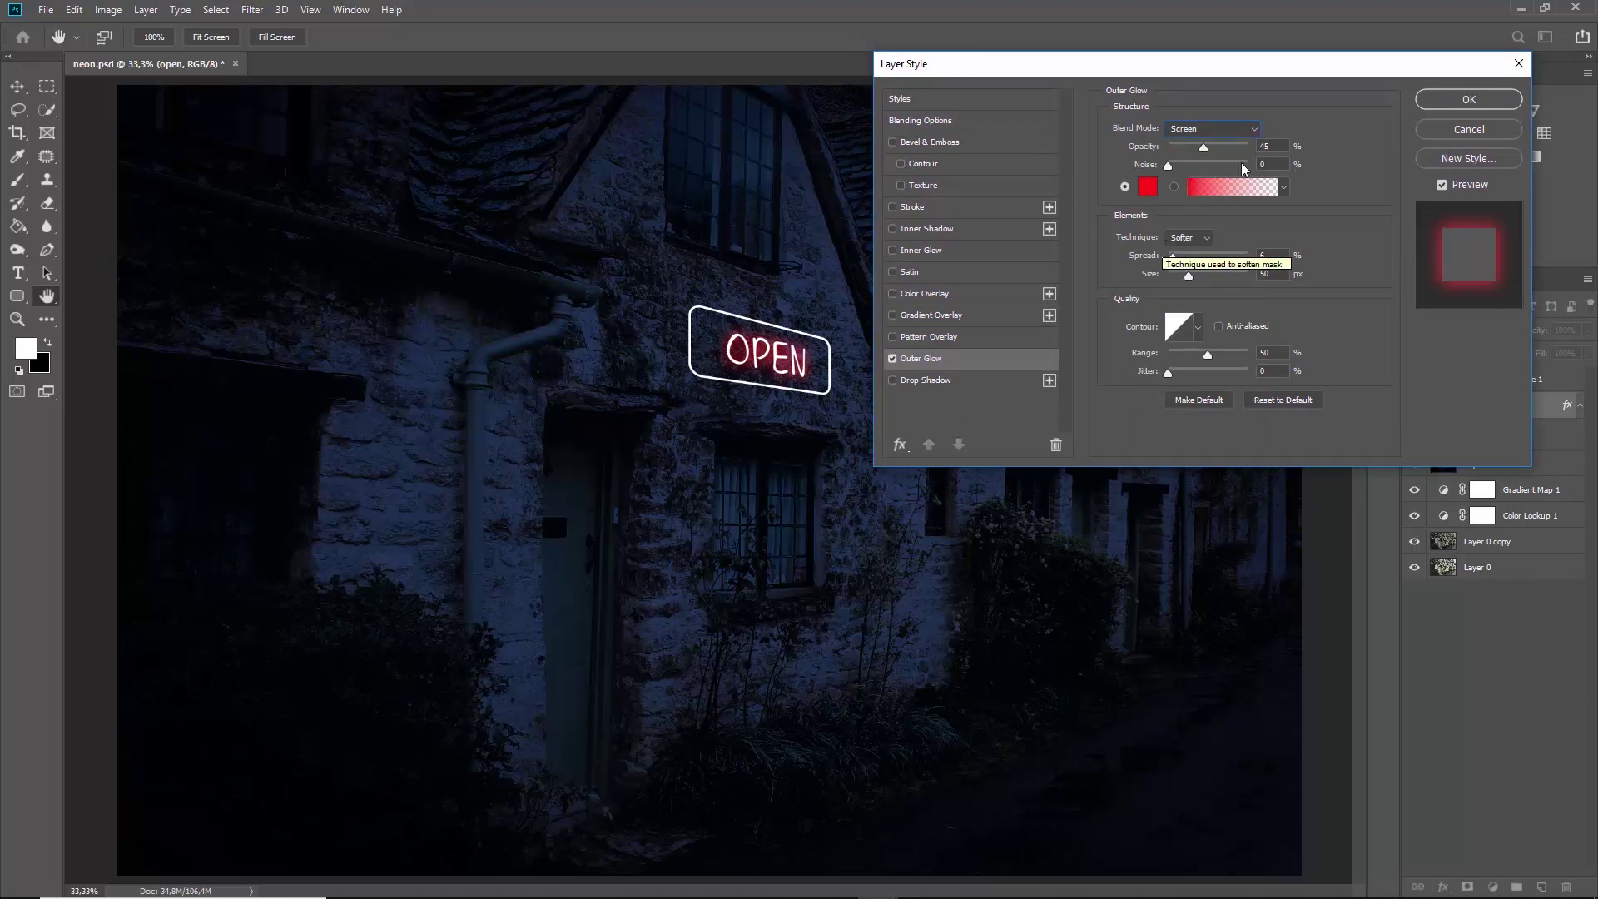
mouse_move(1202, 151)
mouse_down()
mouse_move(1250, 153)
mouse_move(1207, 144)
mouse_up()
mouse_move(1173, 258)
mouse_down()
mouse_move(1236, 258)
mouse_move(1159, 251)
mouse_move(1182, 256)
mouse_up()
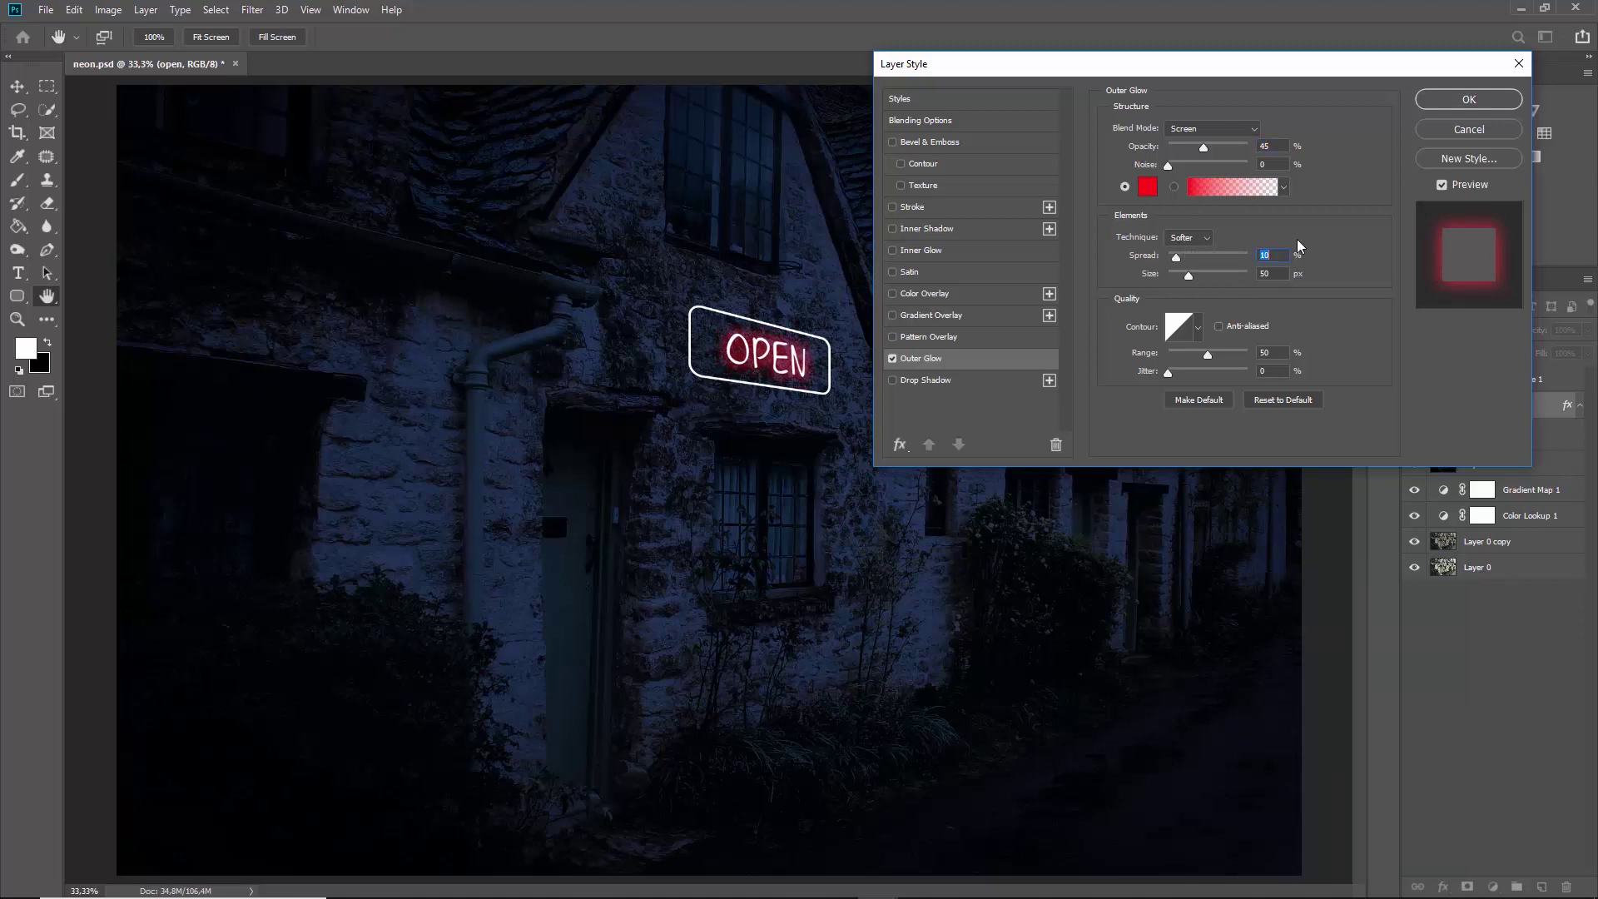
text(6)
mouse_move(1190, 275)
mouse_down()
mouse_move(1242, 277)
mouse_move(1180, 277)
mouse_move(1217, 283)
mouse_move(1203, 286)
mouse_up()
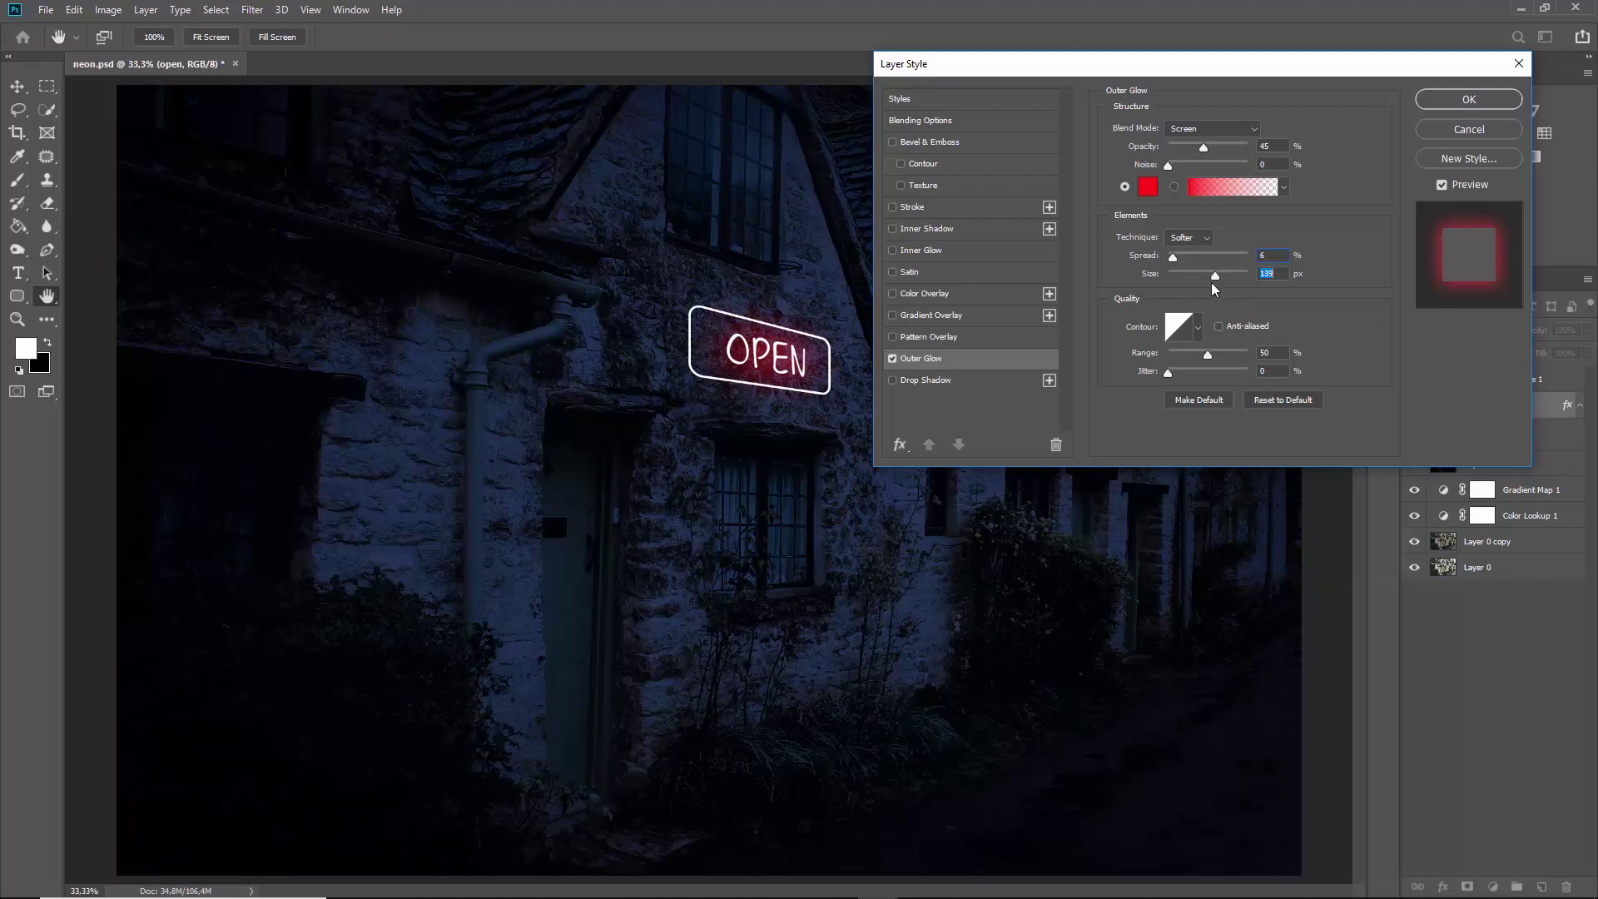
drag(1211, 282, 1181, 263)
text(5)
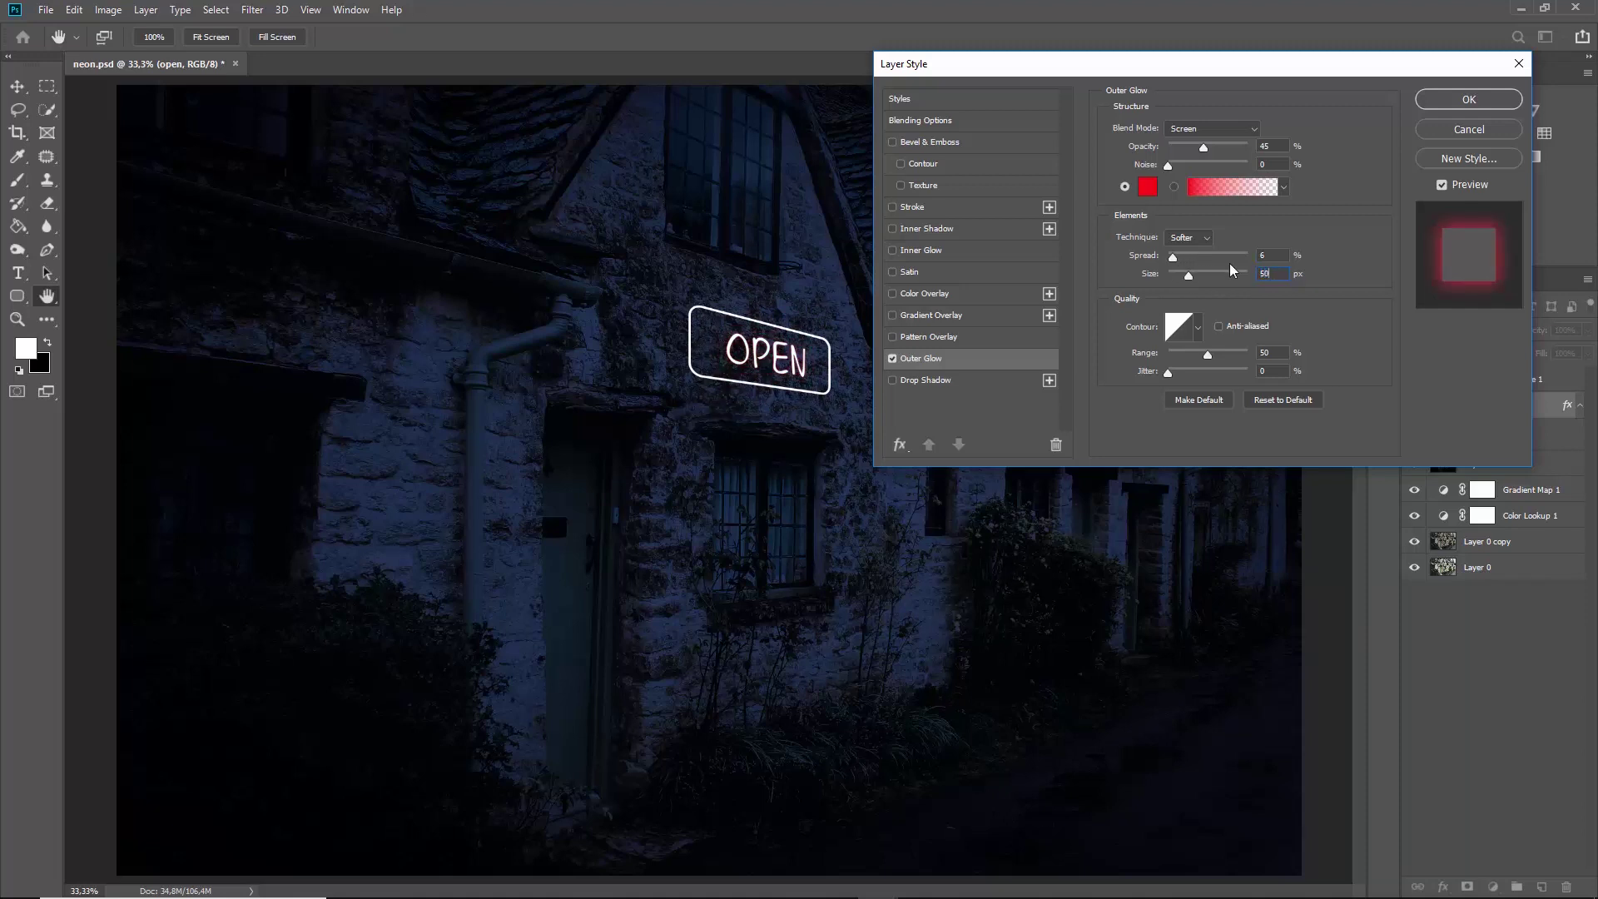
text(0)
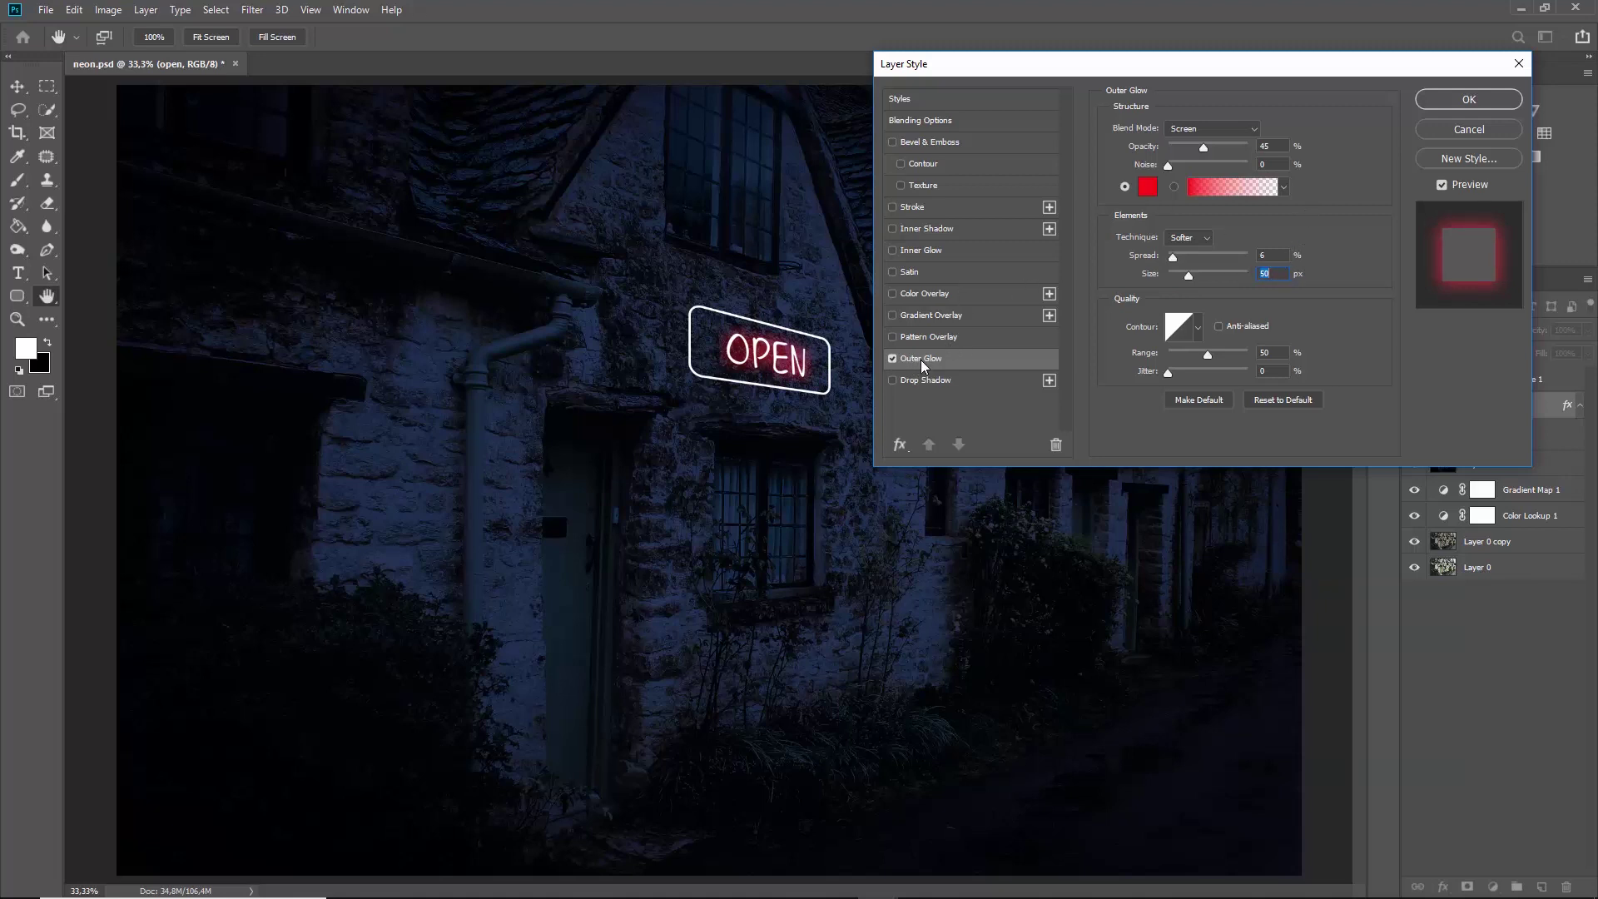
click(1147, 187)
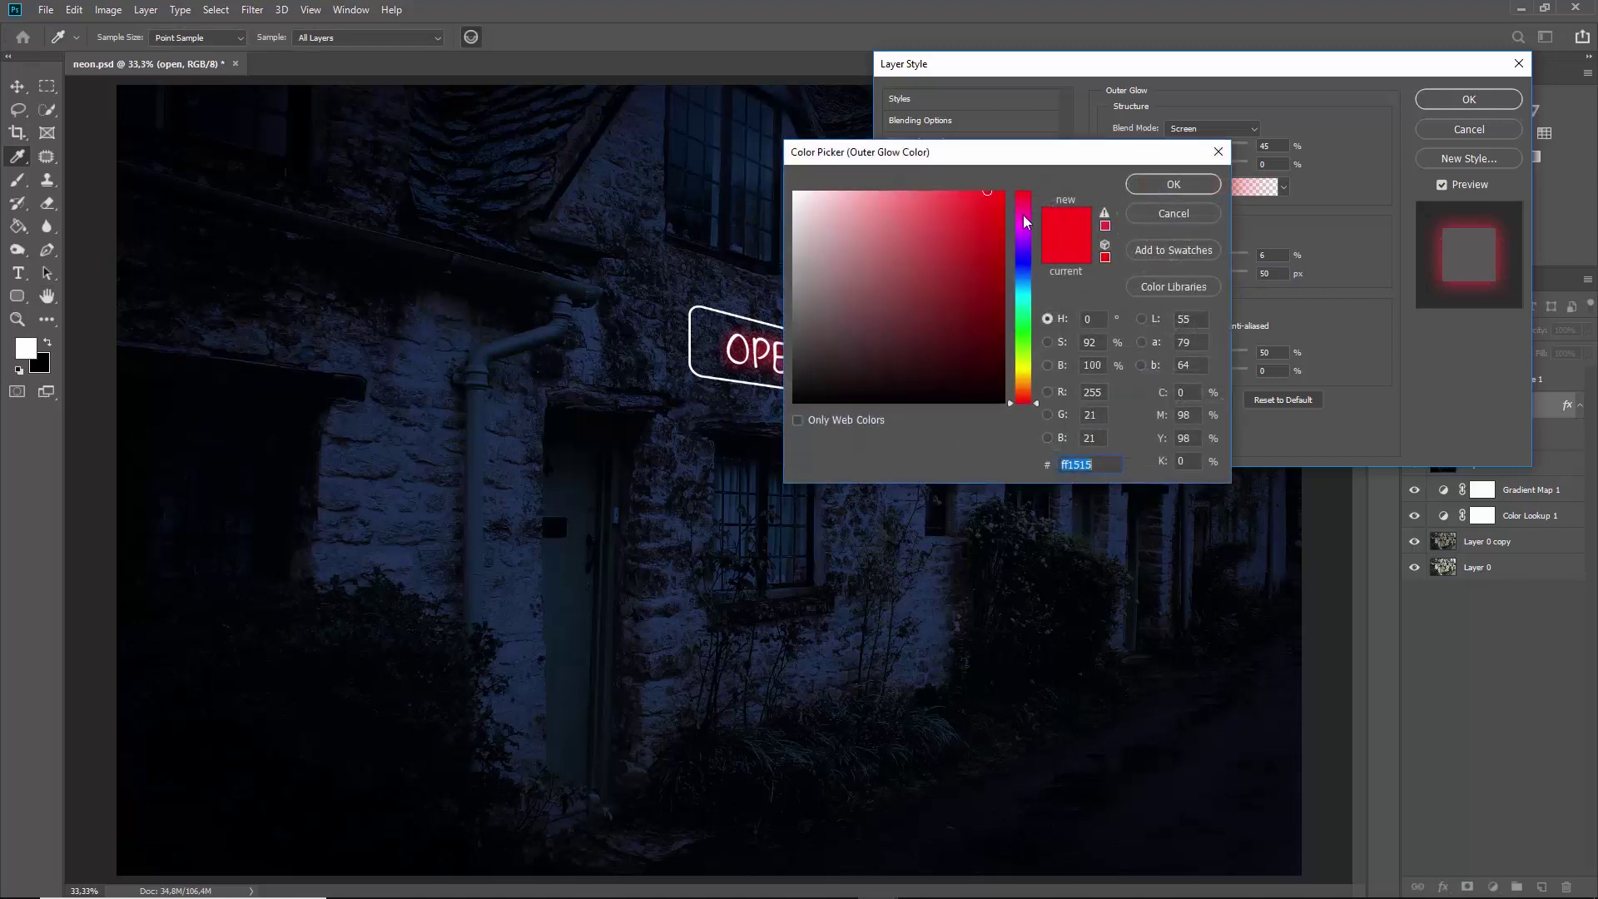
click(1173, 184)
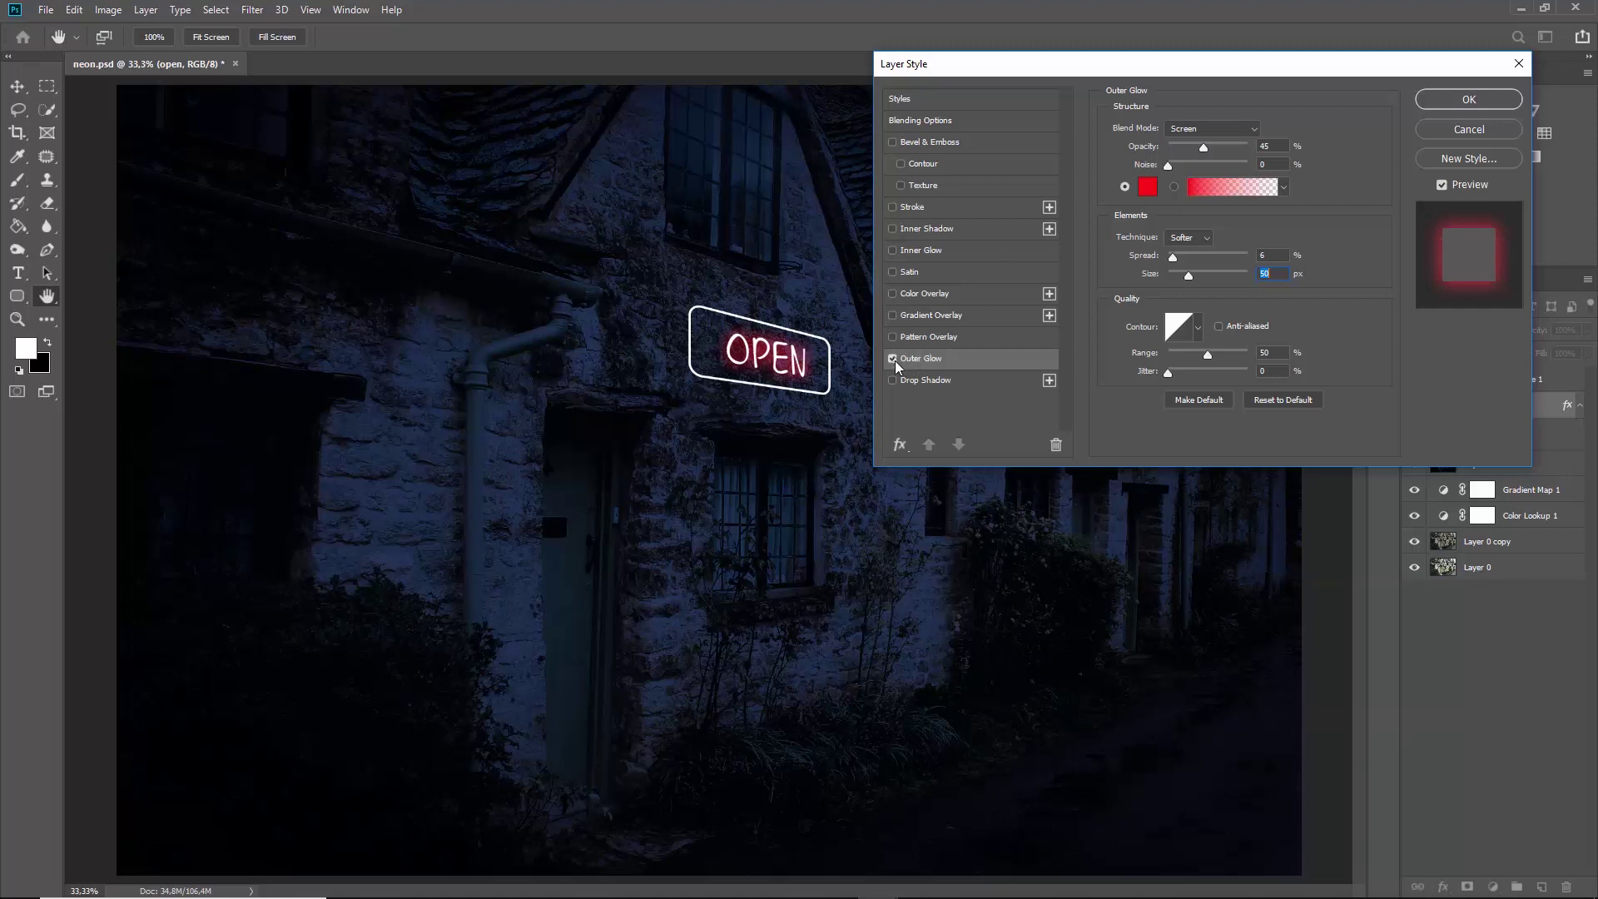
- Enable Inner Glow on the OPEN lettering and set its blend mode
click(891, 250)
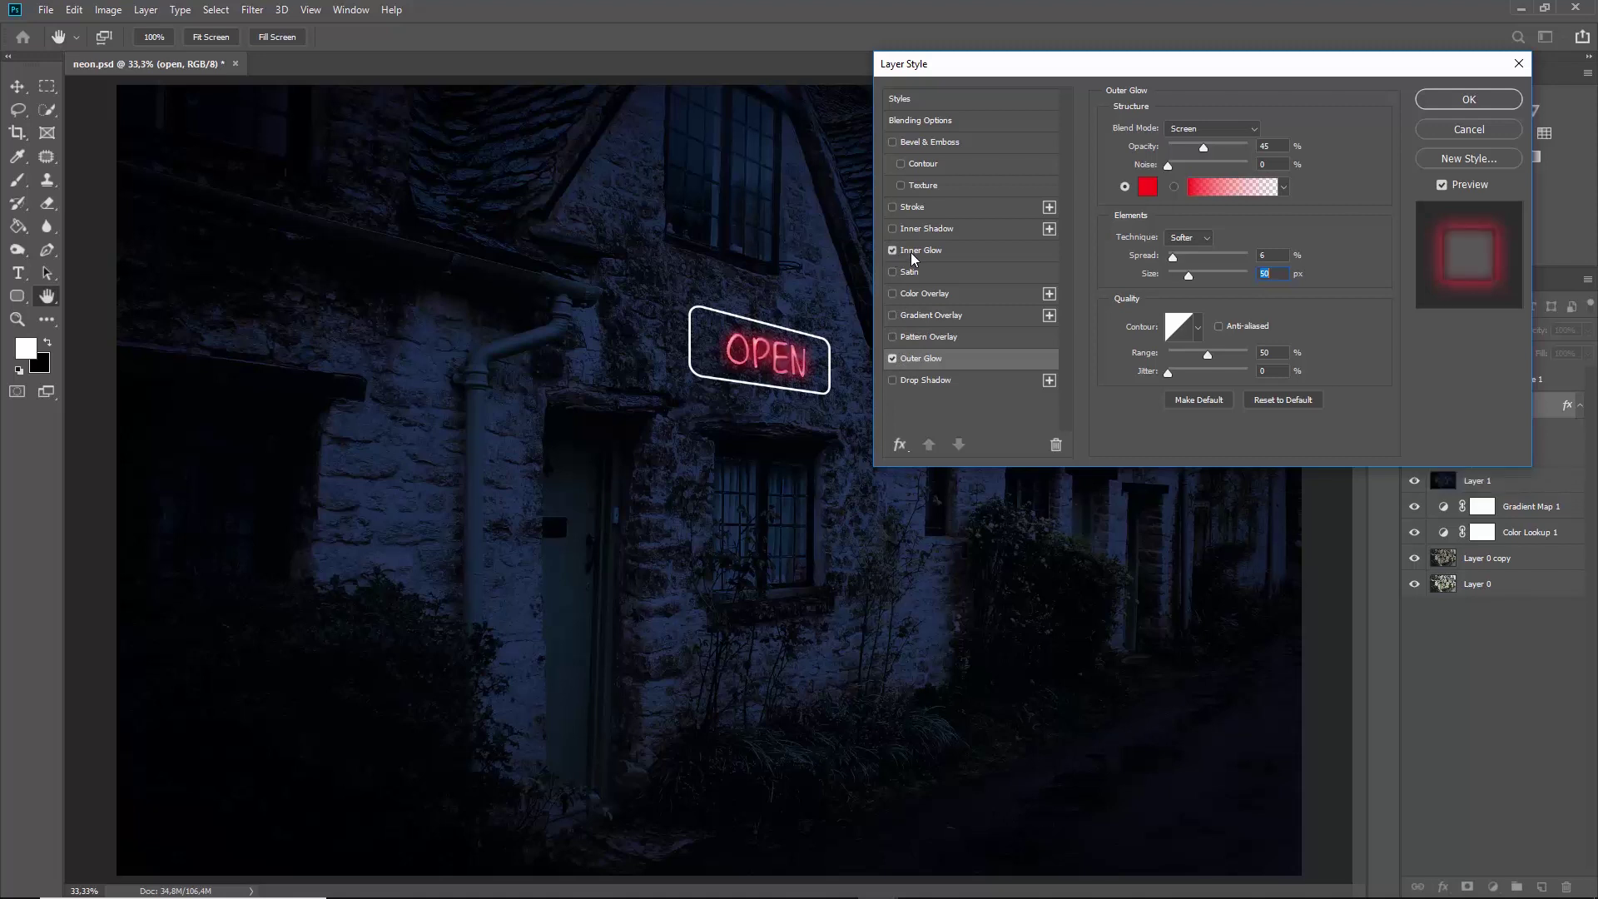
click(921, 249)
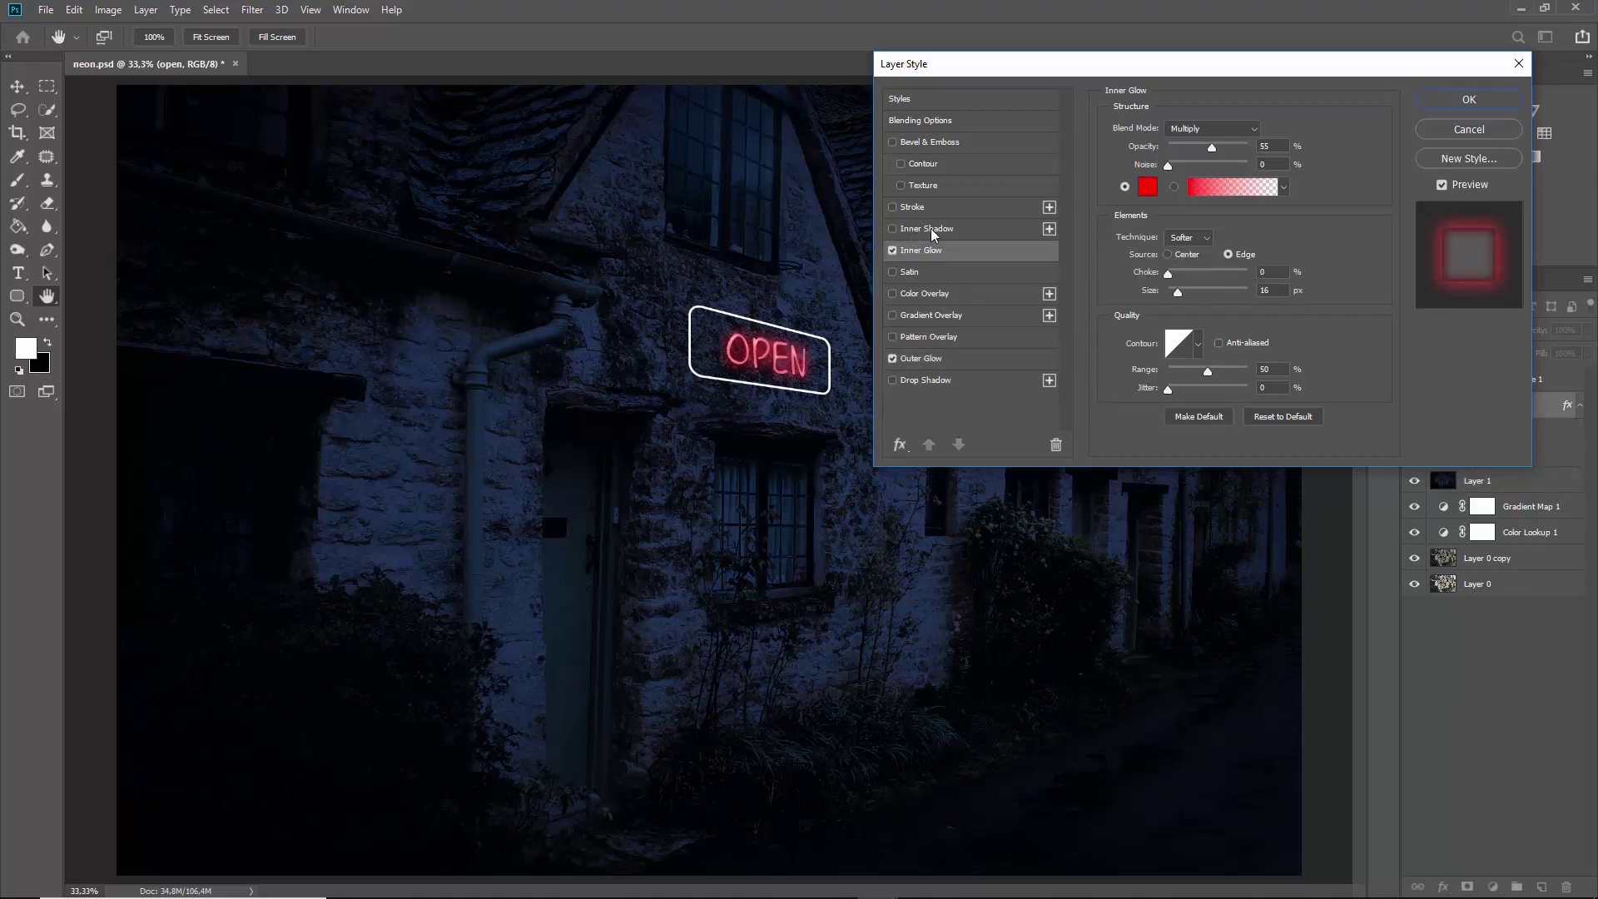
click(1211, 128)
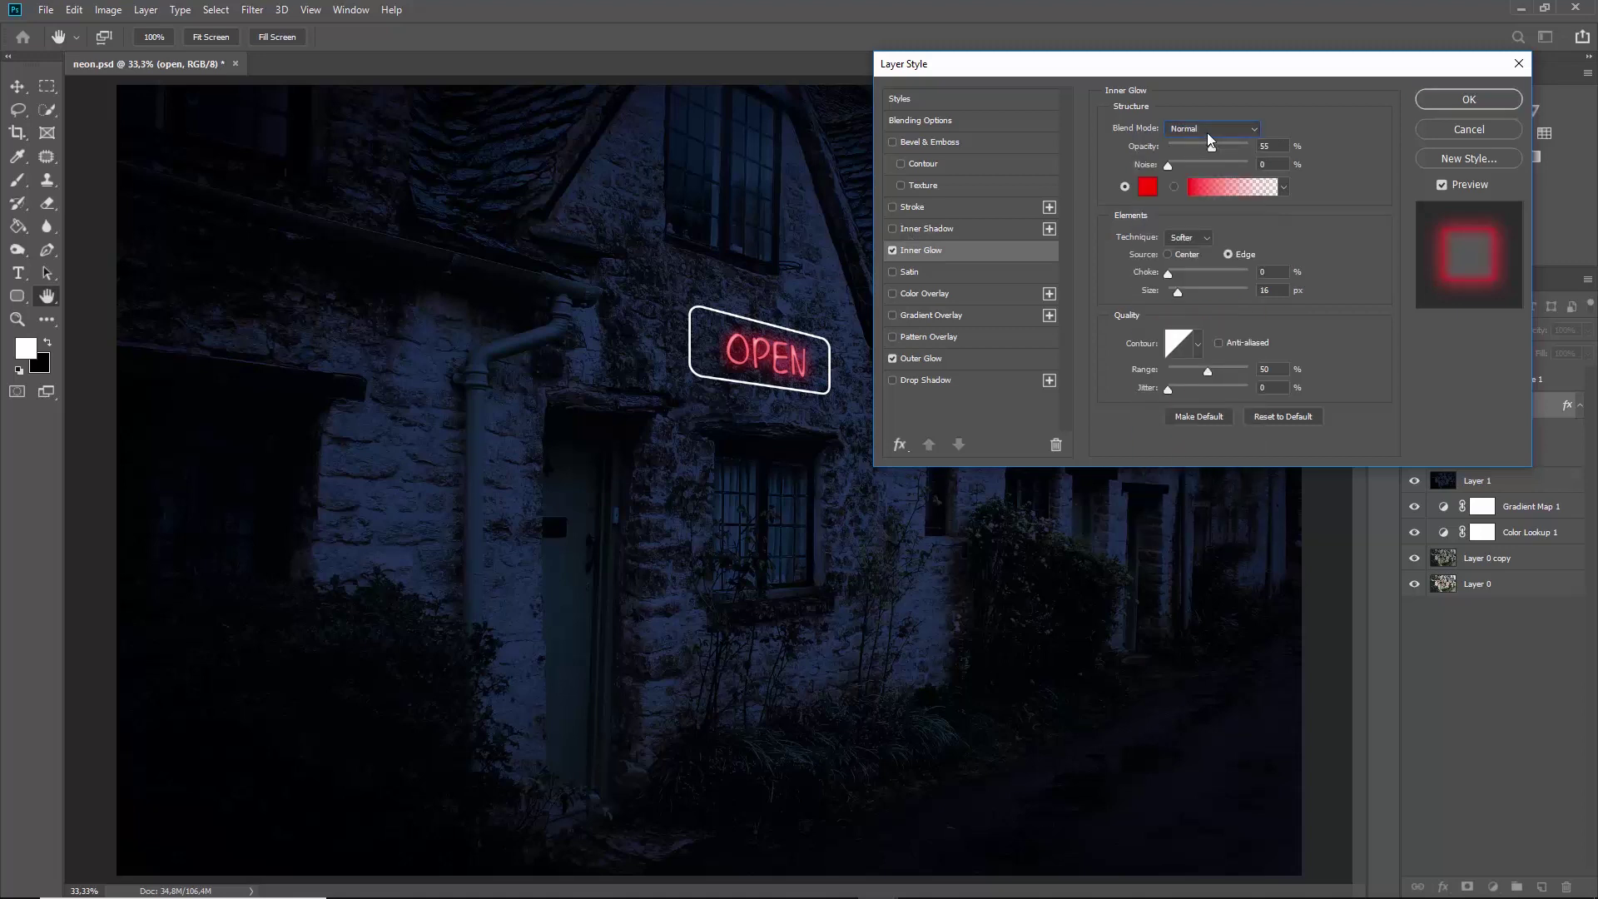
scroll(1207, 132, down, 1)
scroll(1207, 133, down, 2)
scroll(1207, 133, down, 2)
scroll(1206, 132, down, 1)
scroll(1207, 132, down, 2)
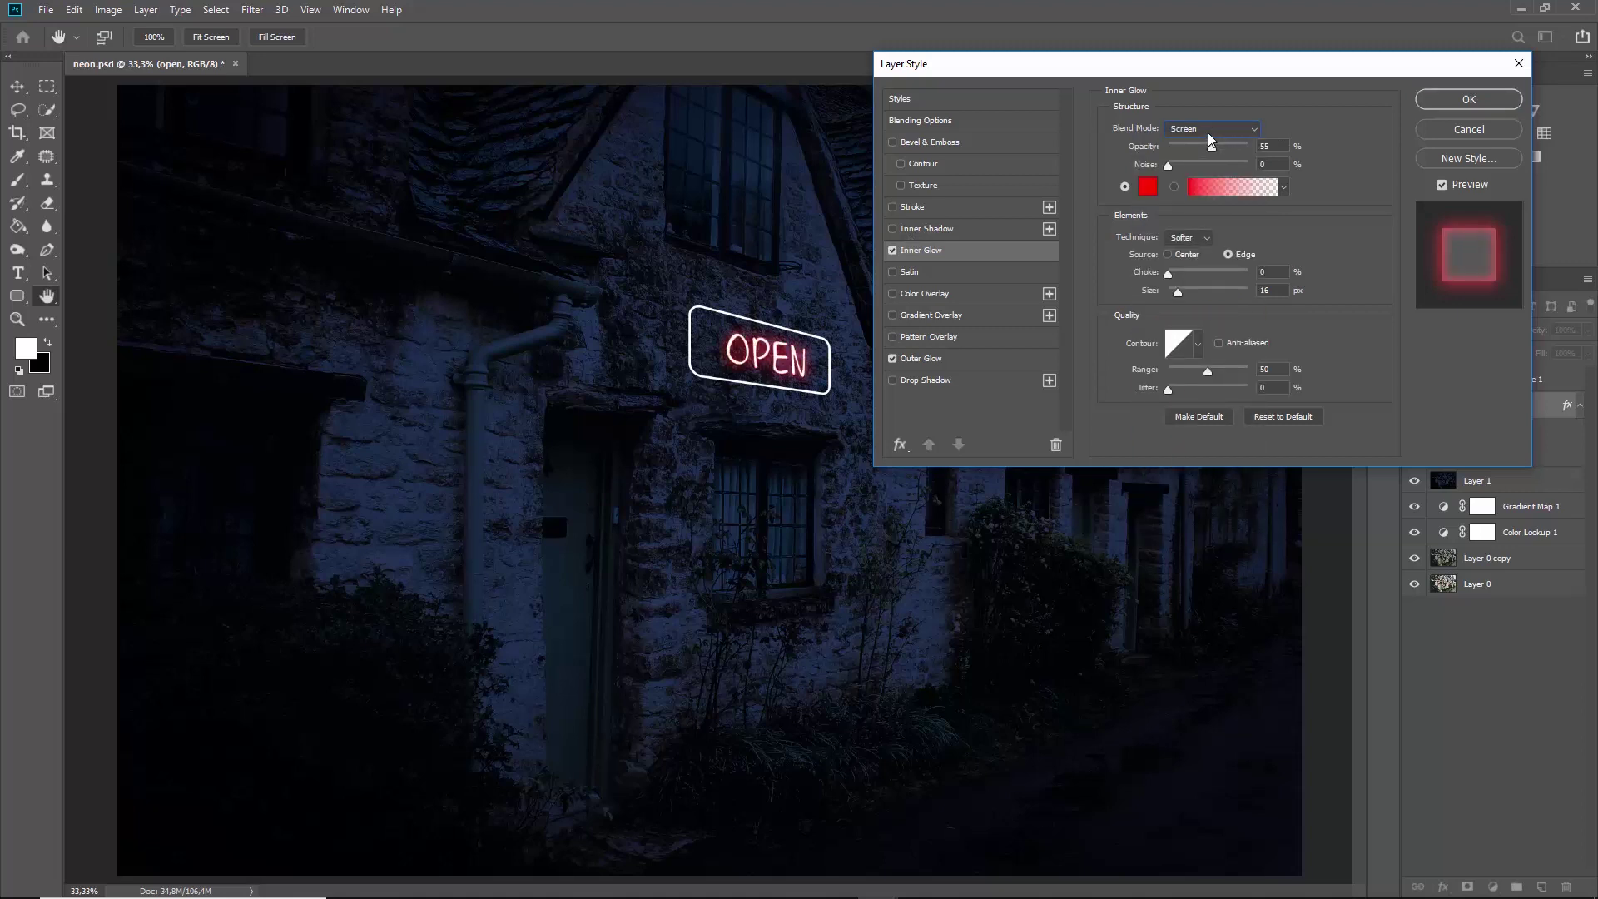
scroll(1207, 132, up, 2)
scroll(1207, 133, up, 1)
scroll(1206, 133, up, 1)
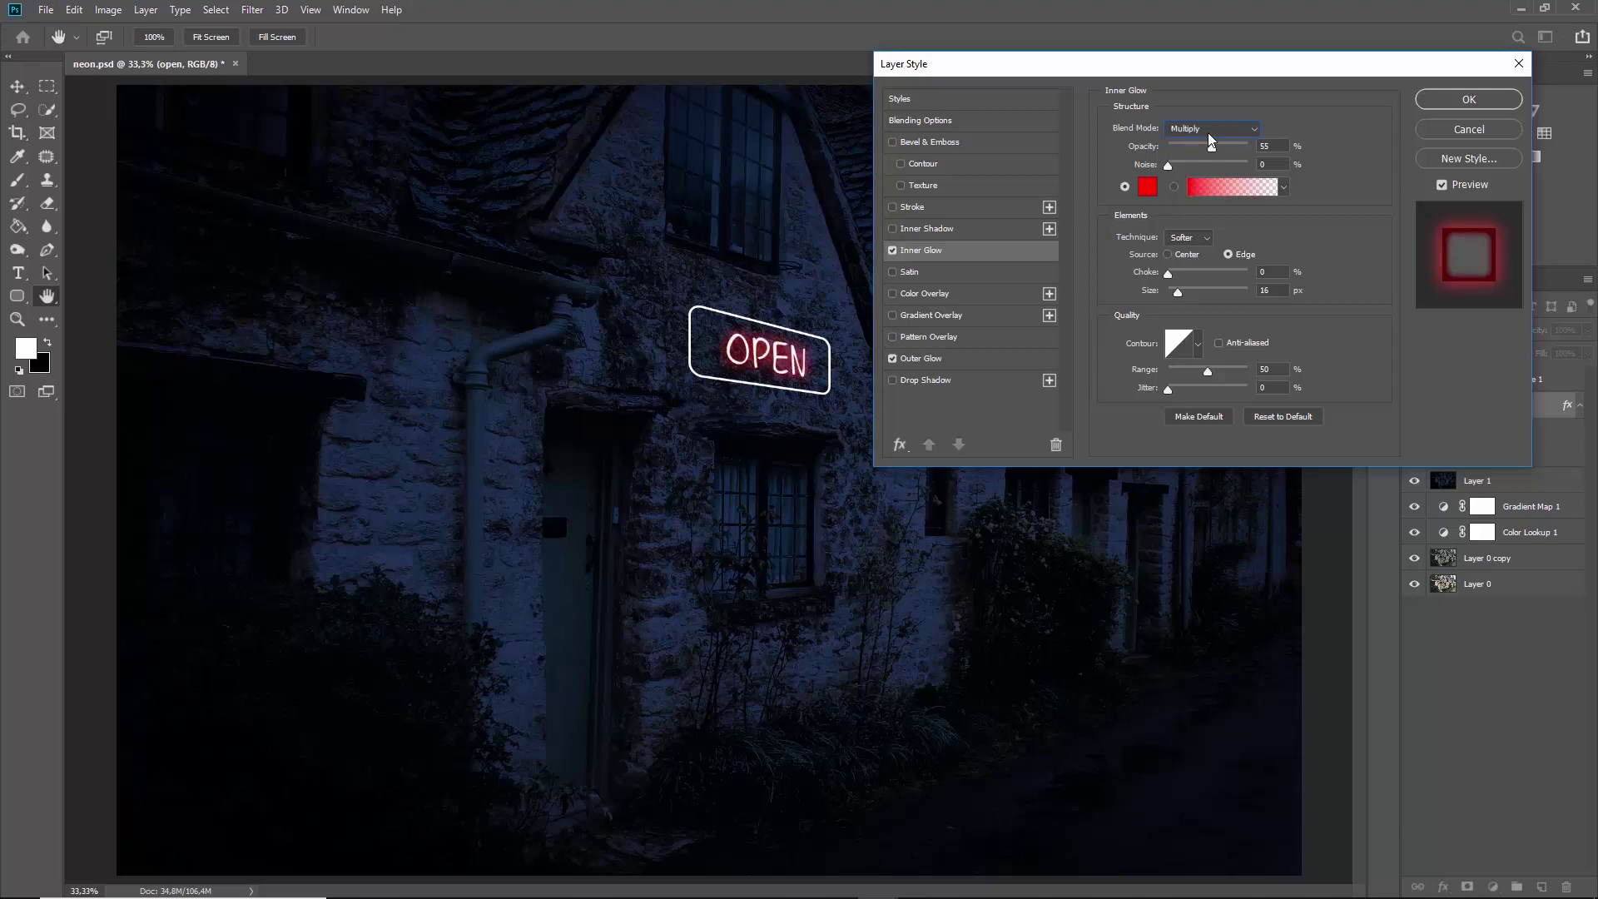
scroll(1207, 133, up, 1)
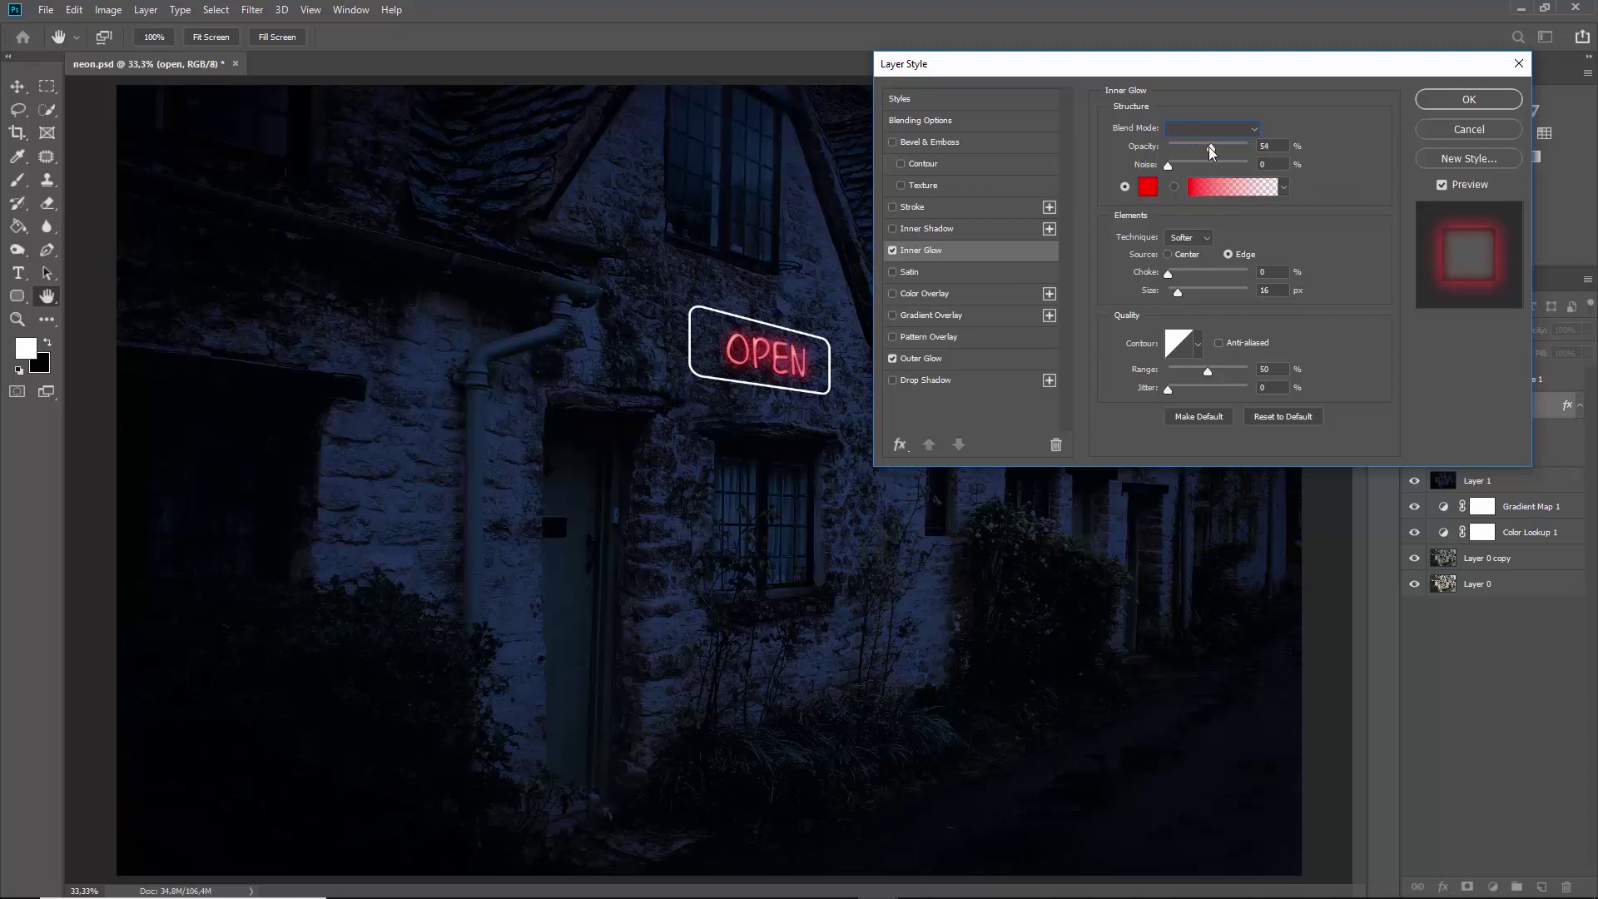
- Lower the inner glow opacity to 55%, reduce its size, and apply both glows
mouse_move(1212, 148)
mouse_down()
mouse_move(1194, 147)
mouse_move(1211, 145)
mouse_up()
drag(1179, 292, 1193, 292)
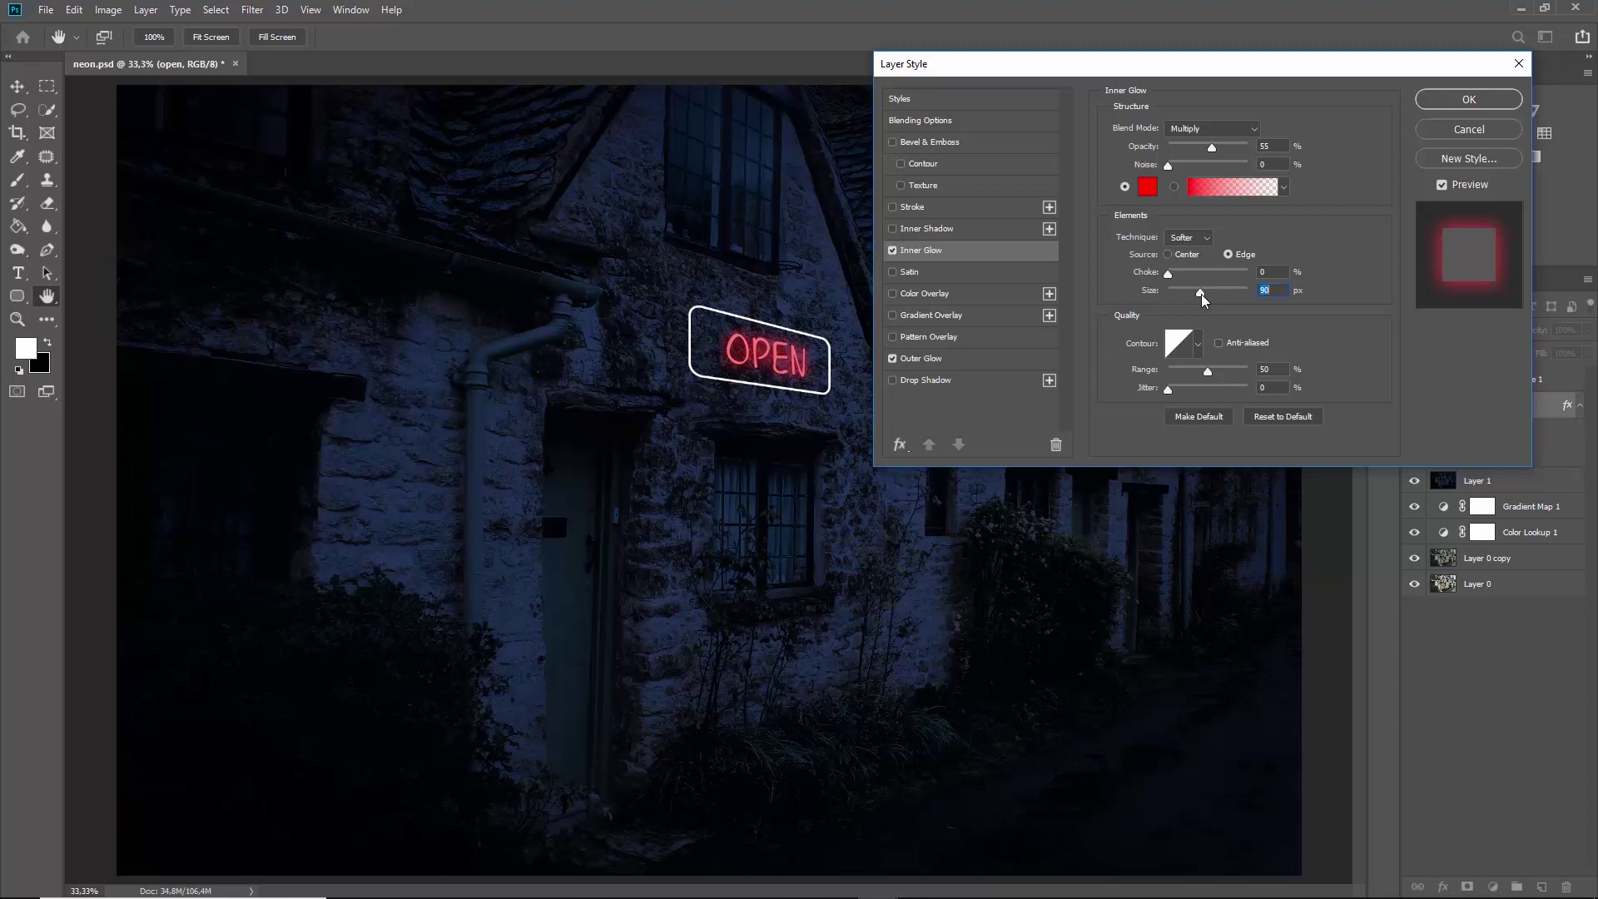
drag(1196, 297, 1179, 296)
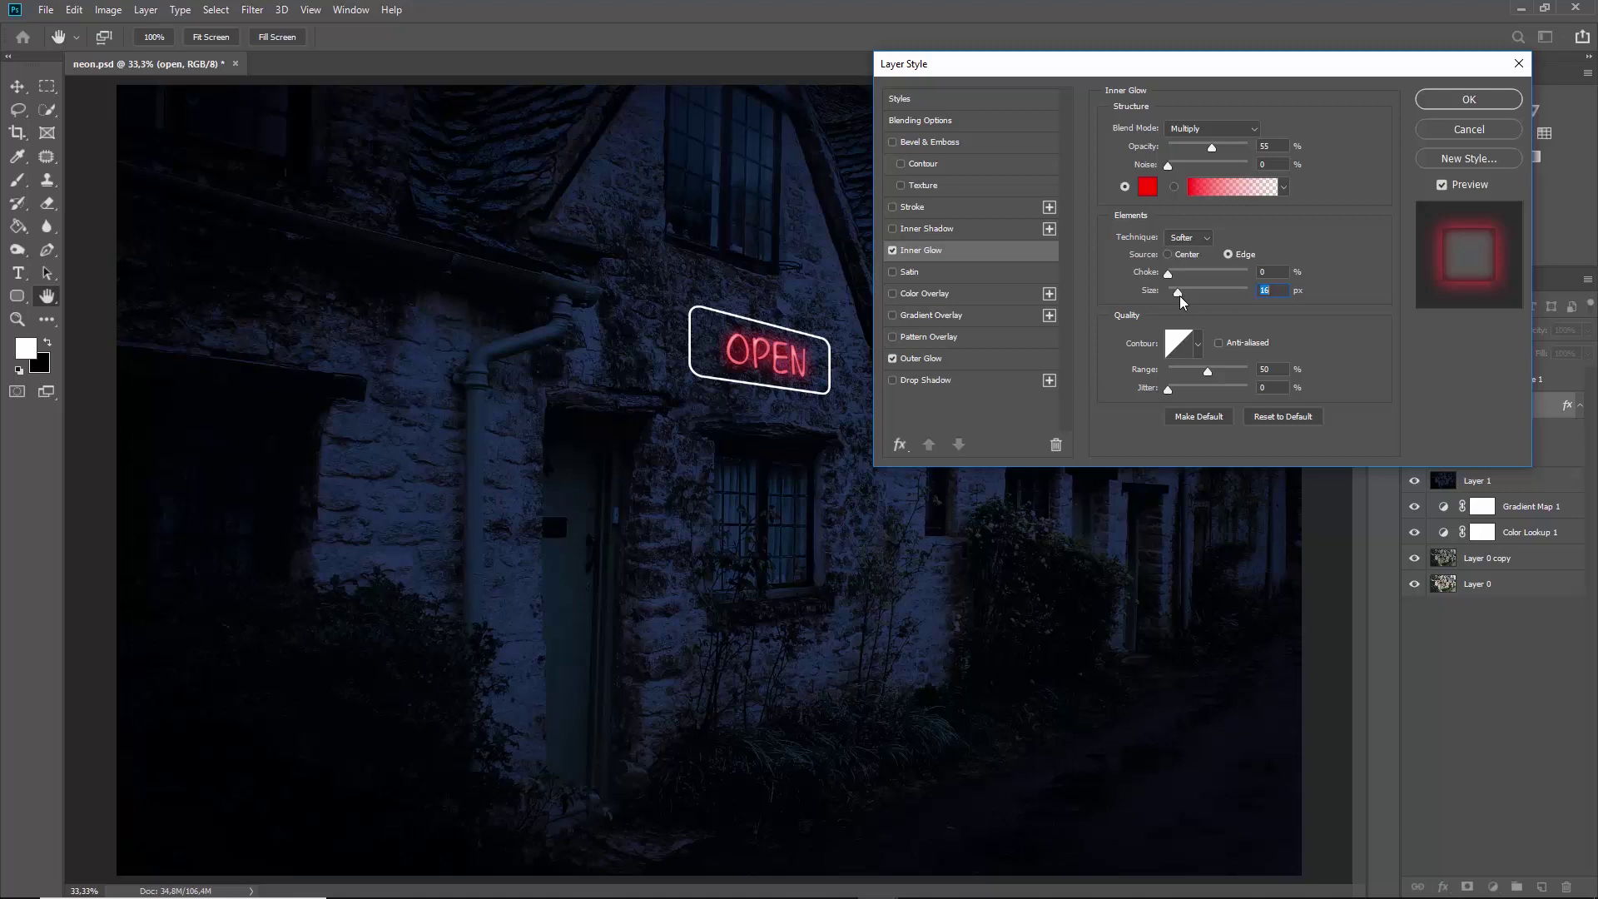
click(1445, 102)
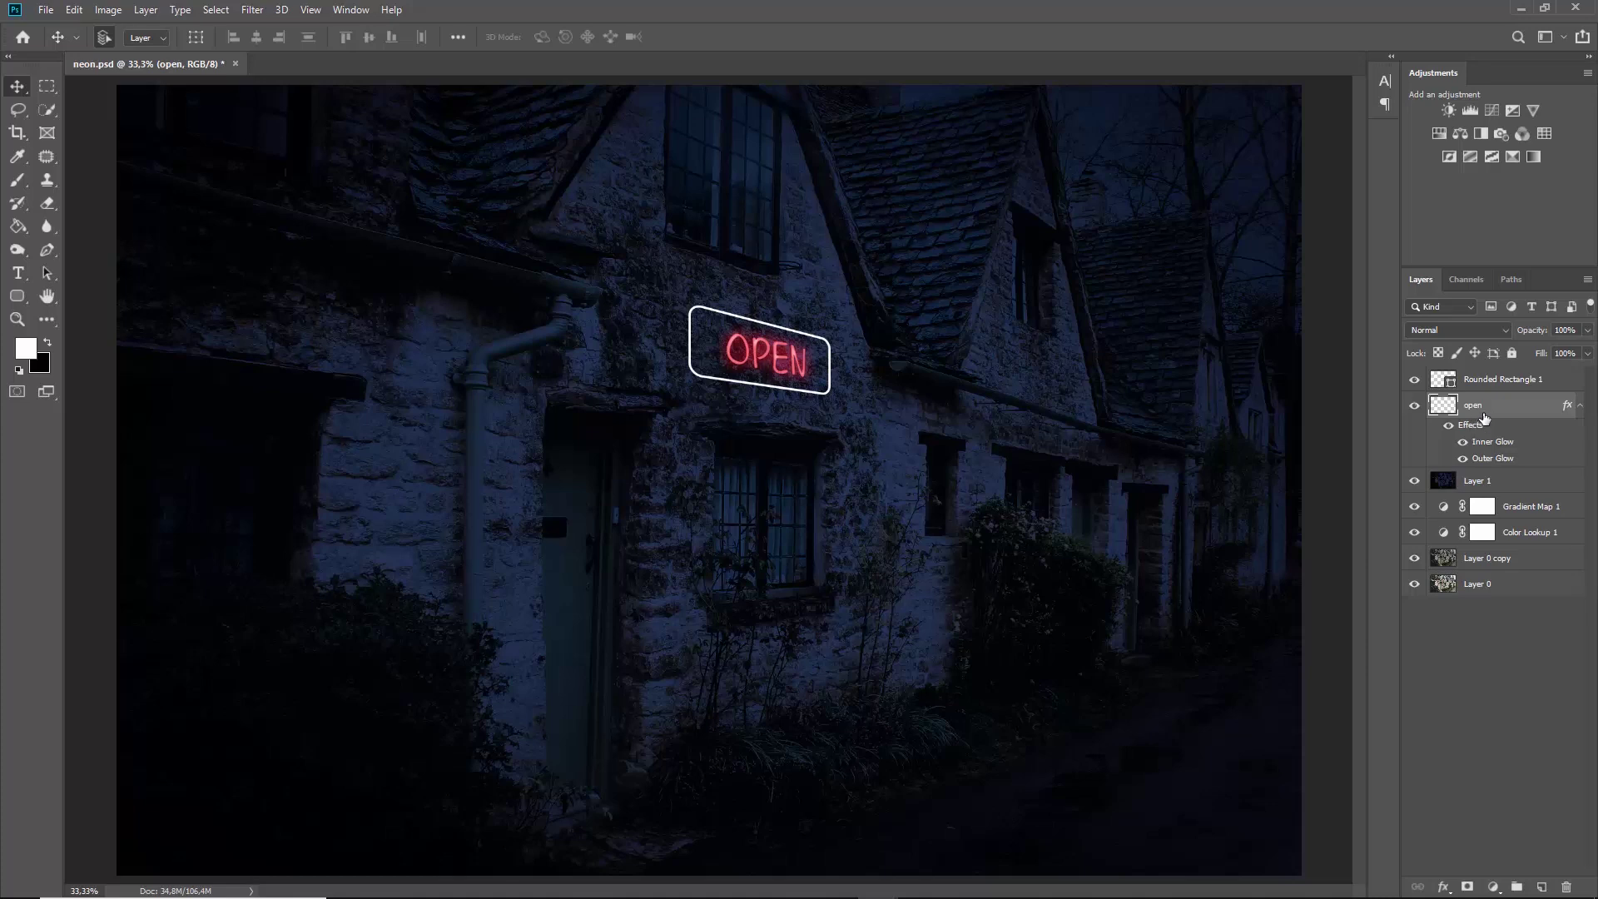
- Copy the open layer's glow effects onto Rounded Rectangle 1 and edit its Layer Style
right_click(1487, 409)
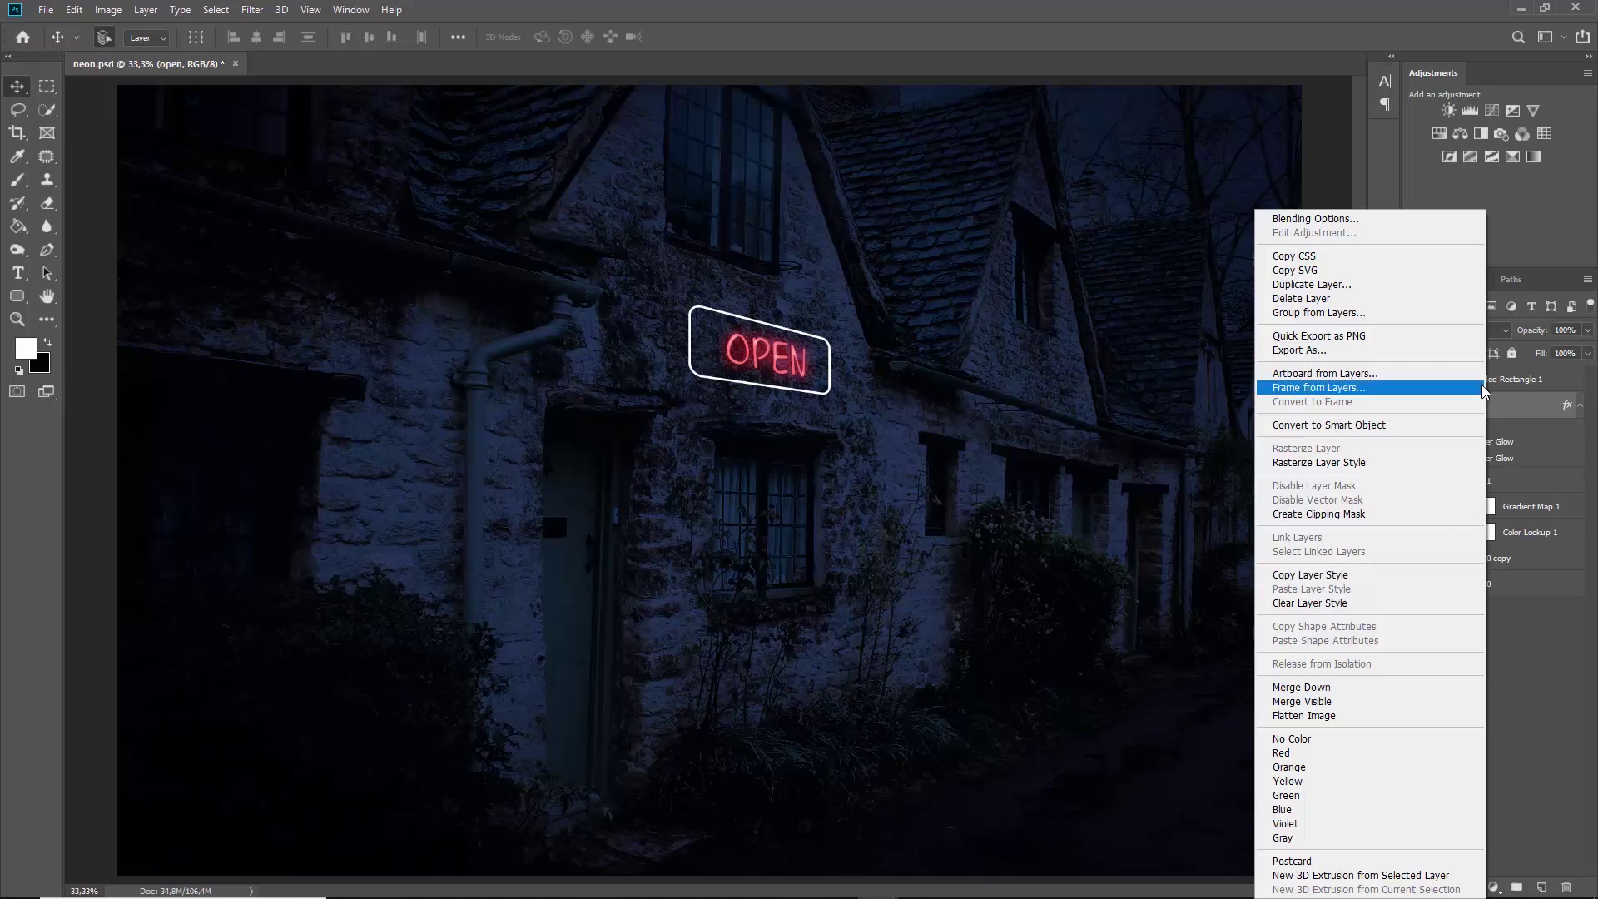
click(1516, 381)
right_click(1516, 381)
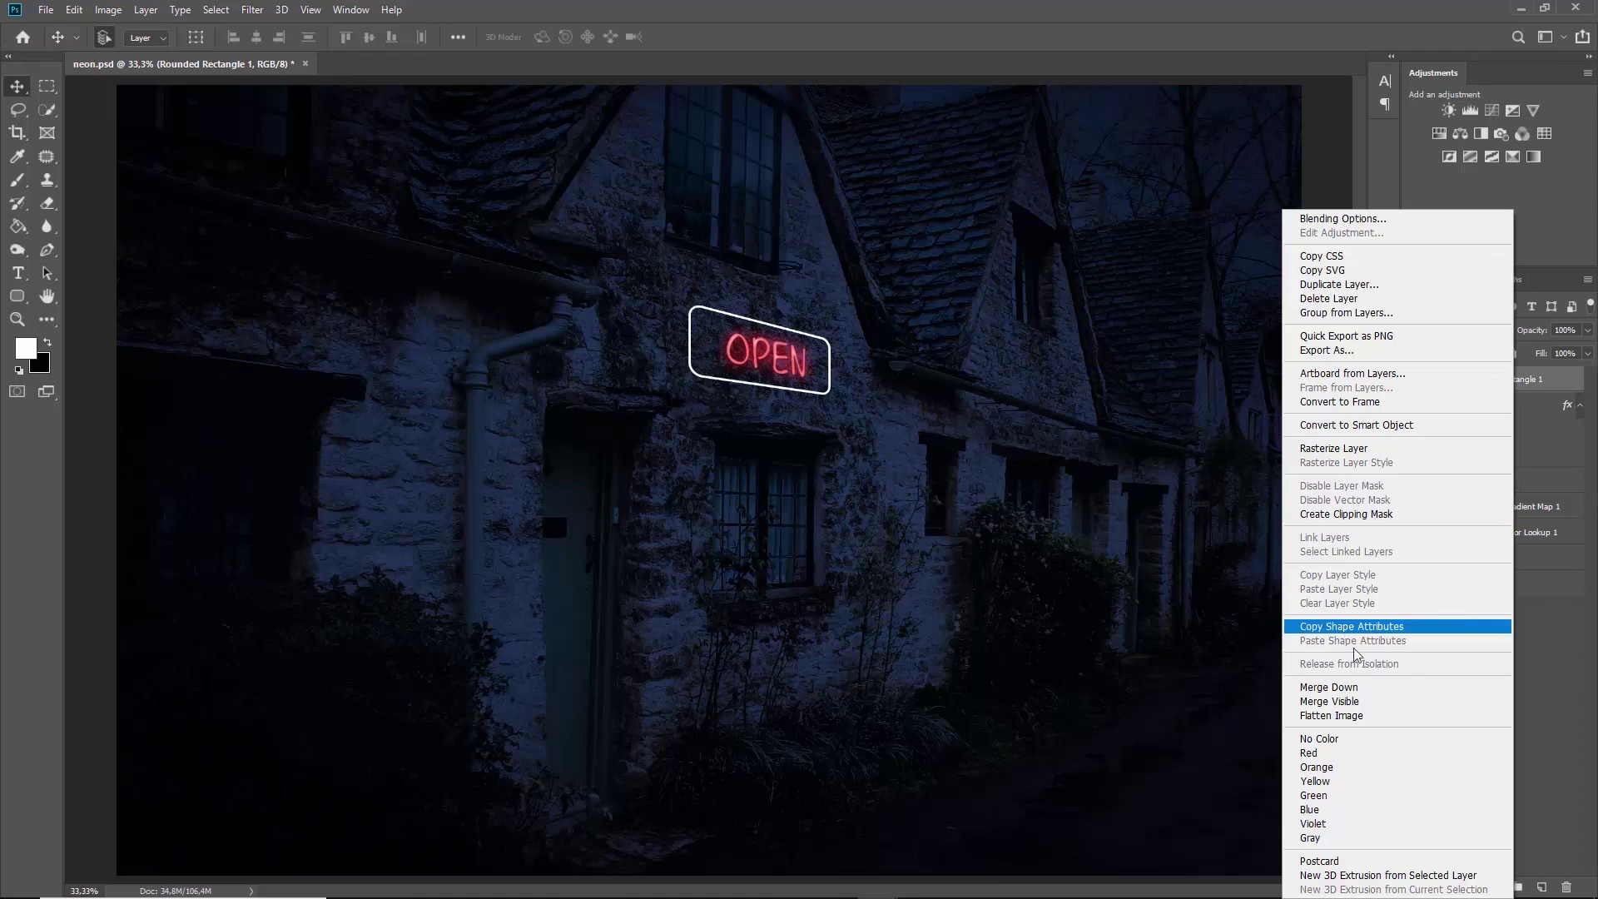
click(1533, 665)
click(1478, 434)
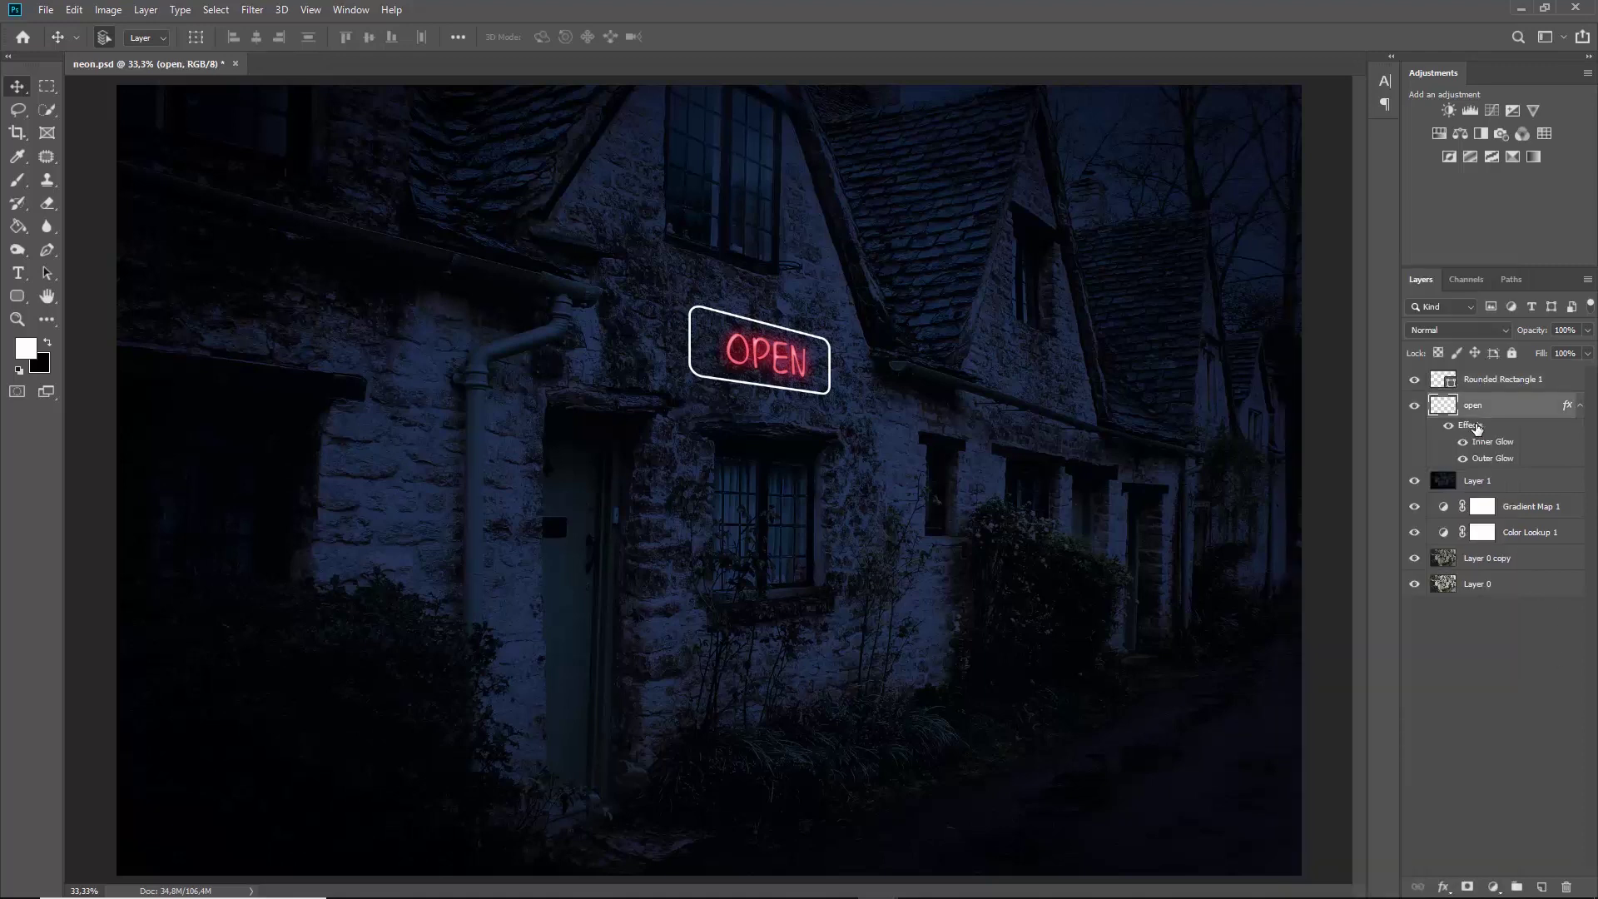
alt+drag(1467, 432, 1501, 382)
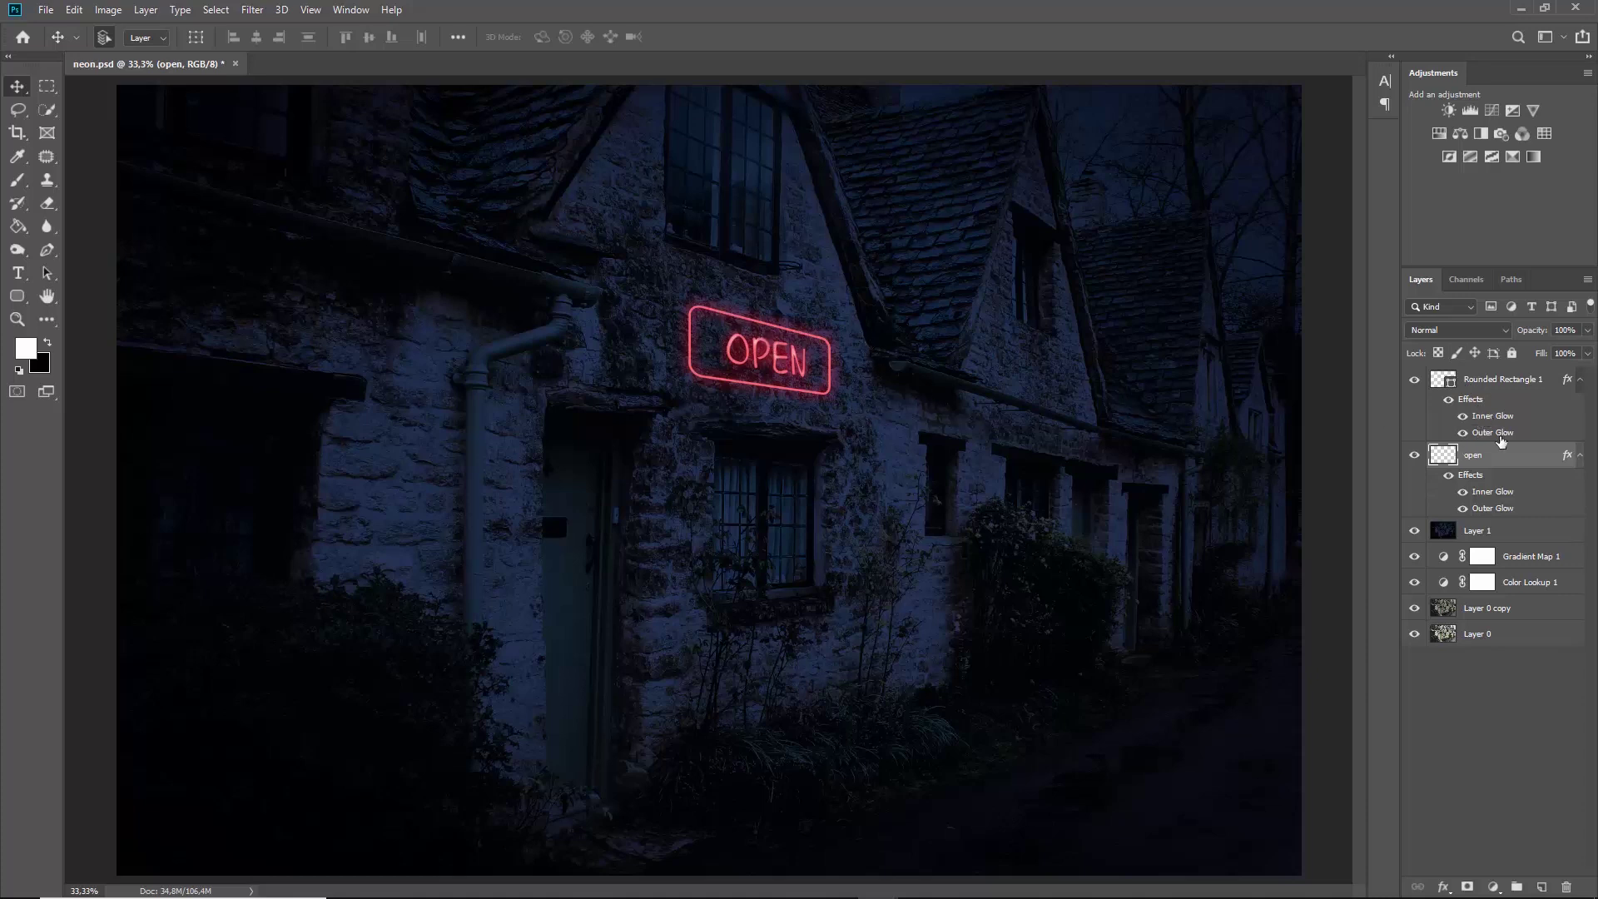
click(1494, 423)
double_click(1494, 424)
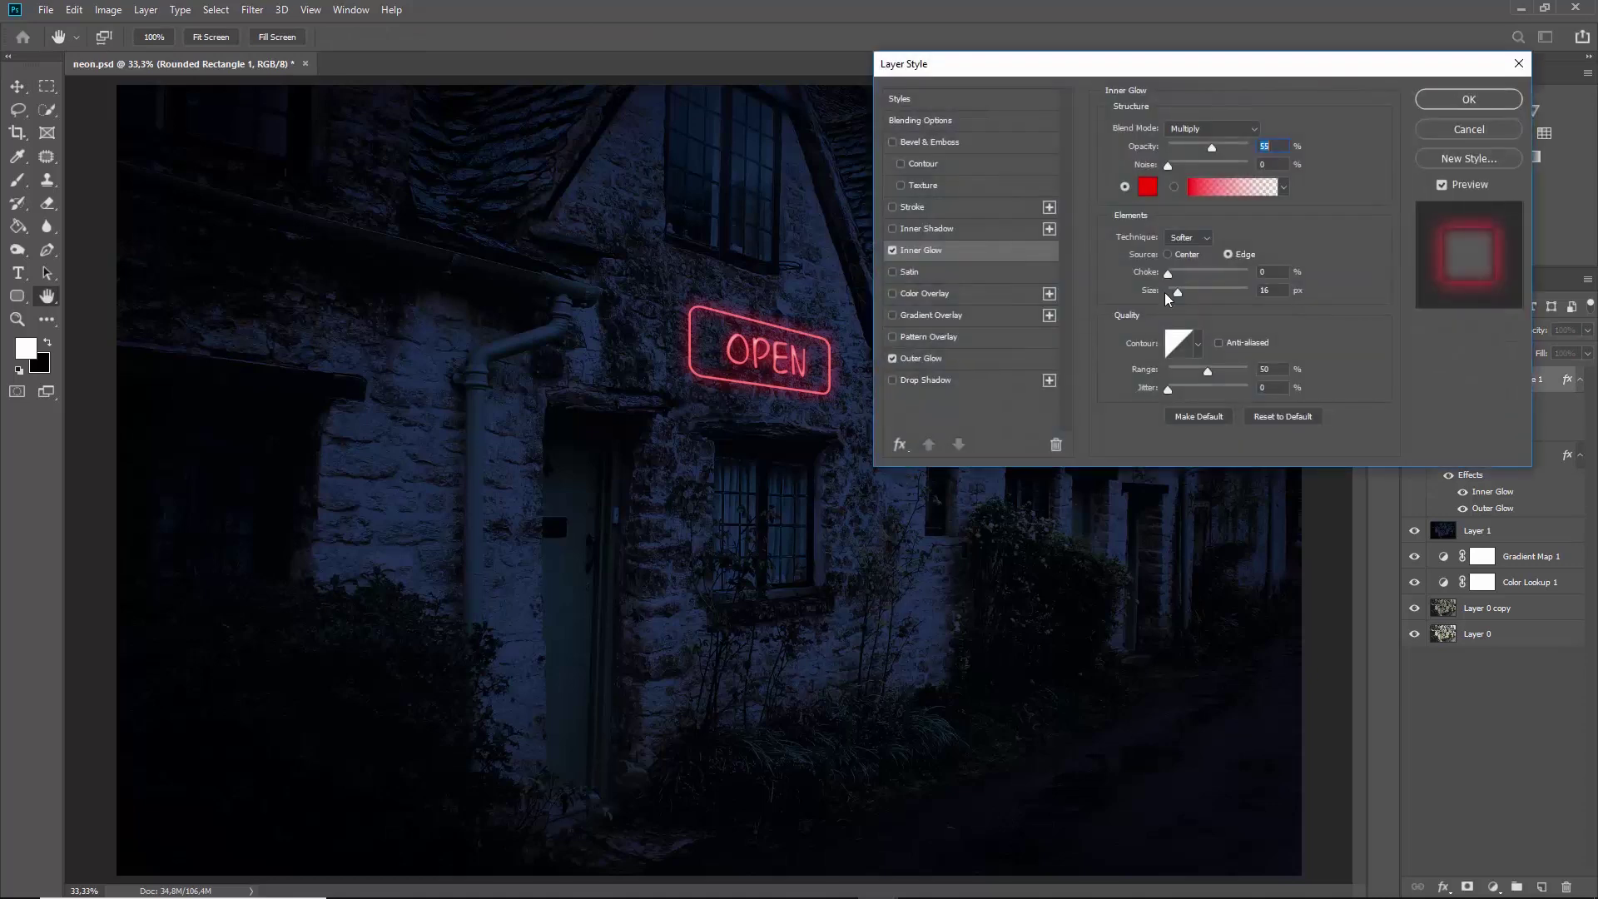
- Make the frame's inner and outer glow colours cyan and apply them
click(1146, 190)
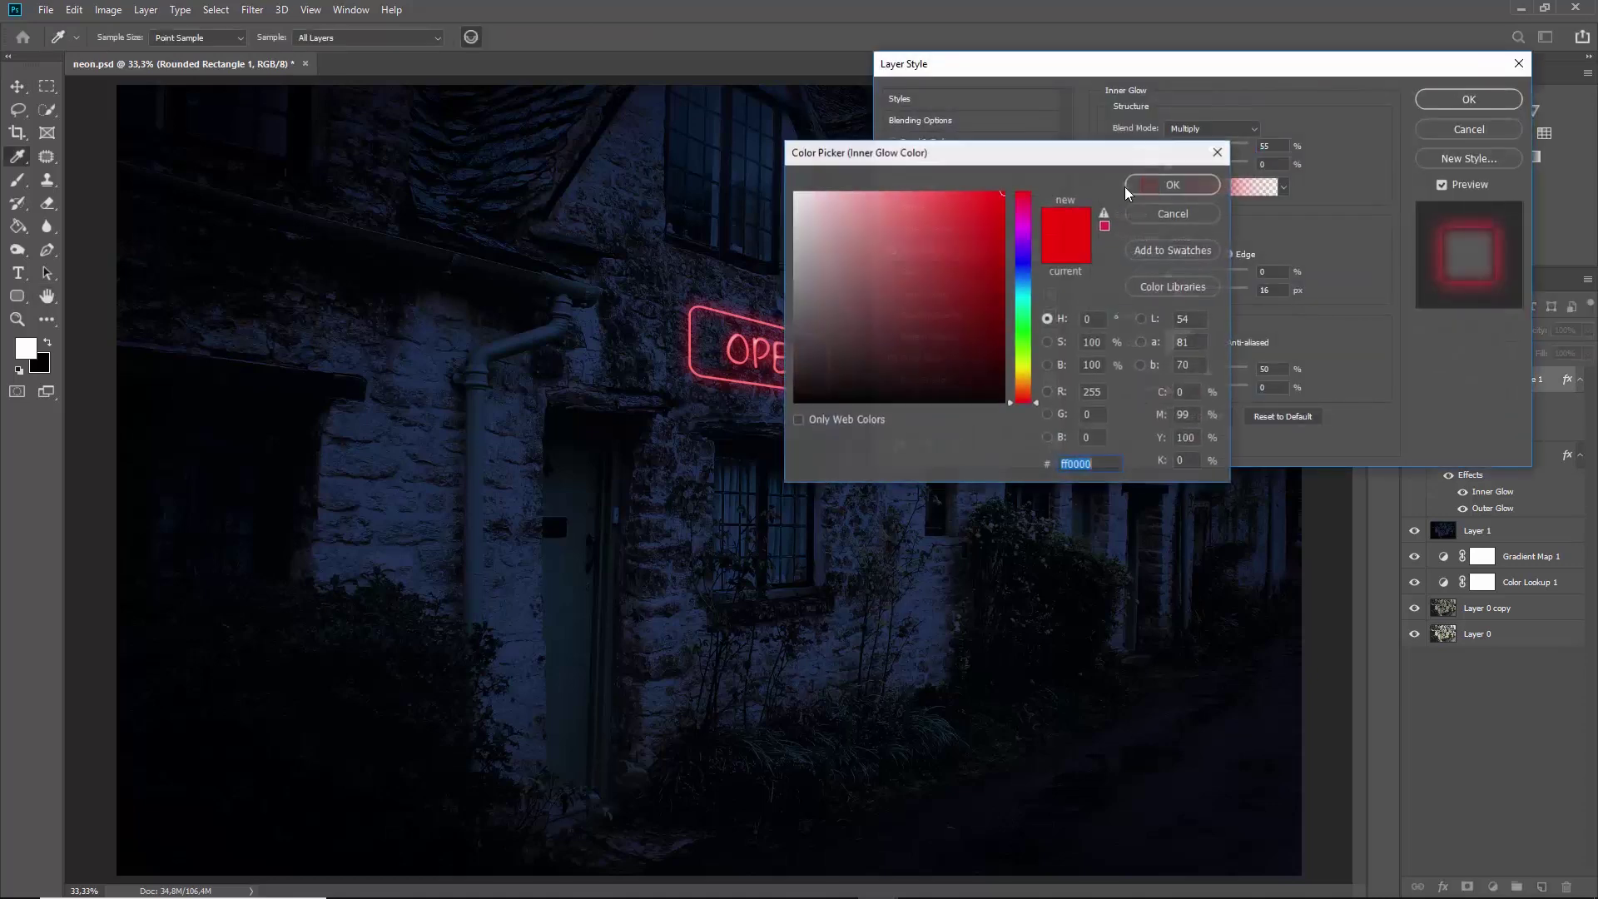
click(1030, 291)
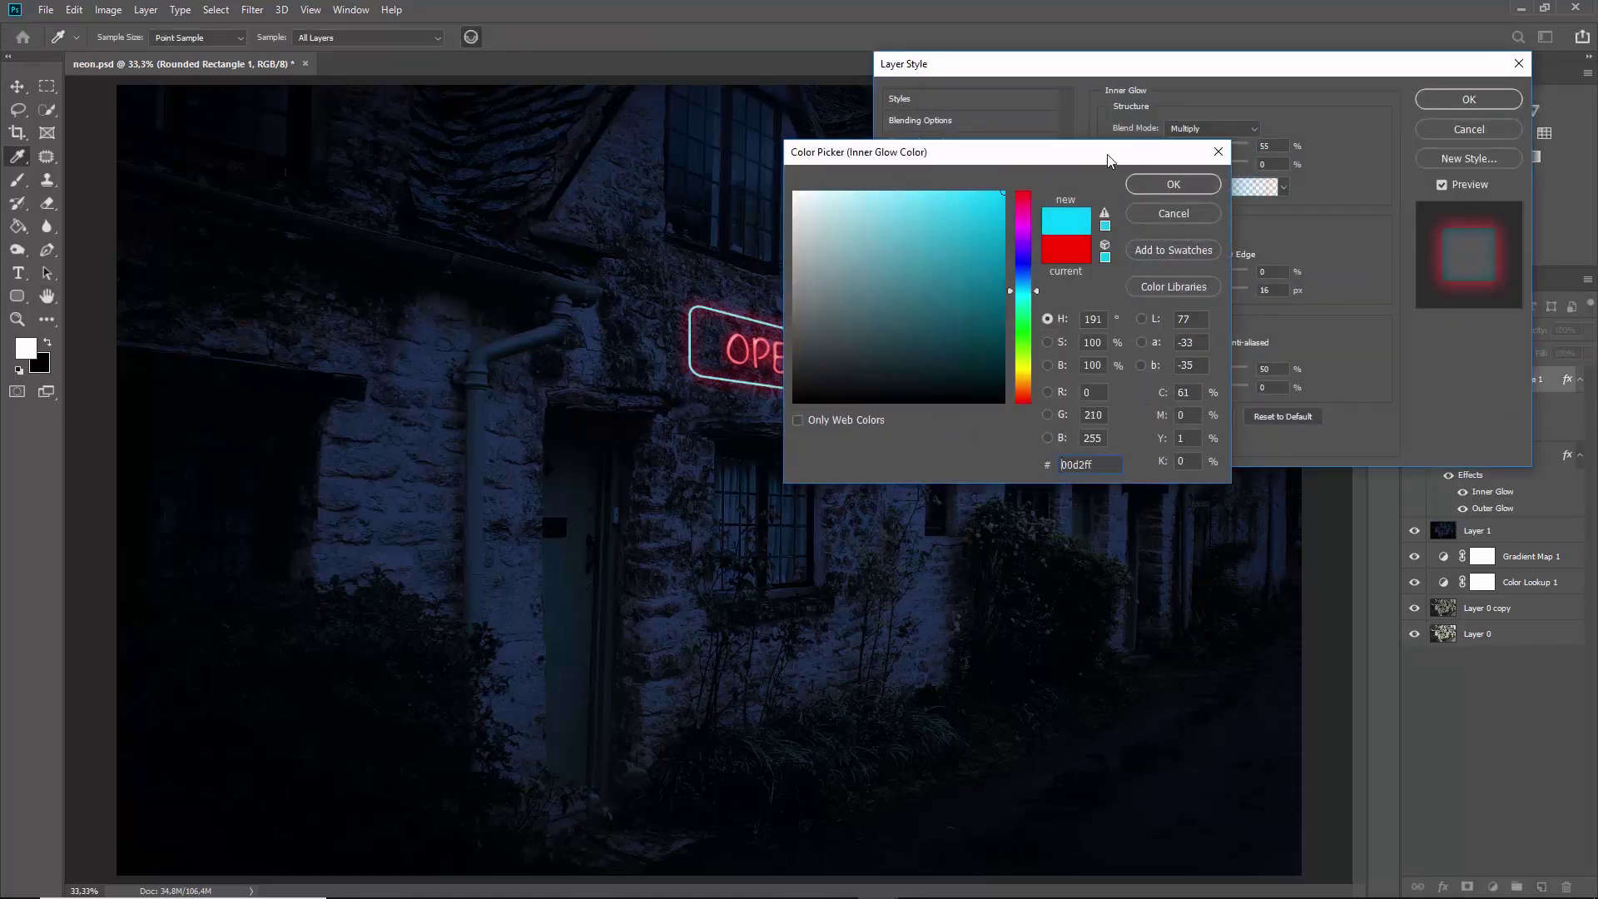
click(1157, 184)
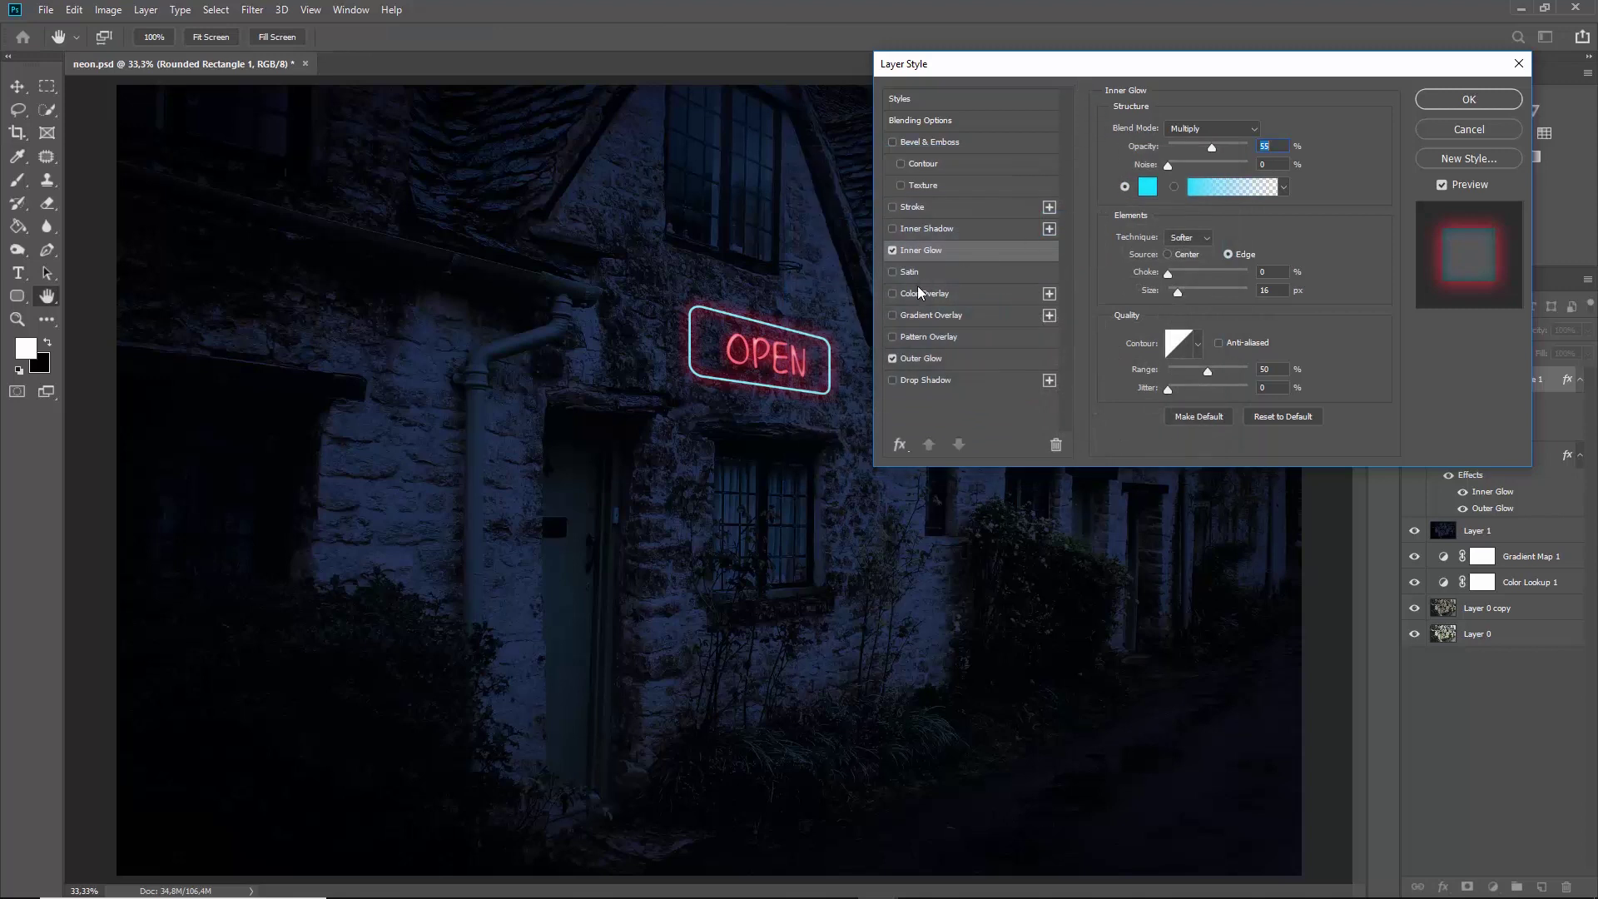
click(921, 357)
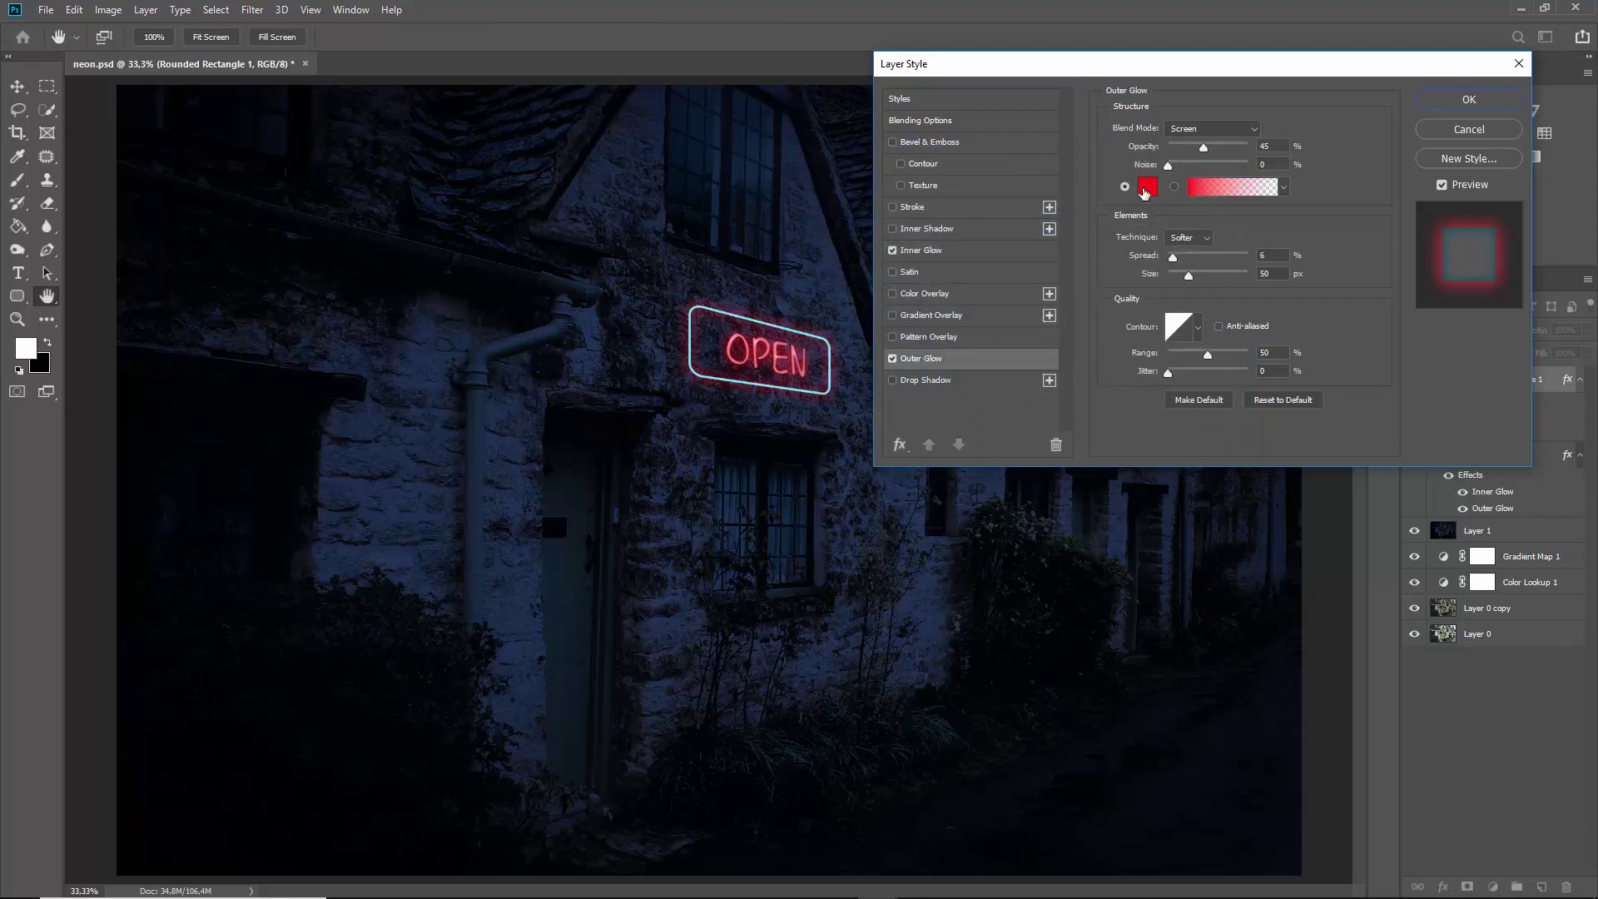
click(1147, 187)
click(1024, 293)
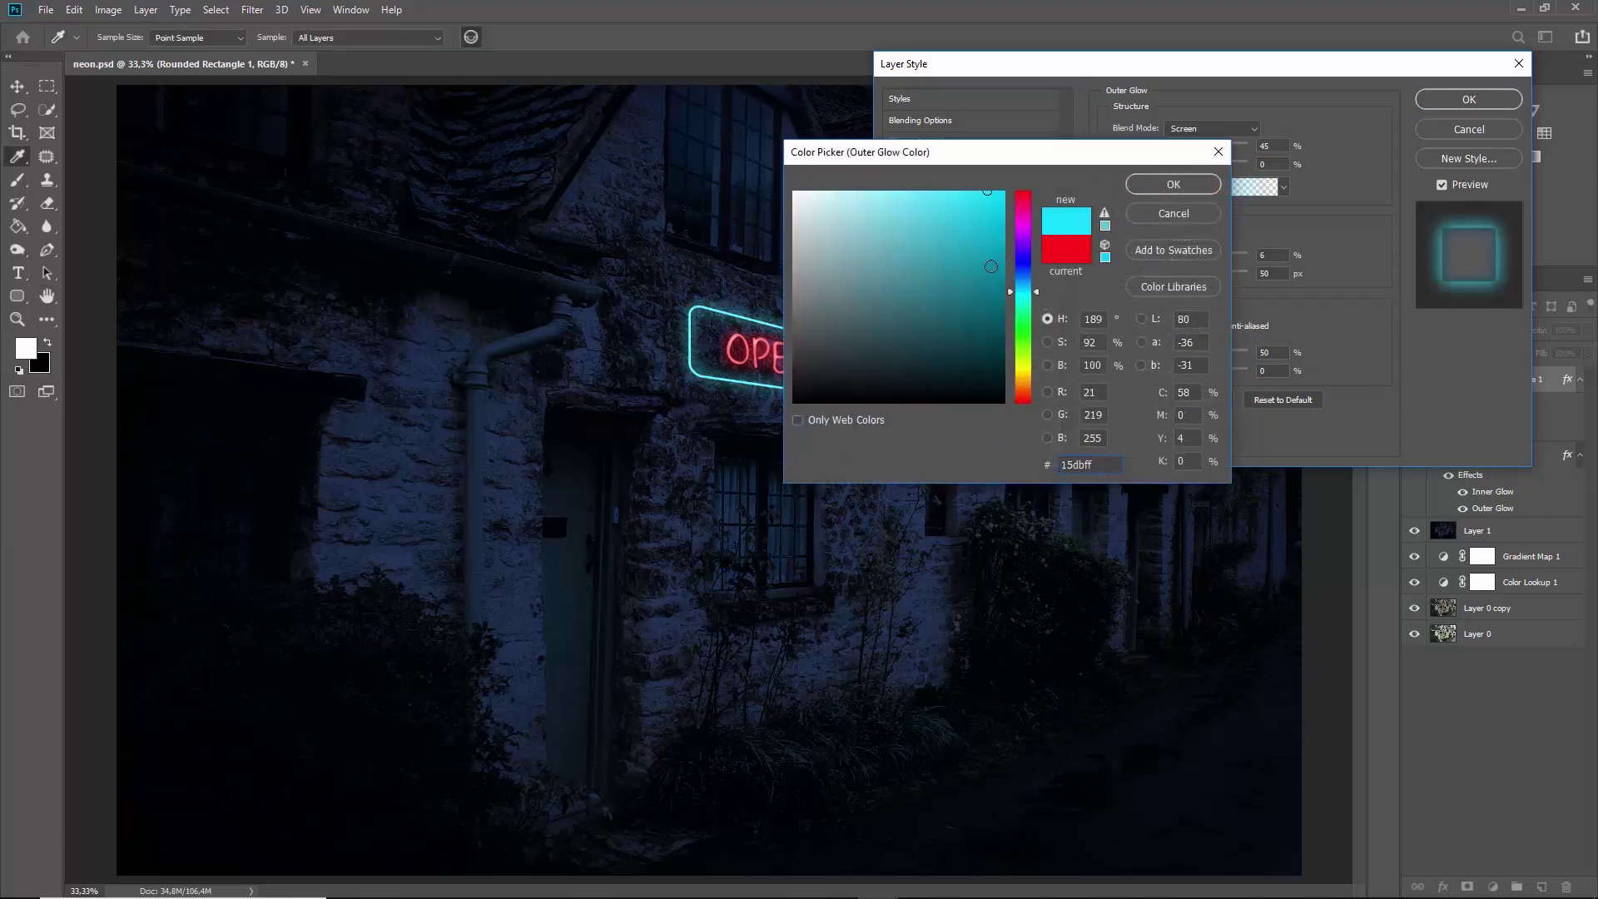
click(1173, 184)
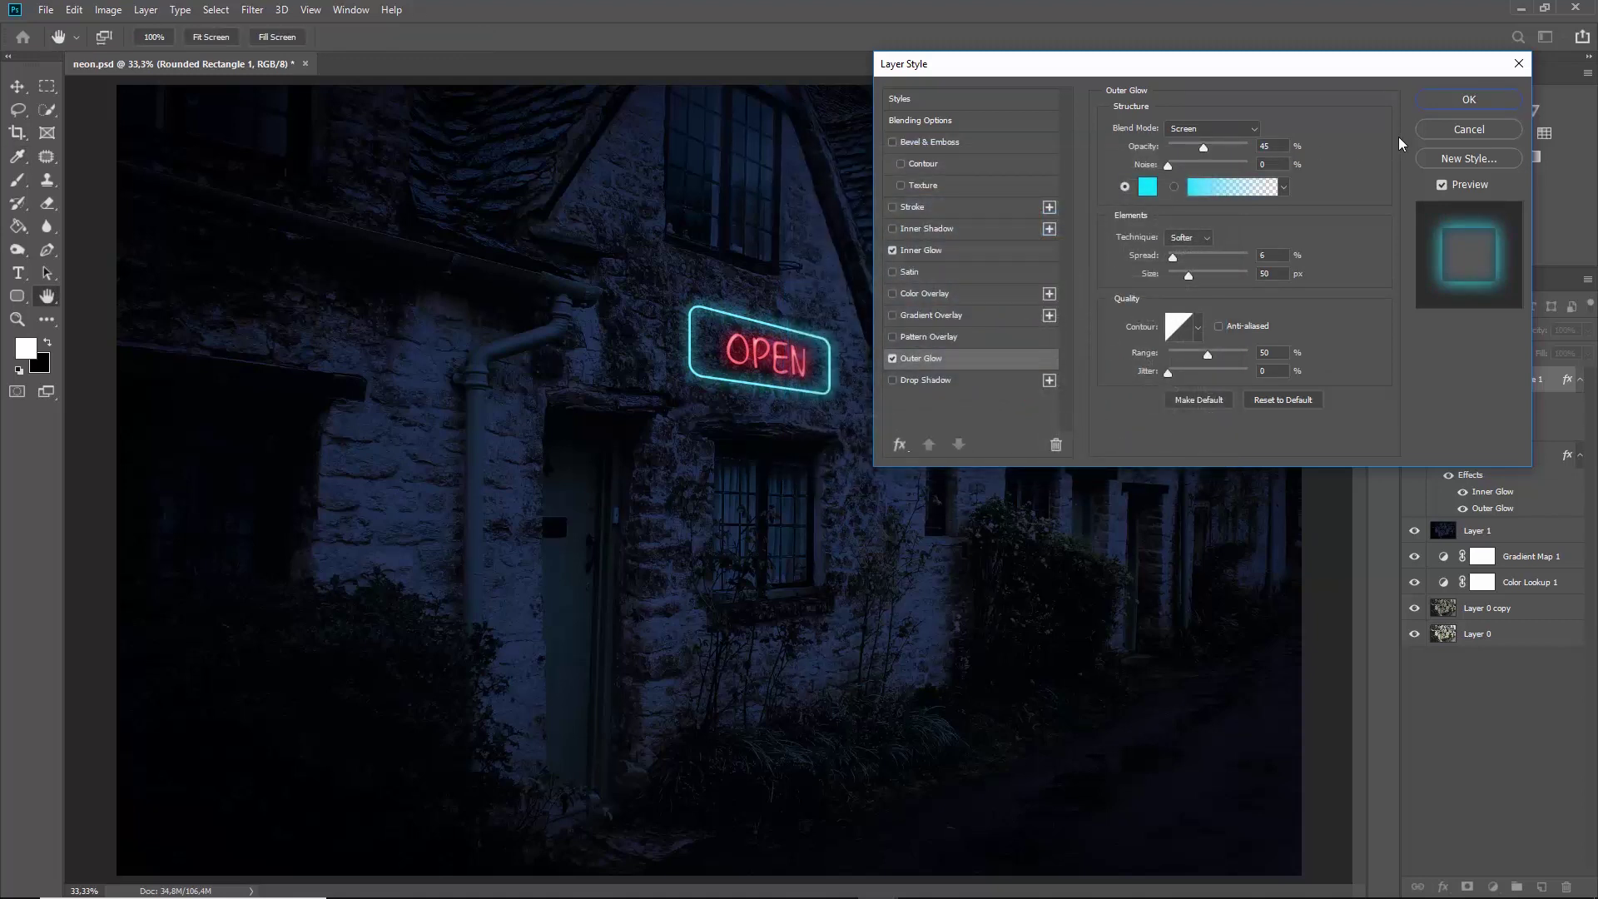
click(1469, 99)
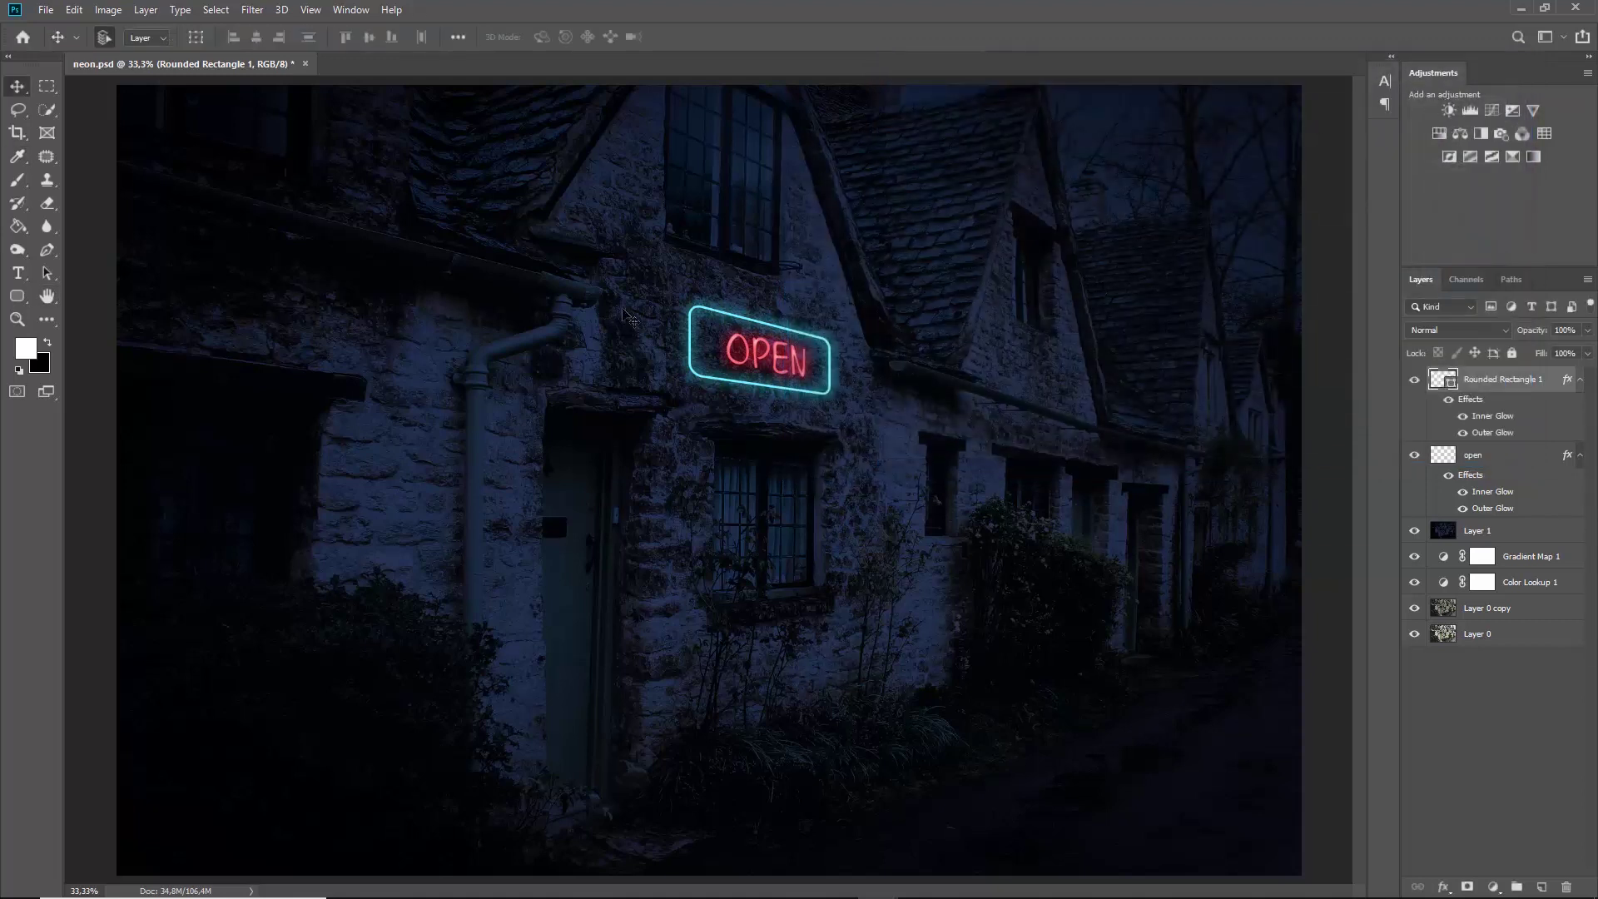
- Change the frame's glows to lighter blue: inner 199bff, outer 2696ff
double_click(1471, 418)
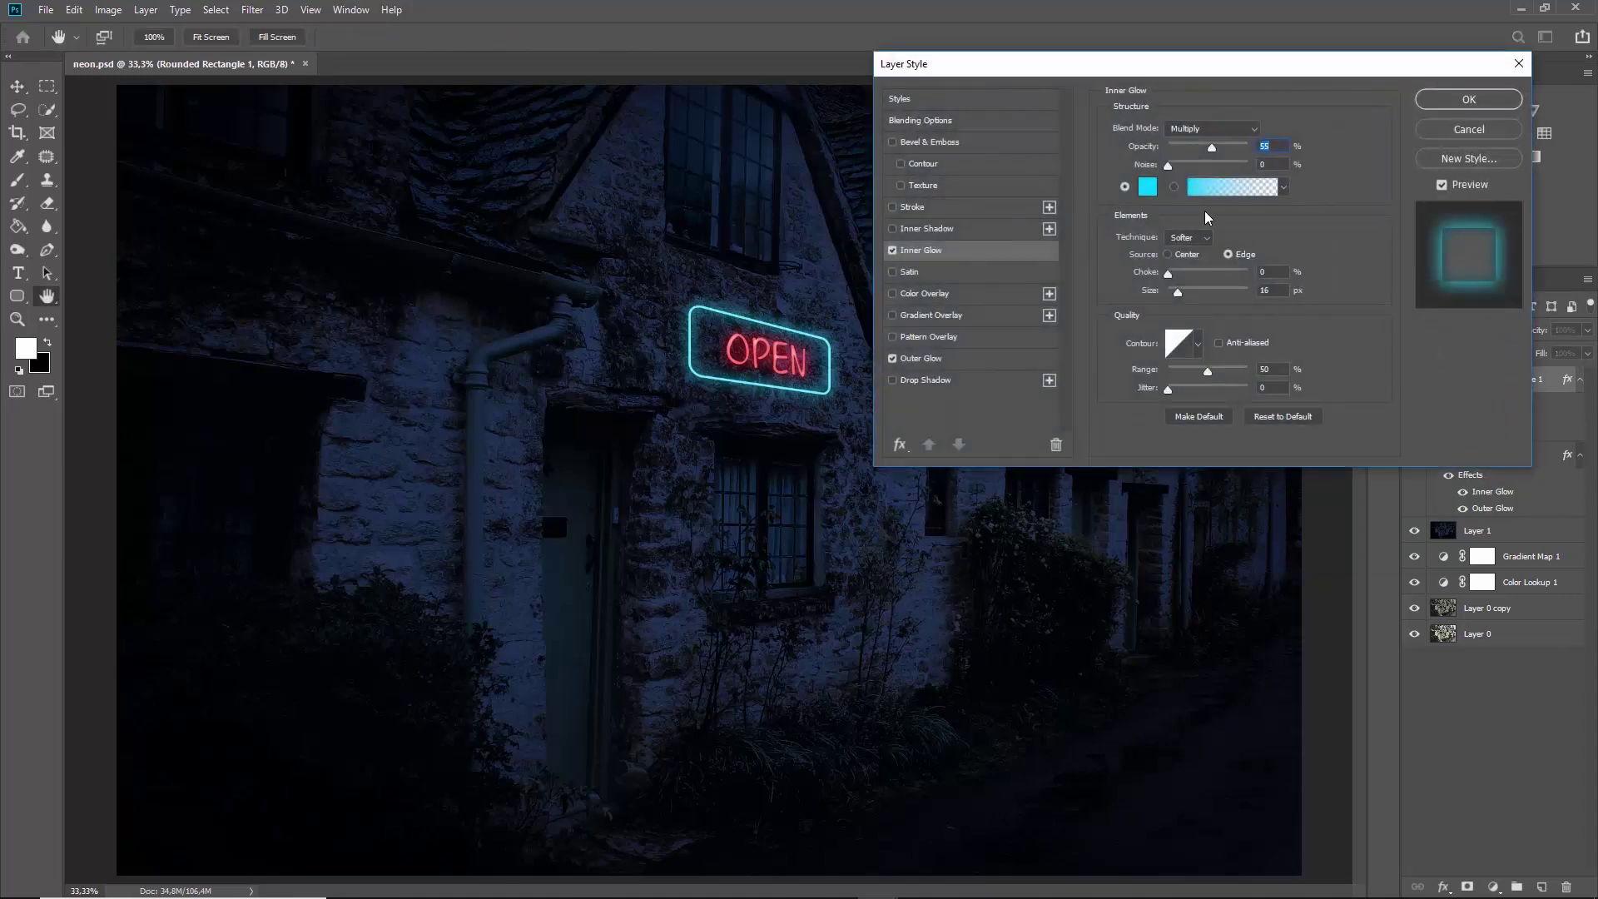
click(1149, 189)
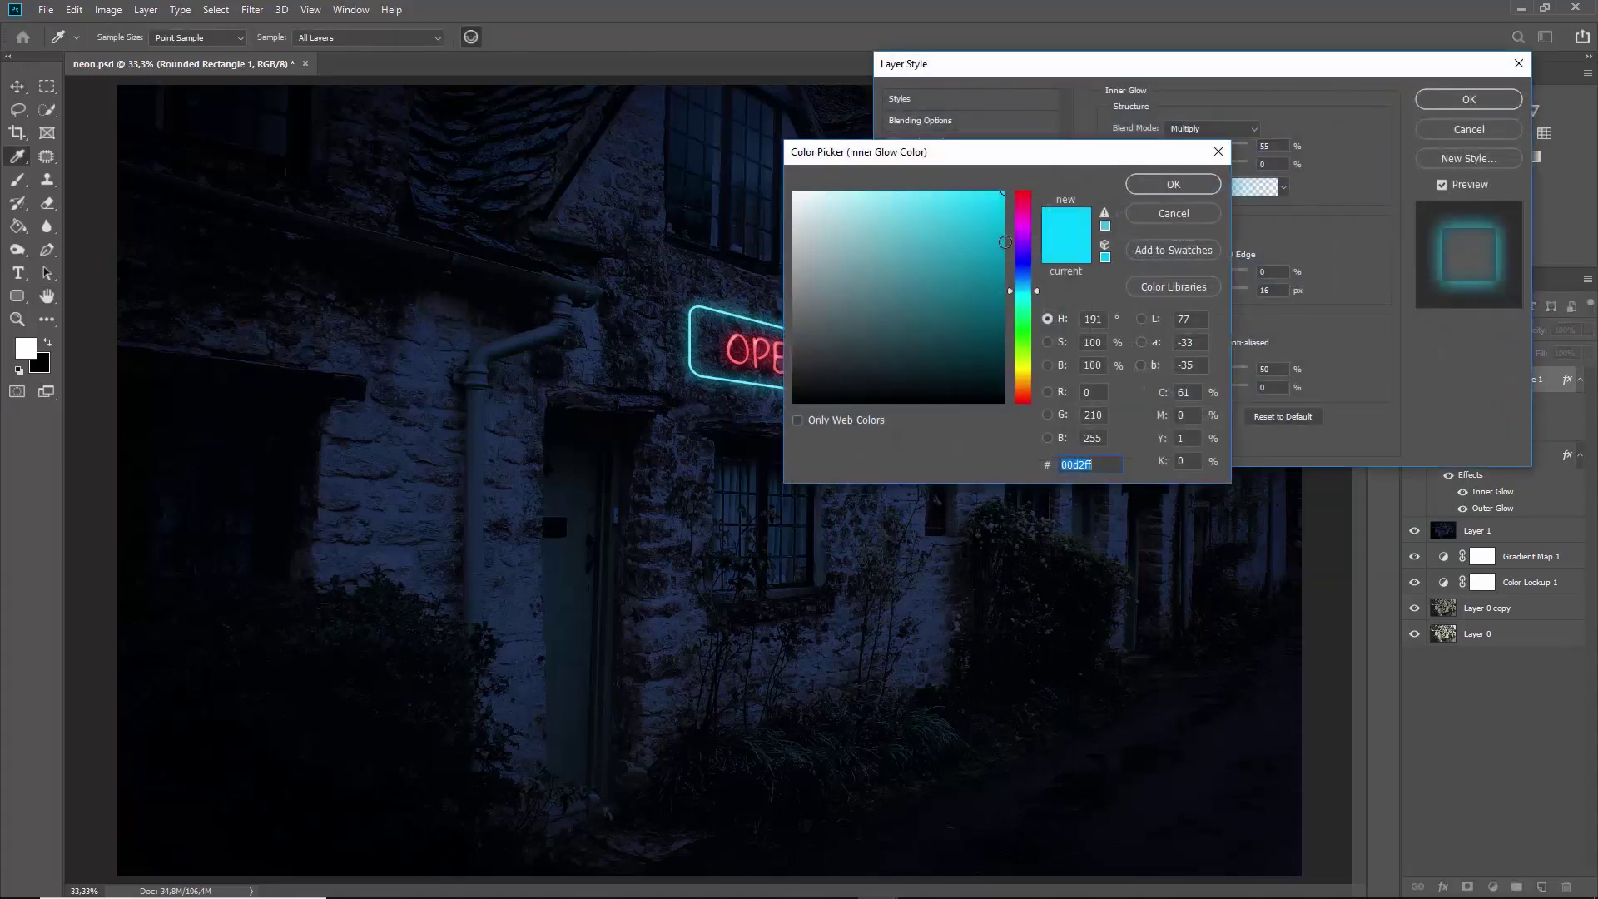
drag(1022, 290, 1022, 281)
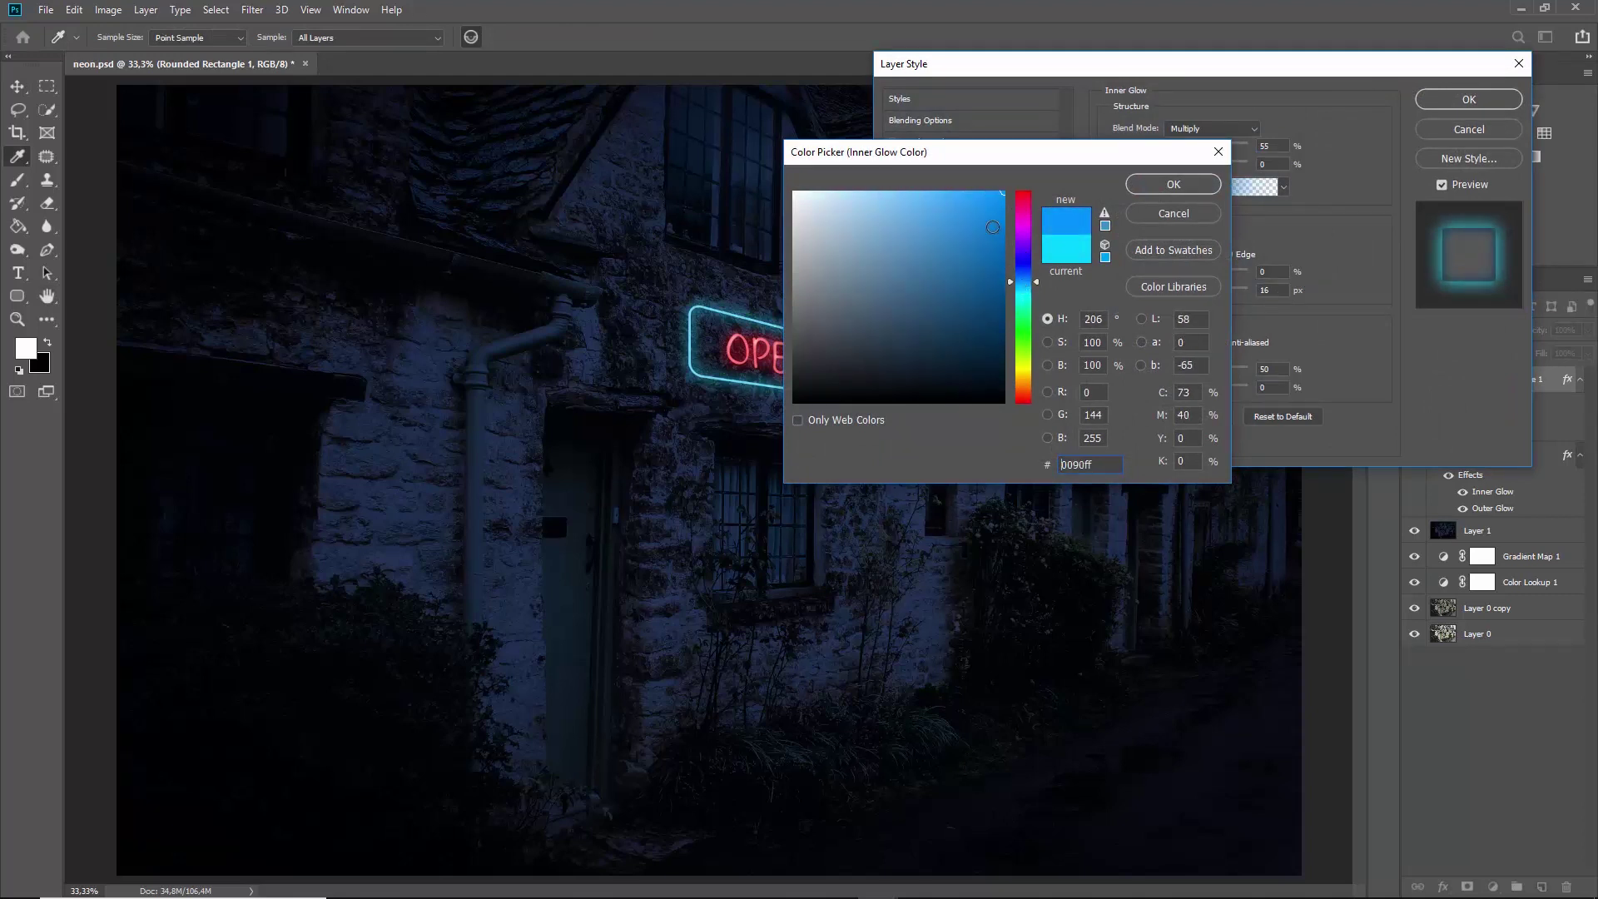
drag(995, 208, 985, 178)
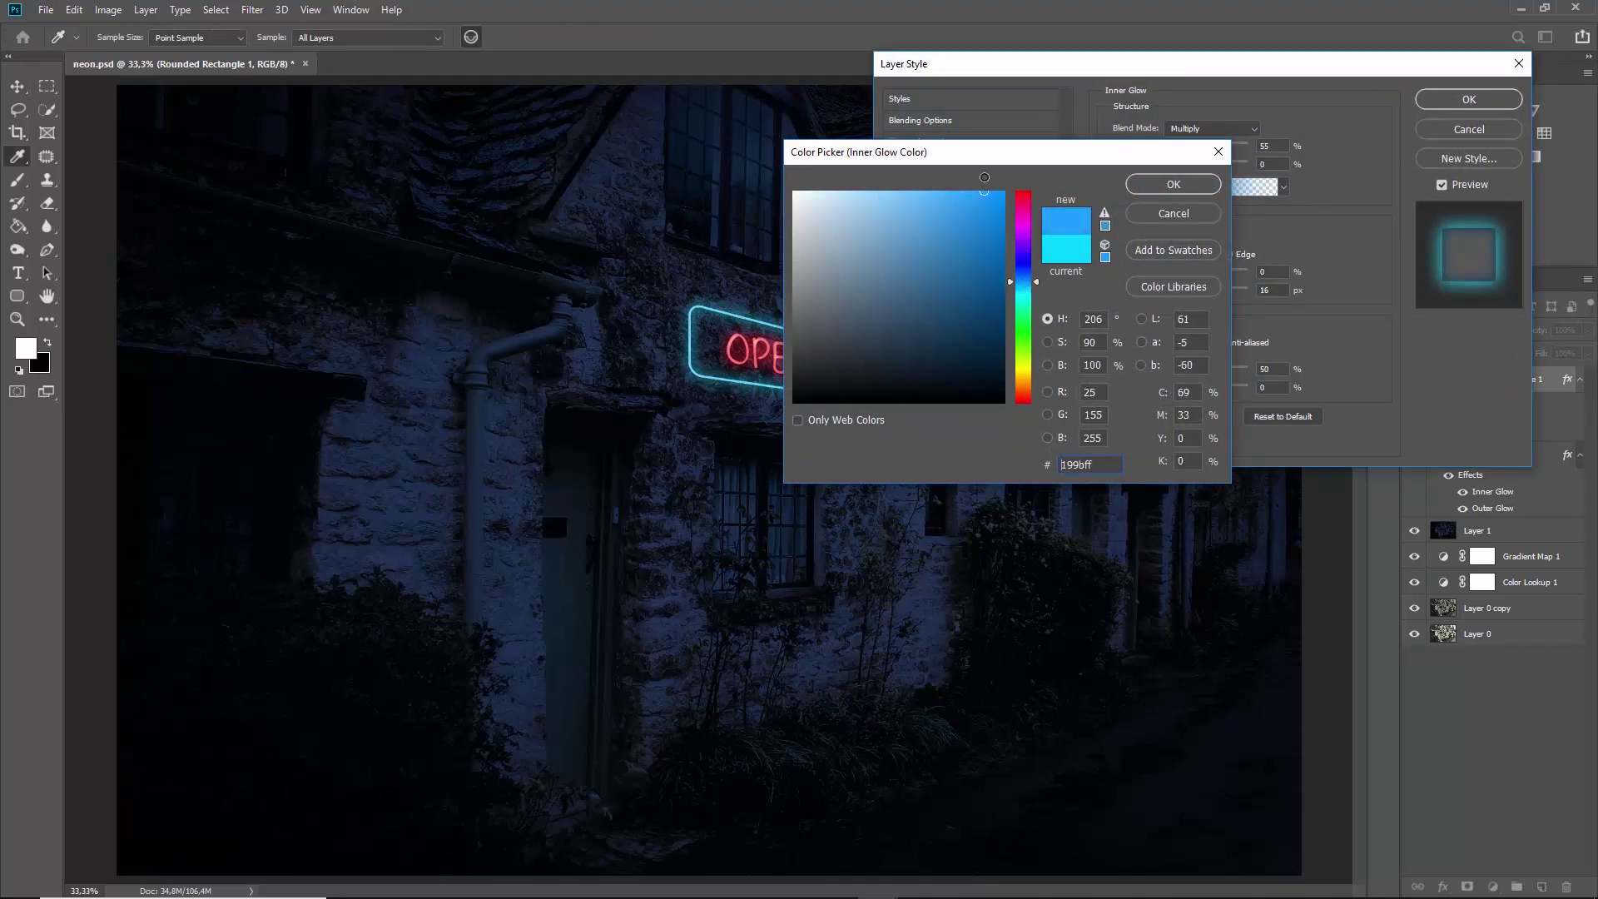
click(1161, 186)
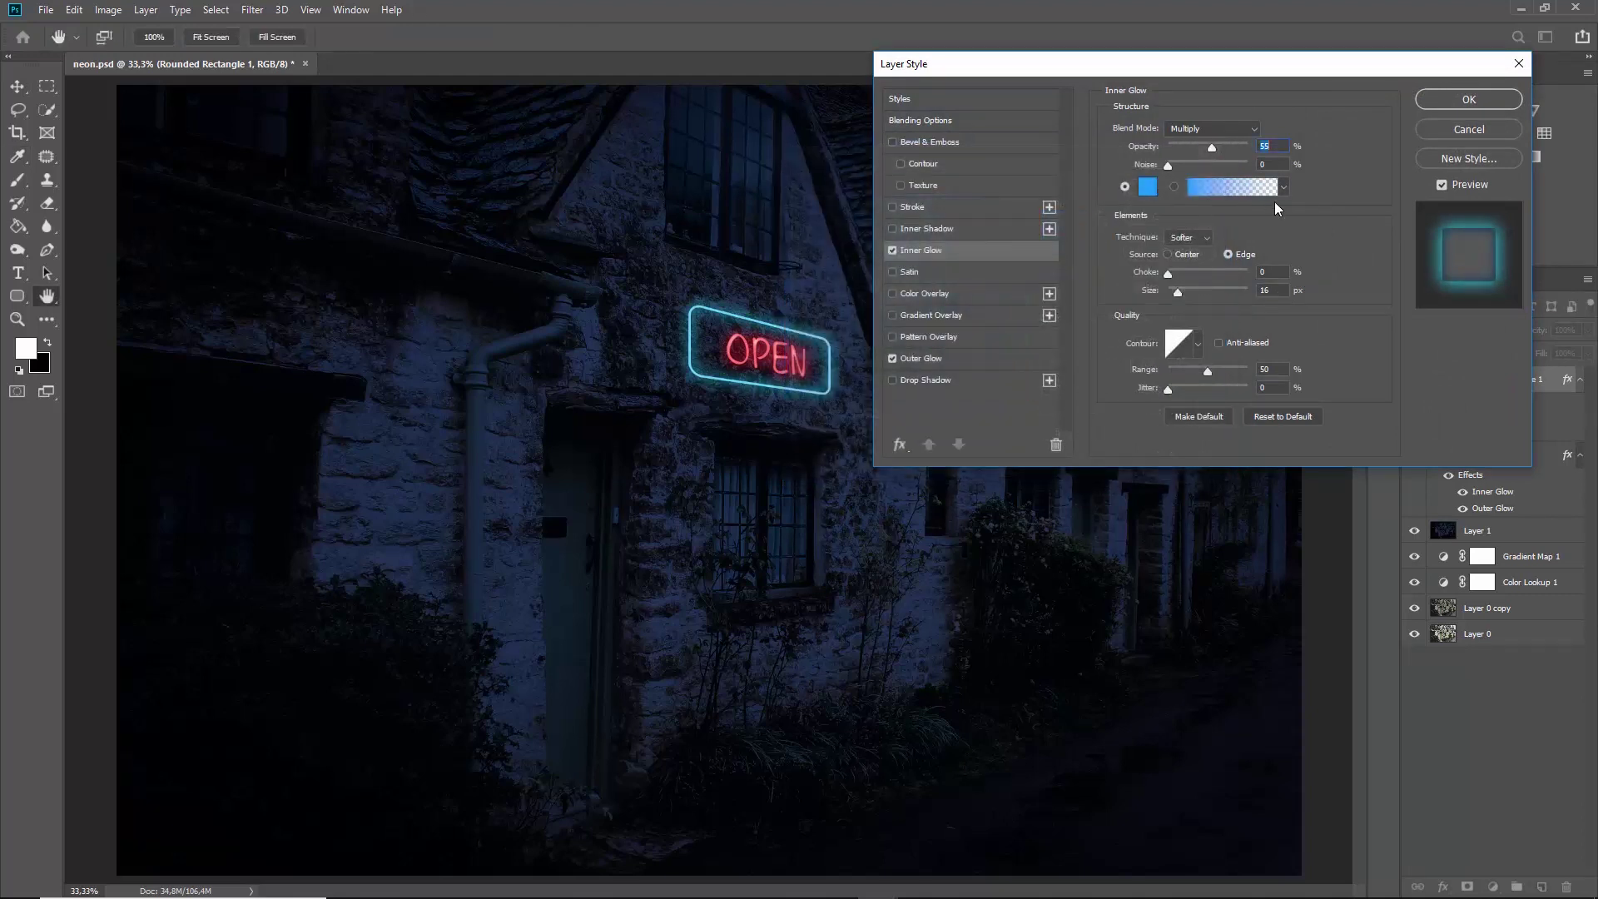
click(917, 360)
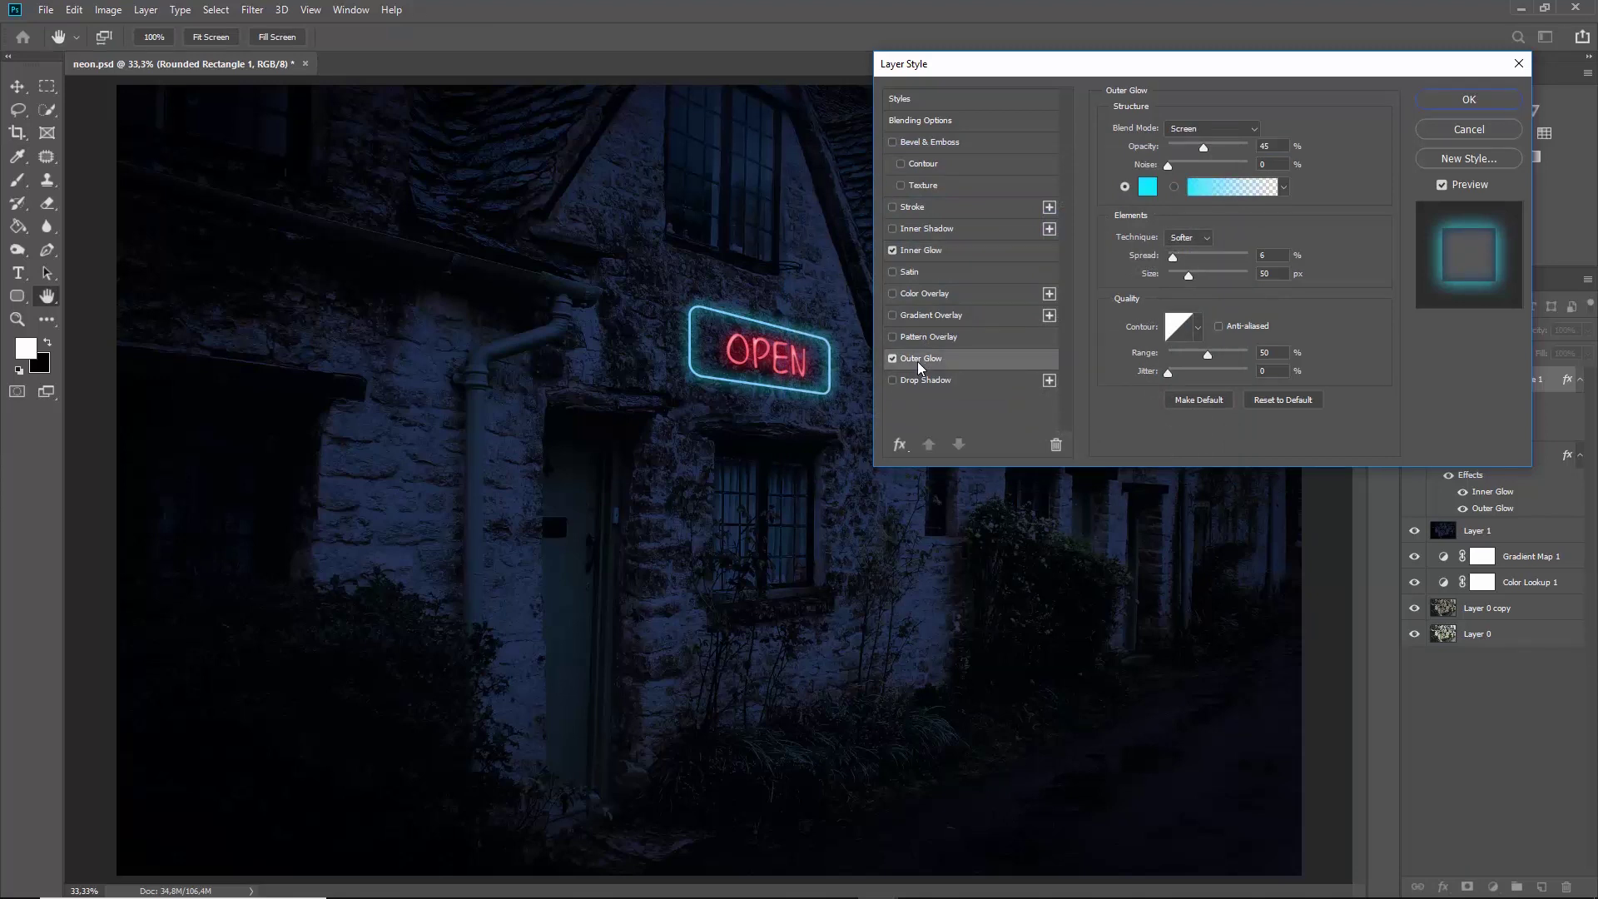
click(1143, 178)
drag(1023, 291, 1020, 280)
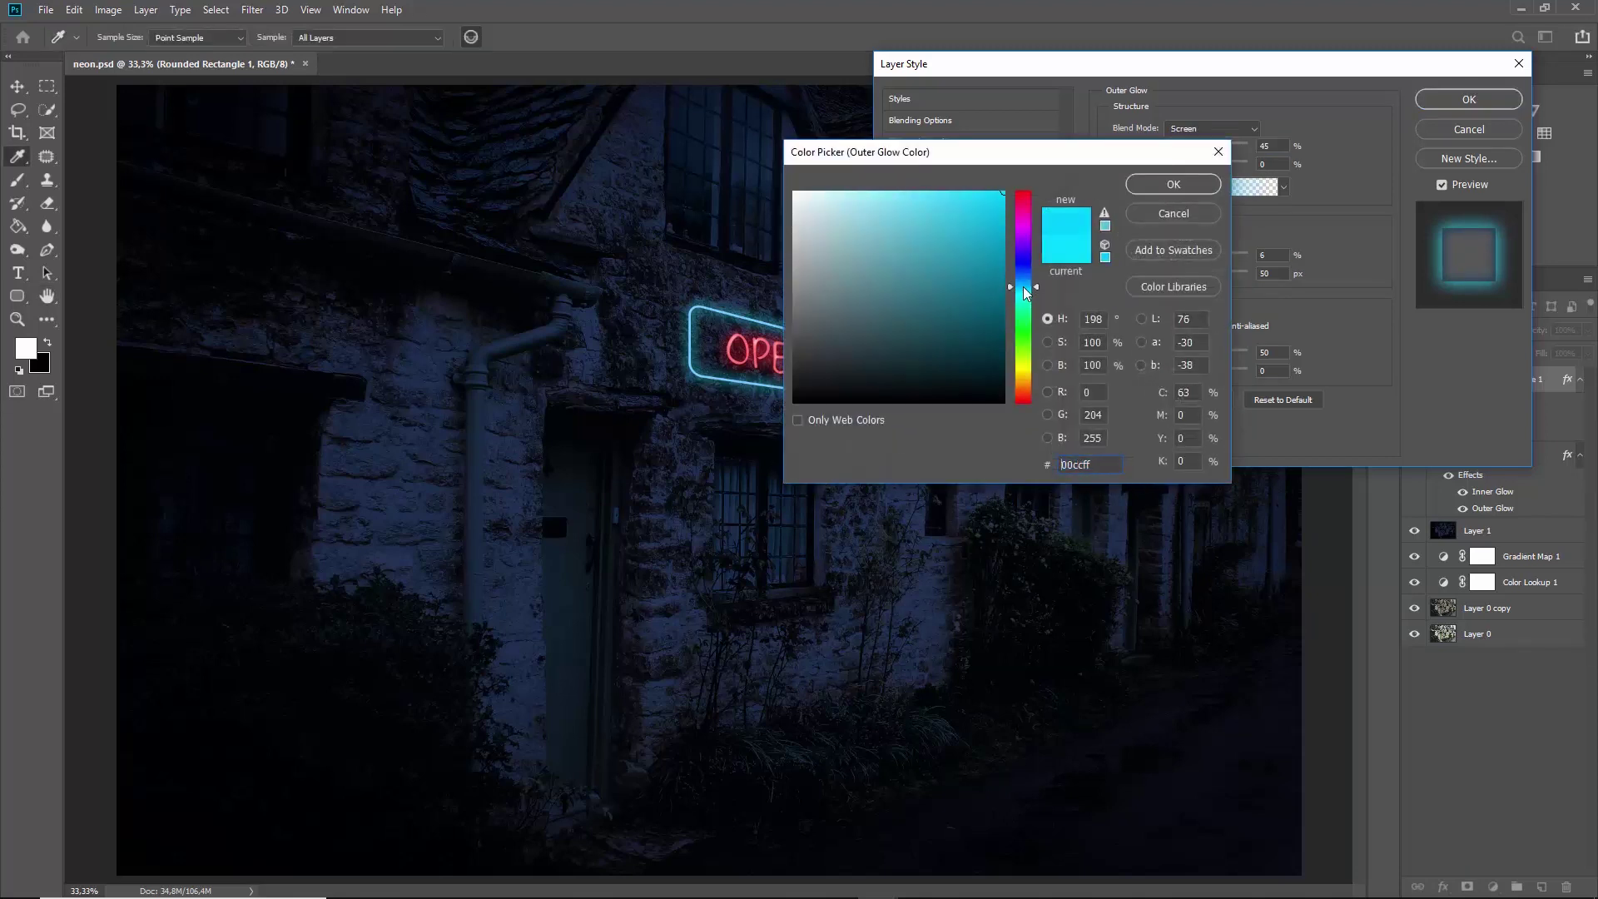
click(971, 193)
drag(970, 194, 972, 183)
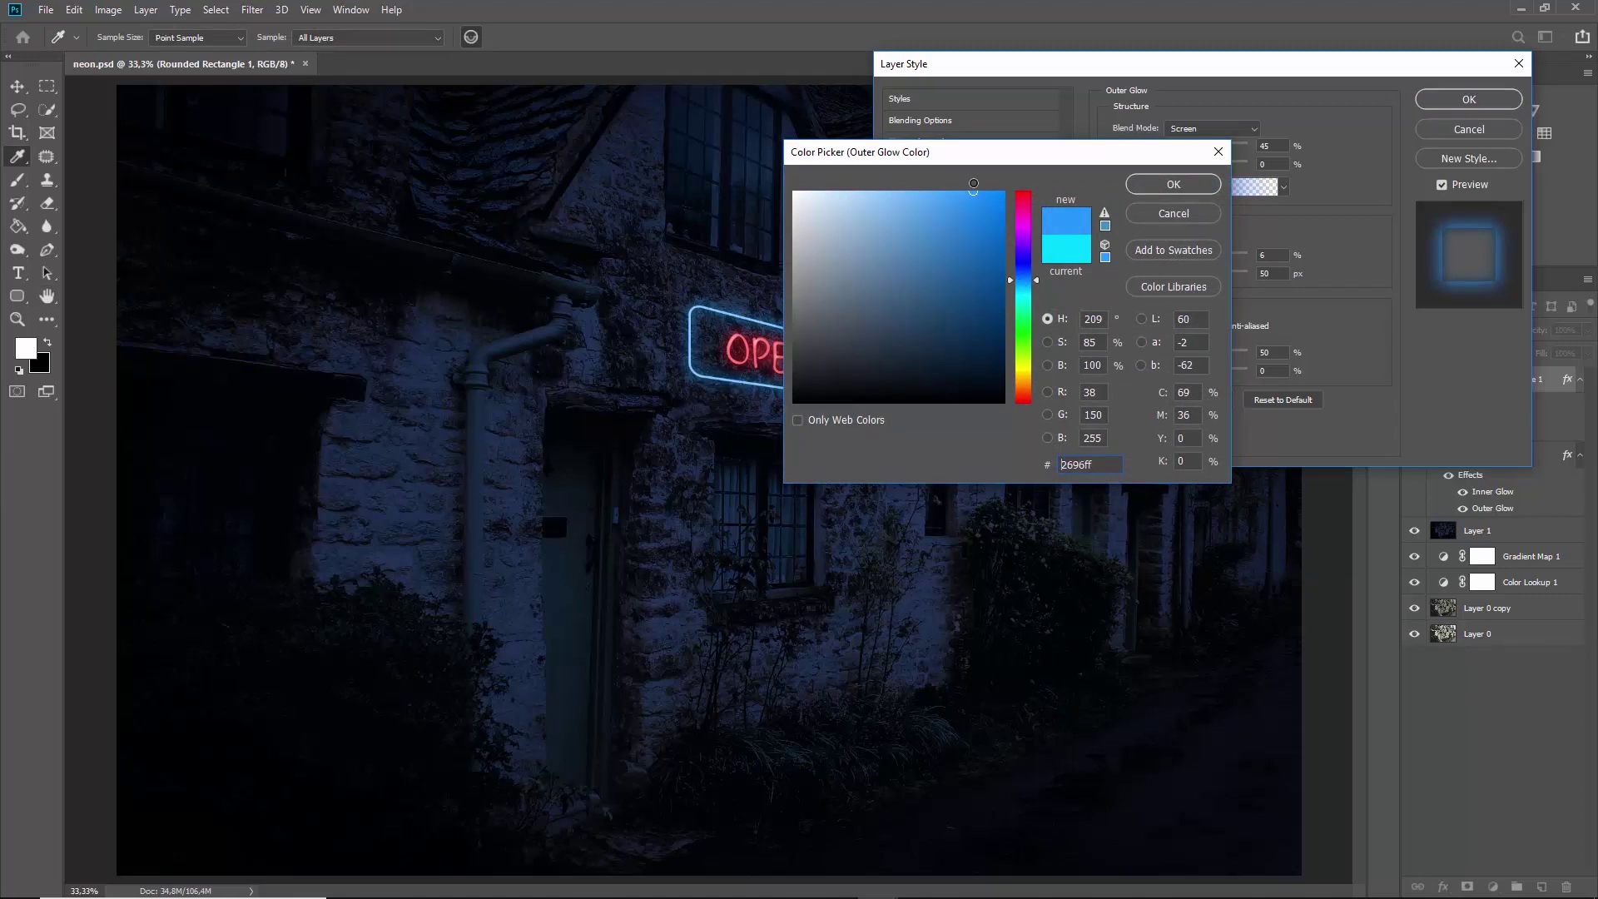
click(1140, 183)
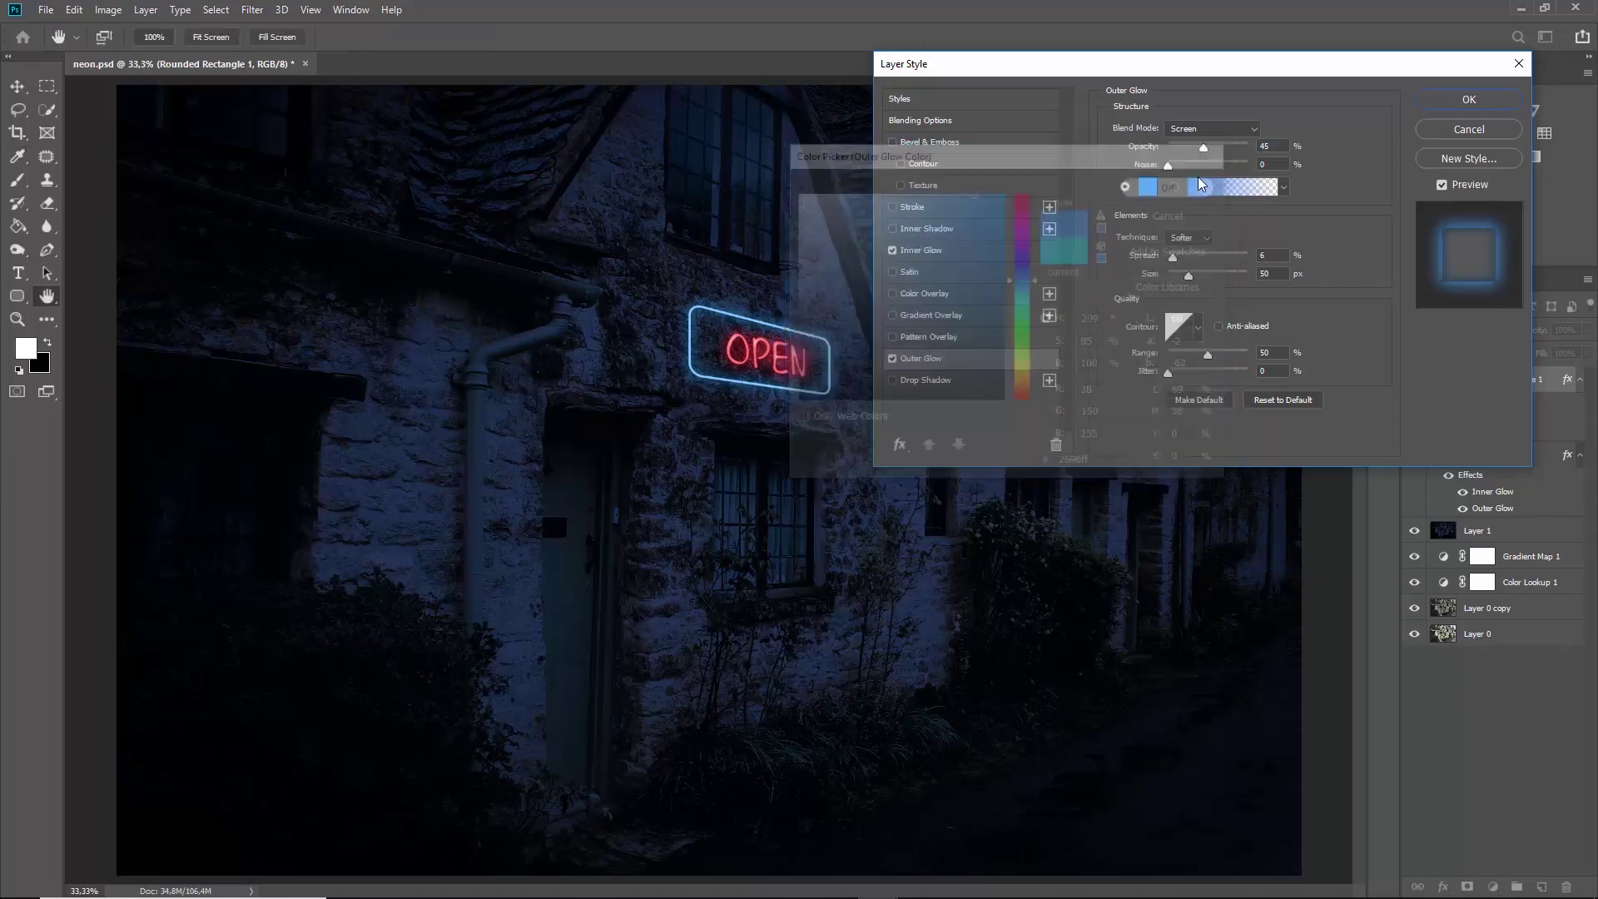
click(1483, 99)
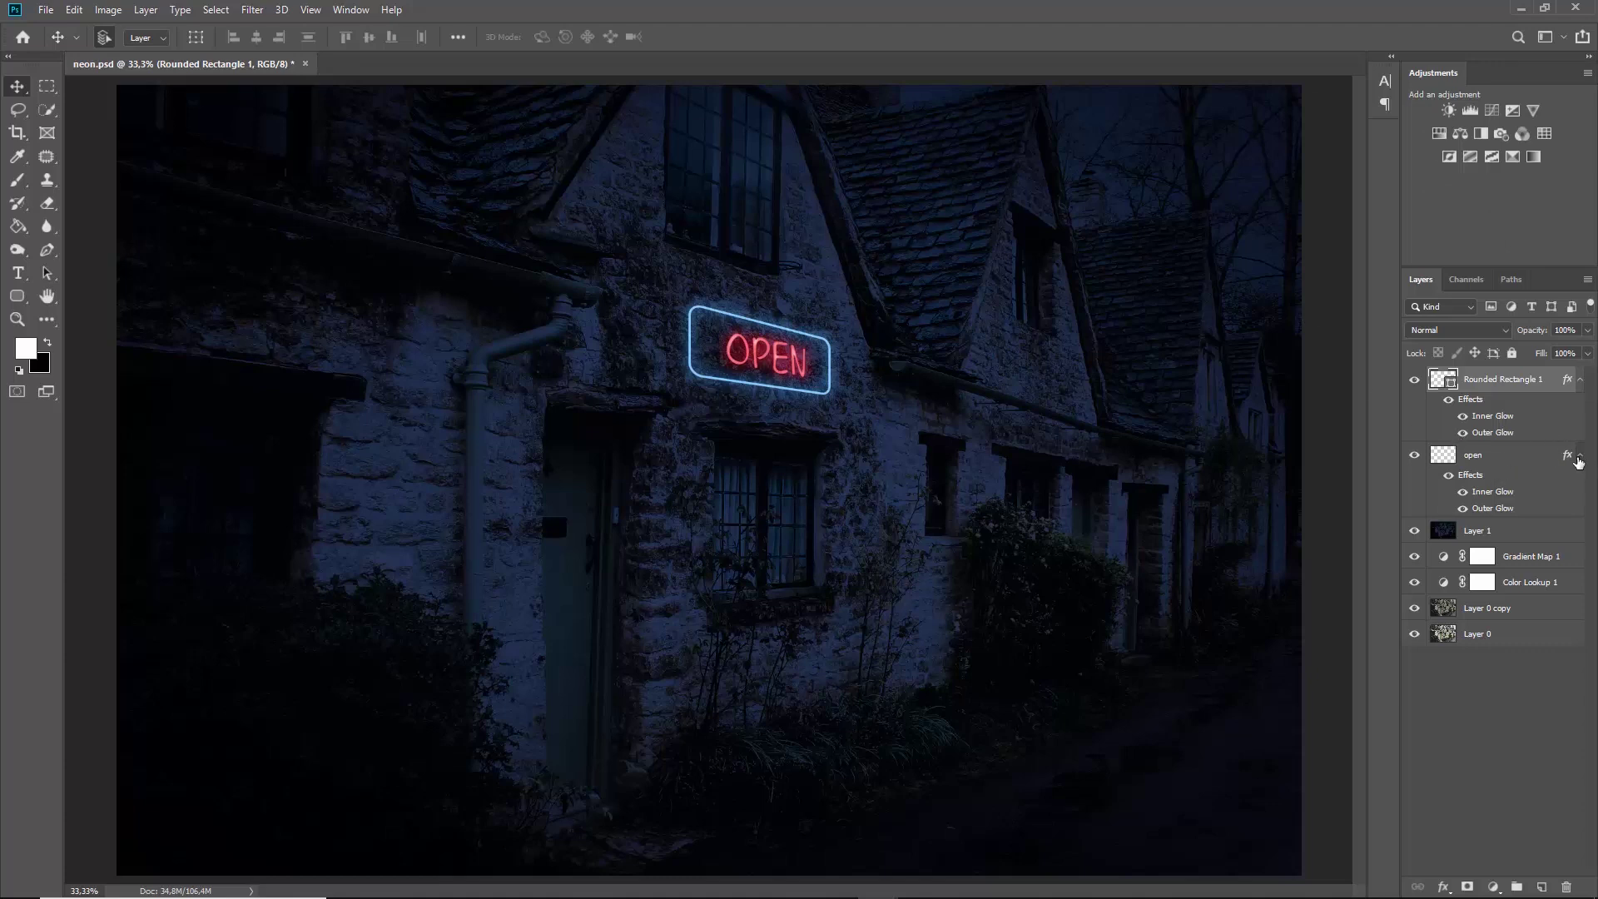
- Create Layer 2 below the open layer, zoom to 100%, and rename it 'refl open'
click(1579, 463)
click(1579, 380)
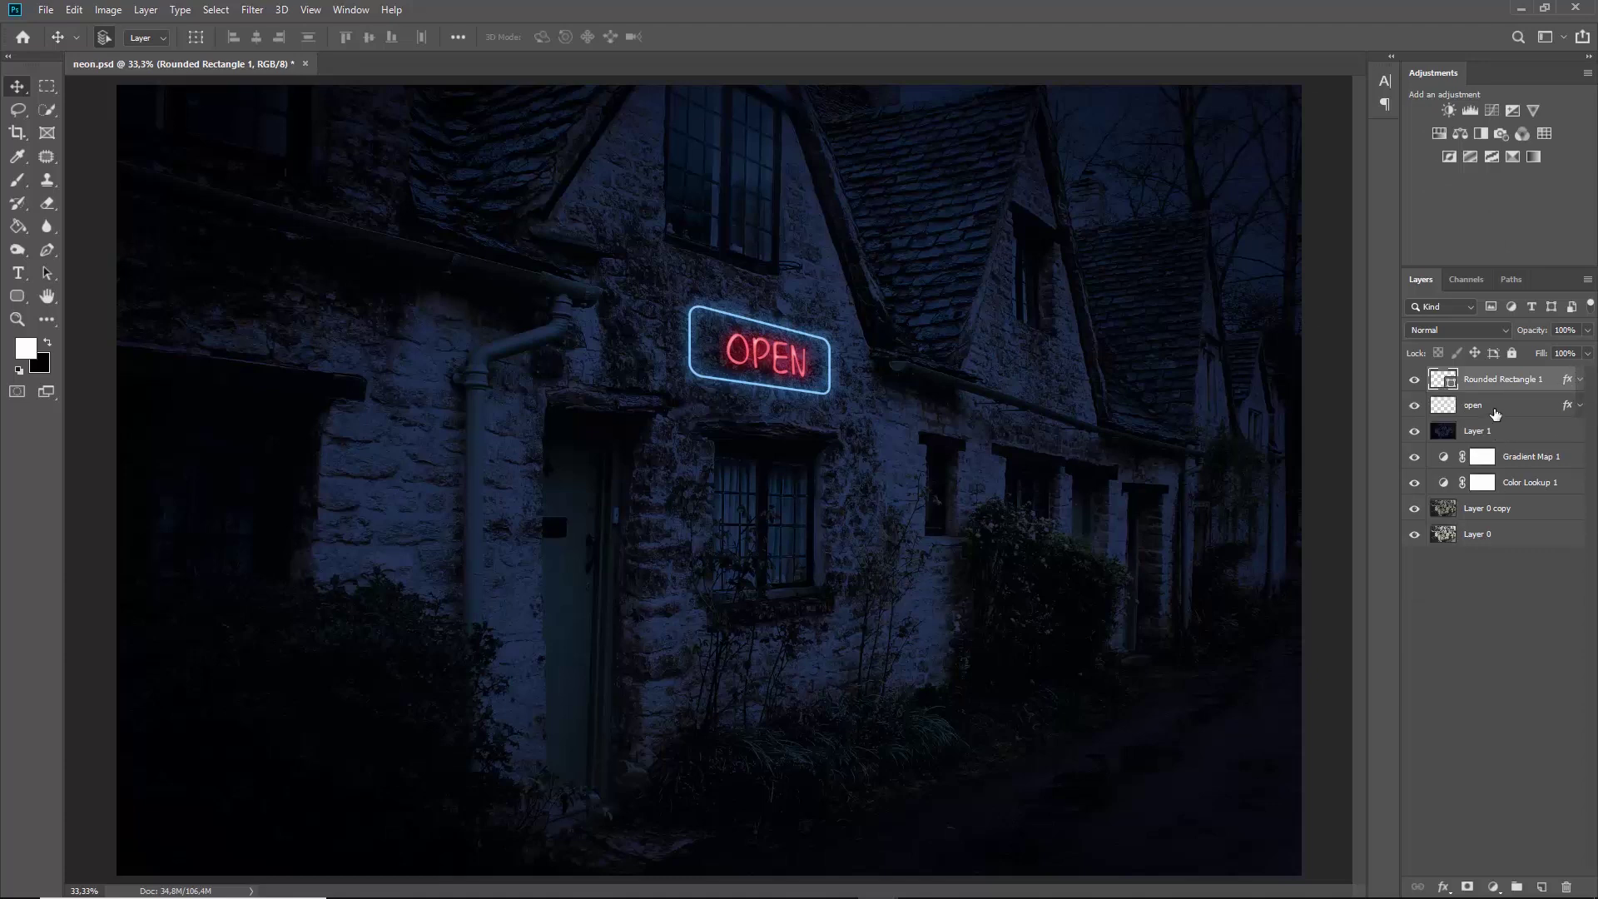
click(1496, 407)
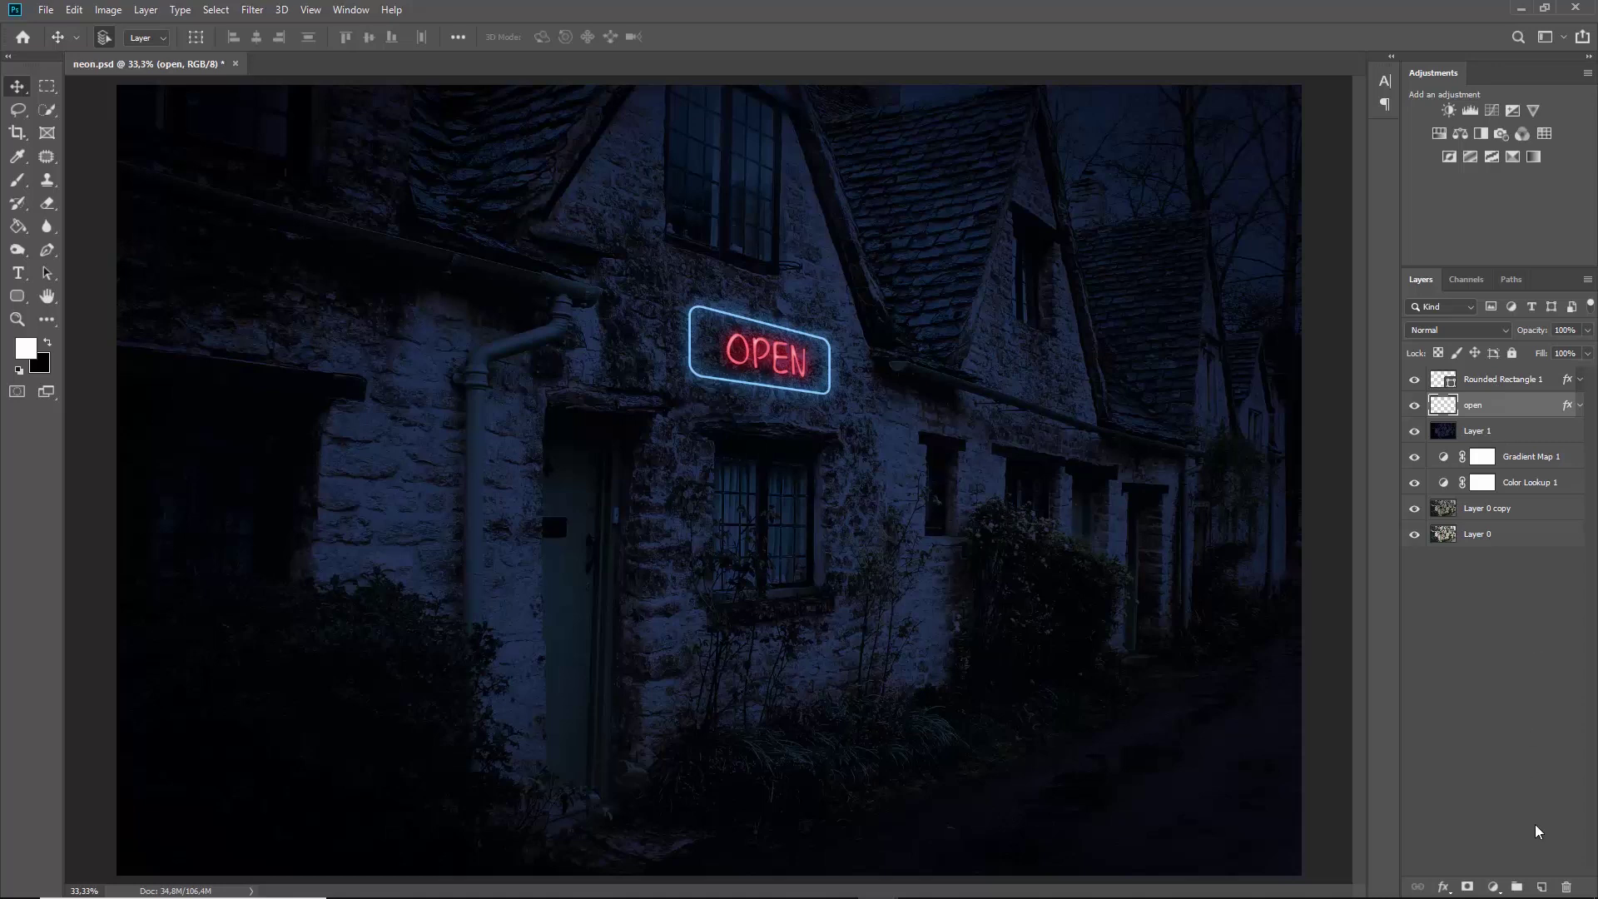
click(1543, 889)
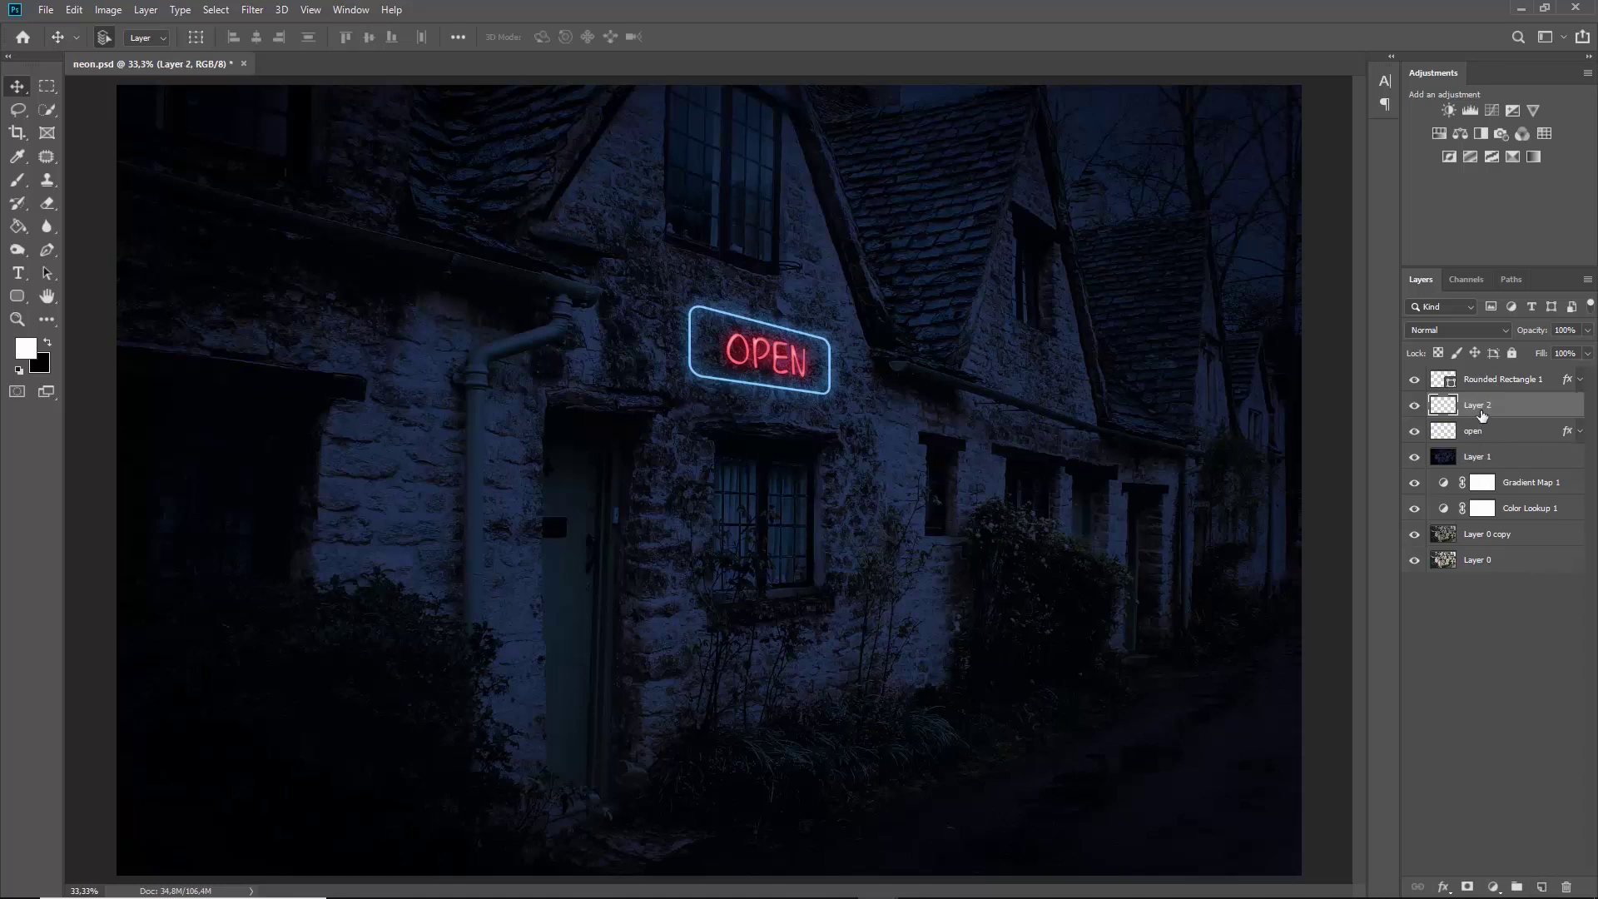
drag(1483, 423, 1489, 435)
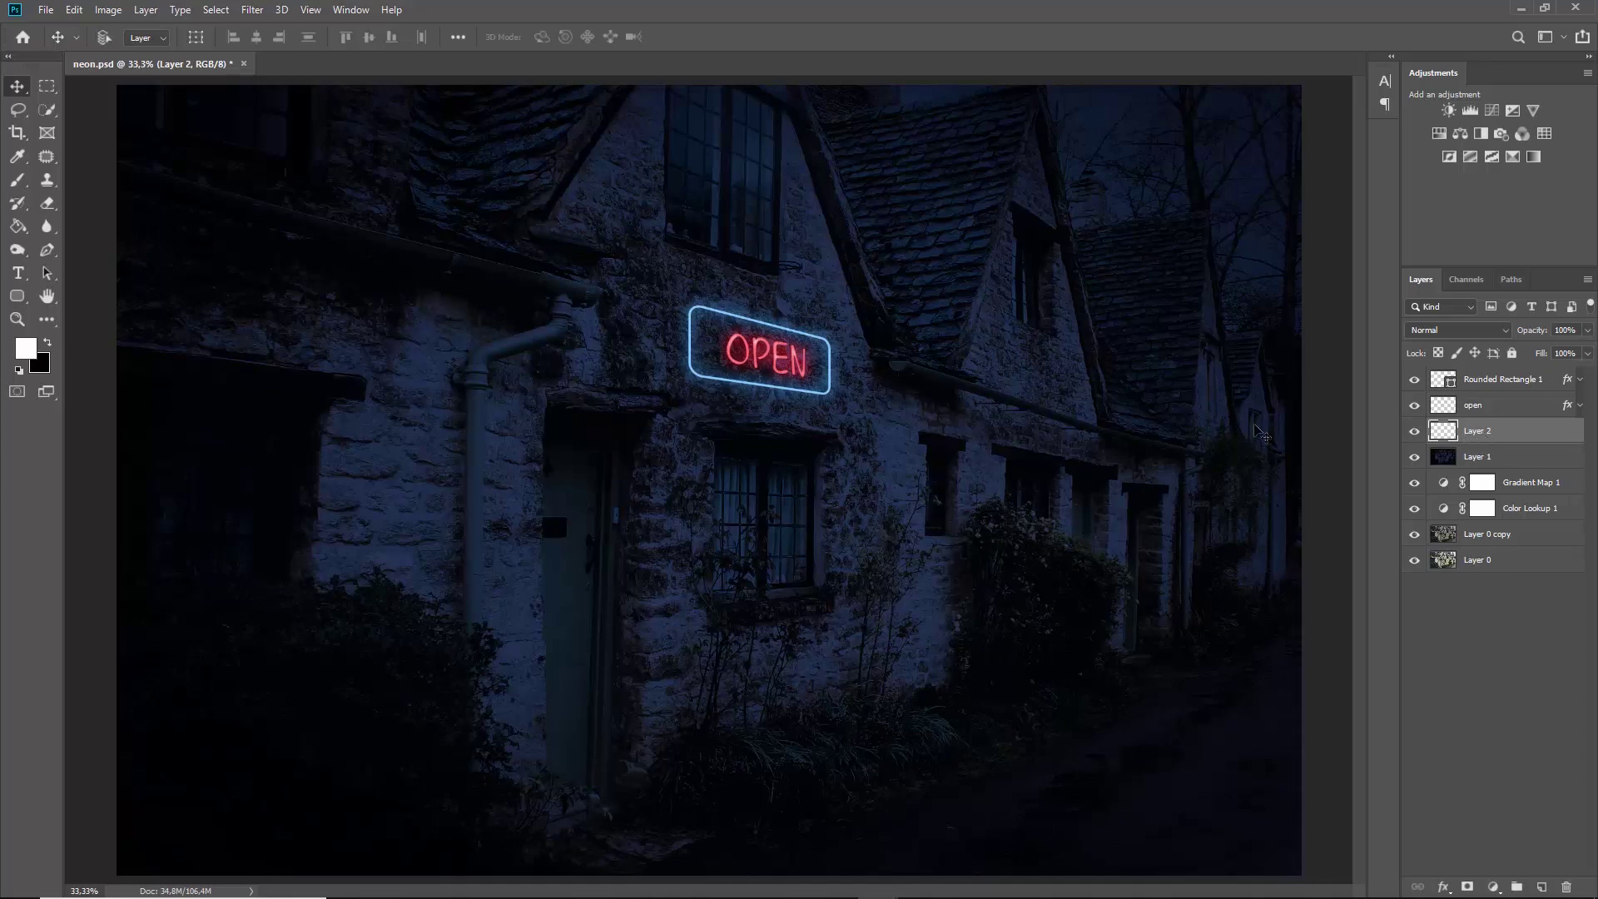
key(ctrl+1)
drag(846, 221, 658, 557)
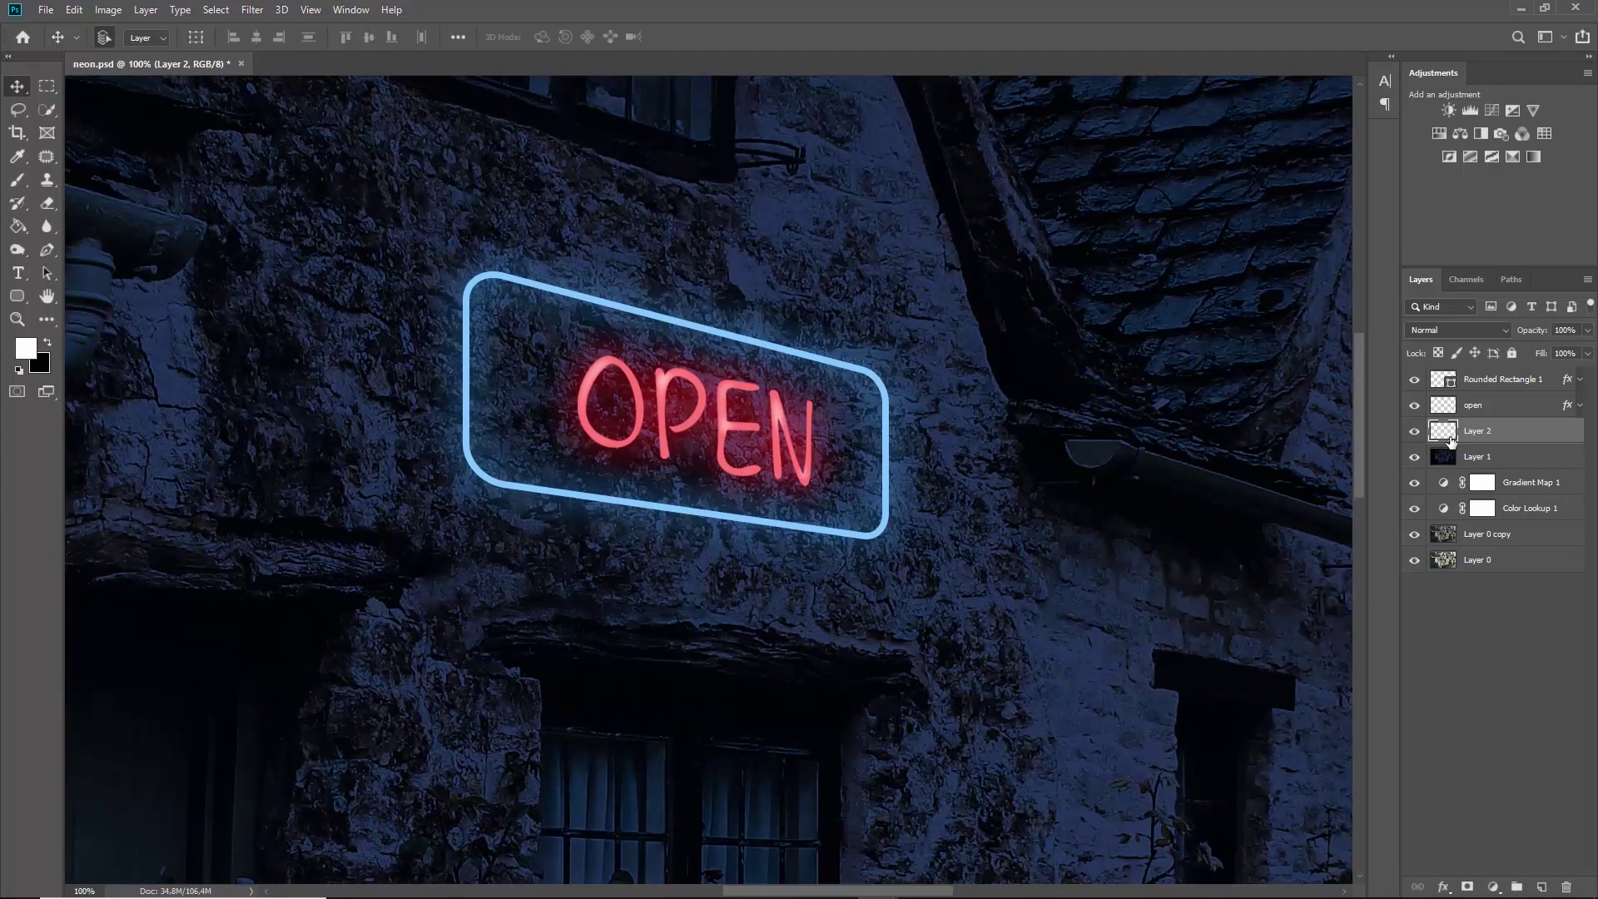
double_click(1478, 430)
text(refl)
text( open)
key(Return)
- Set up a fully soft brush at 52 px
click(17, 180)
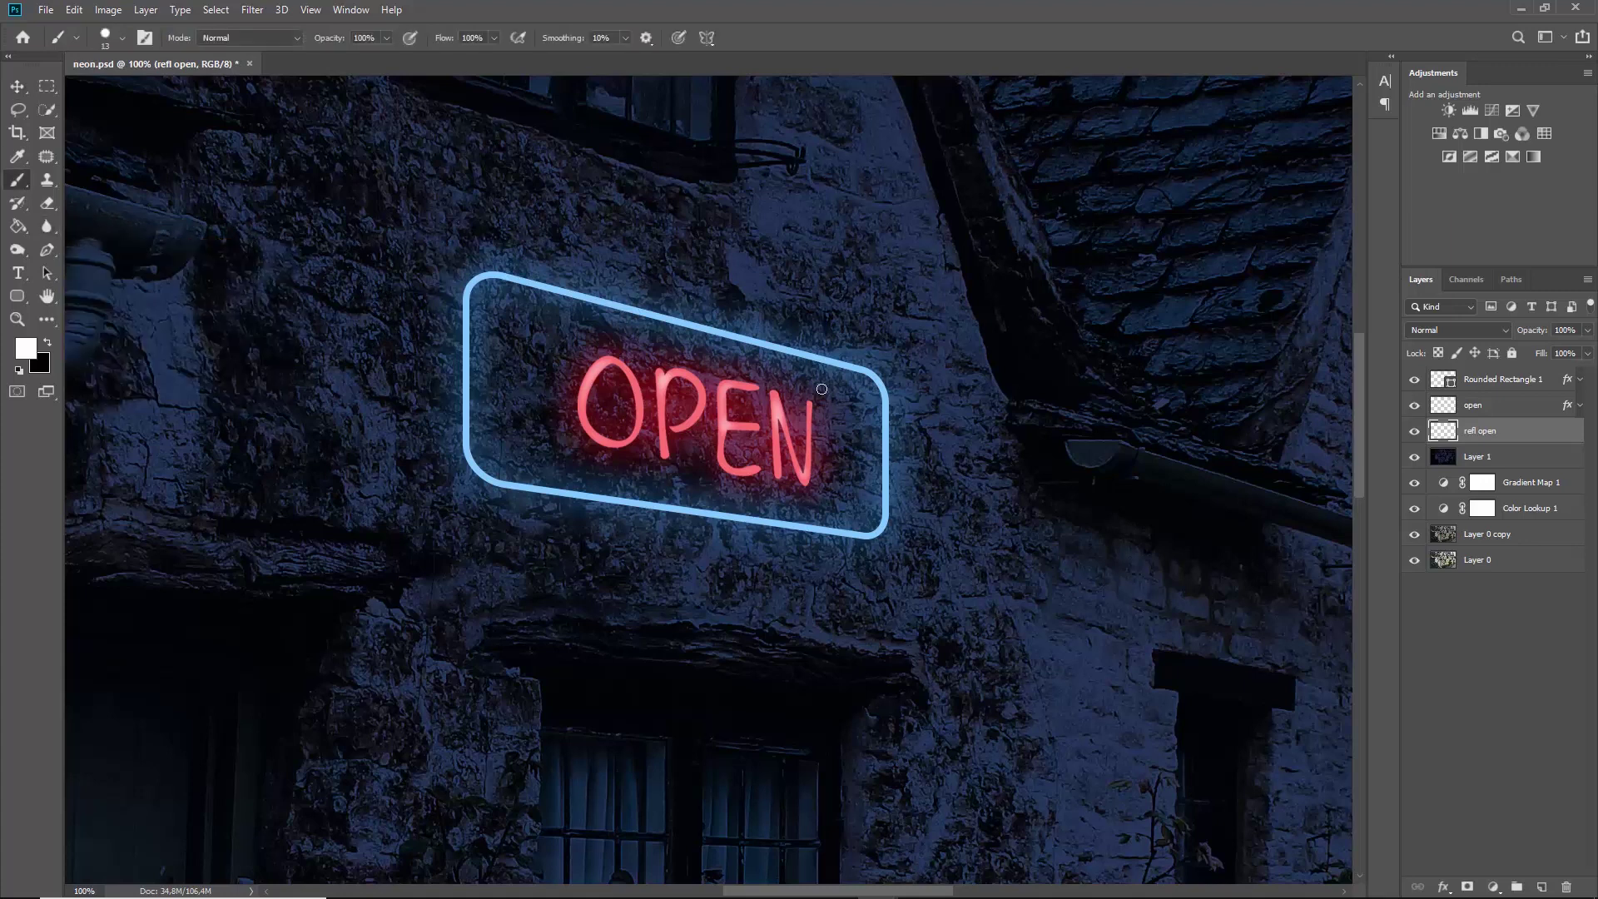
key(bracketright)
key(bracketright)
click(119, 47)
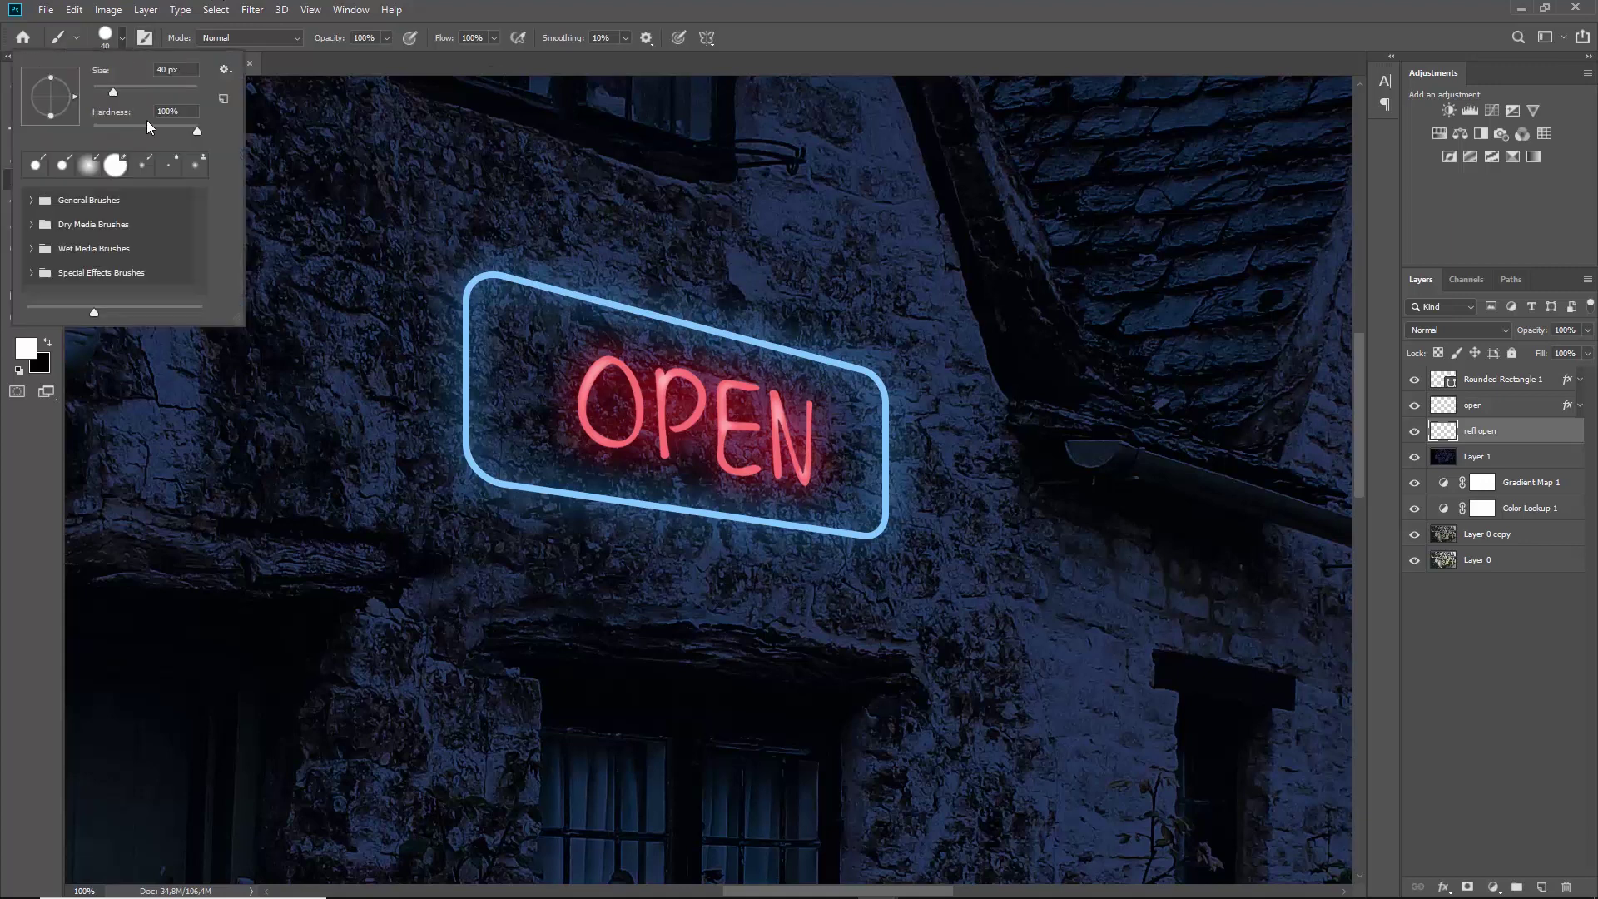
drag(150, 131, 8, 121)
drag(113, 91, 120, 92)
click(1498, 641)
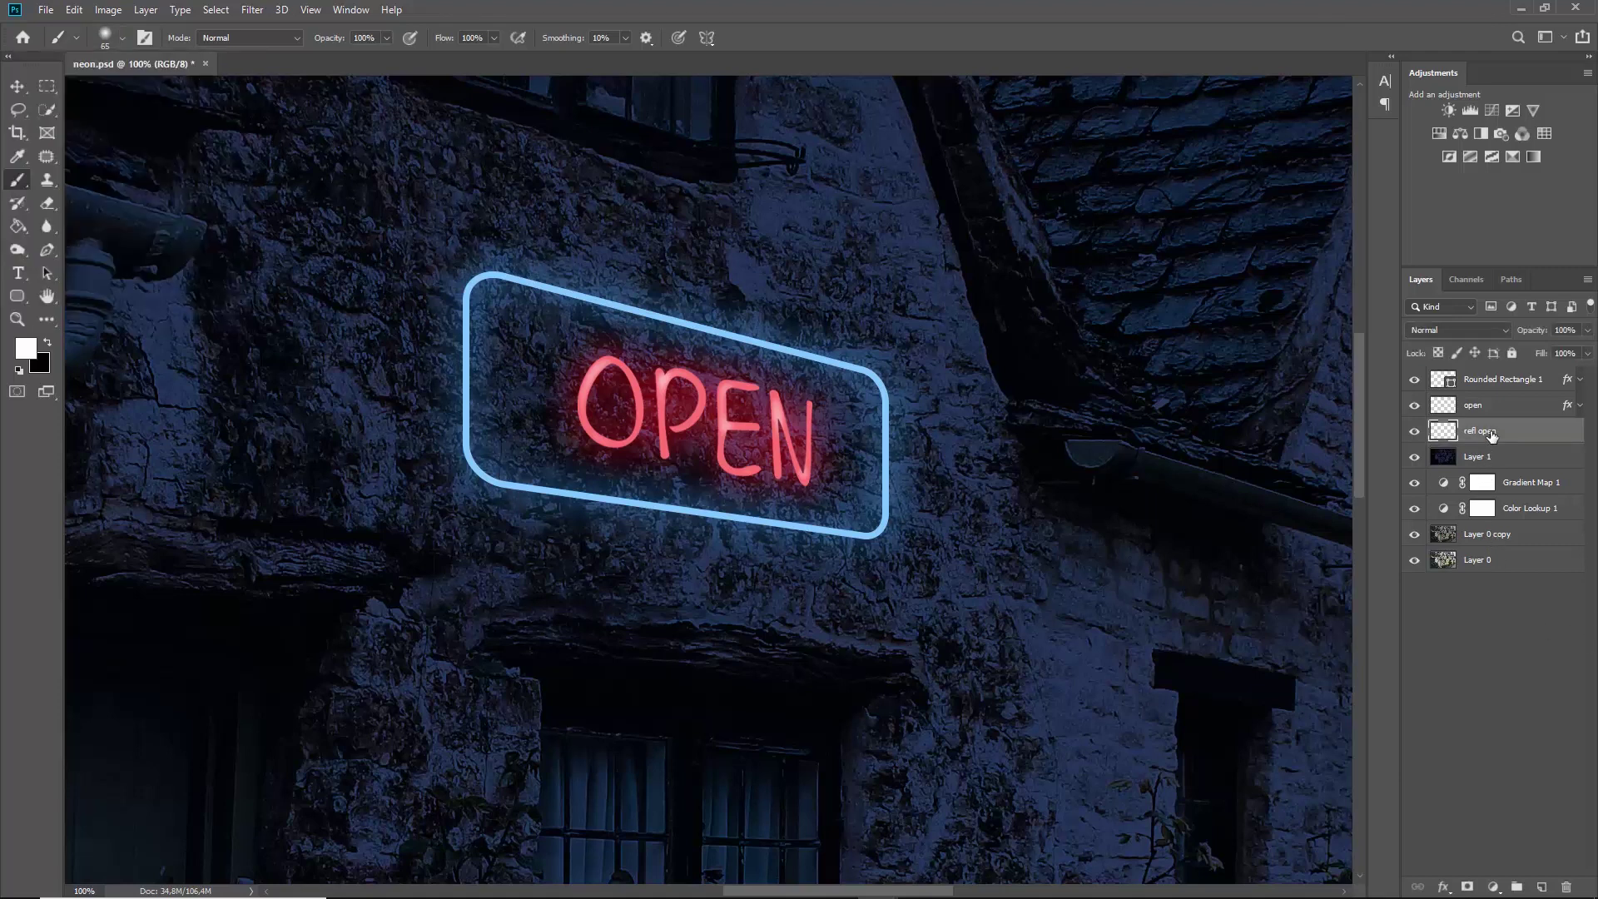
- Paint ff2323 red over all the OPEN letters on the refl open layer
click(1491, 435)
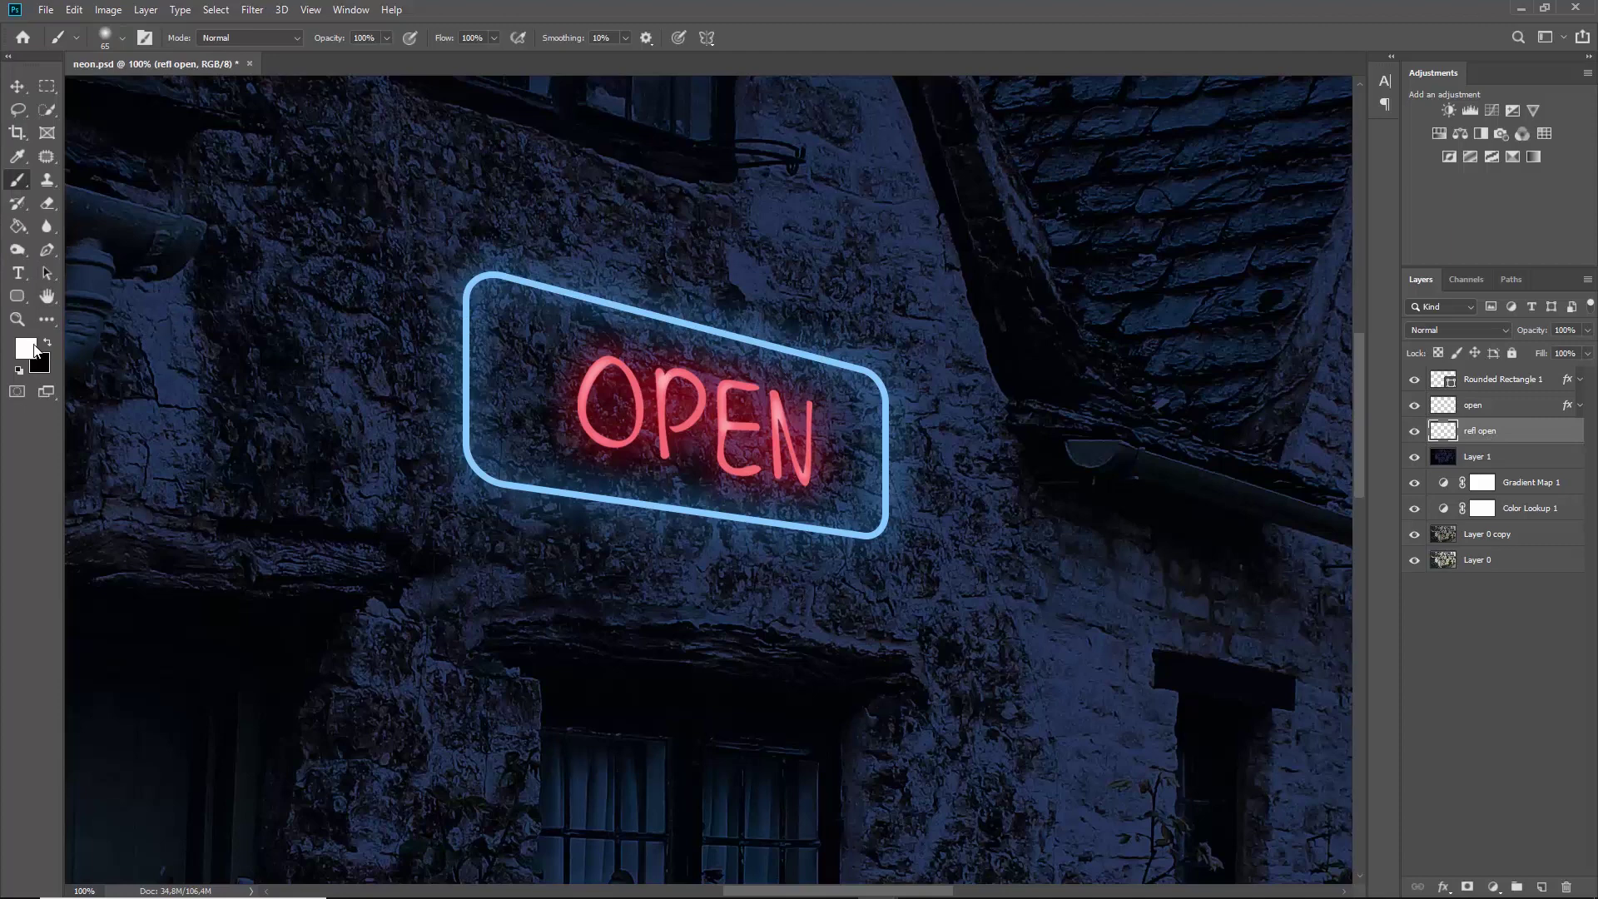
click(33, 349)
text(ff0000)
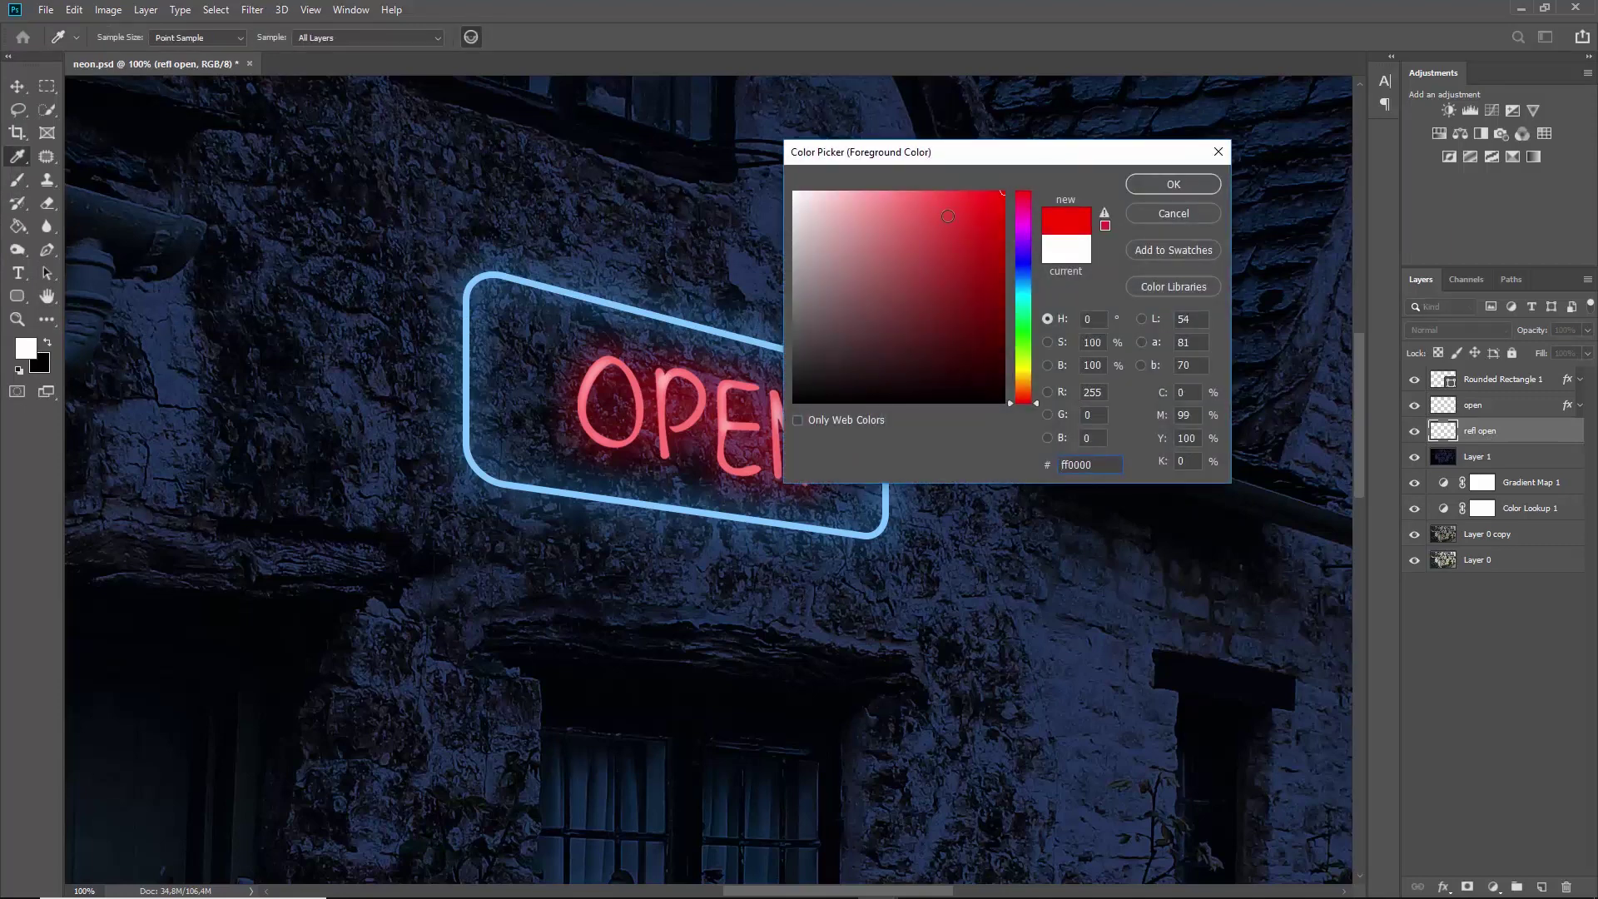
text(ff2323)
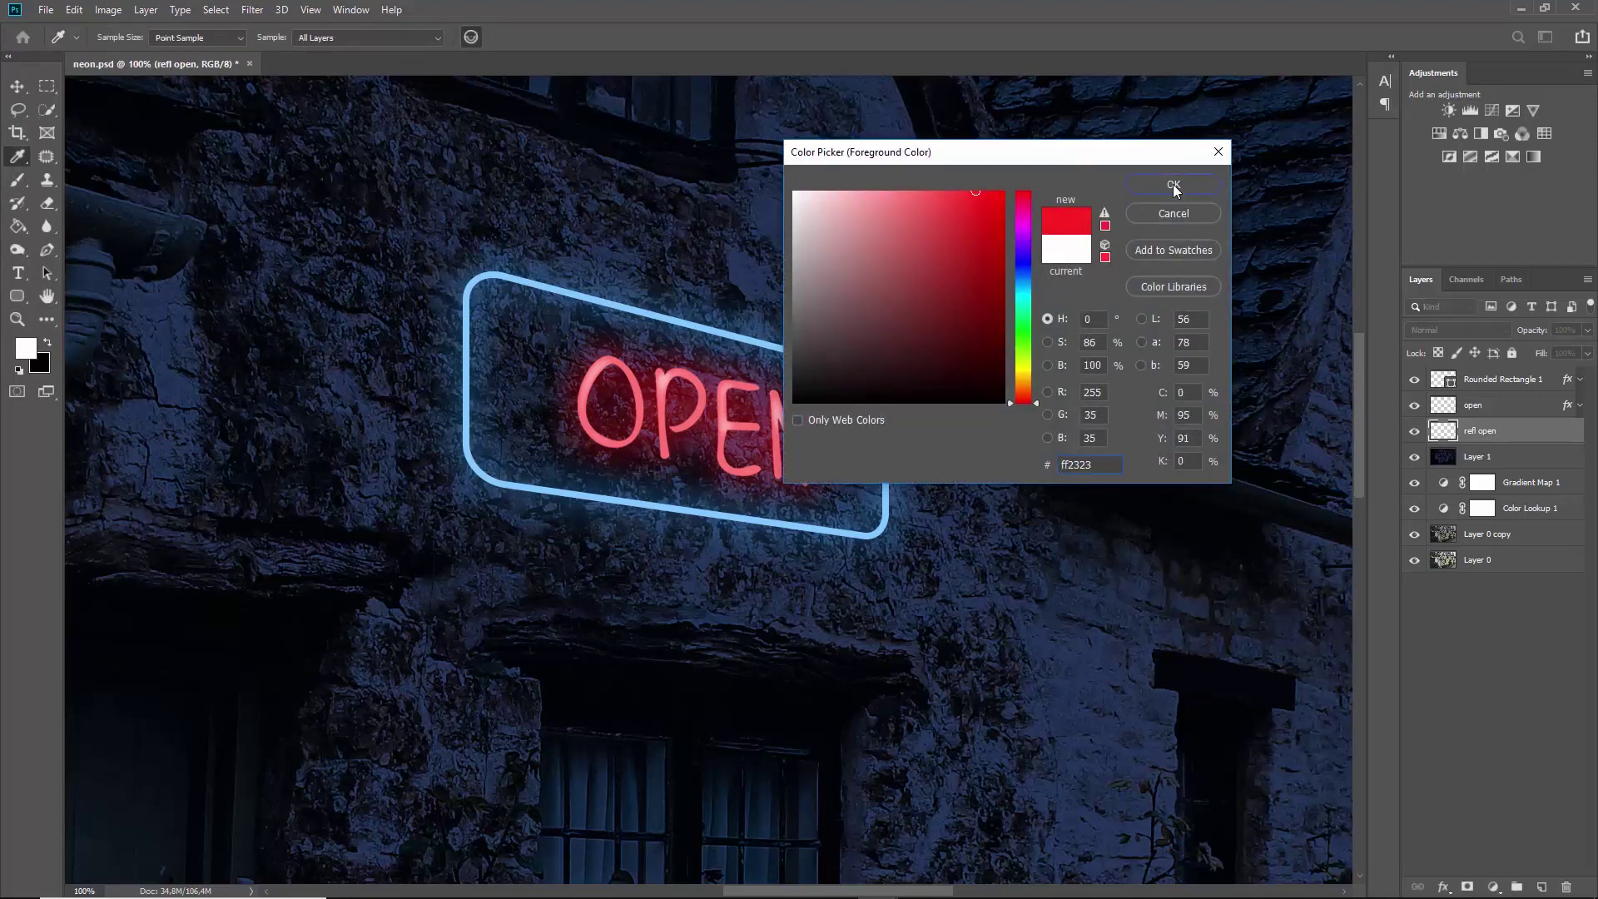
click(1173, 184)
key(b)
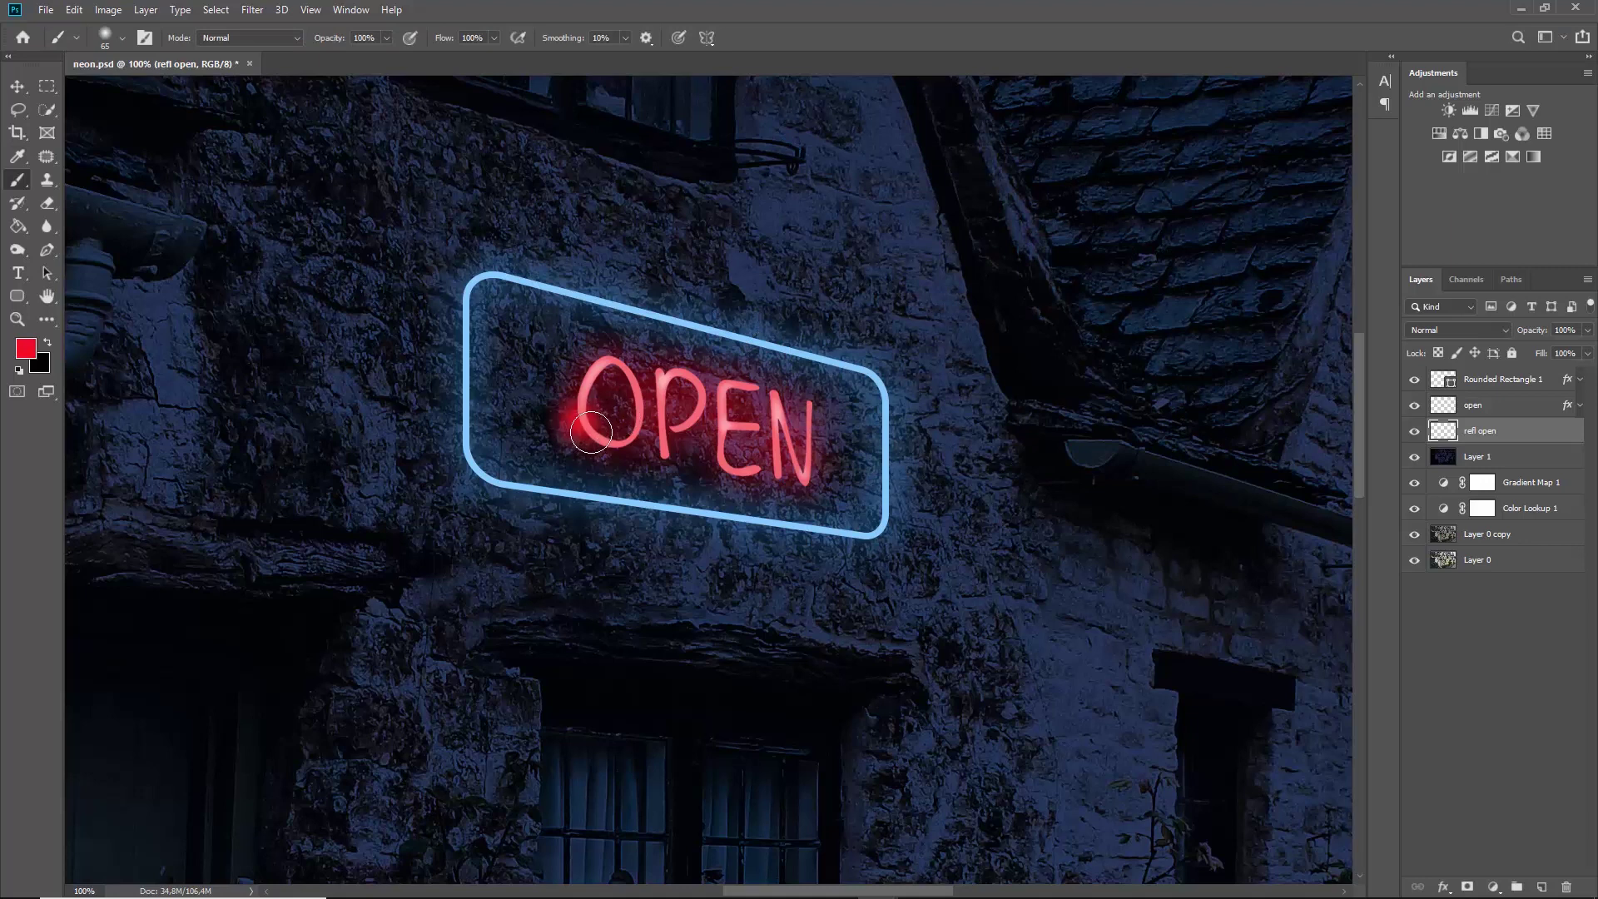
mouse_move(591, 433)
mouse_down()
mouse_move(636, 445)
mouse_move(625, 371)
mouse_up()
mouse_move(578, 407)
mouse_down()
mouse_move(737, 406)
mouse_move(729, 431)
mouse_move(795, 483)
mouse_move(806, 405)
mouse_up()
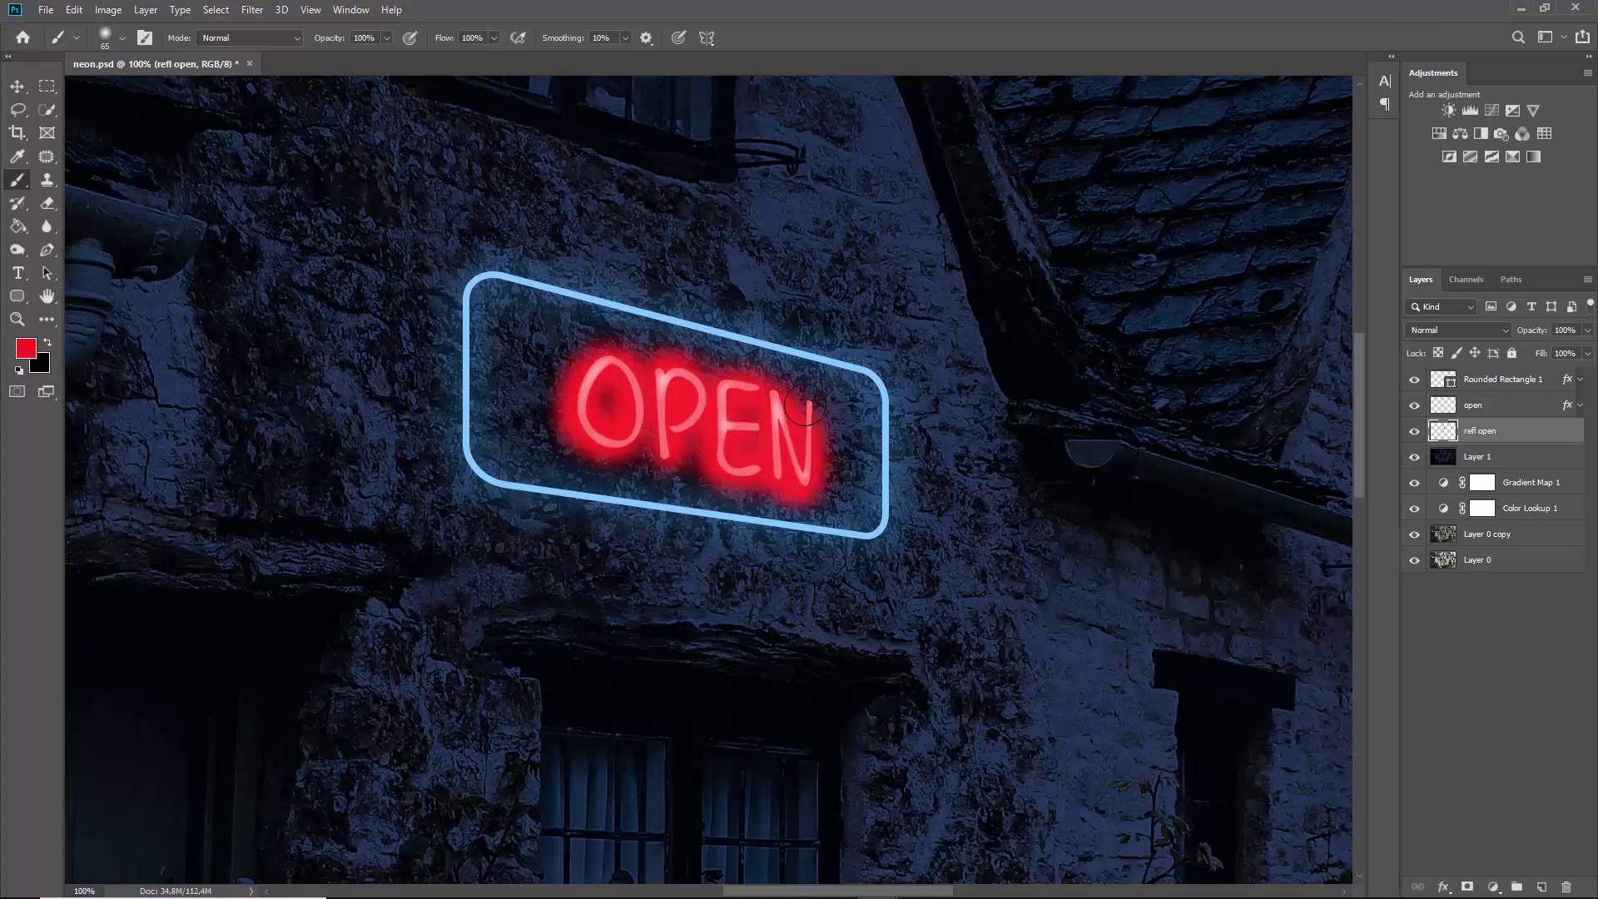
- Apply a large Gaussian Blur to the red glow and set refl open opacity to 90%
click(253, 10)
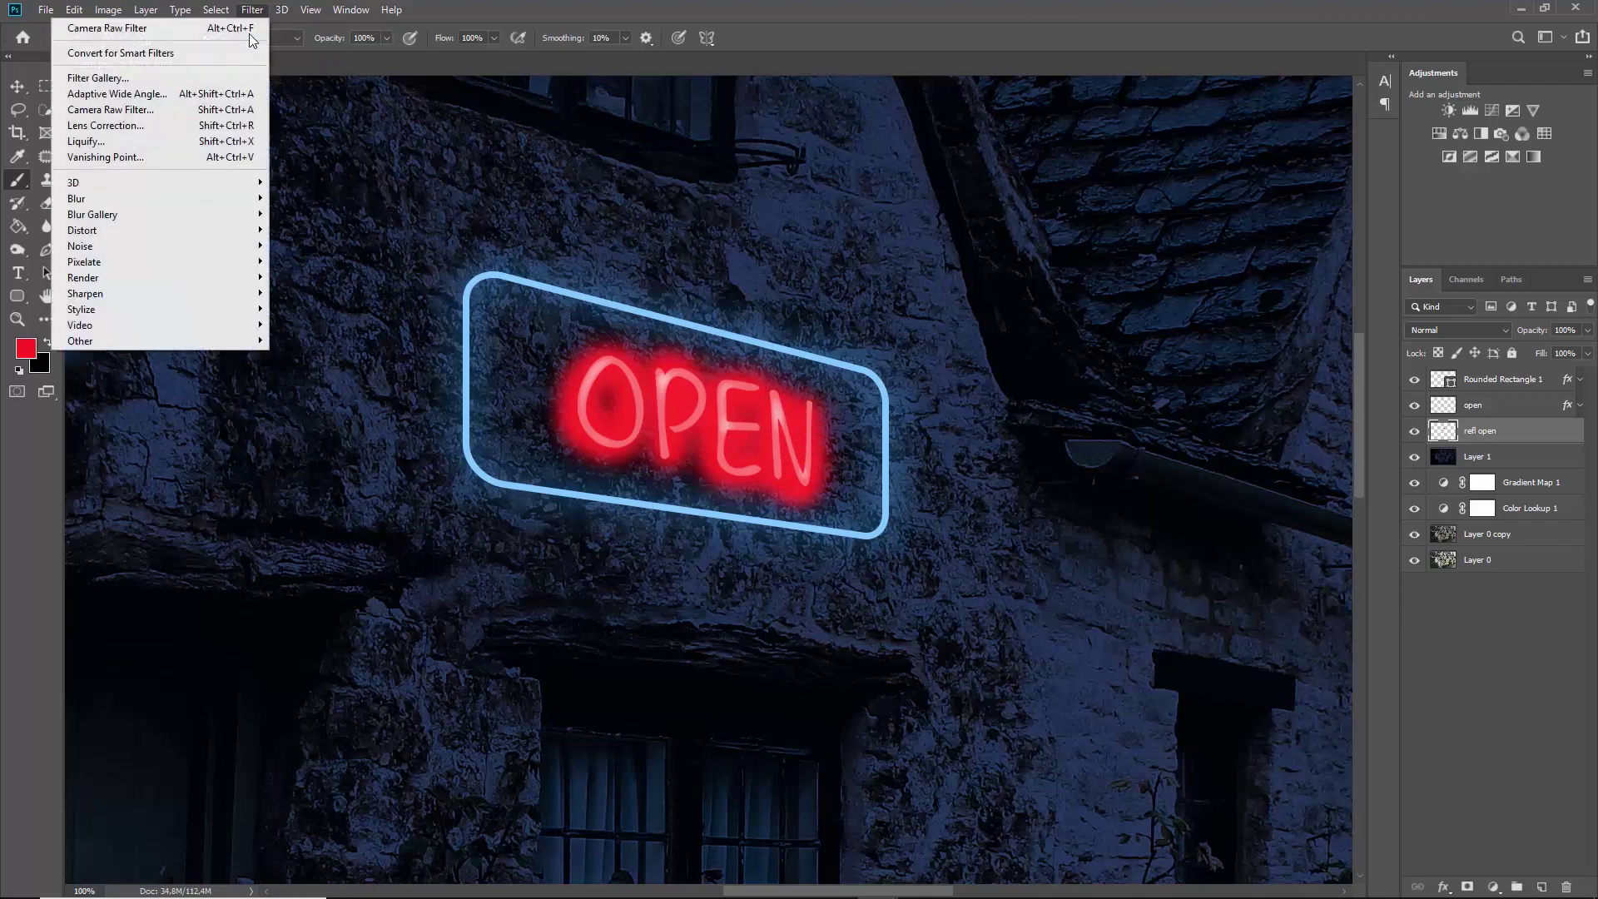
mouse_move(77, 199)
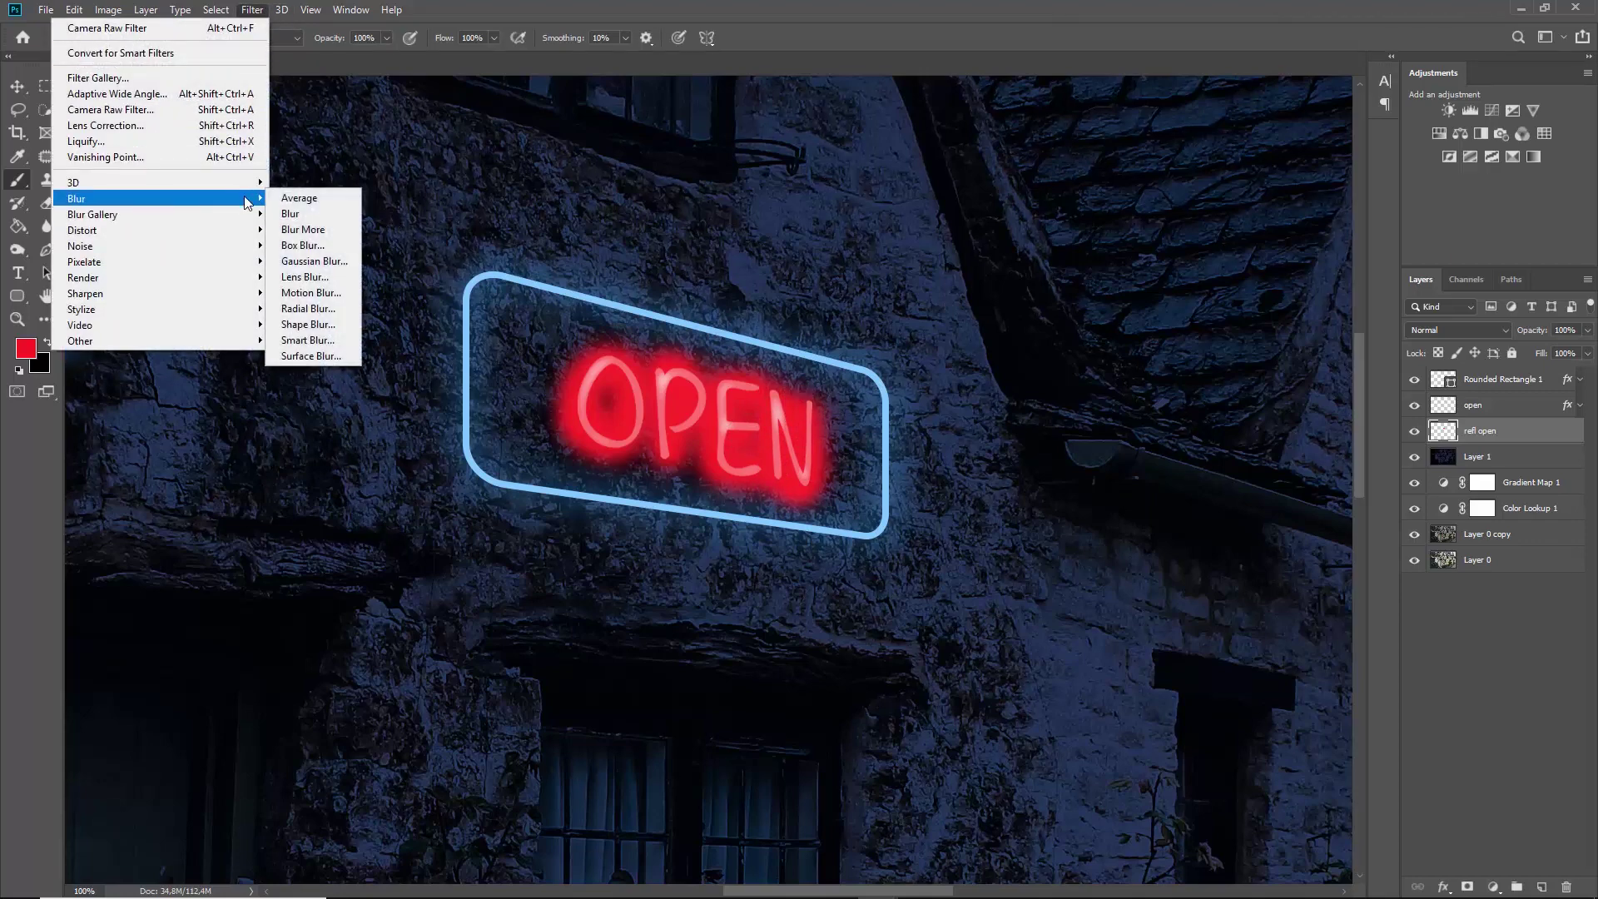
click(309, 260)
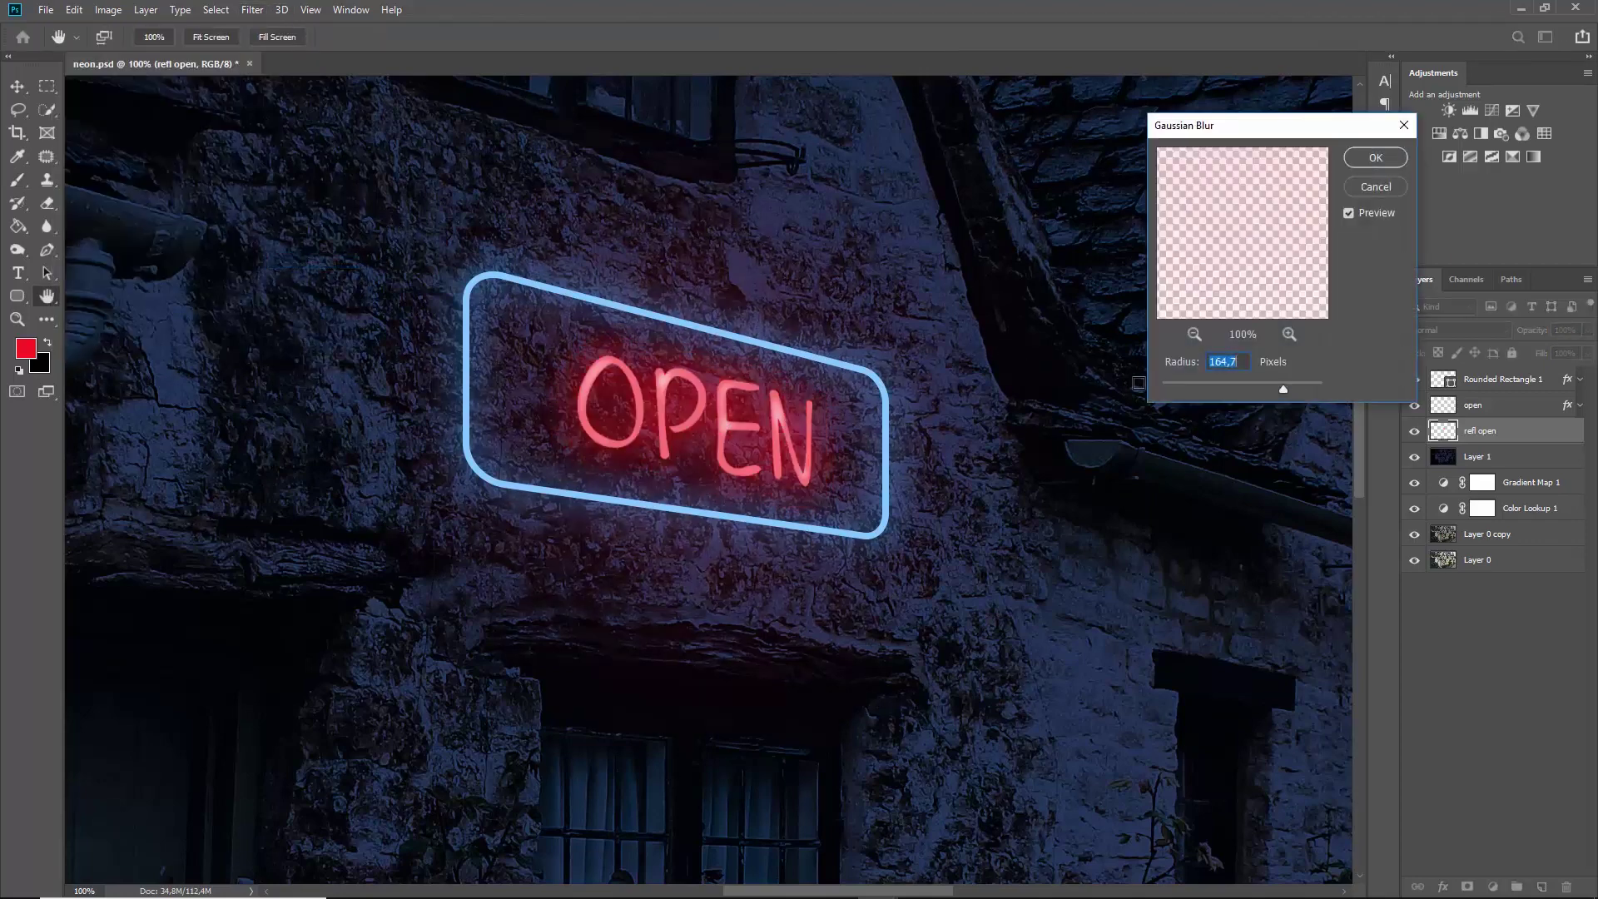
mouse_move(1248, 384)
mouse_down()
mouse_move(1284, 388)
mouse_move(1272, 391)
mouse_up()
click(1355, 158)
key(ctrl+minus)
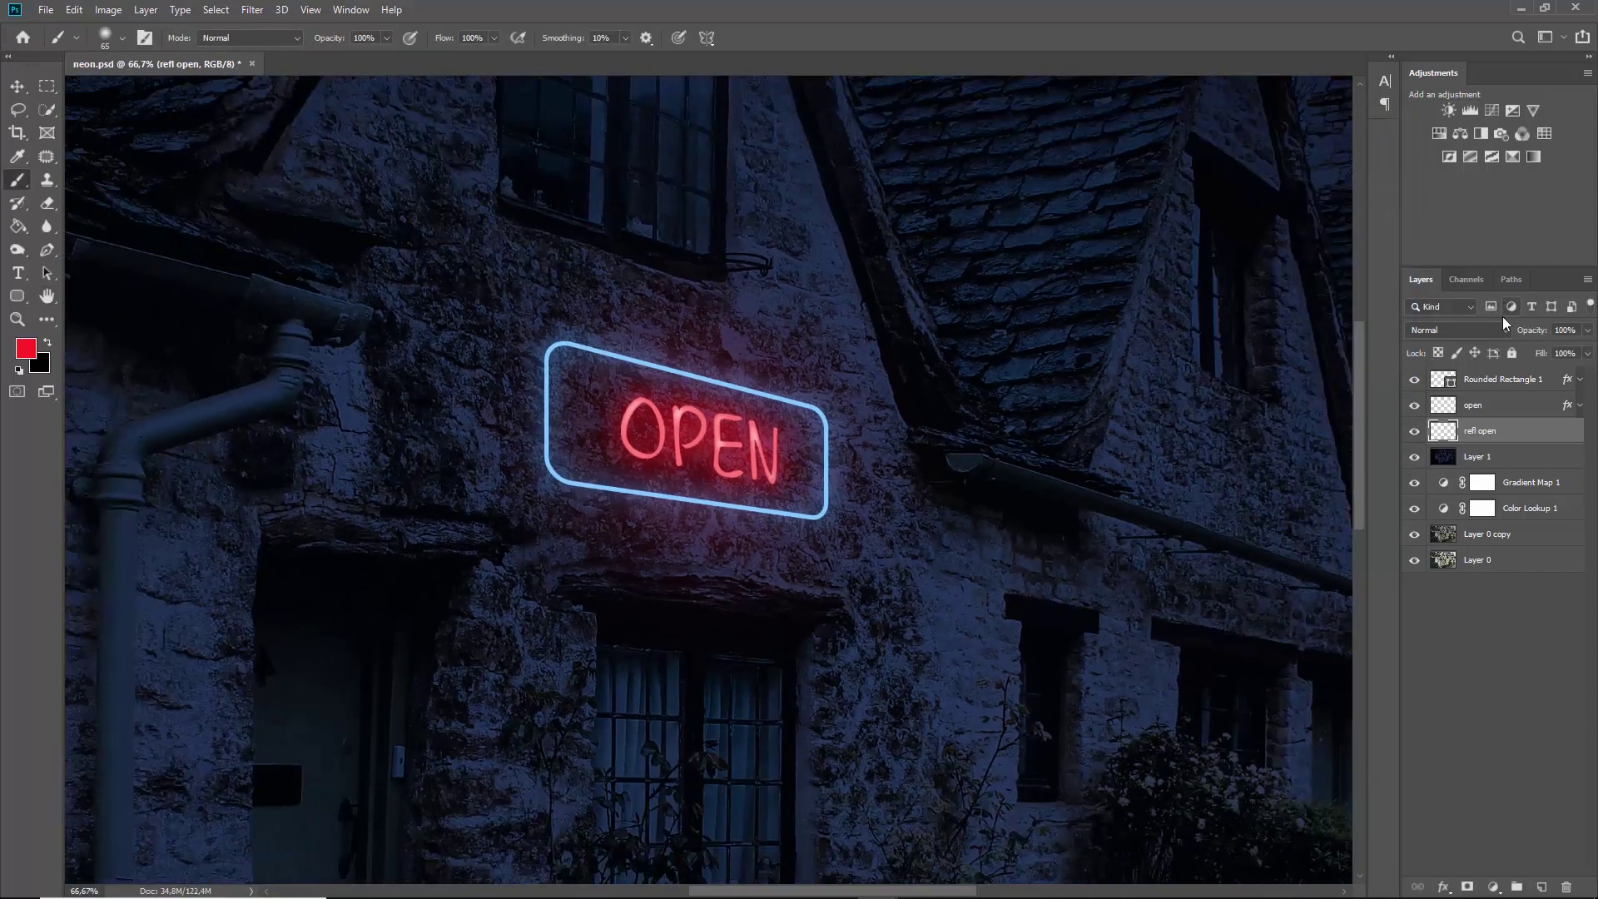
click(1415, 431)
click(1415, 431)
drag(1535, 336, 1525, 334)
click(1414, 431)
- Add a new layer named 'ref ret' just below the open layer
click(1469, 388)
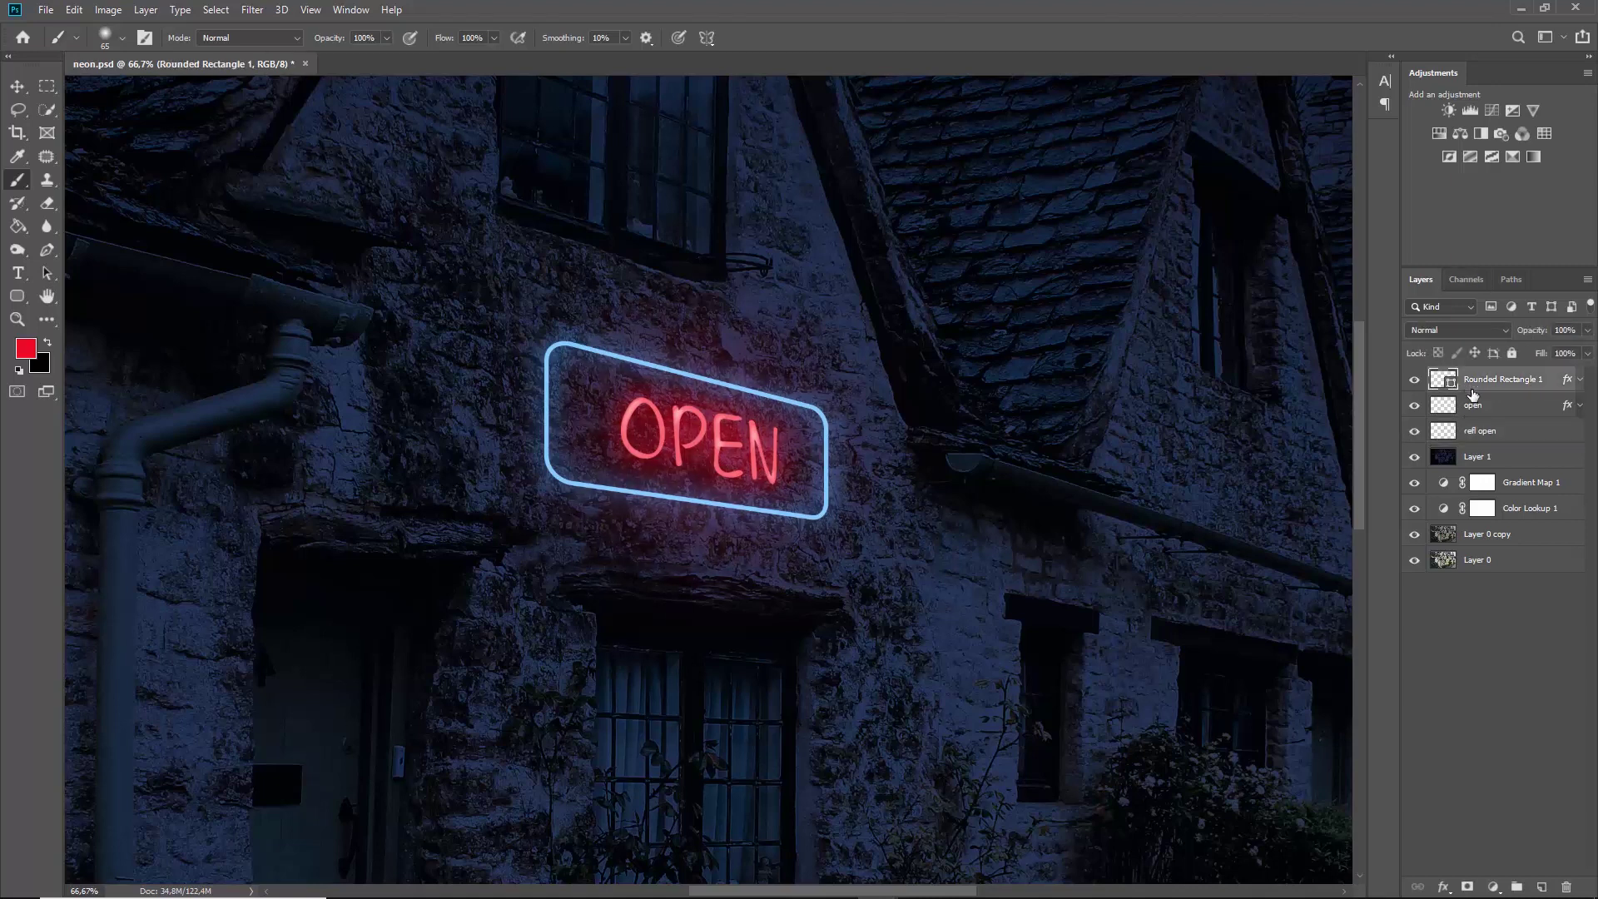
click(1541, 887)
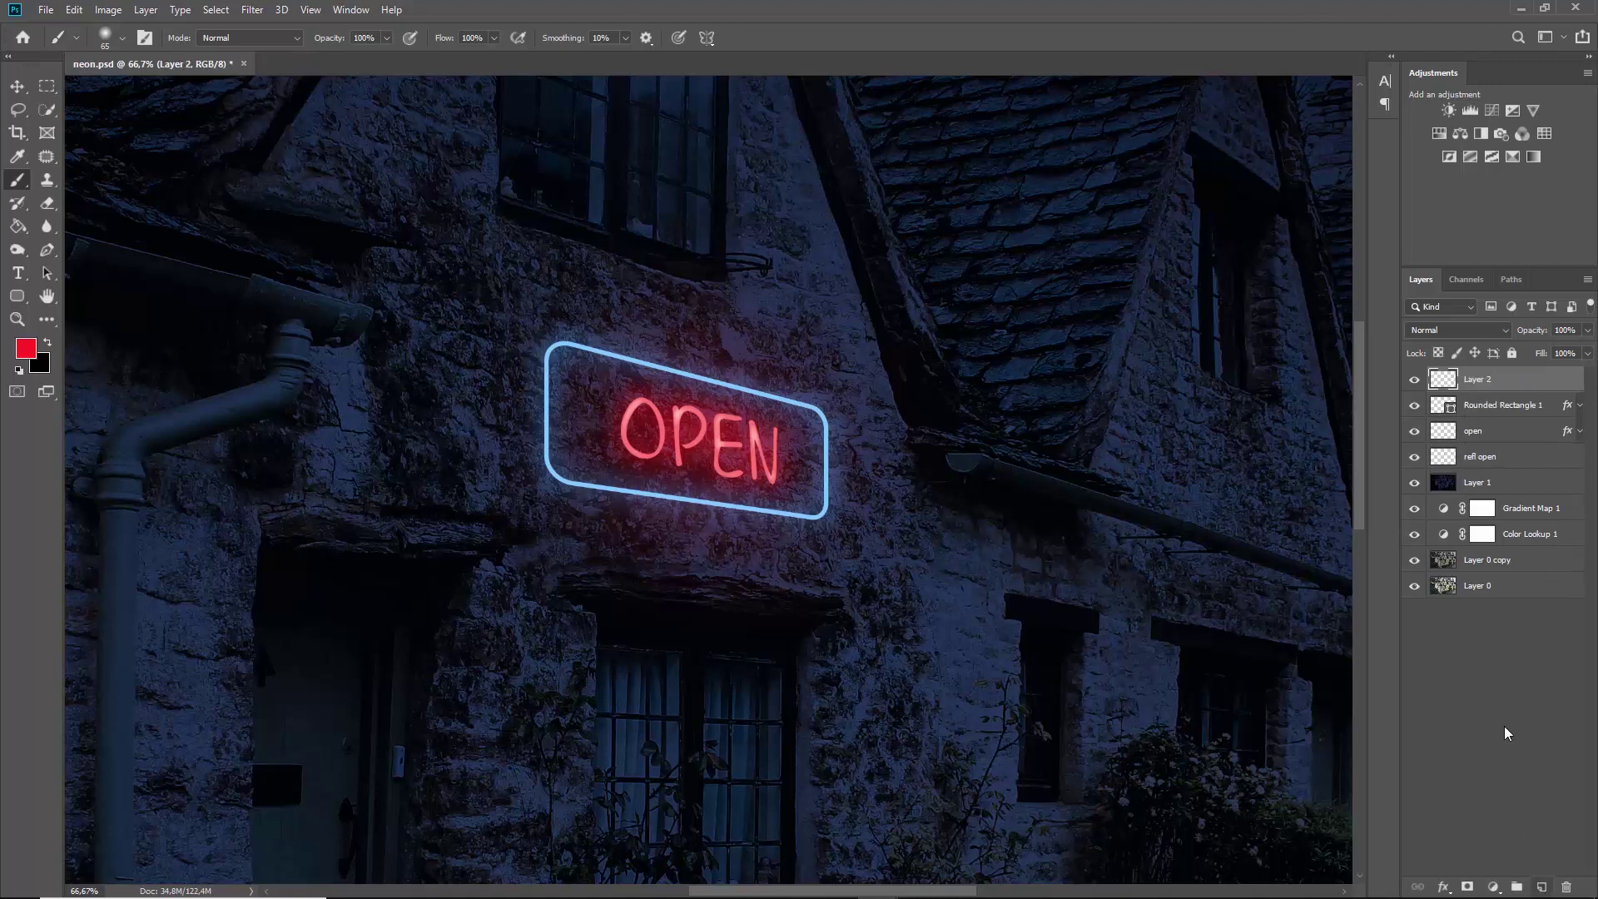
drag(1476, 389, 1479, 431)
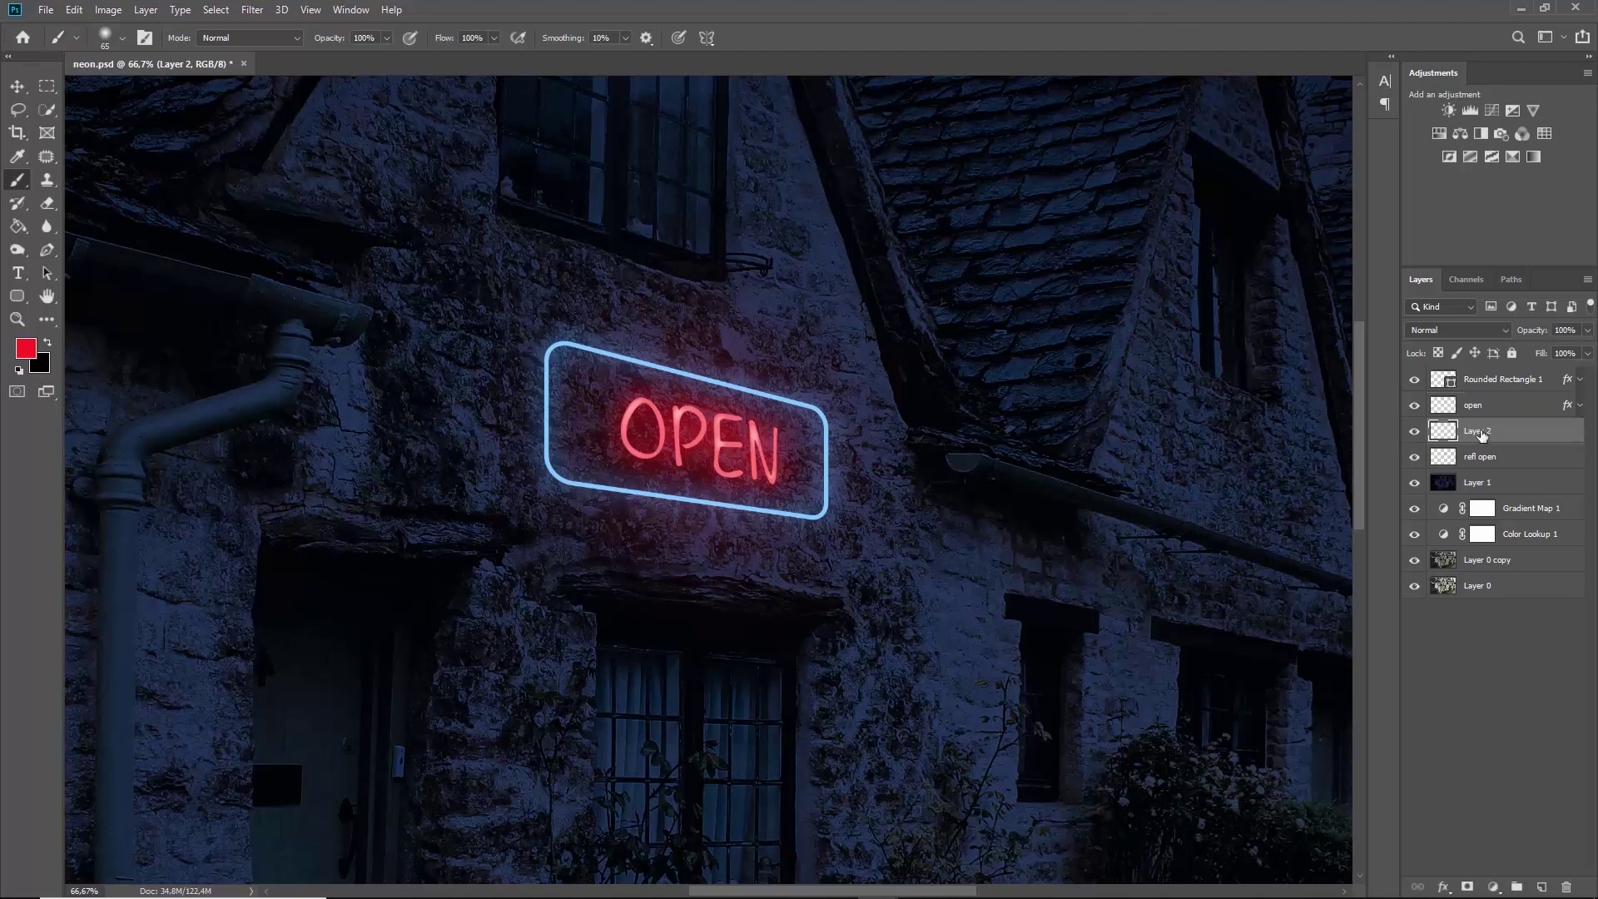
double_click(1480, 429)
text(ref ret)
key(Return)
- Paint bright blue 239fff glow strokes tracing all four edges of the neon frame
click(25, 350)
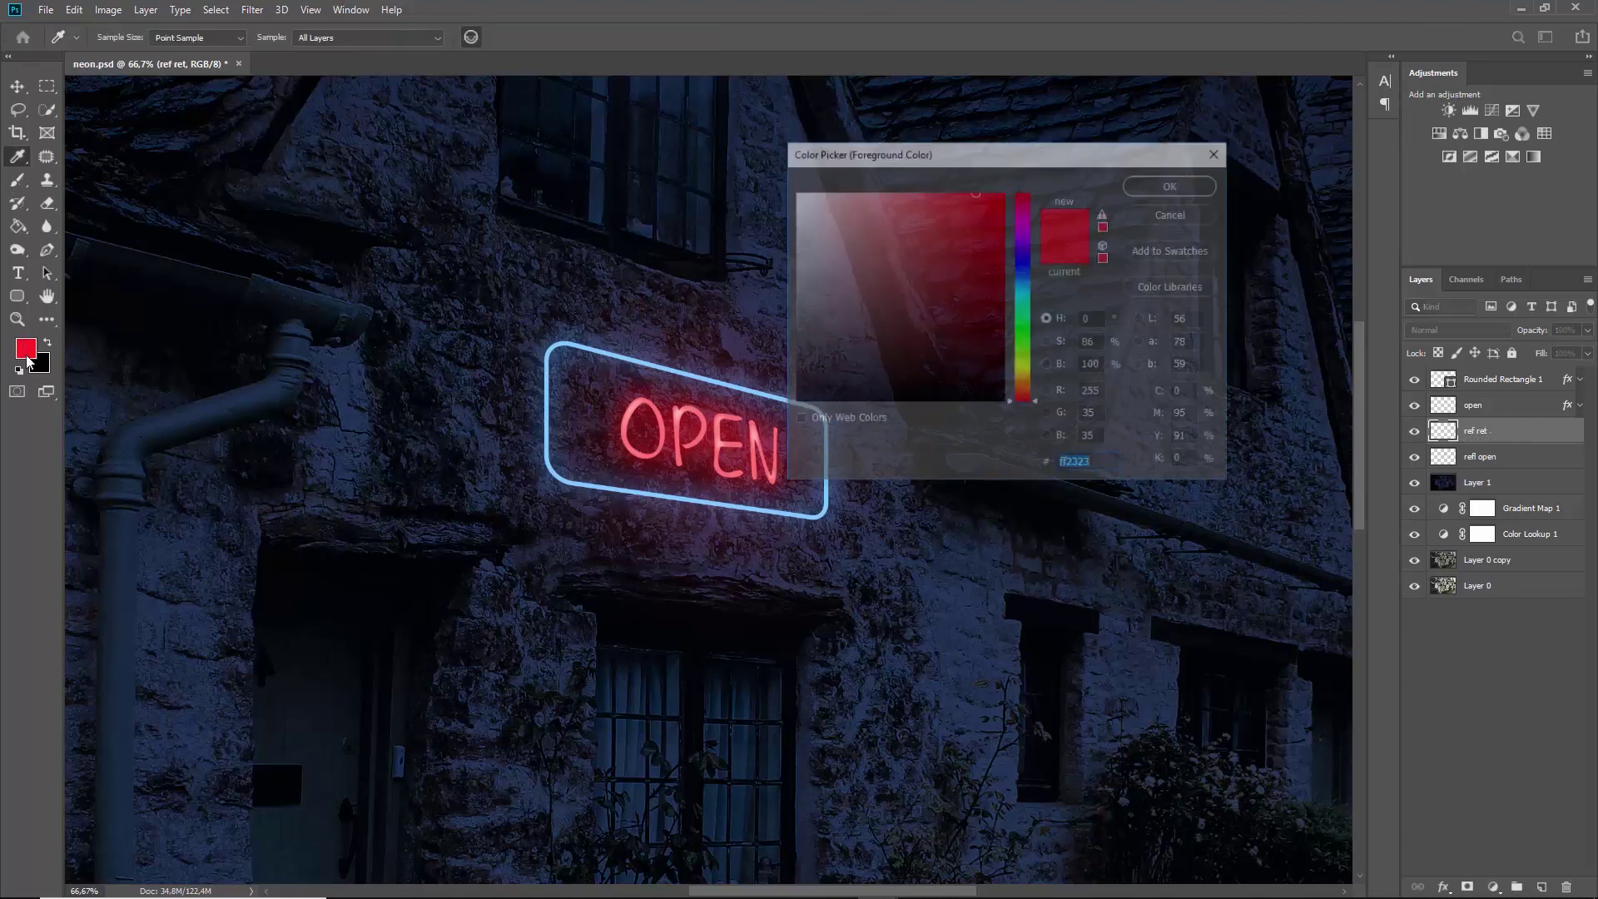
drag(1033, 287, 1024, 281)
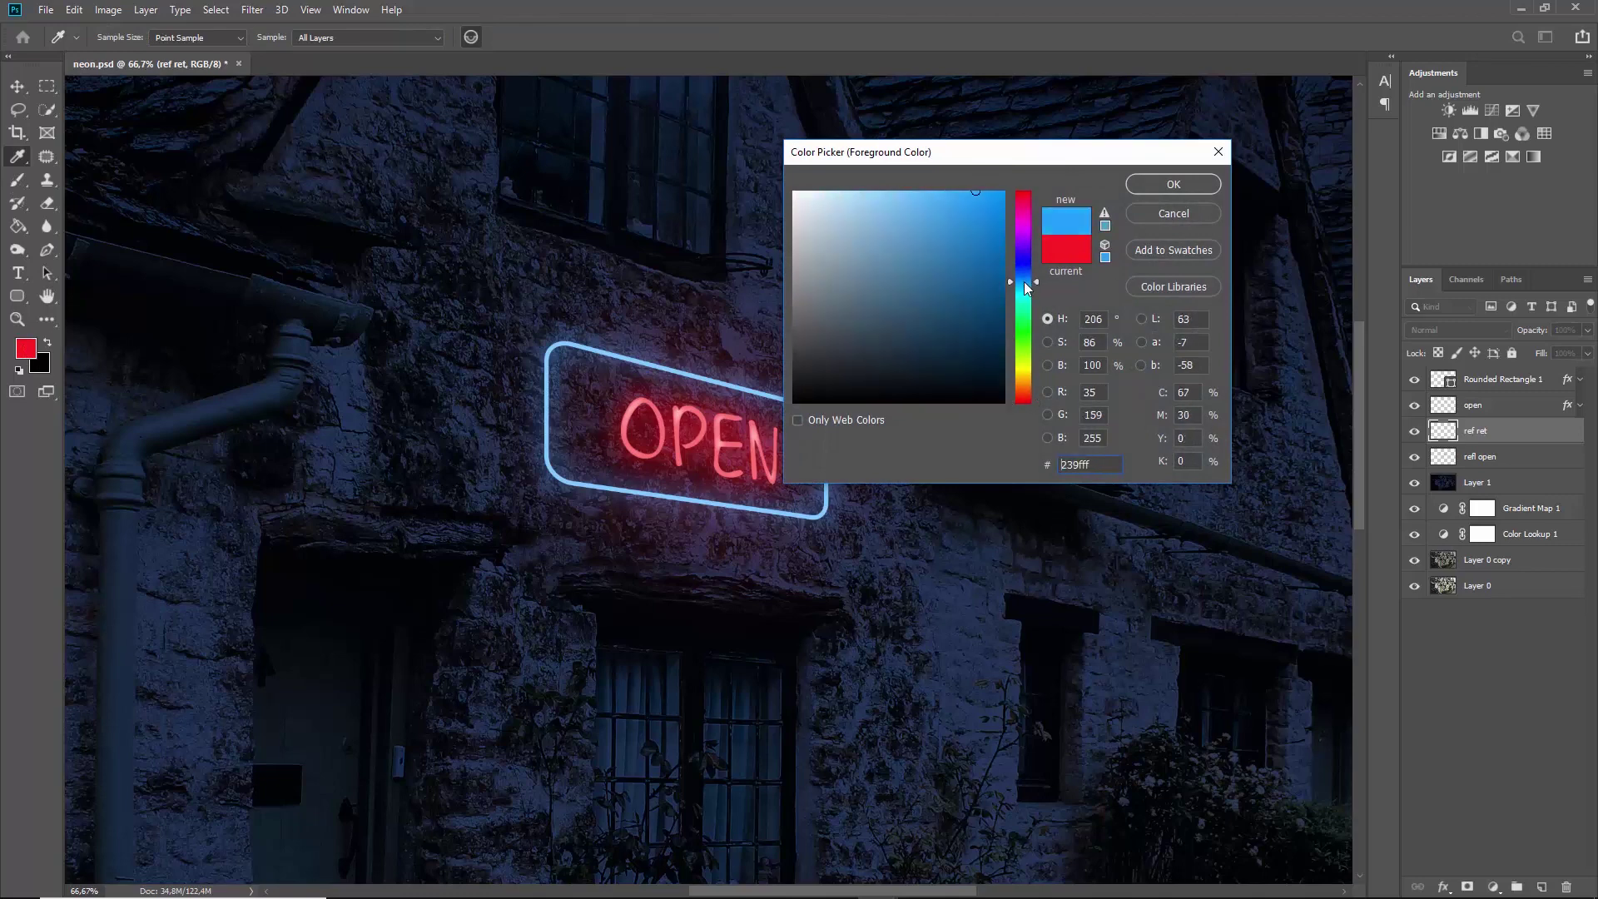
click(1173, 184)
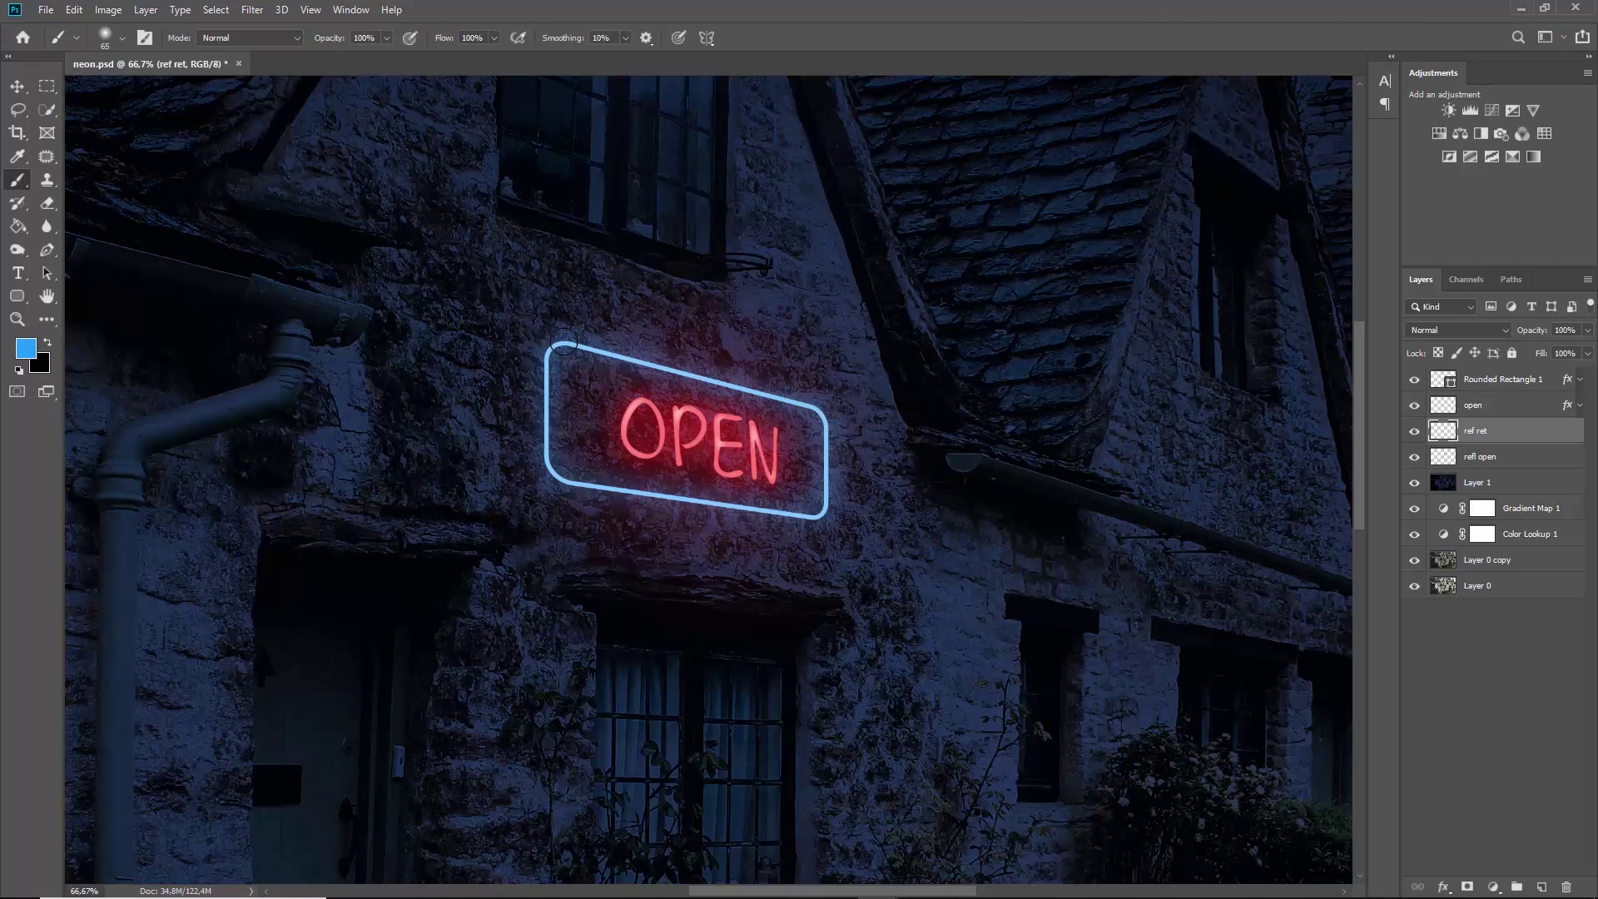
click(564, 344)
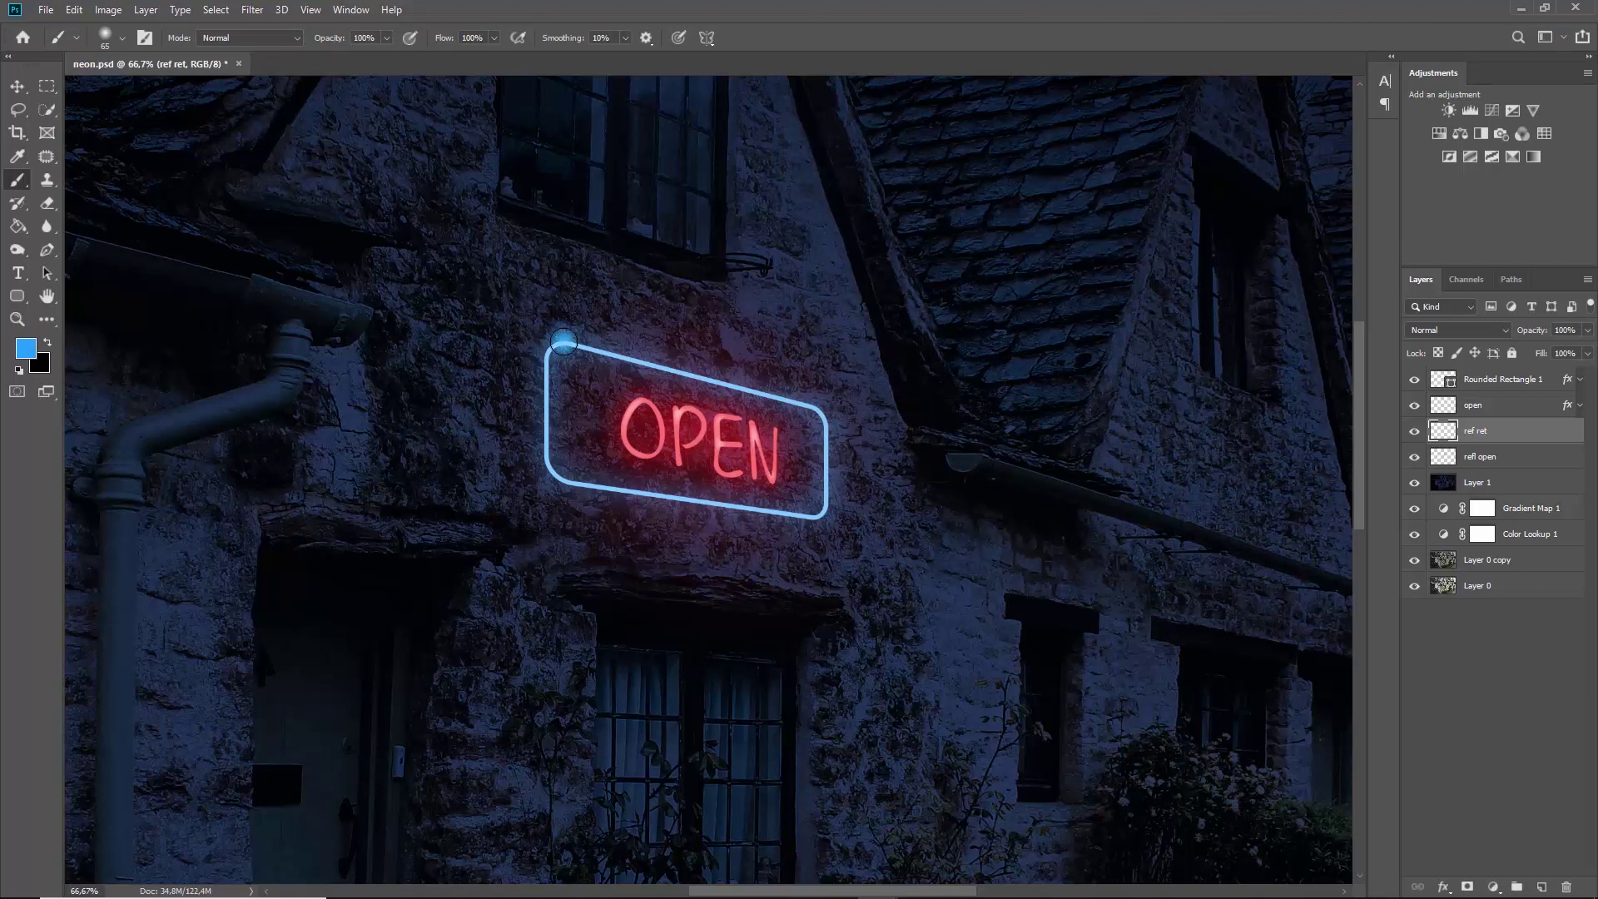
shift+click(808, 404)
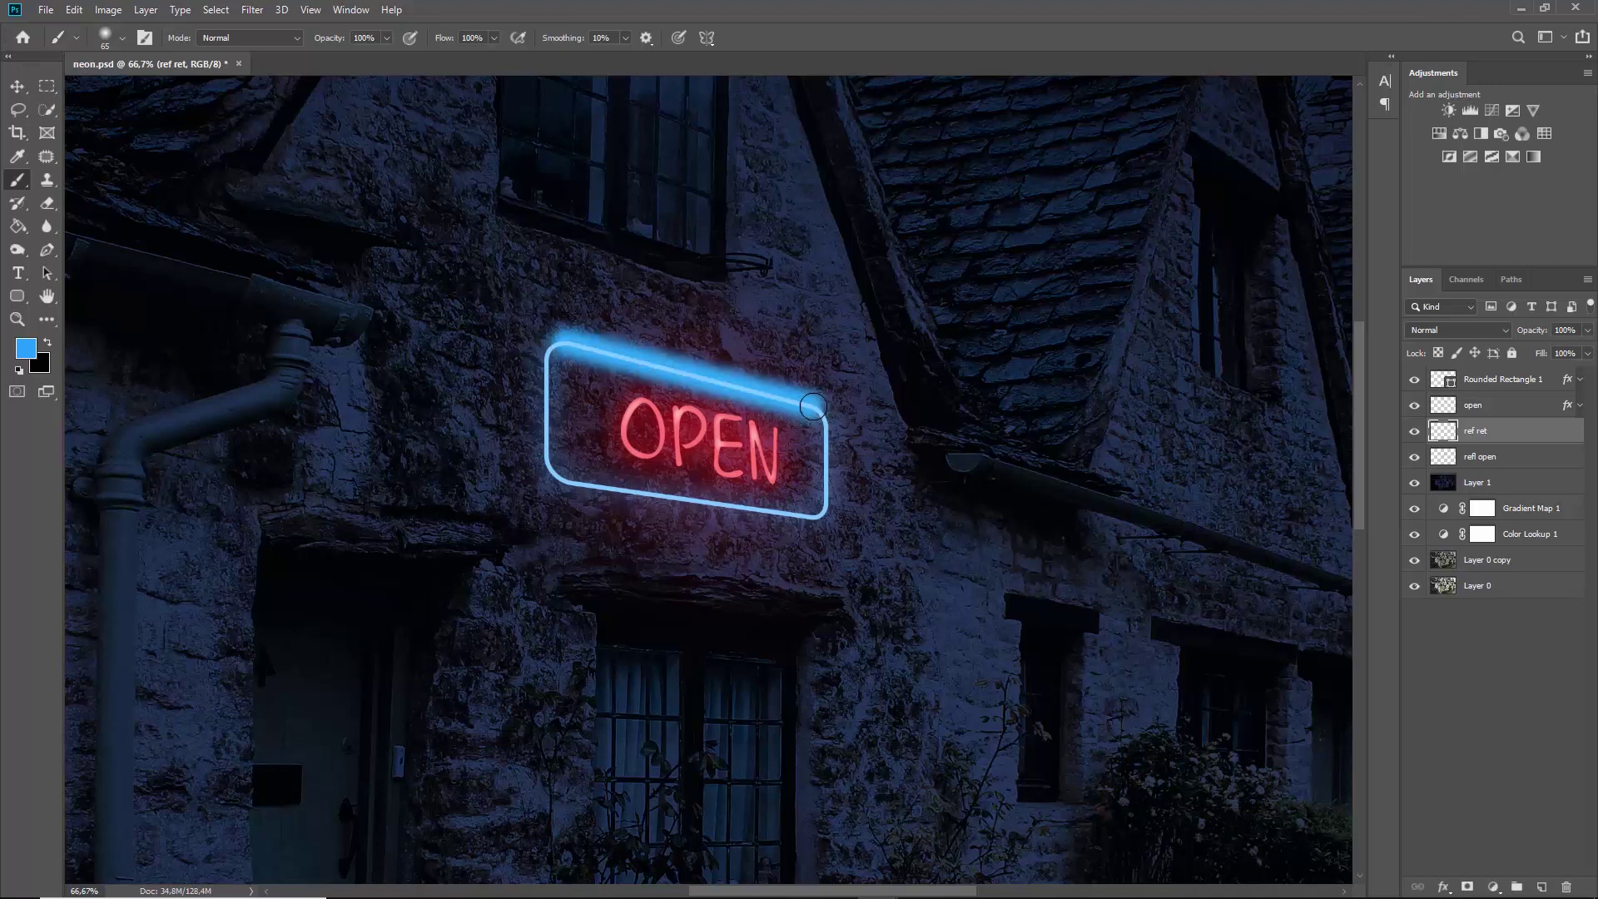
drag(813, 406, 824, 430)
shift+click(824, 503)
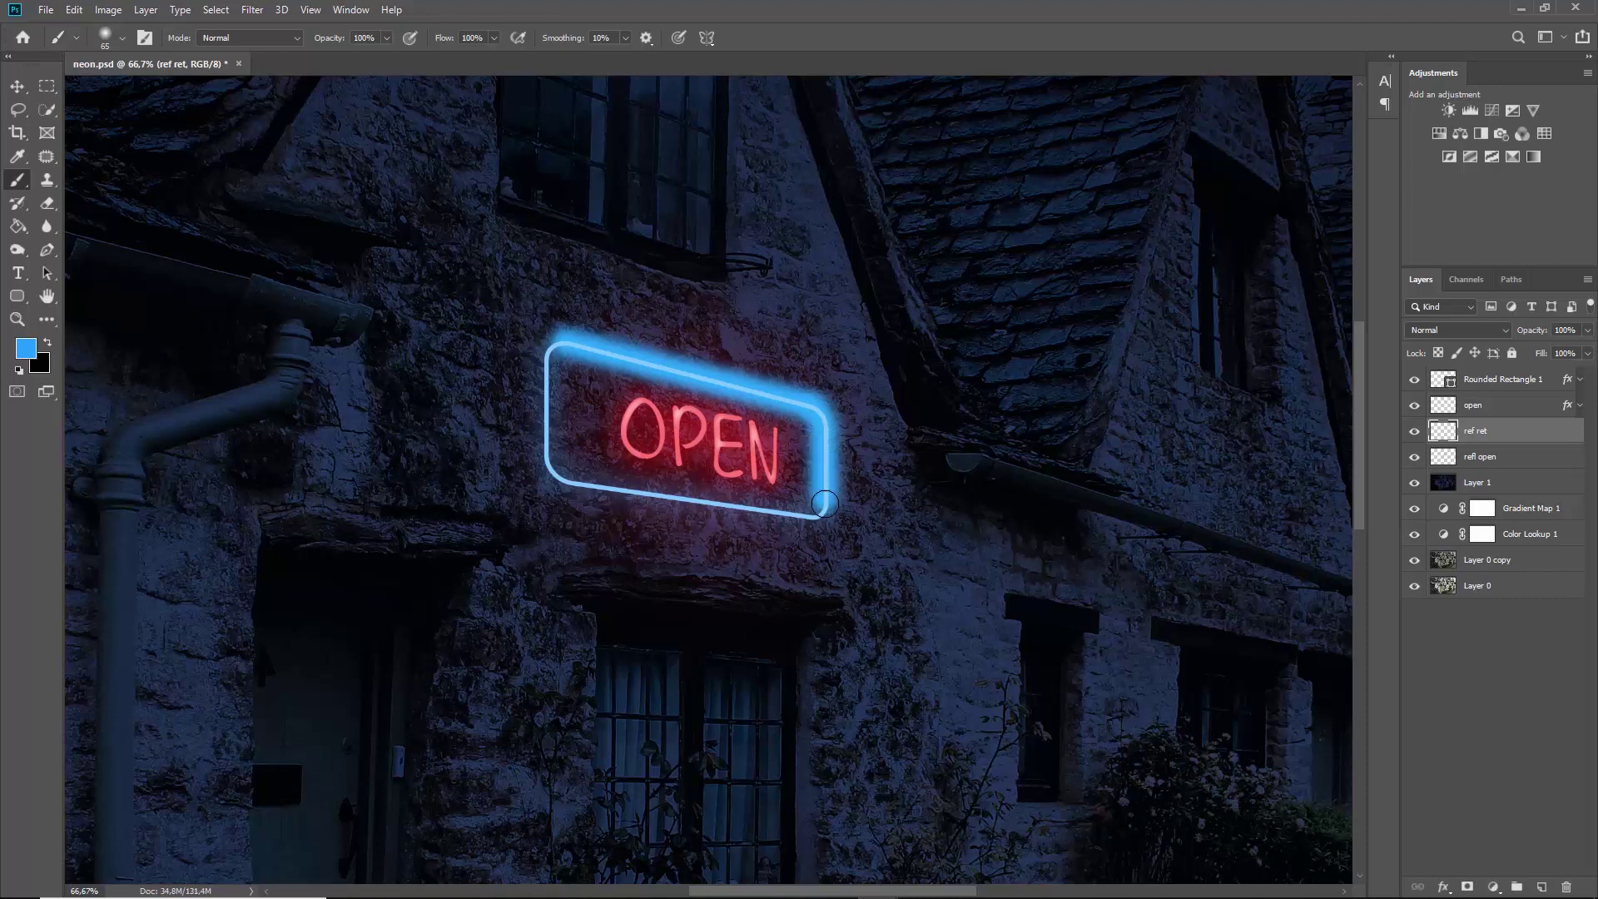
drag(824, 504, 797, 514)
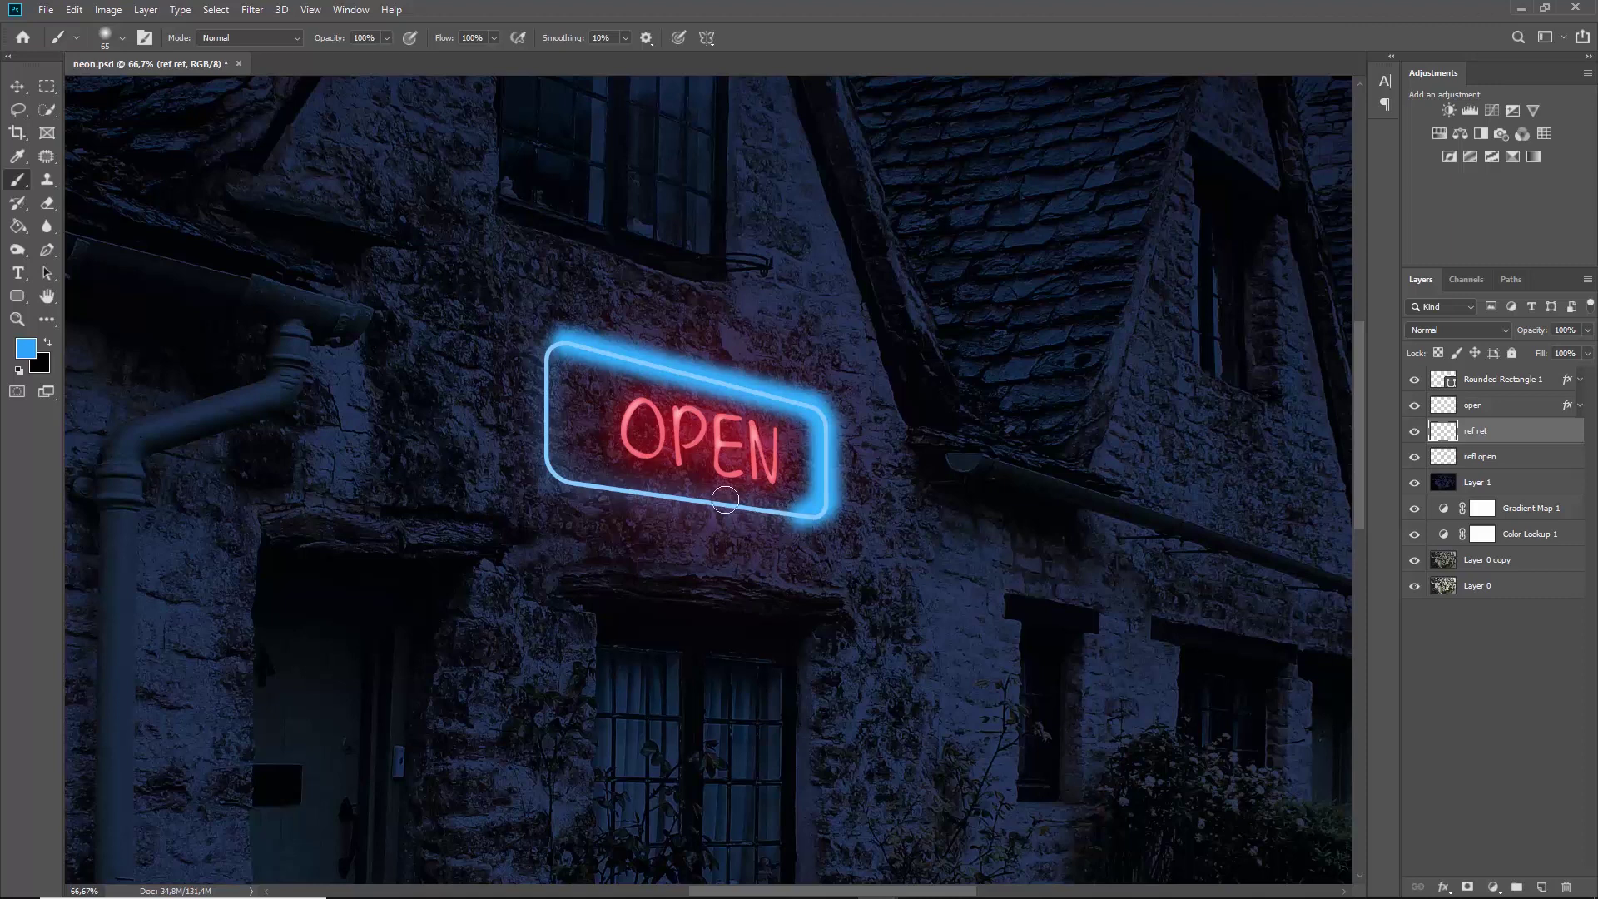
shift+click(568, 482)
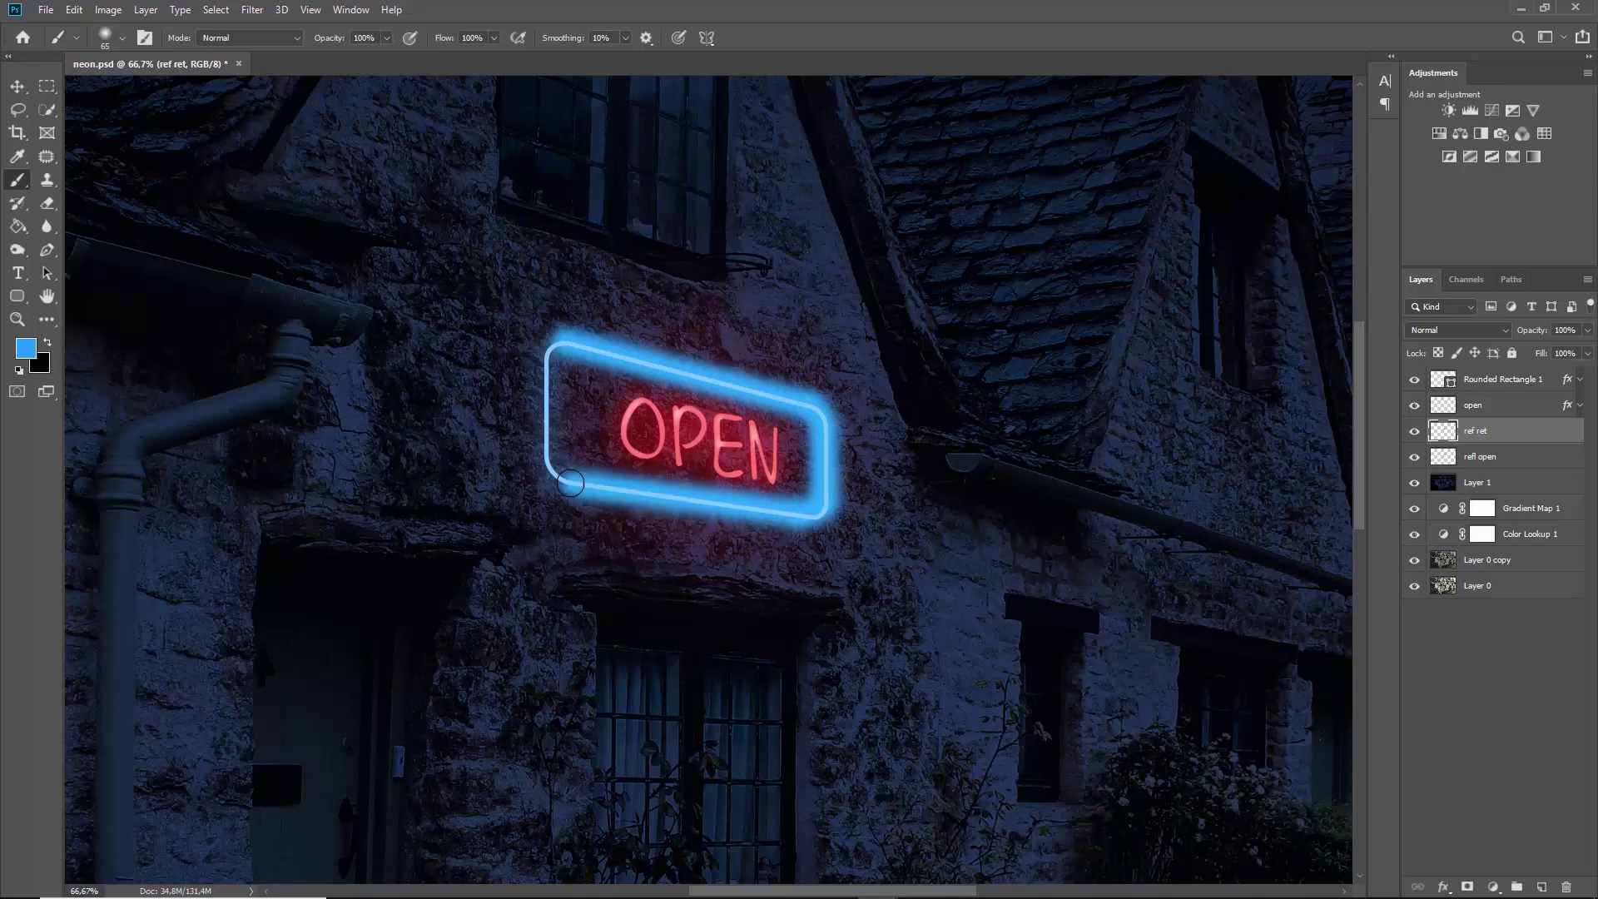
drag(570, 483, 551, 450)
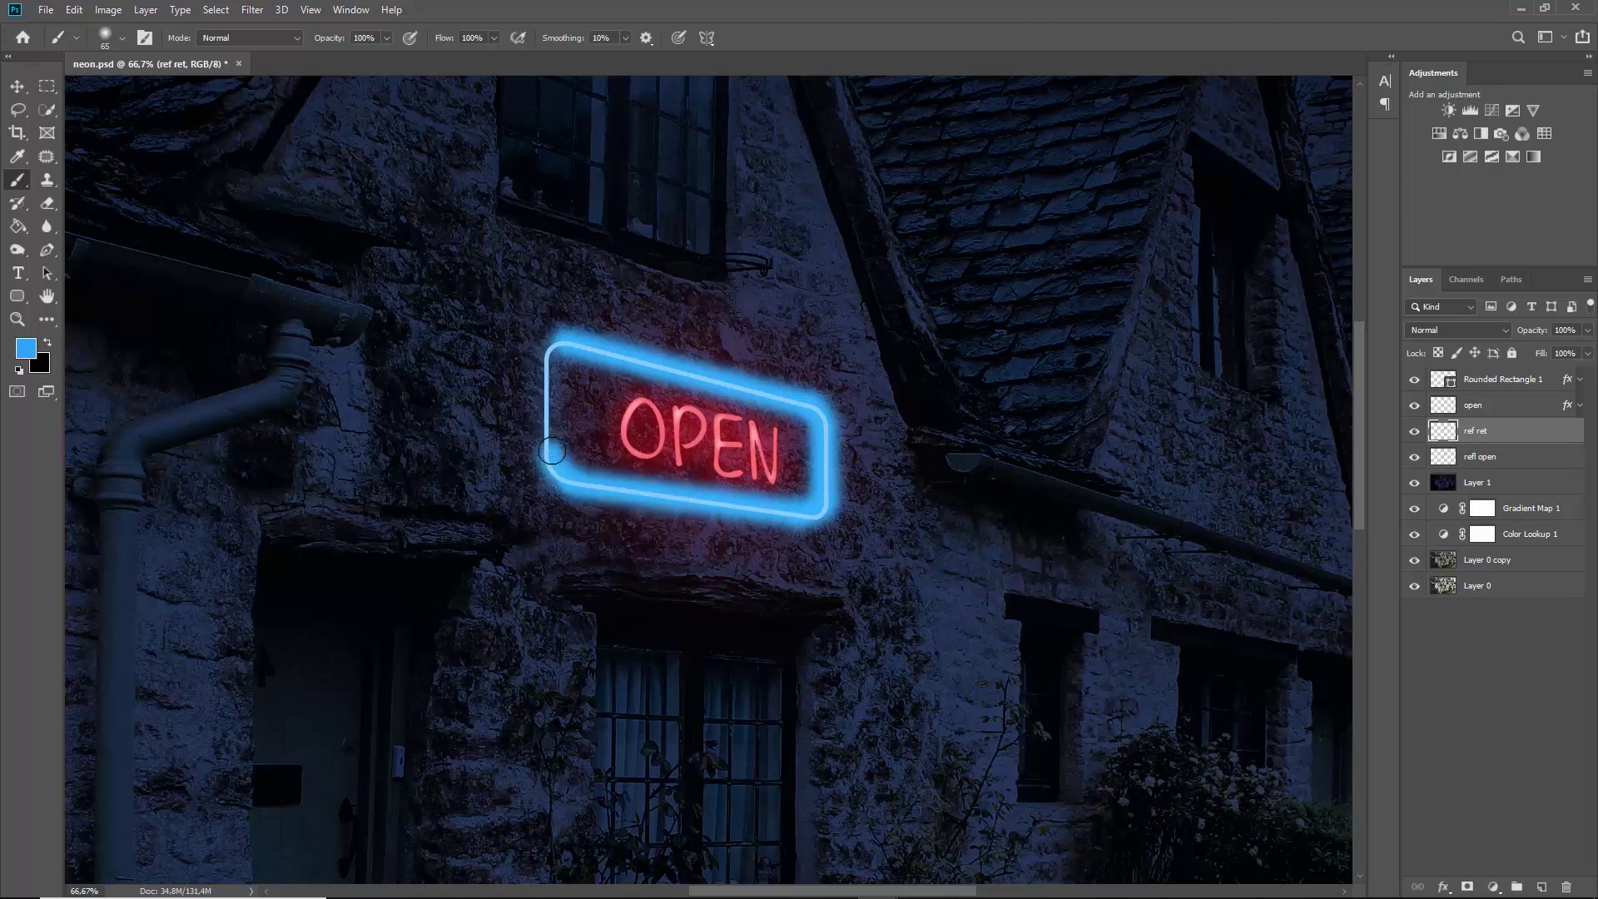
shift+click(552, 358)
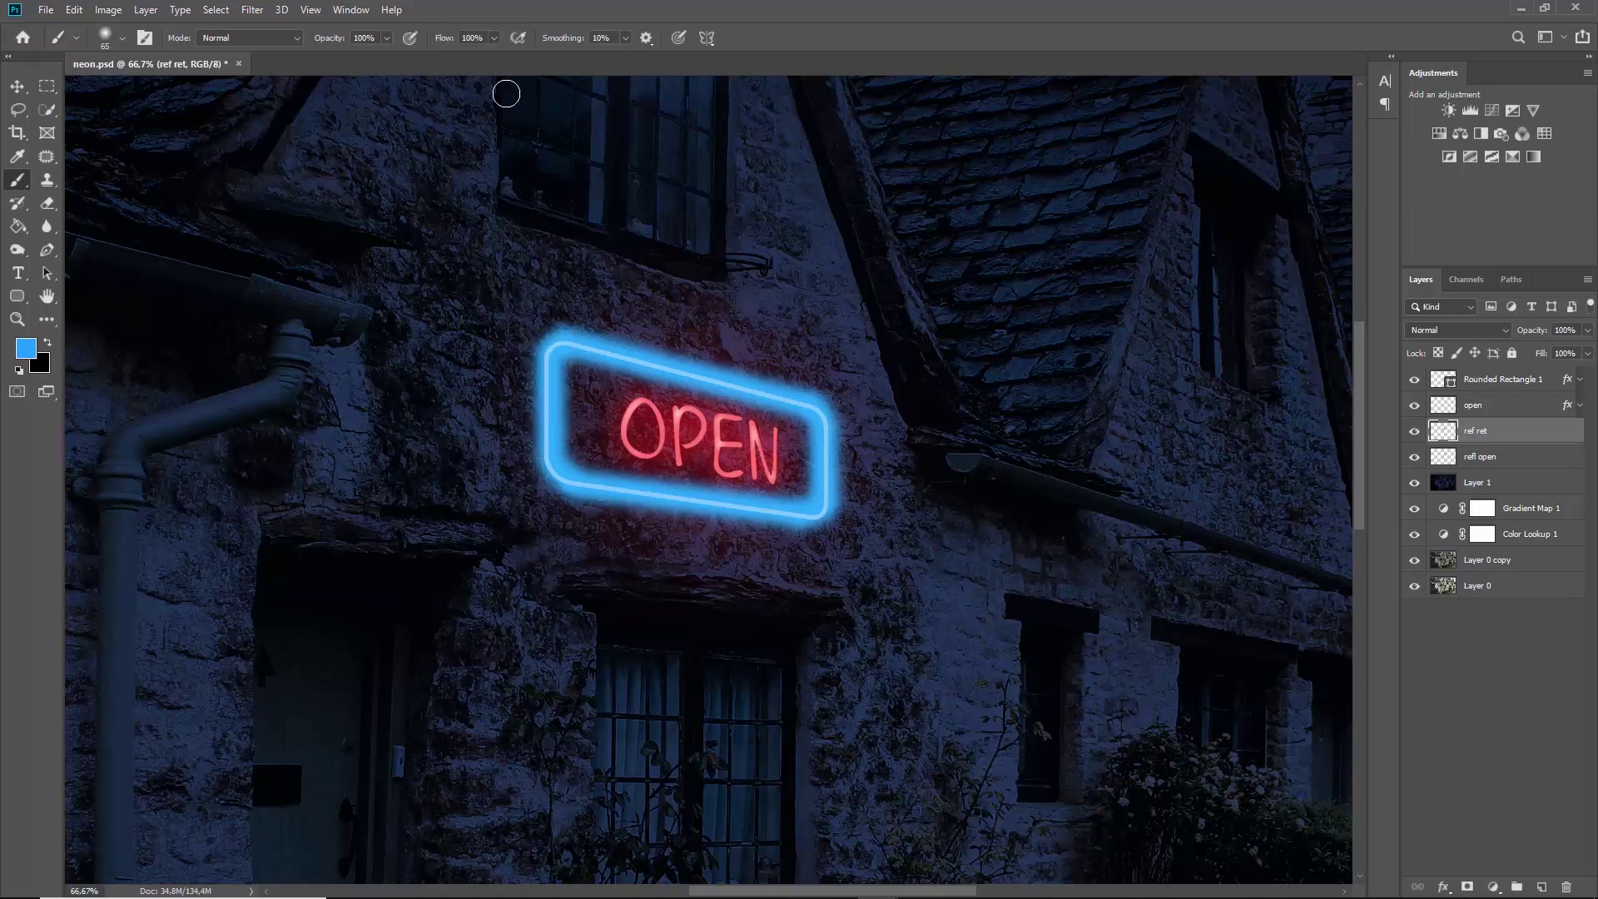
click(253, 10)
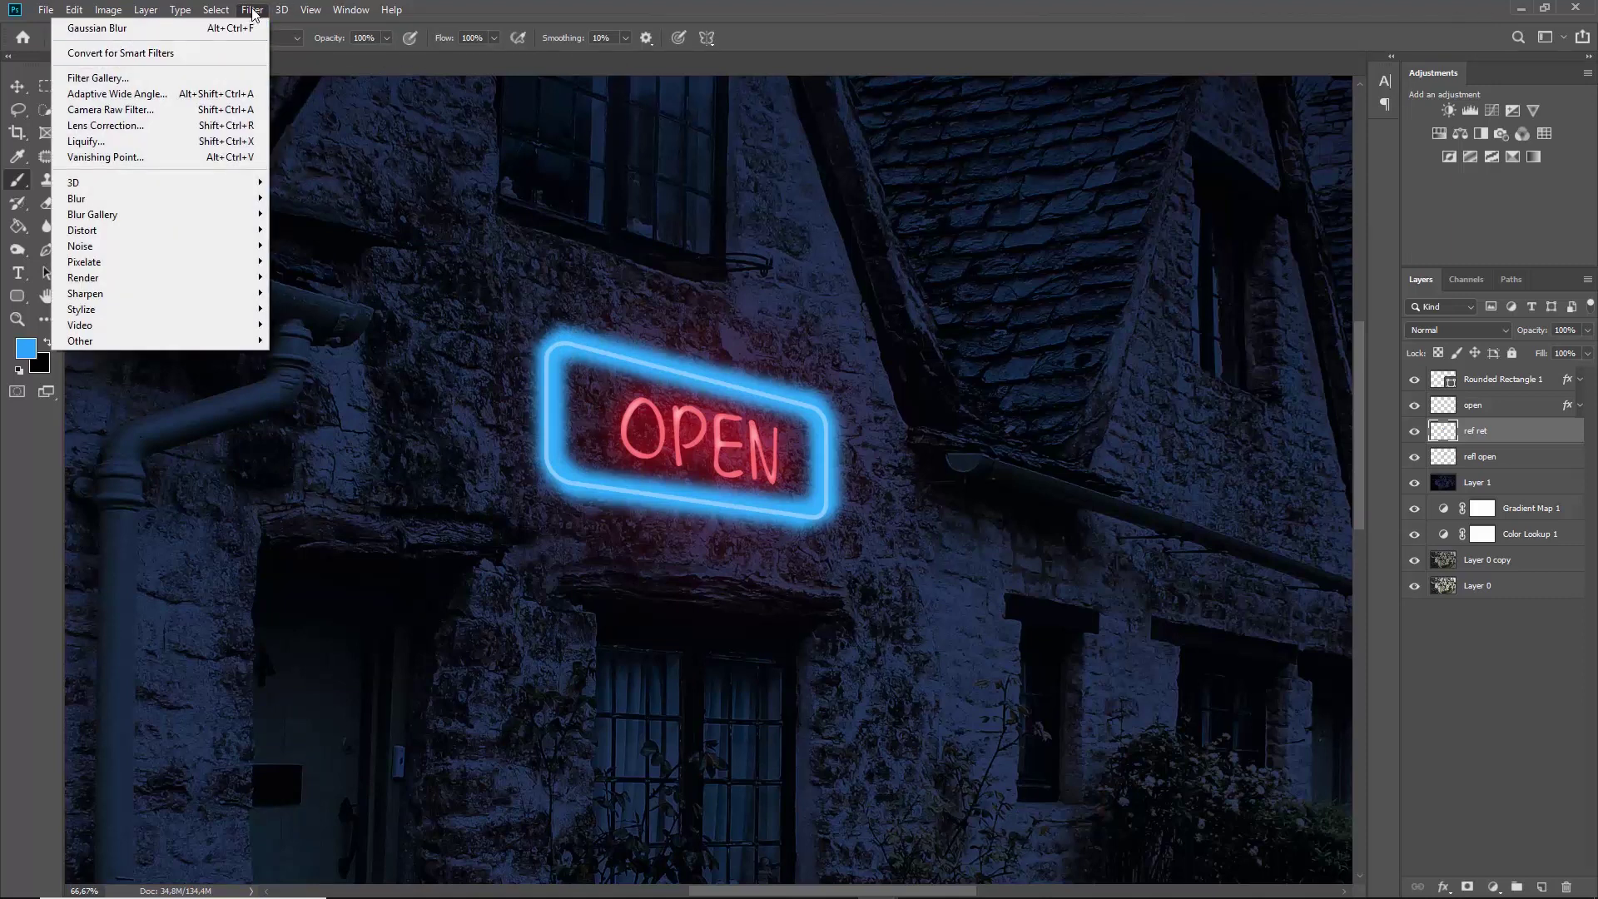
- Replace the overly wide blur on the ref ret blue glow with a 41.5 px Gaussian Blur
click(213, 32)
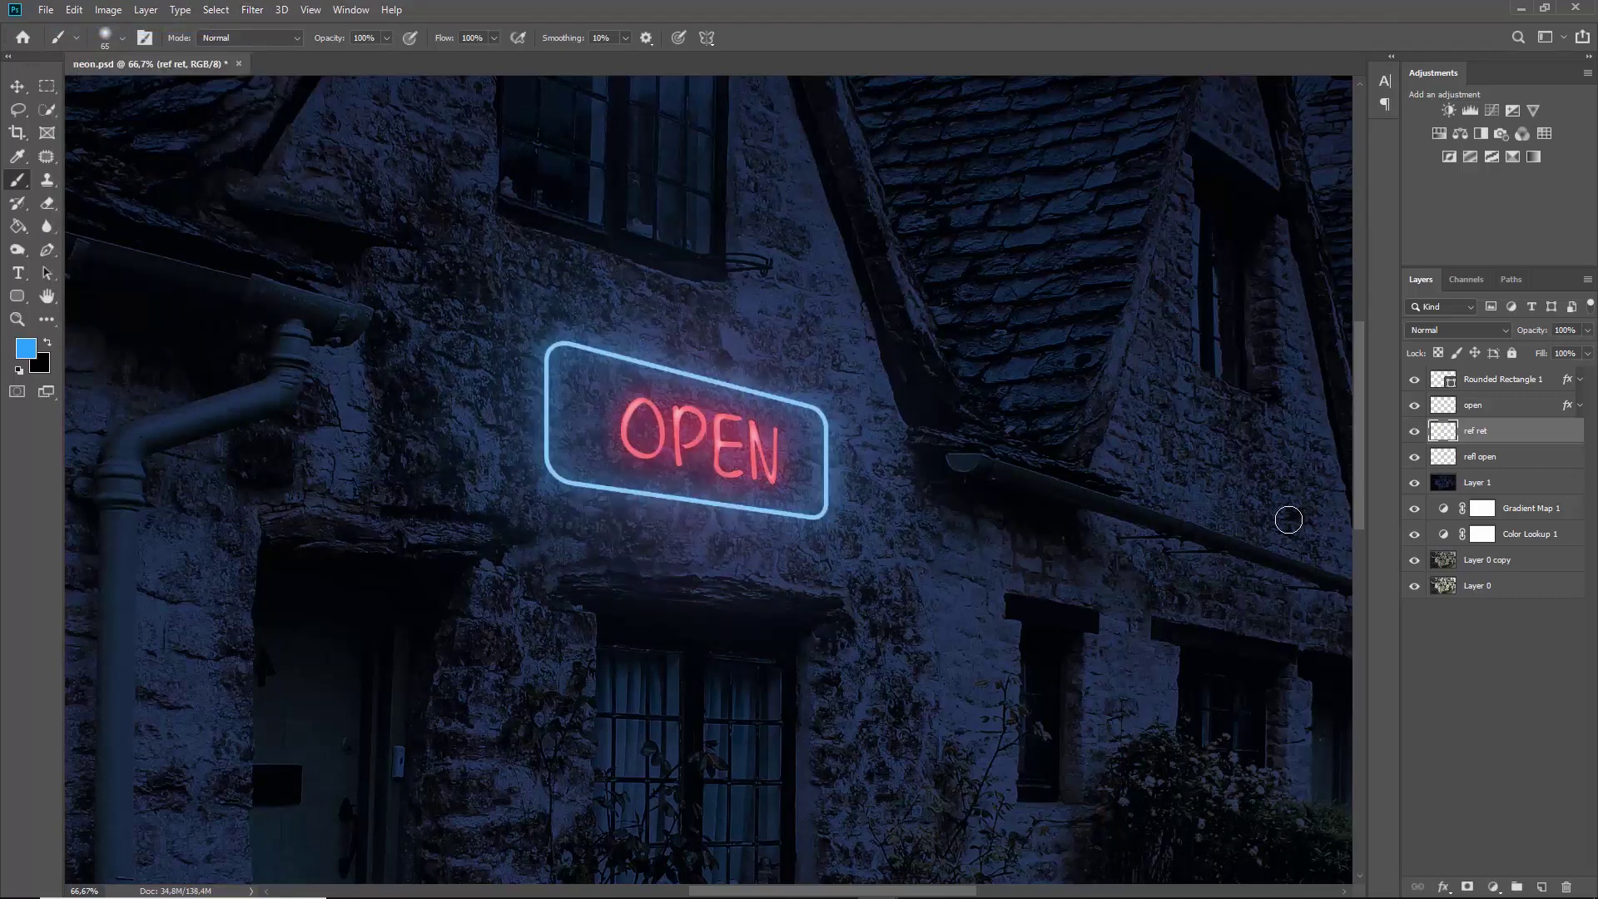
key(ctrl+f)
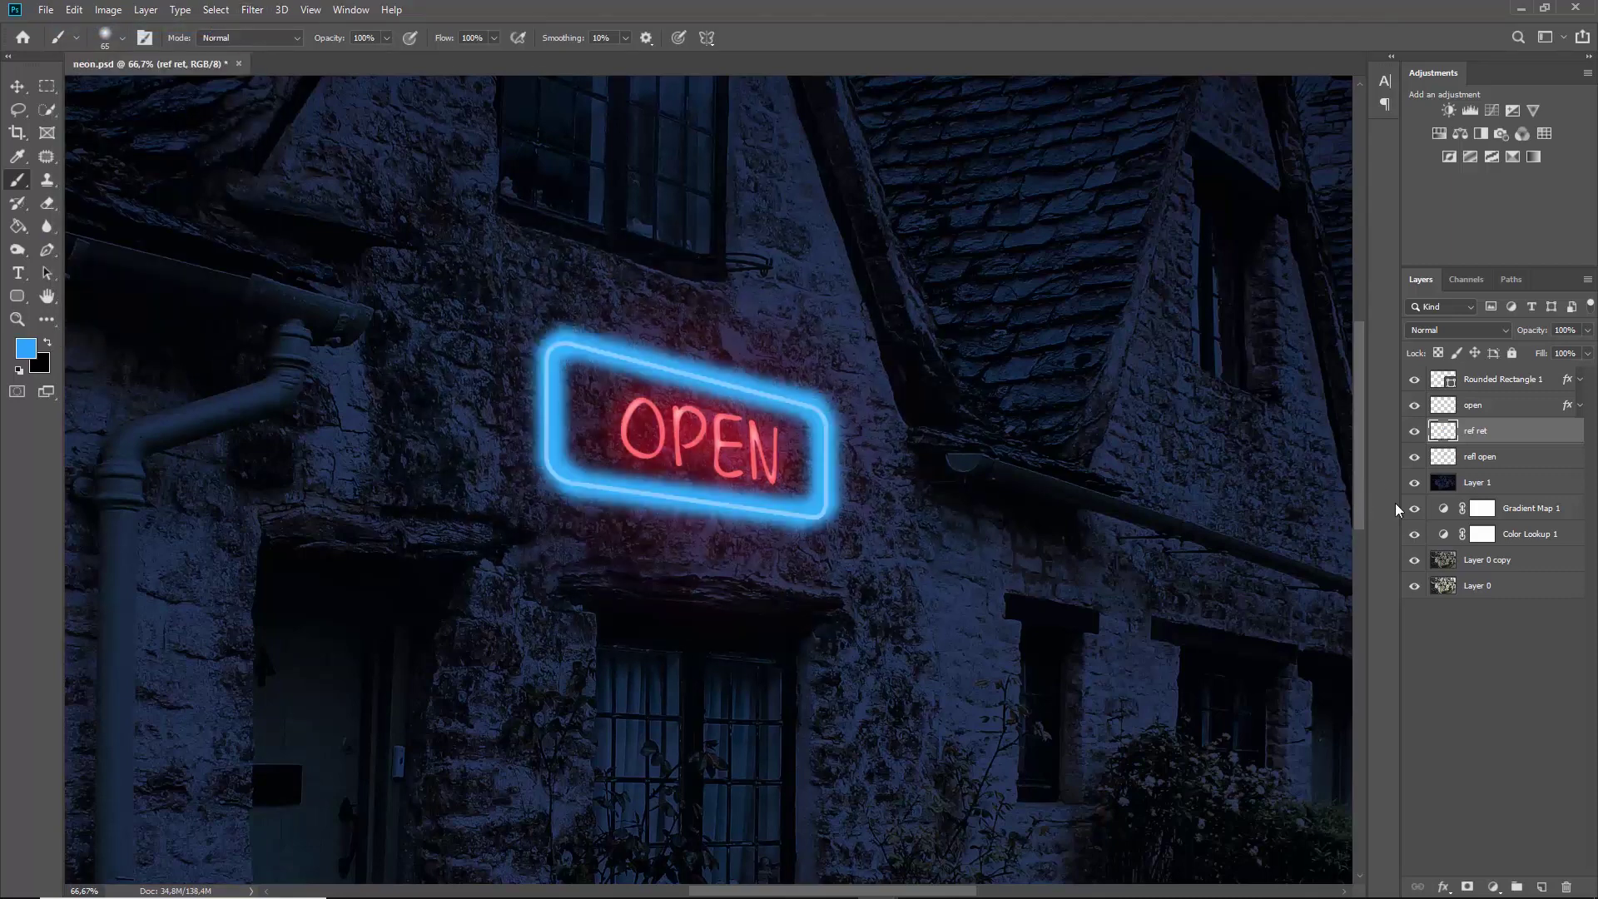
click(245, 12)
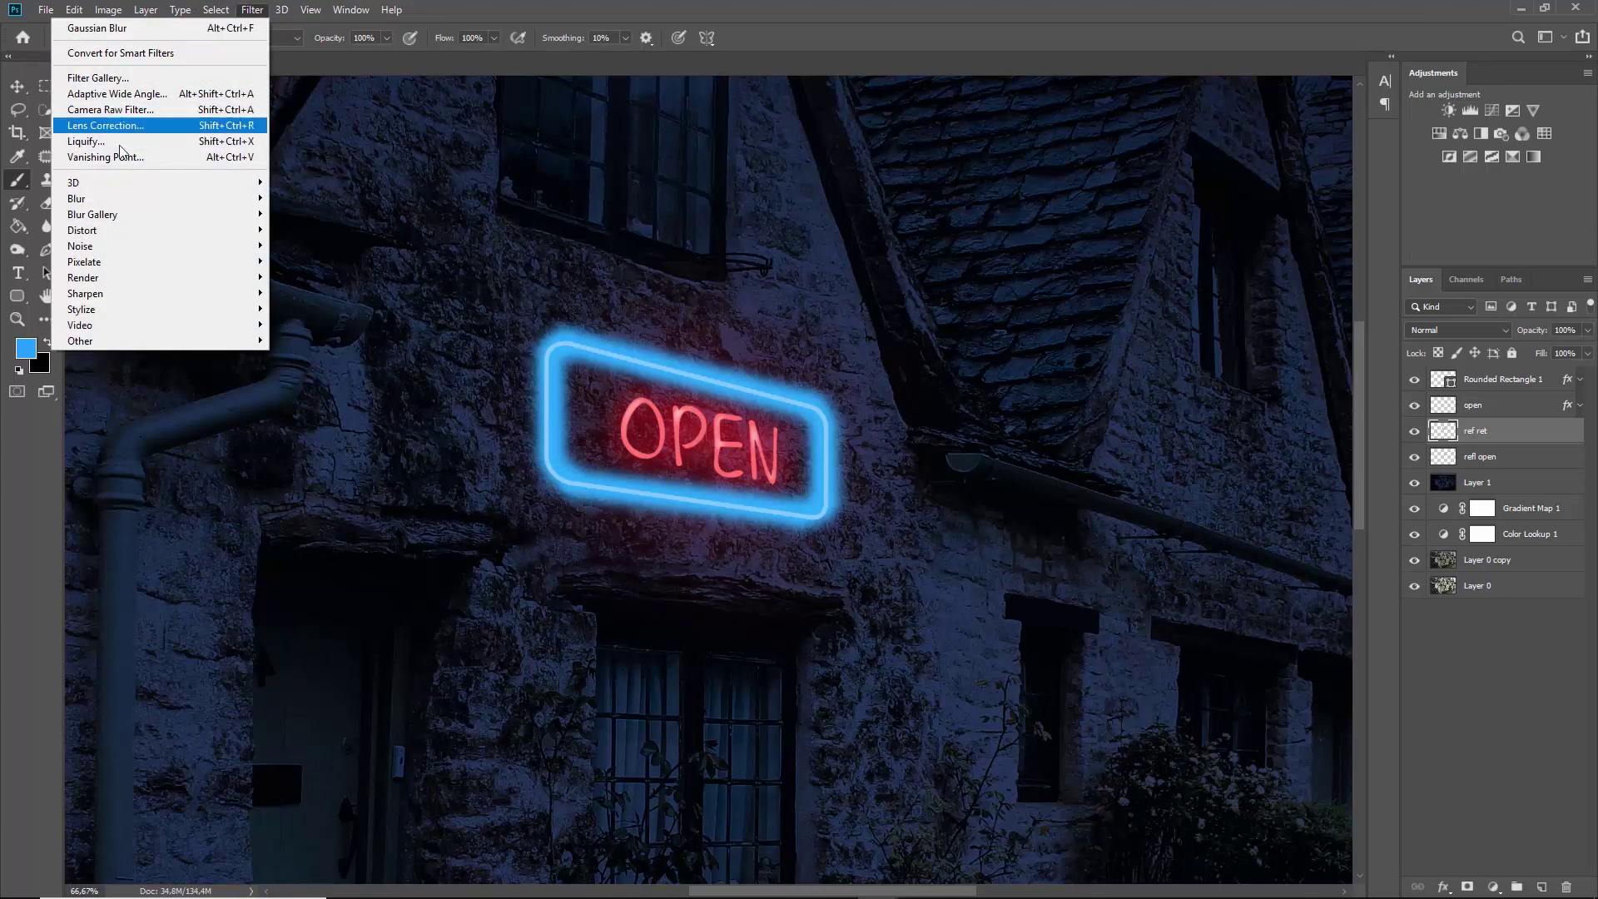
mouse_move(138, 213)
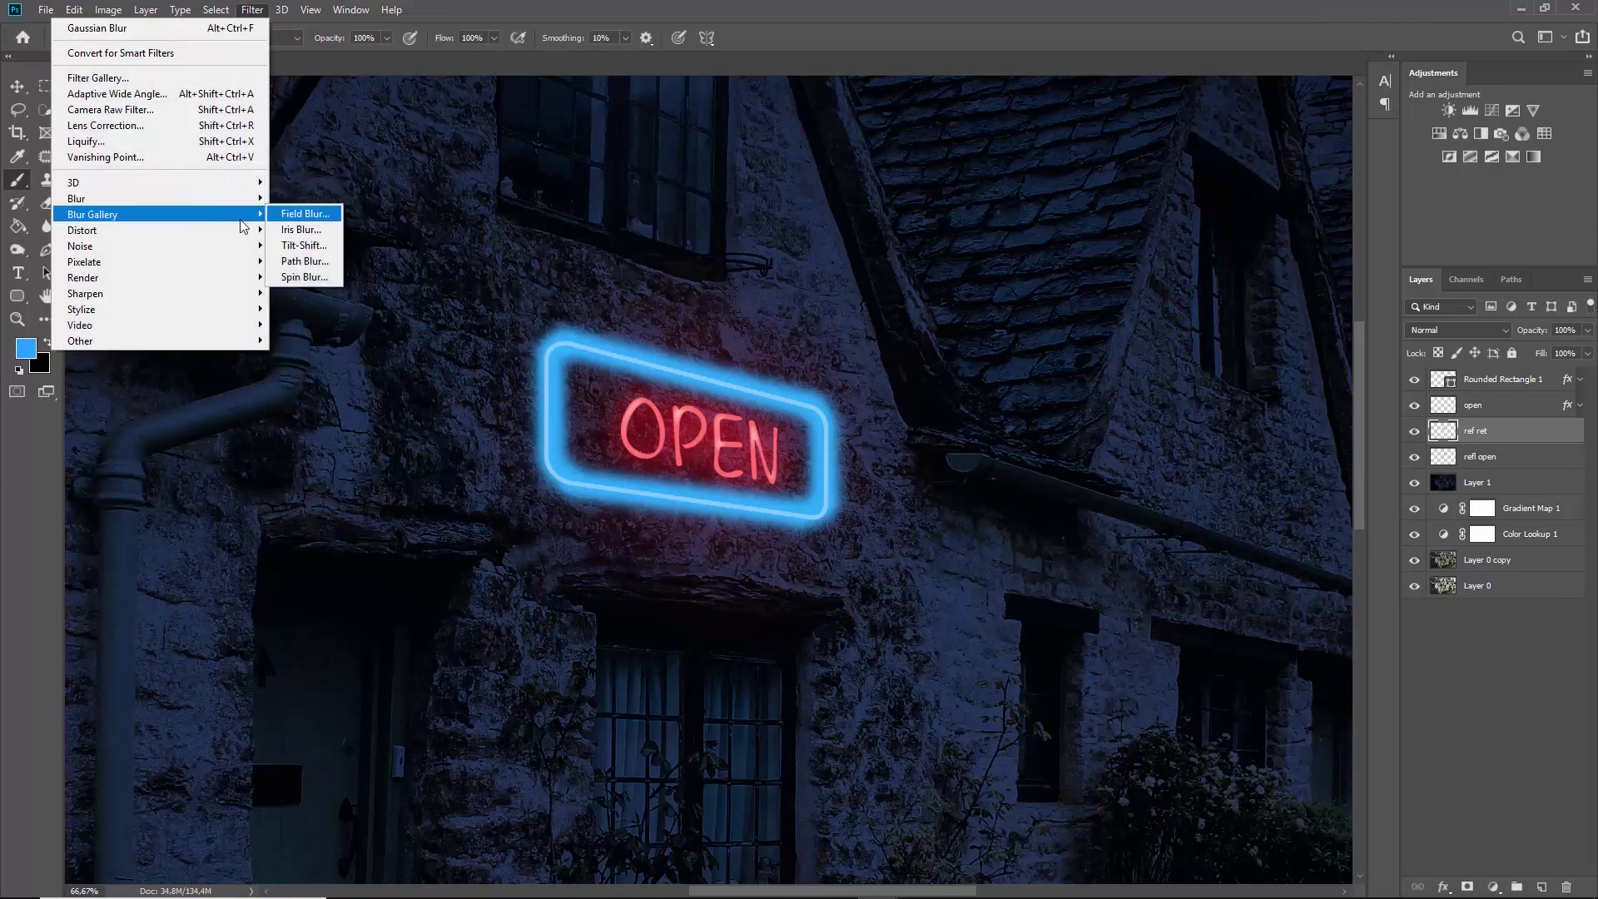
click(305, 263)
mouse_move(1271, 389)
mouse_down()
mouse_move(1209, 397)
mouse_move(1259, 390)
mouse_up()
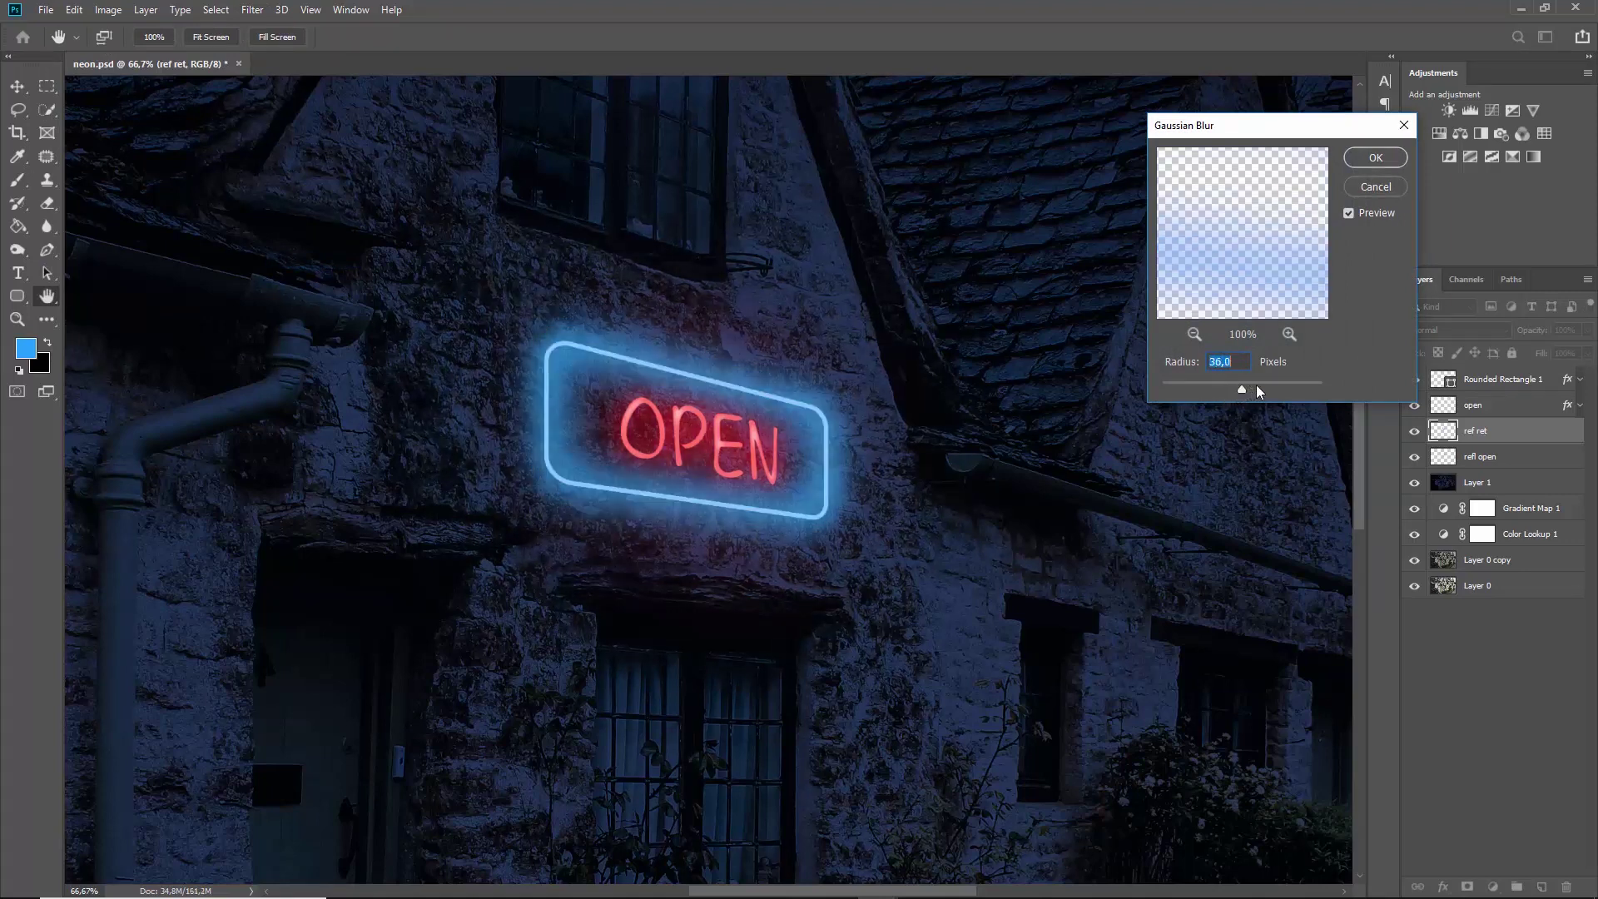
click(1256, 384)
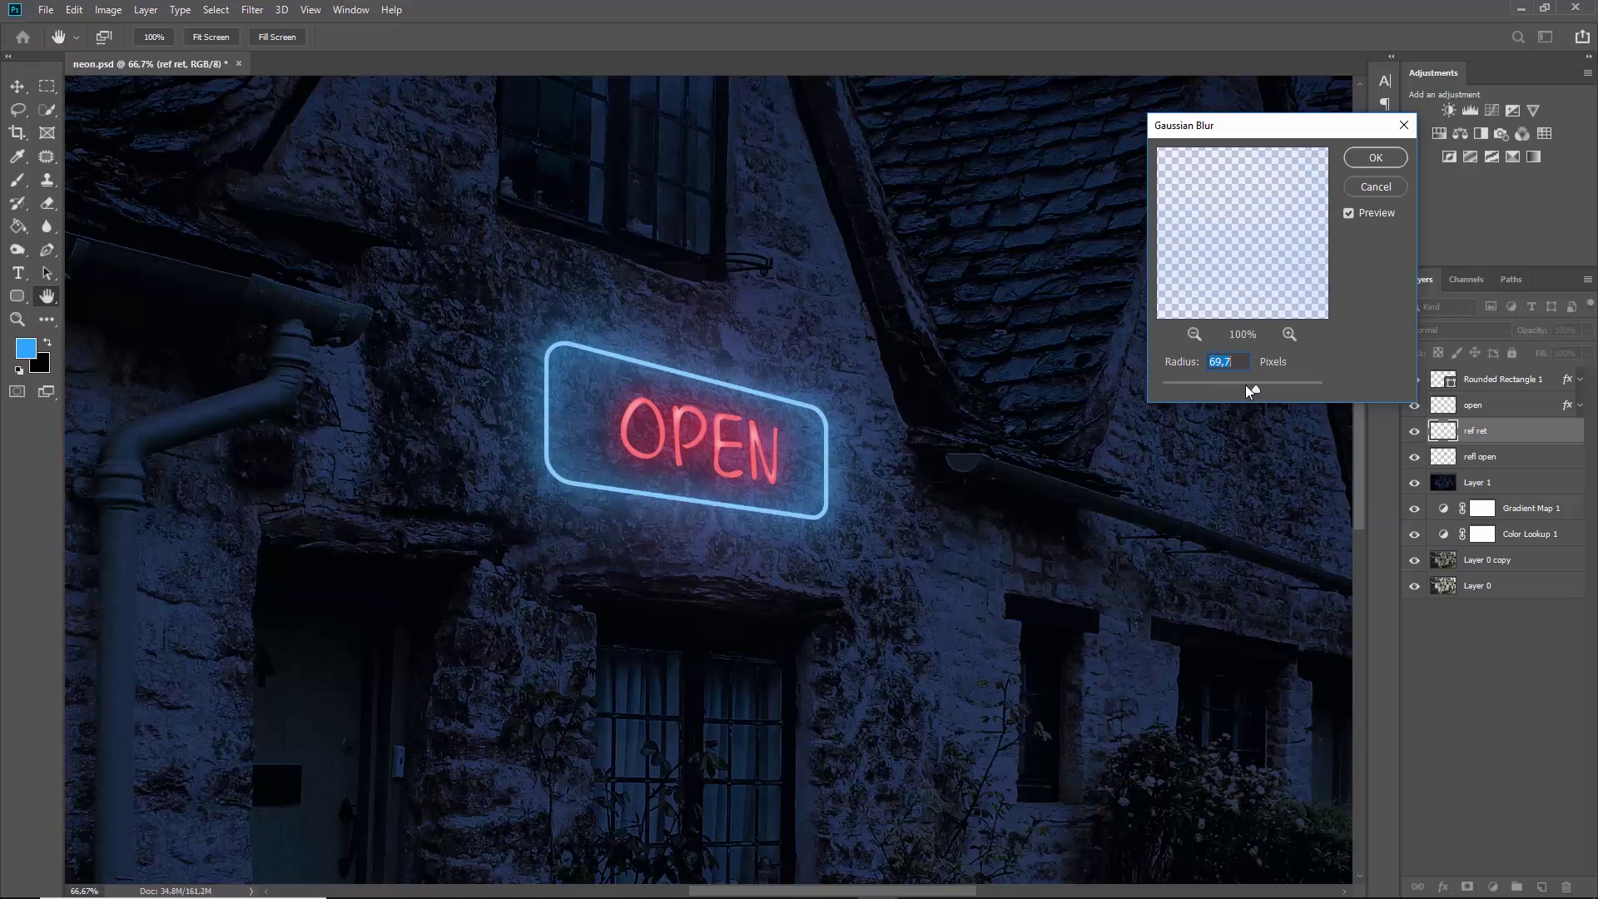
click(1245, 384)
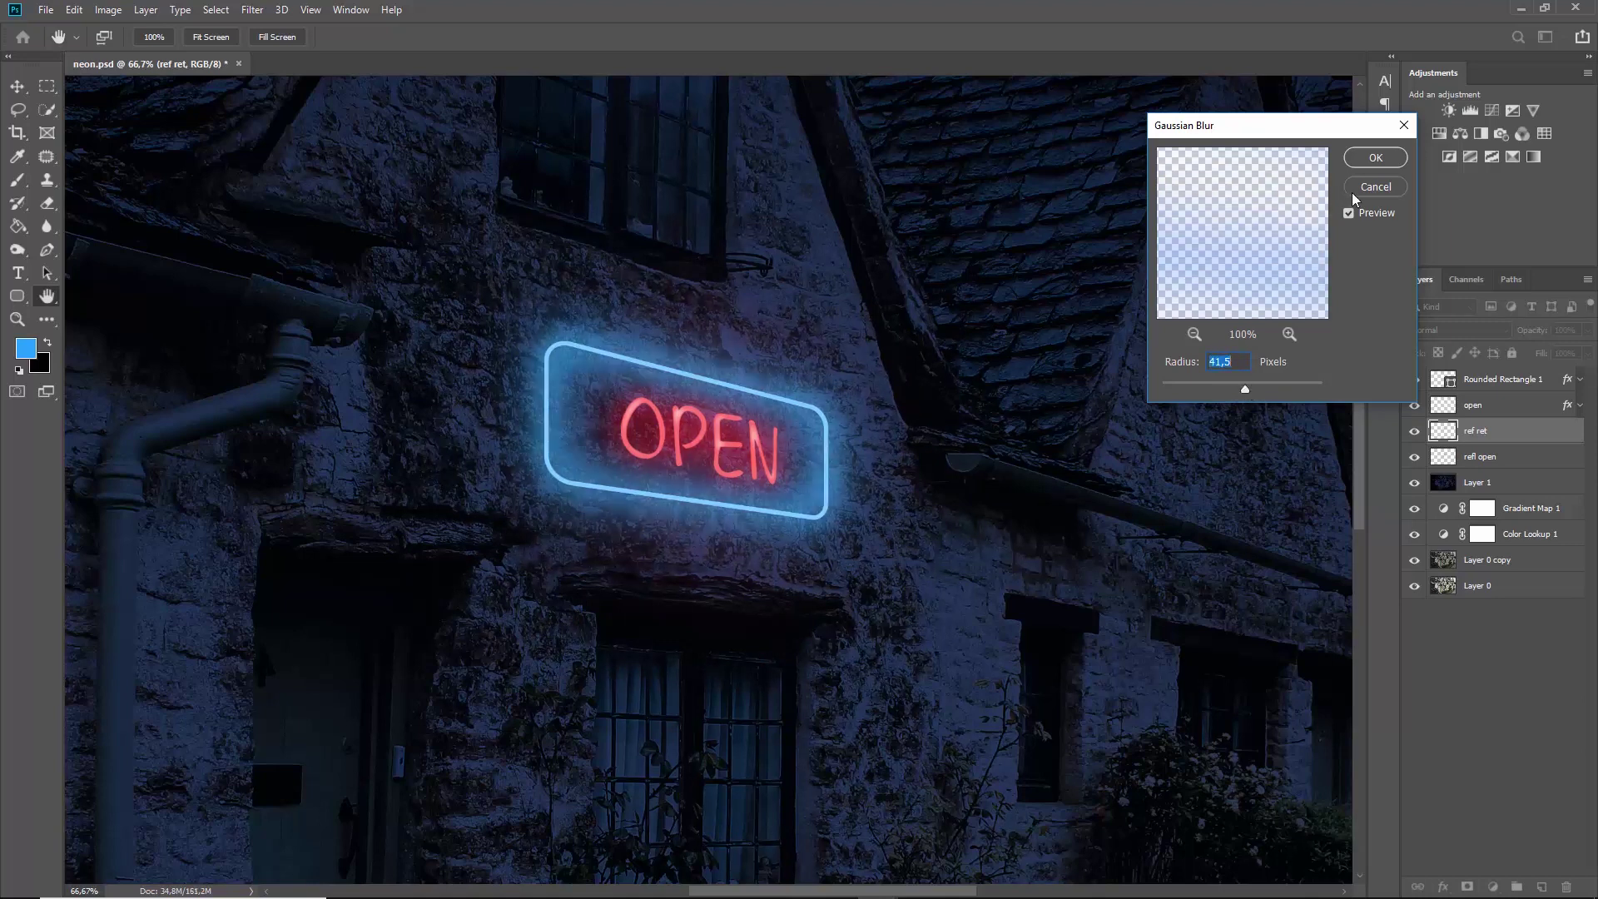
click(1378, 159)
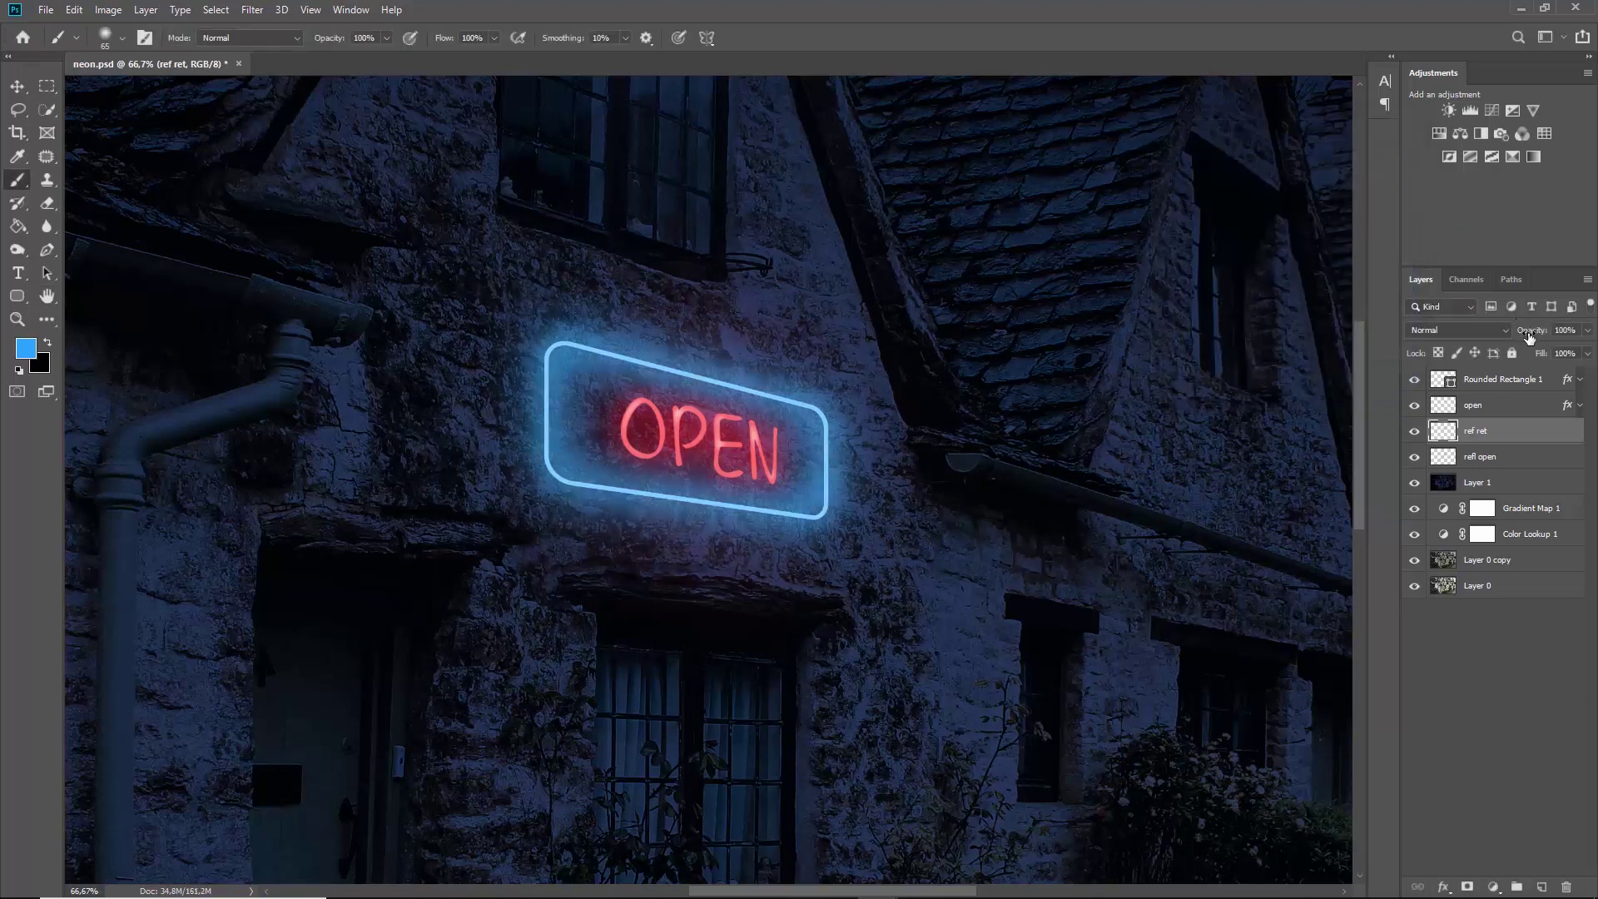
- Set the ref ret layer to 82% opacity and 85% fill, then zoom out and deselect it
drag(1530, 336, 1533, 360)
drag(1540, 354, 1535, 358)
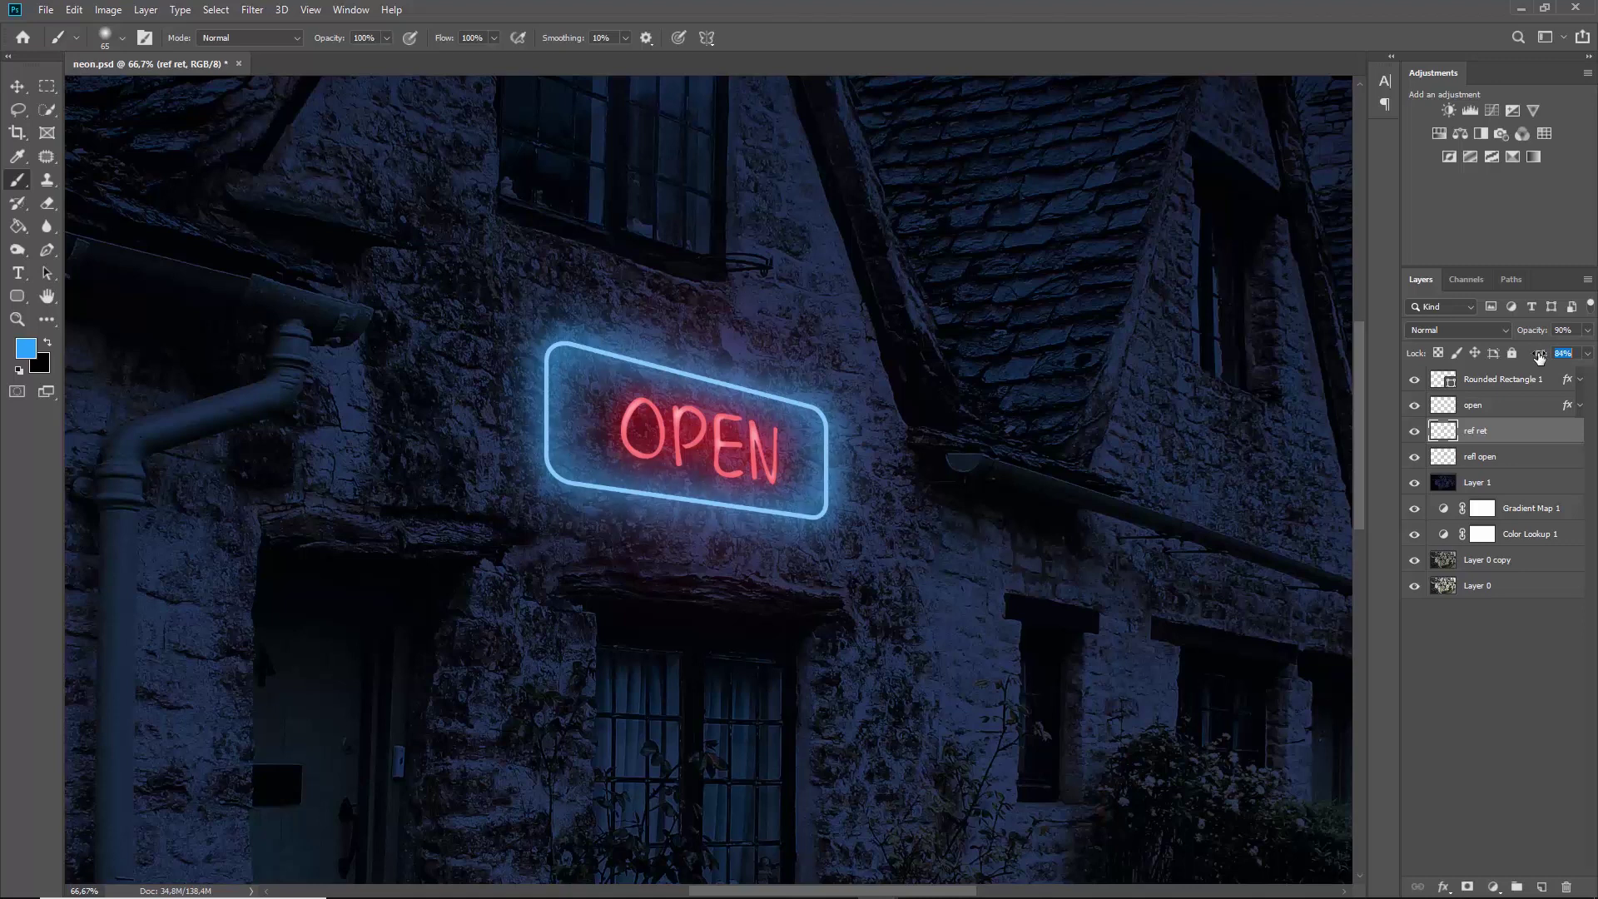
drag(1537, 336, 1534, 335)
key(ctrl+minus)
key(ctrl+minus)
key(ctrl+minus)
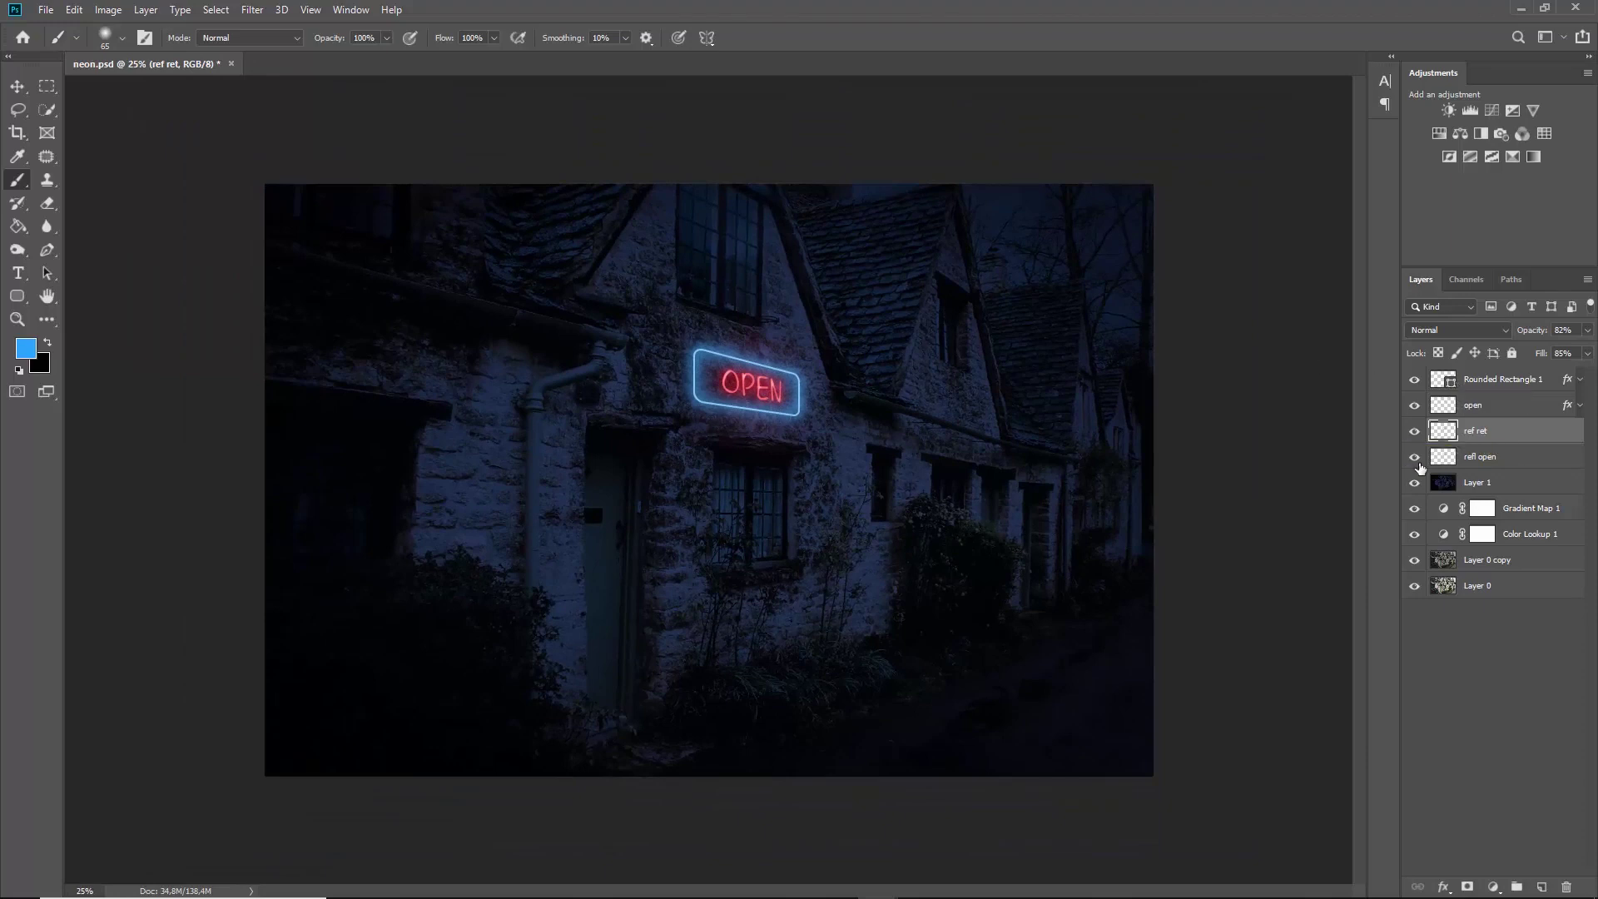
click(1470, 654)
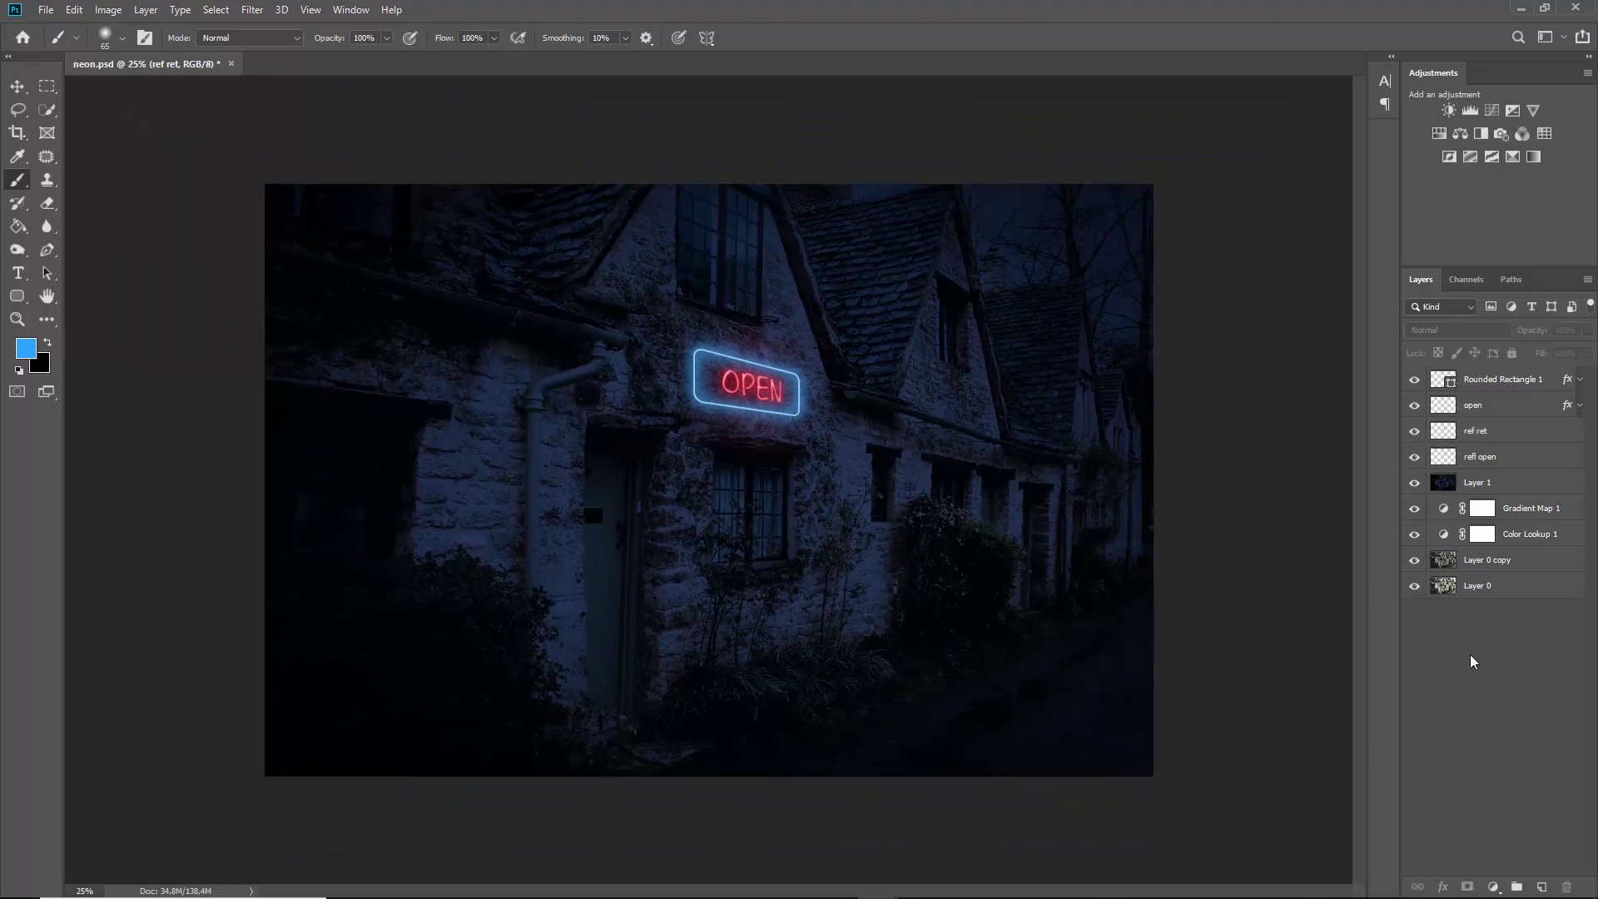
- Group the four neon sign layers into Group 1
click(16, 86)
click(1495, 456)
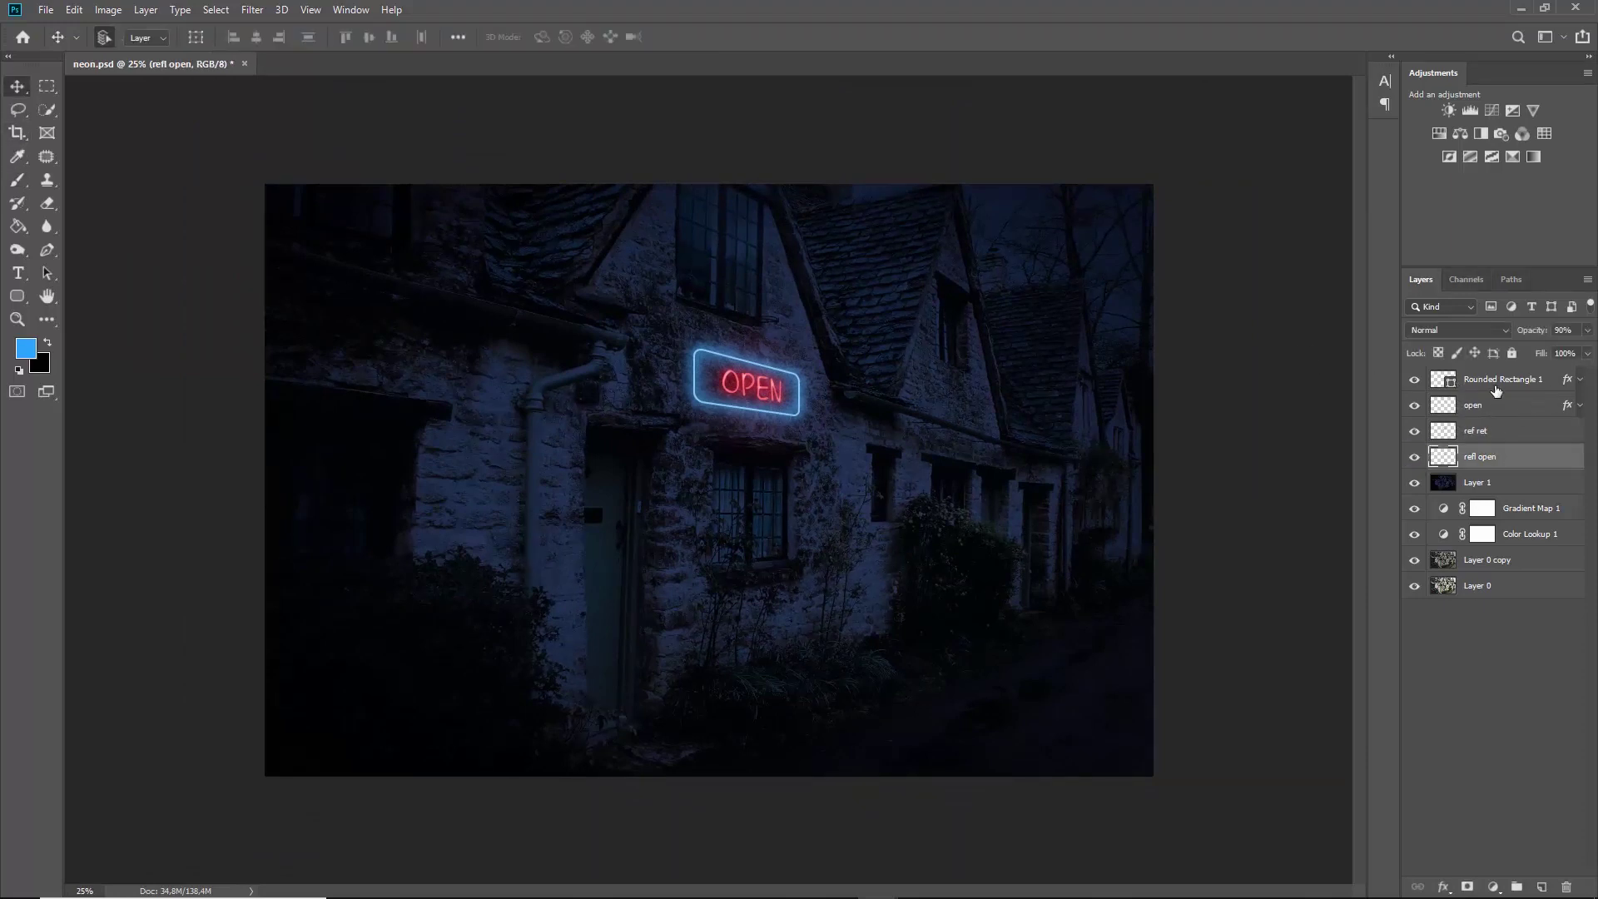
shift+click(1498, 378)
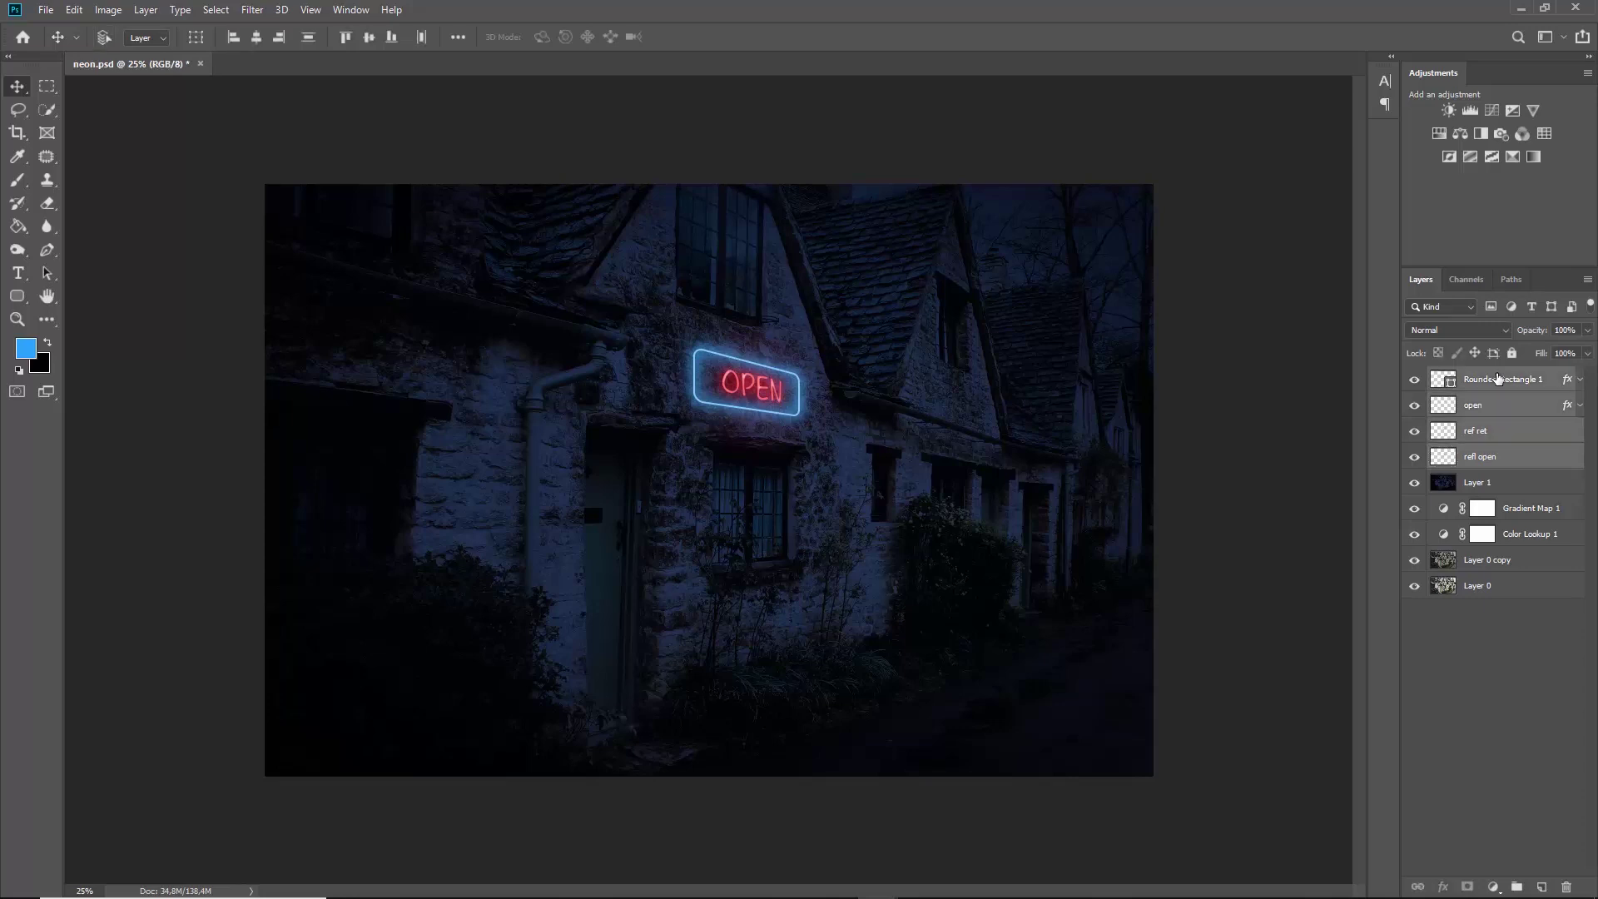
key(ctrl+g)
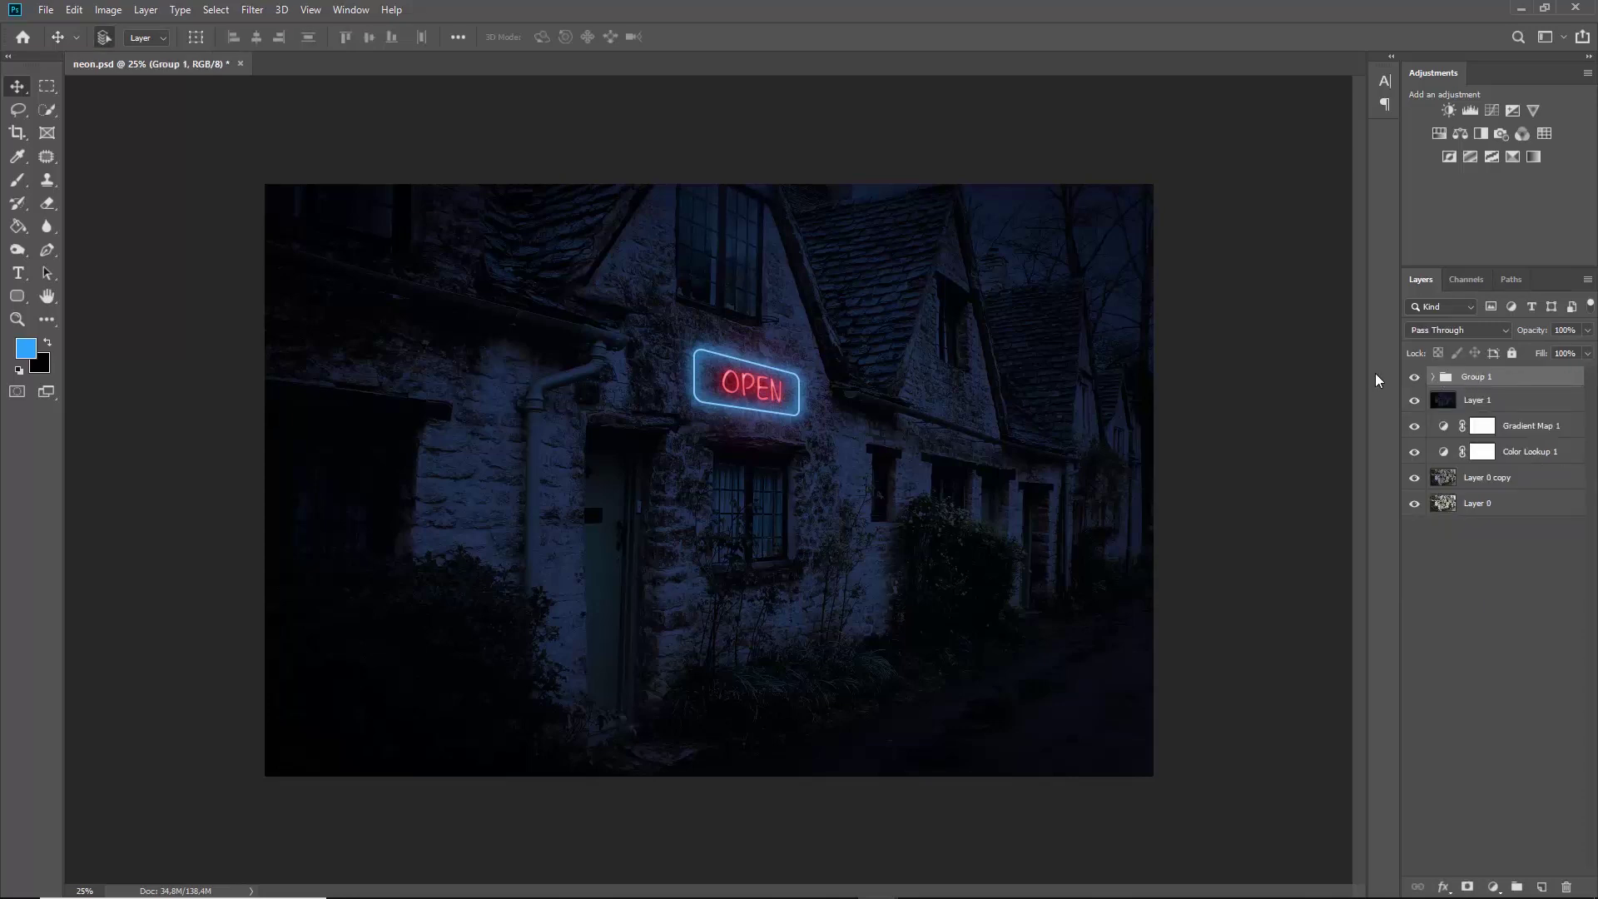
click(1414, 376)
- Duplicate Group 1 and lower the copy's opacity to about 37%, comparing the glow strength
key(ctrl+j)
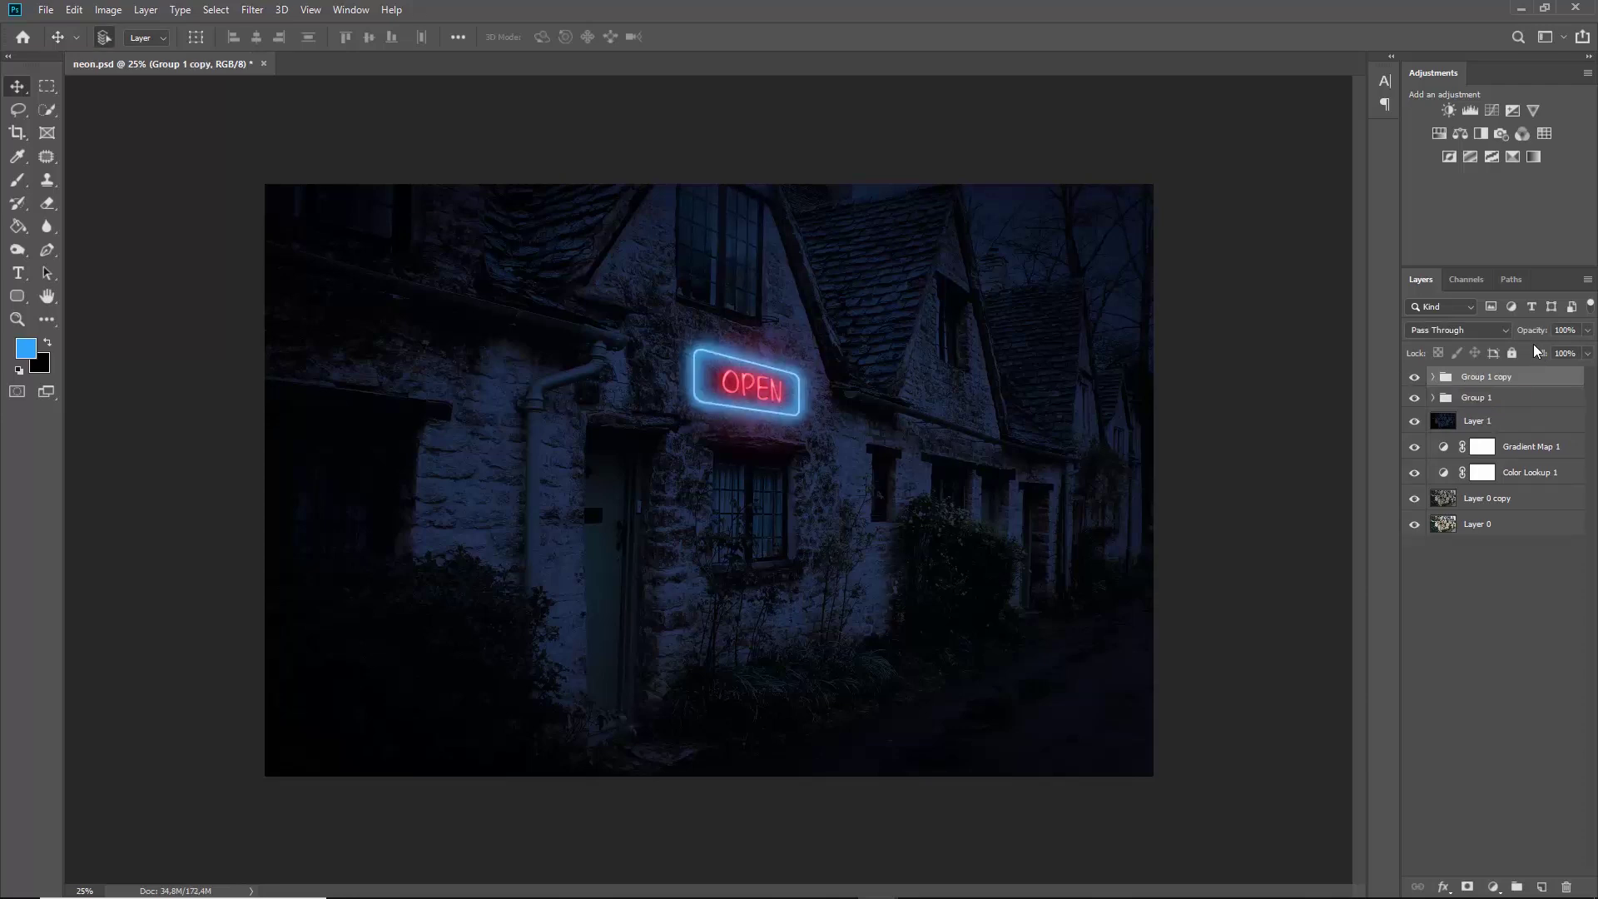
drag(1535, 334, 1527, 333)
drag(1519, 333, 1514, 334)
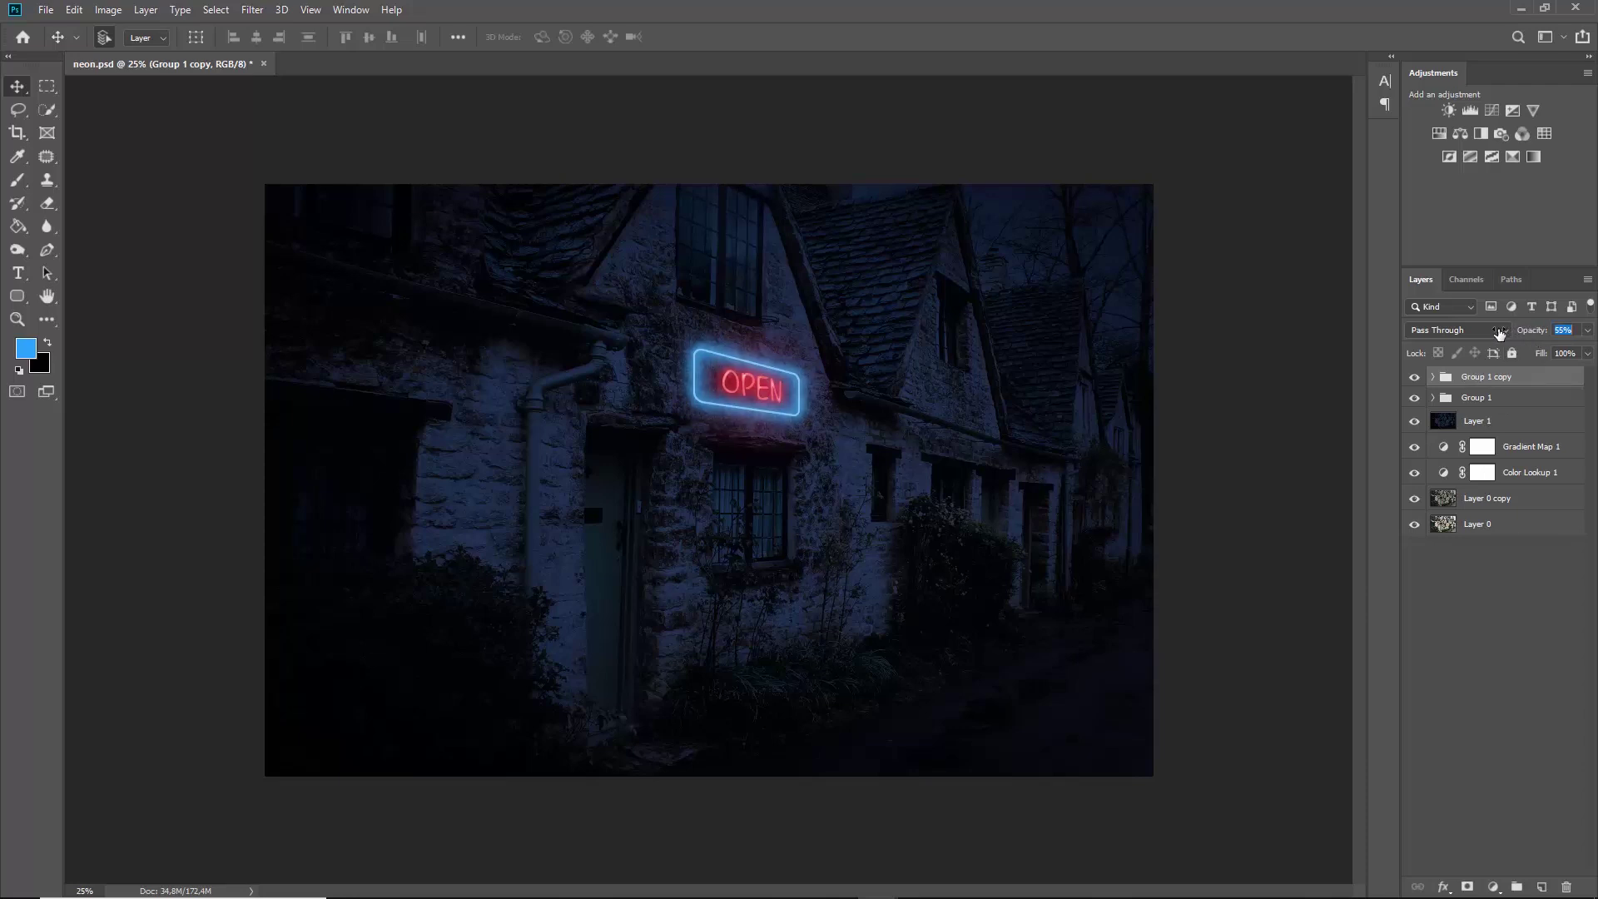
click(1414, 378)
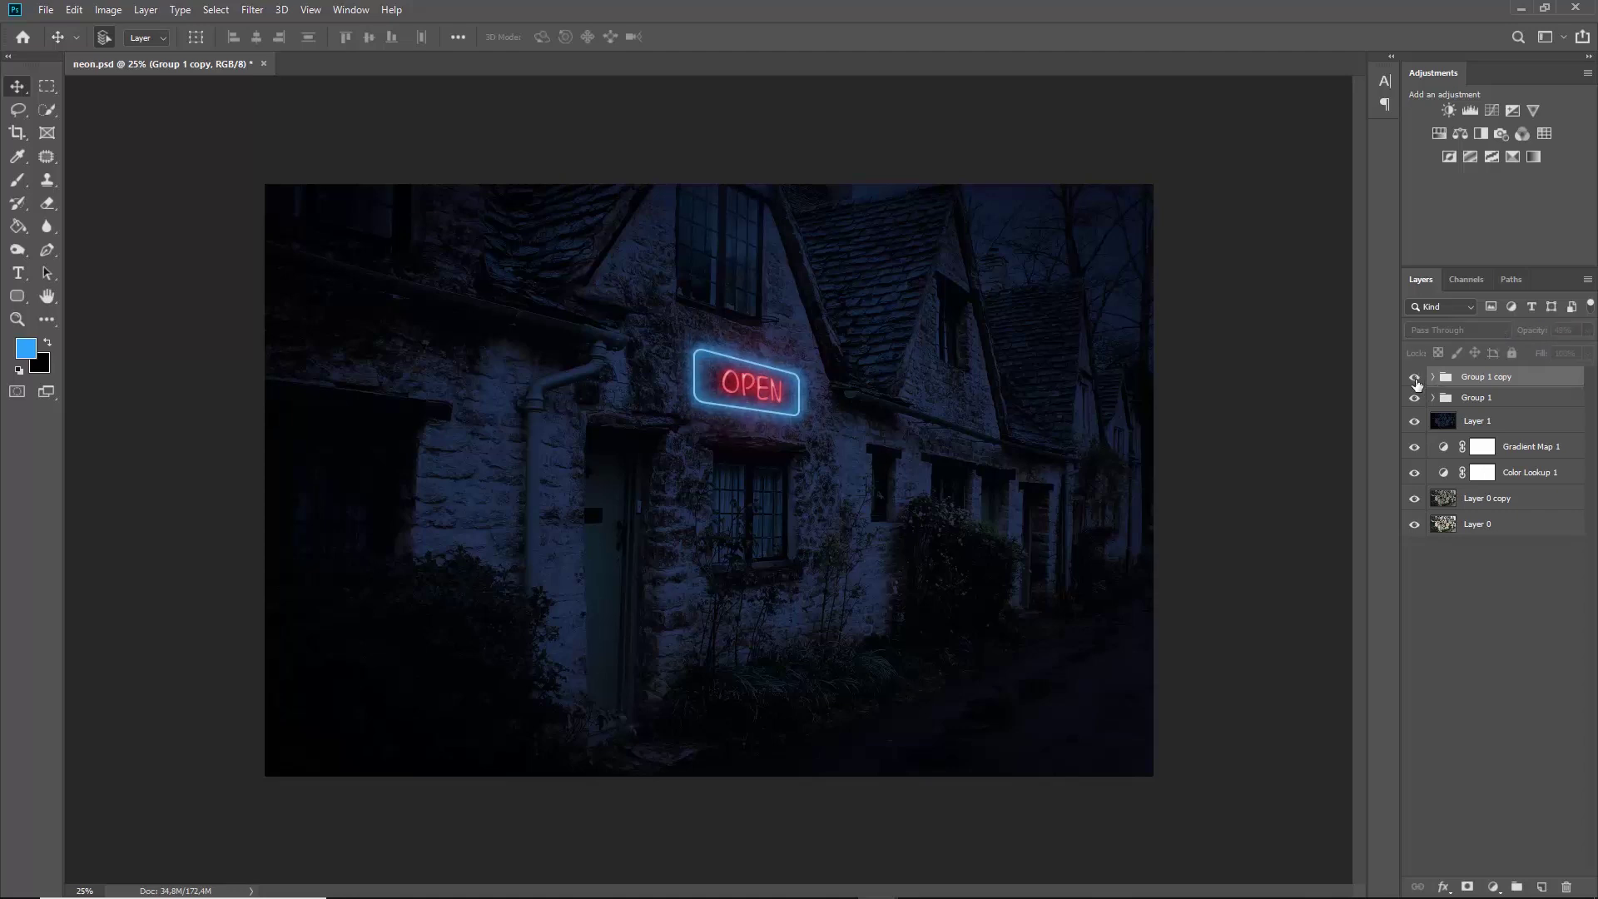
click(1414, 378)
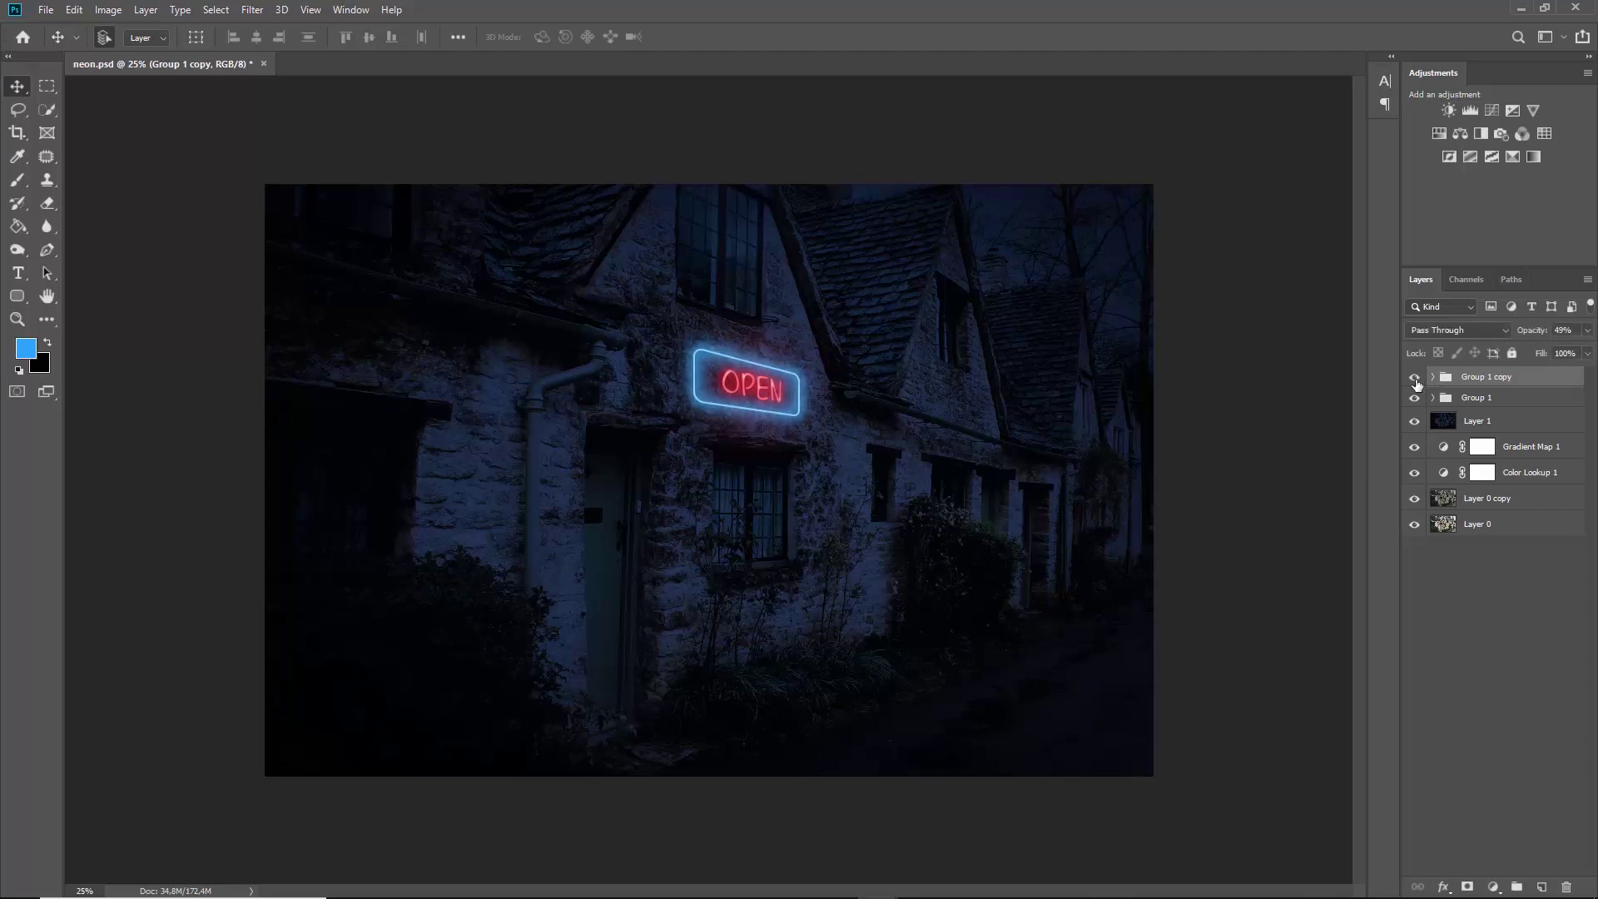
drag(1542, 334, 1535, 334)
click(1414, 378)
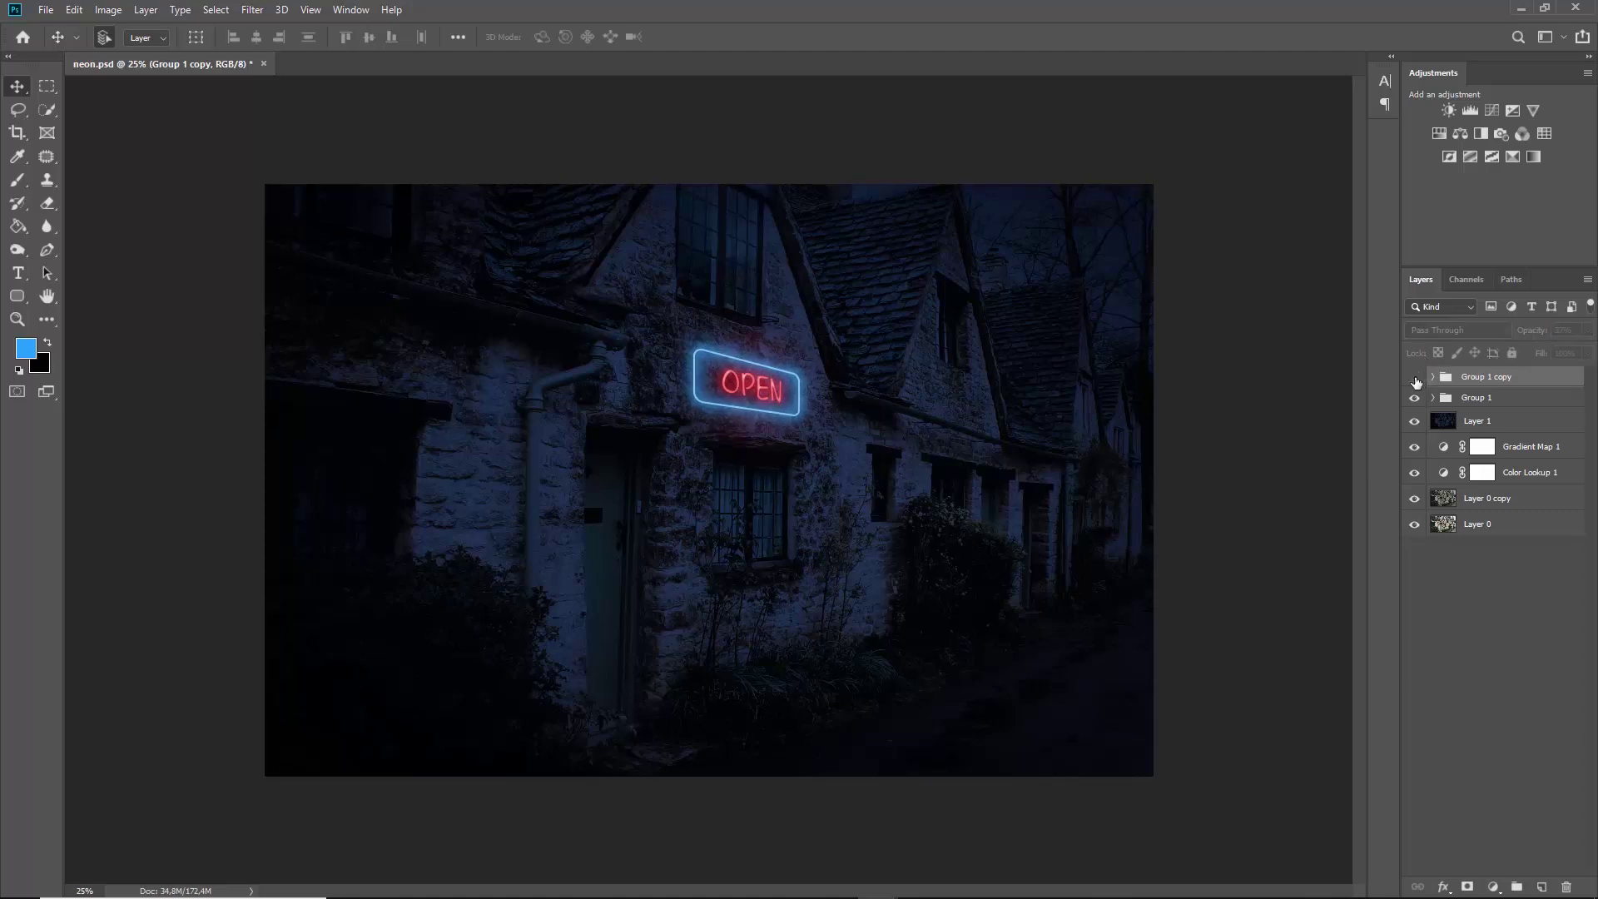
click(1448, 400)
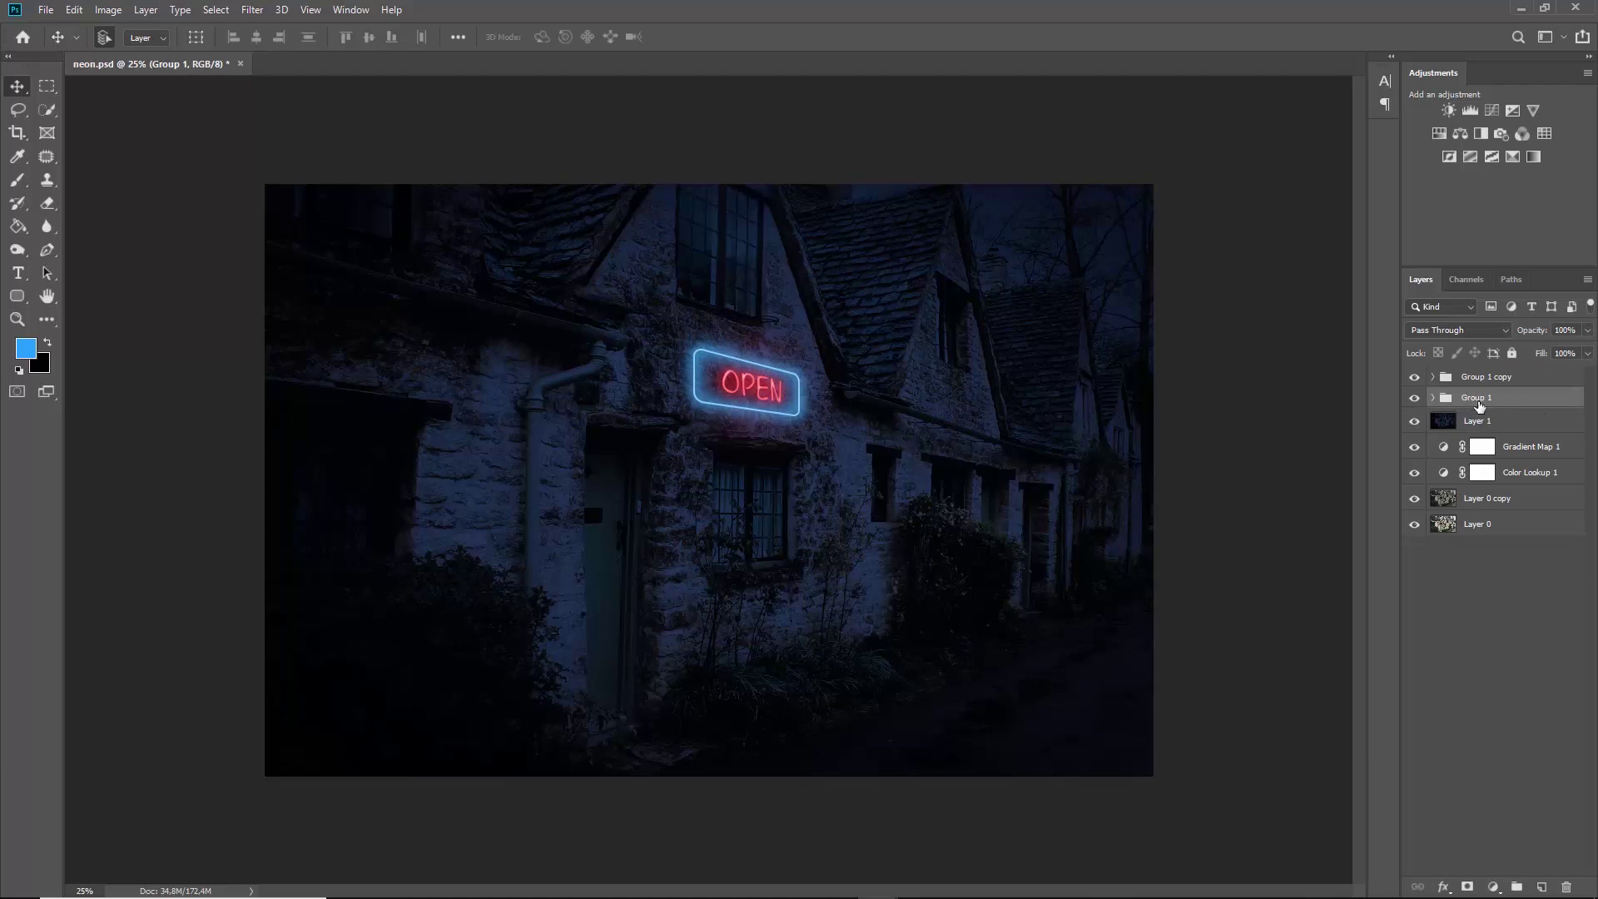
- Rename Group 1 to P and Group 1 copy to r p
double_click(1470, 398)
text(P)
key(Return)
click(1480, 379)
double_click(1481, 377)
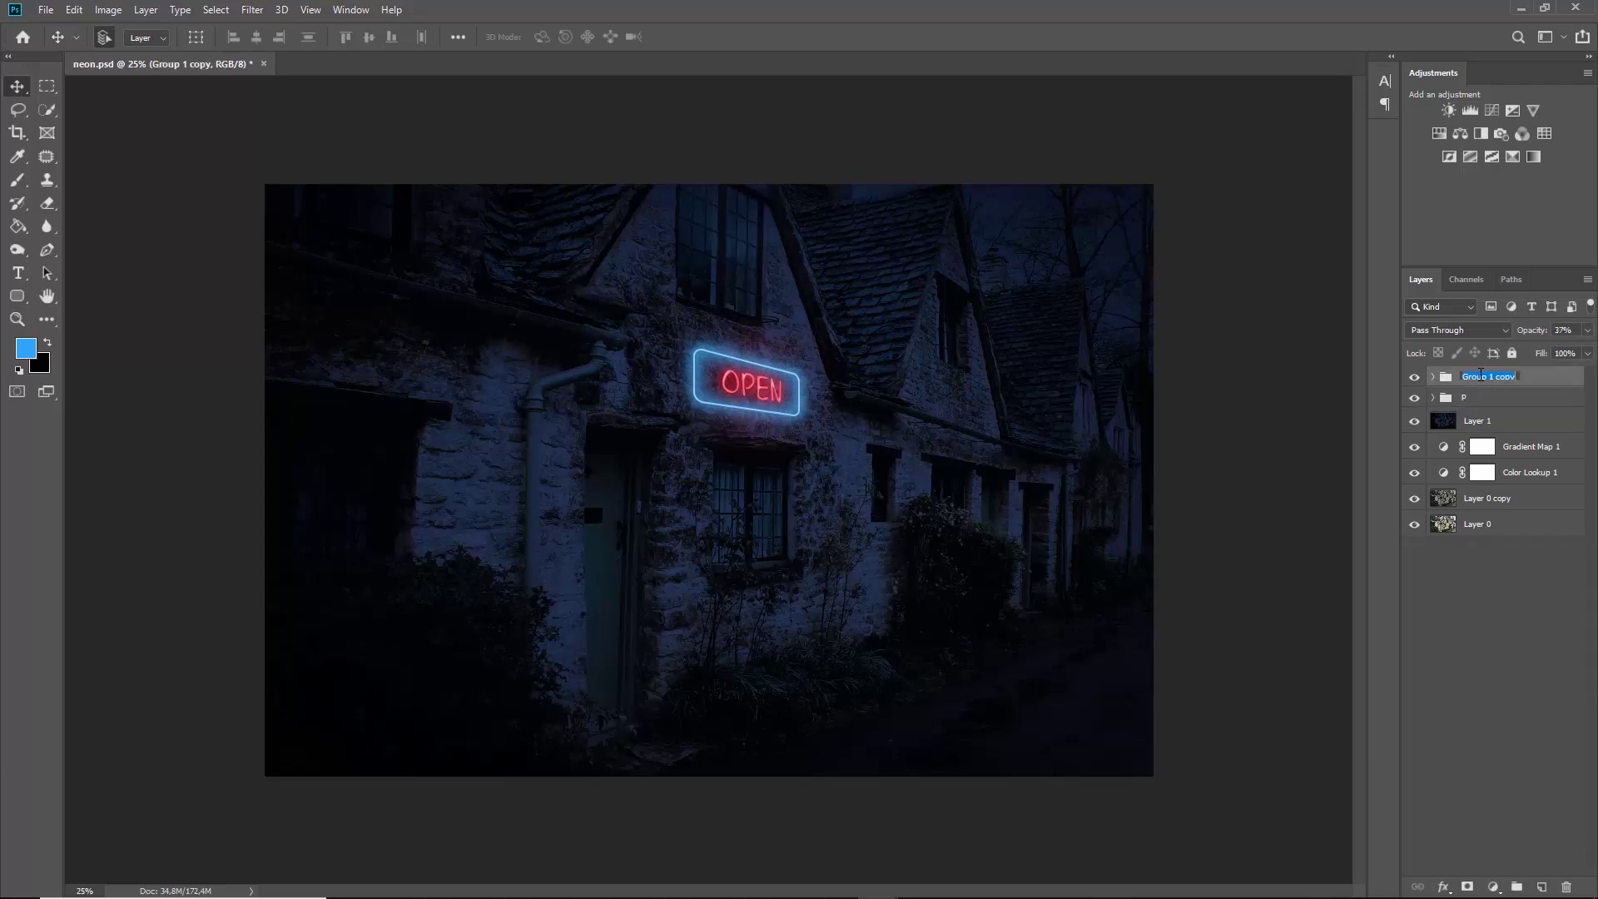
text(r p)
key(Return)
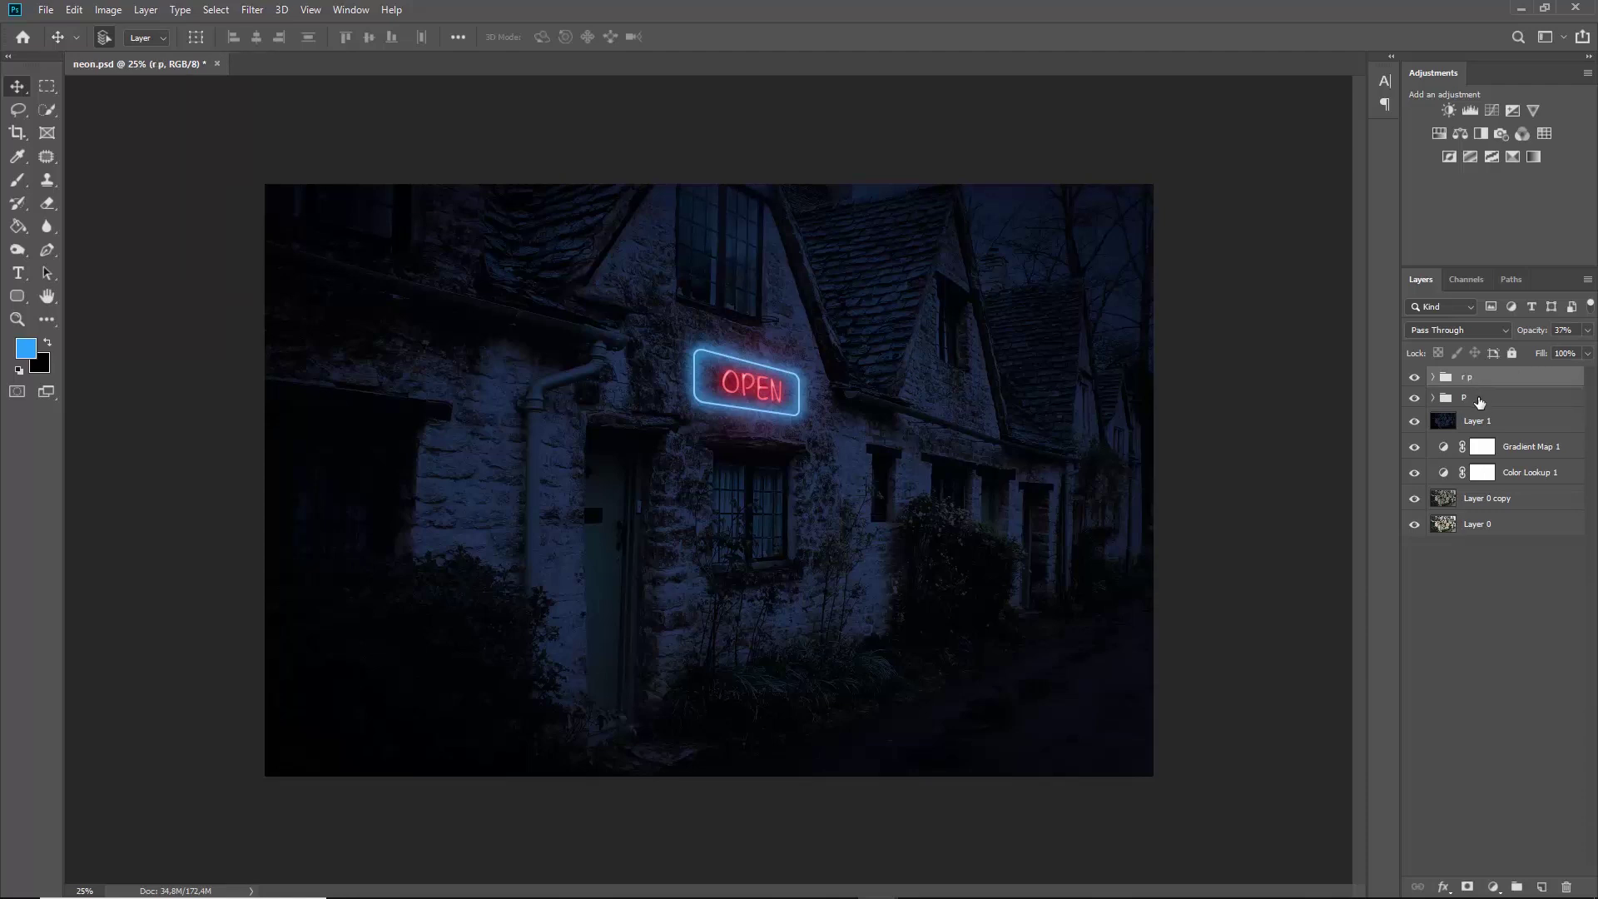
- Duplicate group P and nudge the copy down and to the right
click(1479, 402)
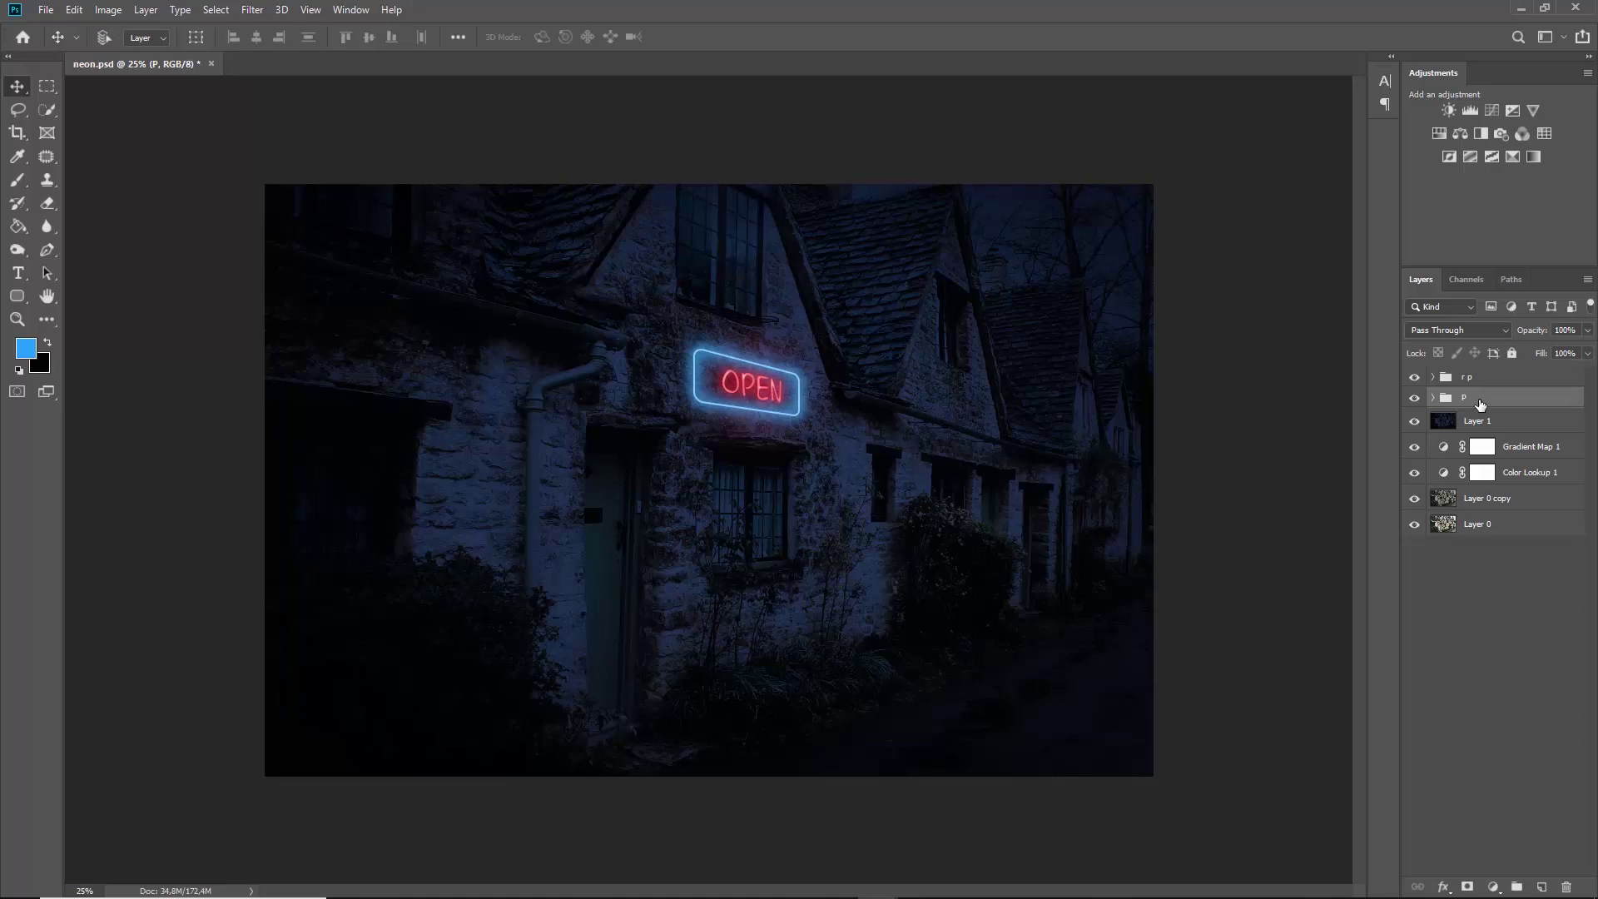
key(ctrl+j)
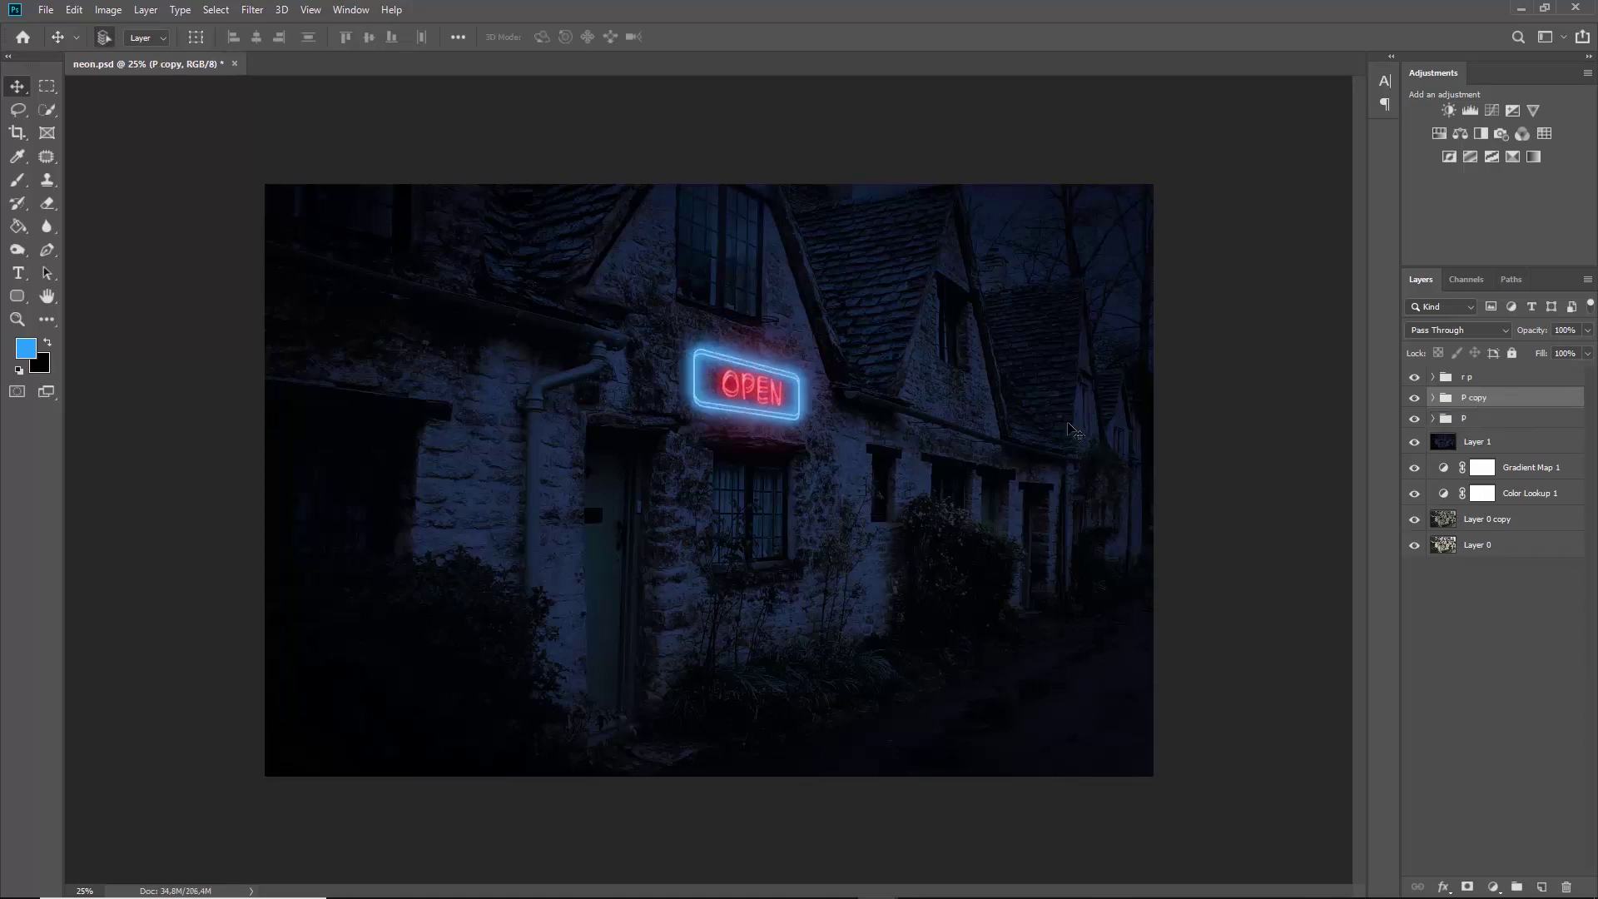
key(shift+Down)
key(shift+Down)
key(shift+Down)
key(shift+Down)
key(shift+Down)
key(shift+Down)
key(shift+Down)
key(shift+Down)
key(shift+Down)
key(shift+Down)
key(shift+Down)
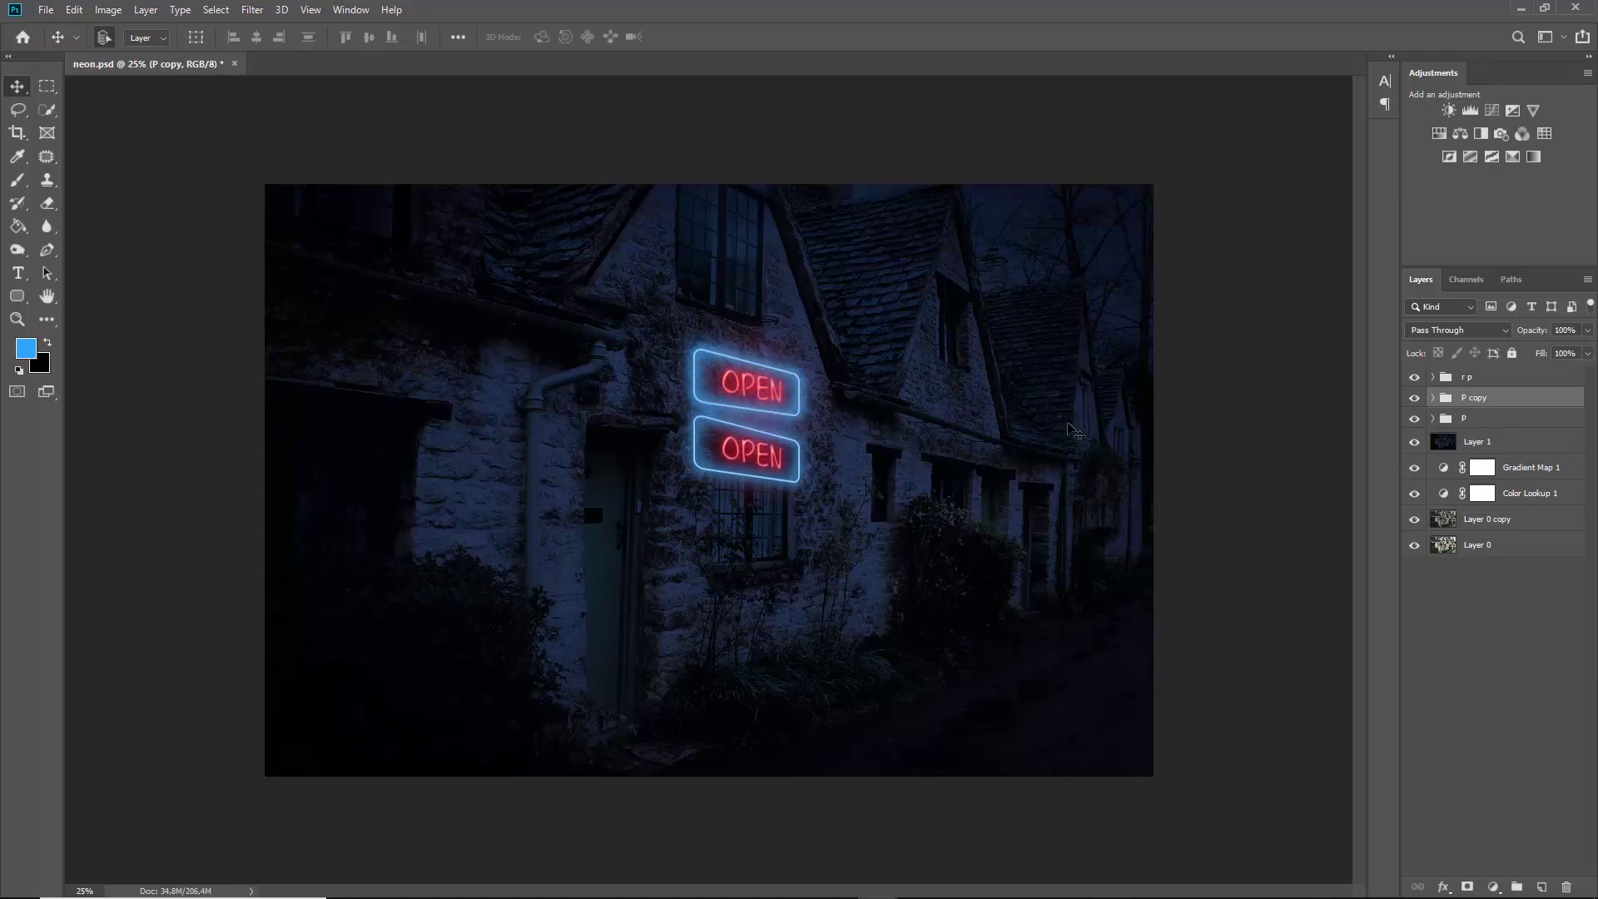
key(shift+Down)
key(shift+Down)
key(shift+Right)
key(shift+Right)
key(shift+Right)
key(shift+Right)
key(shift+Right)
key(shift+Right)
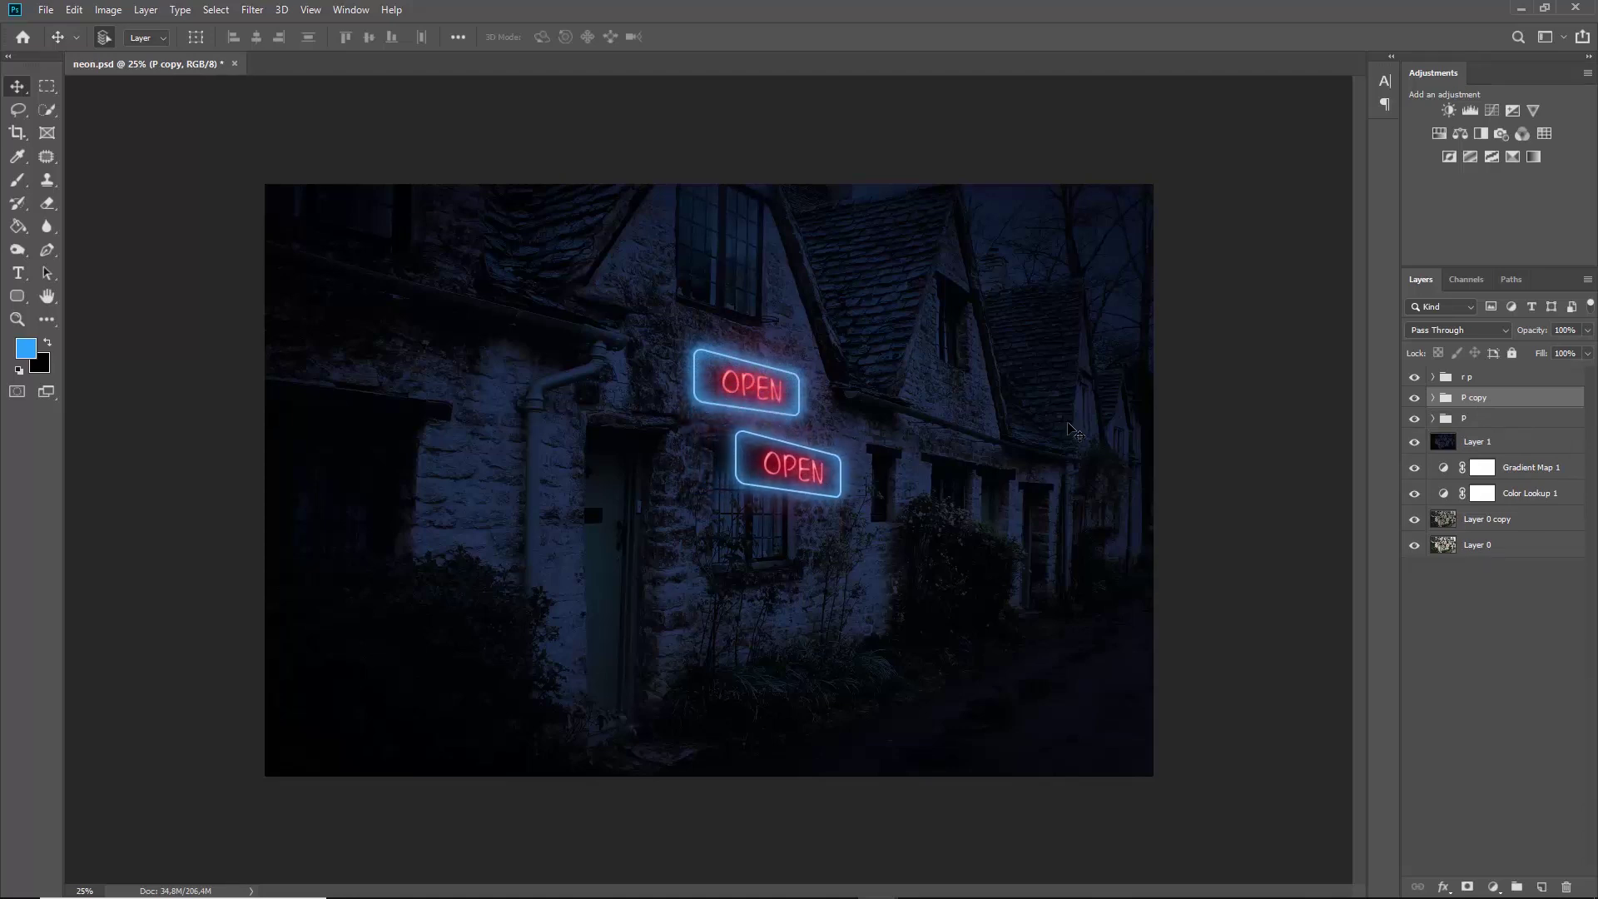
key(shift+Right)
key(shift+Right)
key(shift+Right)
key(shift+Right)
key(shift+Right)
key(shift+Right)
key(shift+Right)
key(shift+Right)
key(shift+Right)
- Move the copied sign toward the ground, flip it horizontally and widen it
key(ctrl+t)
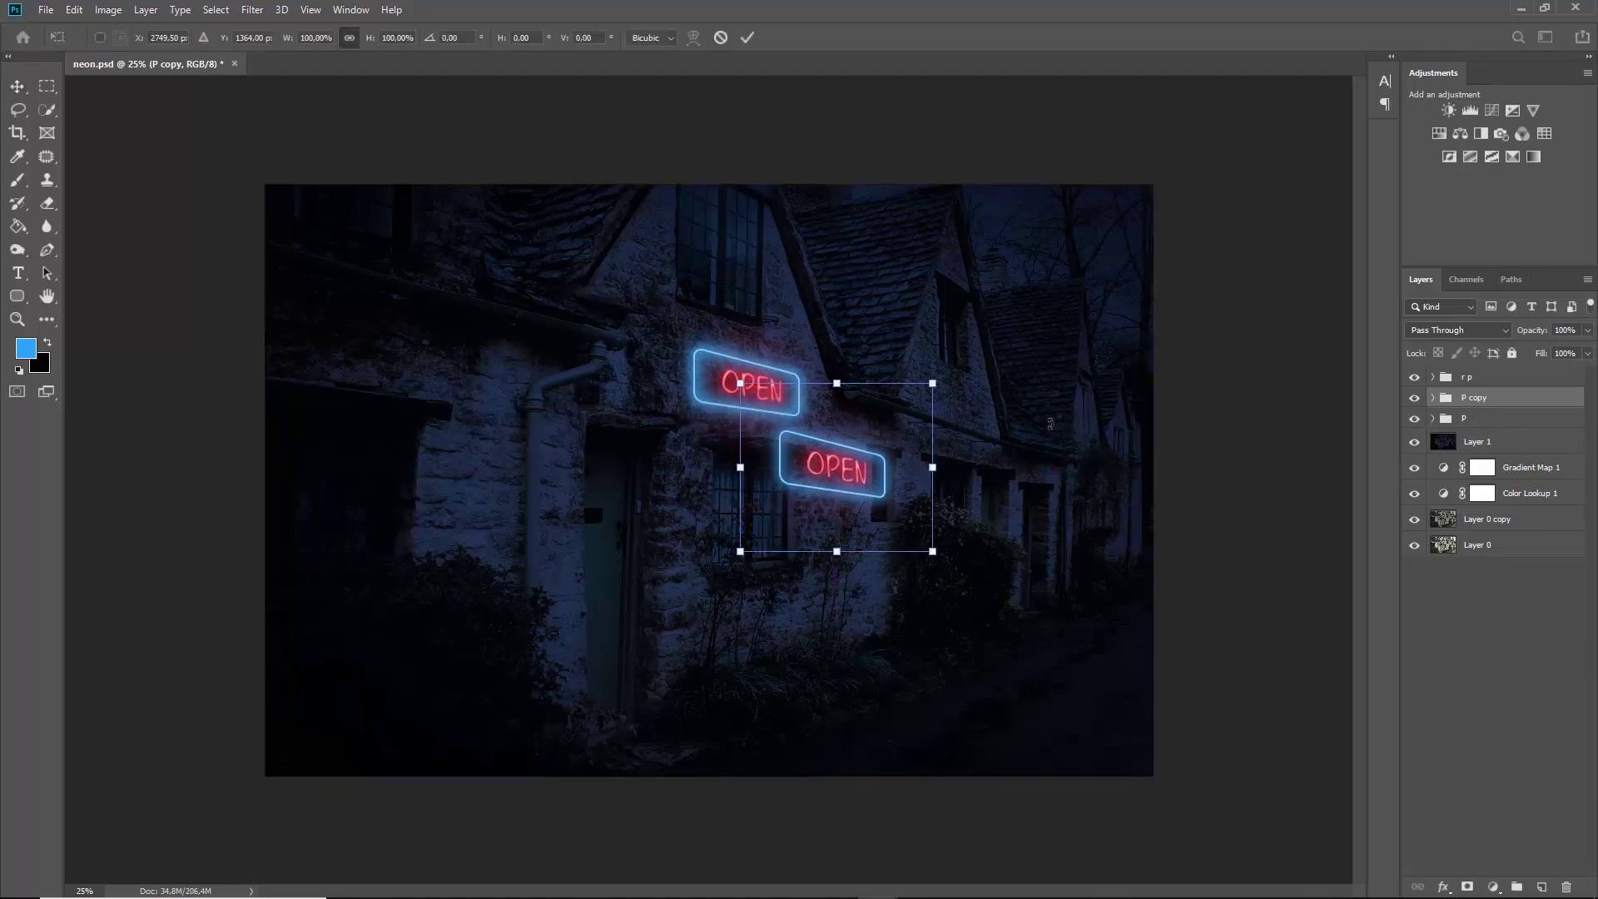
drag(822, 475, 885, 632)
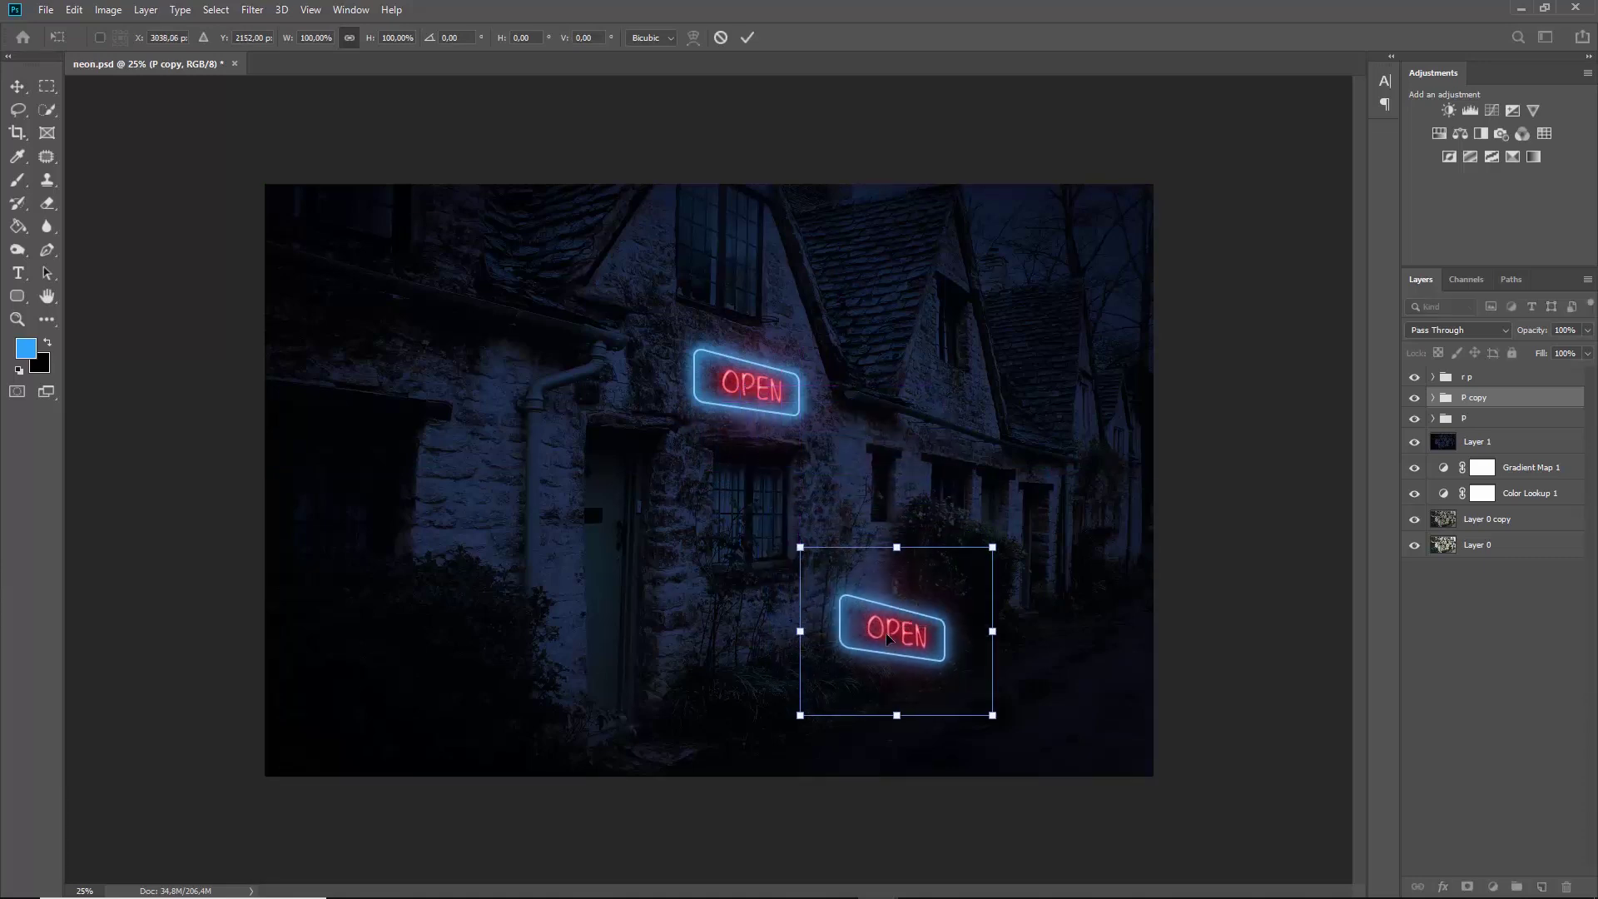
right_click(885, 633)
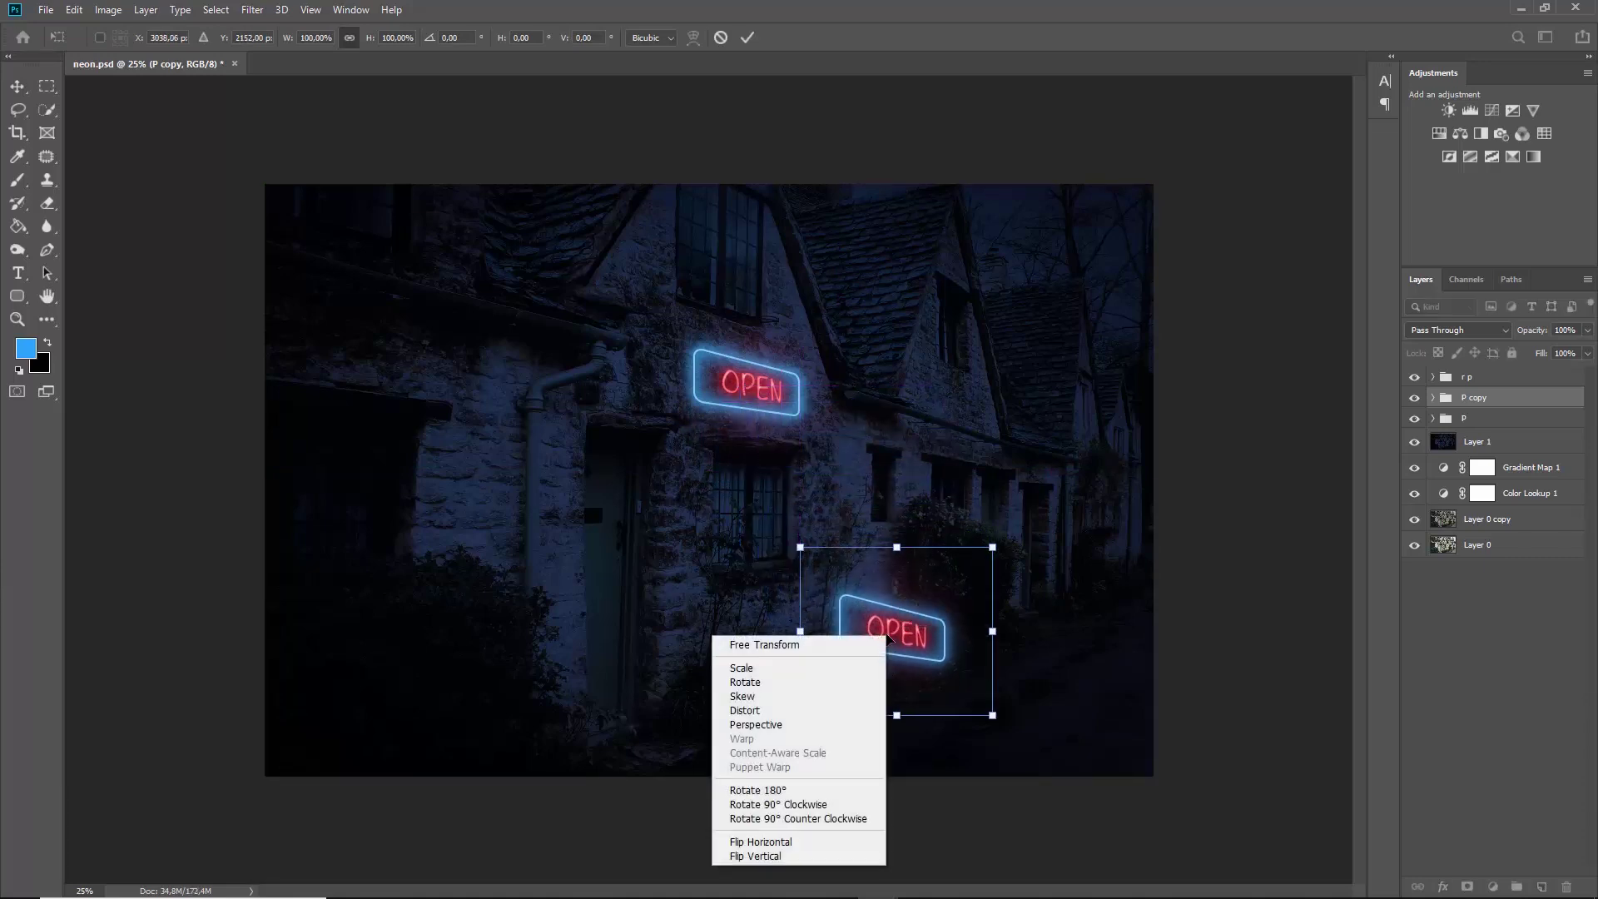
click(767, 847)
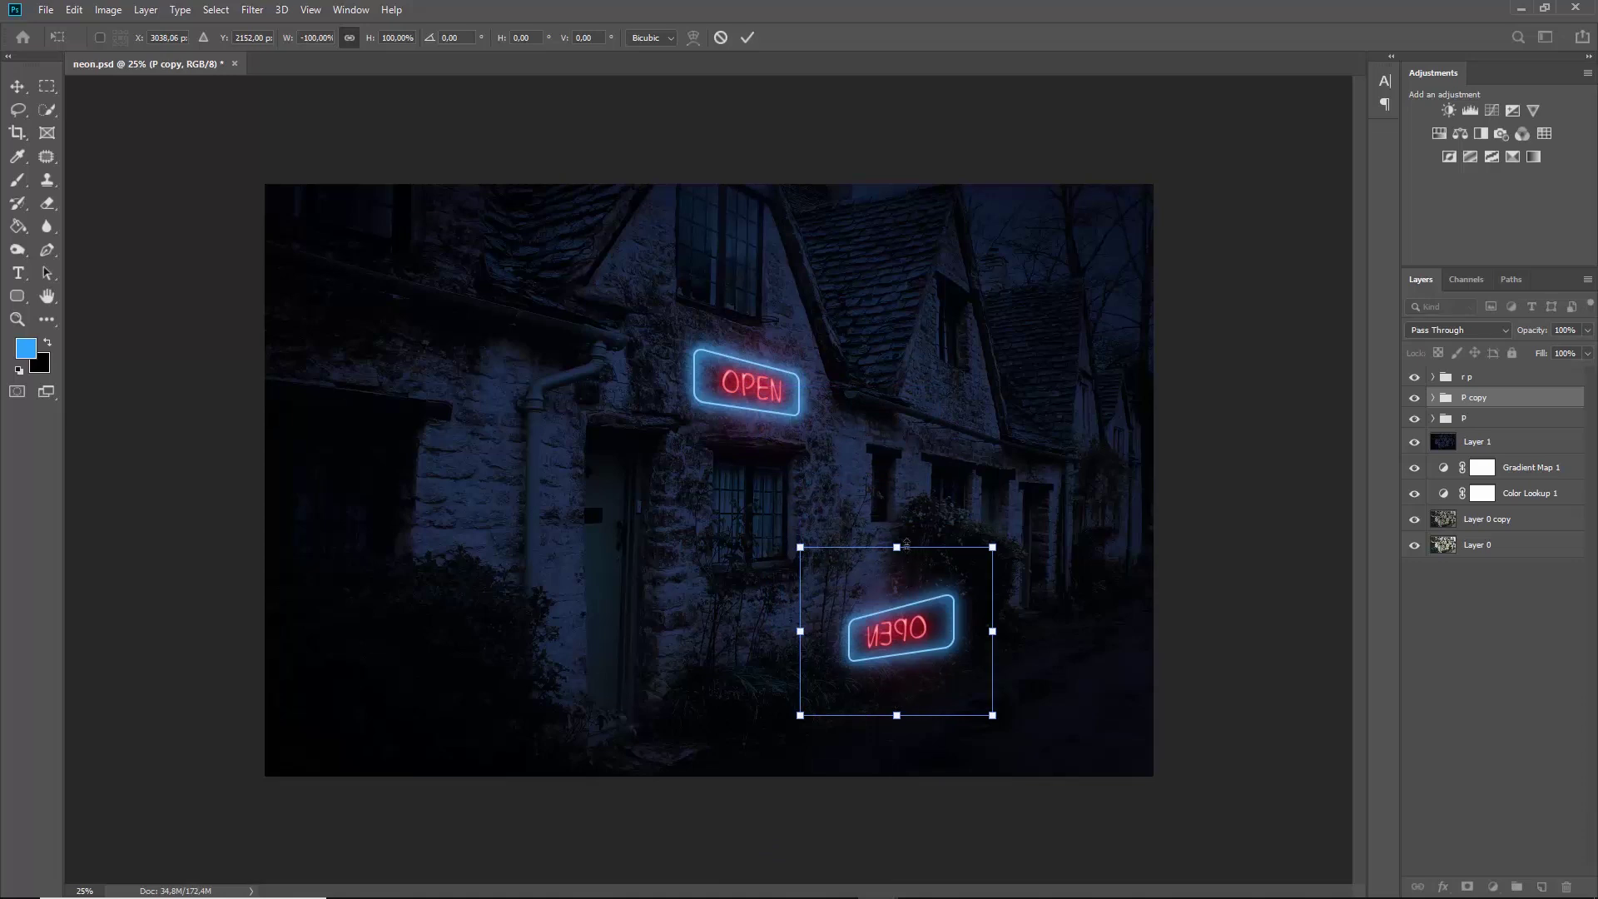
drag(994, 630, 1088, 631)
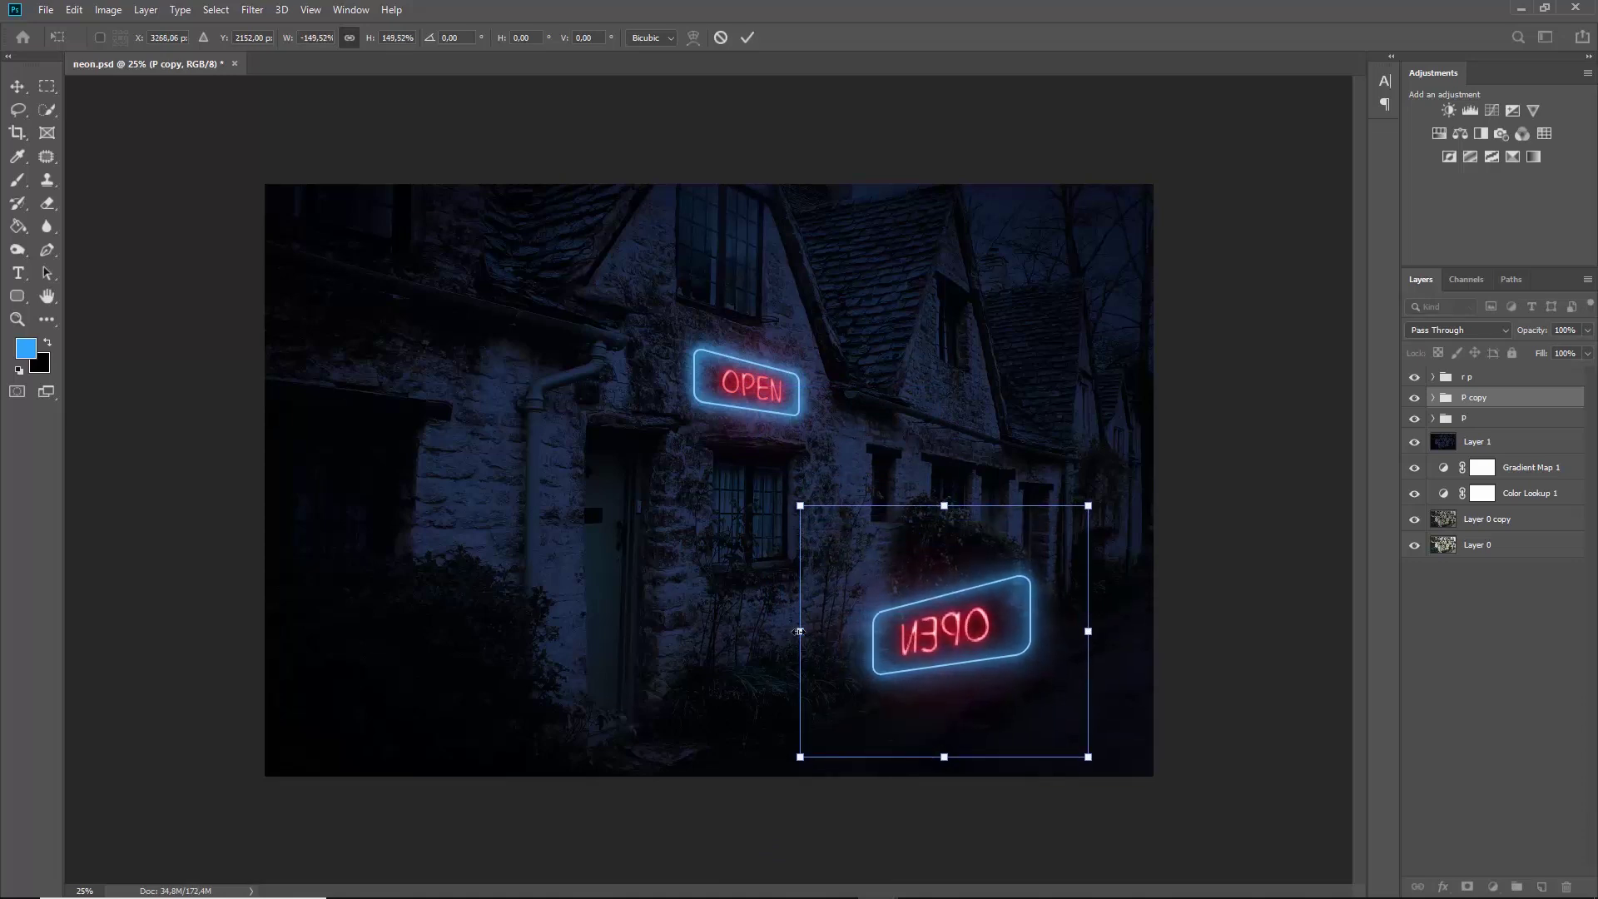
drag(797, 632, 735, 631)
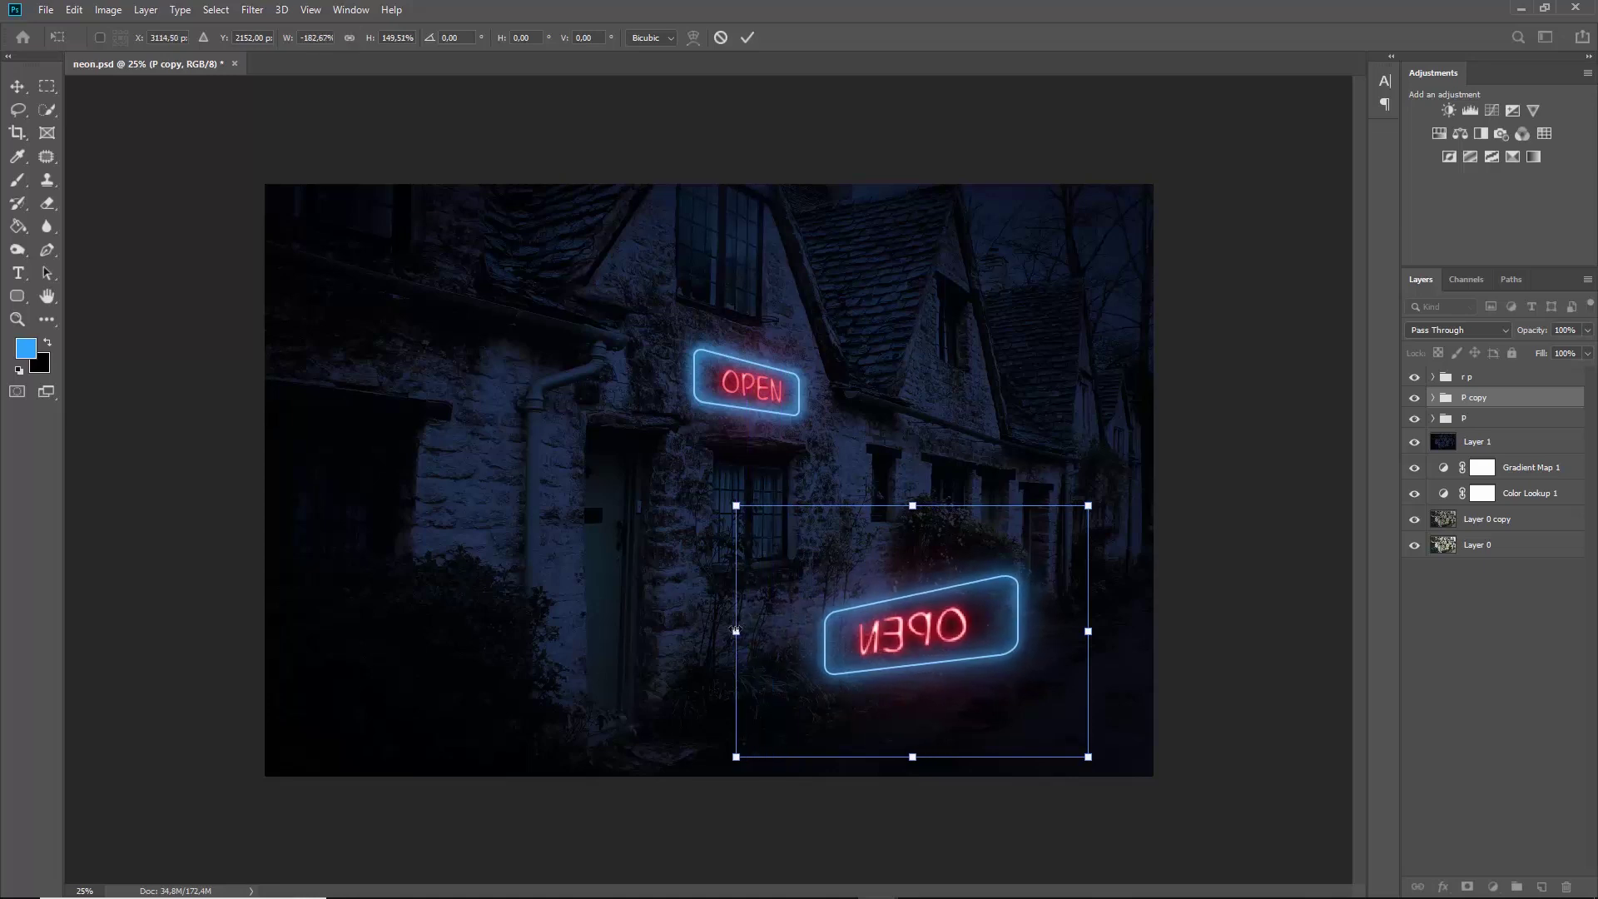
- Rotate, skew and distort the flipped sign to lie flat on the ground as a reflection
drag(1100, 765, 966, 836)
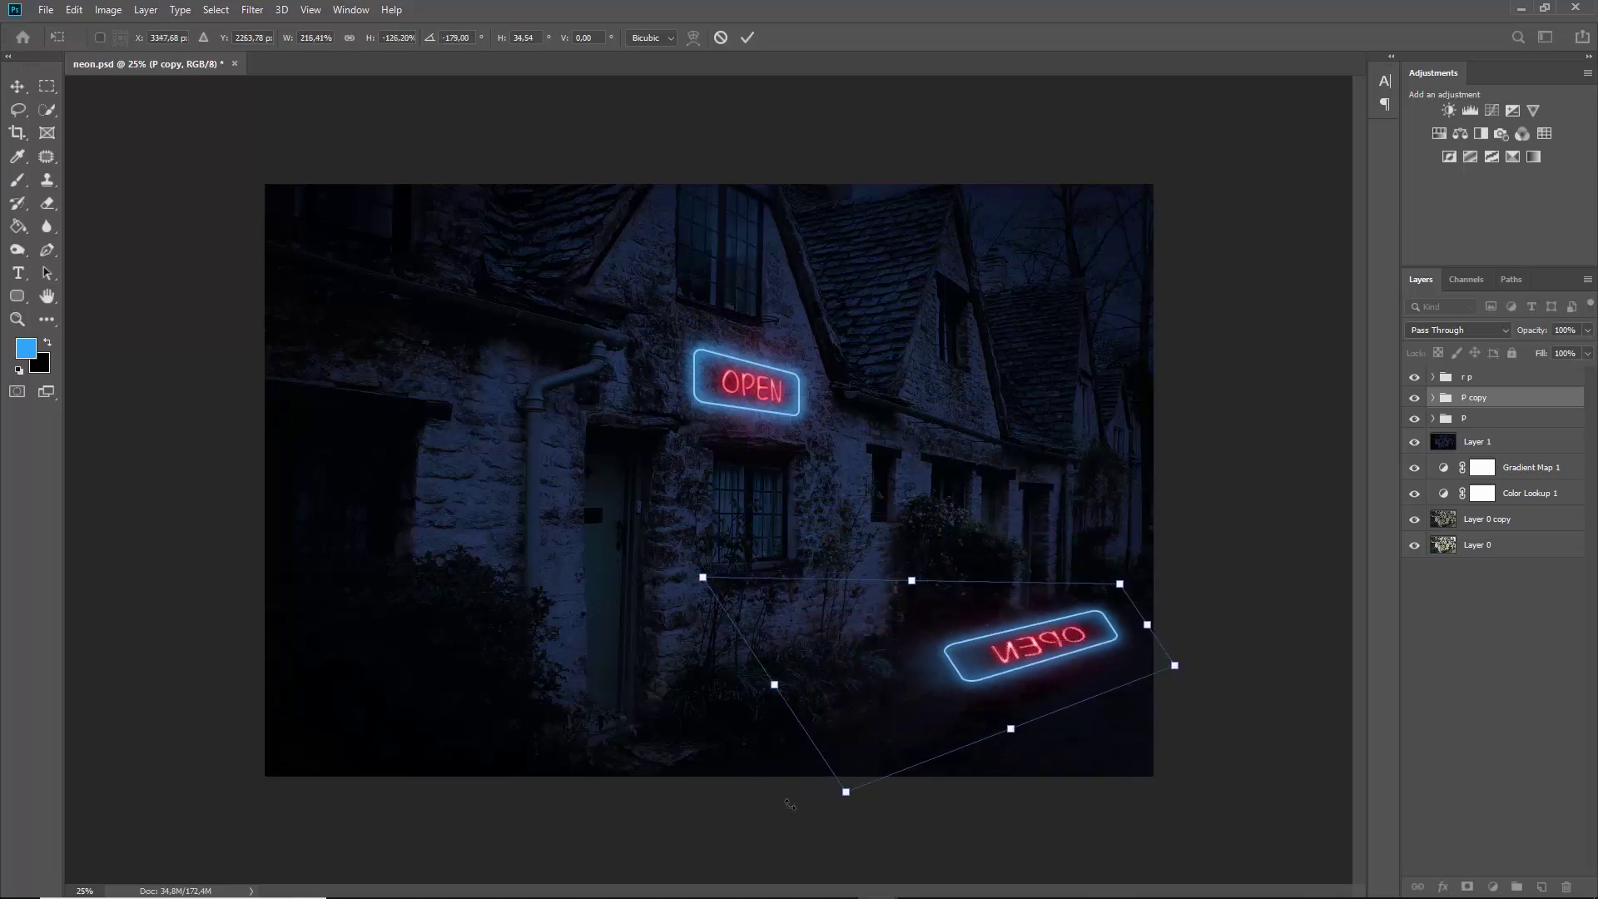
mouse_move(786, 693)
mouse_down()
mouse_move(939, 681)
mouse_move(921, 661)
mouse_up()
drag(1016, 728, 984, 641)
mouse_move(1153, 629)
mouse_down()
mouse_move(1136, 566)
mouse_move(1062, 691)
mouse_move(1082, 707)
mouse_up()
drag(921, 786, 955, 868)
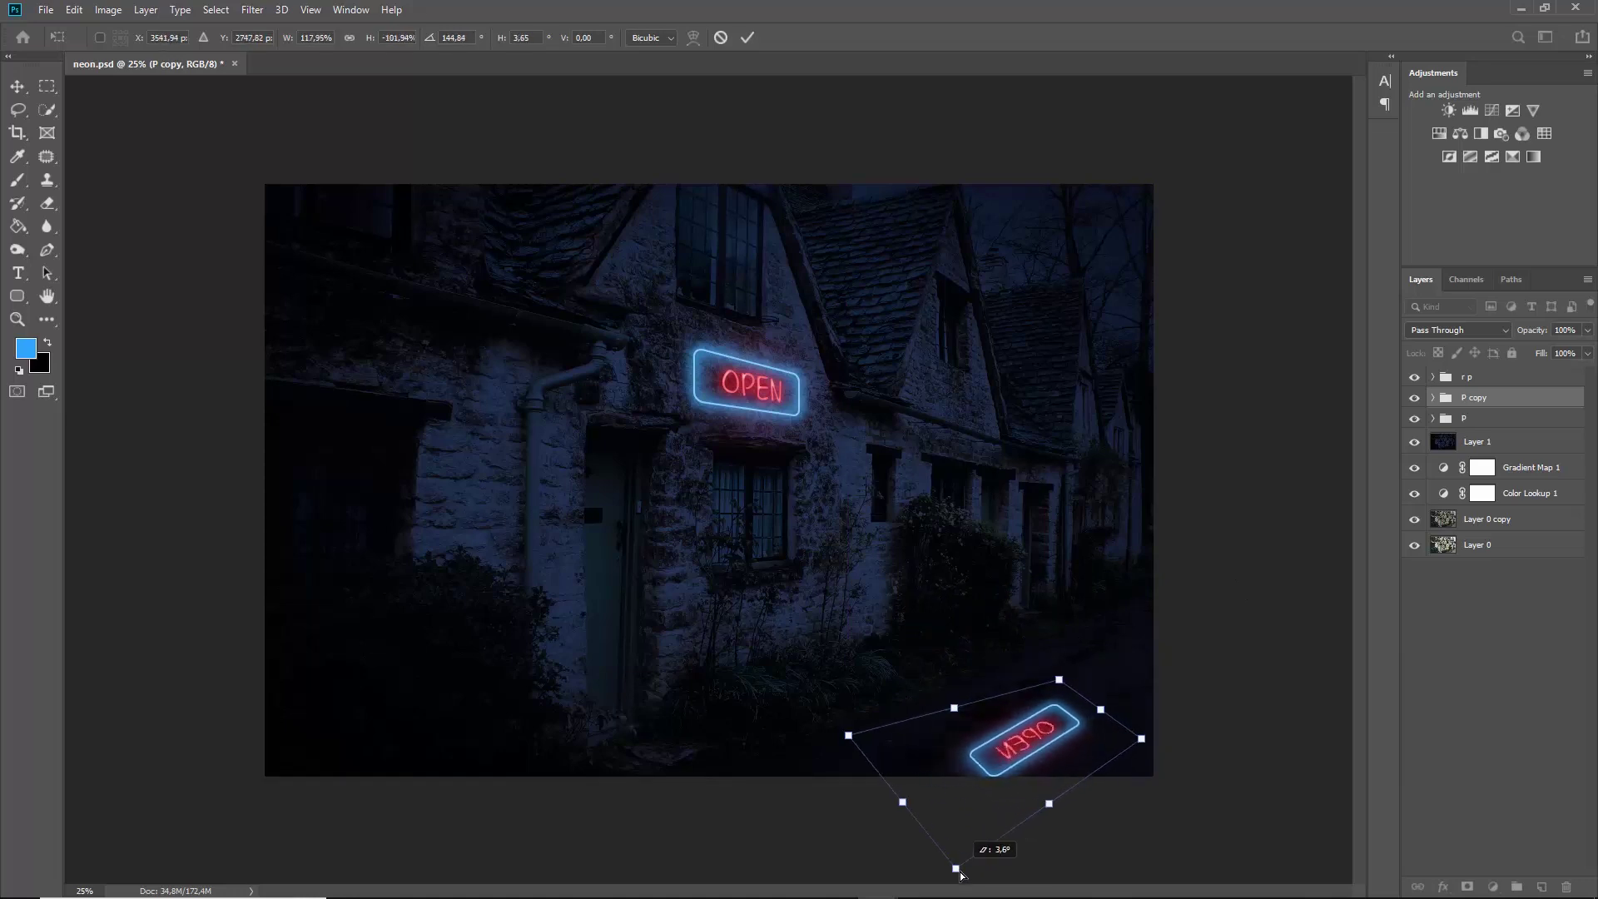
drag(1115, 737, 1165, 681)
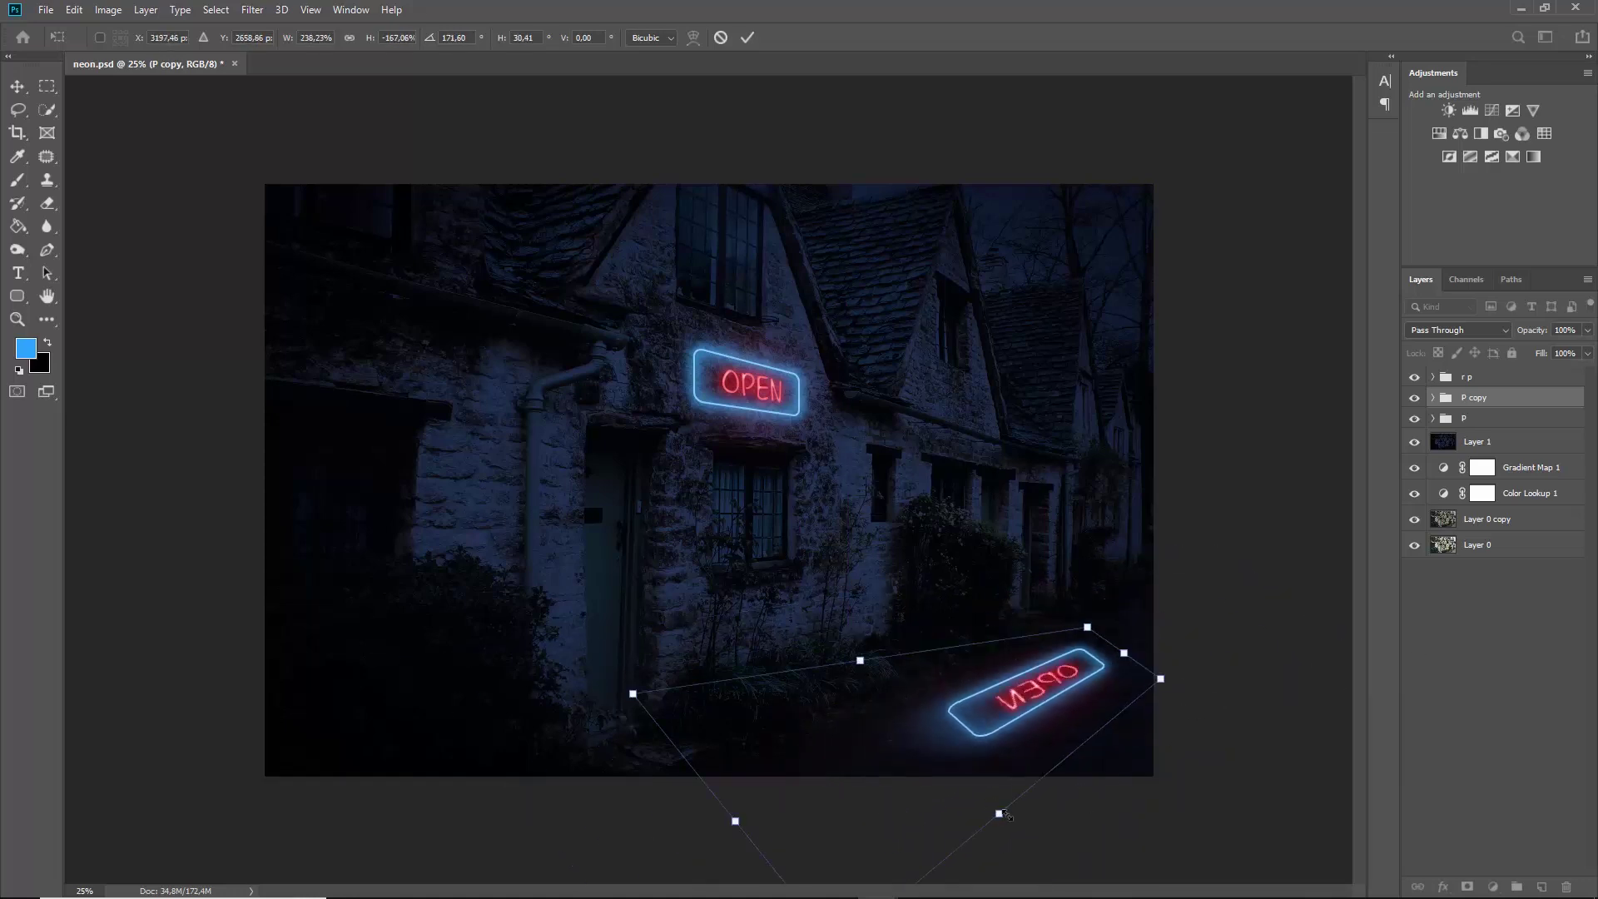
drag(1016, 813, 1054, 772)
mouse_move(1038, 764)
mouse_down()
mouse_move(1088, 567)
mouse_move(1285, 652)
mouse_move(1143, 648)
mouse_move(996, 725)
mouse_move(1013, 745)
mouse_up()
key(Return)
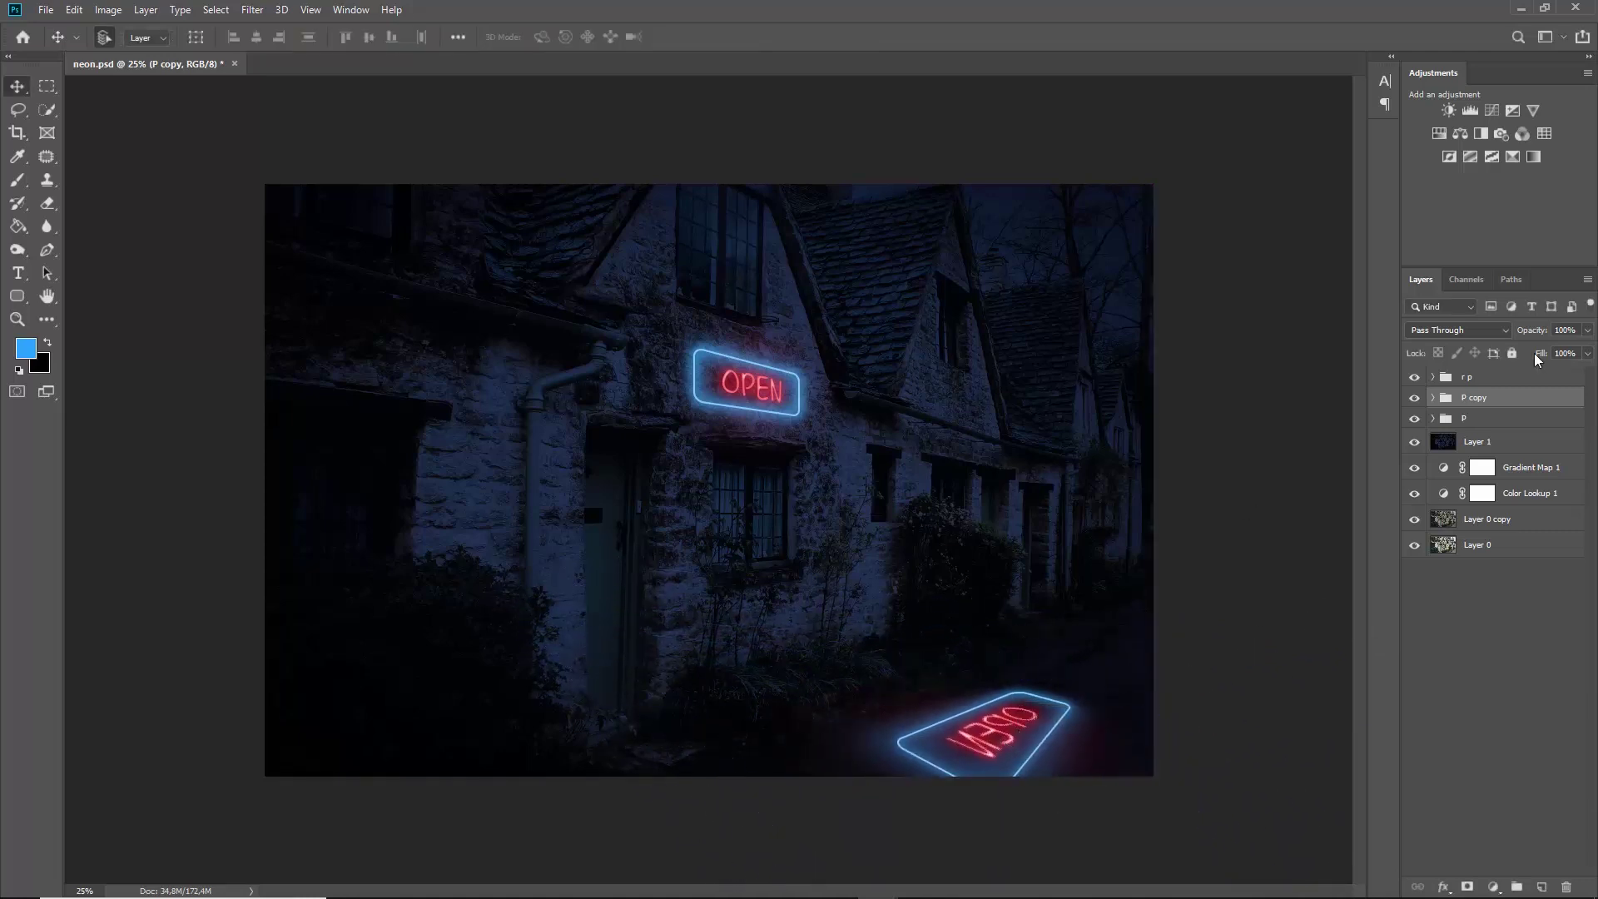
click(1471, 328)
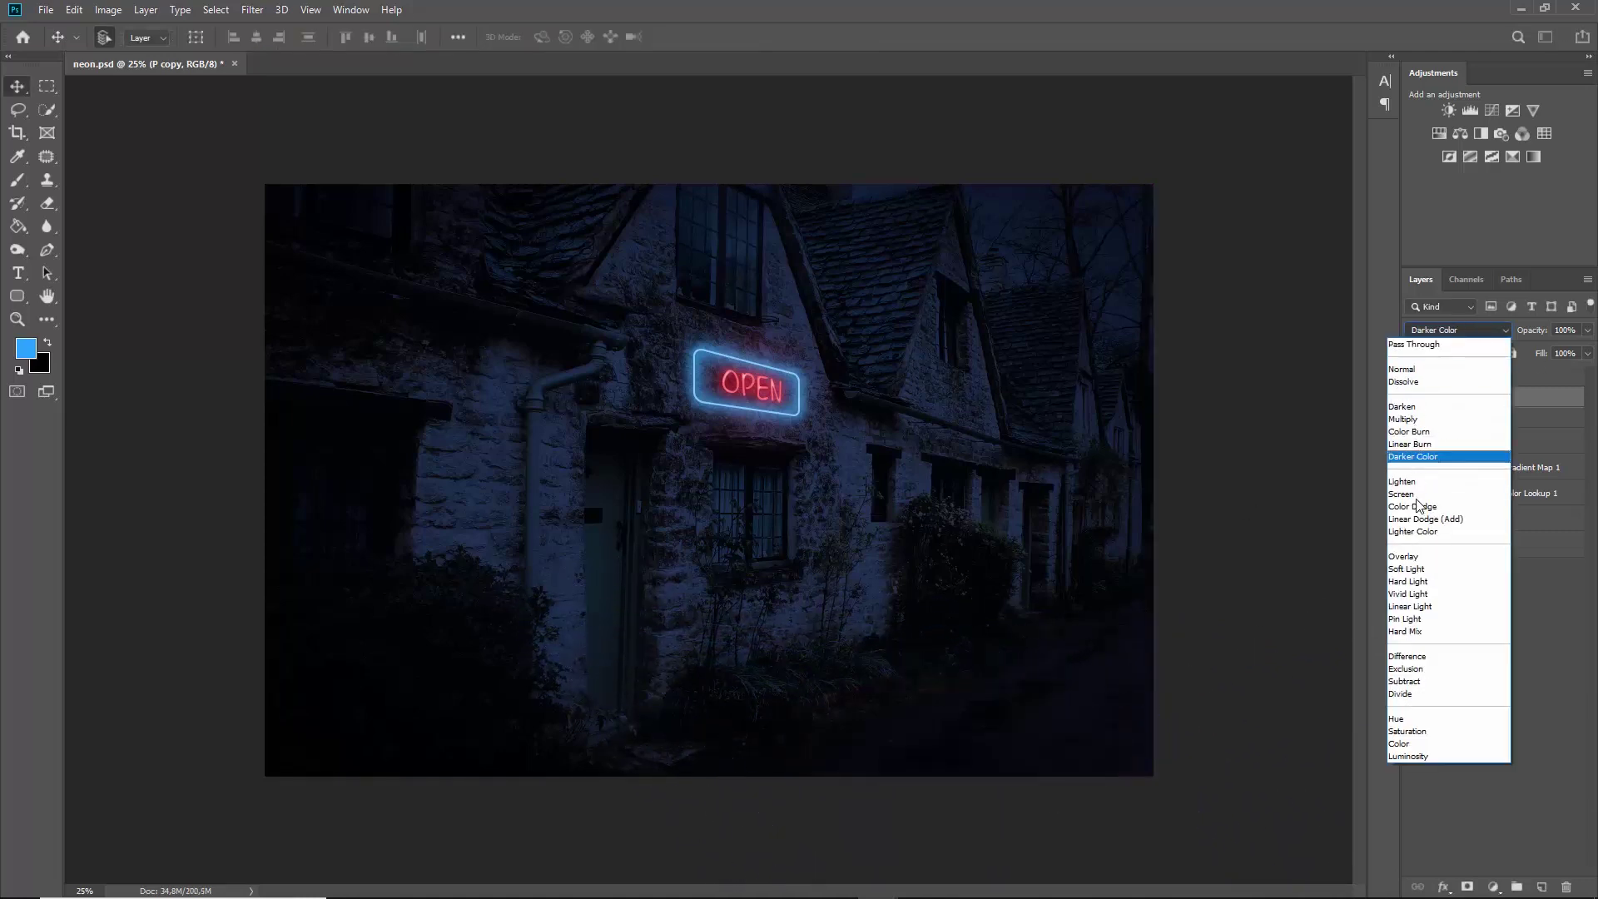
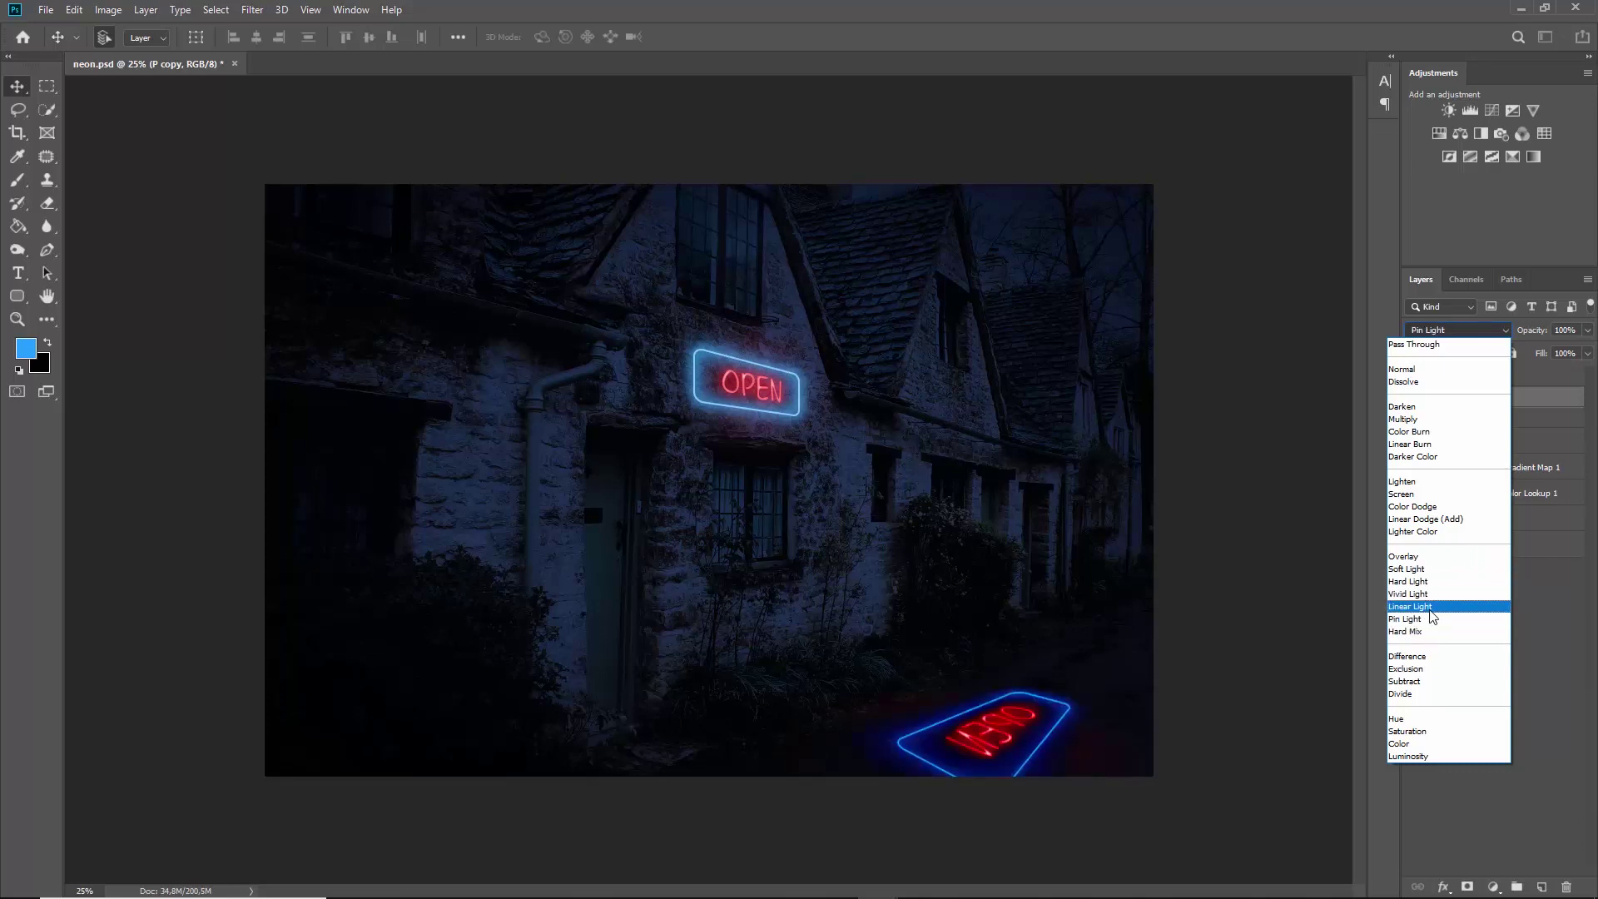
- Set the P copy reflection group to Normal blending, 52% opacity and 100% fill
click(1407, 369)
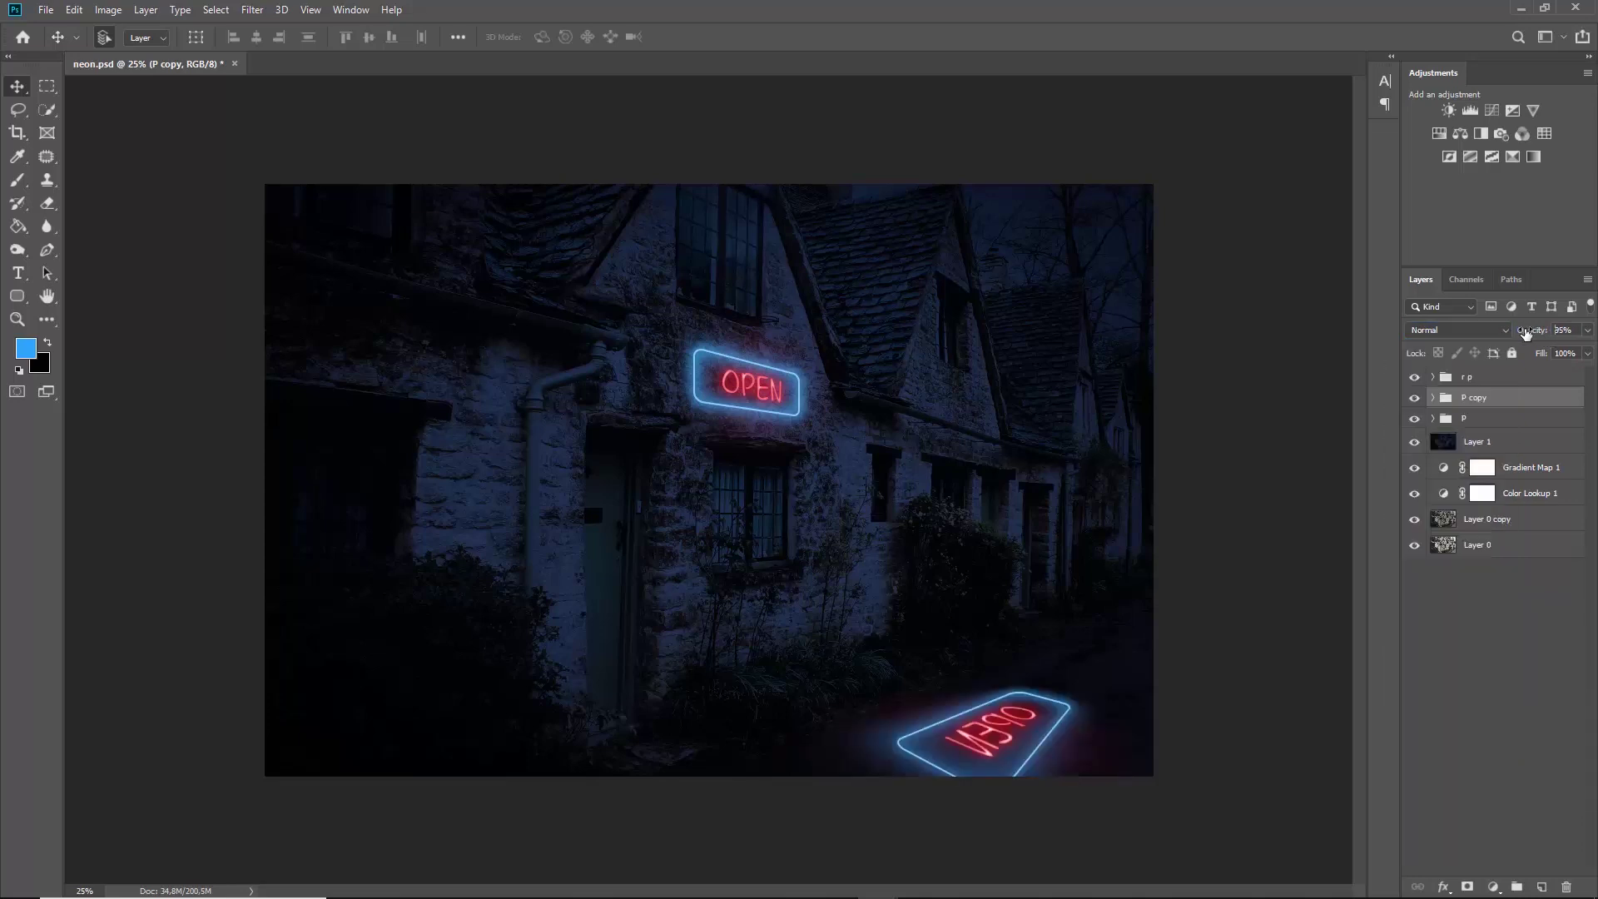
drag(1522, 331, 1469, 335)
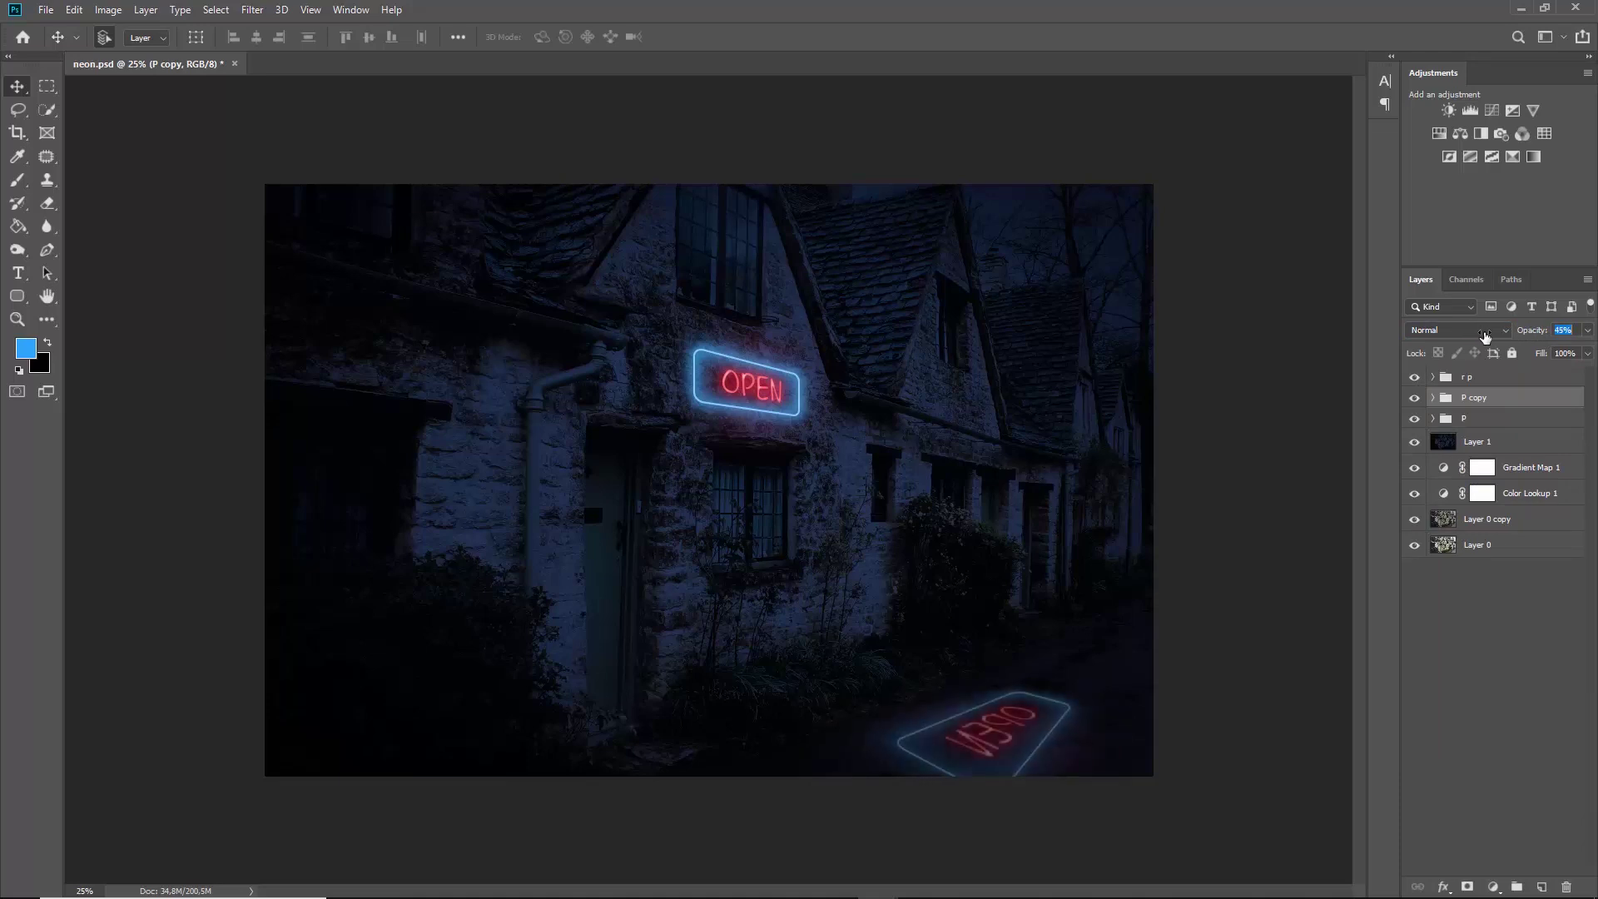
drag(1487, 337, 1471, 358)
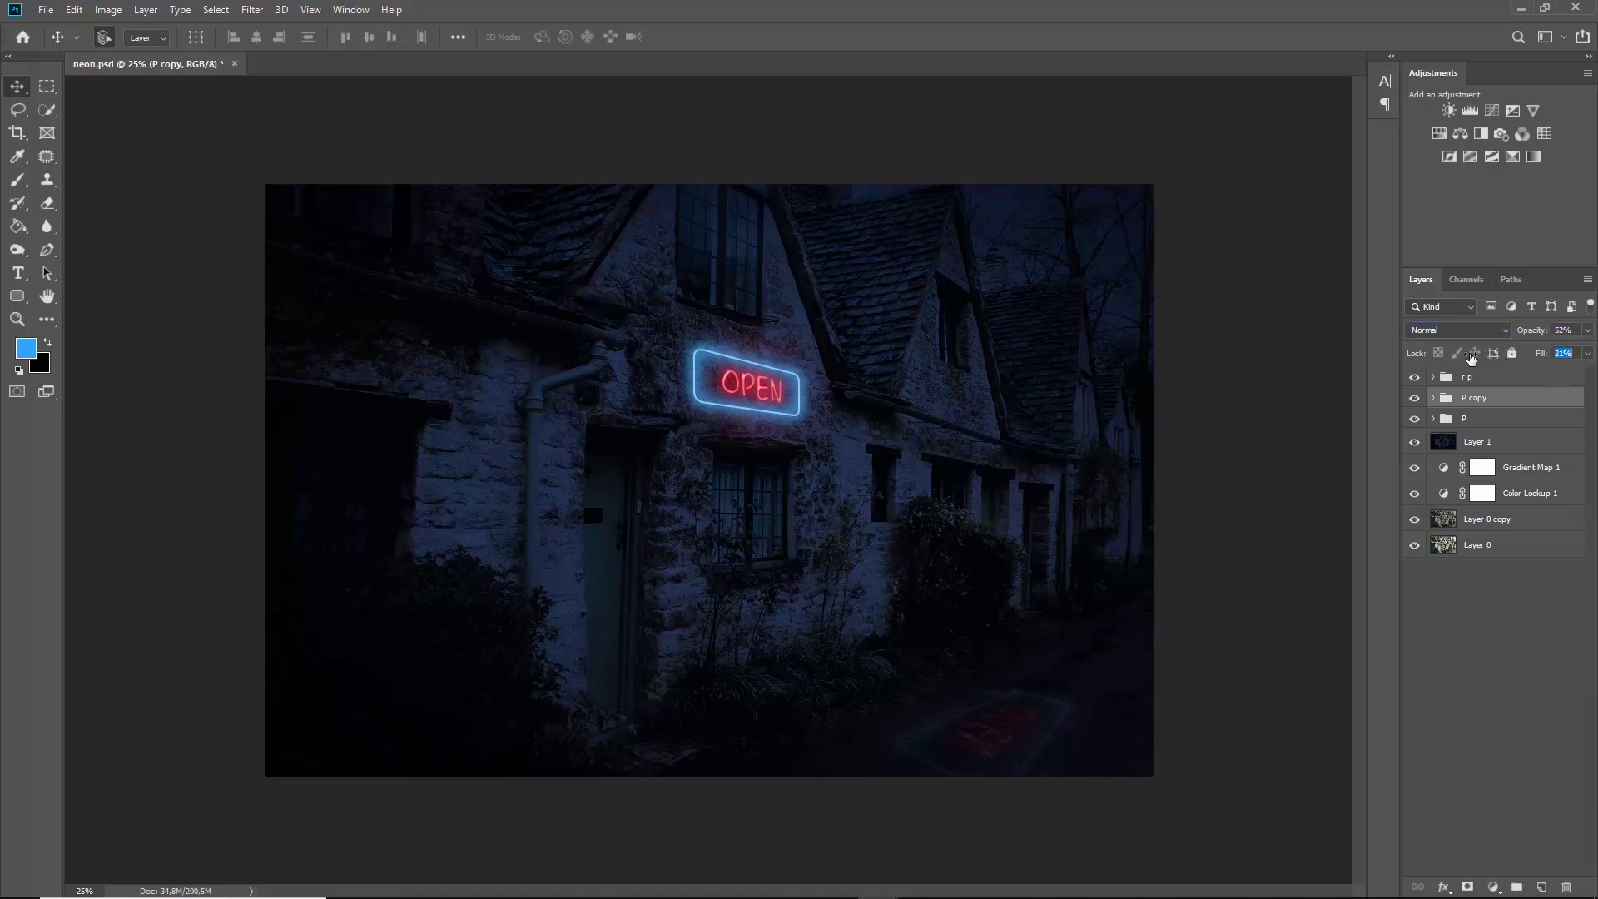
drag(1476, 358, 1494, 357)
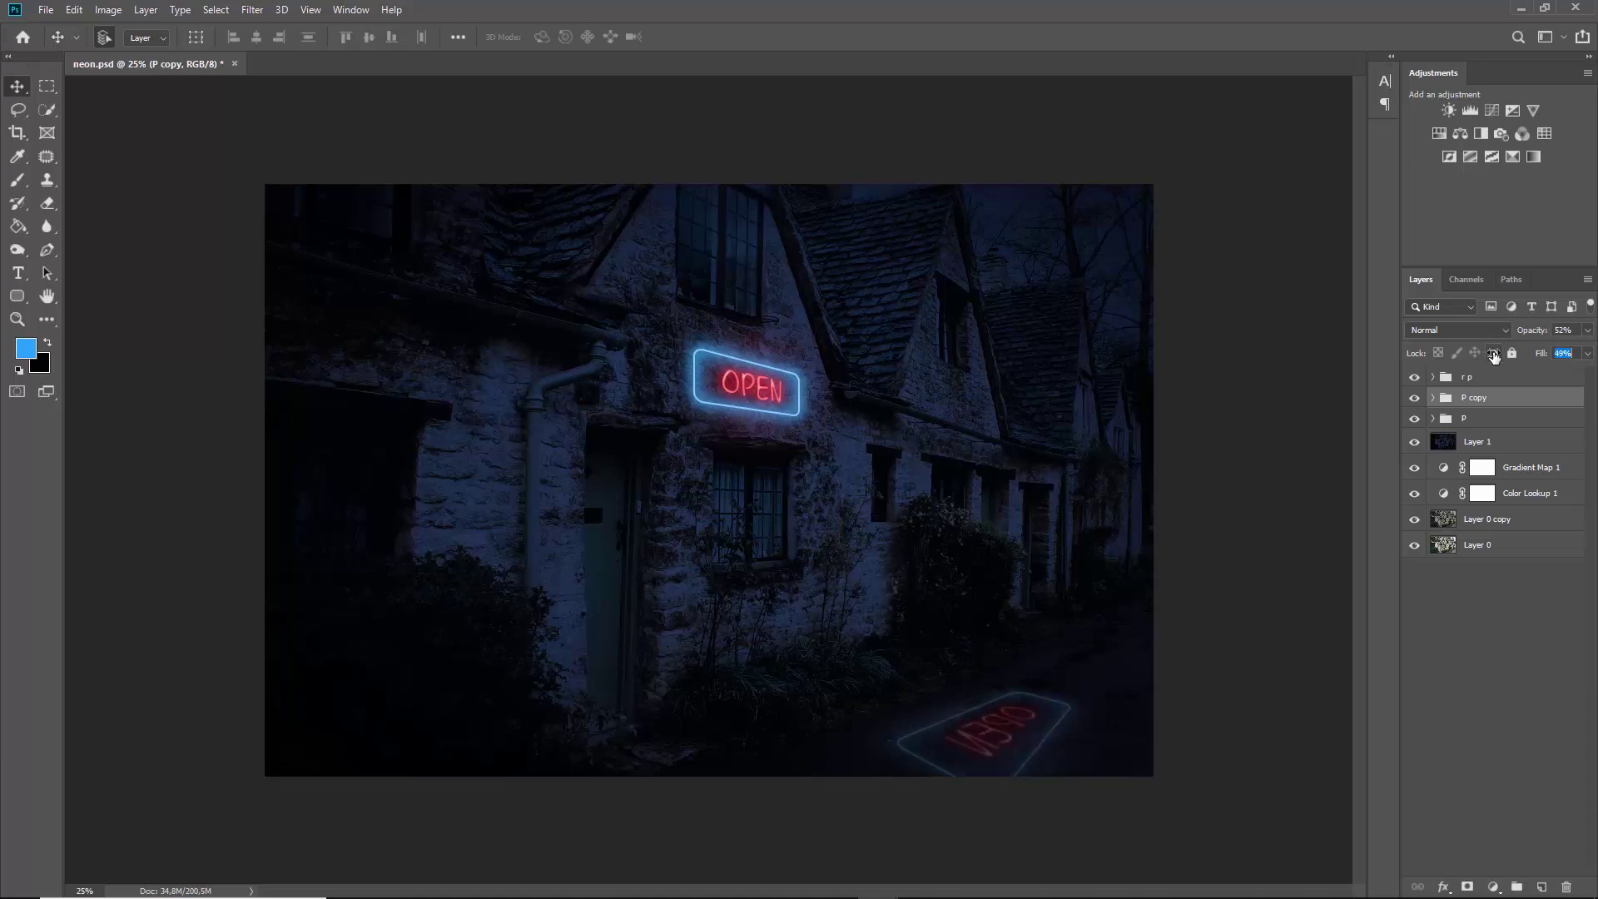
text(100)
key(Return)
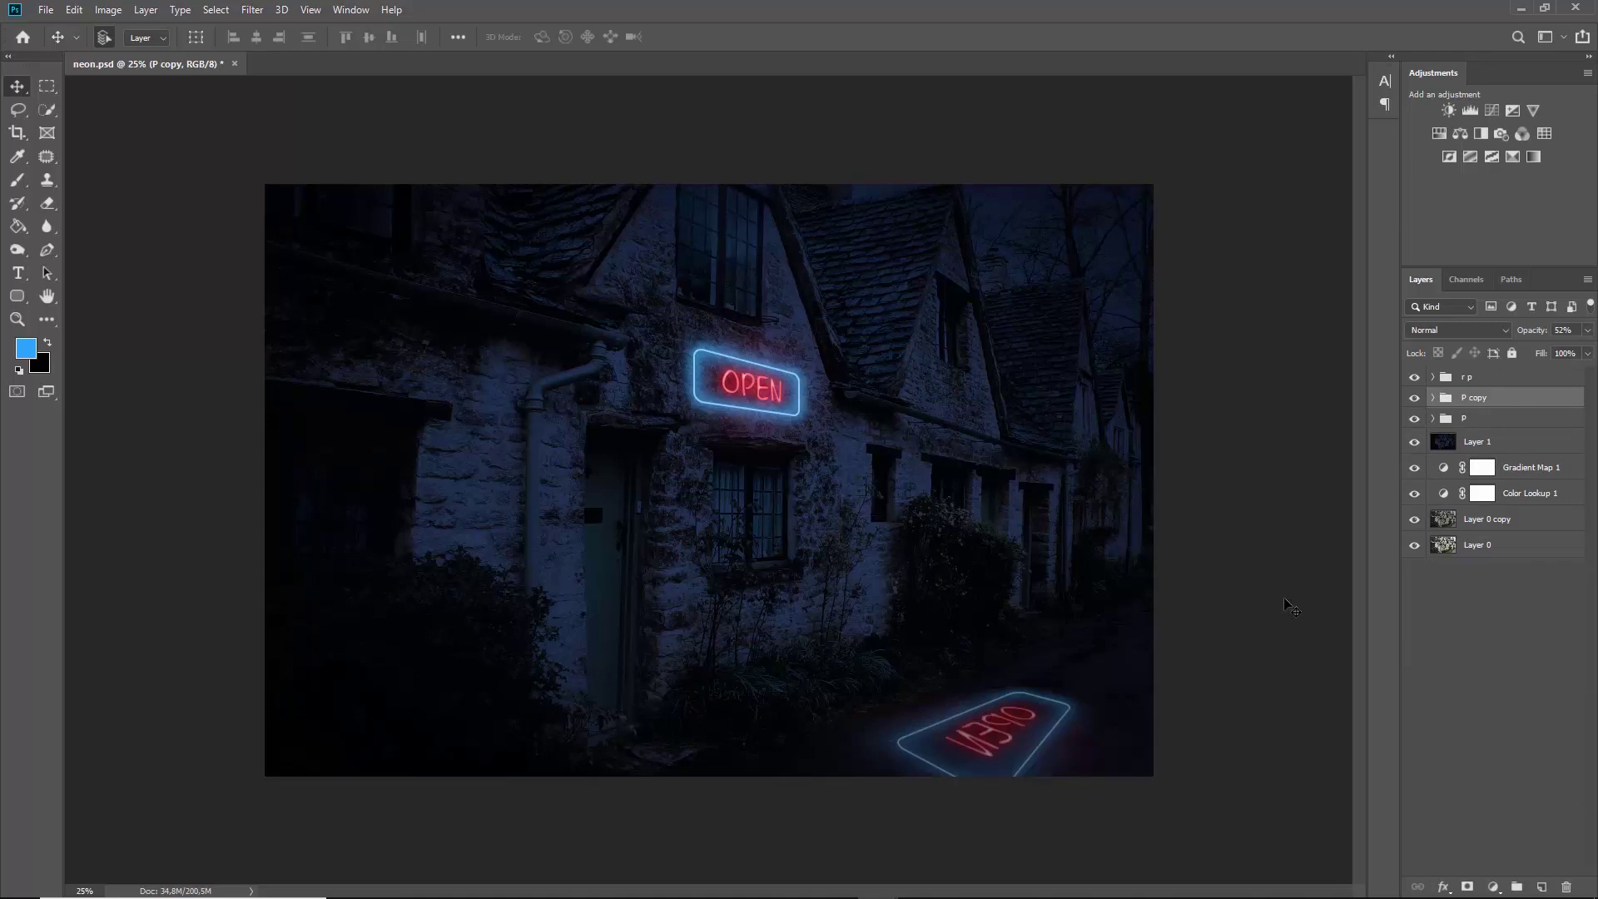
- Merge the four P copy reflection layers, down to refl open, into one layer
click(1433, 398)
click(1462, 422)
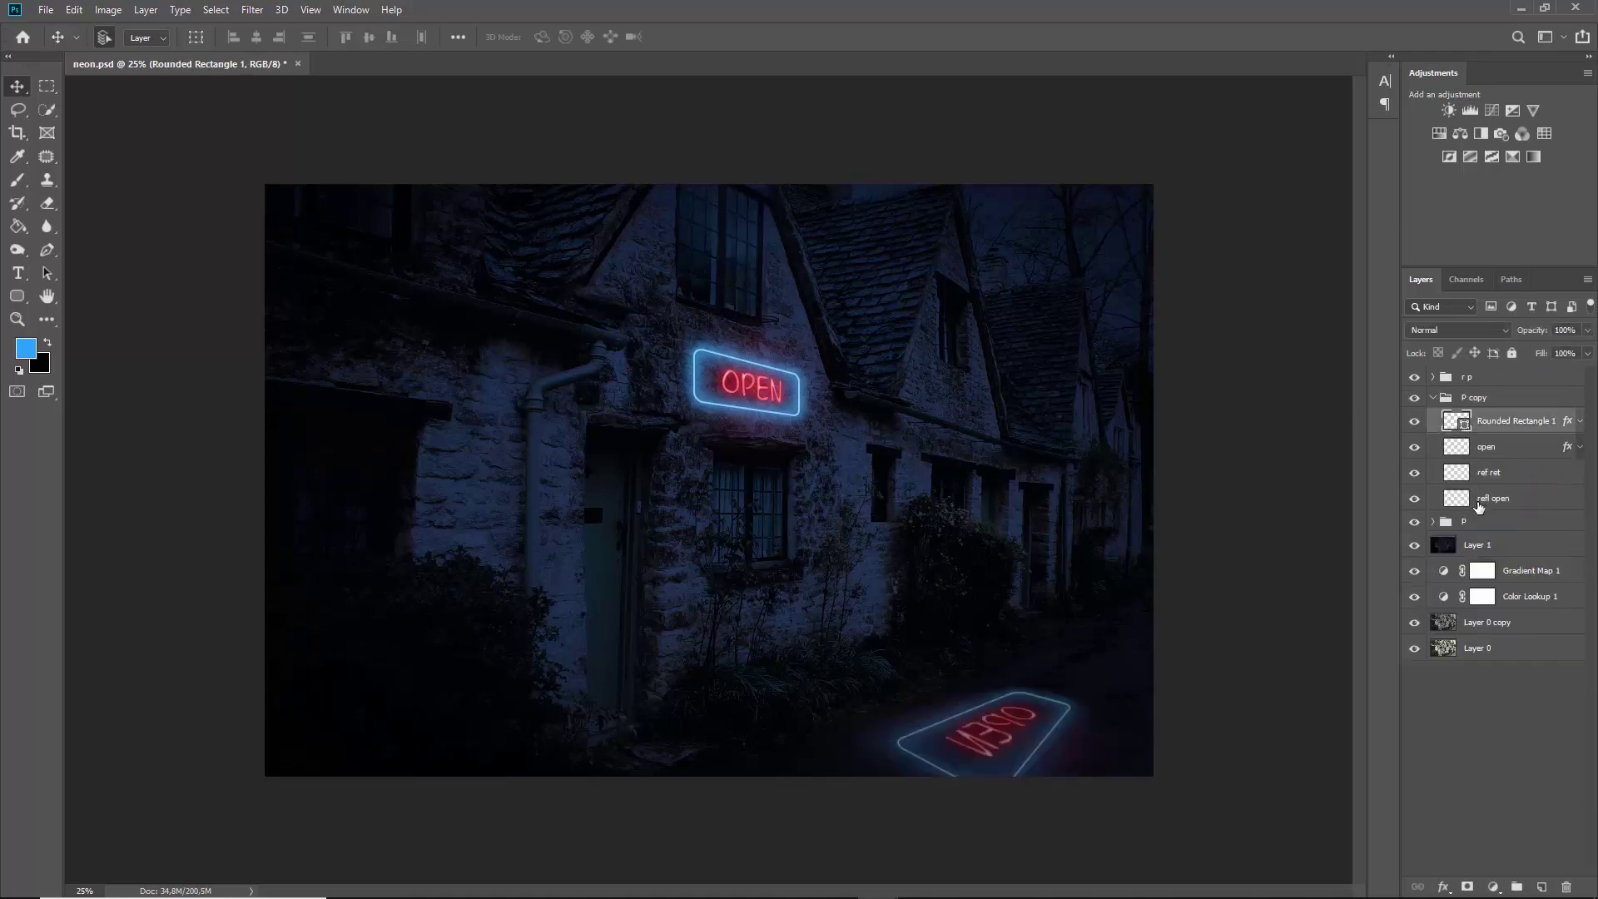
shift+click(1479, 502)
key(ctrl+e)
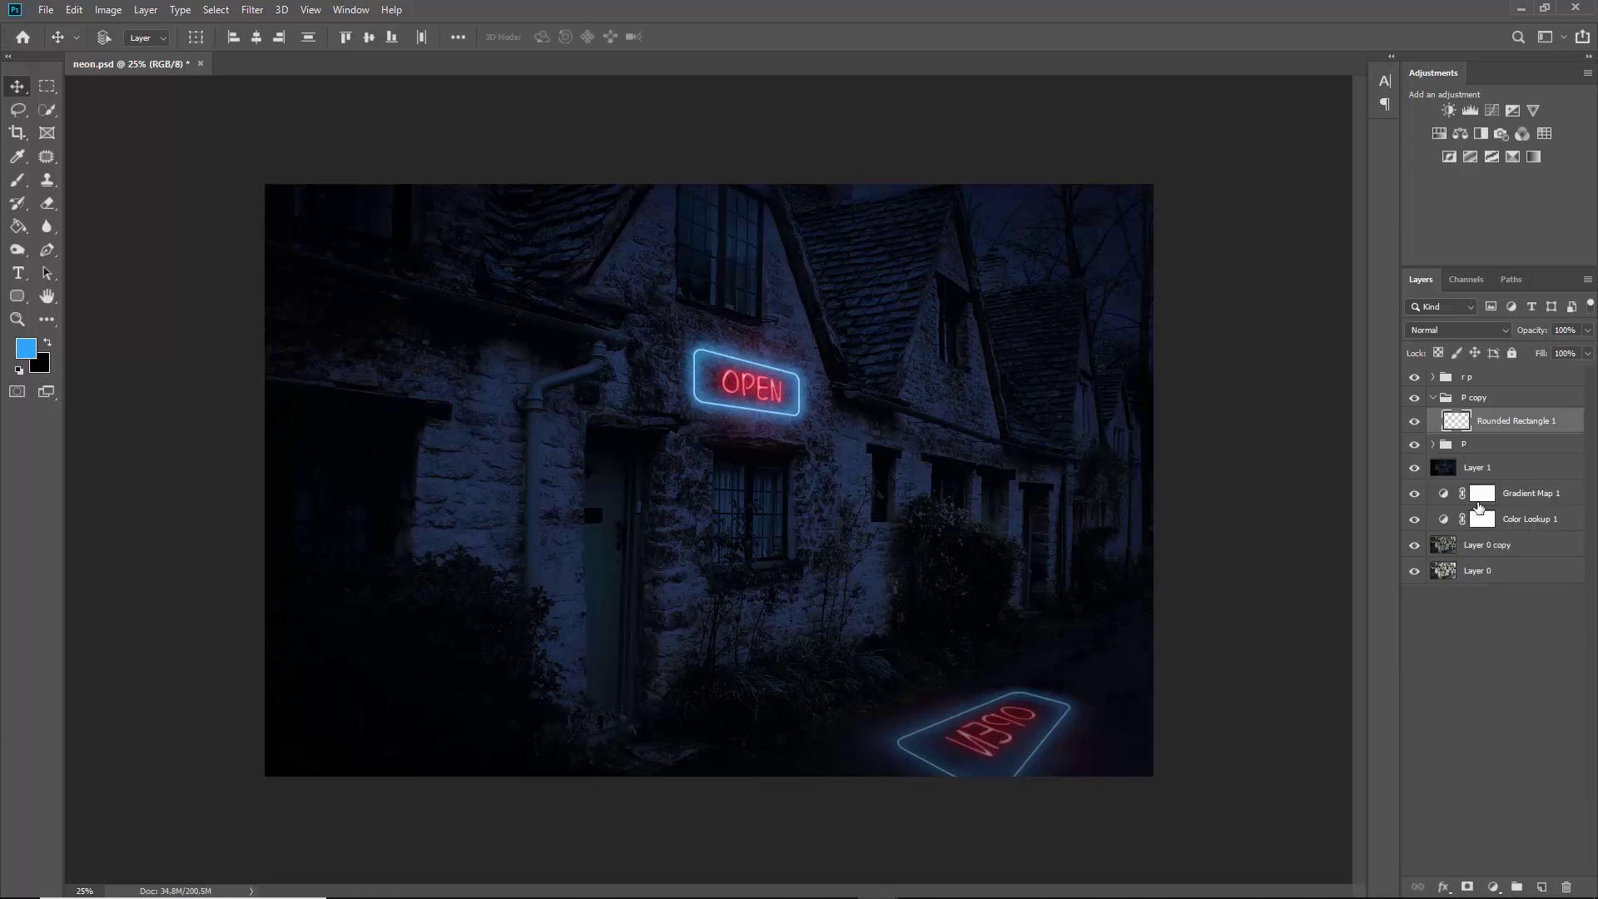
click(1415, 421)
click(1415, 421)
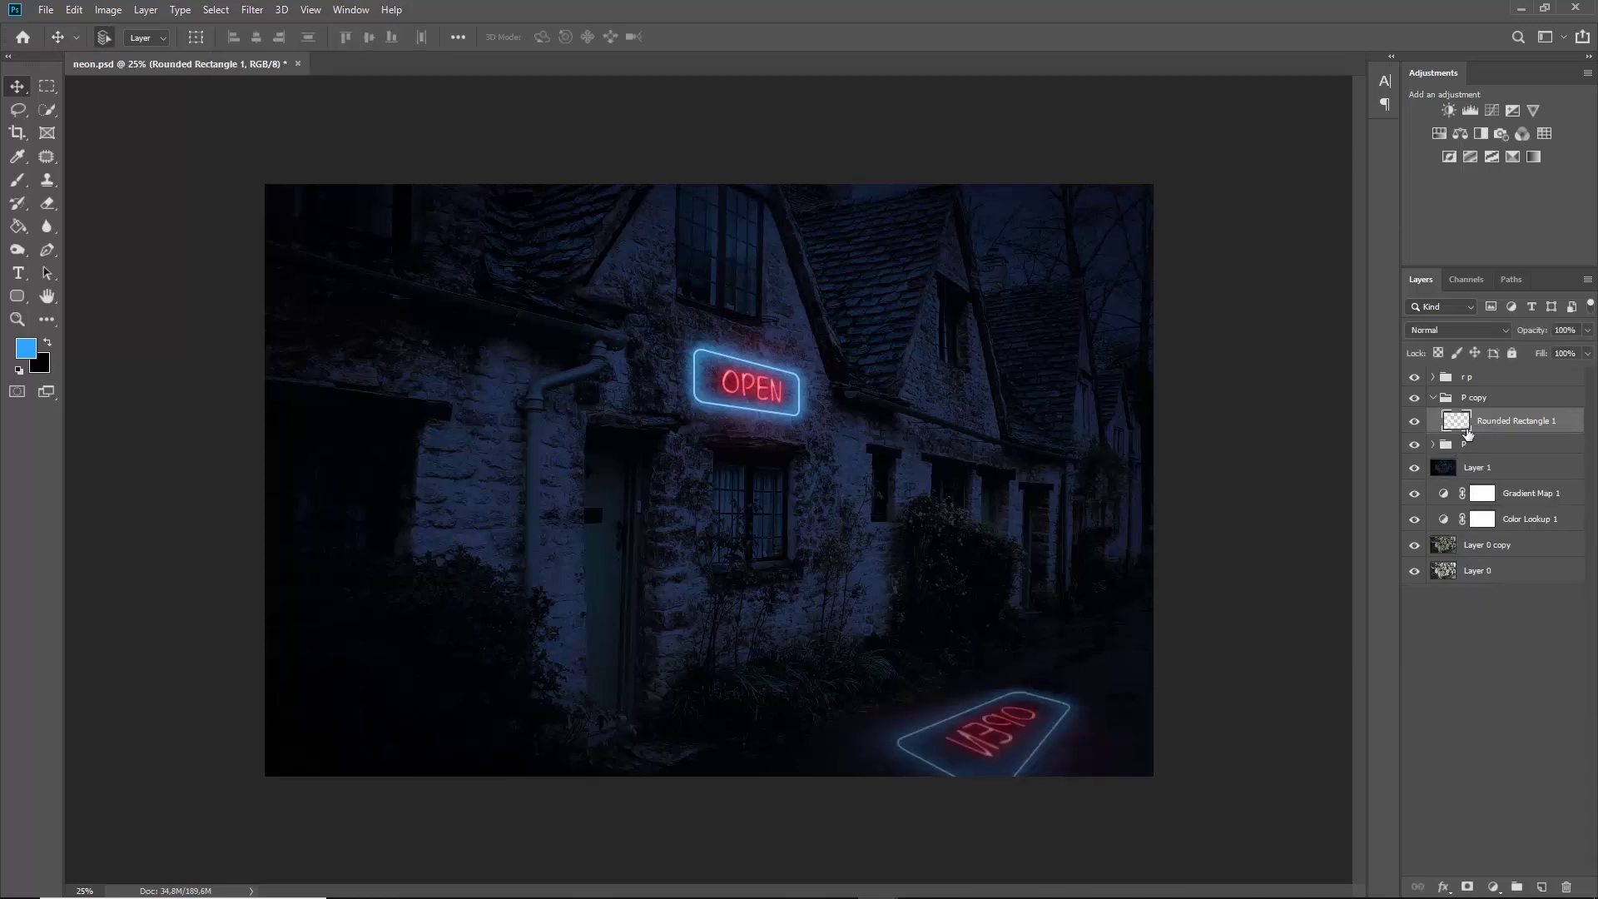
- Blur the merged reflection with a 33,2 px Gaussian Blur and lower it to 36% opacity
click(260, 9)
mouse_move(78, 198)
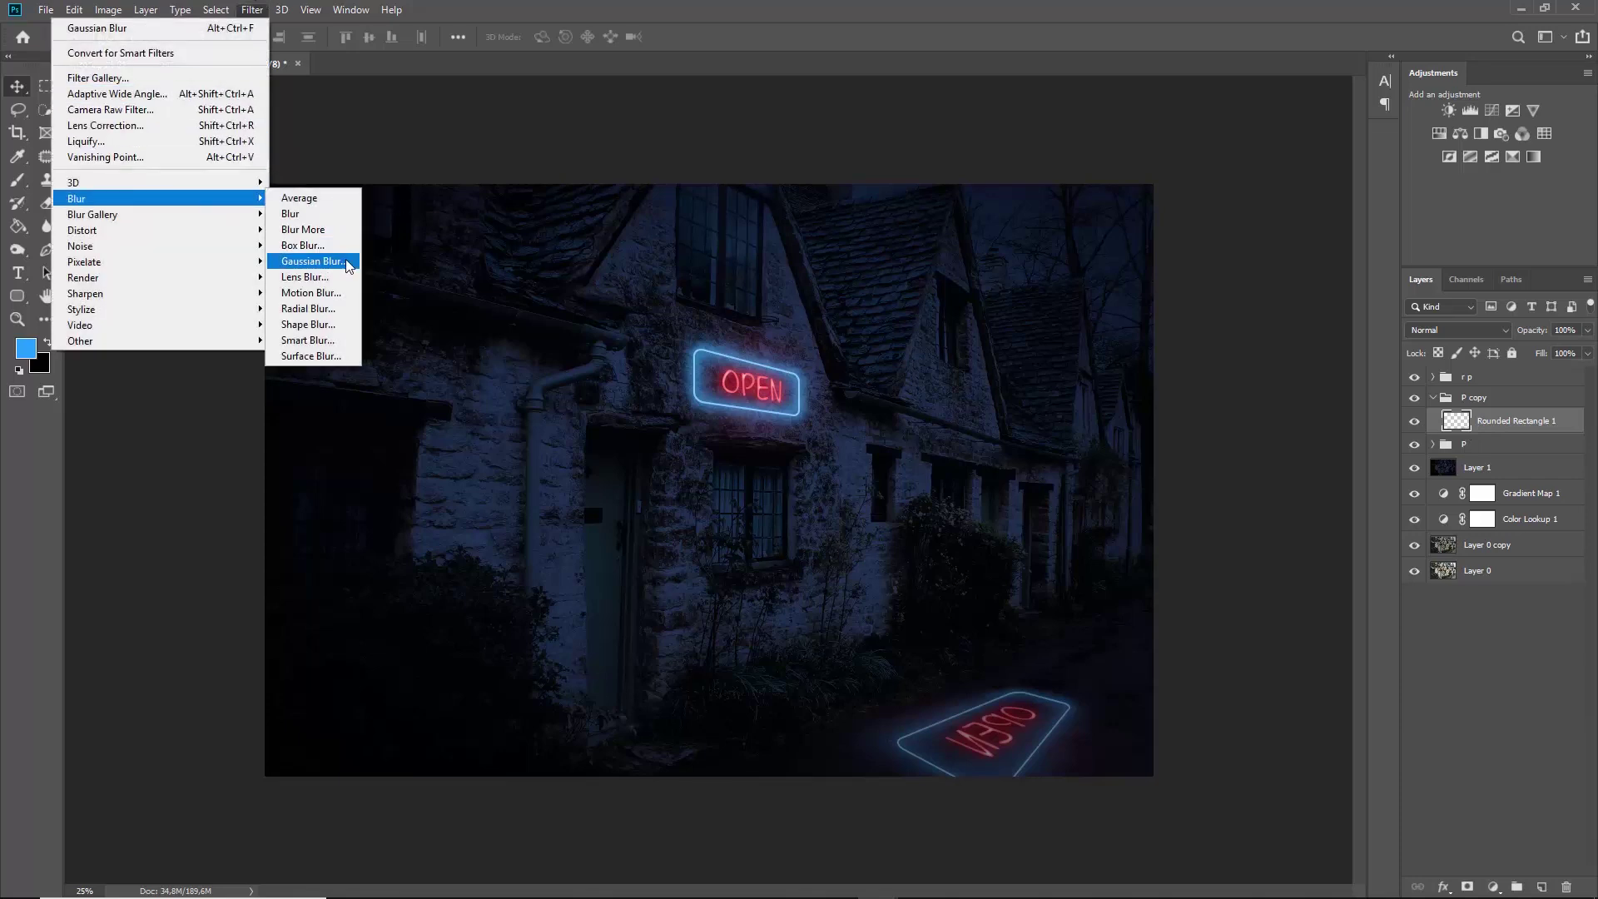
click(341, 261)
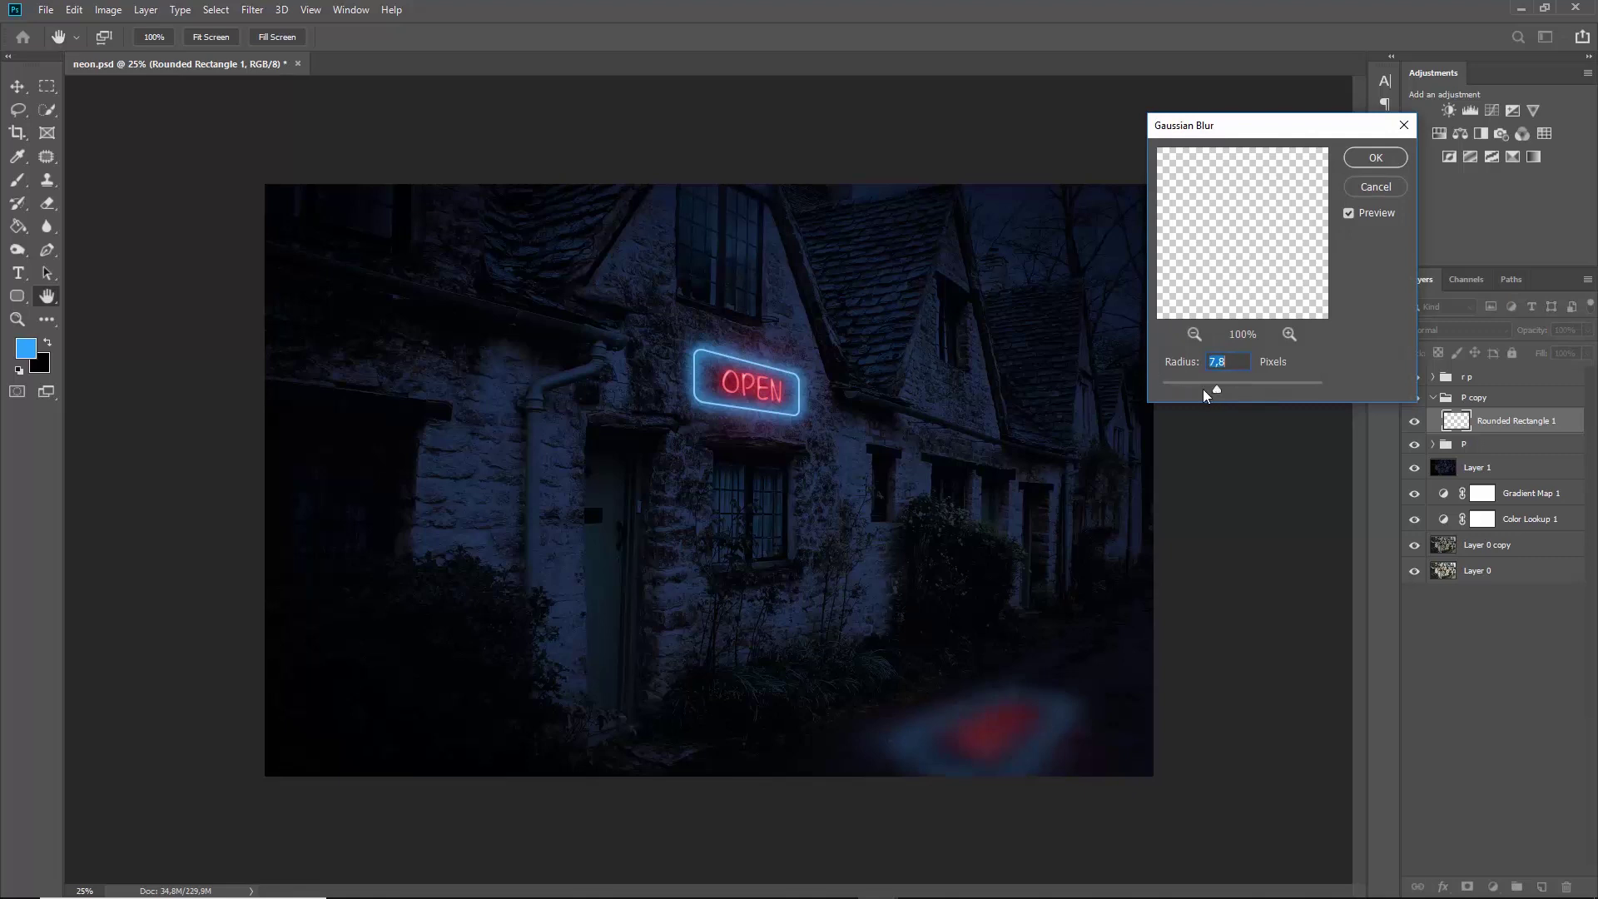
drag(1206, 393, 1189, 393)
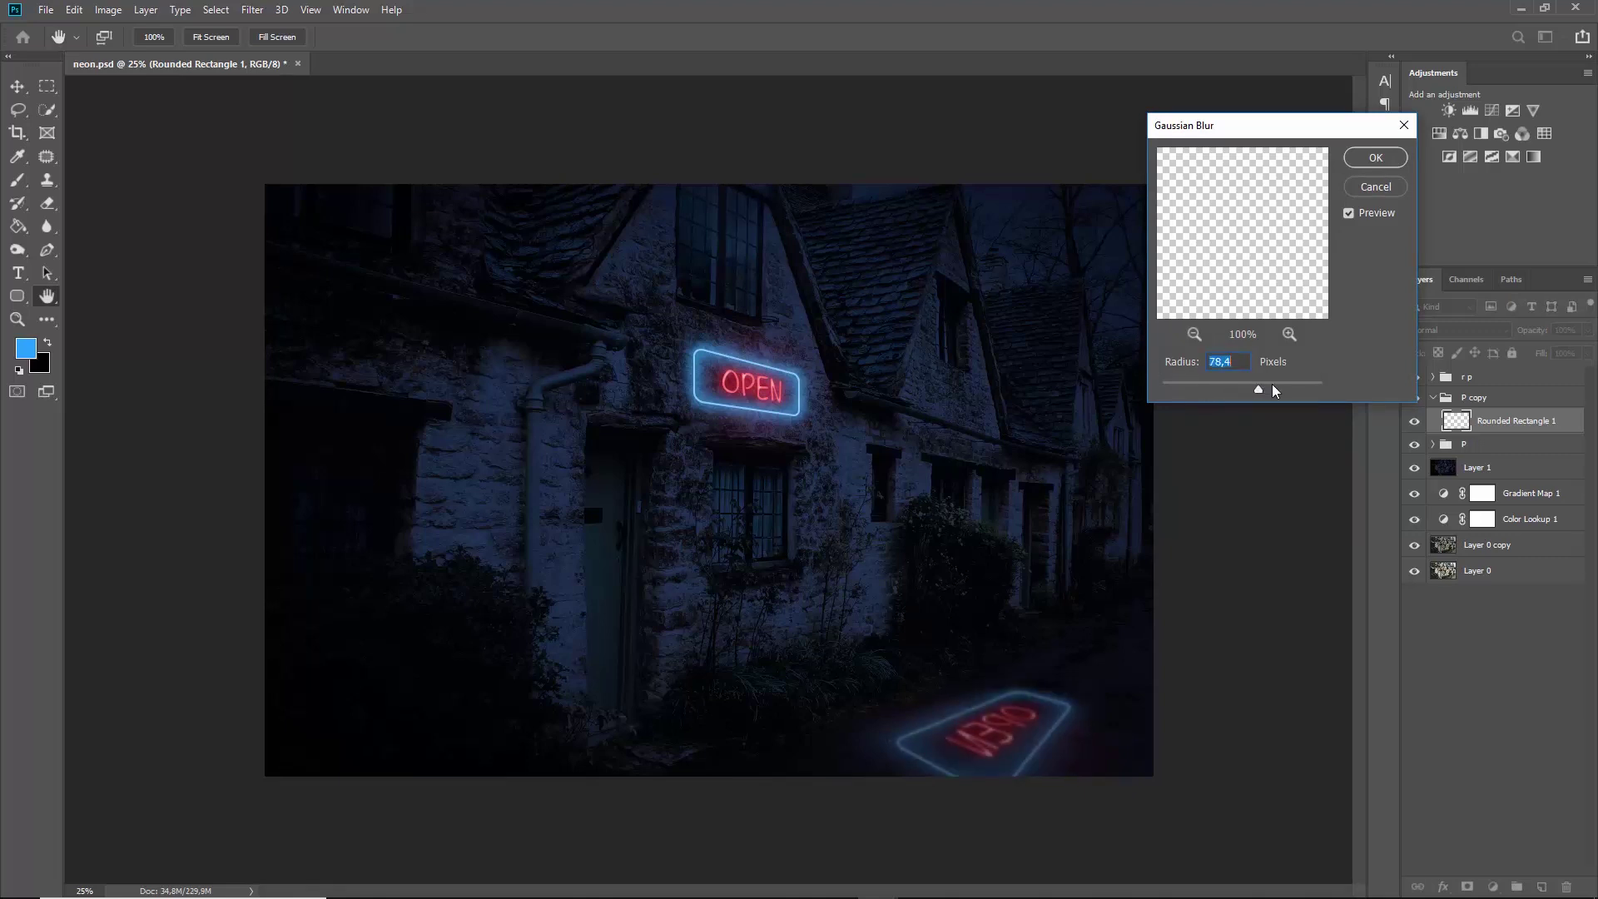
drag(1273, 386, 1230, 384)
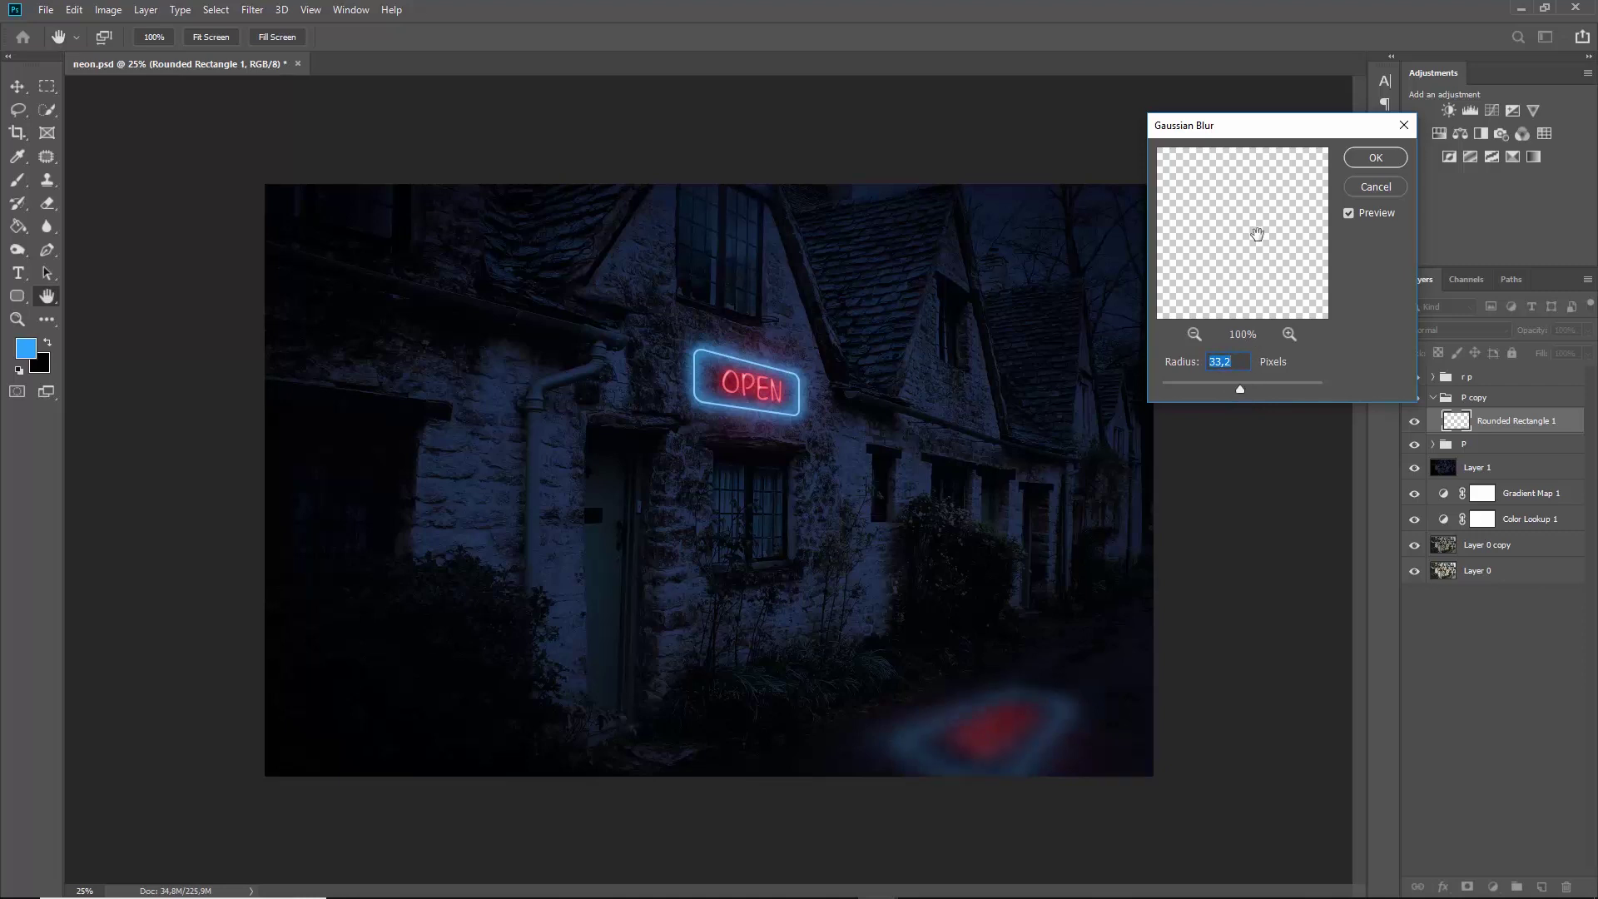
click(1373, 156)
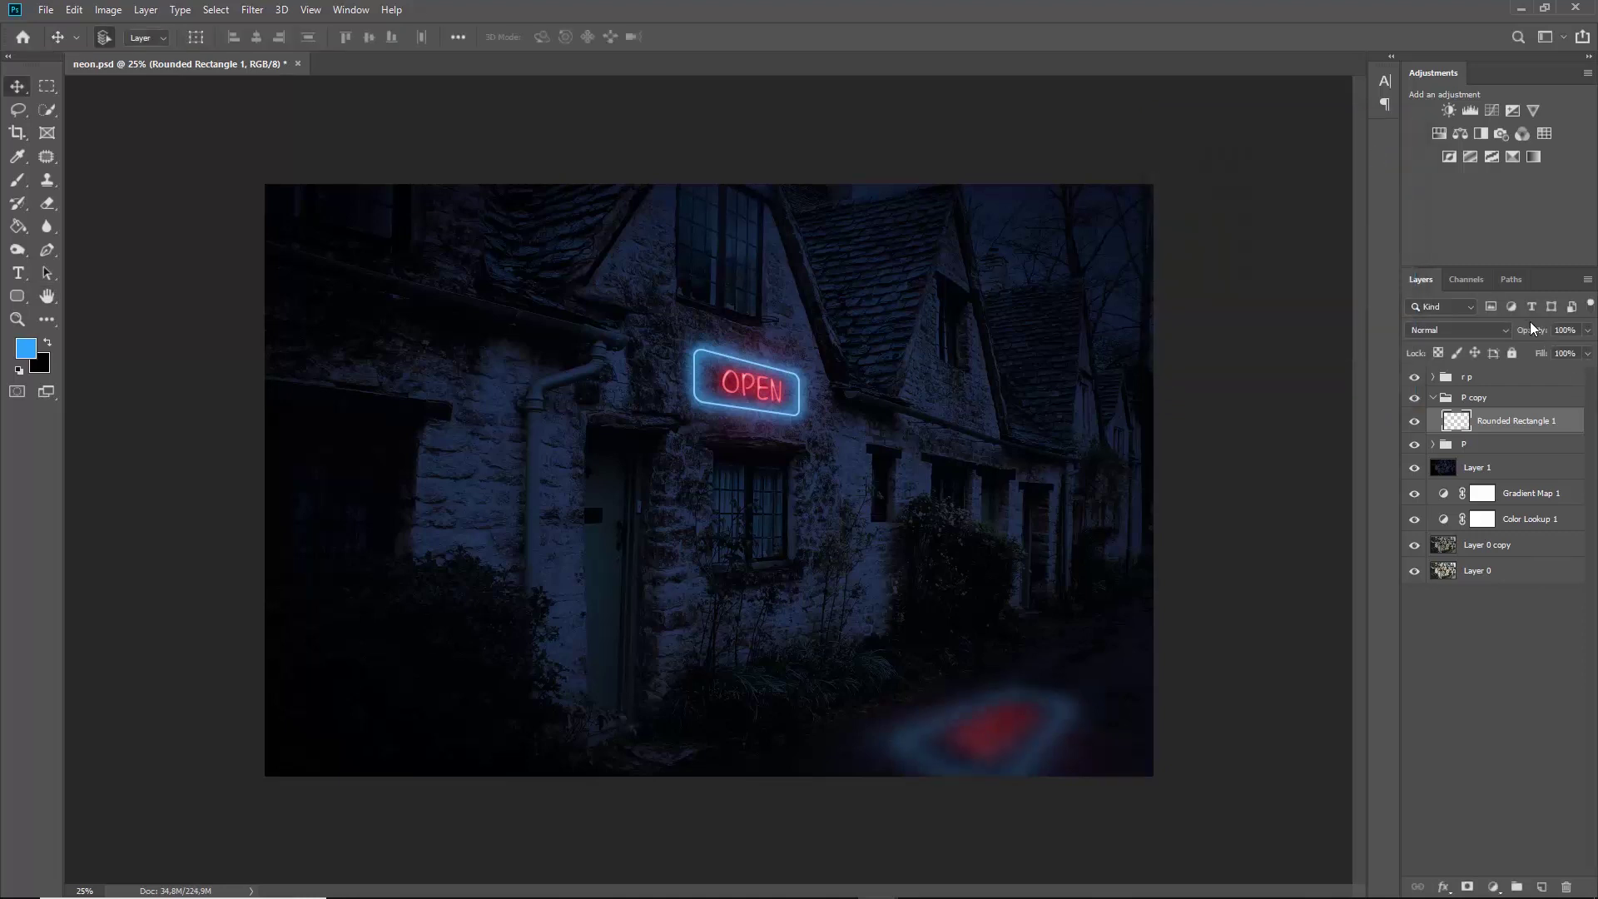
drag(1532, 327, 1464, 601)
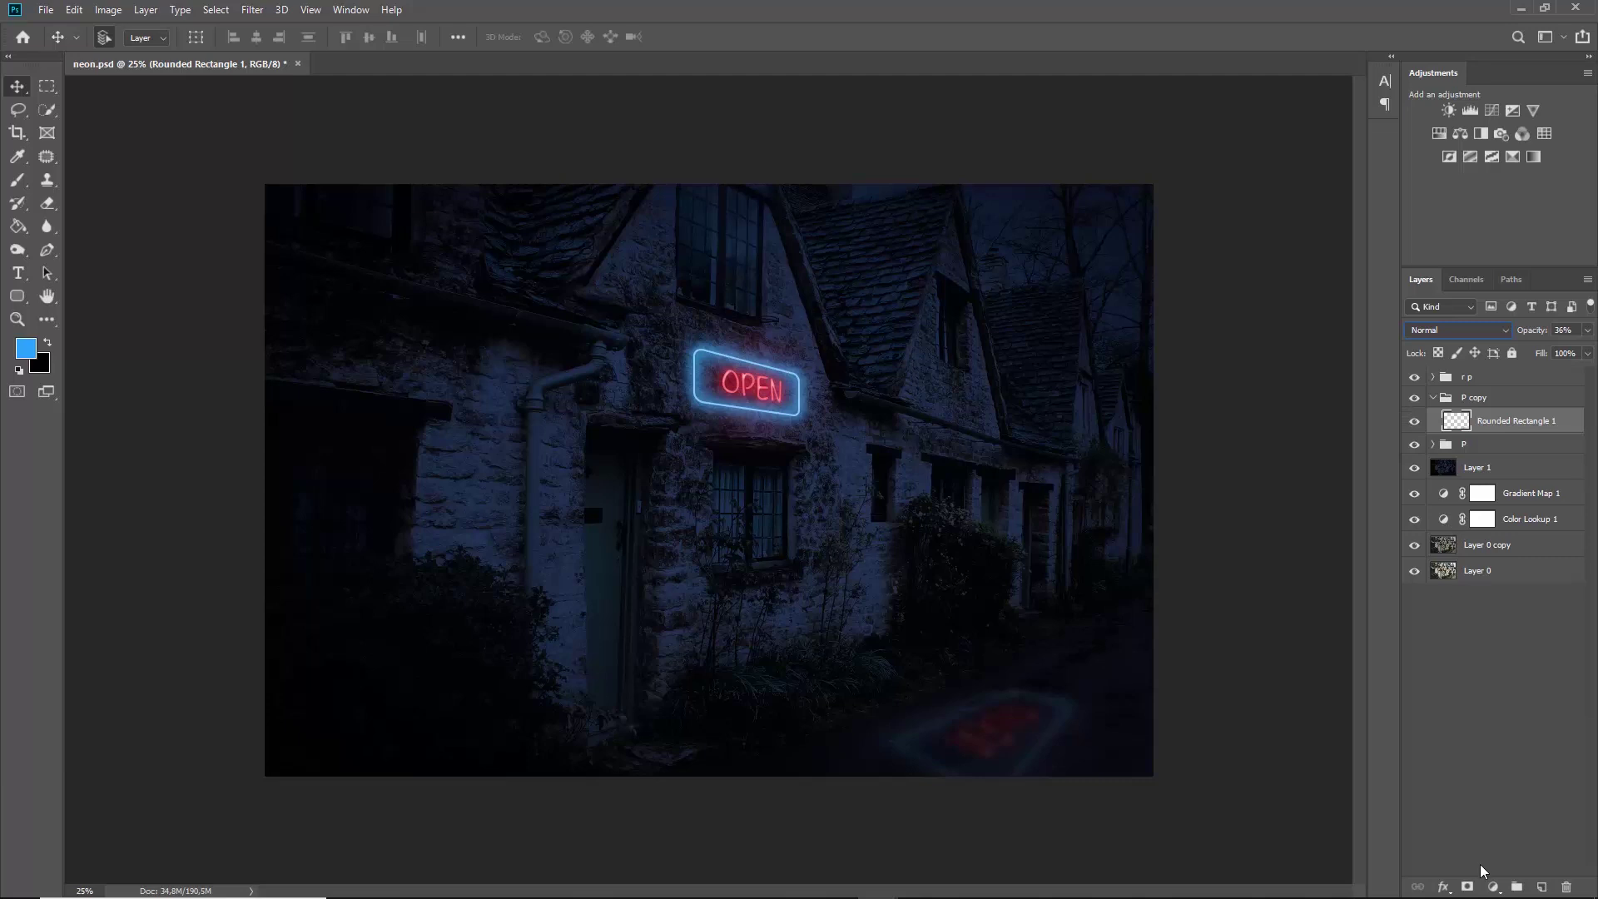
- Add a layer mask to the reflection and fade its right side with a gradient
click(1467, 887)
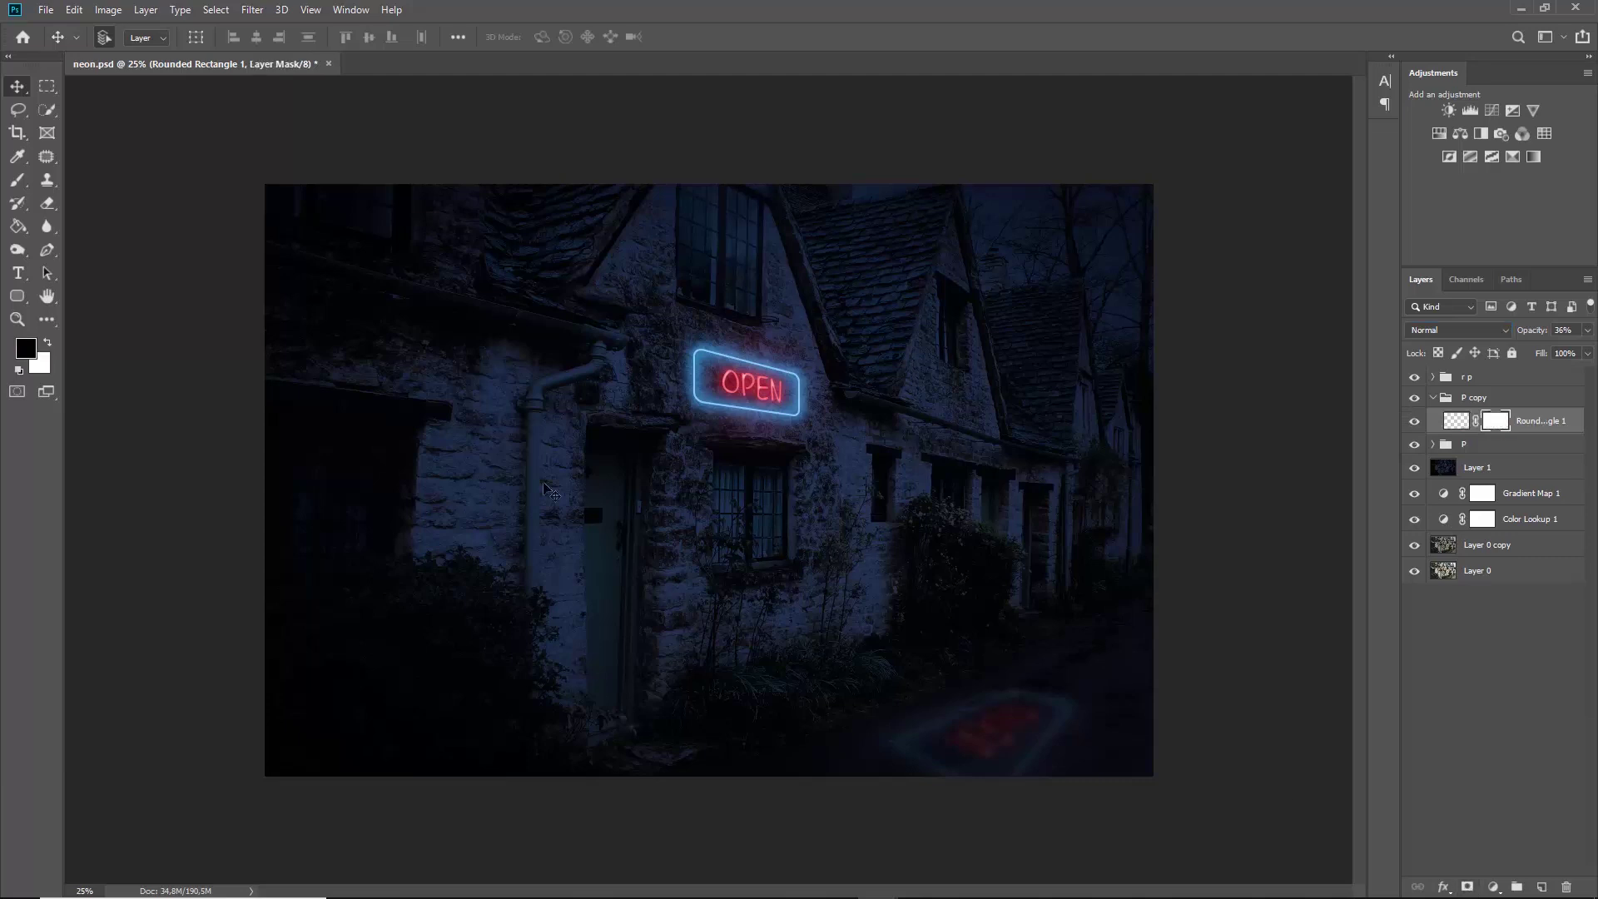
click(18, 227)
key(shift+g)
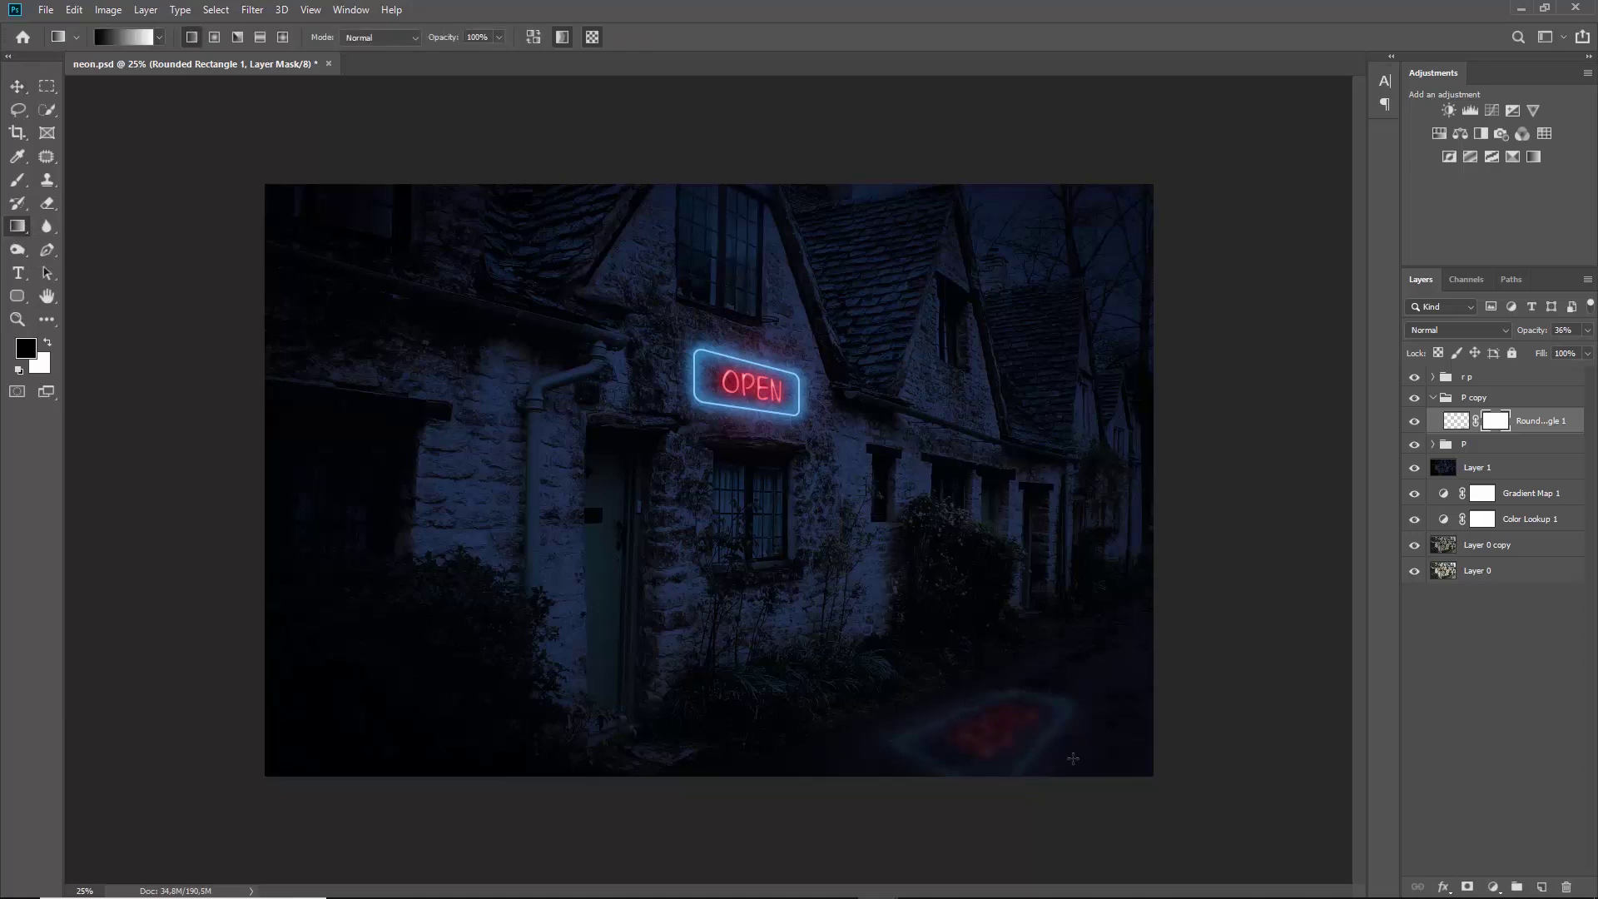
mouse_move(932, 716)
mouse_down()
mouse_move(1075, 761)
mouse_move(907, 714)
mouse_move(1082, 730)
mouse_move(907, 744)
mouse_up()
key(ctrl+z)
key(ctrl+z)
drag(1073, 725, 953, 732)
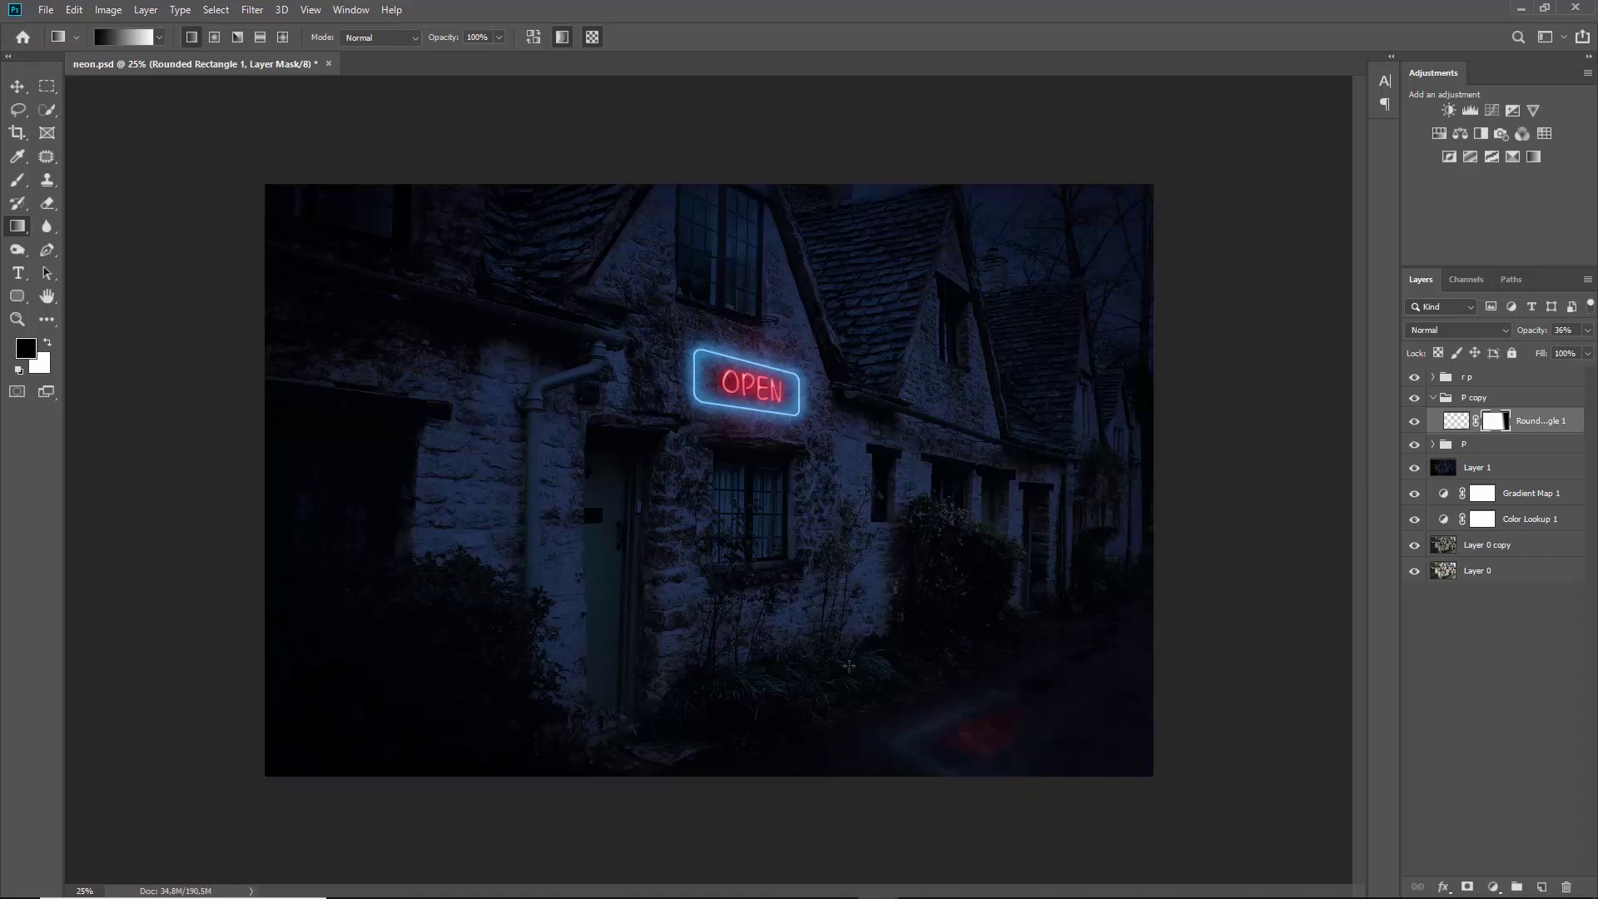
key(ctrl+z)
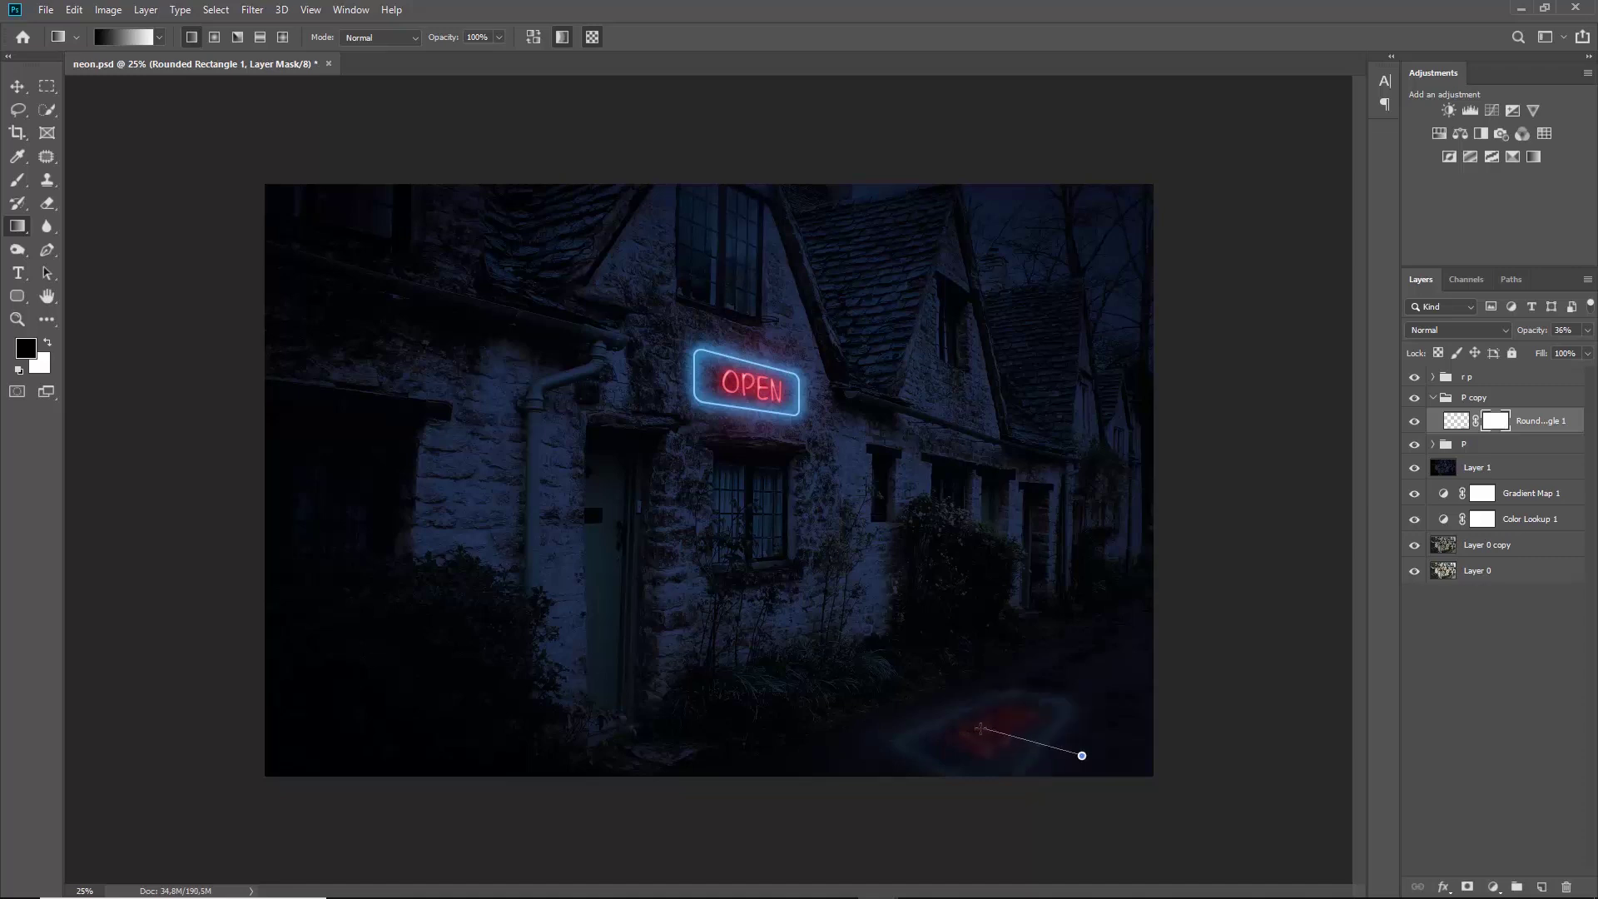
drag(963, 723, 901, 719)
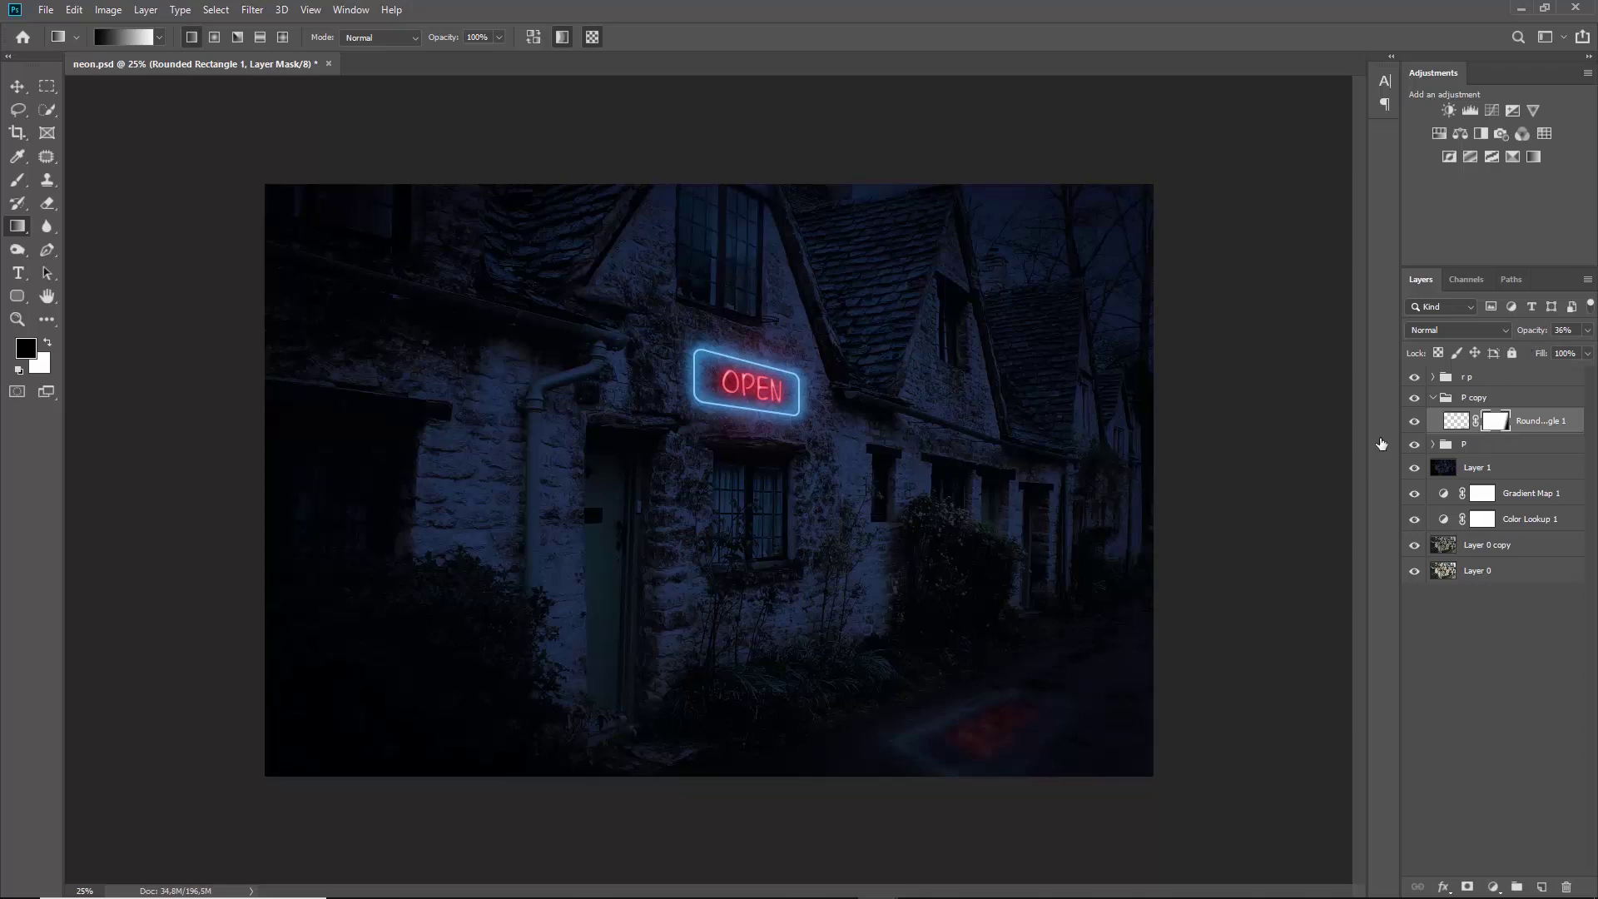
- Compare the reflection with its mask off and on, then collapse the P copy group
click(1417, 422)
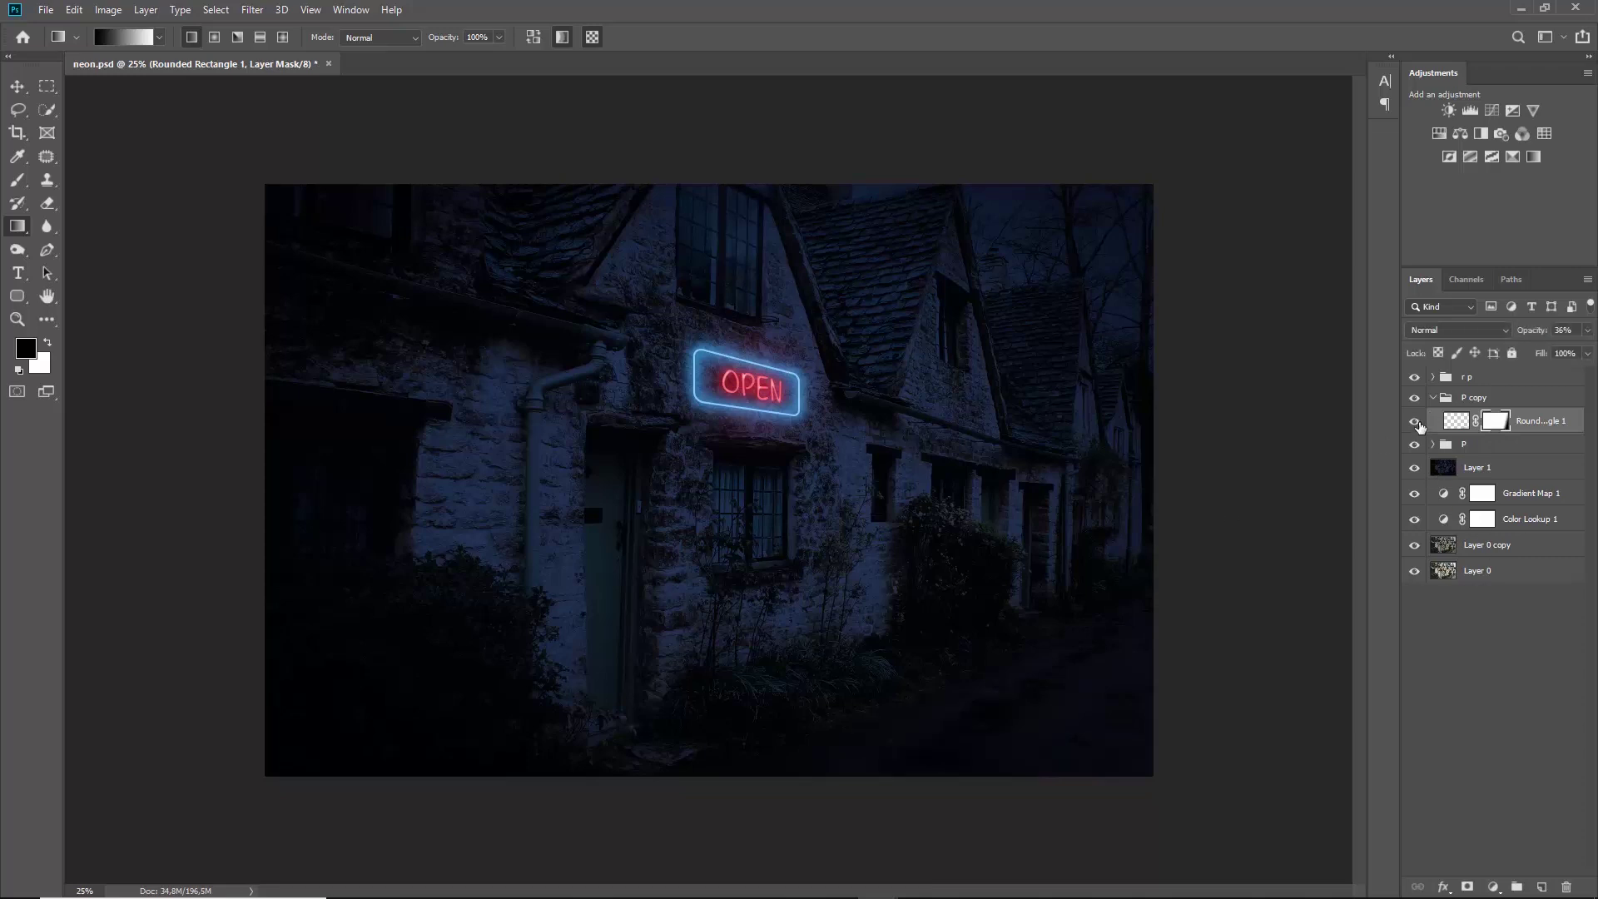
shift+click(1496, 423)
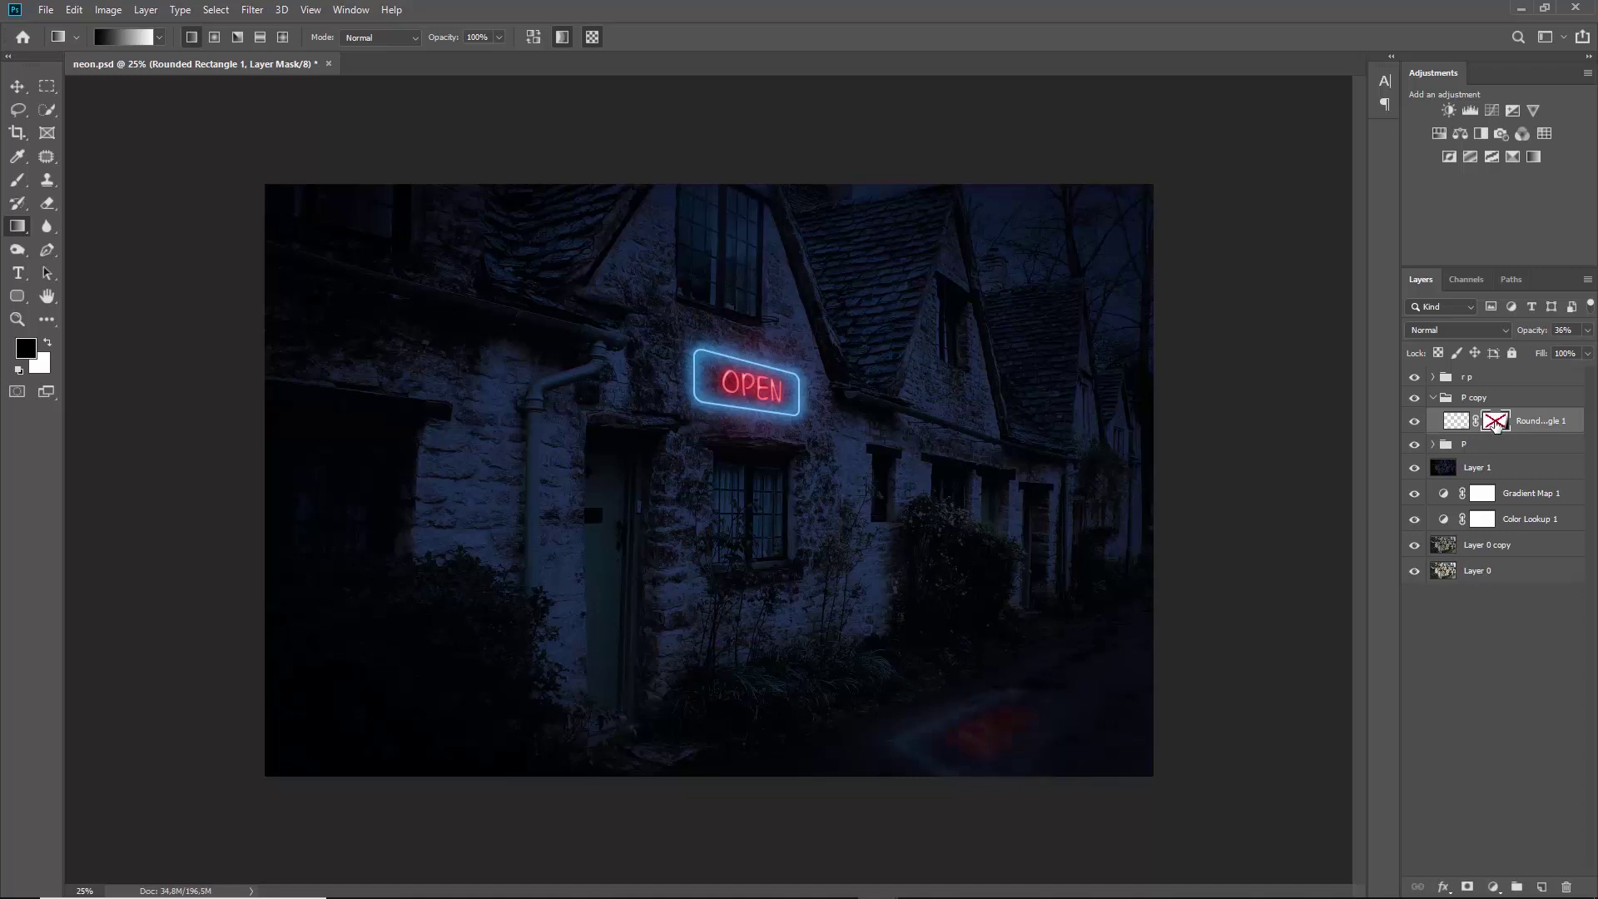
shift+click(1496, 423)
shift+click(1496, 423)
click(1433, 398)
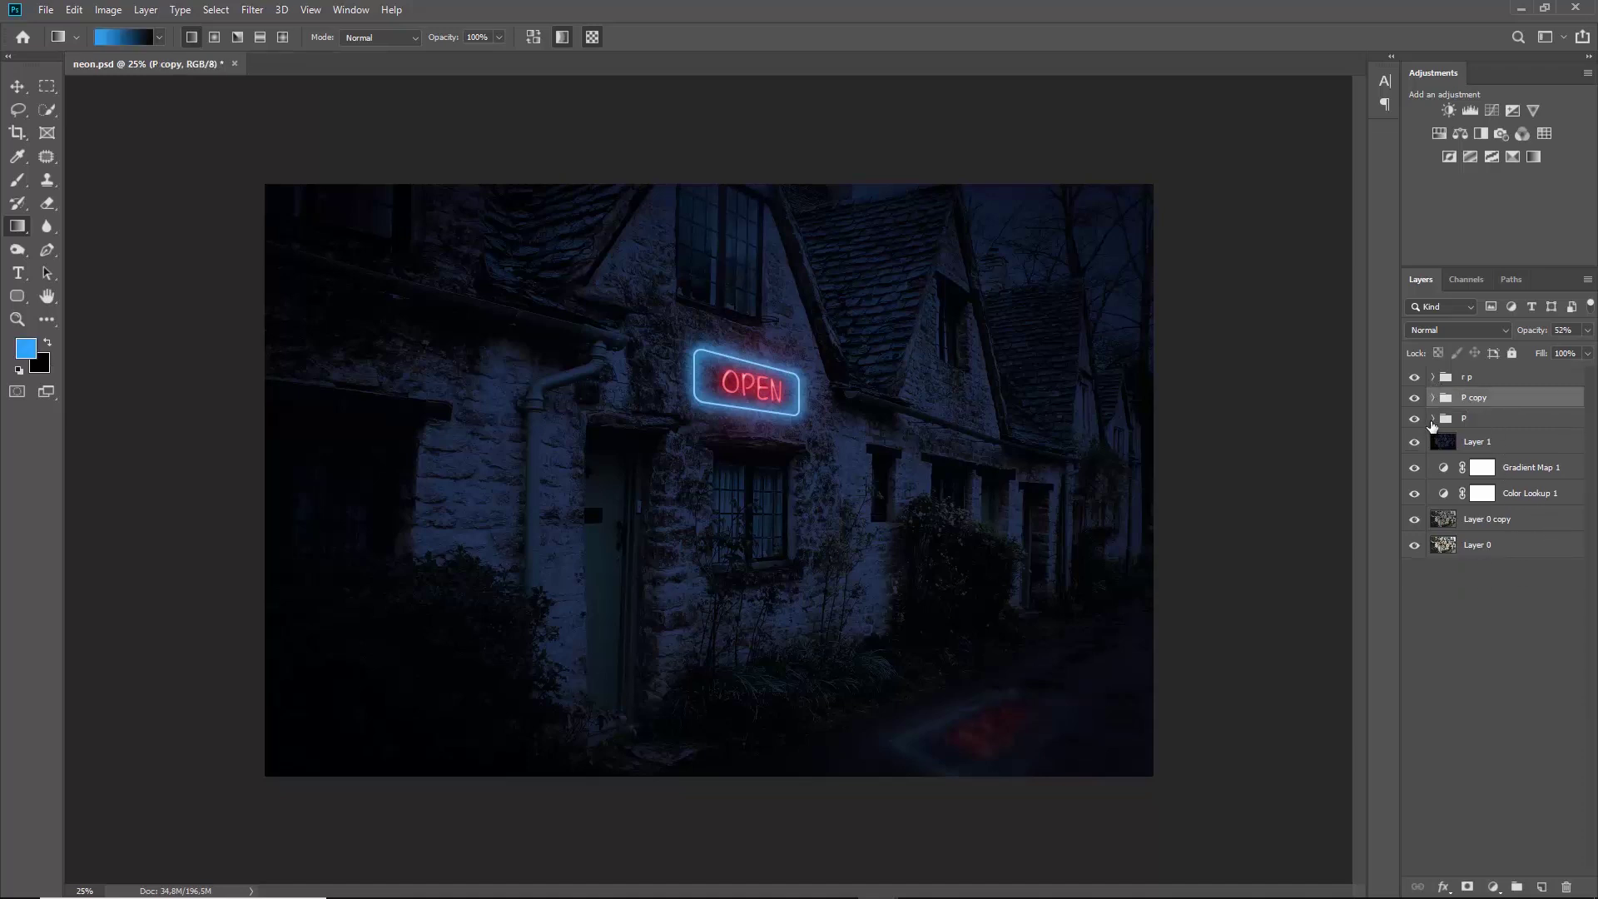
- Check the r p group's glow and add a new Layer 2 inside the P group
click(1415, 378)
click(1414, 378)
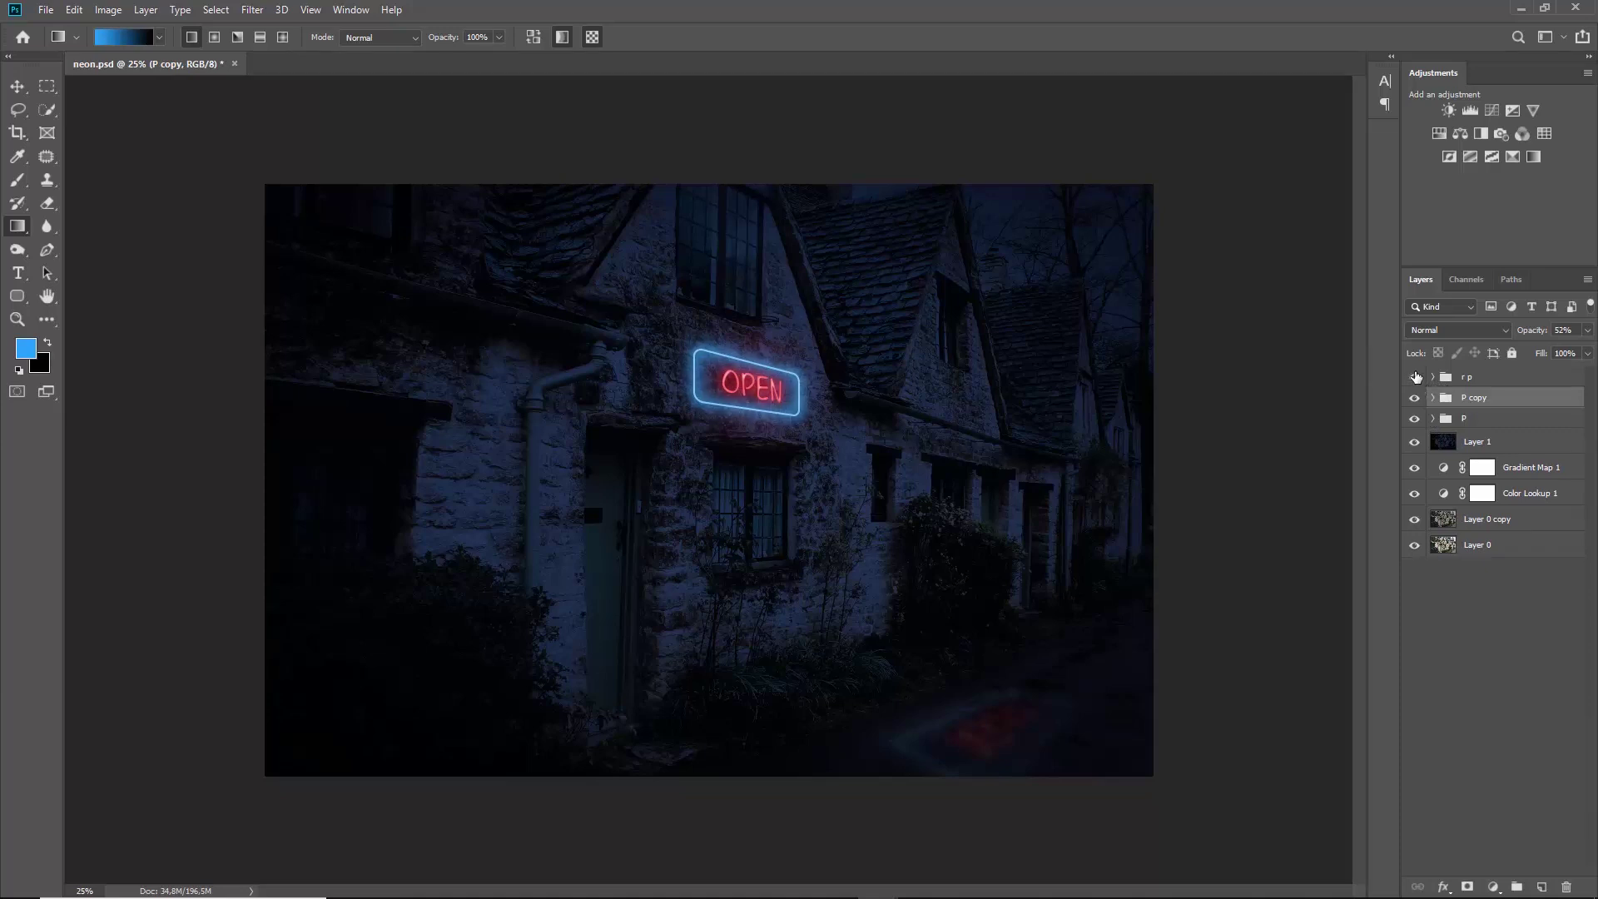
click(1469, 384)
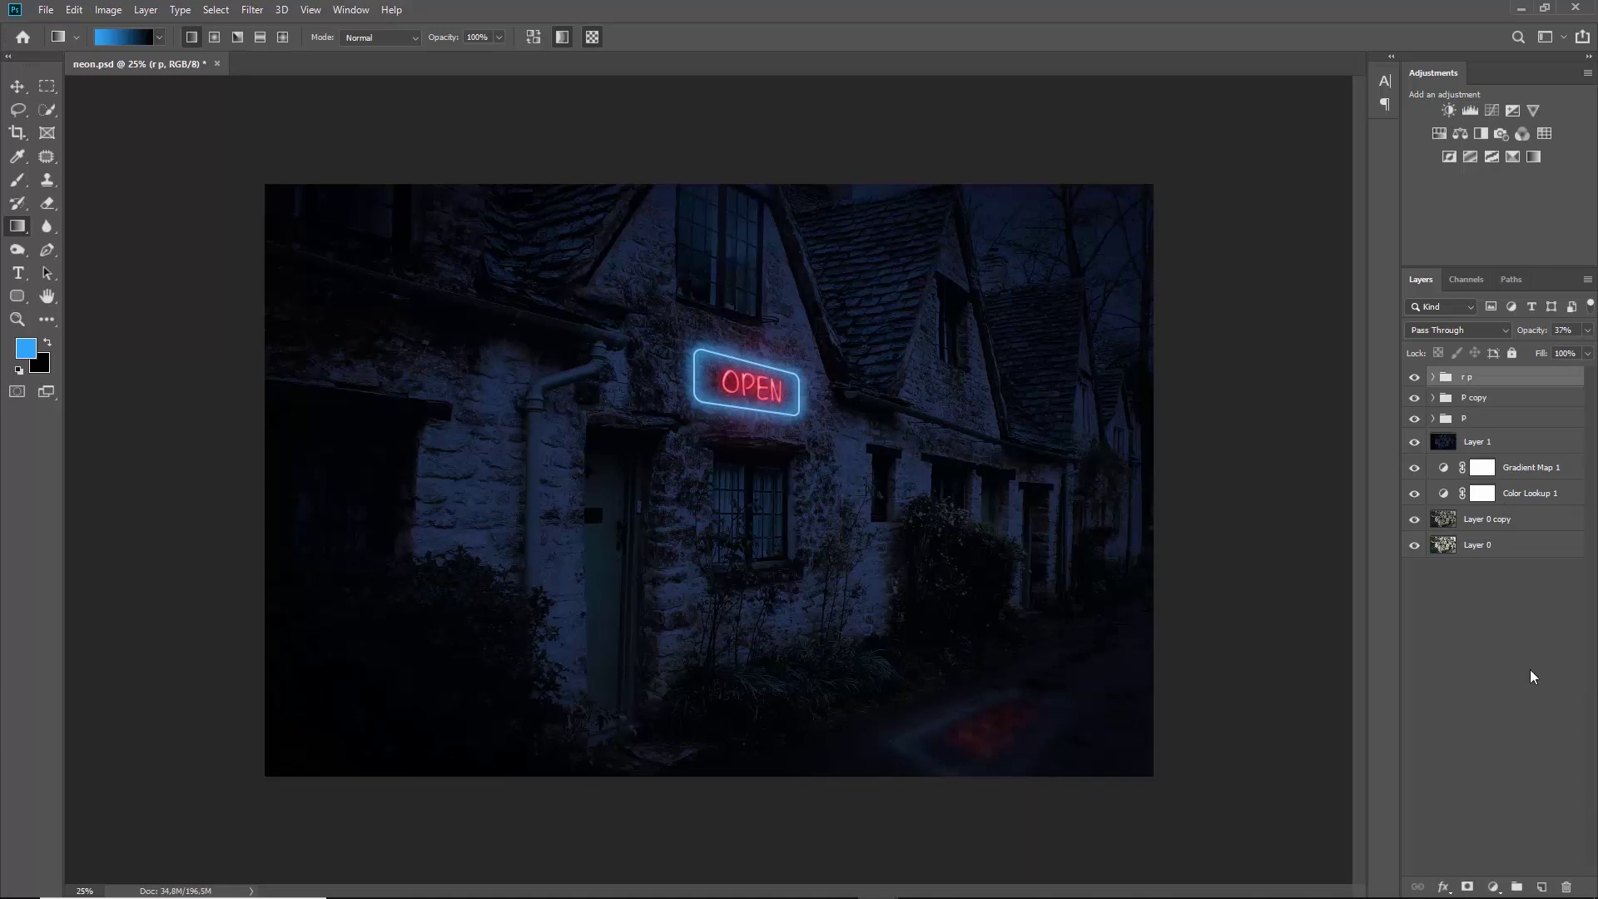
click(1541, 887)
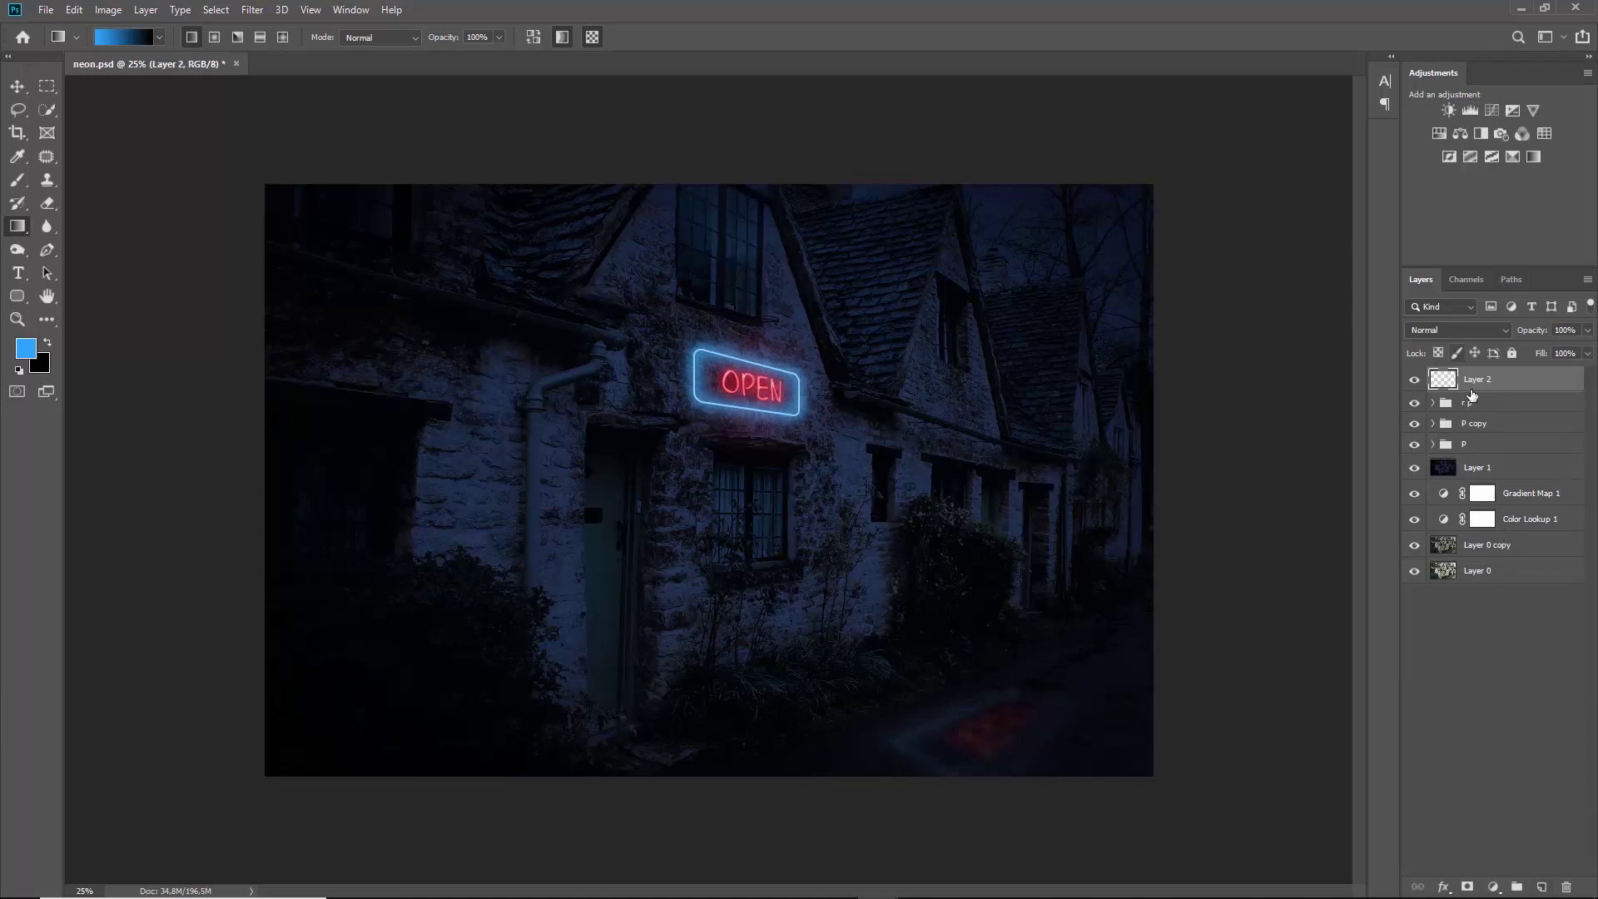
drag(1471, 395, 1468, 437)
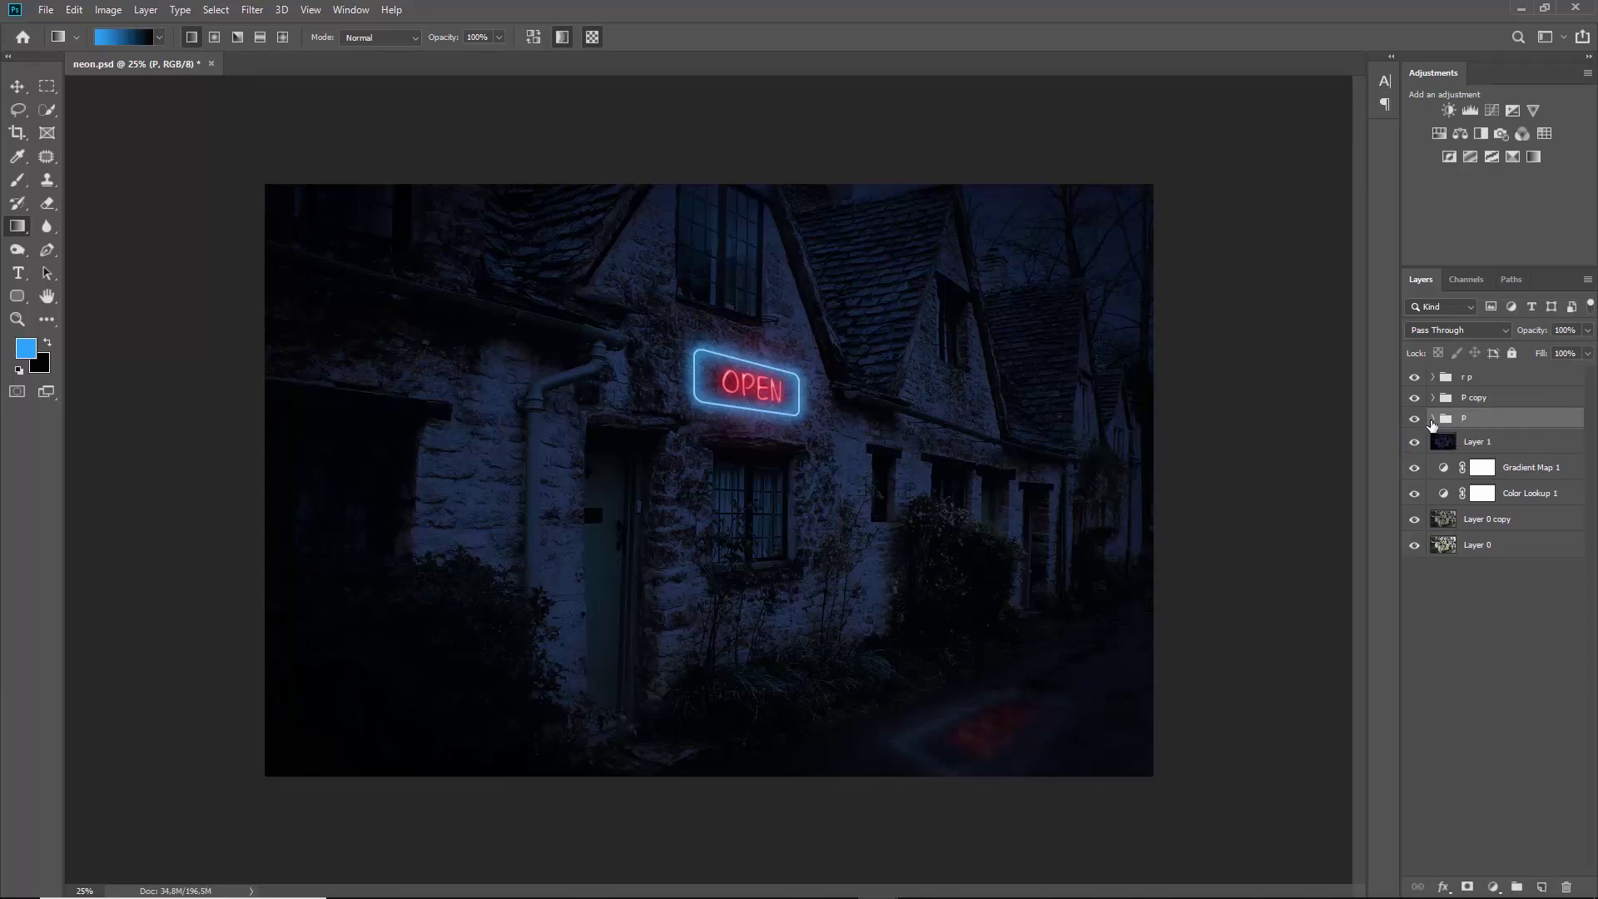
- Add a layer named 'reflexo parede' and place it below the neon sign groups, above Layer 1
click(1525, 620)
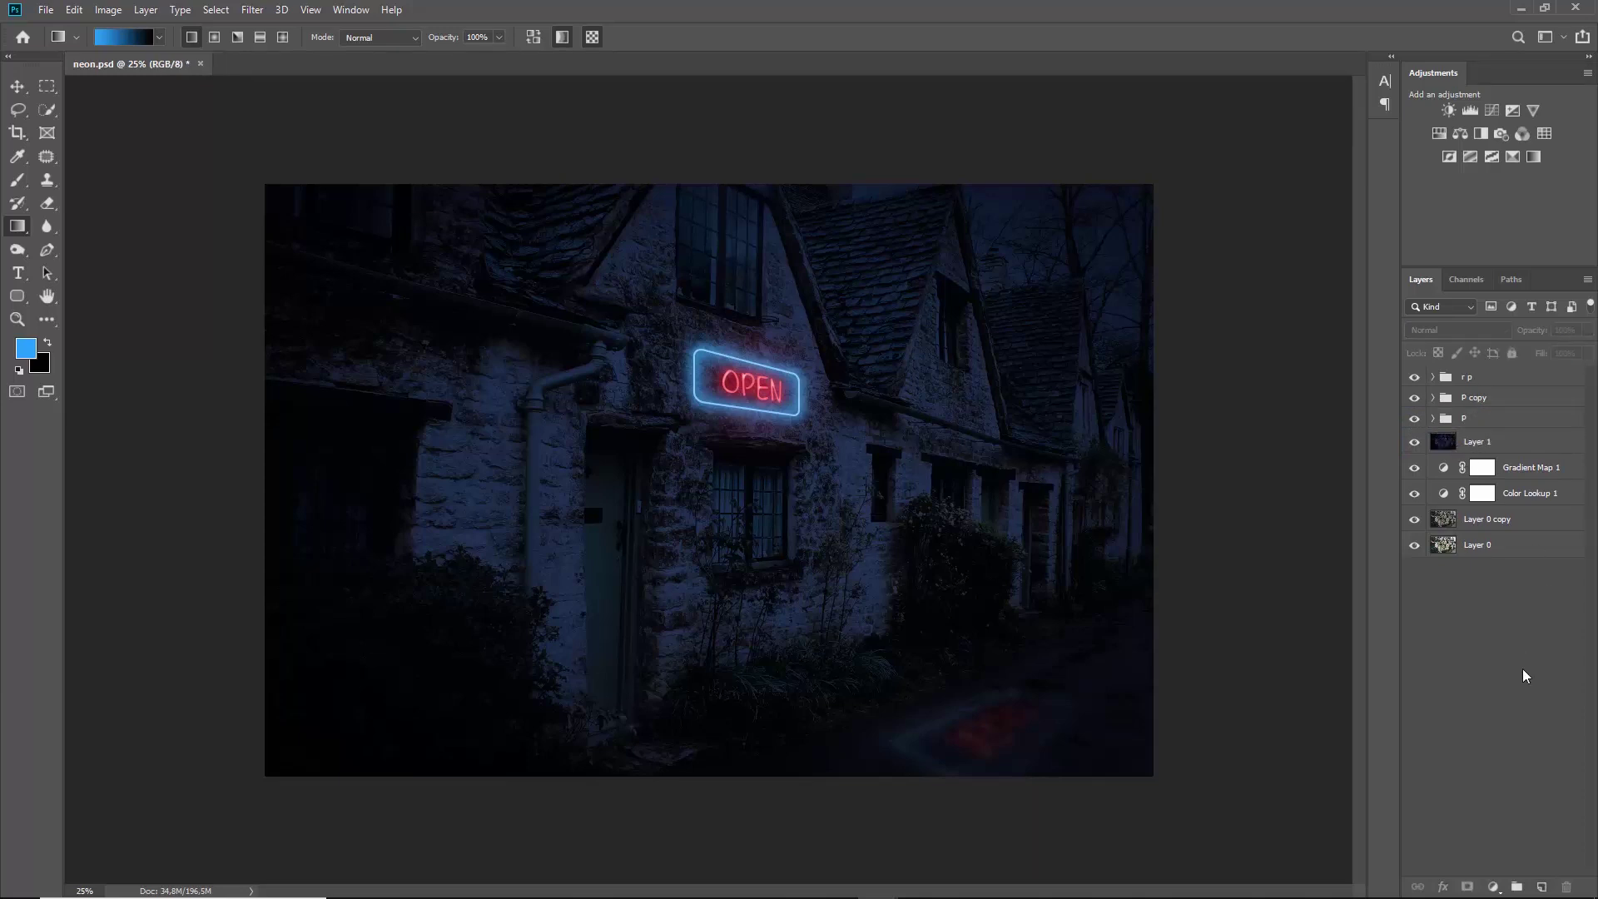
click(1541, 887)
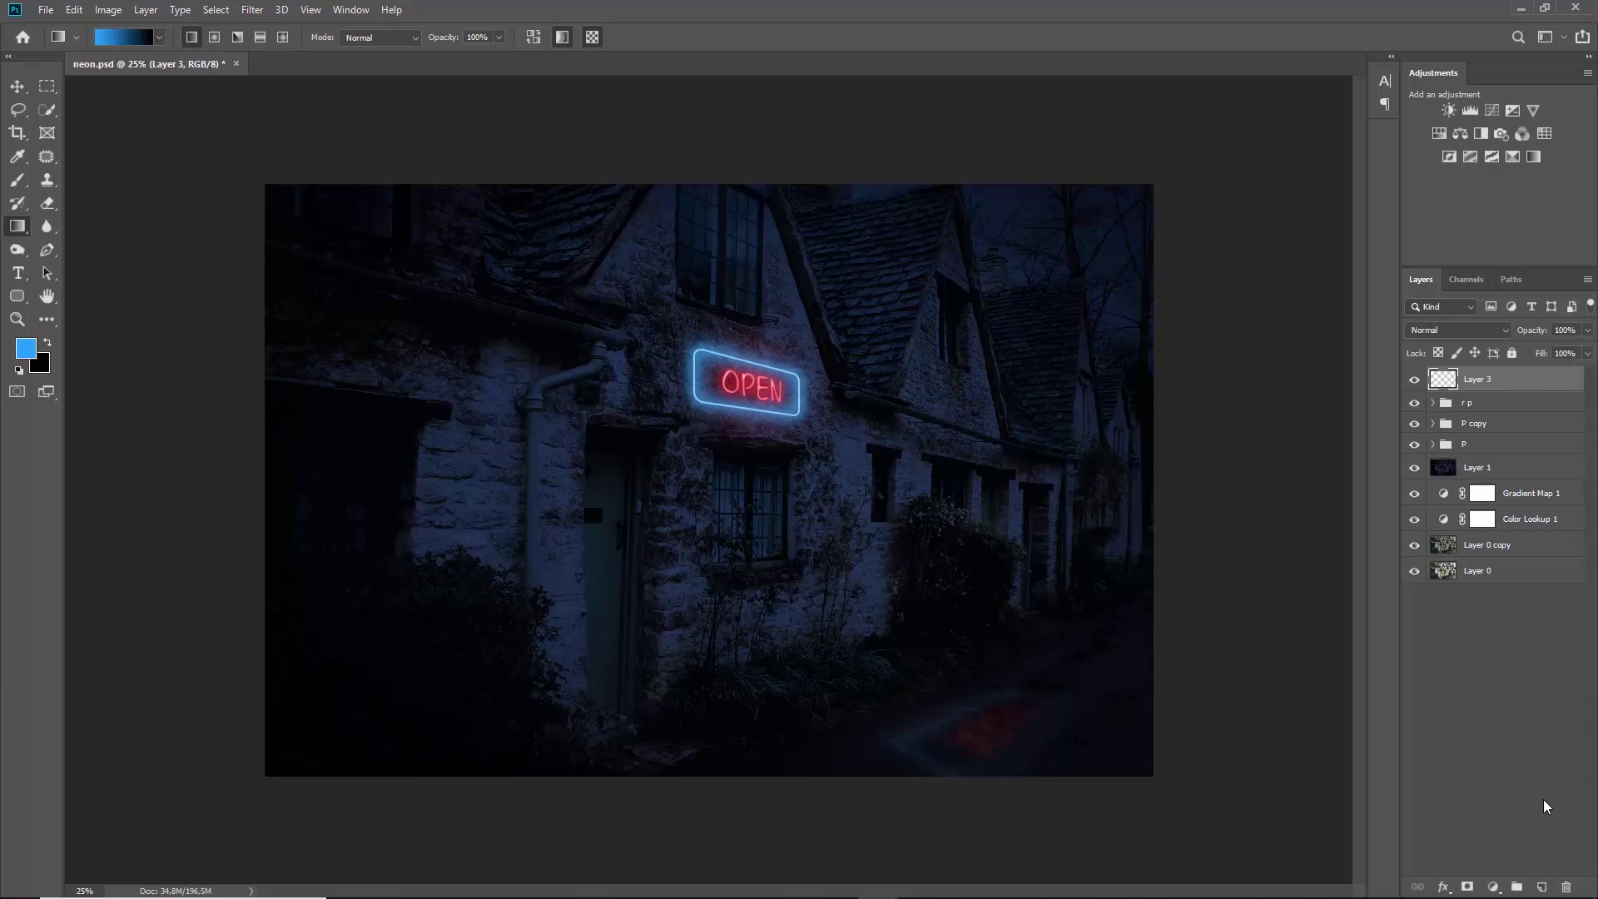
double_click(1478, 378)
text(refl)
text(exo pared)
key(Return)
drag(1479, 384, 1477, 449)
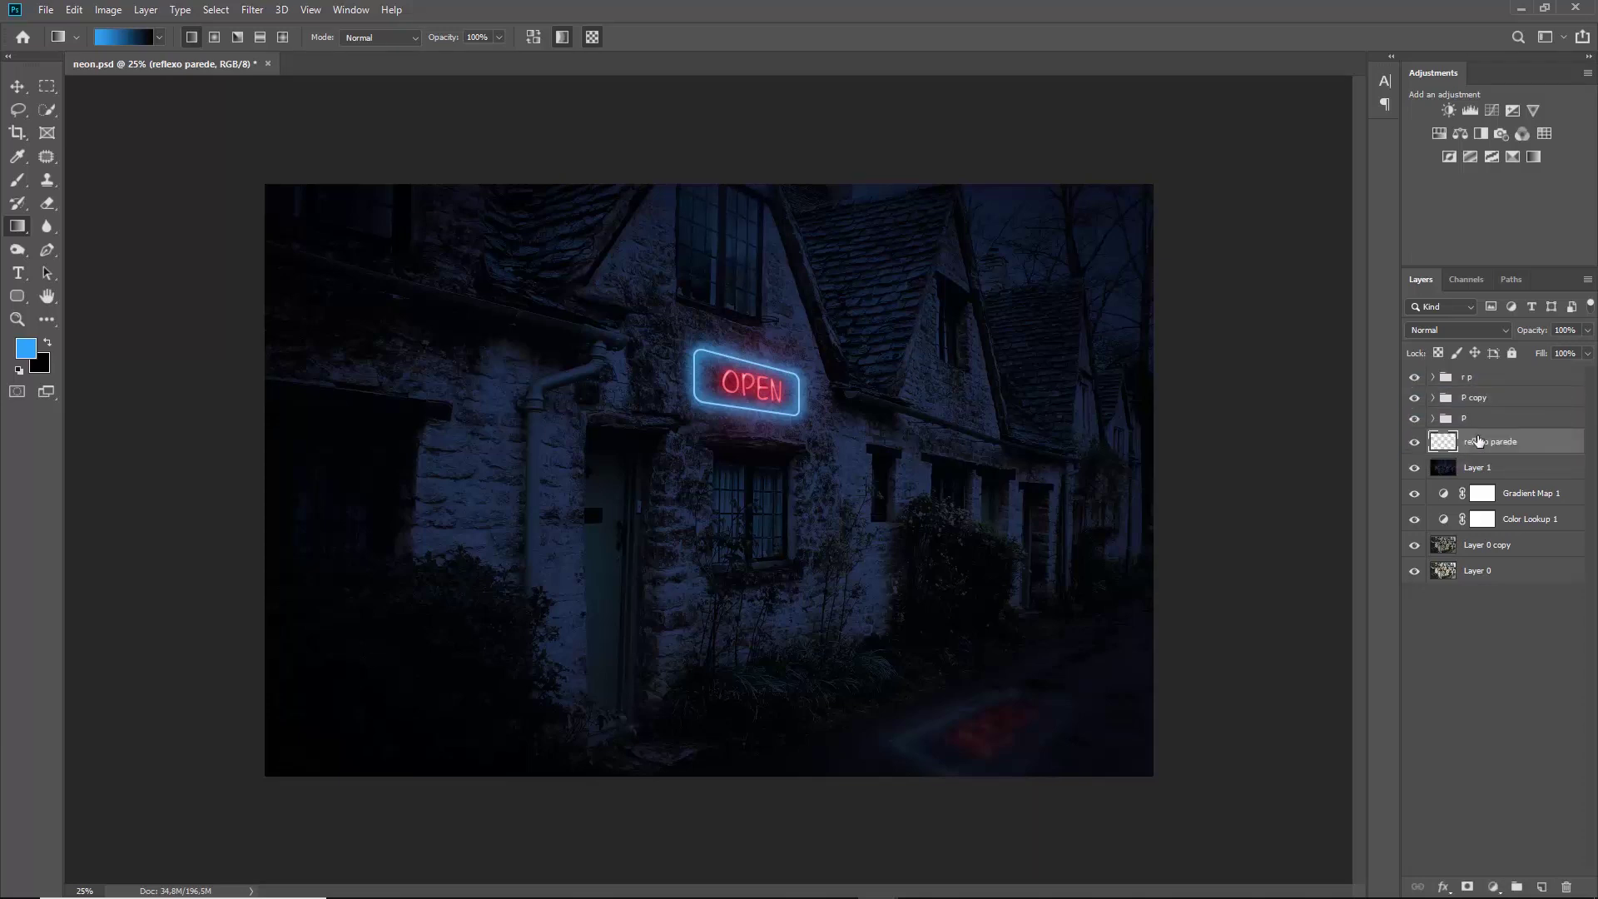
- Paint a bright red oval below the OPEN sign with a 100 px brush
click(47, 342)
click(26, 348)
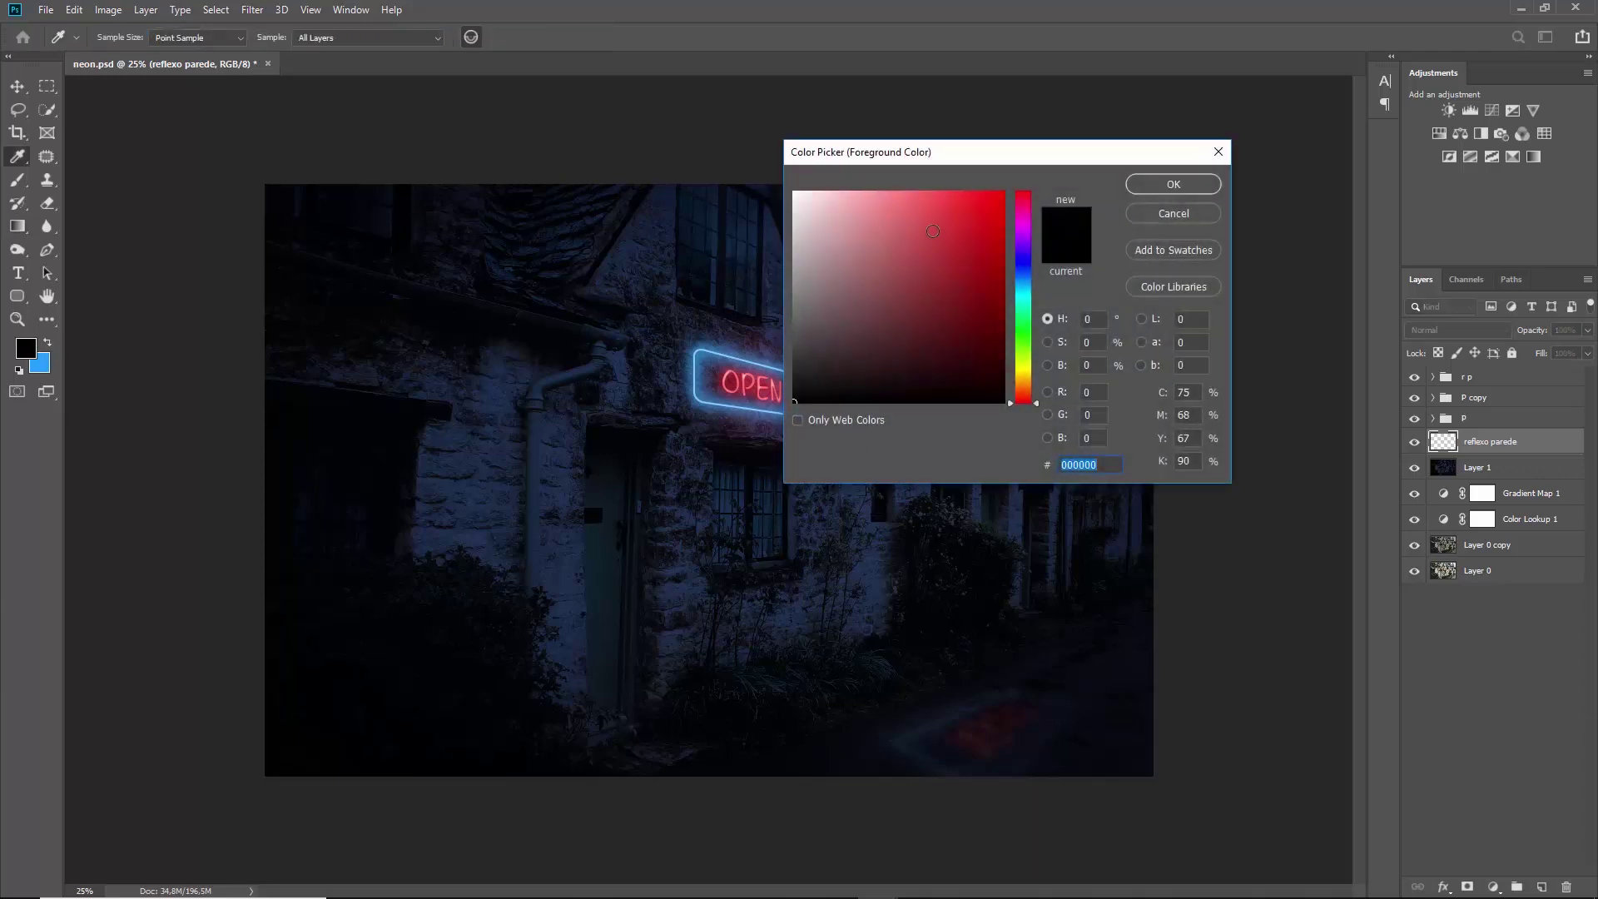
click(1003, 188)
click(1145, 182)
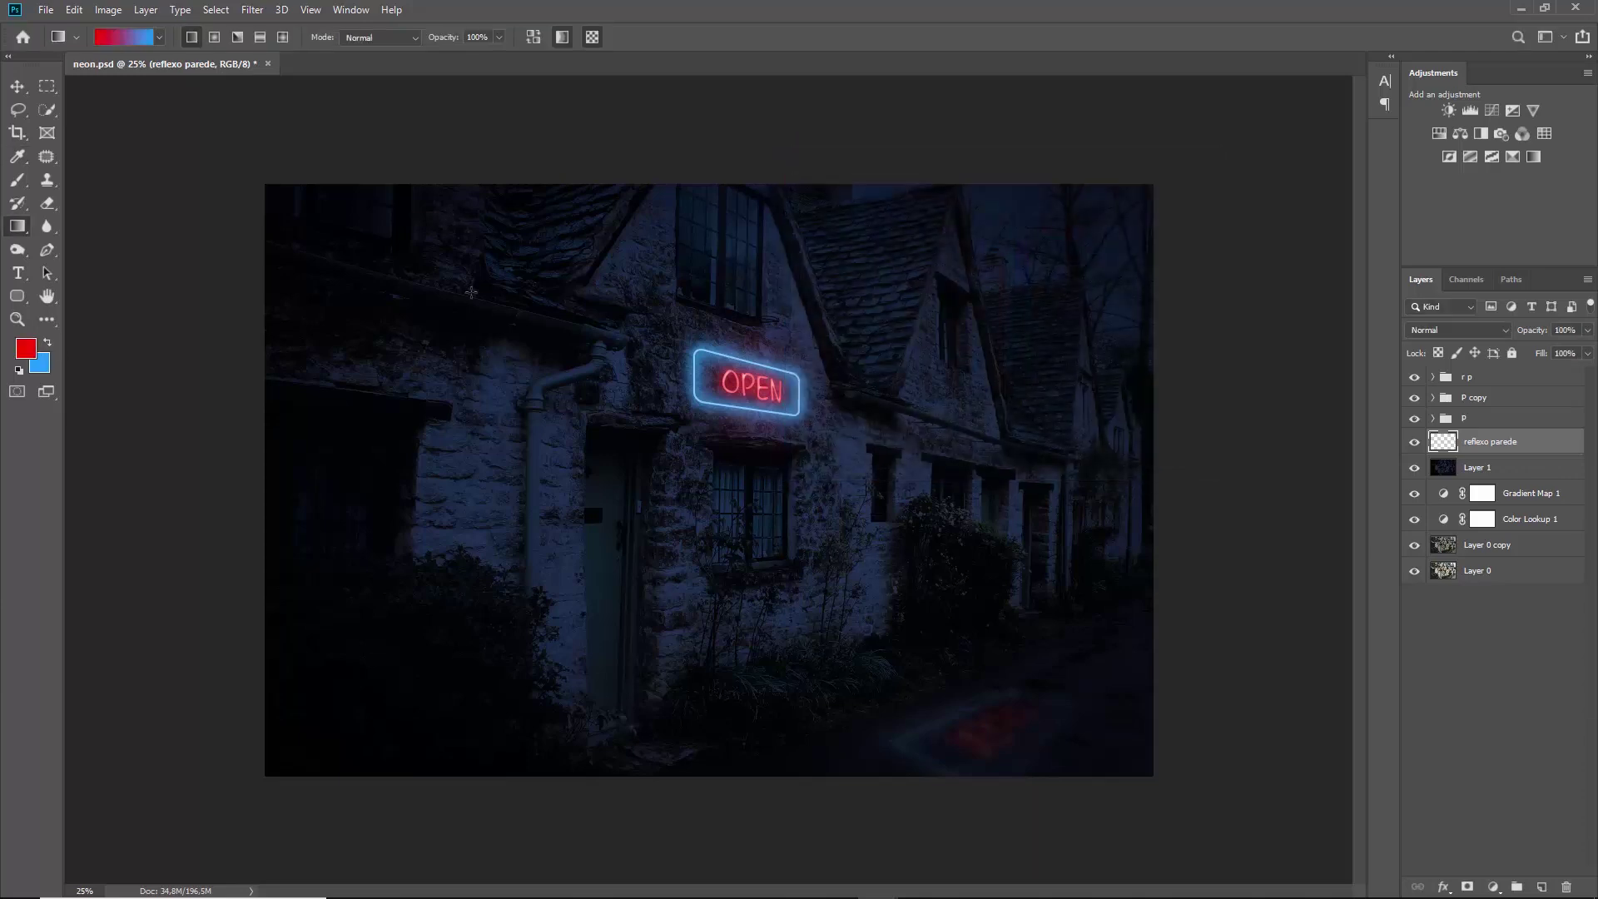
key(b)
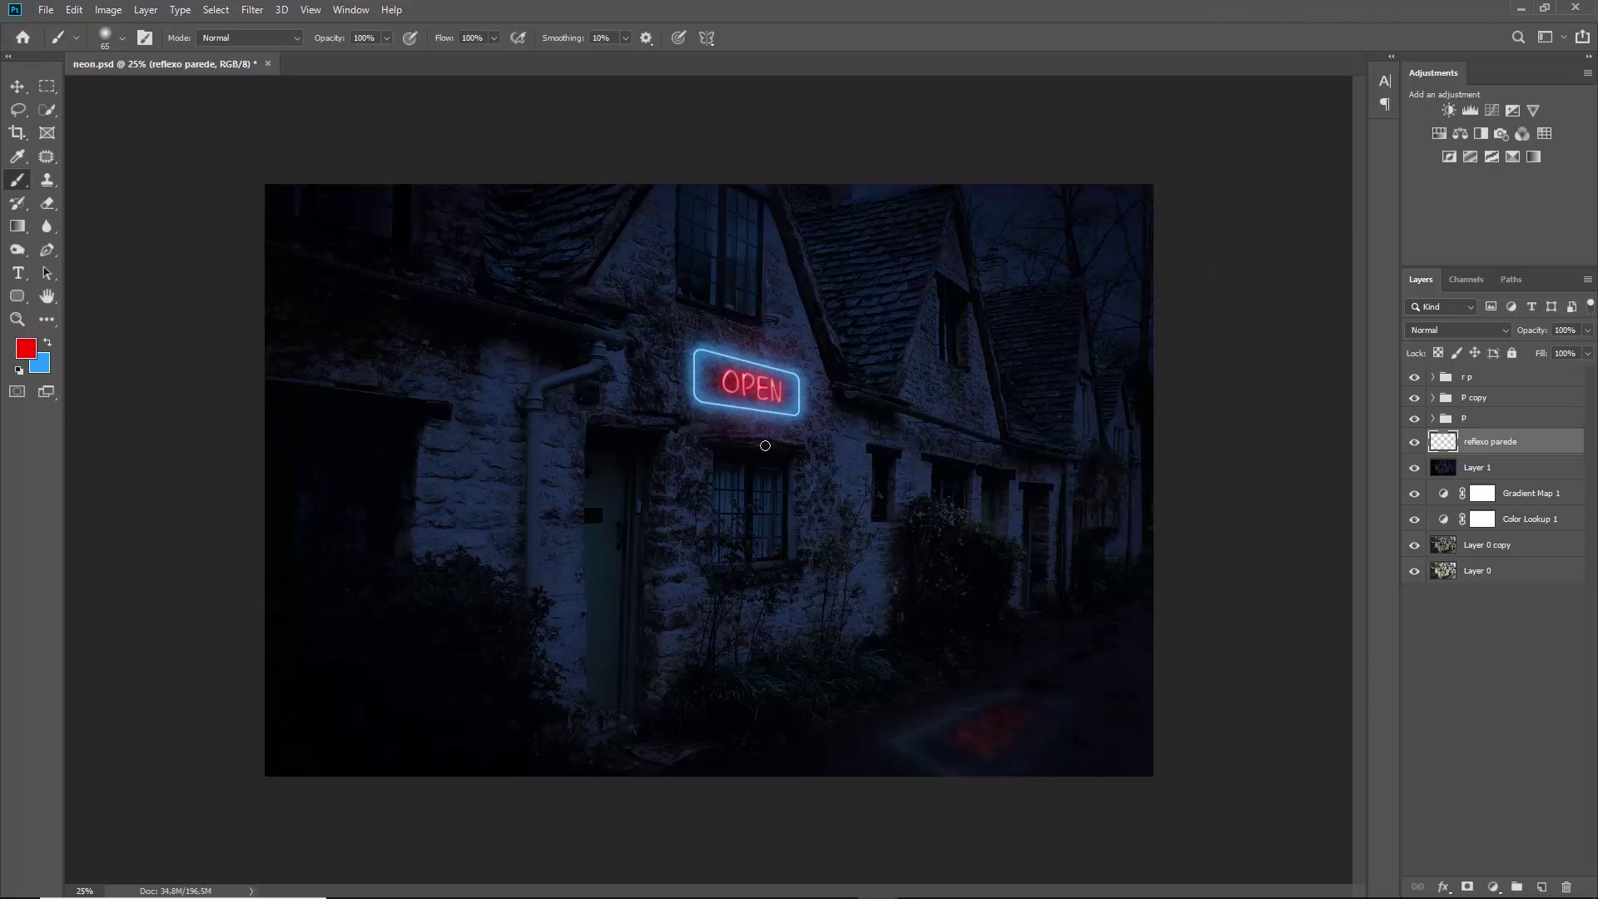
key(bracketright)
key(bracketright)
key(bracketright)
key(bracketright)
key(bracketright)
key(bracketright)
key(bracketleft)
key(bracketleft)
key(bracketleft)
click(738, 448)
mouse_move(738, 447)
mouse_down()
mouse_move(779, 454)
mouse_move(754, 452)
mouse_up()
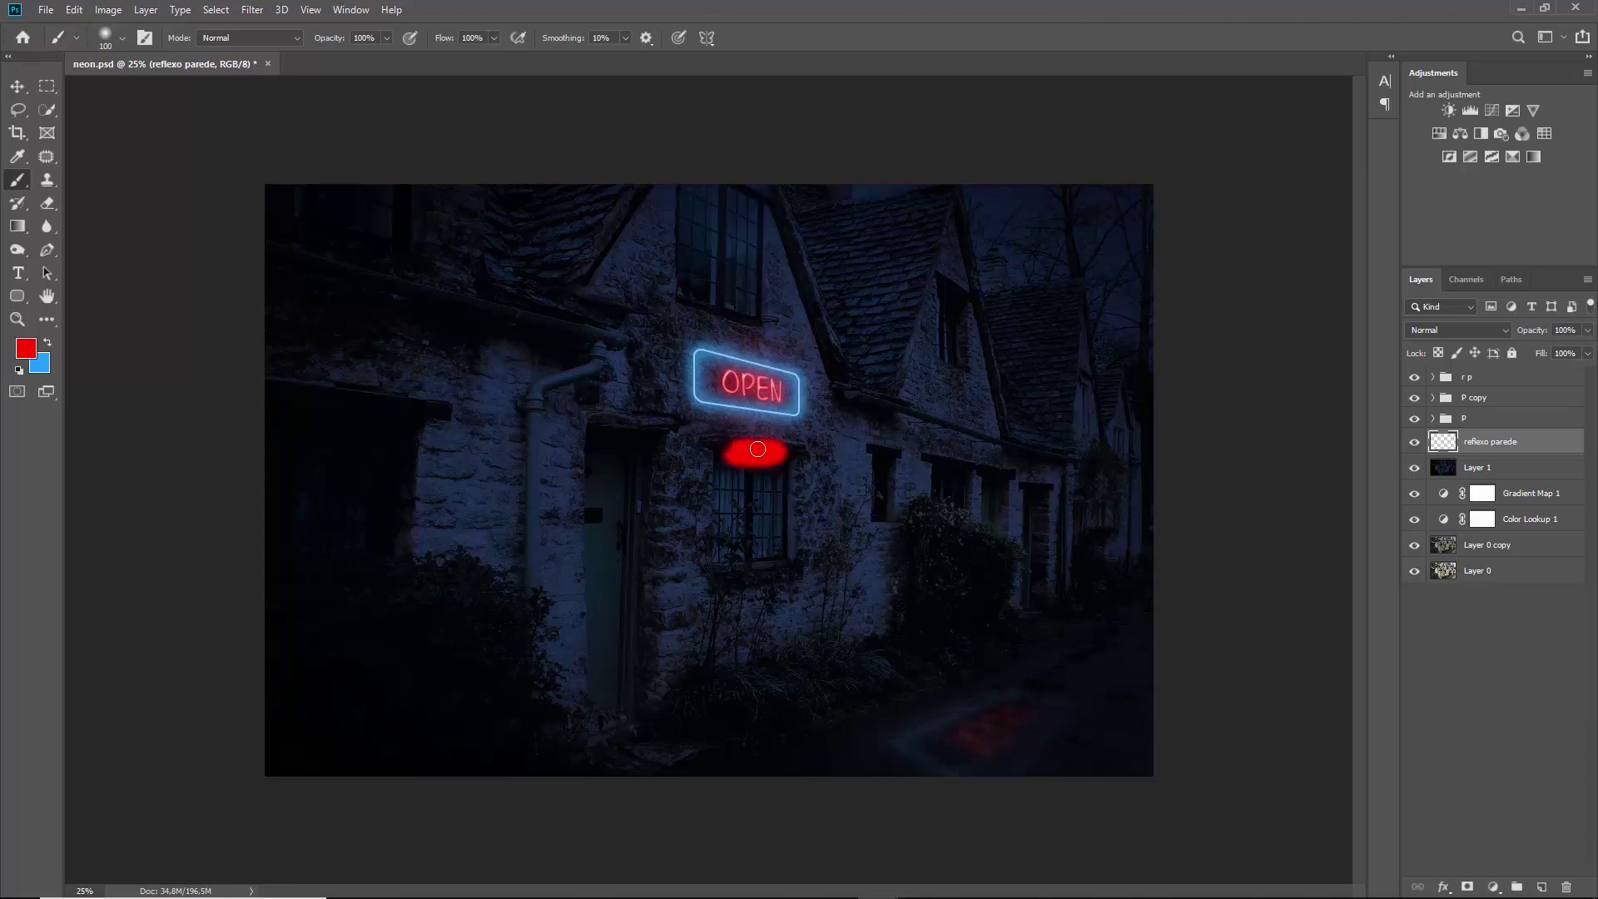
- Paint a blue band around the red oval with a 175 px brush
click(48, 343)
key(bracketright)
key(bracketright)
key(bracketright)
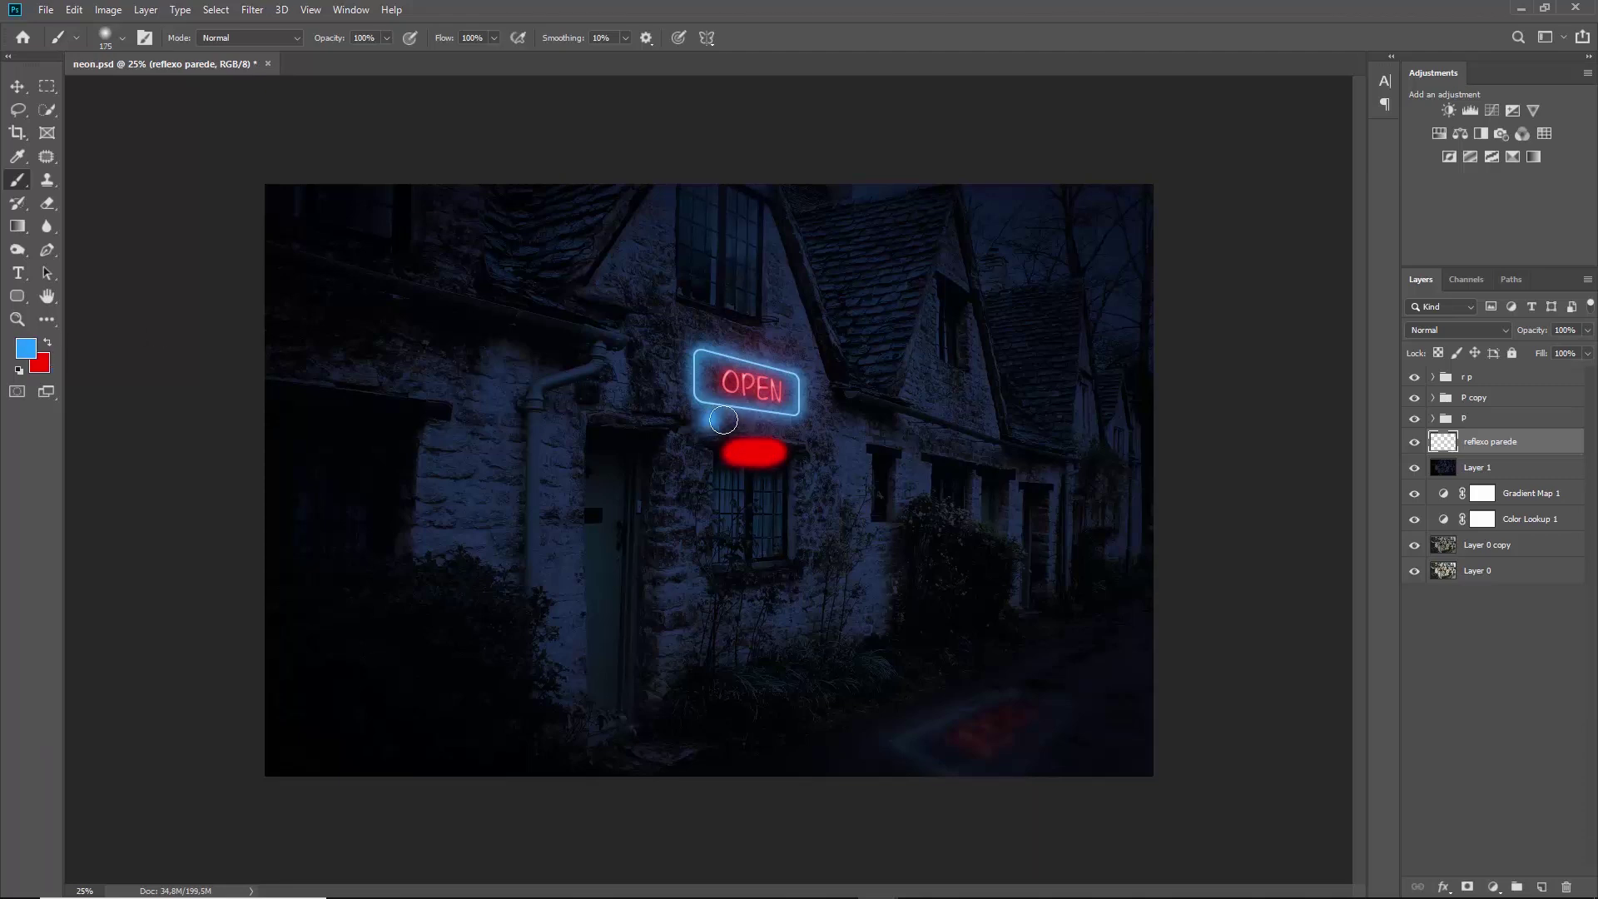
drag(723, 420, 707, 437)
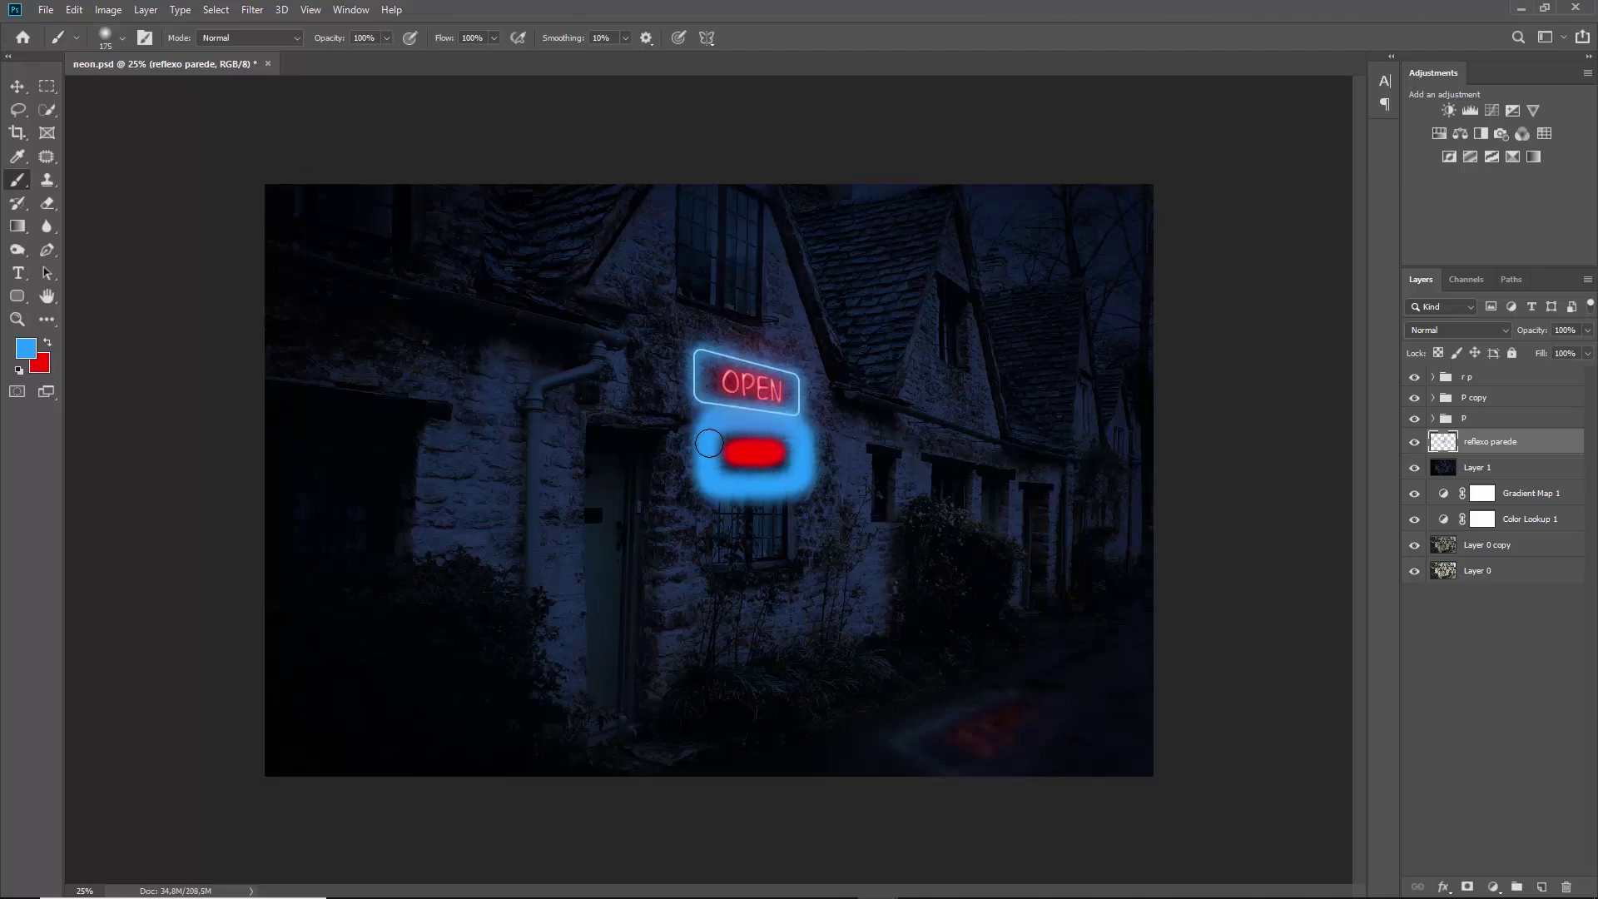
- Soften the red and blue paint with an 81,2 px Gaussian Blur
key(v)
click(252, 10)
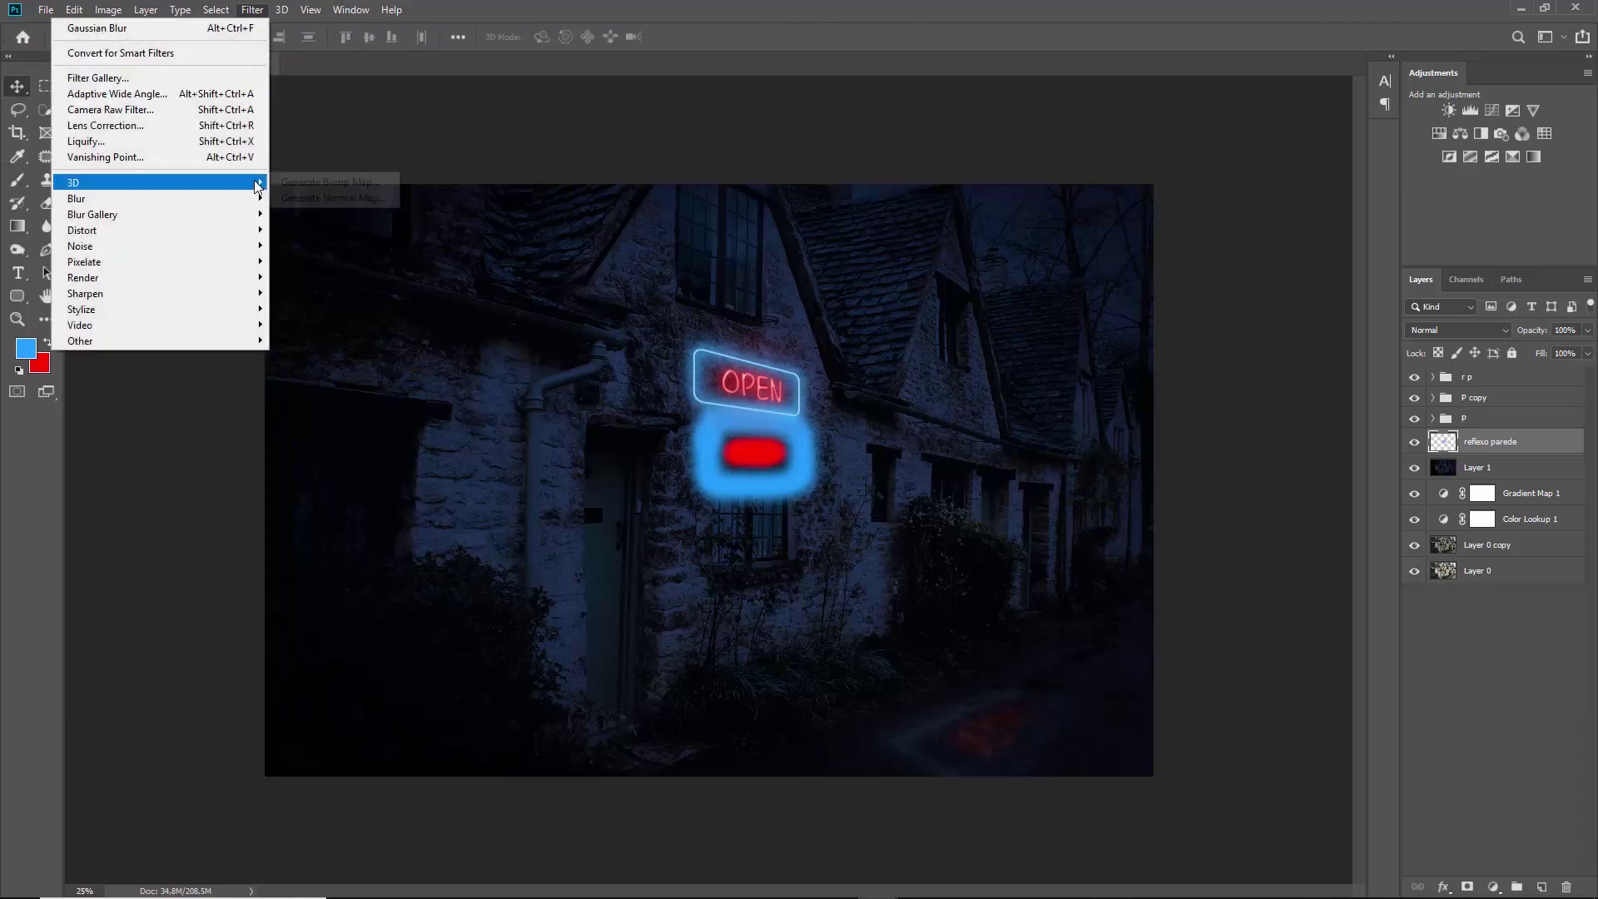
mouse_move(77, 198)
click(310, 261)
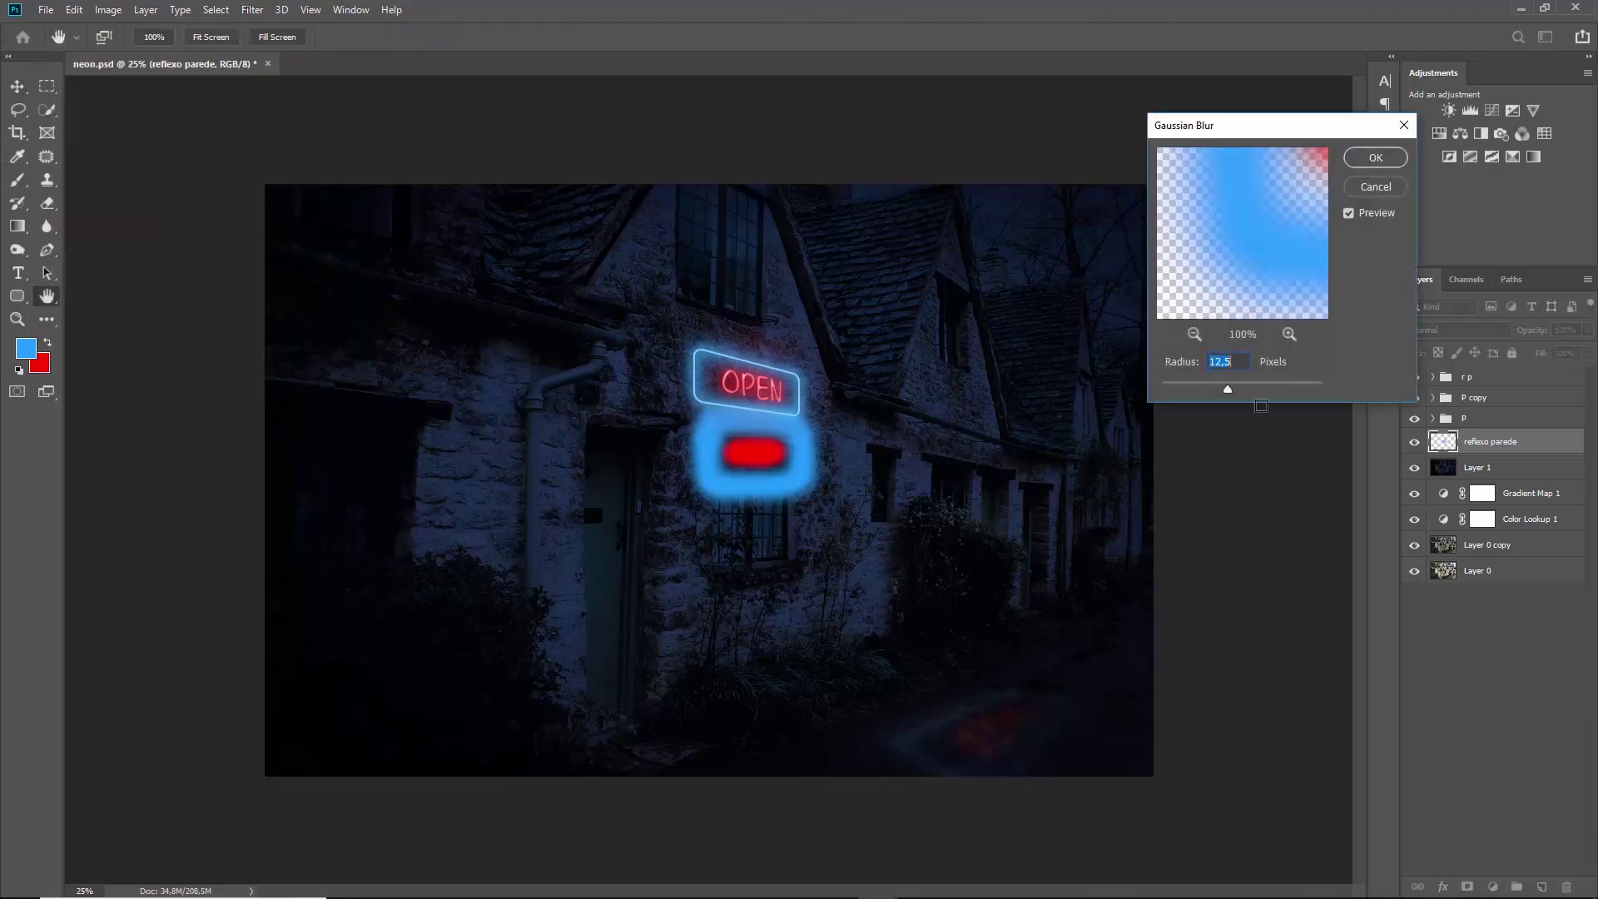
drag(1250, 387, 1281, 383)
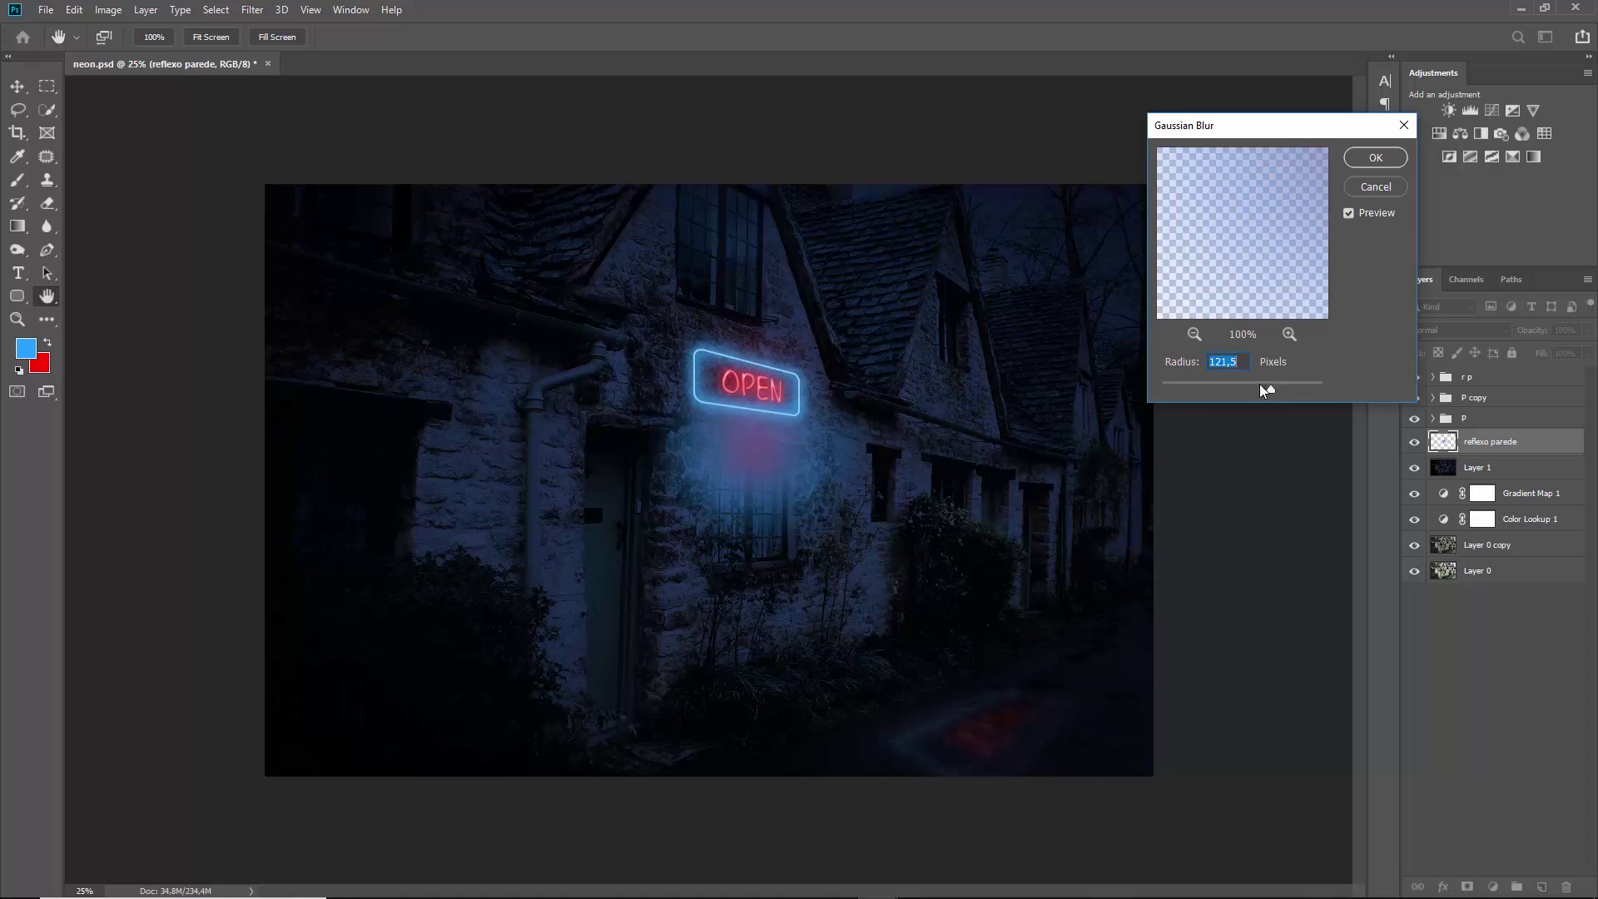
drag(1260, 383, 1259, 388)
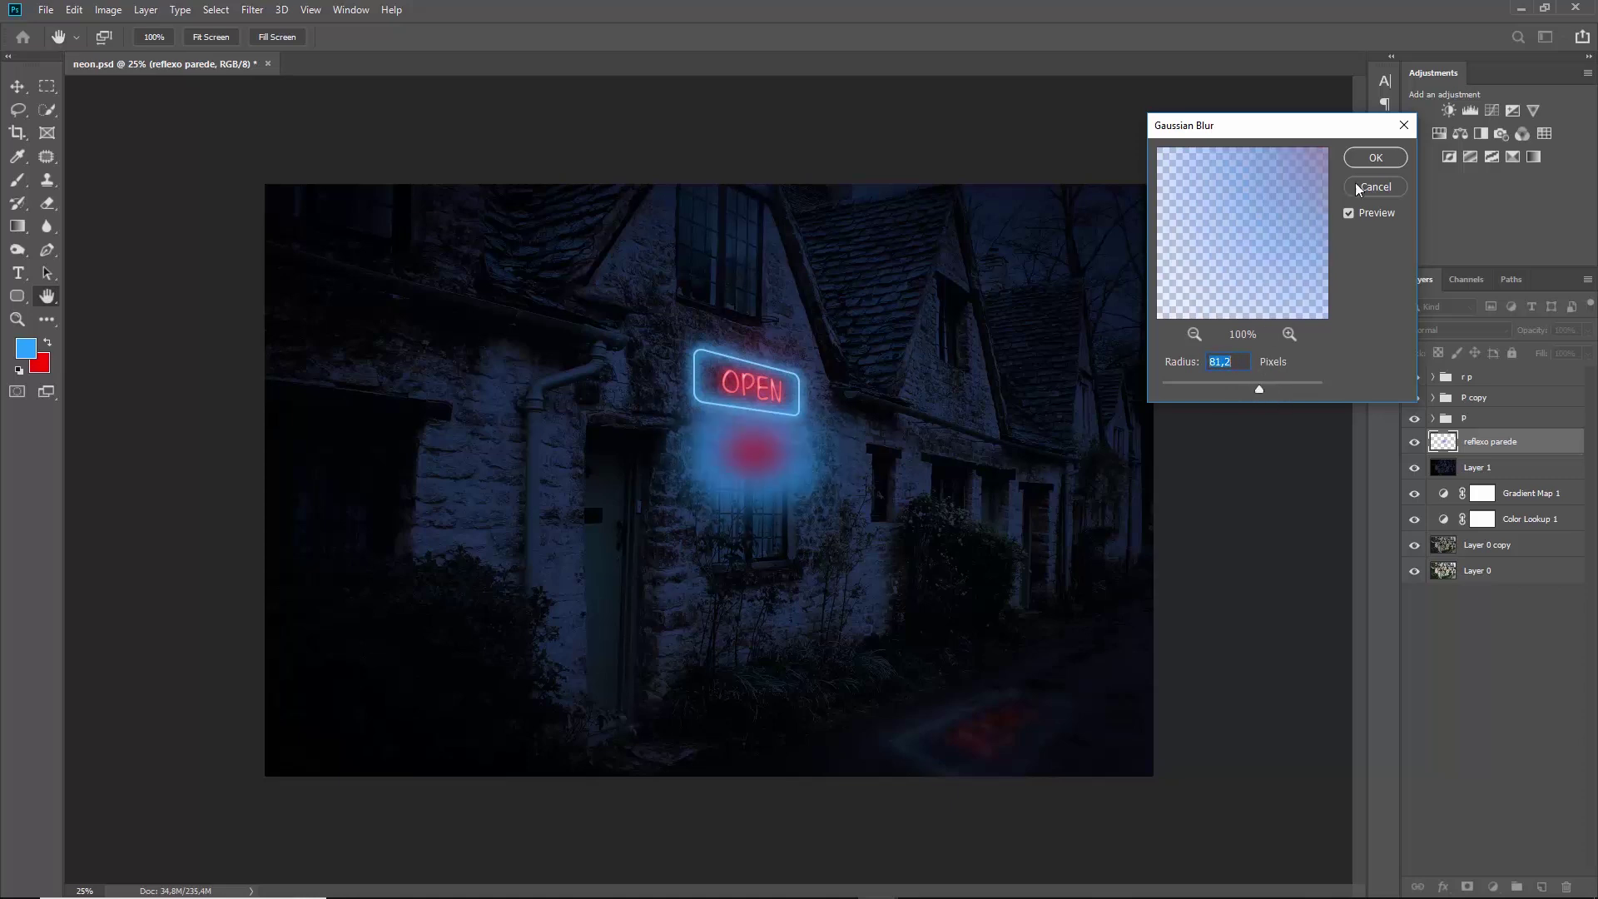
click(1371, 158)
- Fade the wall glow layer to 27% opacity and 74% fill, toggling it to compare
drag(1535, 332, 1476, 345)
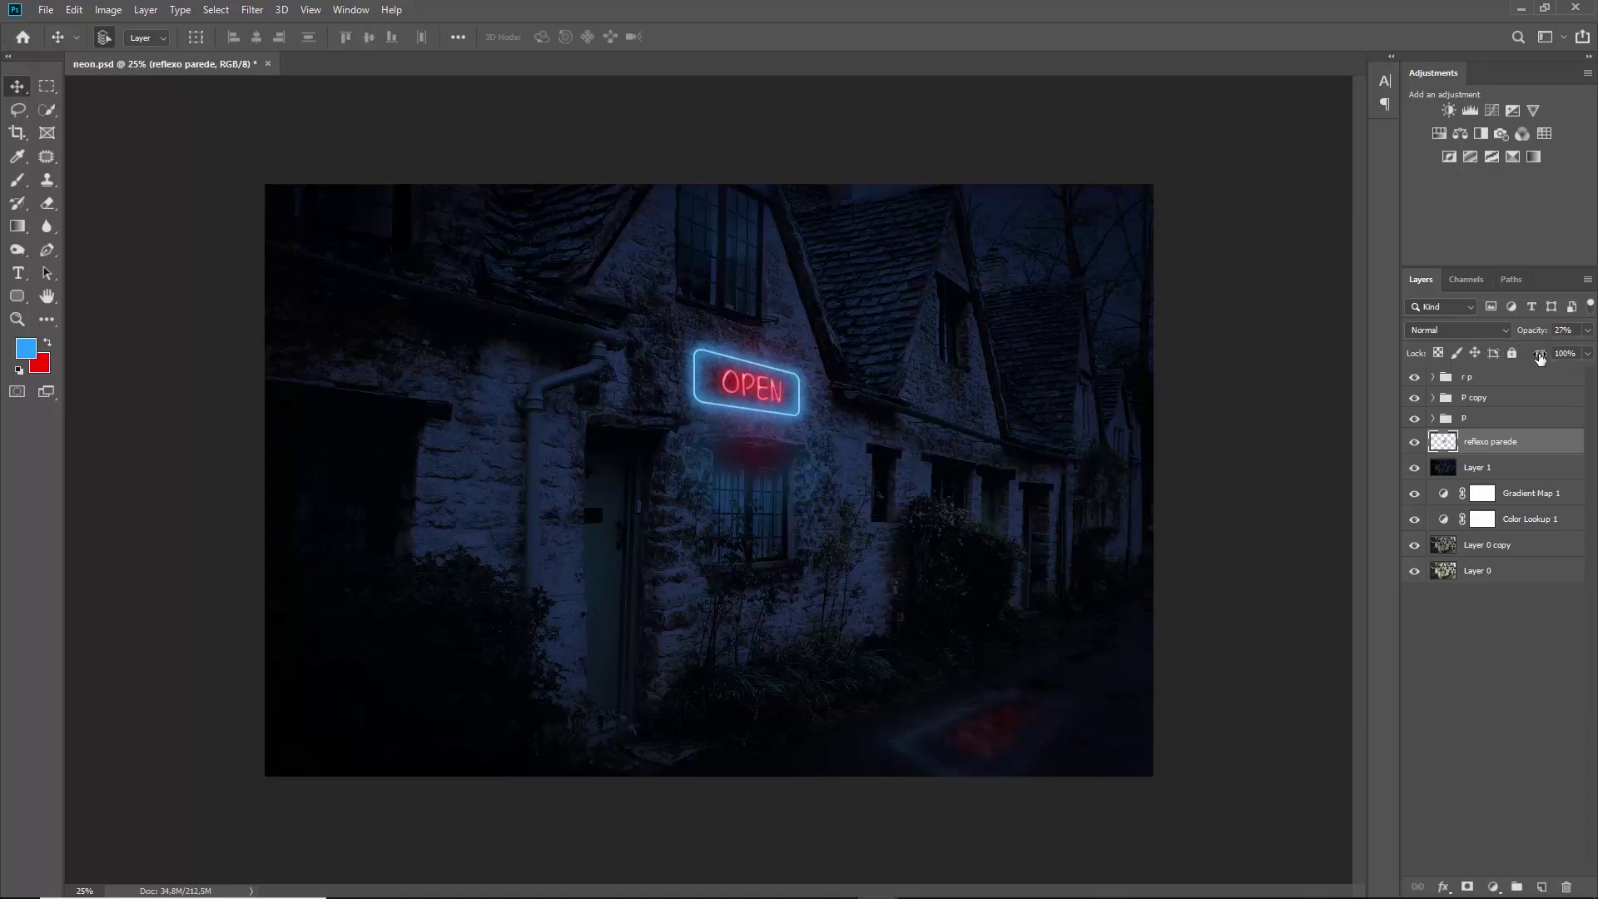
drag(1540, 358, 1525, 364)
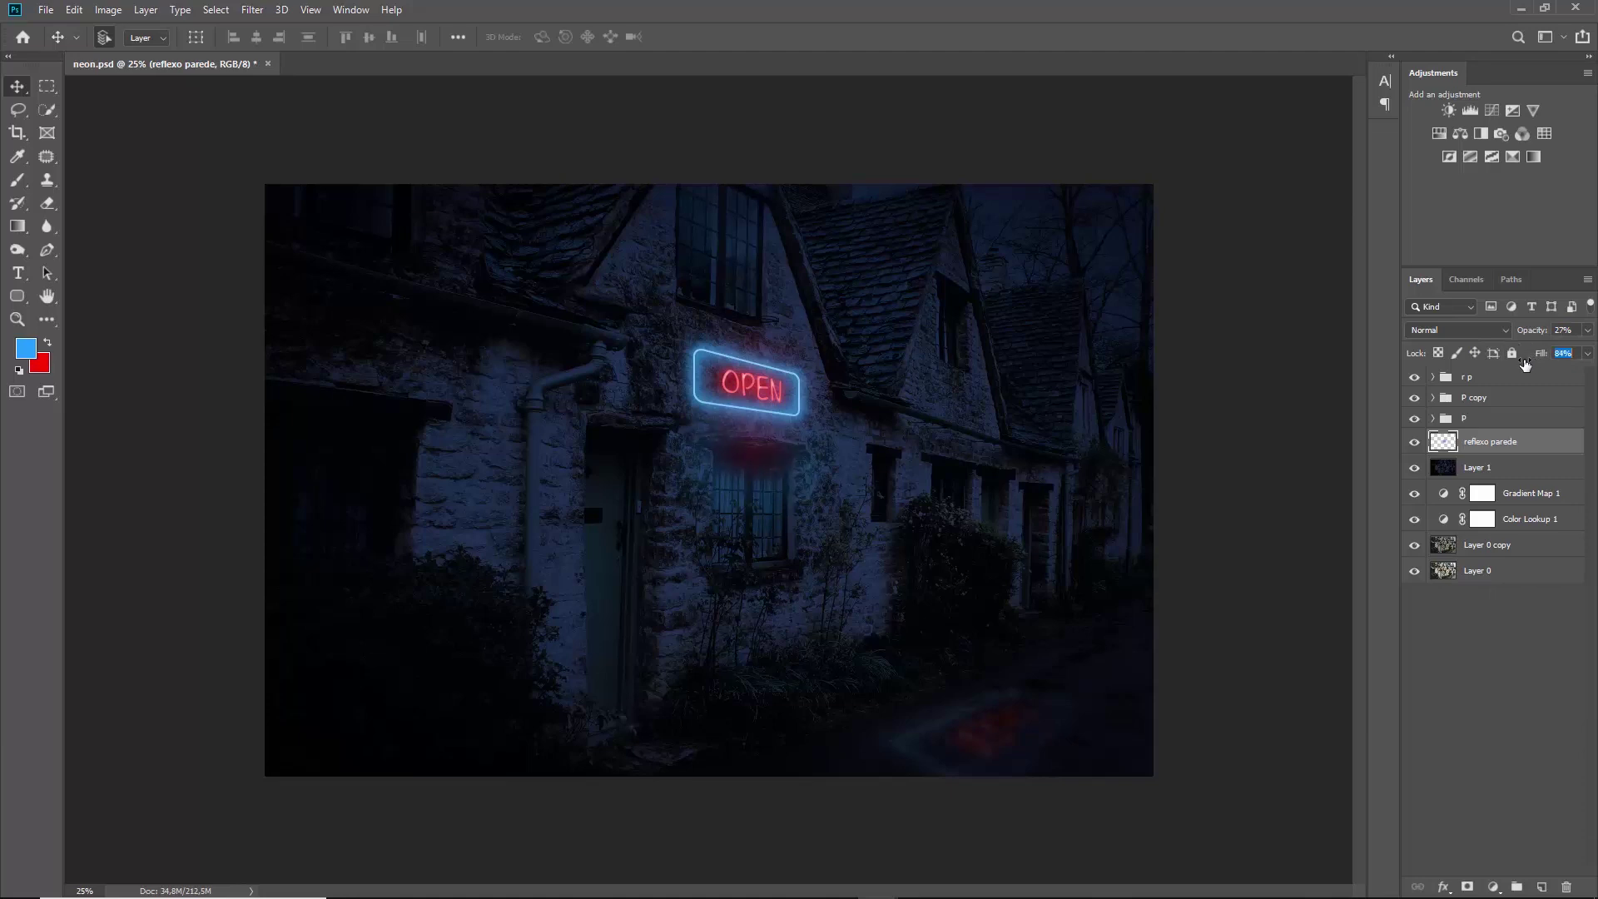
click(1413, 441)
click(1413, 442)
click(1413, 442)
click(1475, 377)
- Stamp all visible layers into a new layer and apply a -40 Camera Raw vignette
key(shift+v)
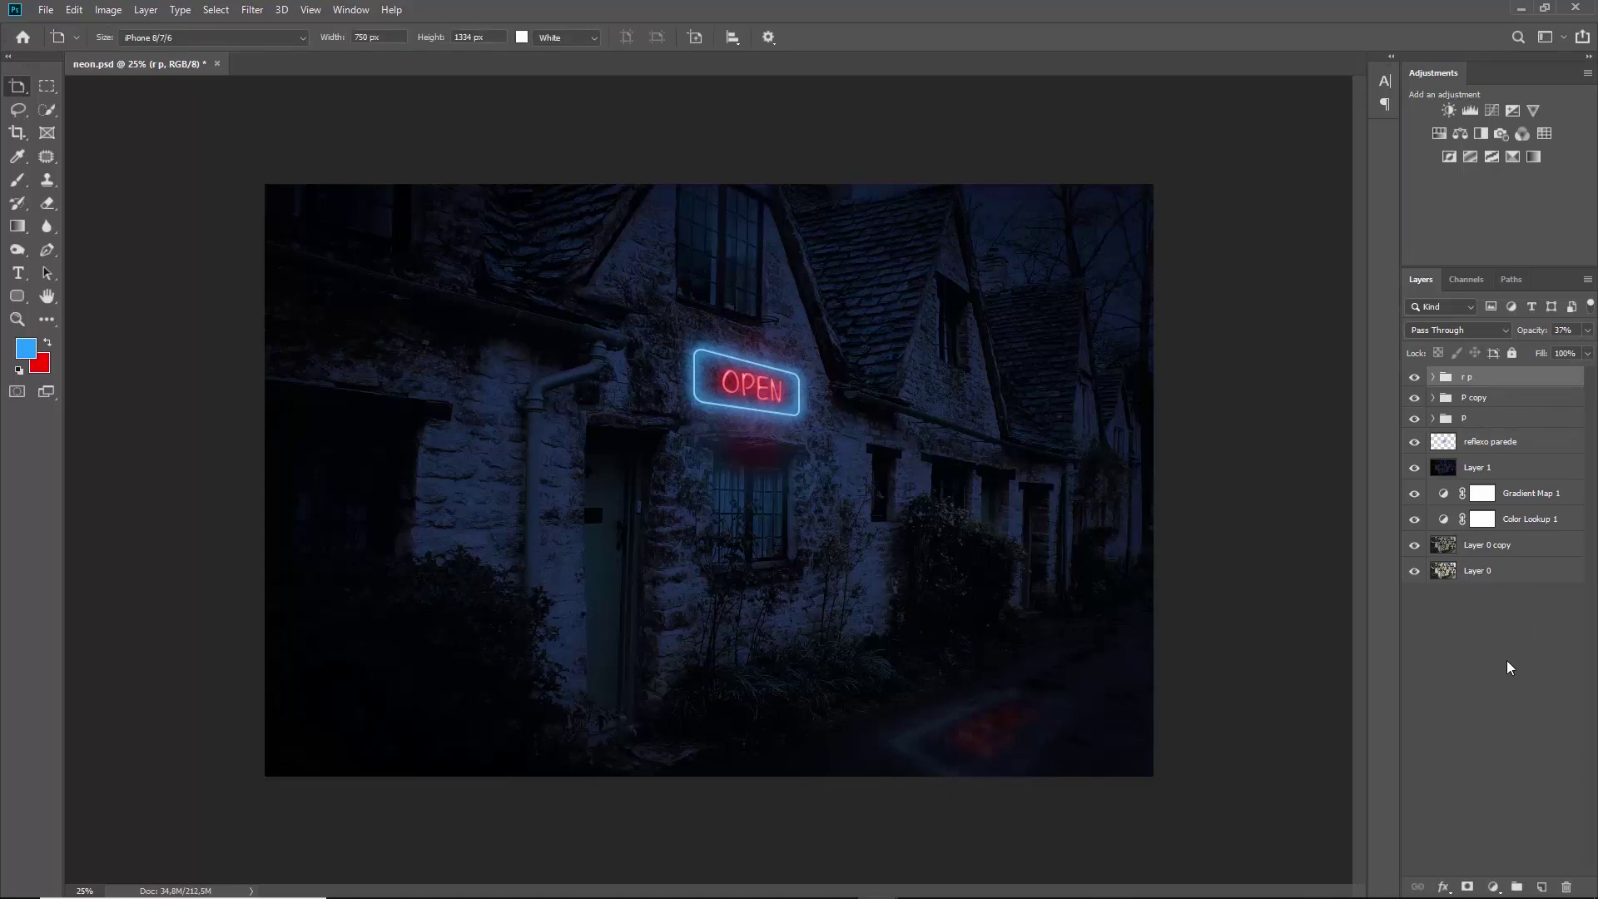
key(ctrl+alt+shift+e)
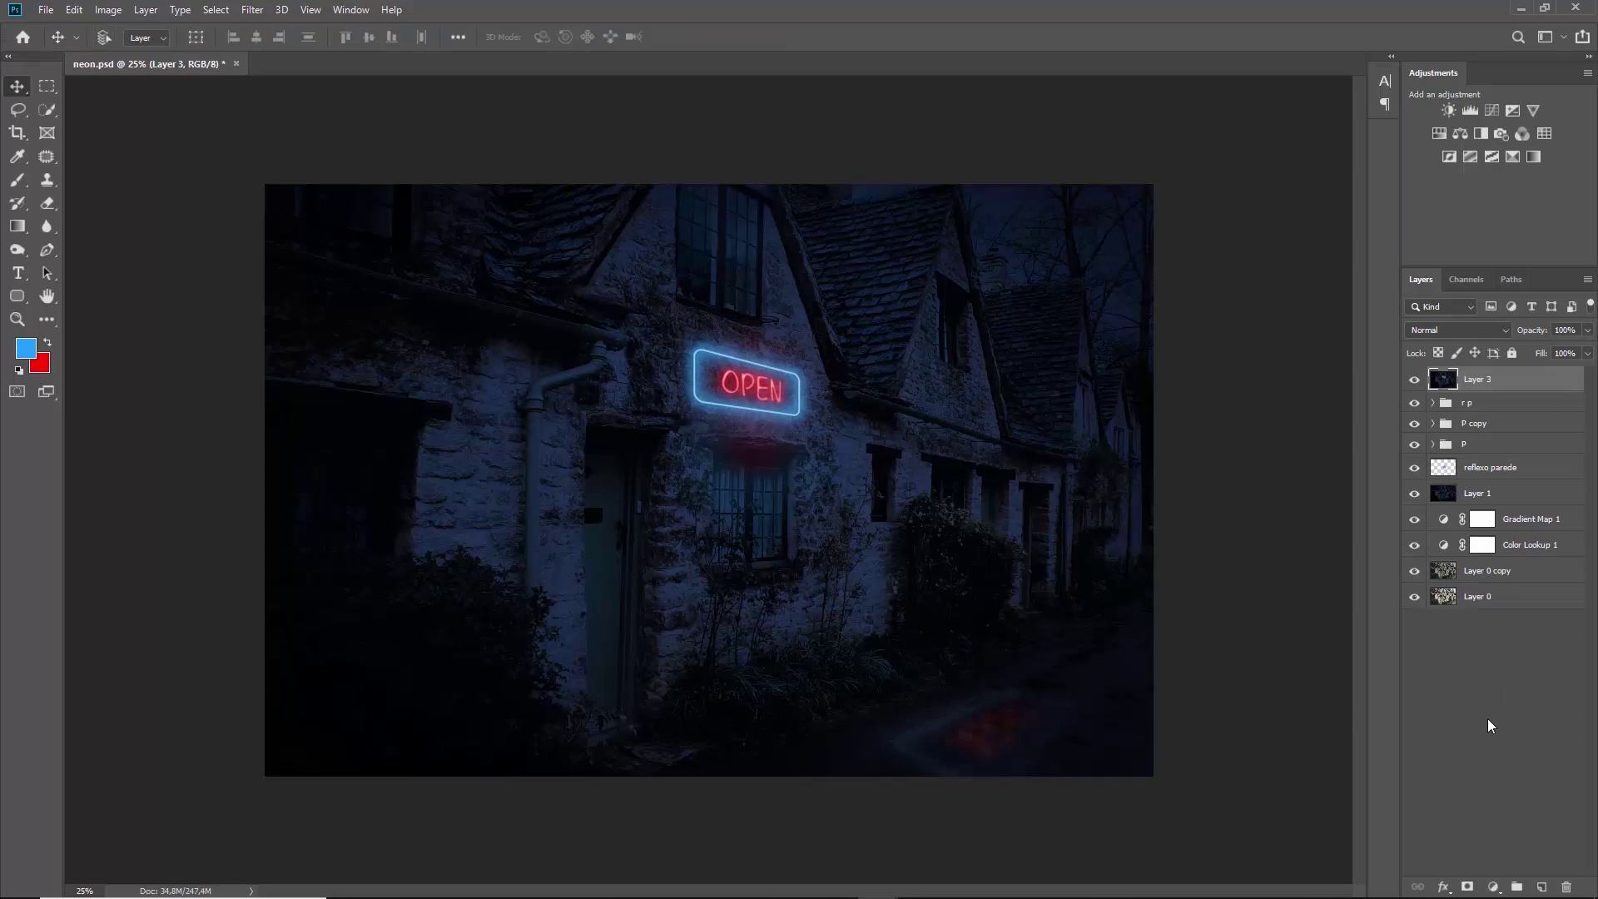
key(ctrl+shift+a)
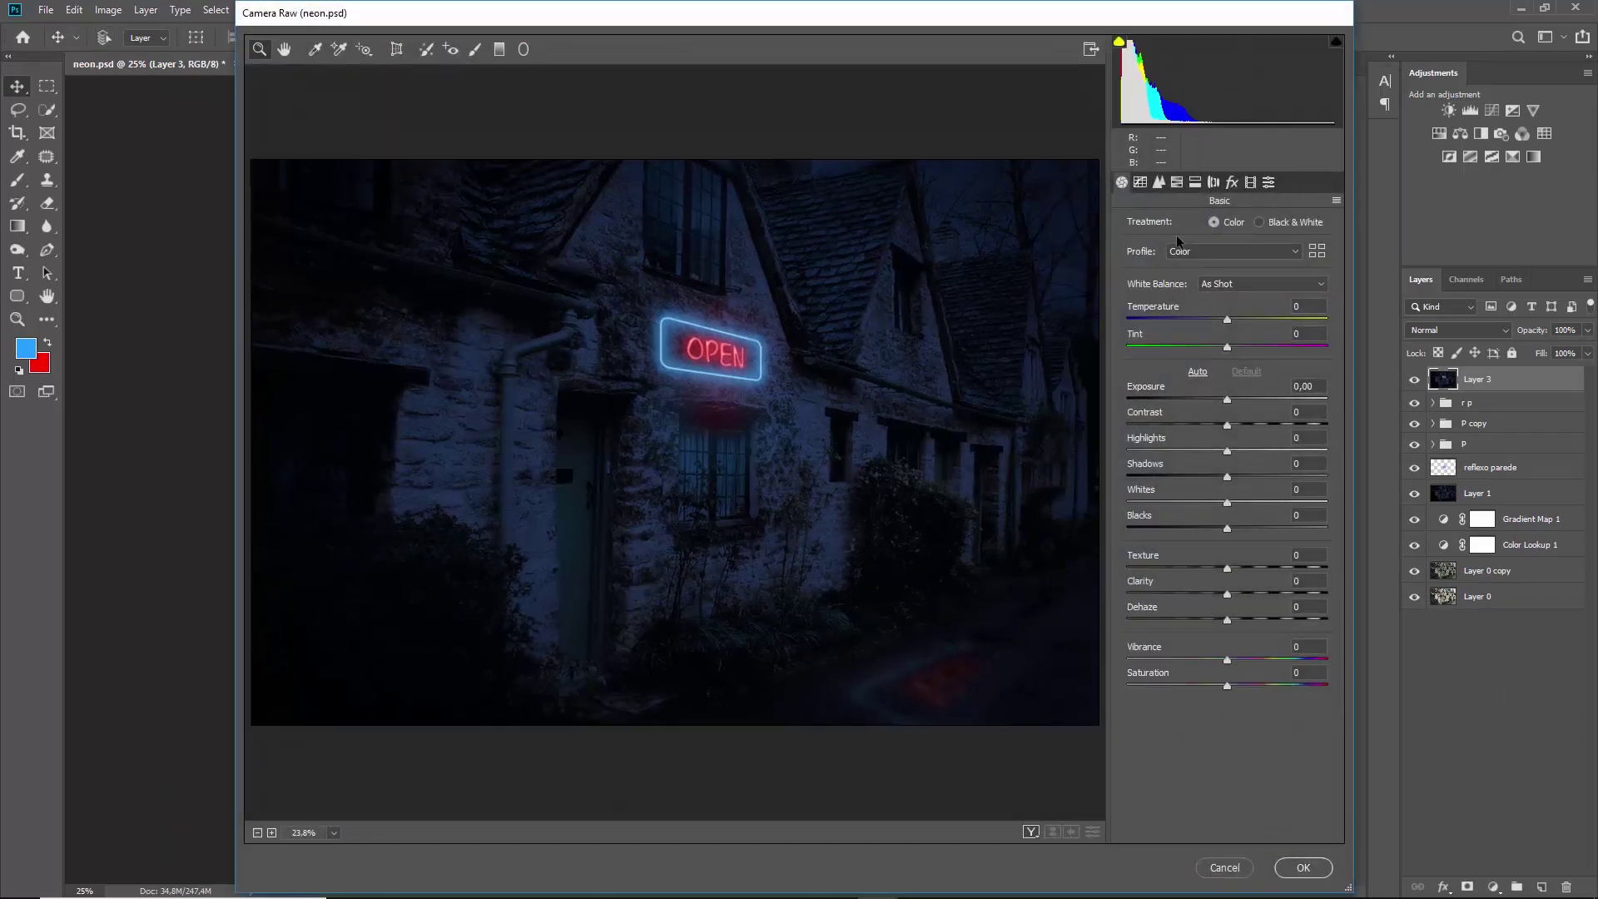
click(1227, 187)
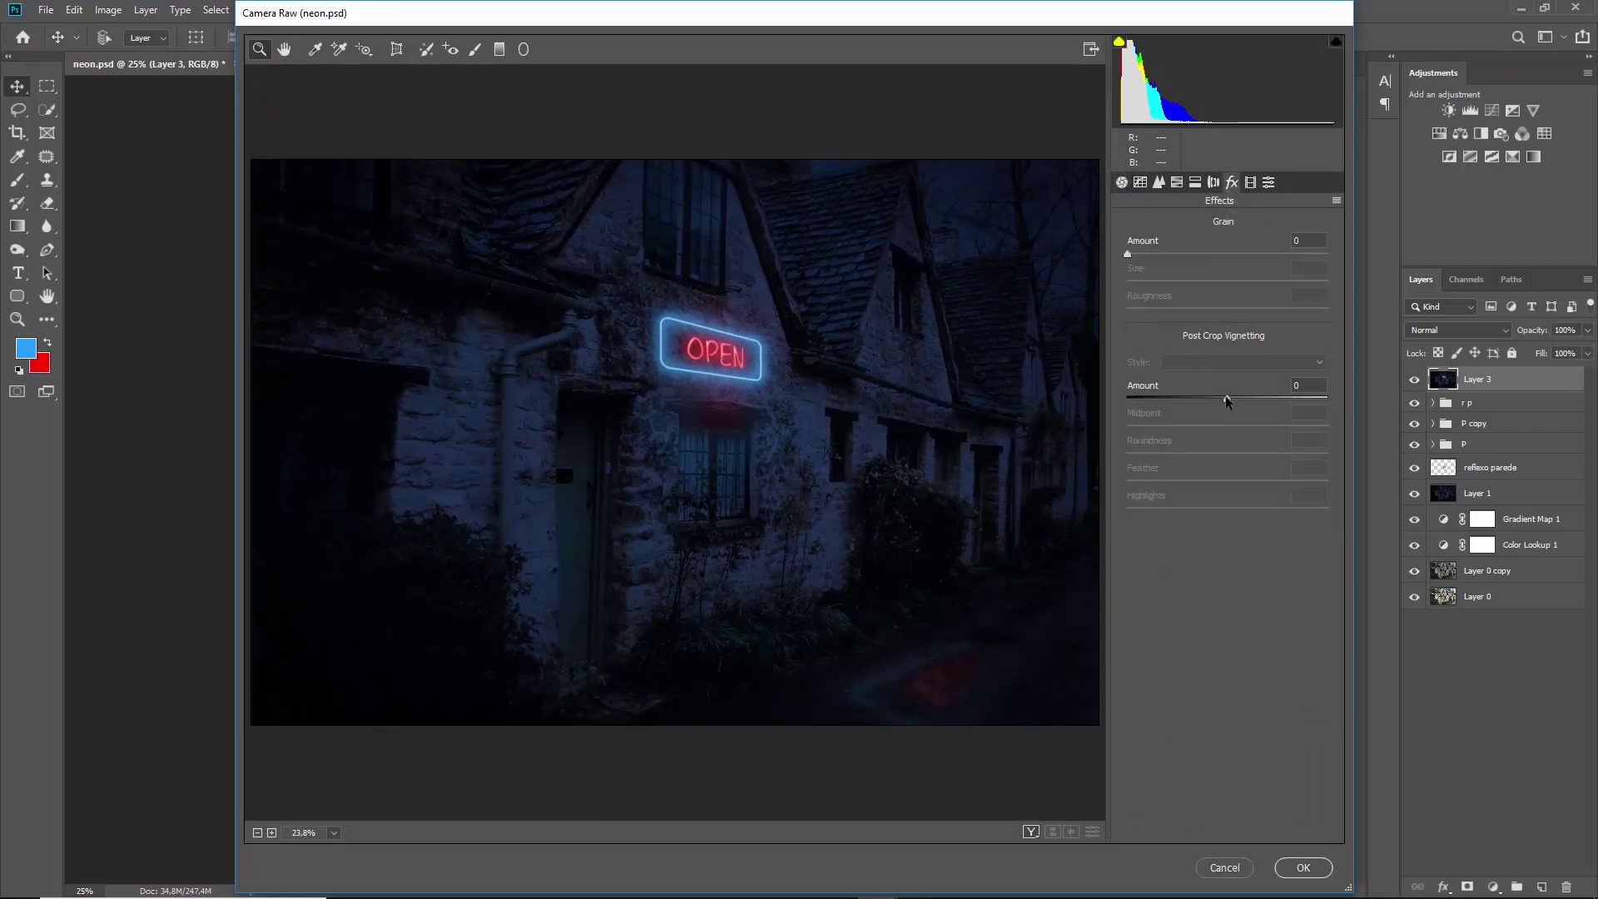
mouse_move(1225, 400)
mouse_down()
mouse_move(1166, 400)
mouse_move(1187, 401)
mouse_up()
click(1303, 867)
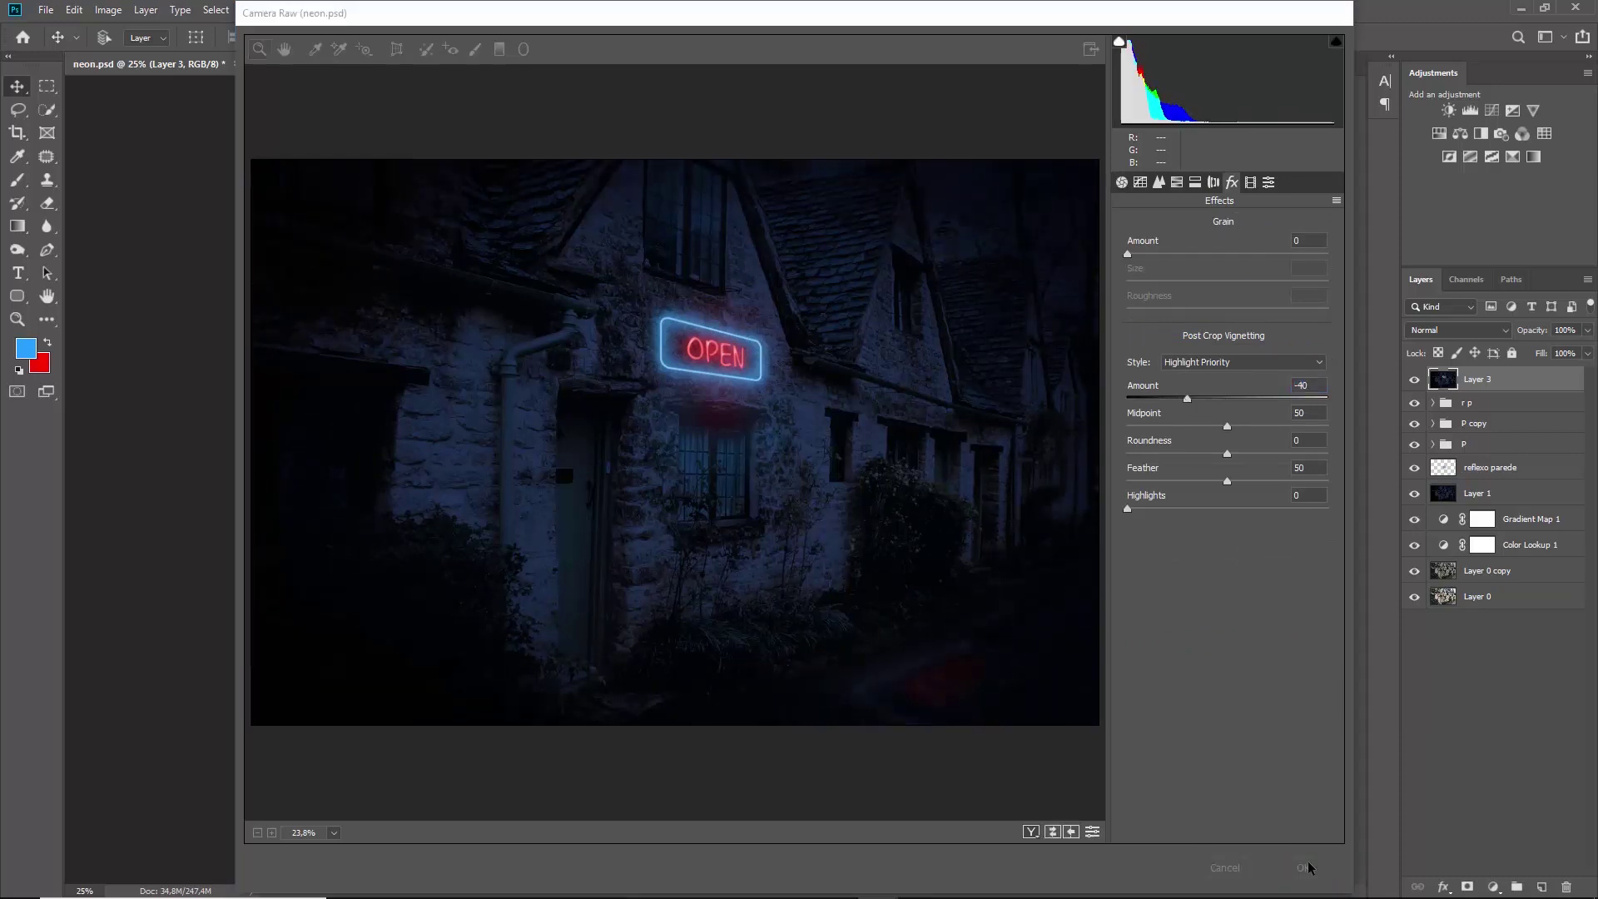
- Toggle the bottom layer's visibility to compare the daytime original with the night result
alt+click(1414, 596)
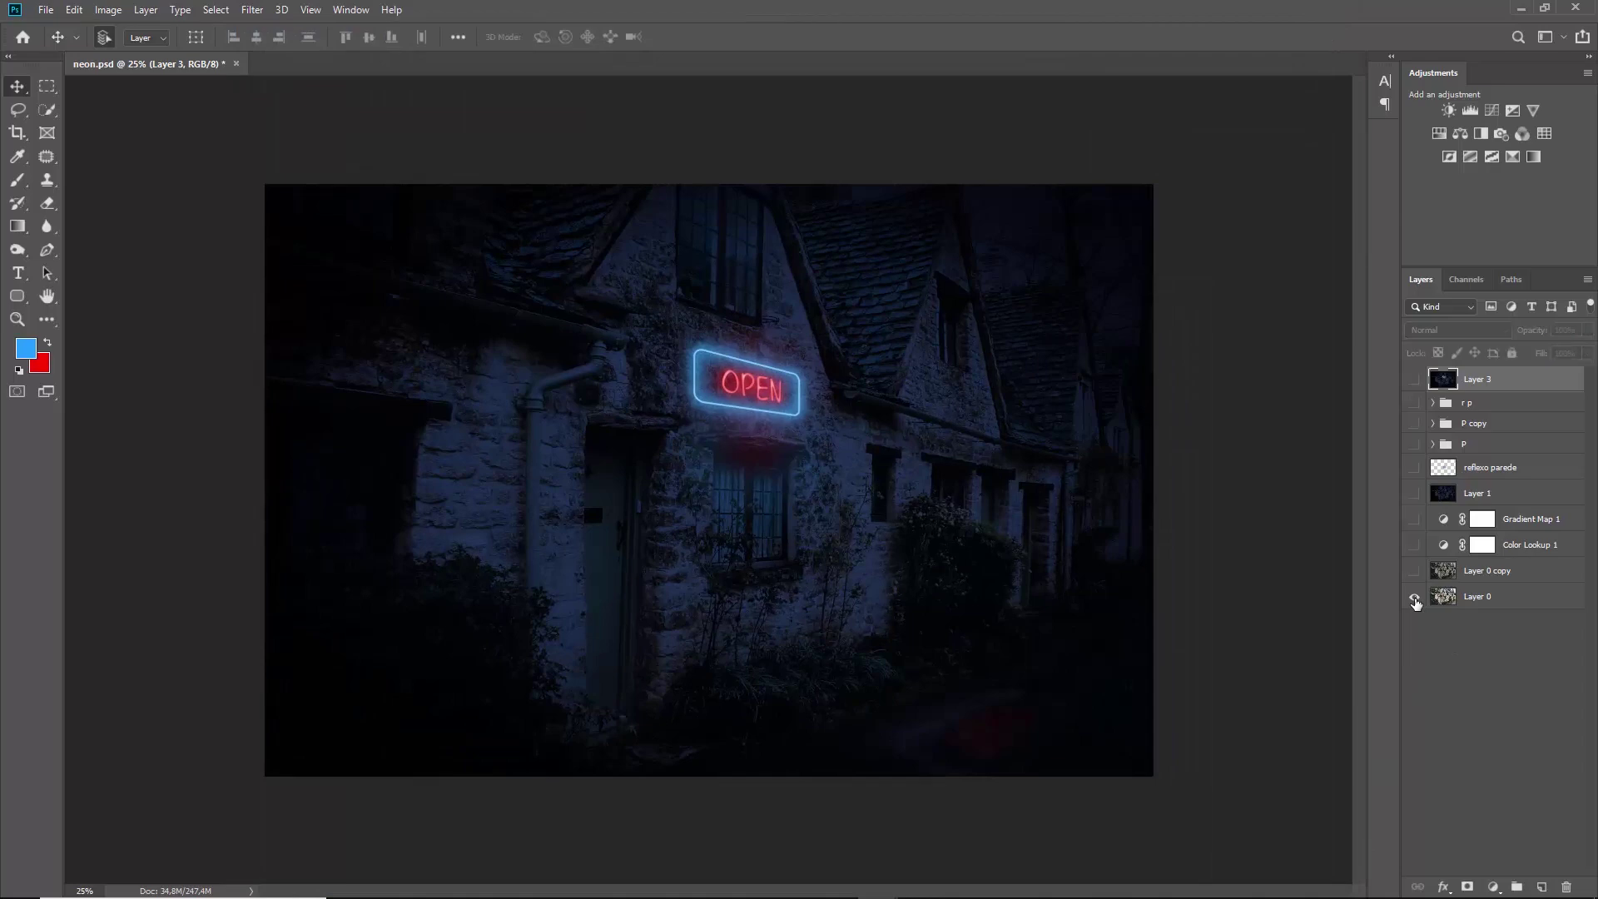
alt+click(1414, 597)
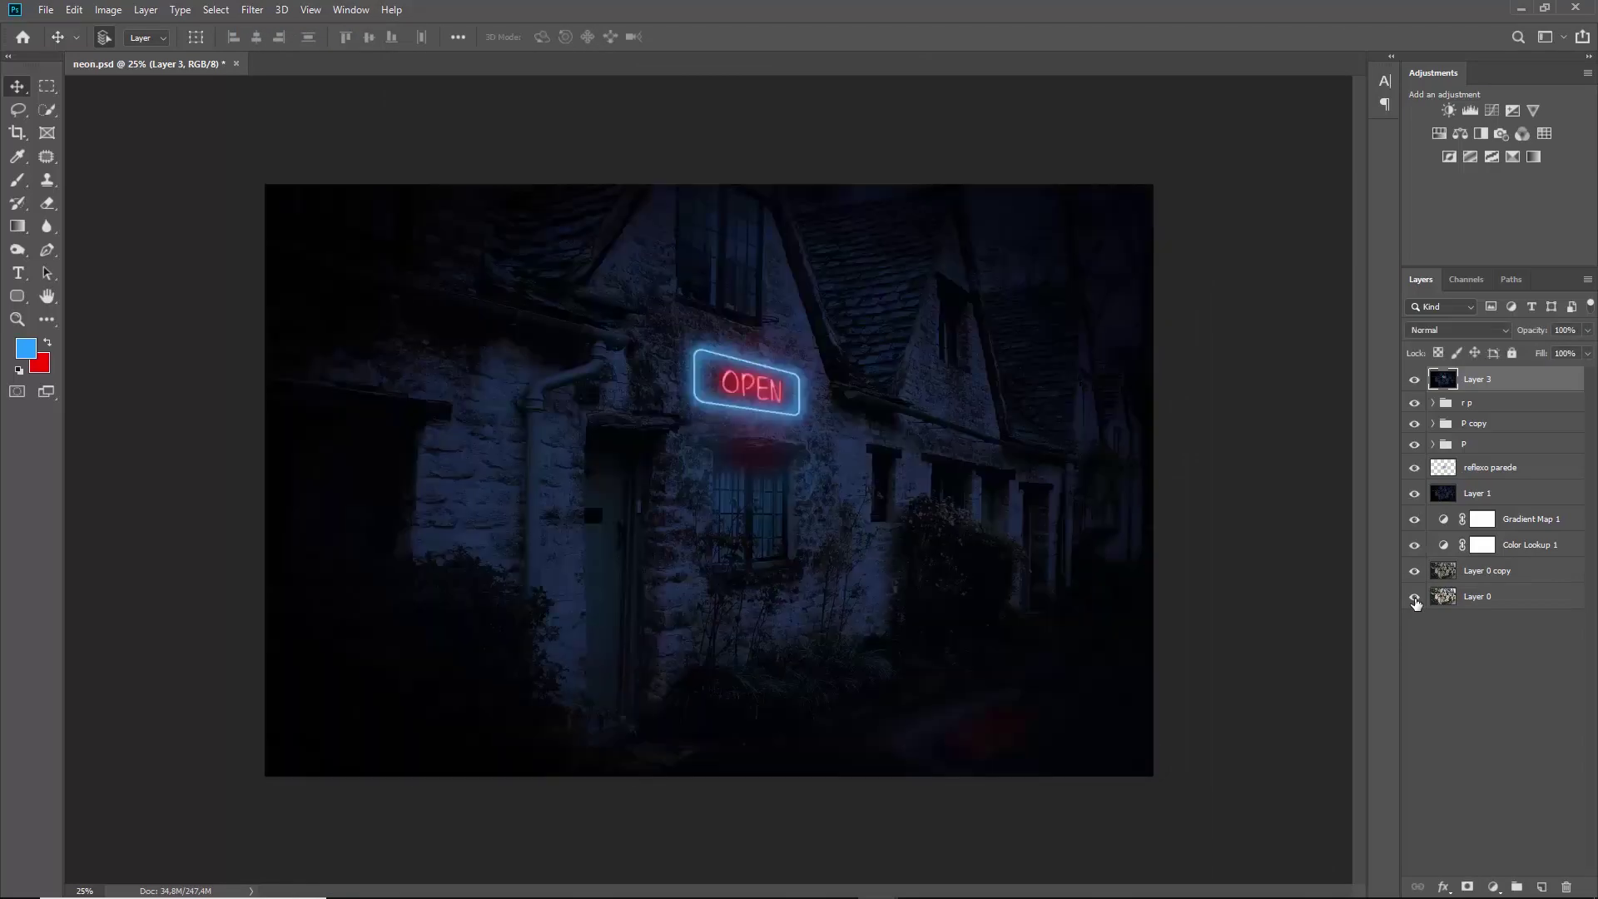
alt+click(1414, 597)
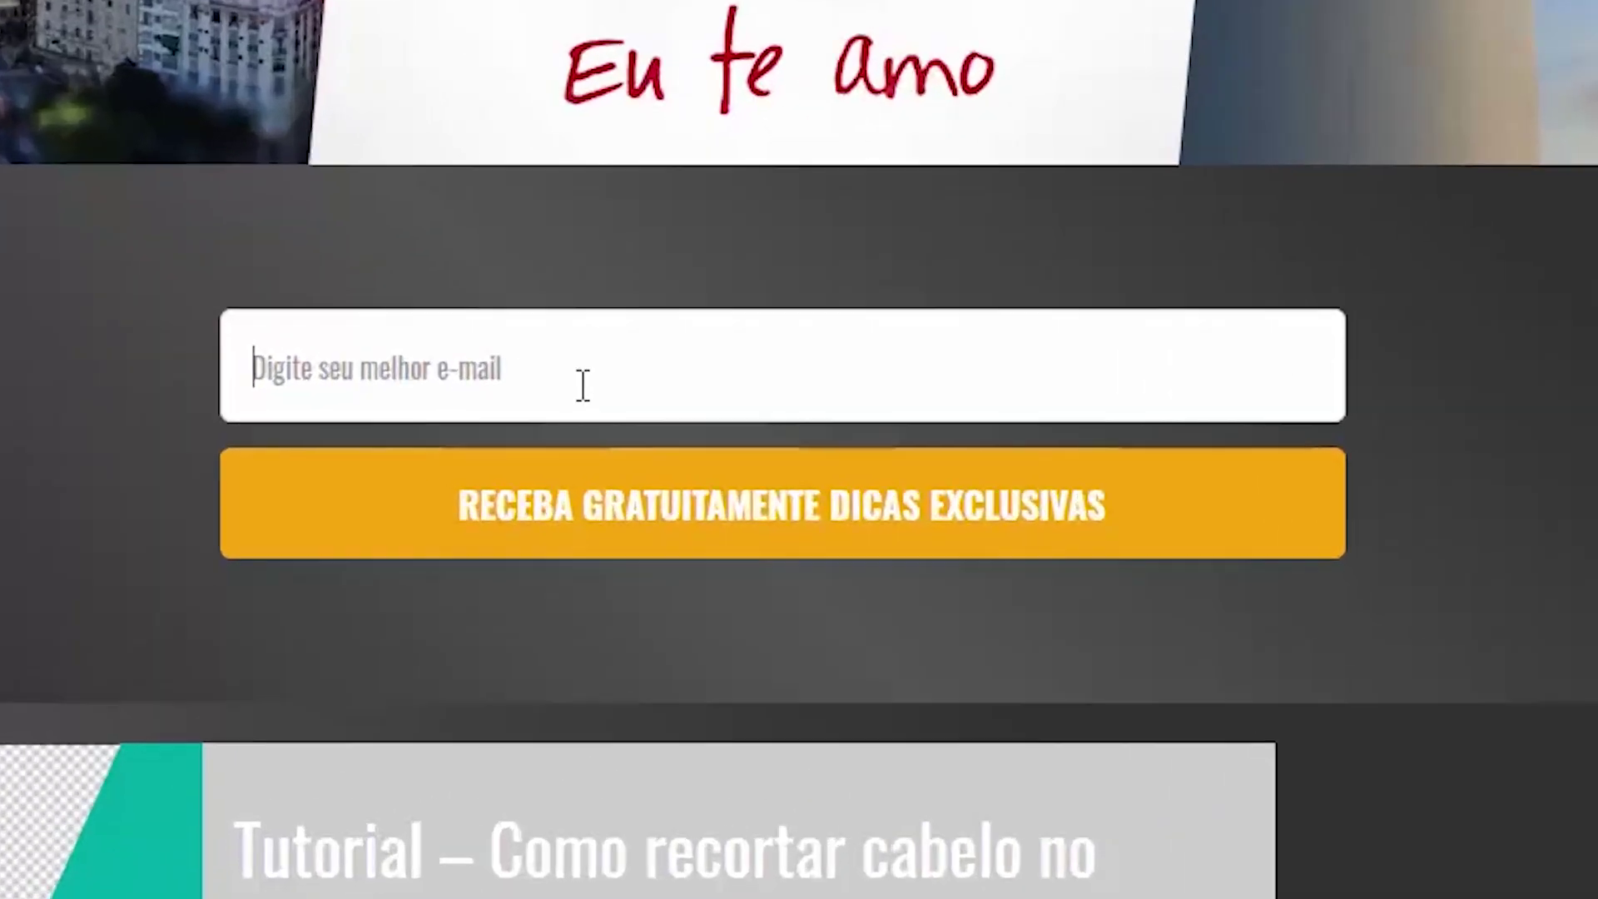
- Enter an e-mail address in the free exclusive tips signup field on triboaudiovisual.com
text(meuemail)
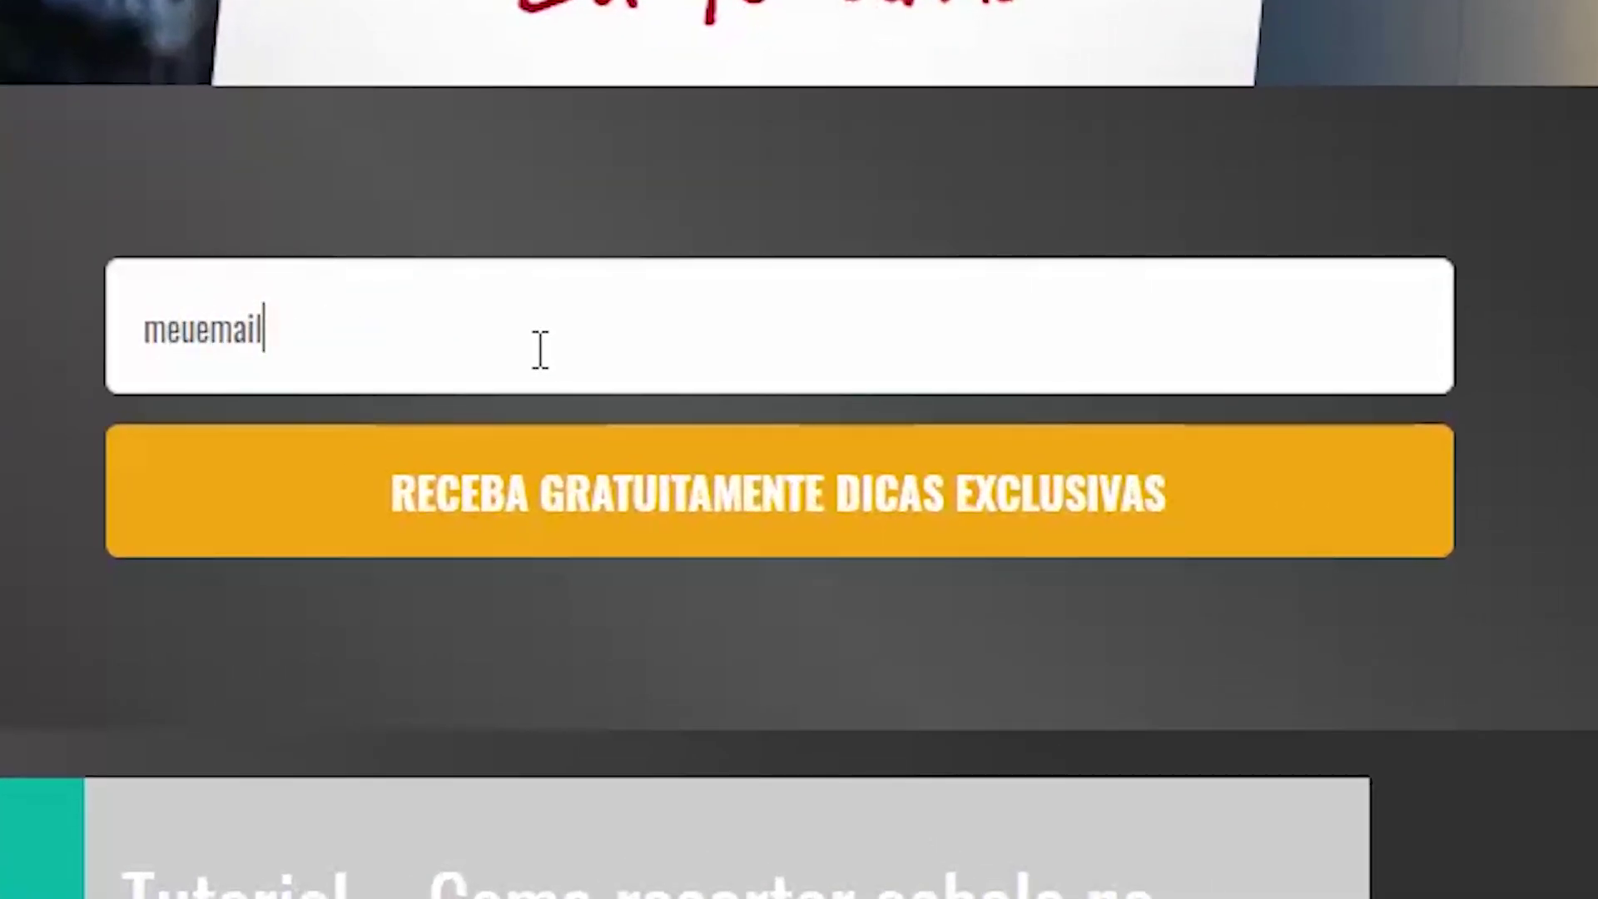
text(@gmail.com)
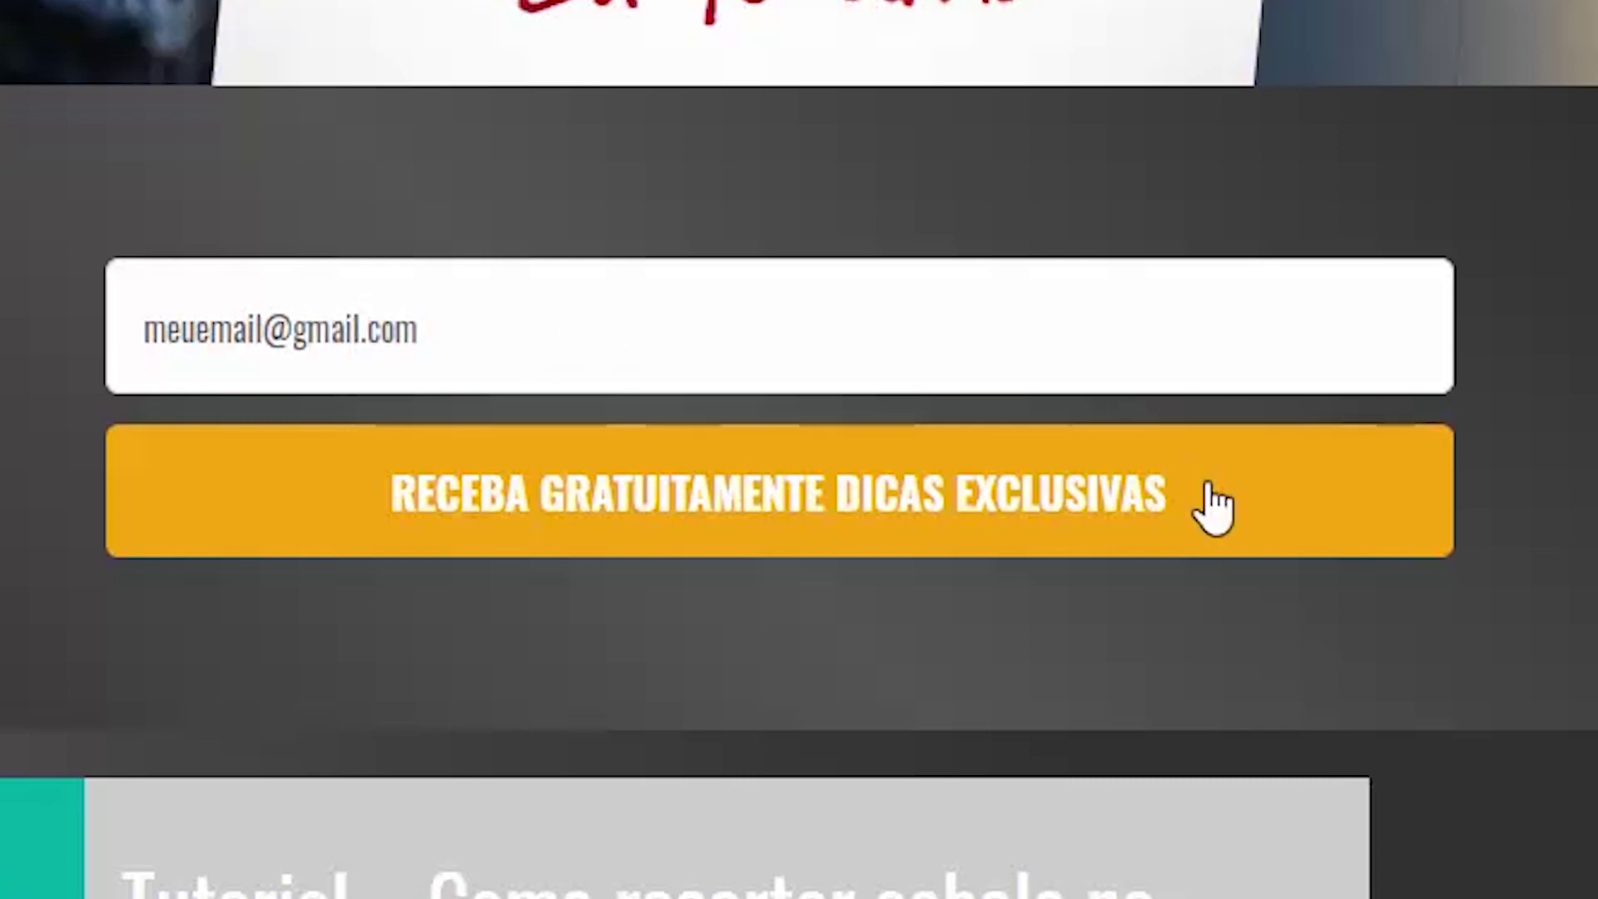